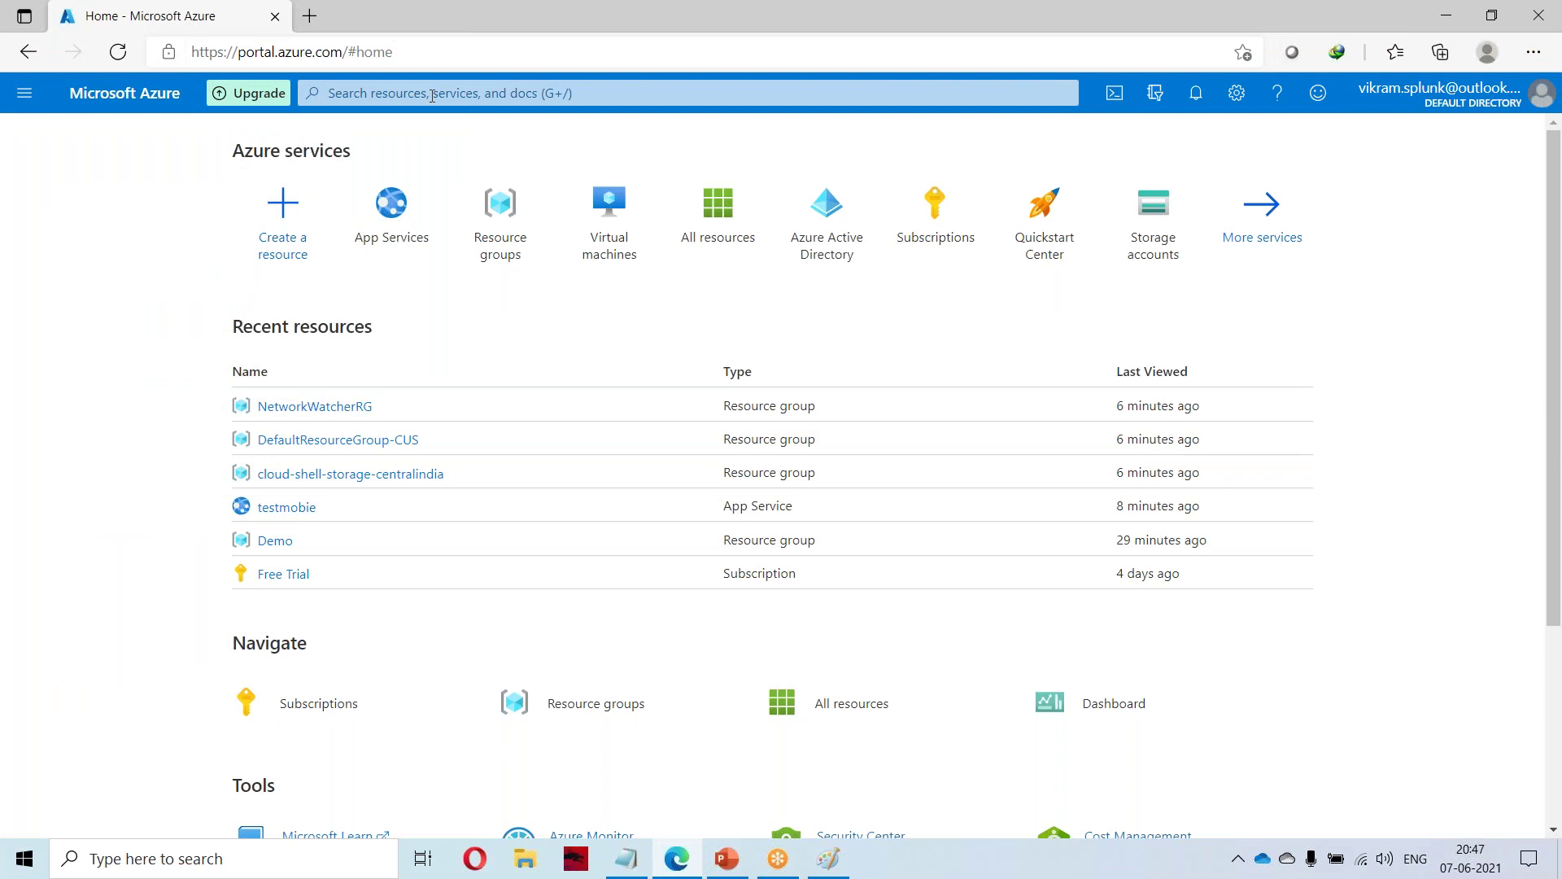
Search 'virtual', open Virtual machines, and choose Add > Virtual machine.
{"action": "type", "text": "virtual"}
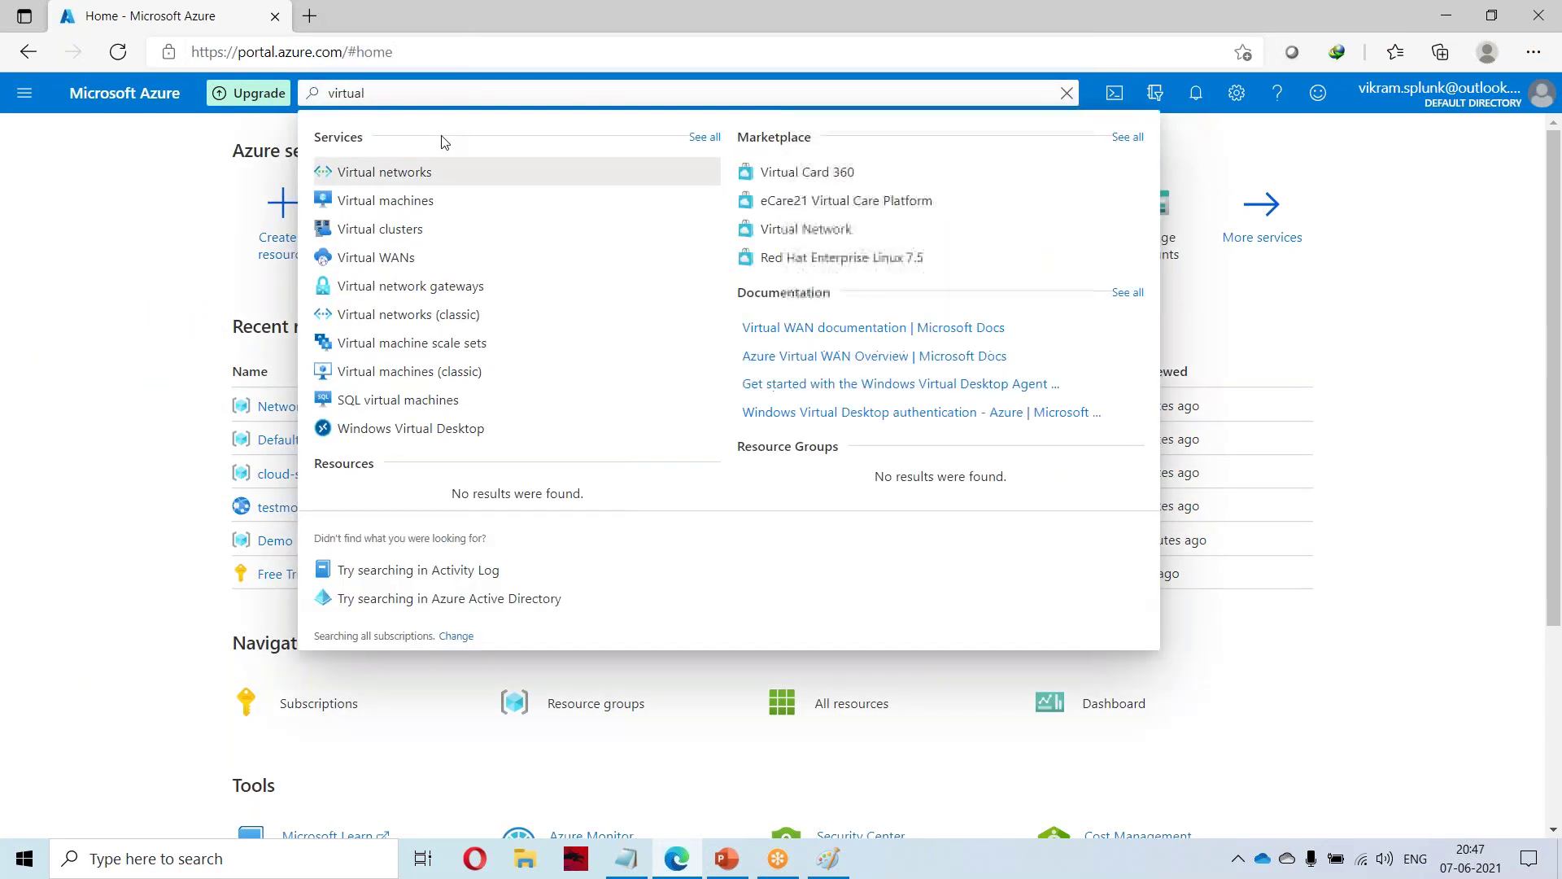
{"action": "left_click", "coordinate": [385, 203]}
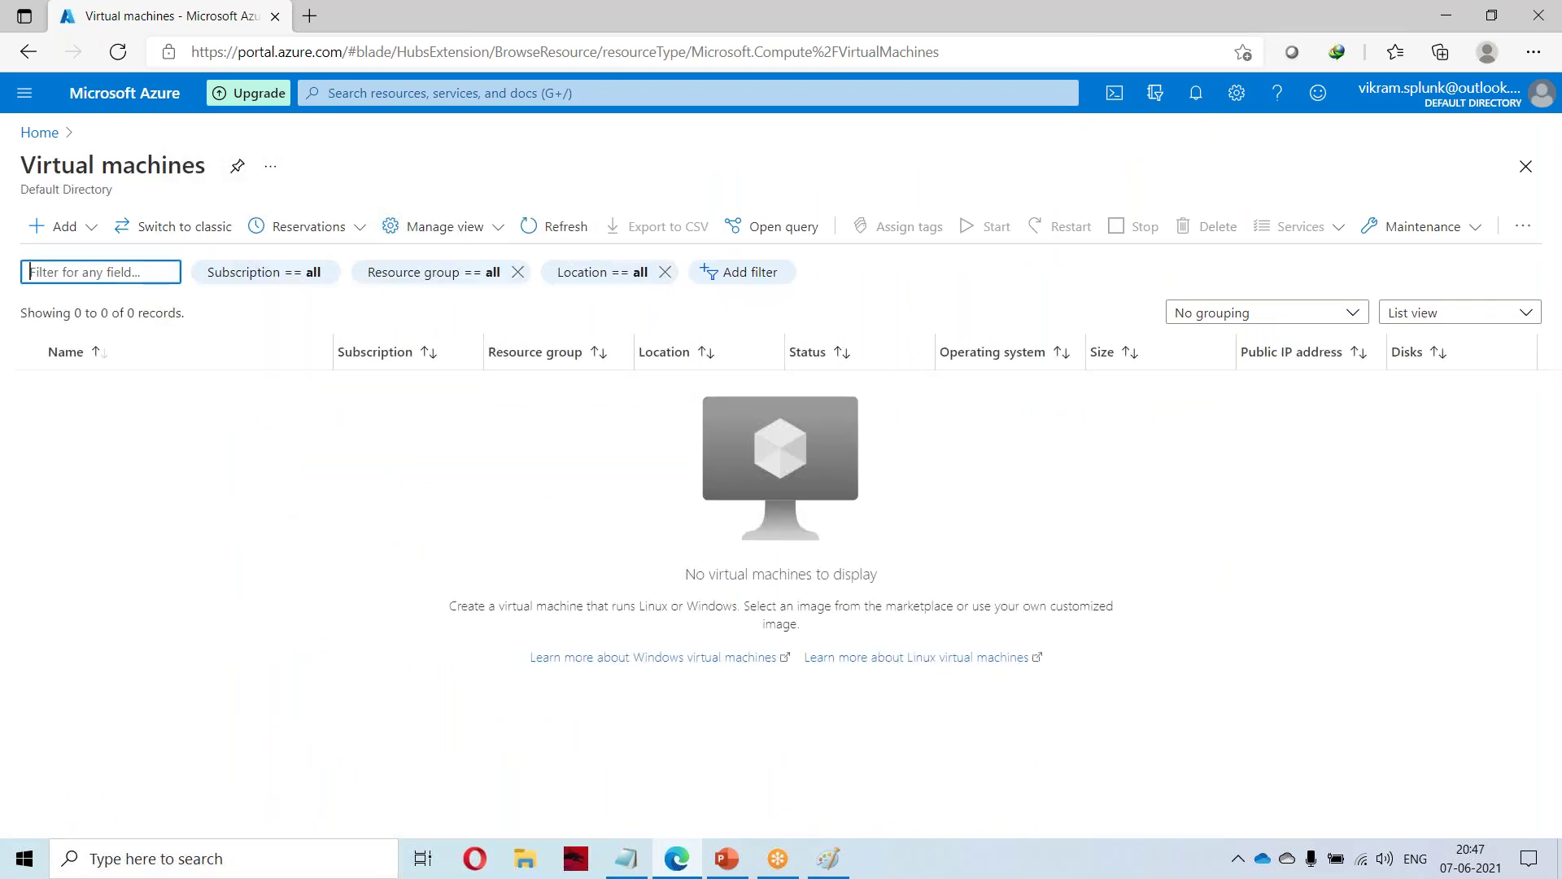
{"action": "left_click", "coordinate": [63, 246]}
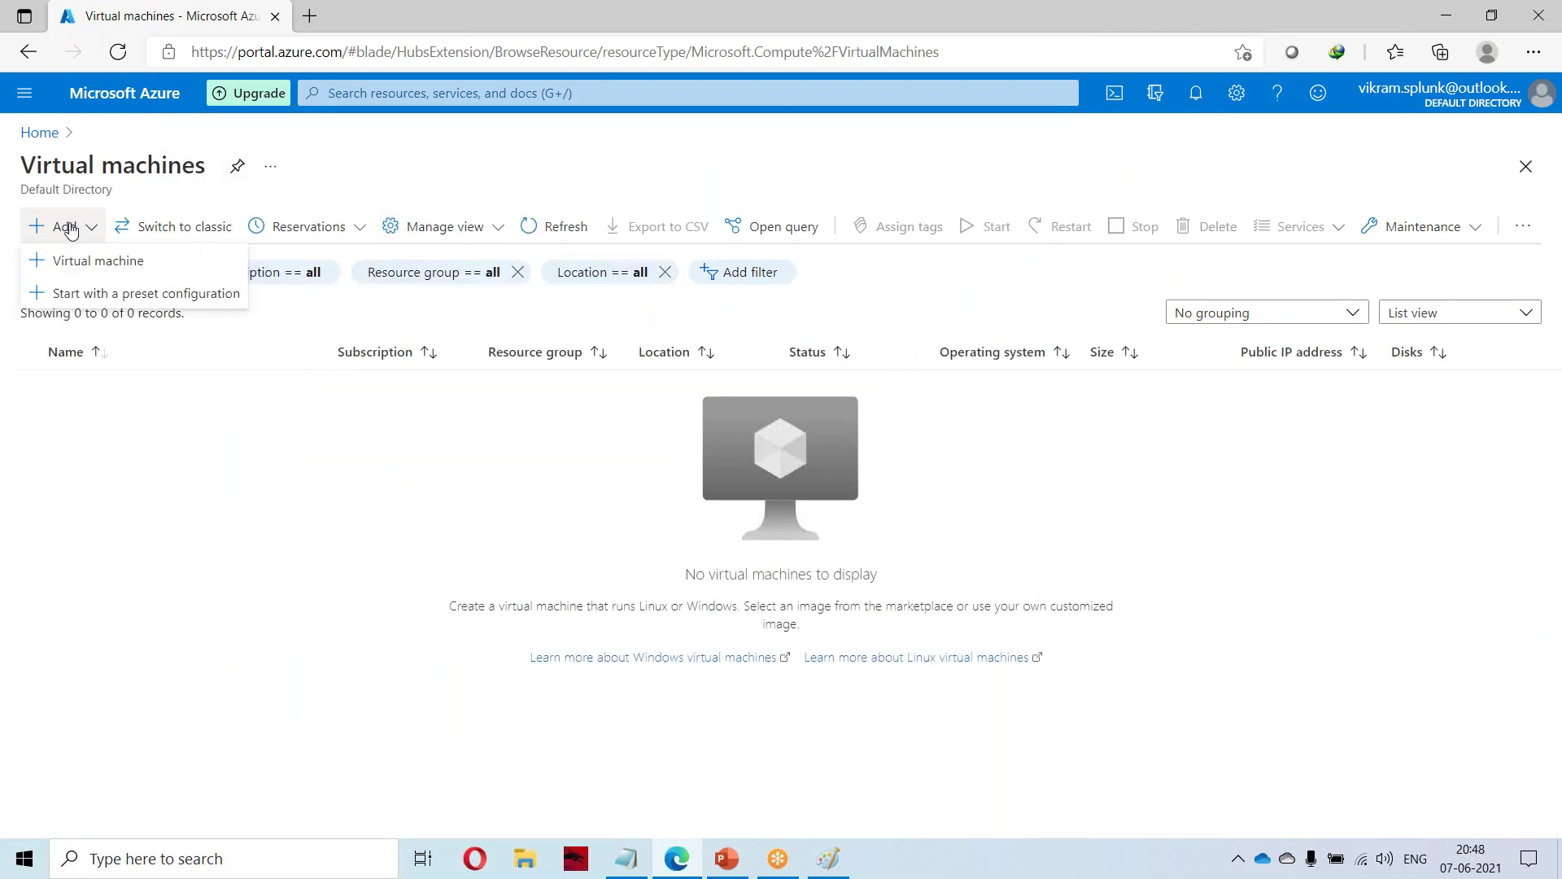
{"action": "left_click", "coordinate": [84, 260]}
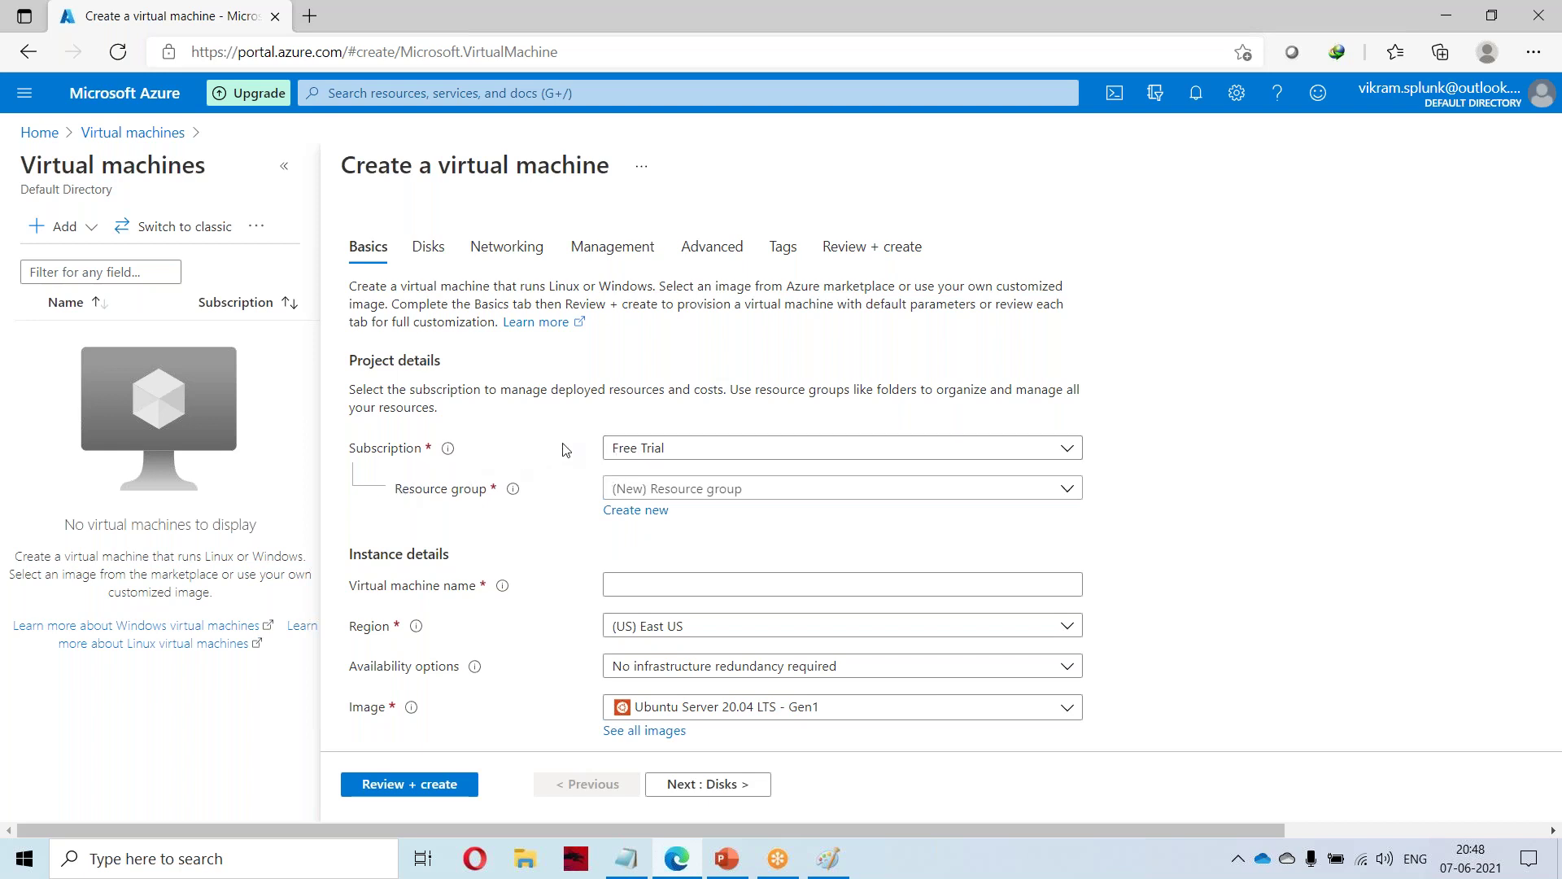
Choose the Demo resource group and enter winmachine as the virtual machine name.
{"action": "left_click", "coordinate": [694, 491]}
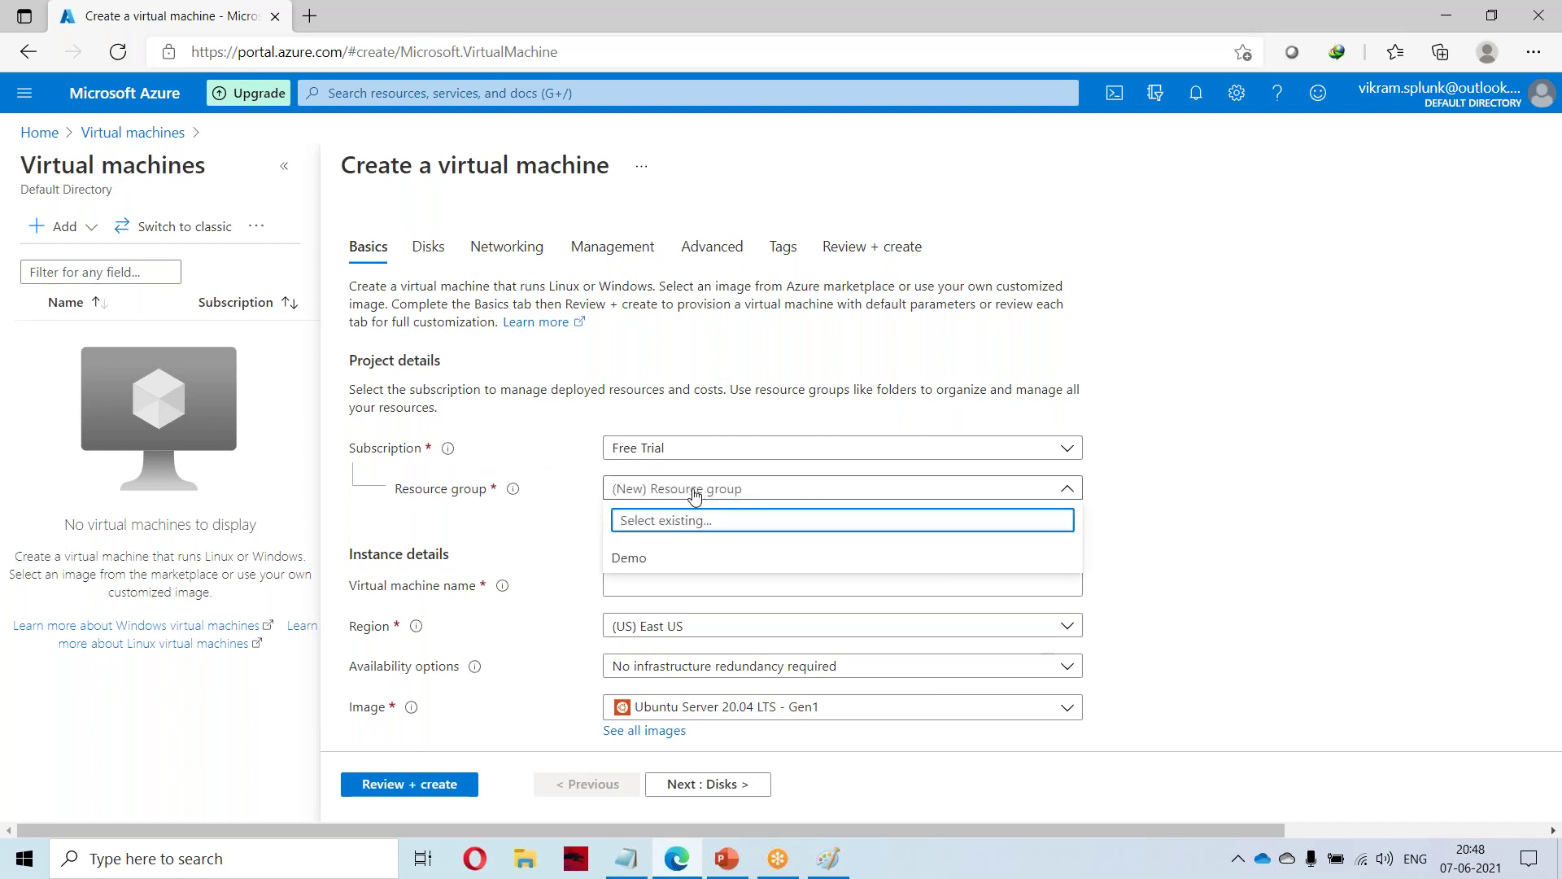
{"action": "left_click", "coordinate": [629, 558]}
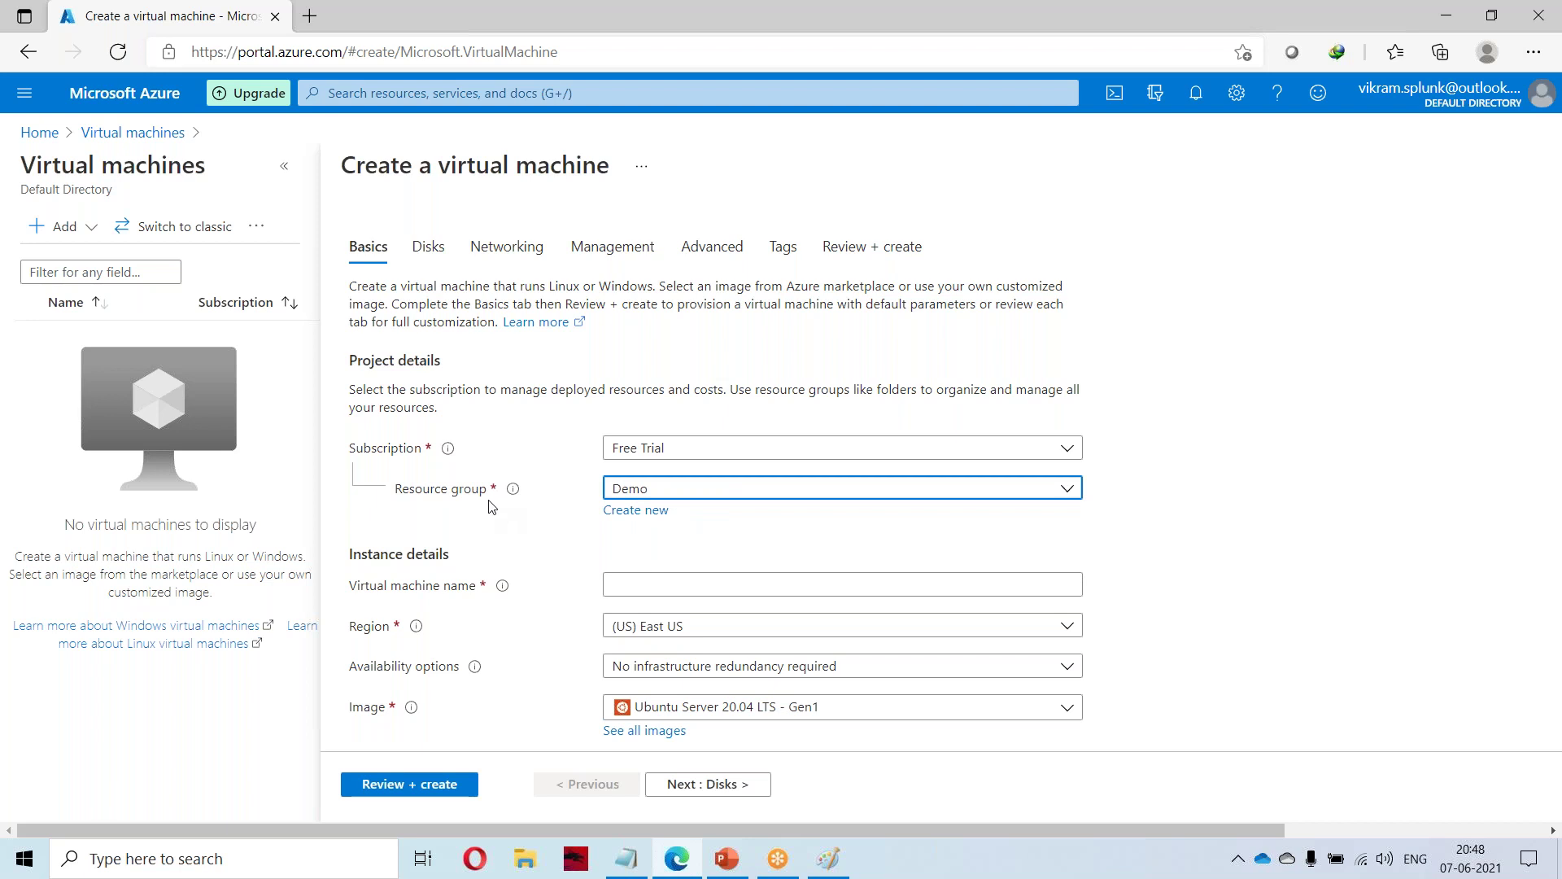
{"action": "scroll", "coordinate": [455, 585], "scroll_direction": "down", "scroll_amount": 1}
{"action": "left_click", "coordinate": [673, 500]}
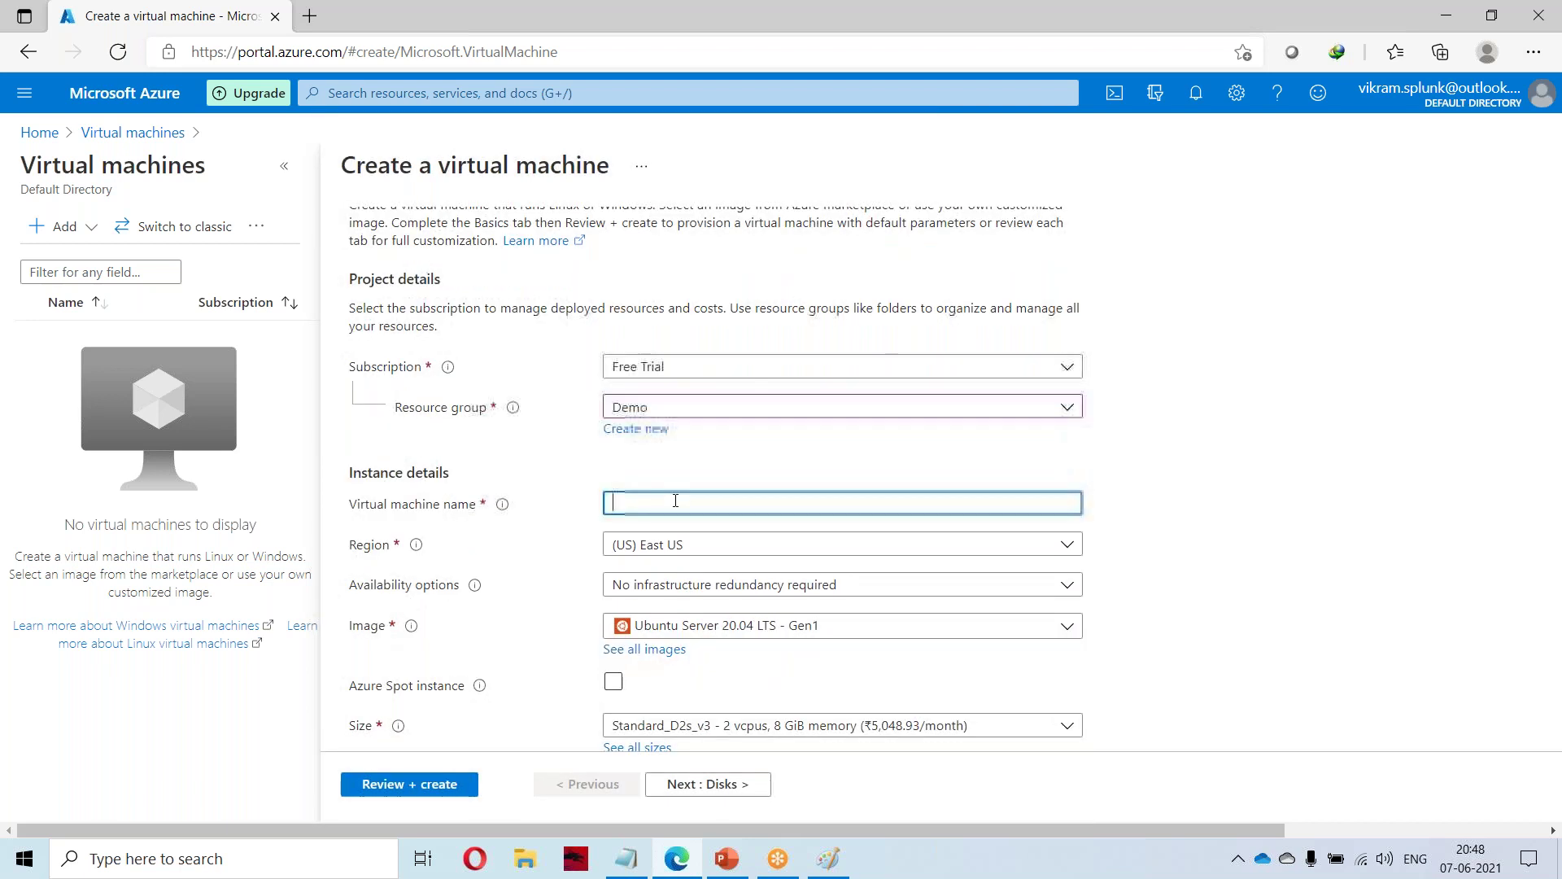
{"action": "type", "text": "winmachine"}
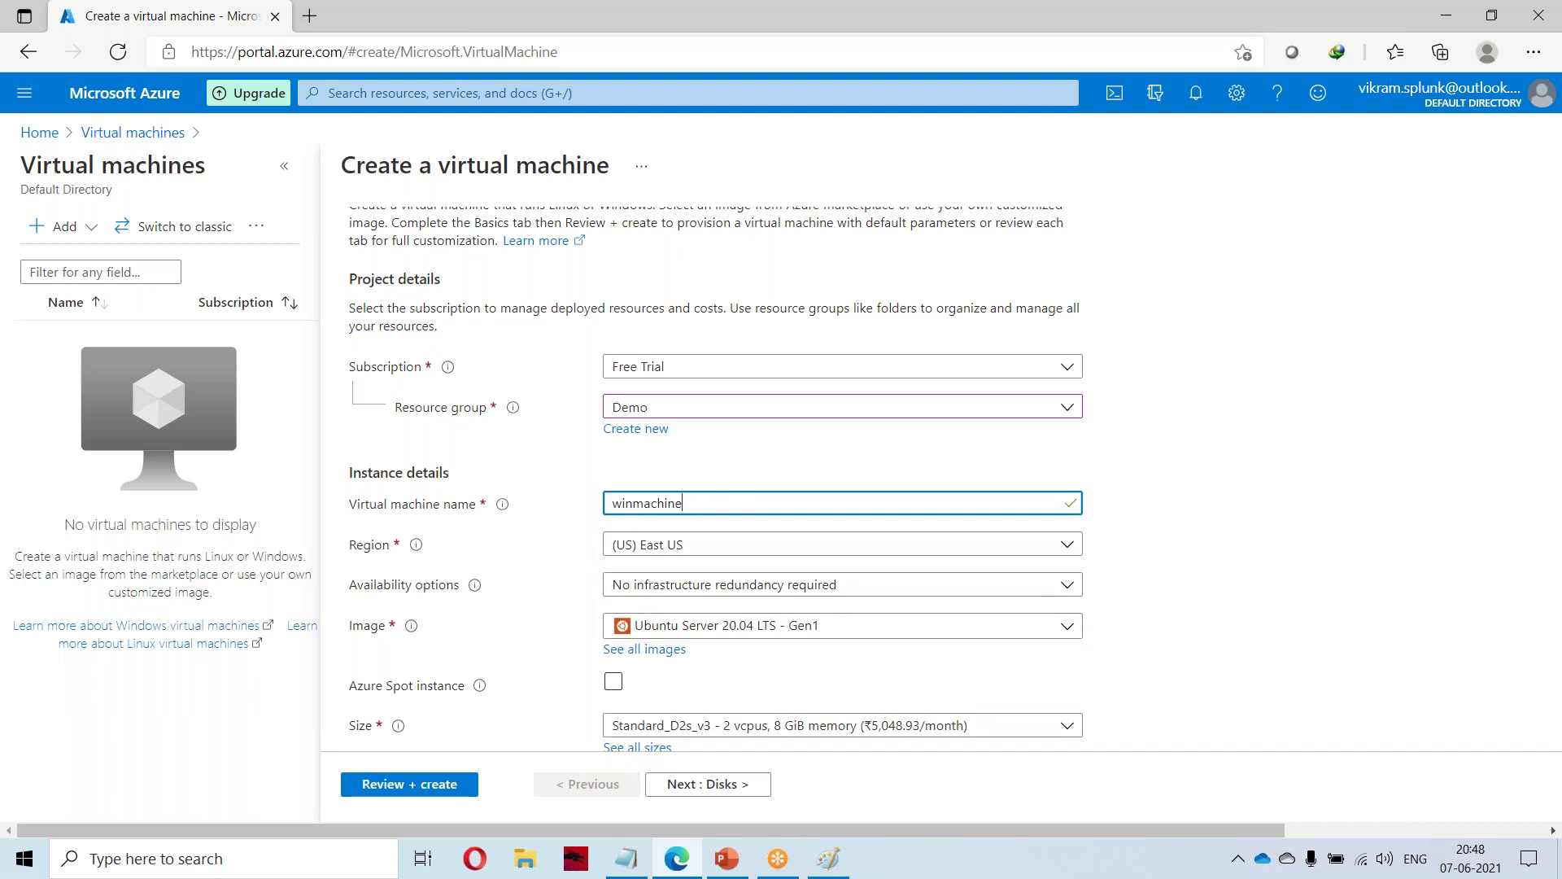
{"action": "scroll", "coordinate": [518, 616], "scroll_direction": "down", "scroll_amount": 1}
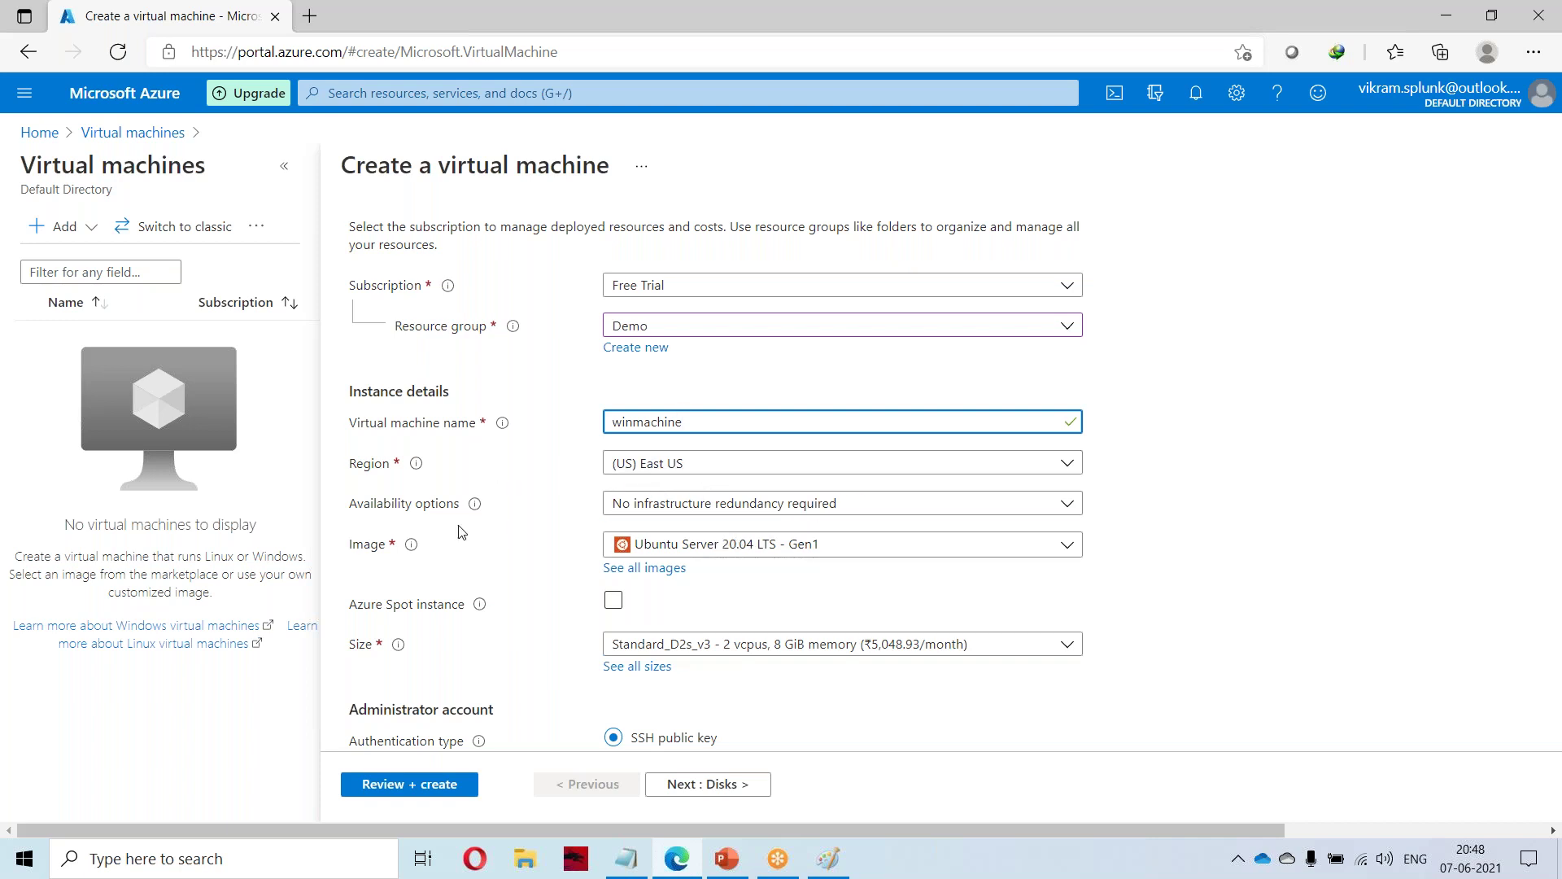
{"action": "left_click", "coordinate": [348, 510]}
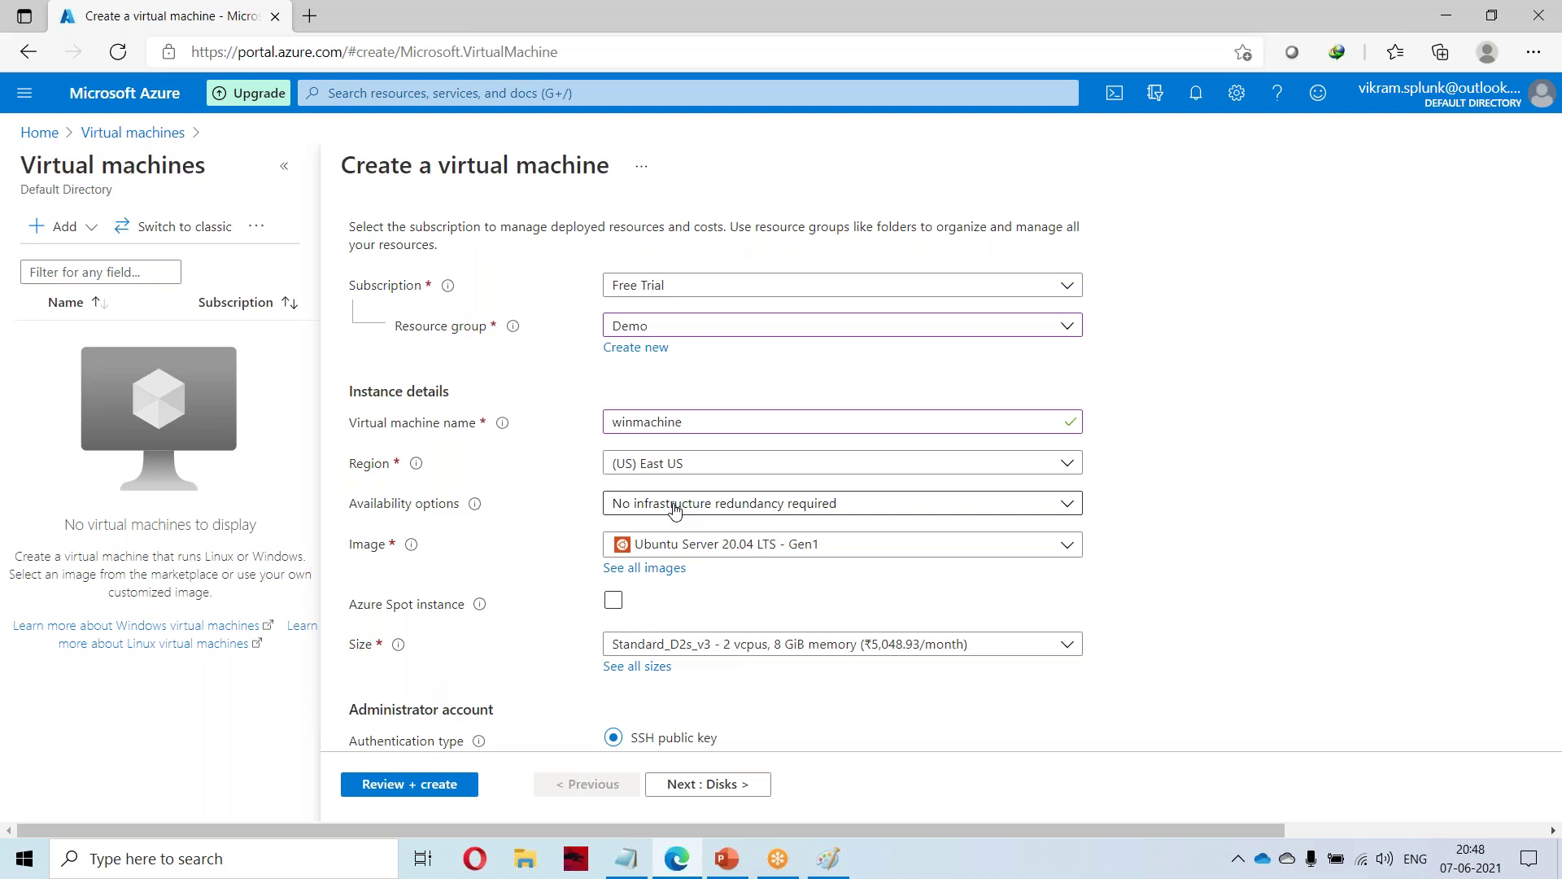
{"action": "left_click", "coordinate": [675, 505]}
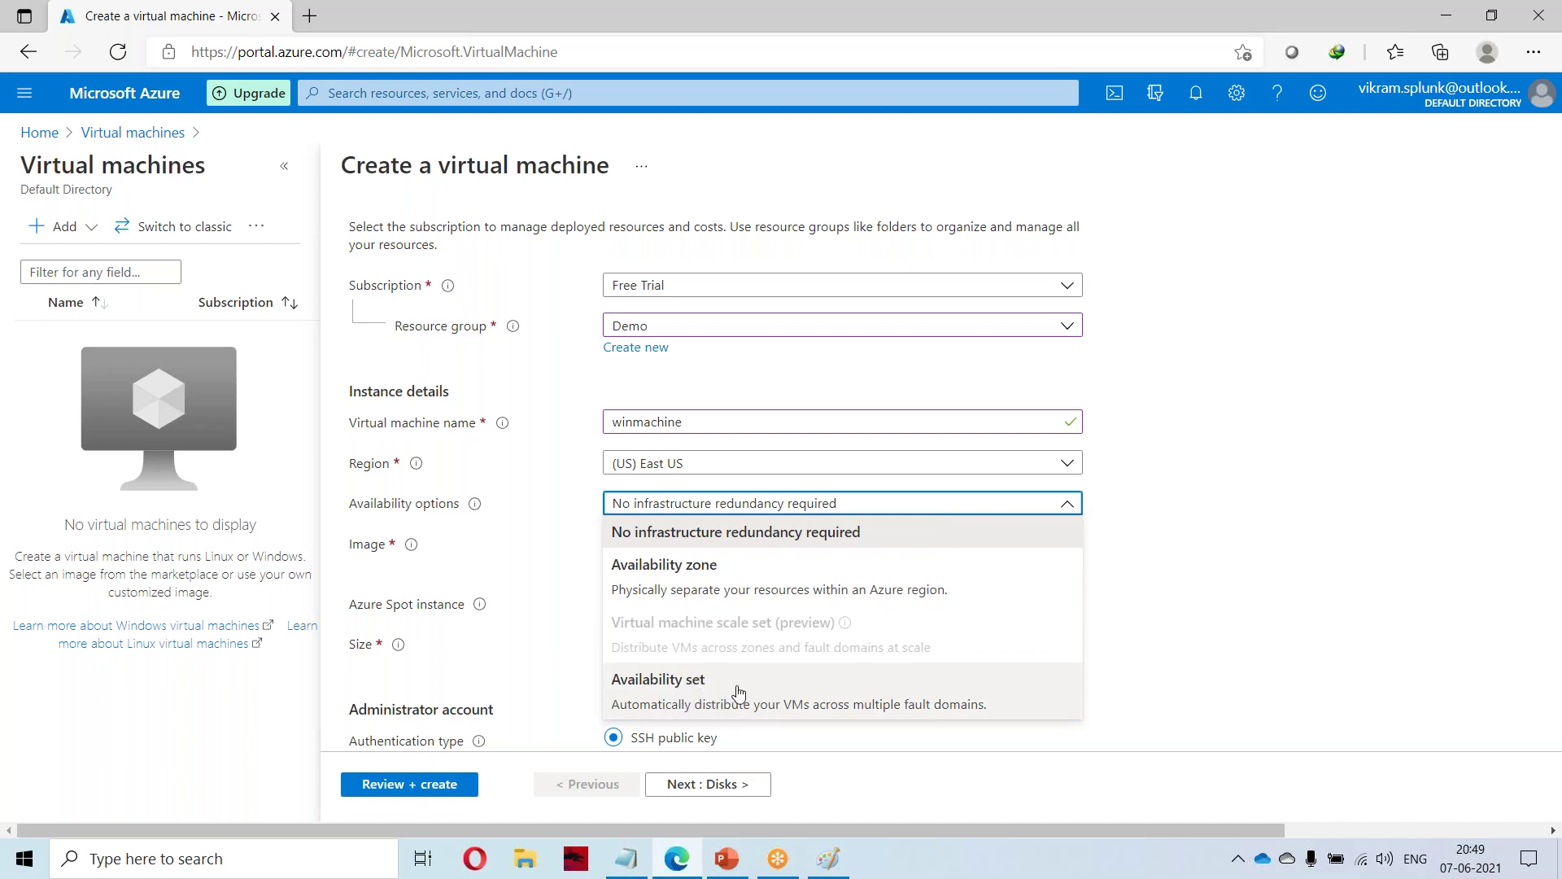
Set Availability options to Availability set and begin creating a new availability set.
{"action": "left_click", "coordinate": [732, 691]}
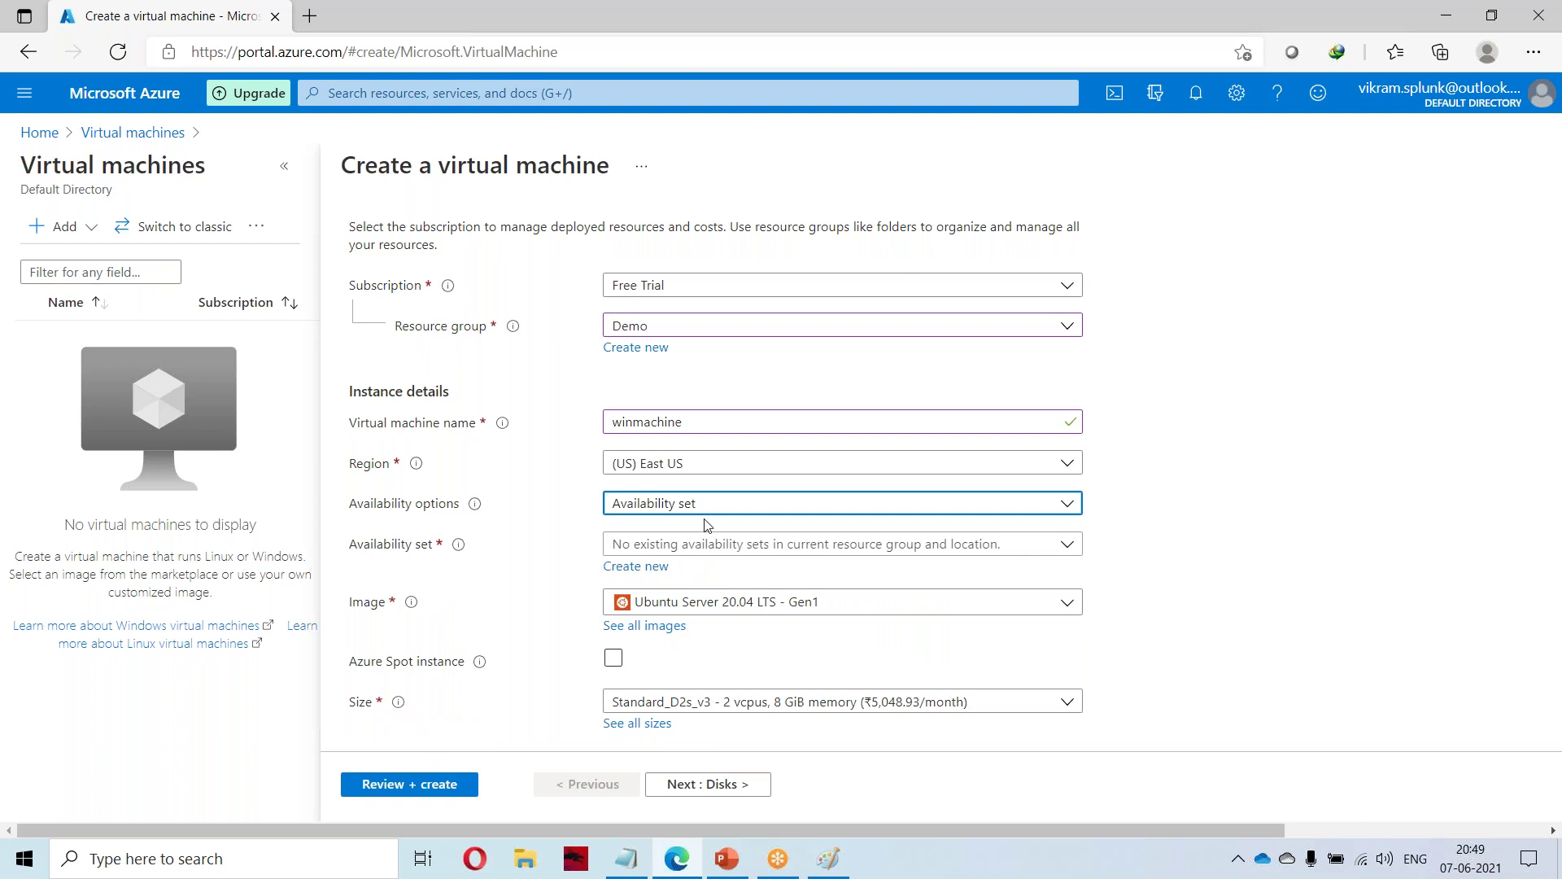
{"action": "left_click", "coordinate": [732, 546]}
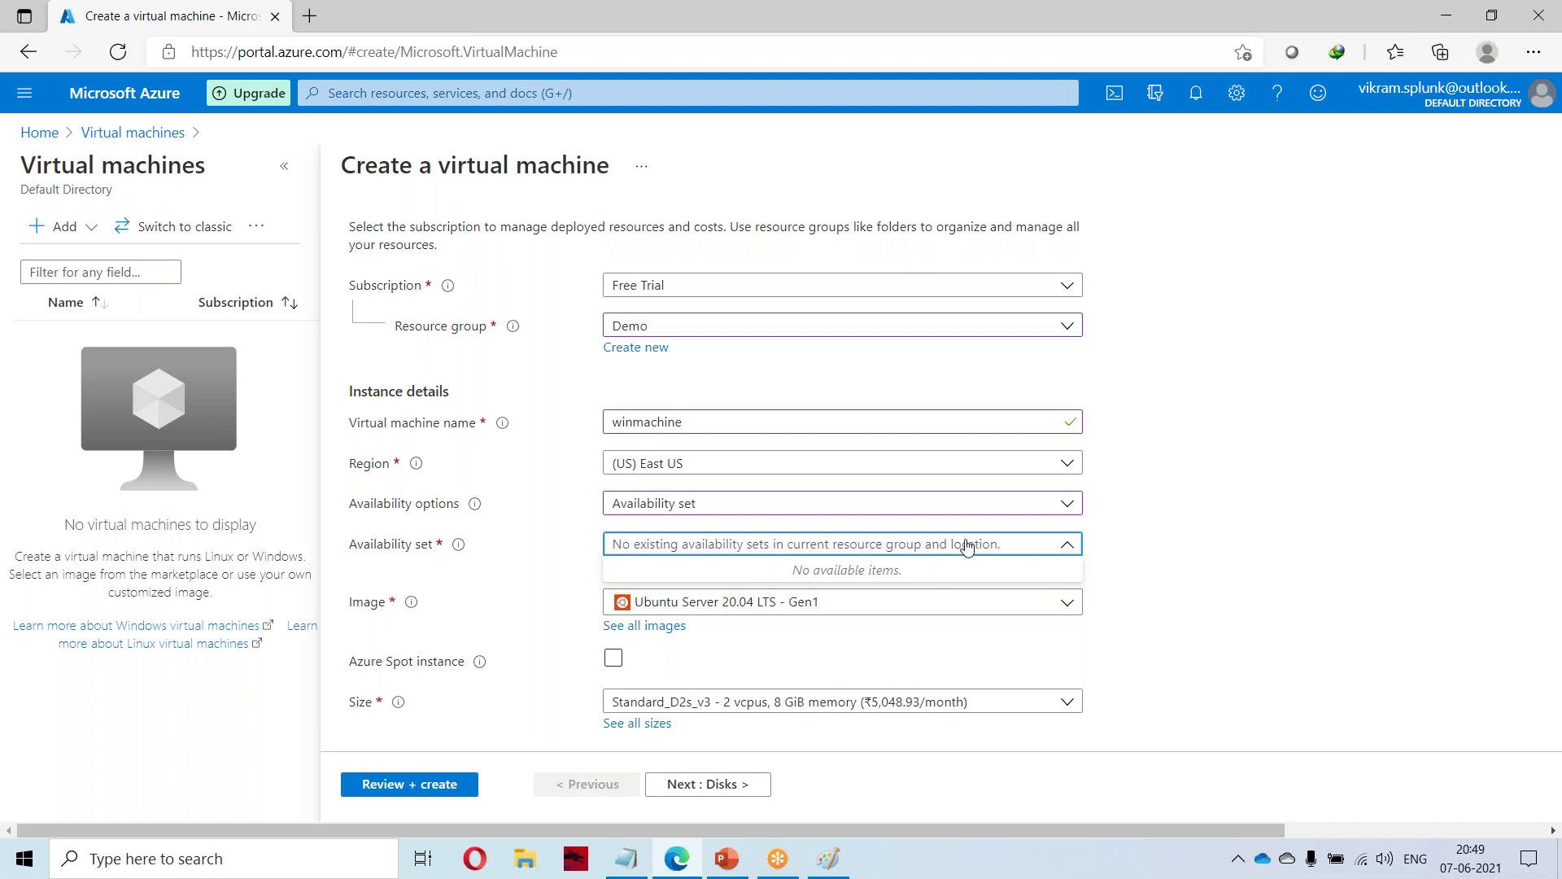
{"action": "left_click", "coordinate": [579, 581]}
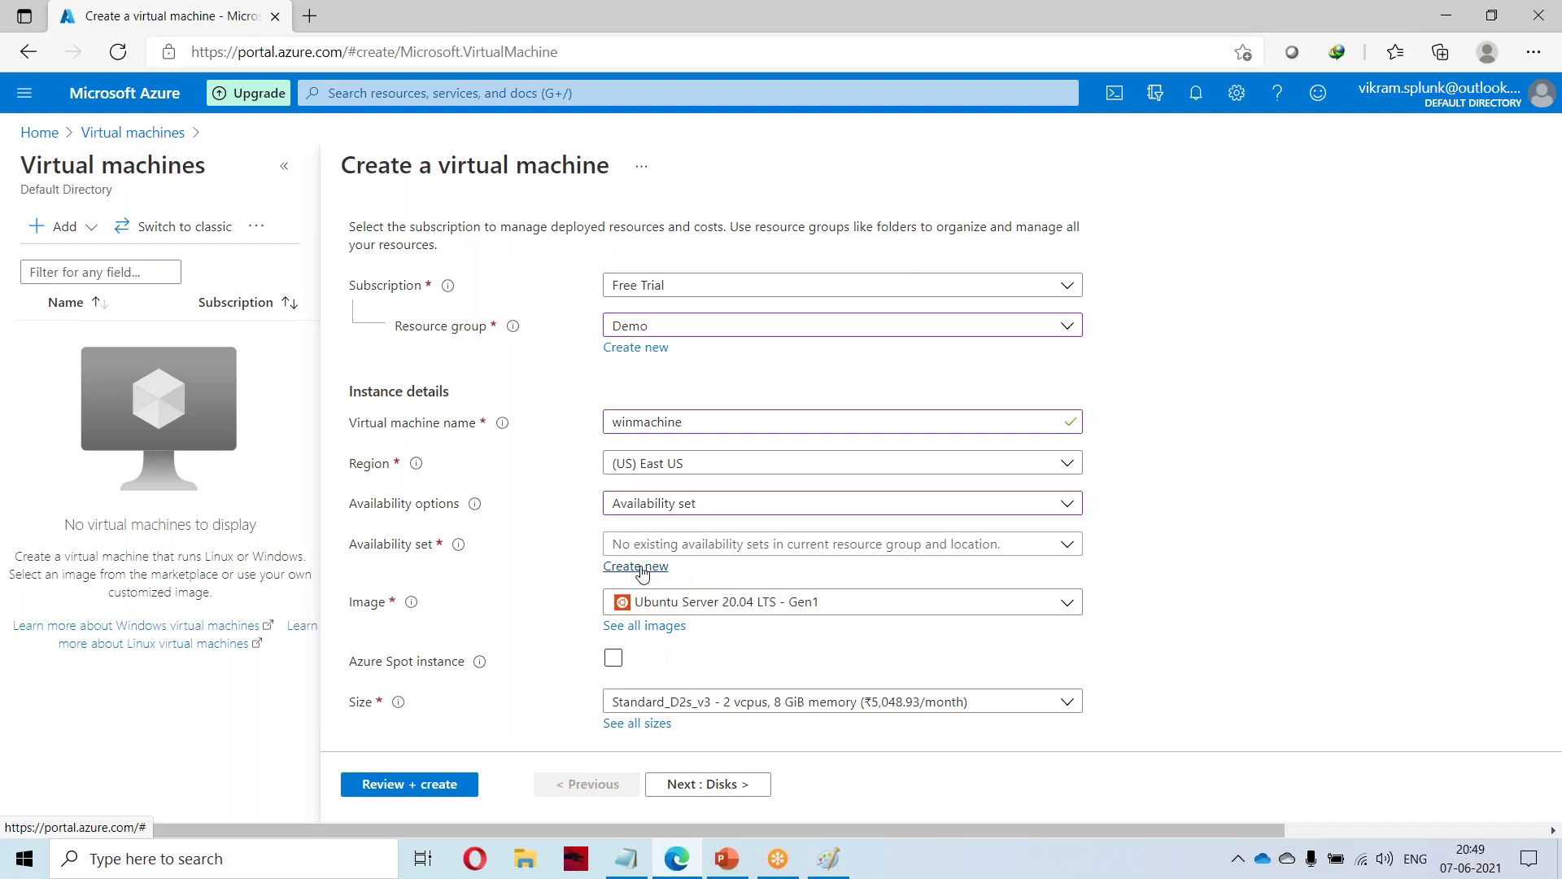
{"action": "left_click", "coordinate": [641, 571]}
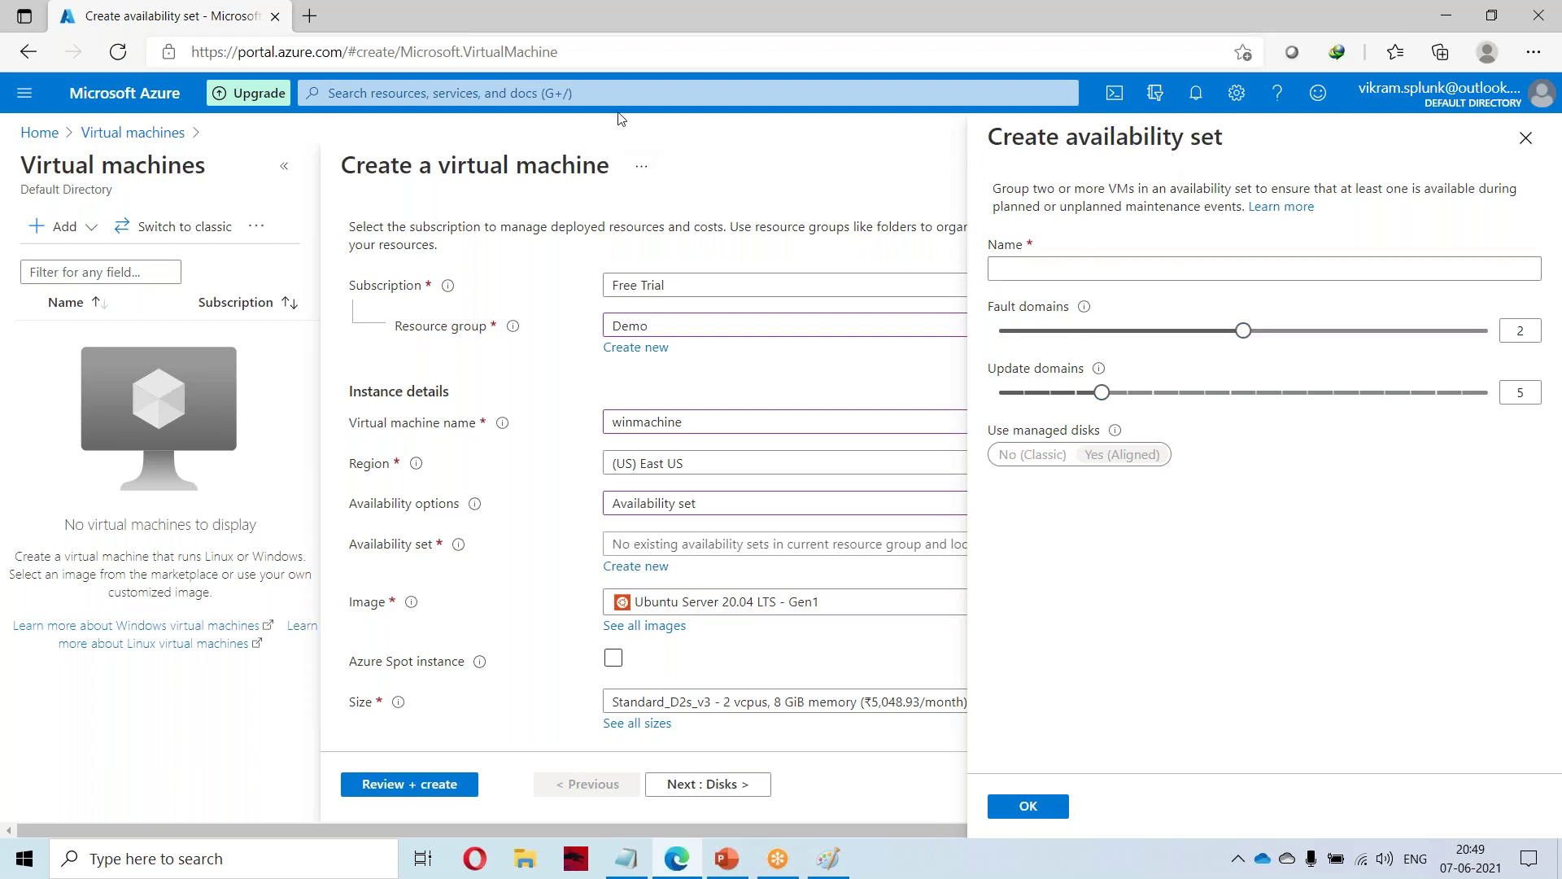
Search 'avaliability' and open the empty Availability sets service page.
{"action": "left_click", "coordinate": [643, 93]}
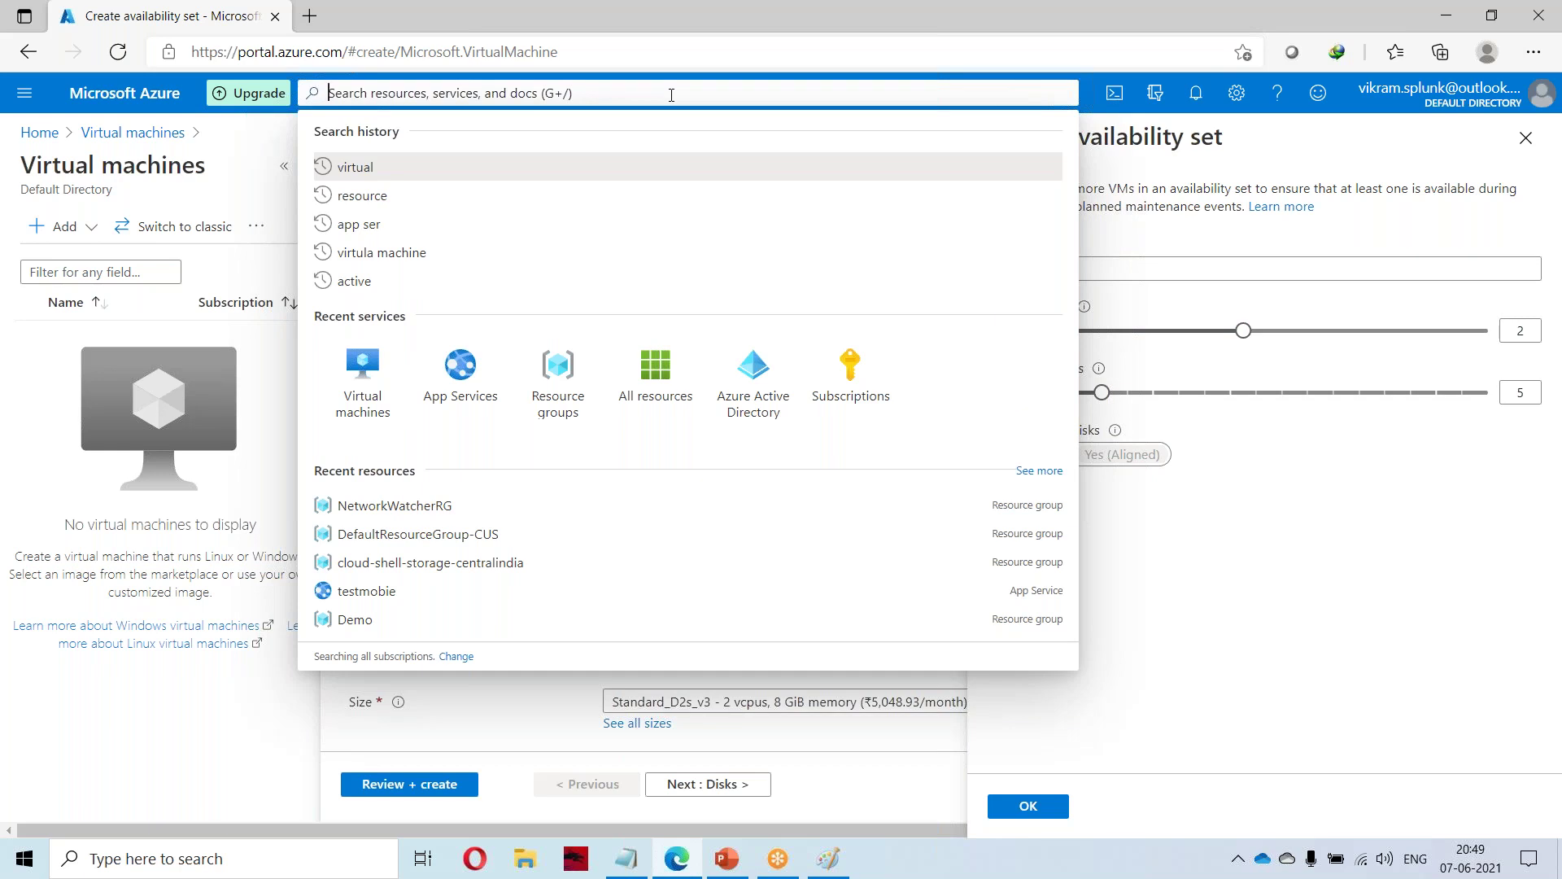
{"action": "type", "text": "avaliab"}
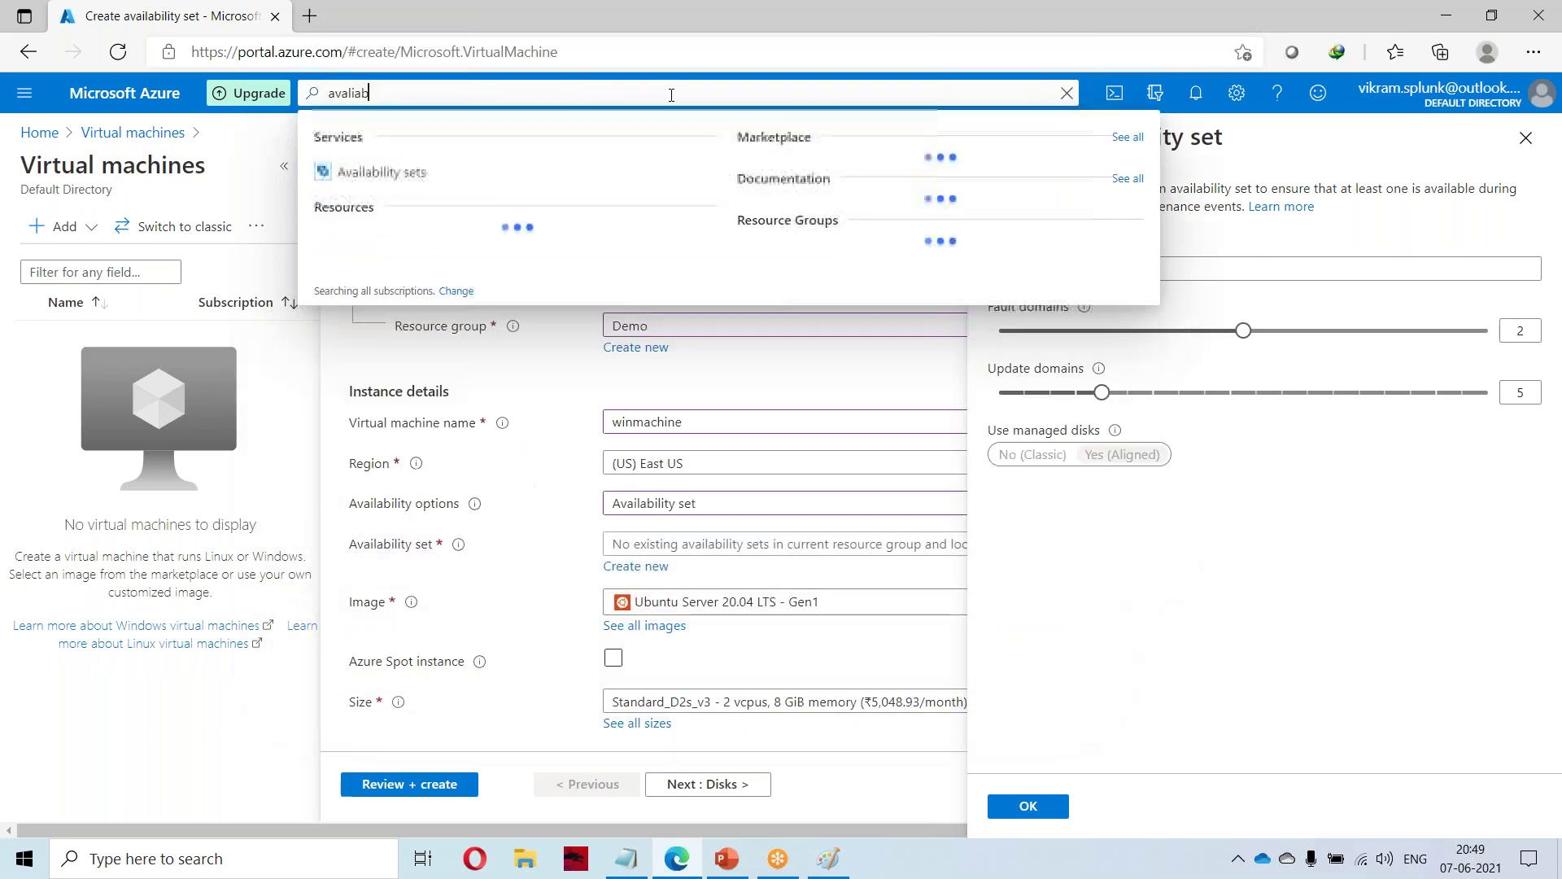
{"action": "type", "text": "ility"}
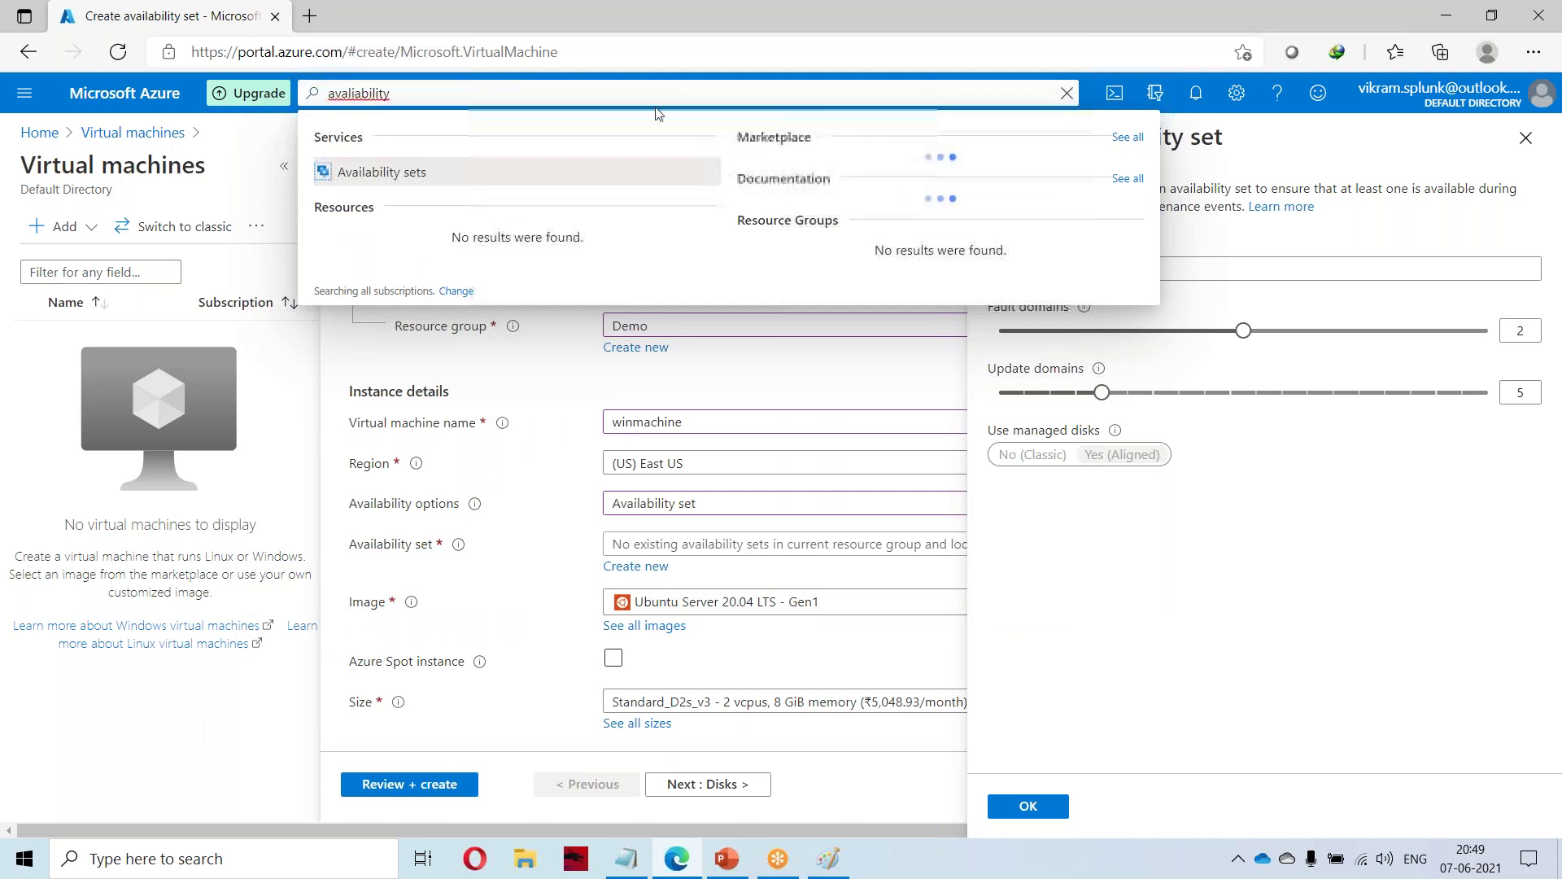
{"action": "left_click", "coordinate": [422, 175]}
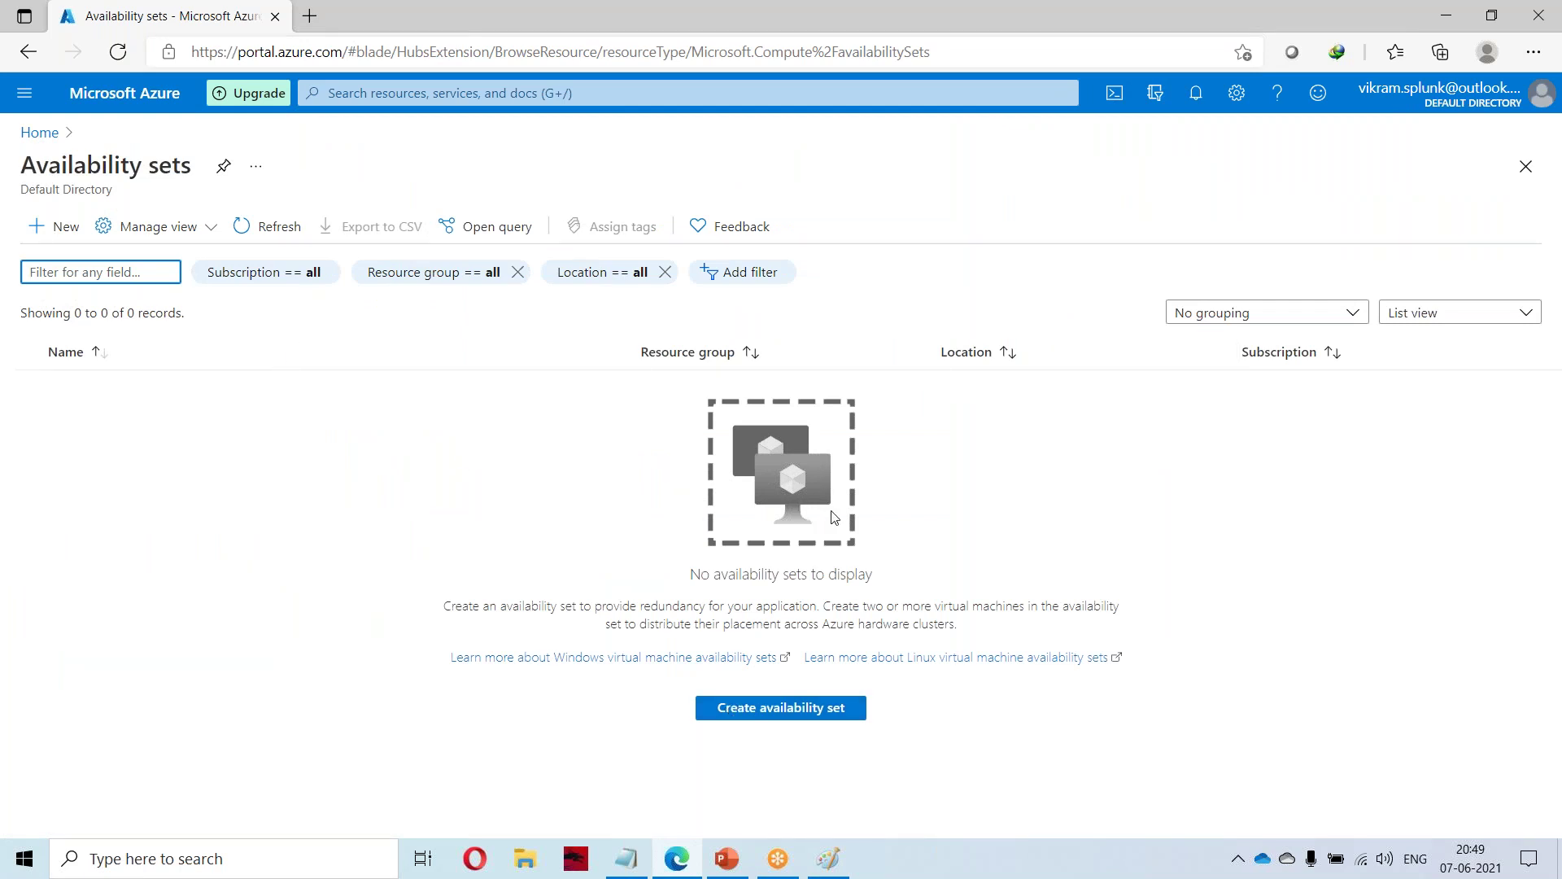
Start availability set avaliabilityset-1 in Demo, keeping 2 fault and 5 update domains.
{"action": "left_click", "coordinate": [50, 225]}
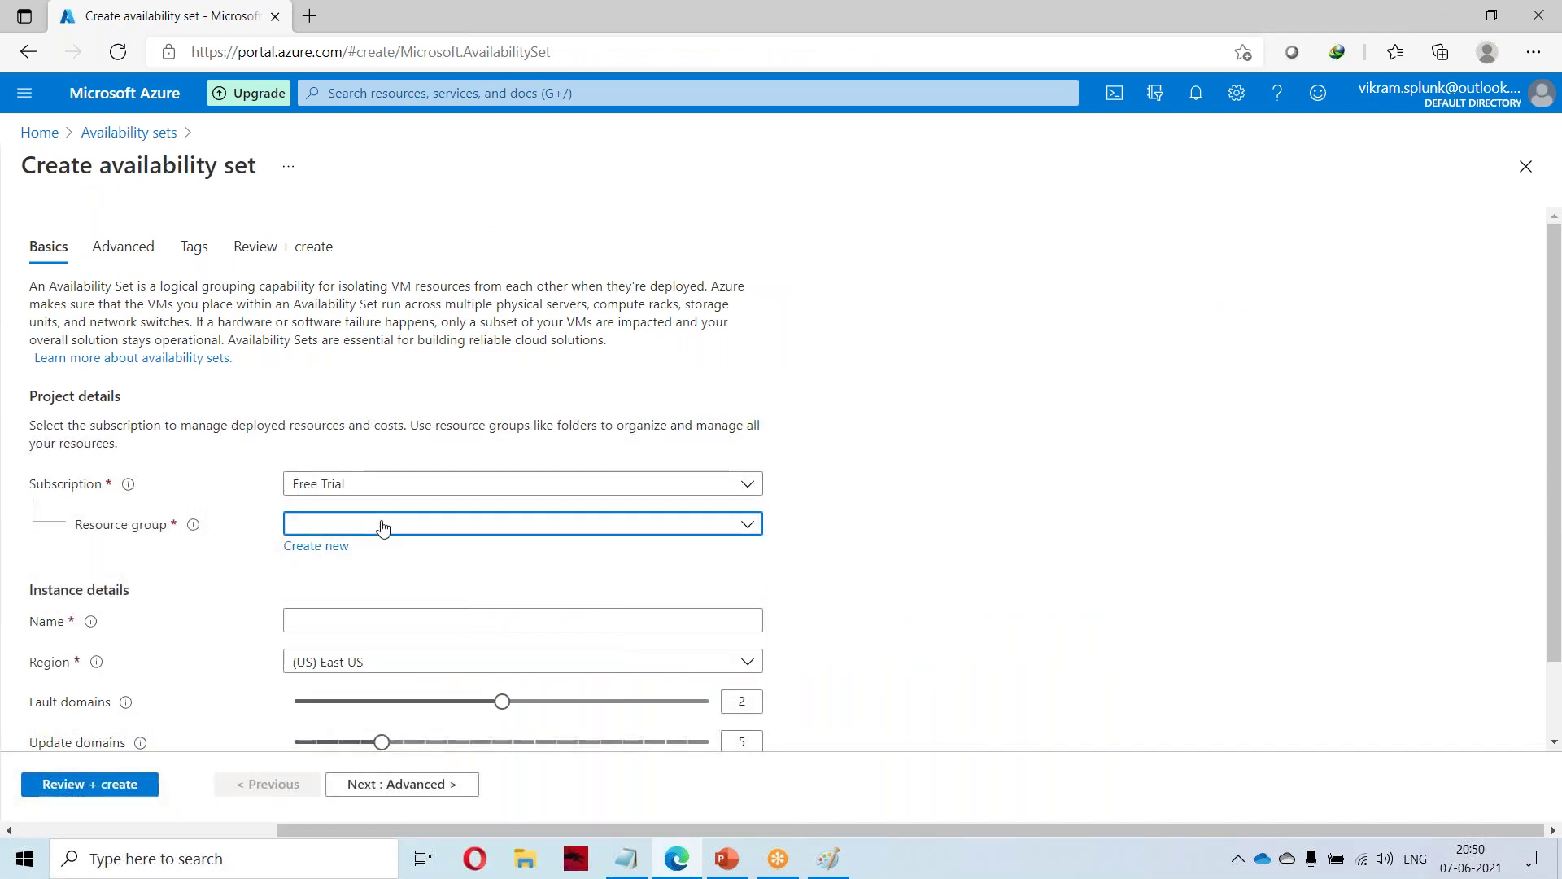
{"action": "left_click", "coordinate": [380, 523]}
{"action": "left_click", "coordinate": [309, 593]}
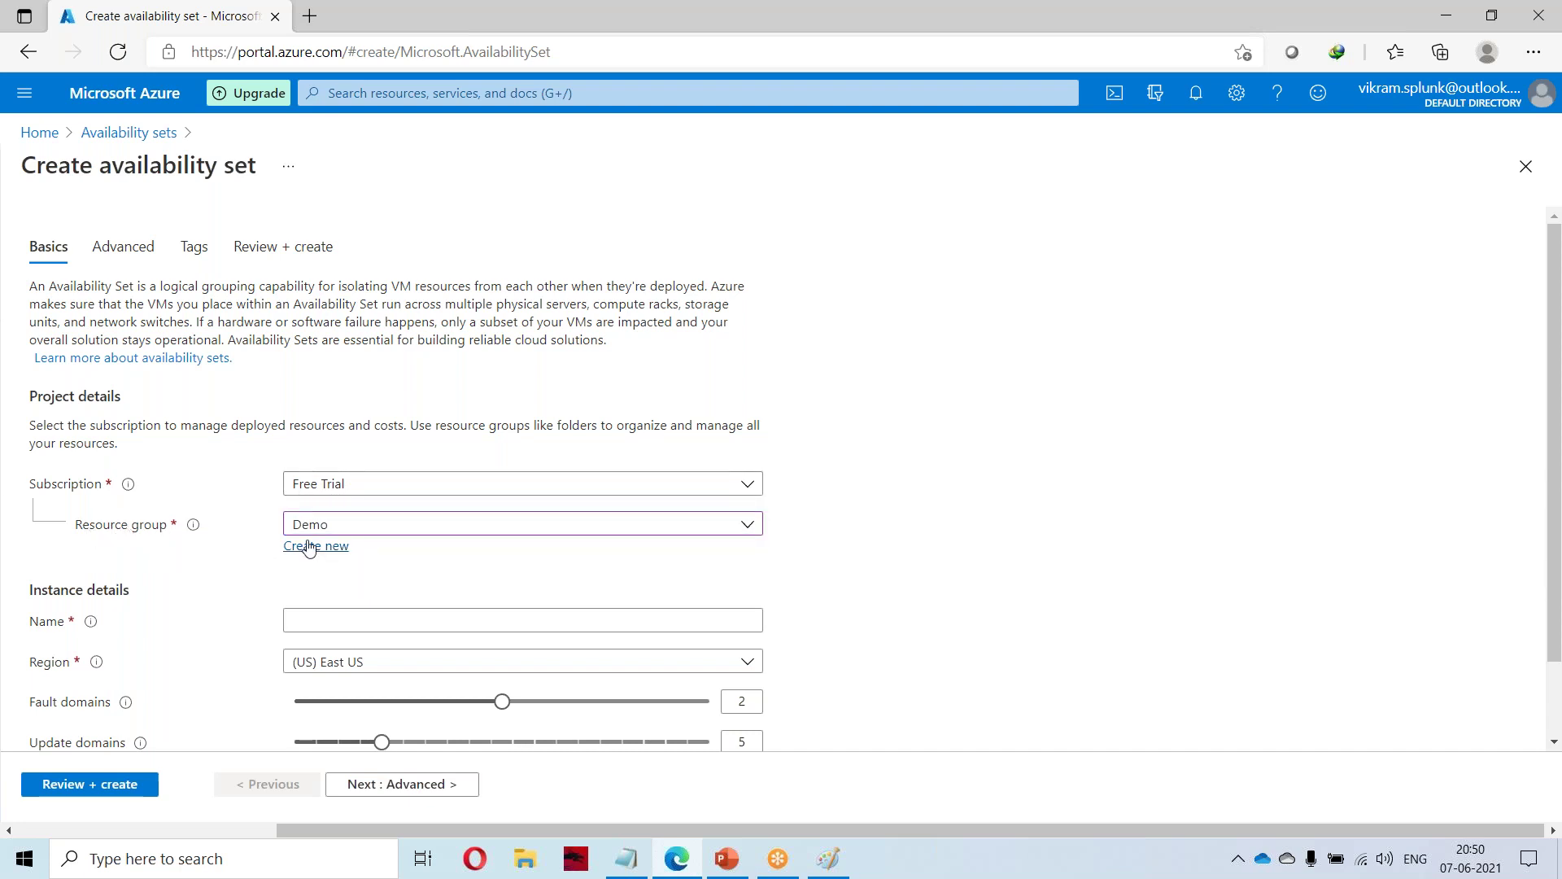
{"action": "scroll", "coordinate": [244, 562], "scroll_direction": "down", "scroll_amount": 1}
{"action": "left_click", "coordinate": [340, 529]}
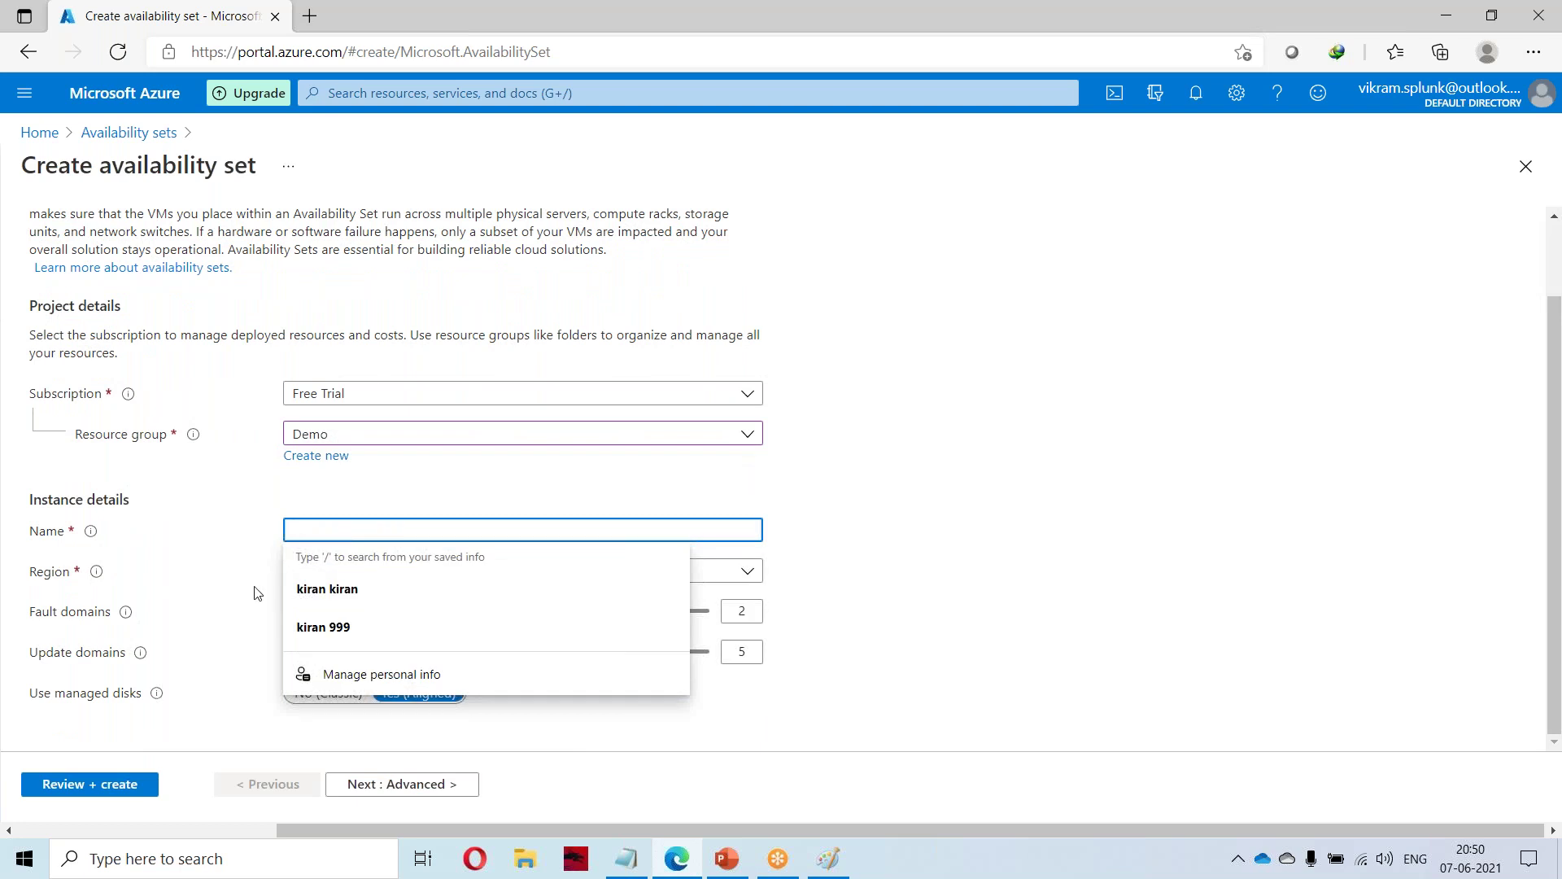
{"action": "type", "text": "avaliabilityset-1"}
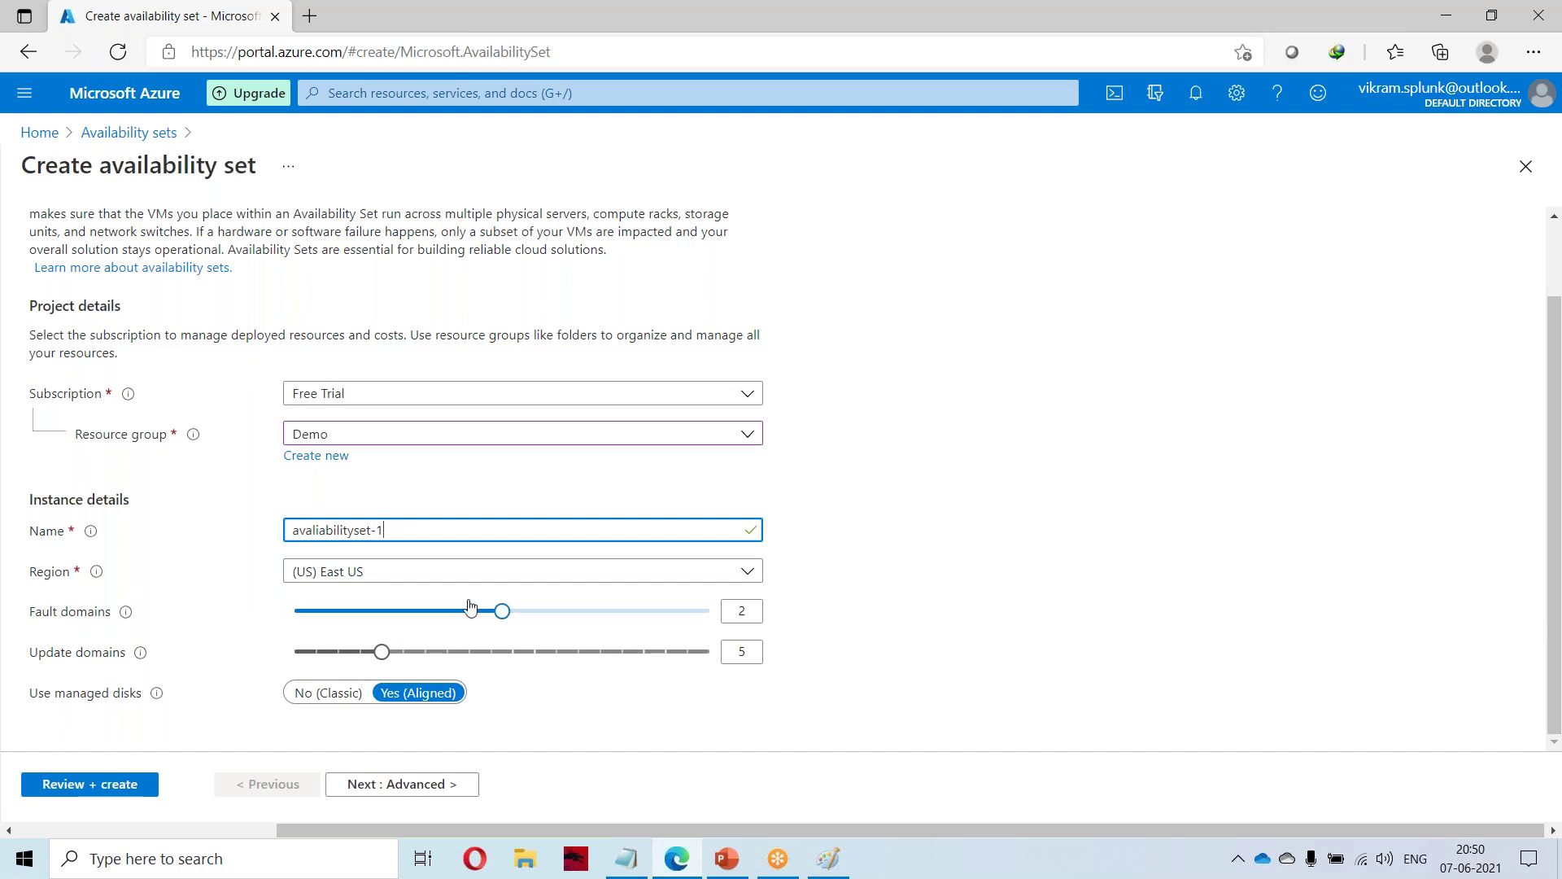
{"action": "left_click_drag", "start_coordinate": [32, 612], "coordinate": [131, 625]}
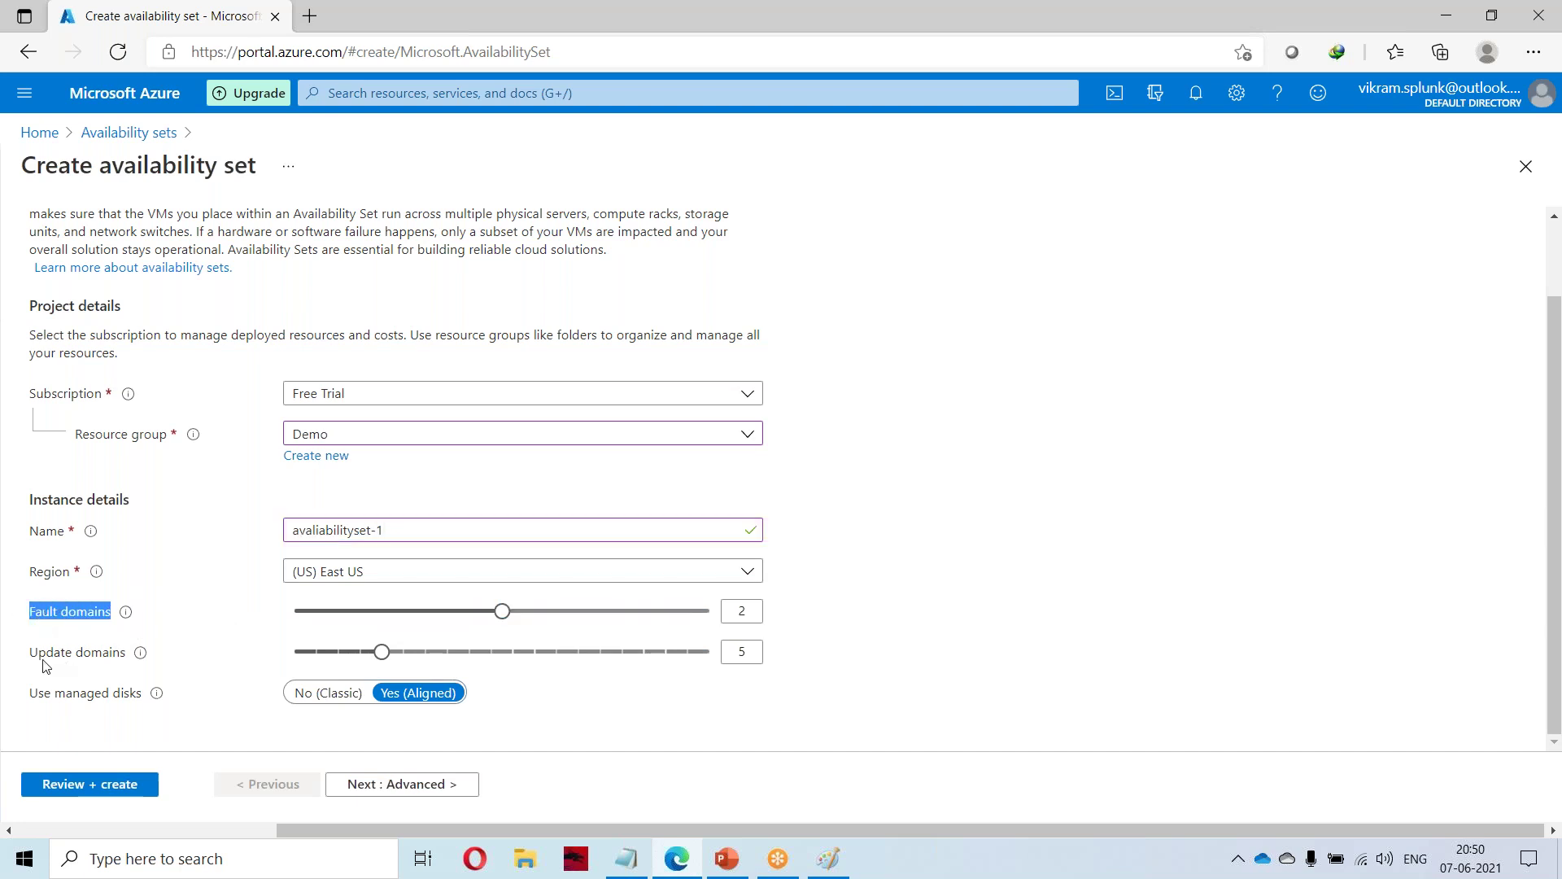
{"action": "left_click_drag", "start_coordinate": [31, 652], "coordinate": [126, 653]}
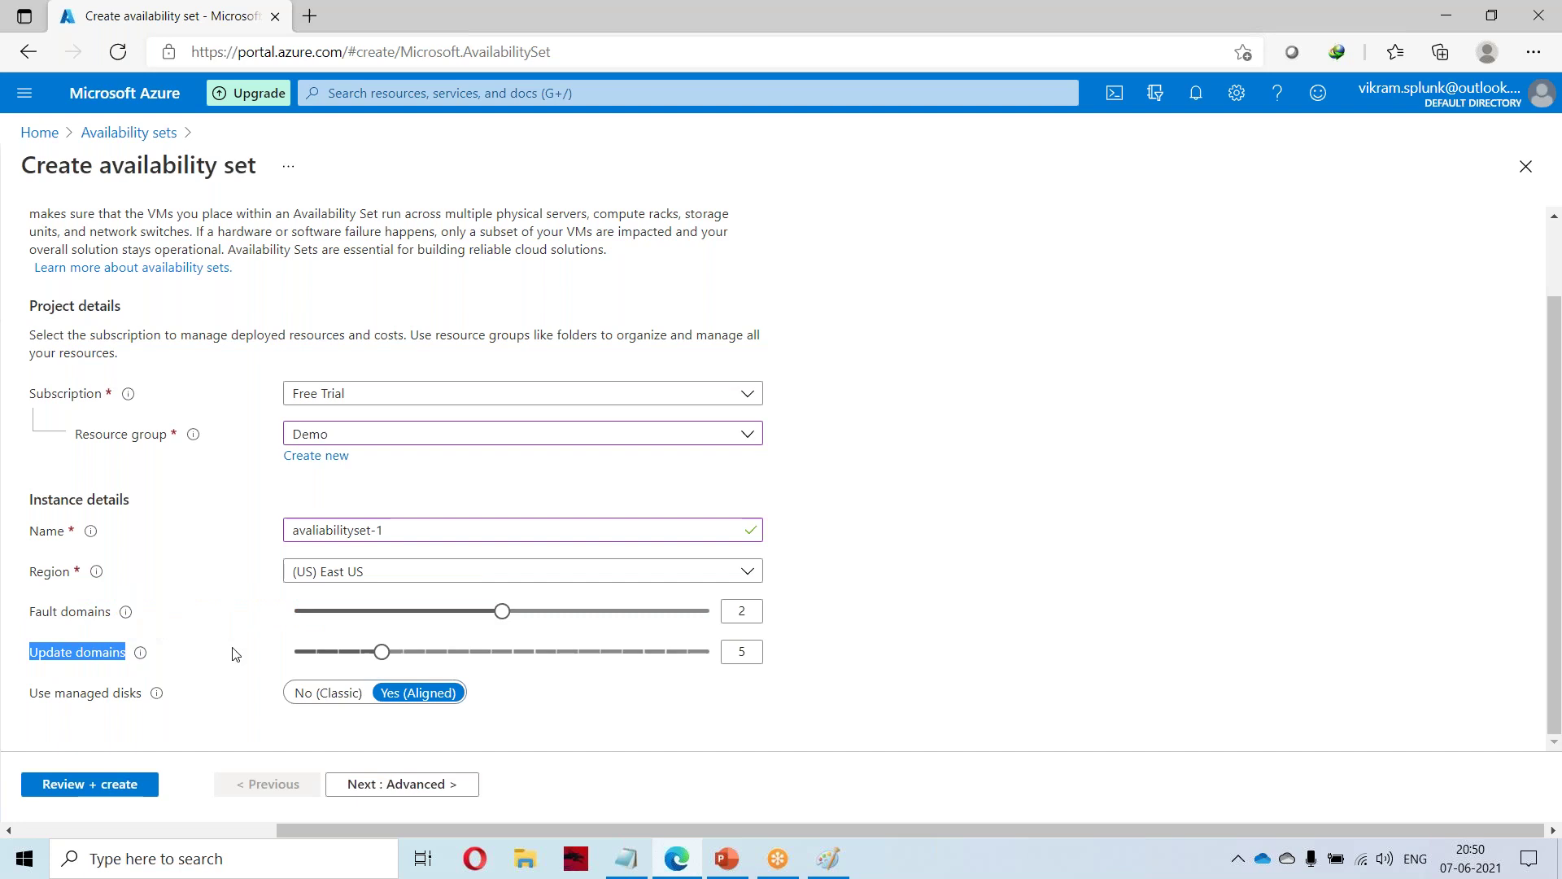
{"action": "left_click", "coordinate": [309, 15]}
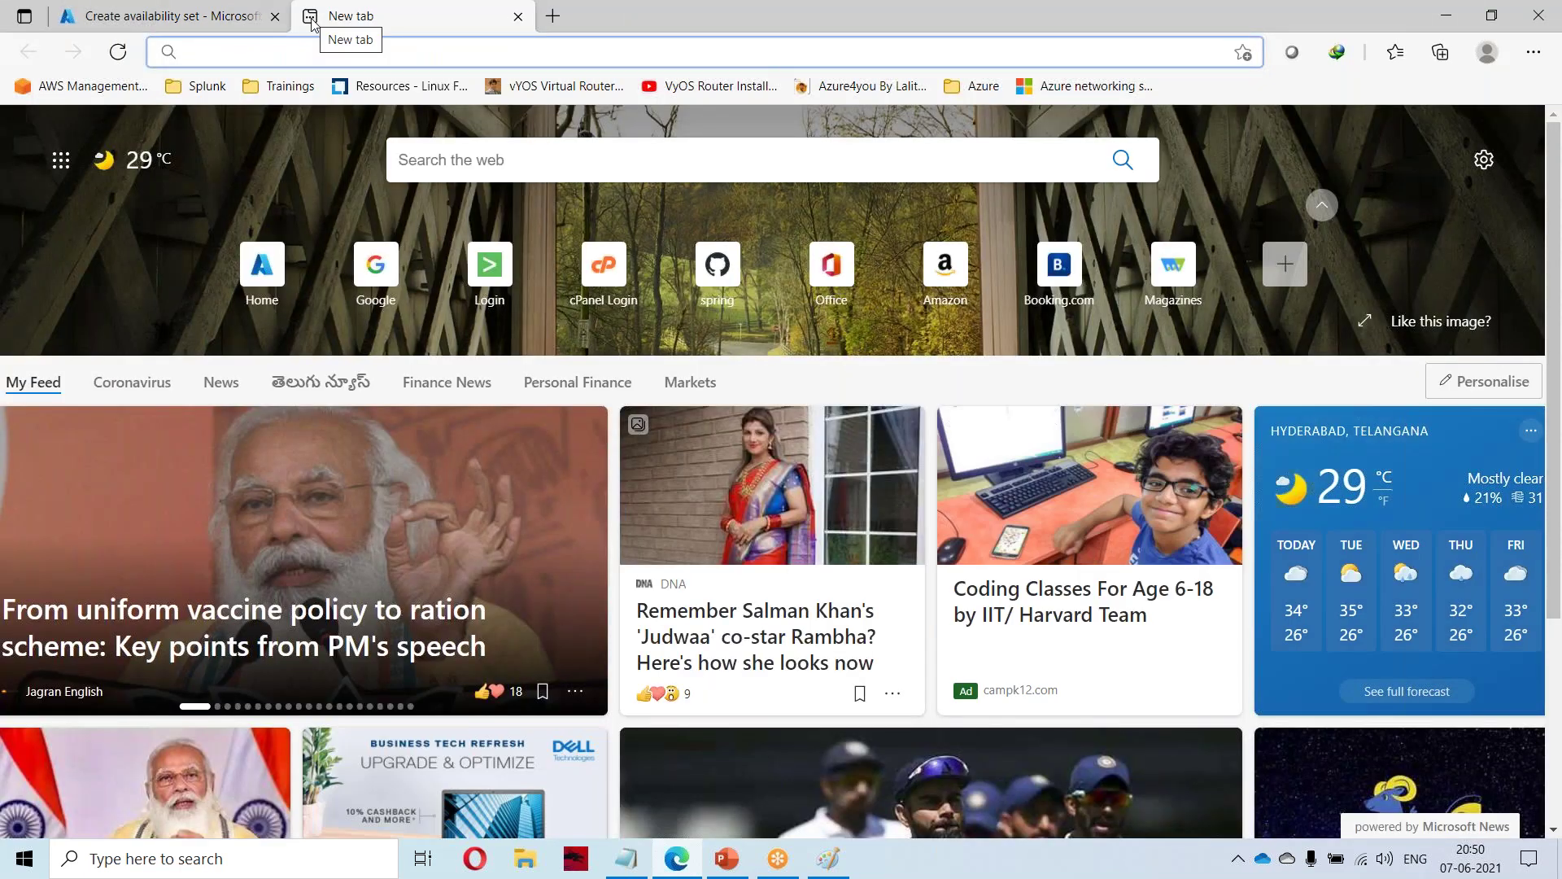
Search Google for 'data center rack' and preview the first rack image.
{"action": "type", "text": "goog"}
{"action": "key", "text": "Return"}
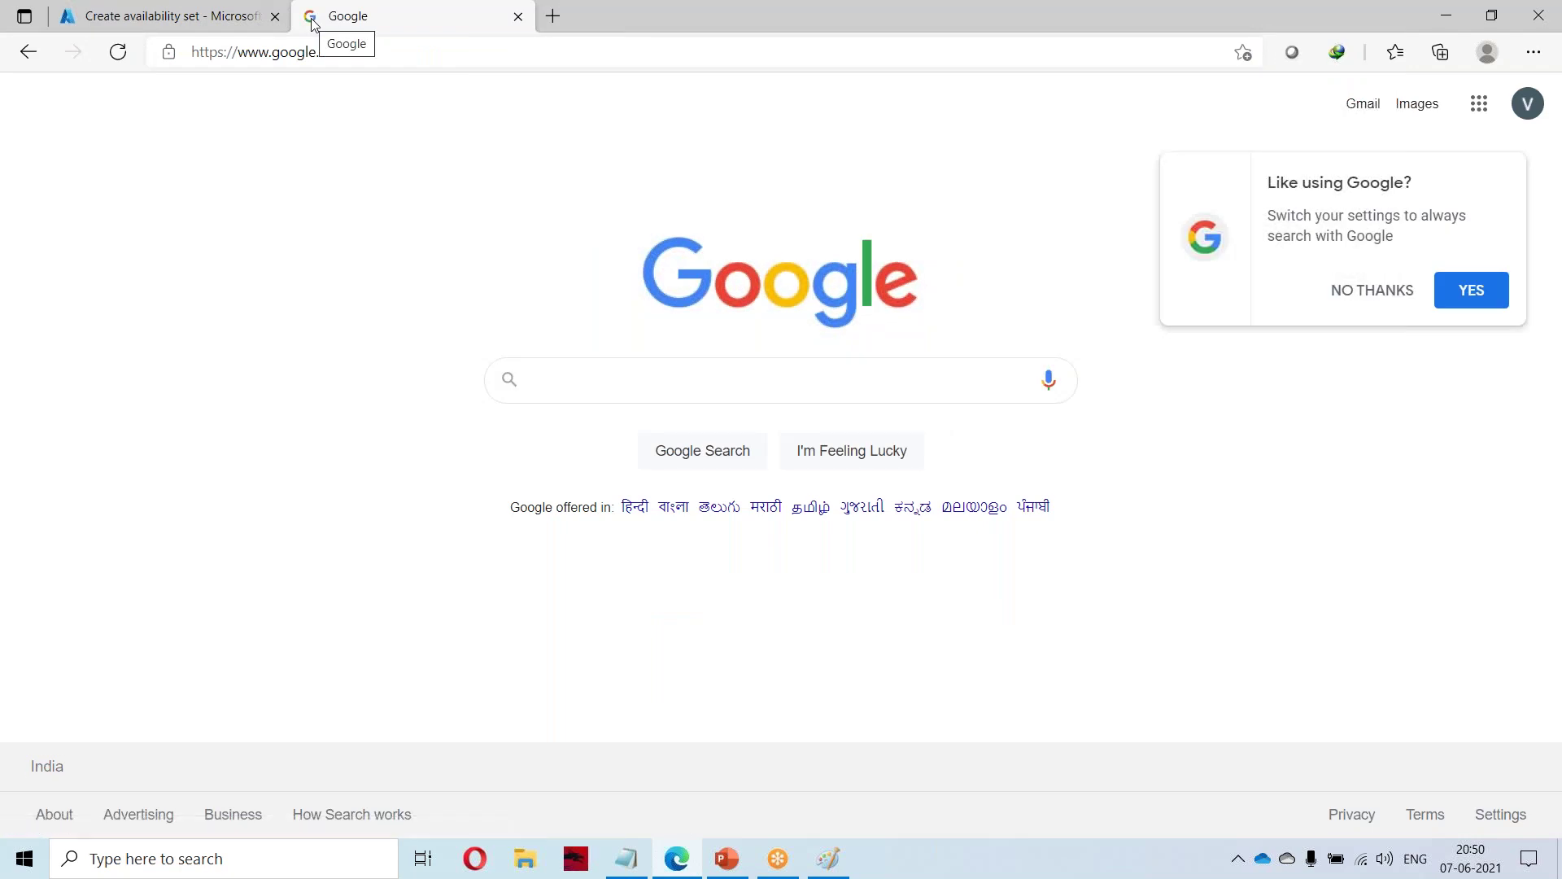
{"action": "type", "text": "data"}
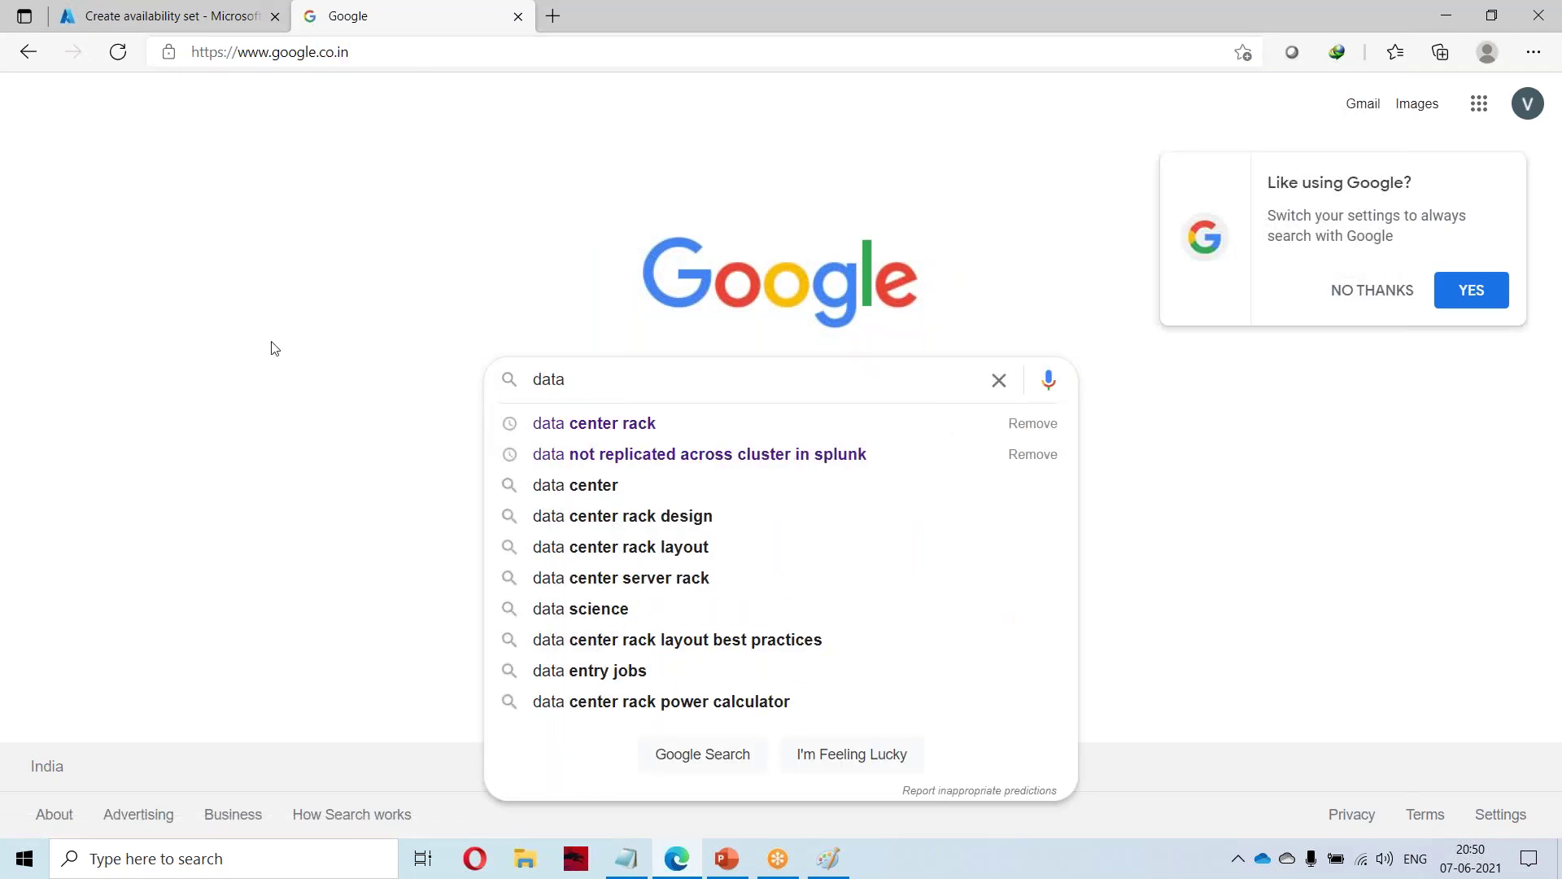
{"action": "left_click", "coordinate": [636, 425]}
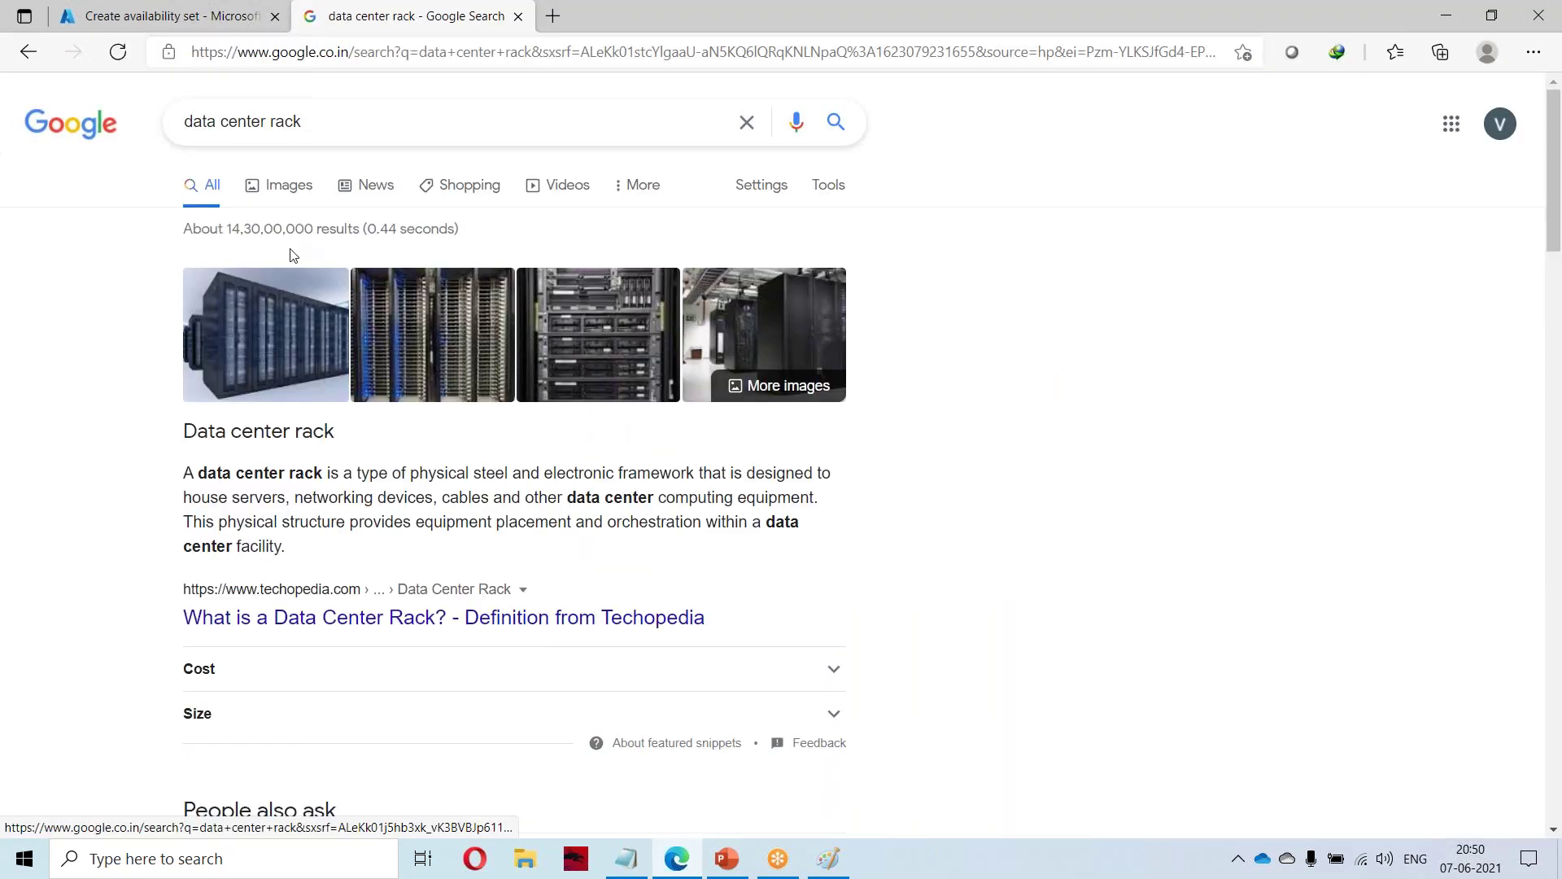
{"action": "left_click", "coordinate": [440, 342]}
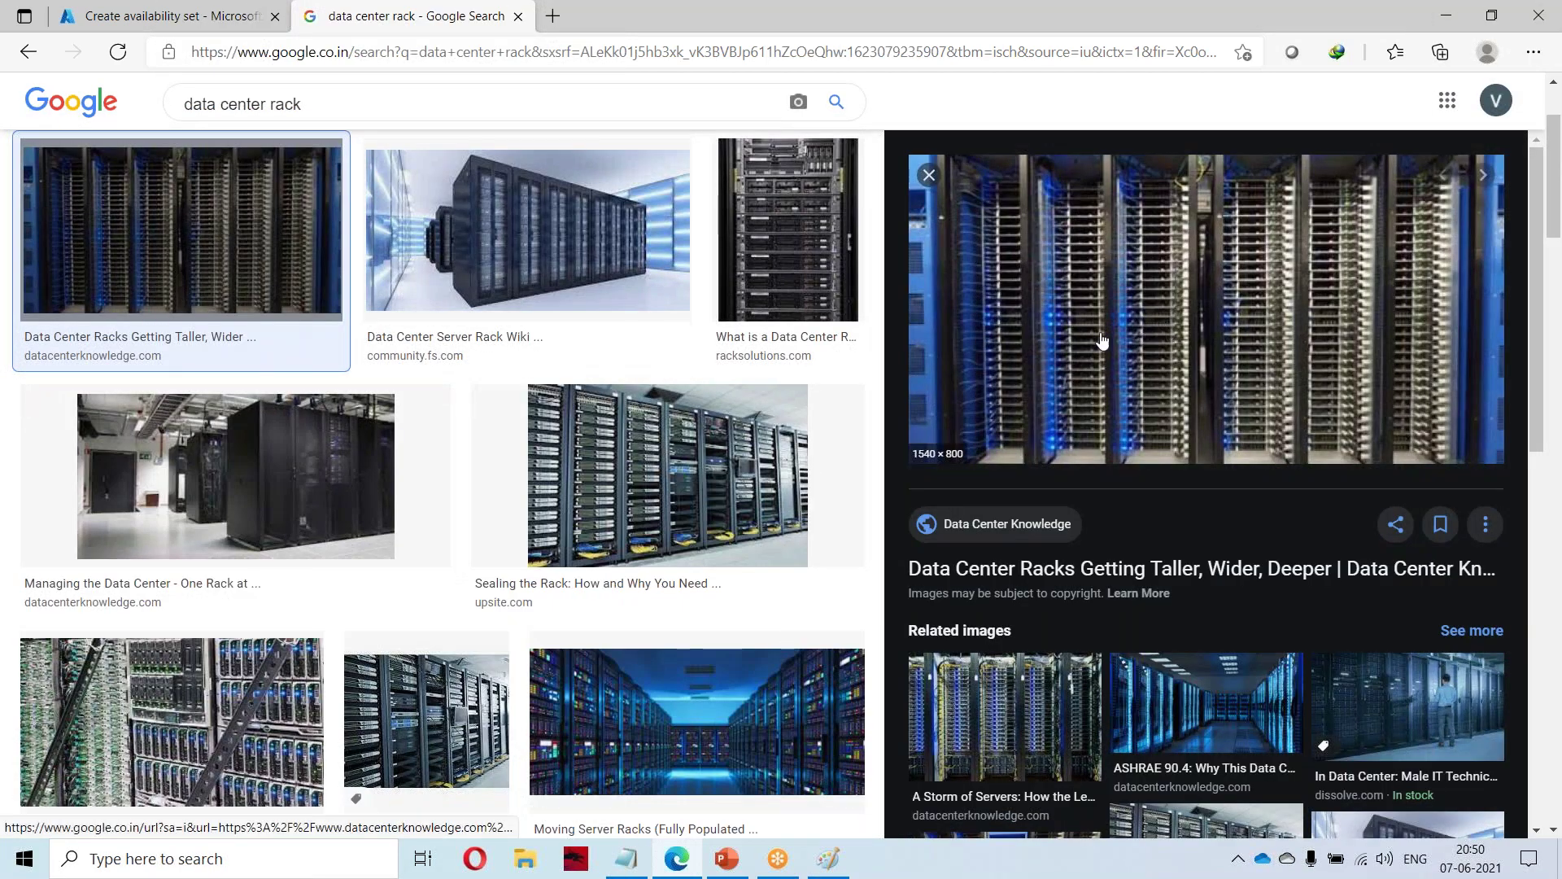
{"action": "left_click", "coordinate": [133, 10]}
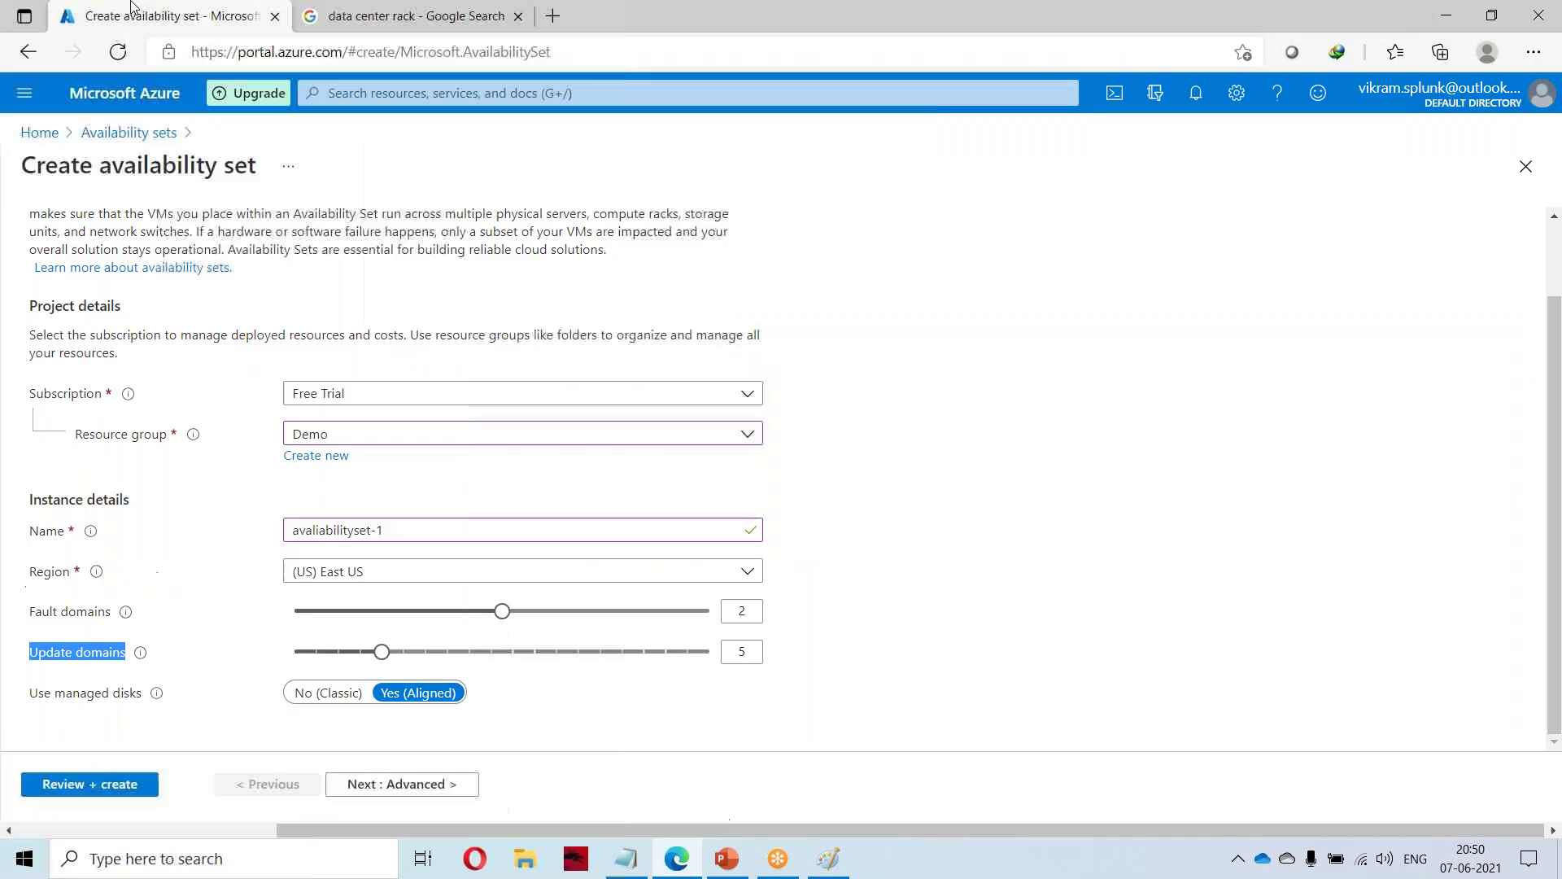
{"action": "left_click", "coordinate": [508, 613]}
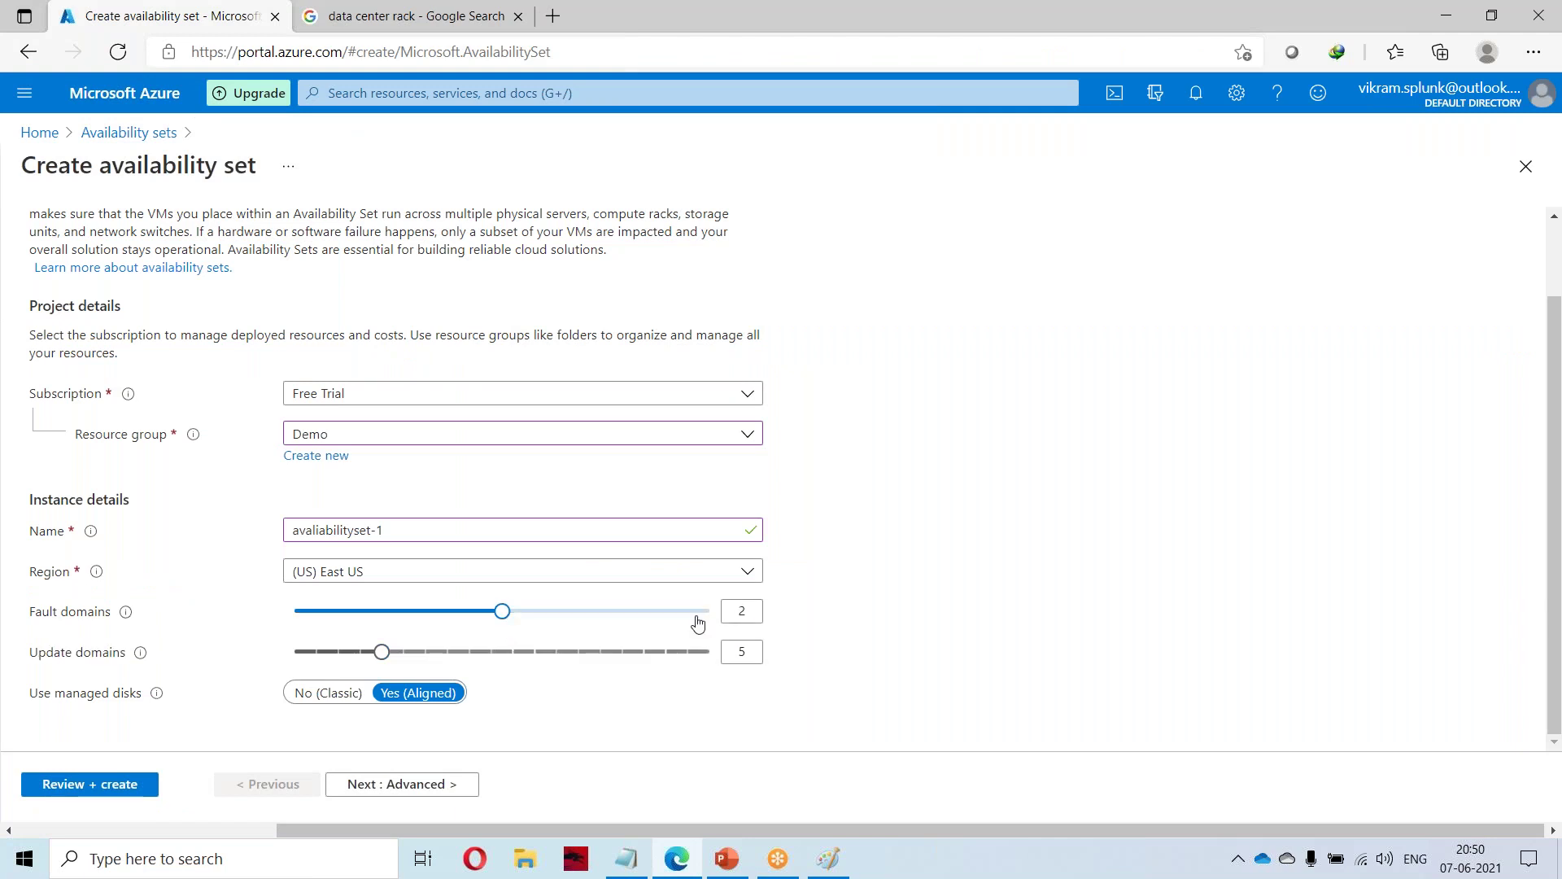
{"action": "left_click_drag", "start_coordinate": [503, 612], "coordinate": [718, 614]}
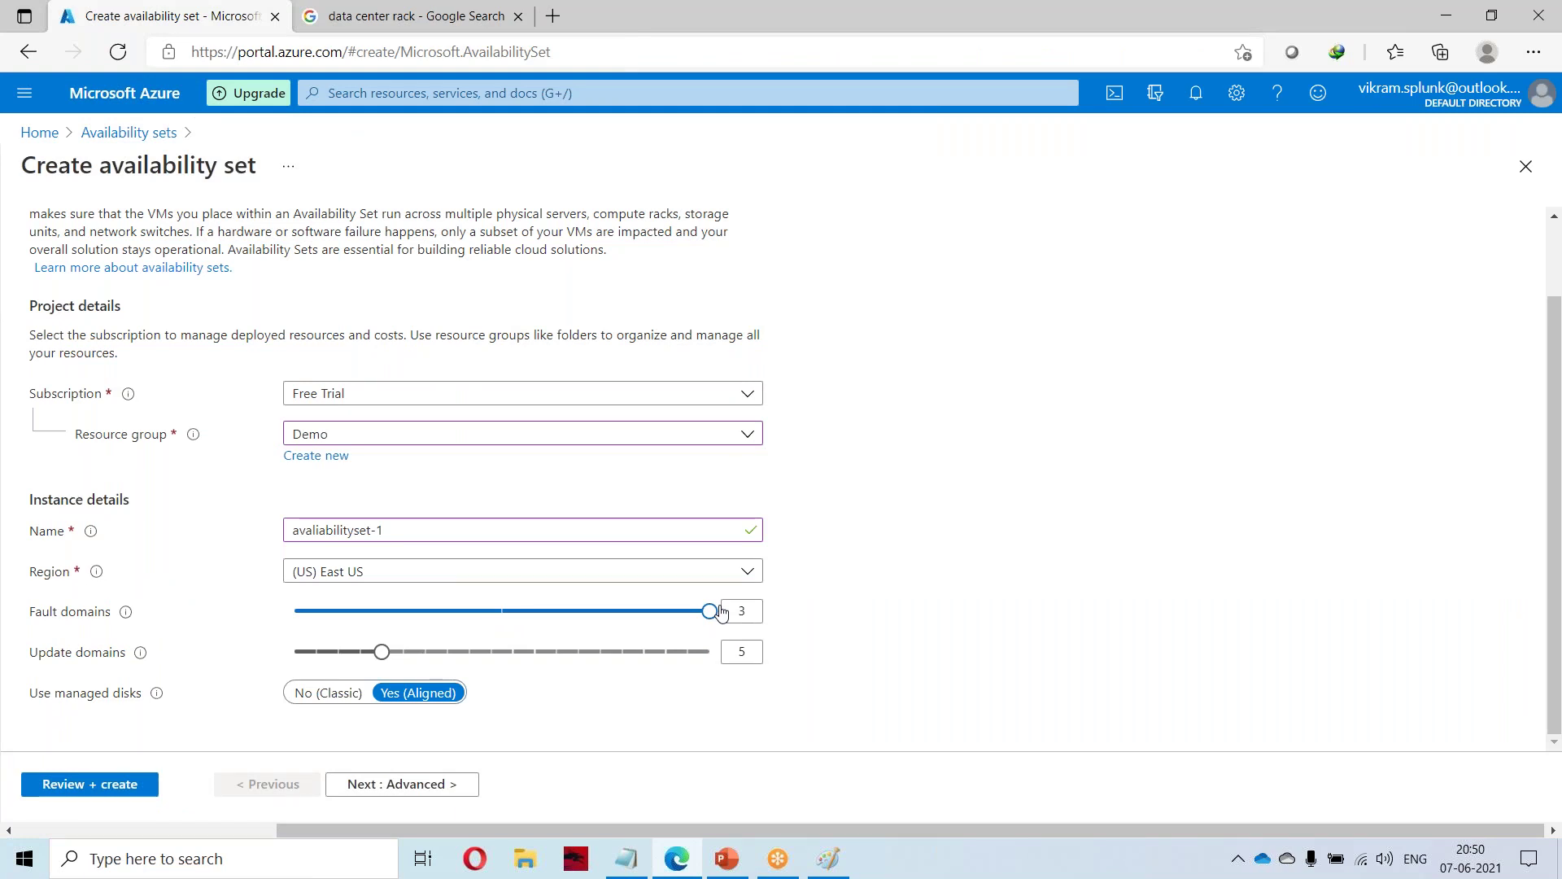
{"action": "left_click", "coordinate": [742, 610]}
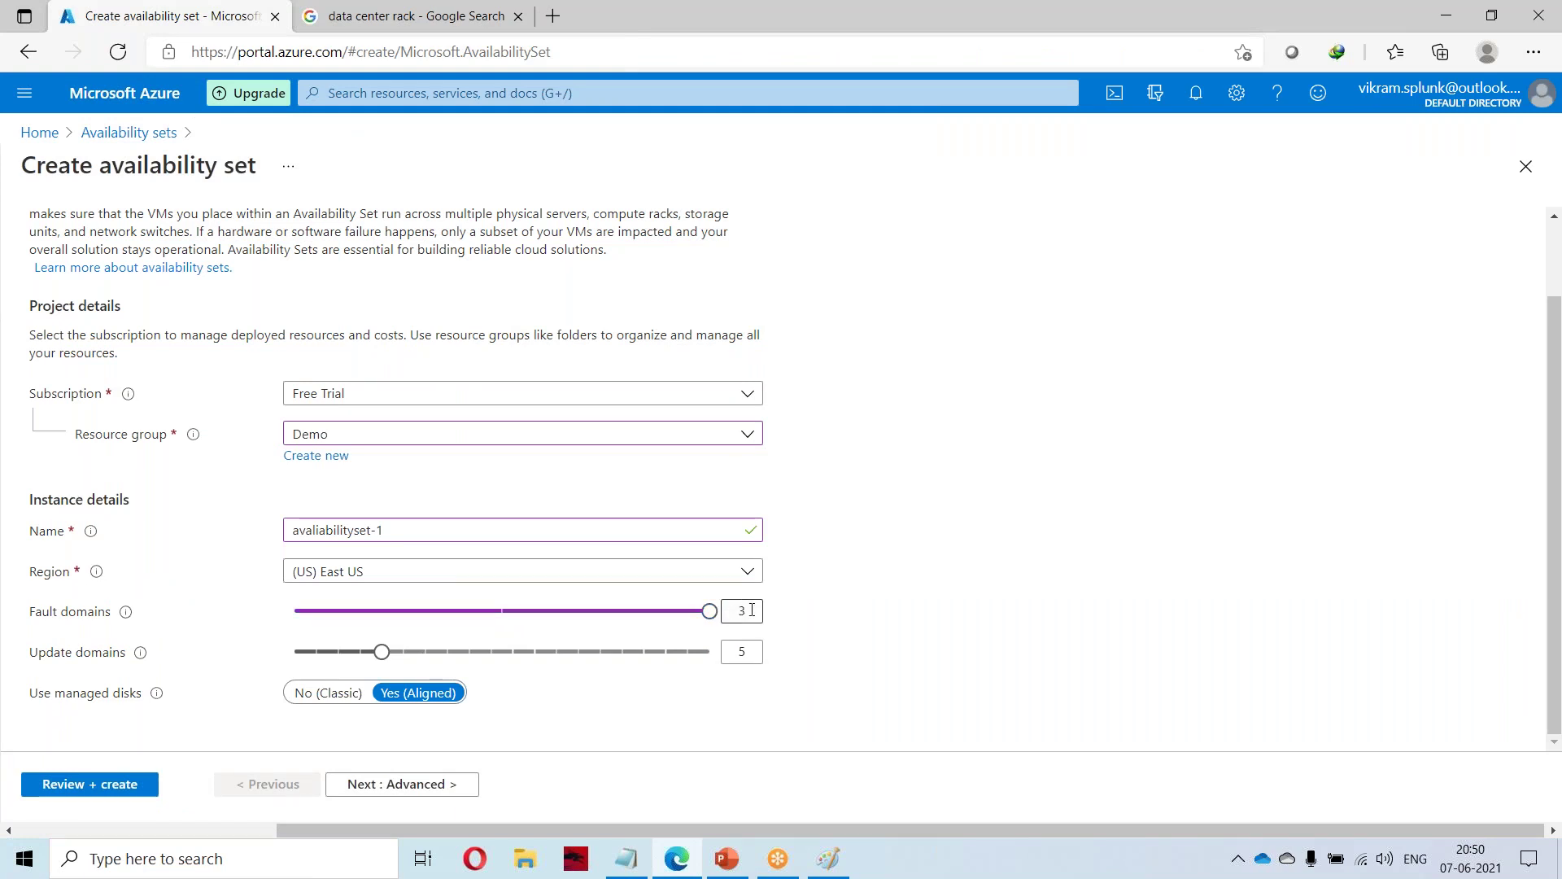
{"action": "left_click", "coordinate": [413, 15]}
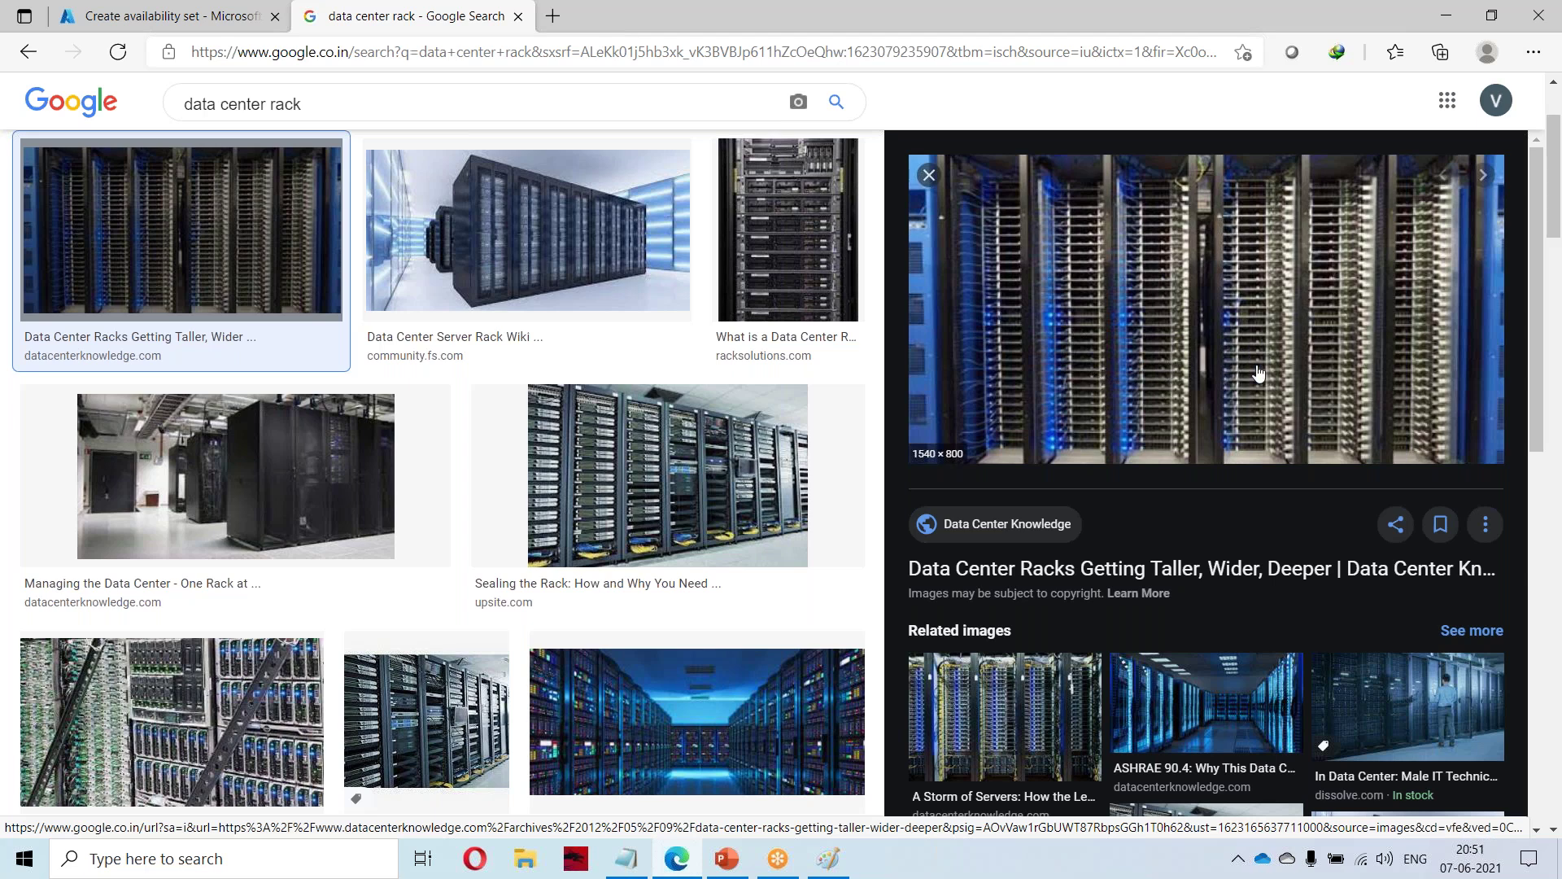
{"action": "left_click", "coordinate": [222, 6]}
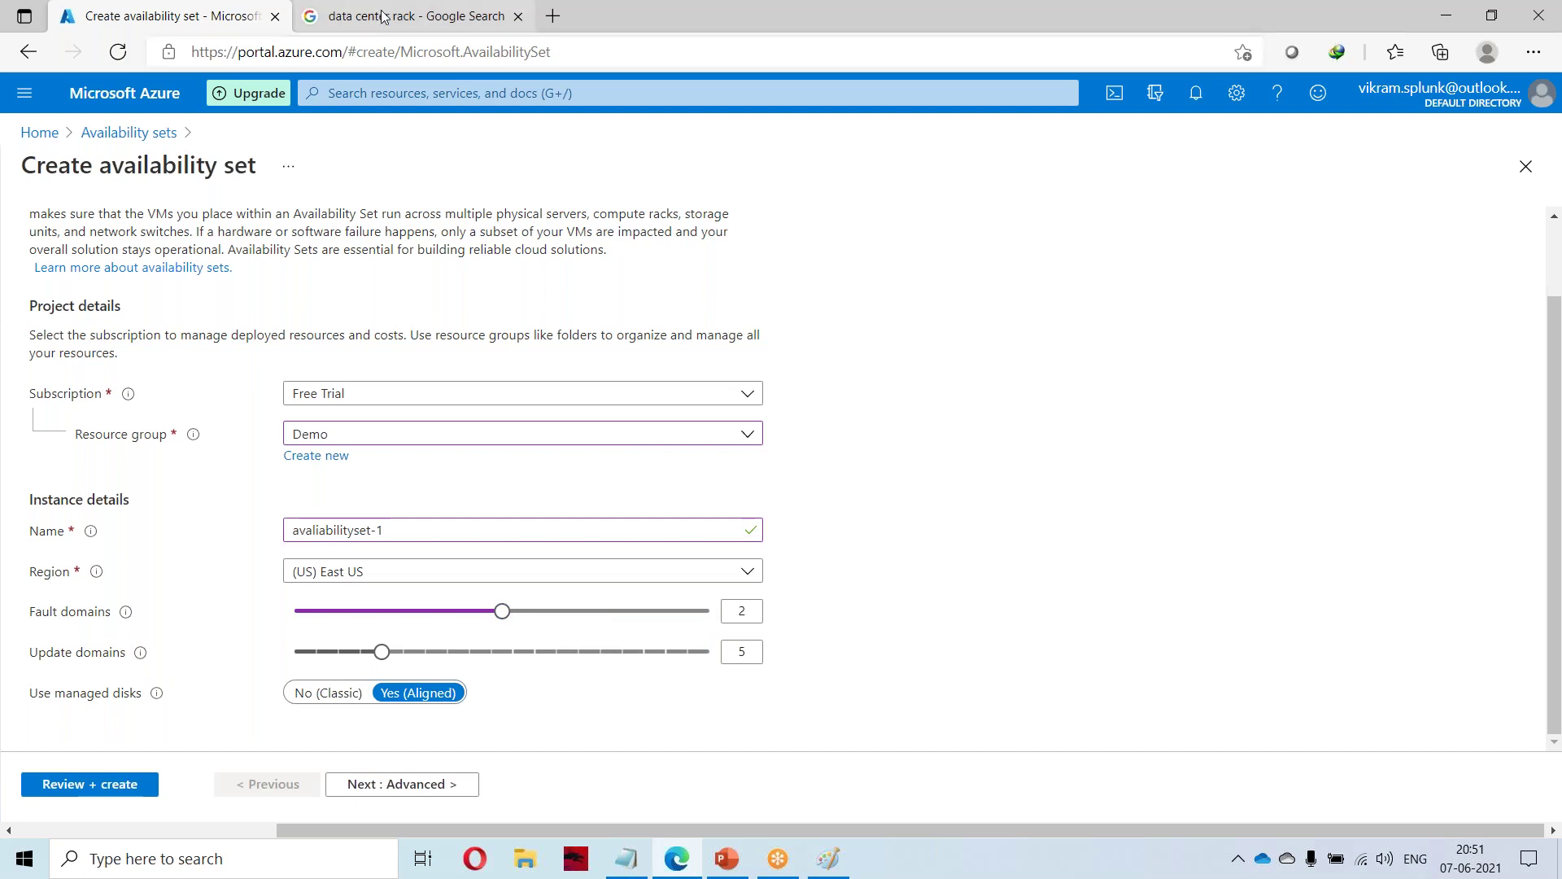
{"action": "left_click", "coordinate": [411, 16]}
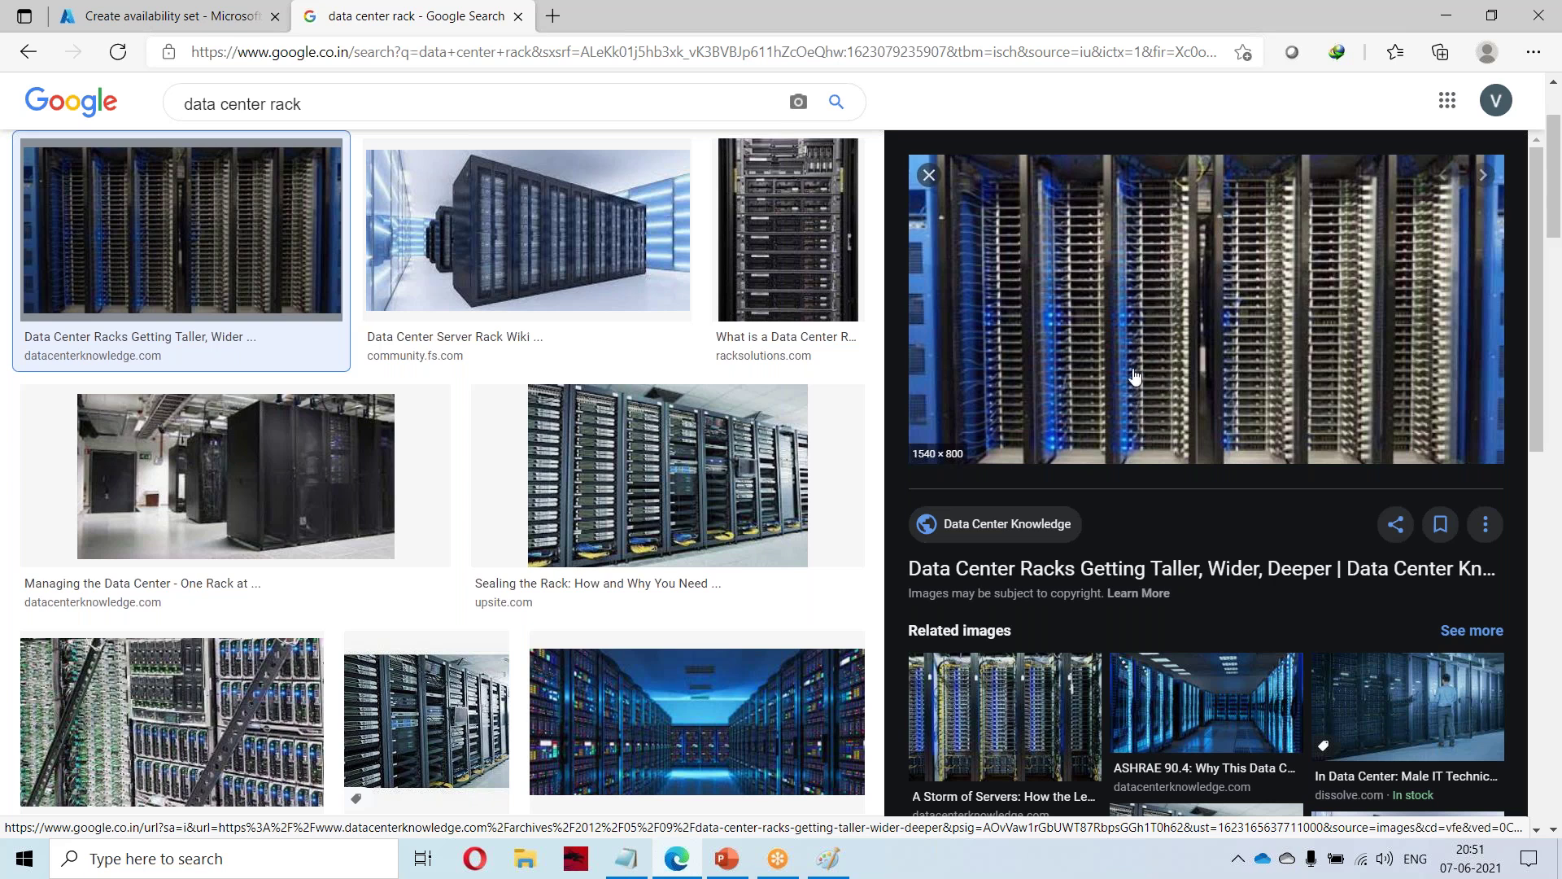
Set the availability set's update domains to 2 and continue to Advanced settings.
{"action": "left_click", "coordinate": [175, 13]}
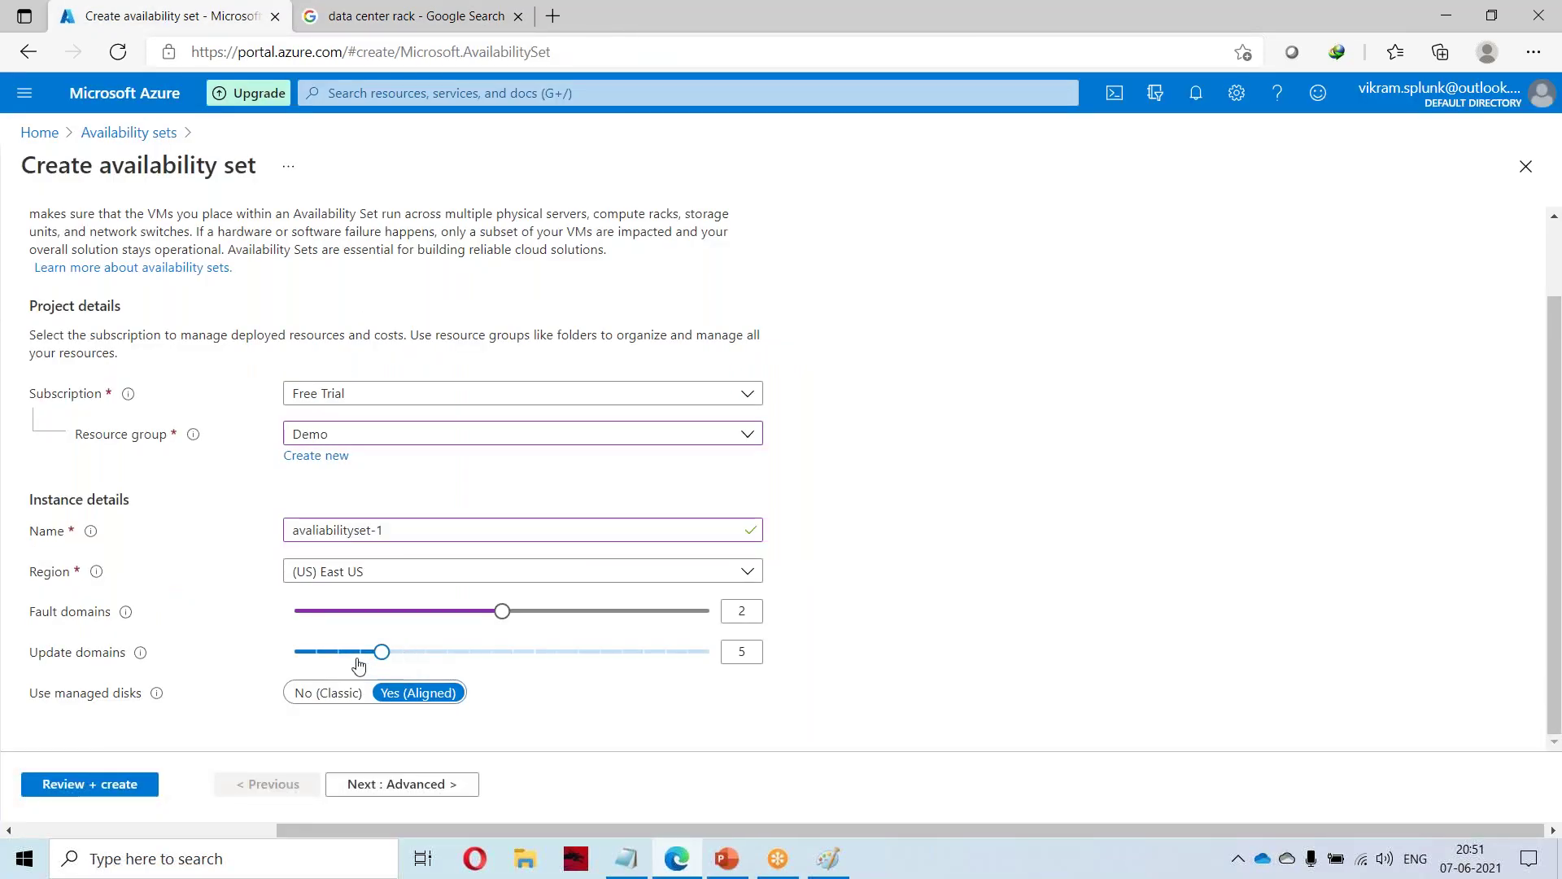
{"action": "left_click_drag", "start_coordinate": [382, 651], "coordinate": [711, 654]}
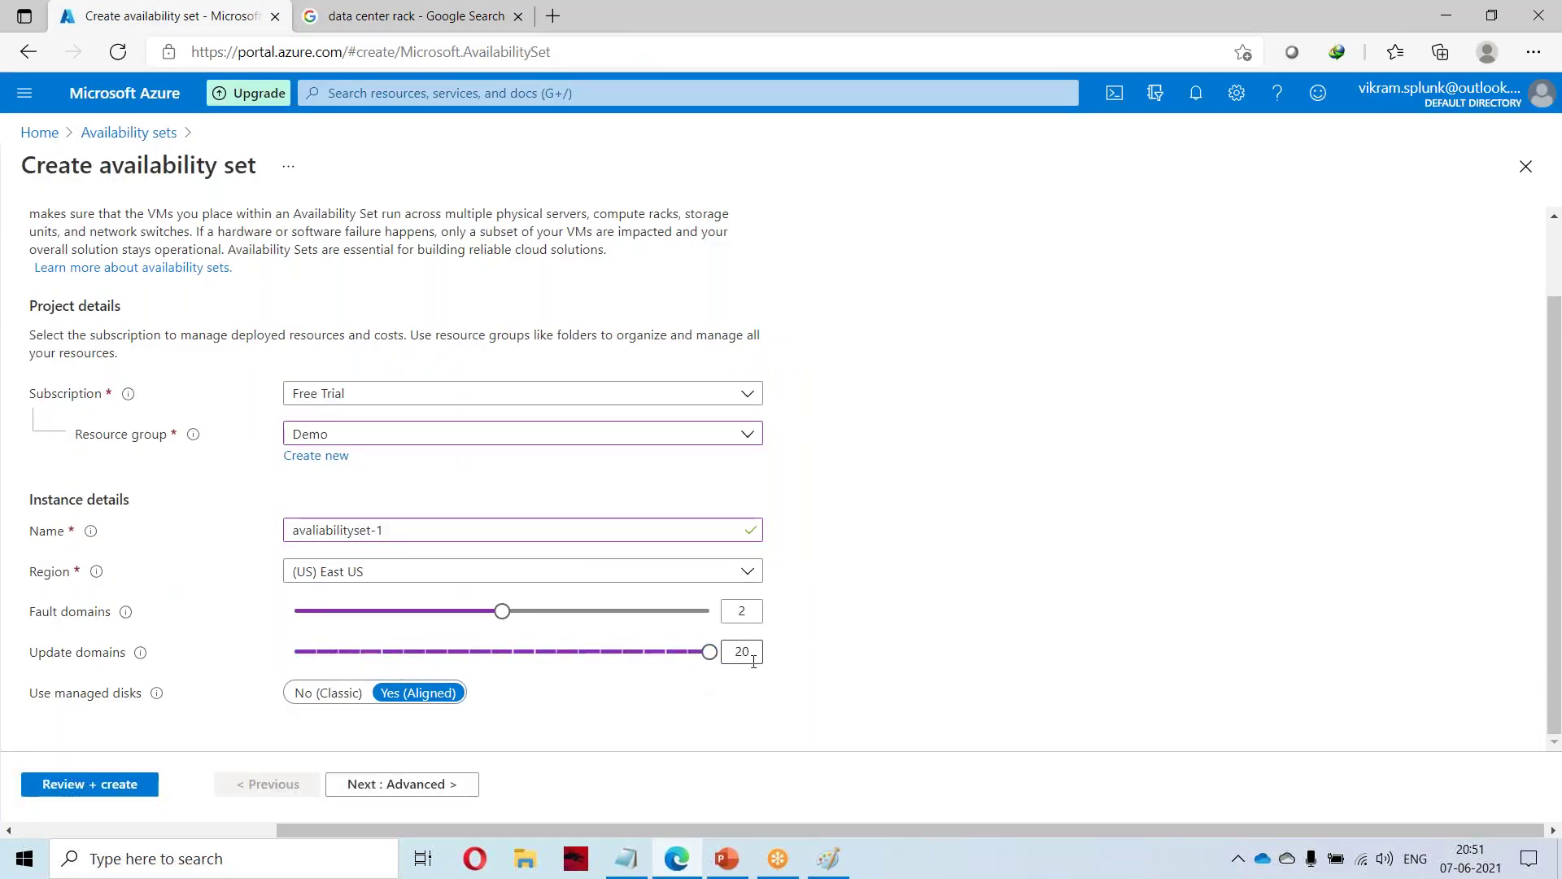
{"action": "left_click", "coordinate": [328, 27]}
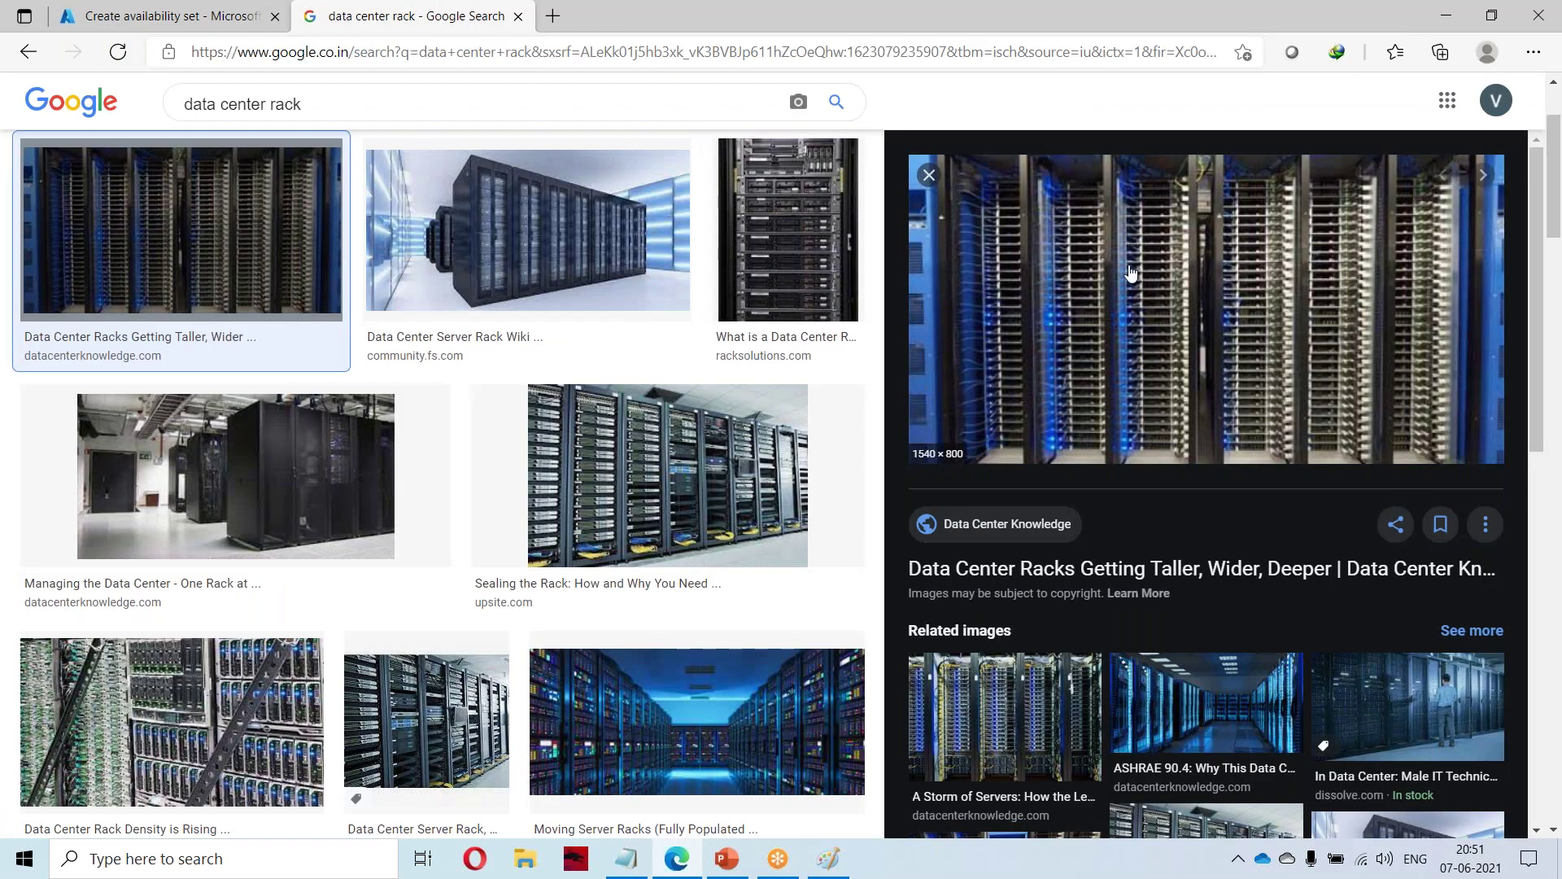
{"action": "left_click", "coordinate": [149, 10]}
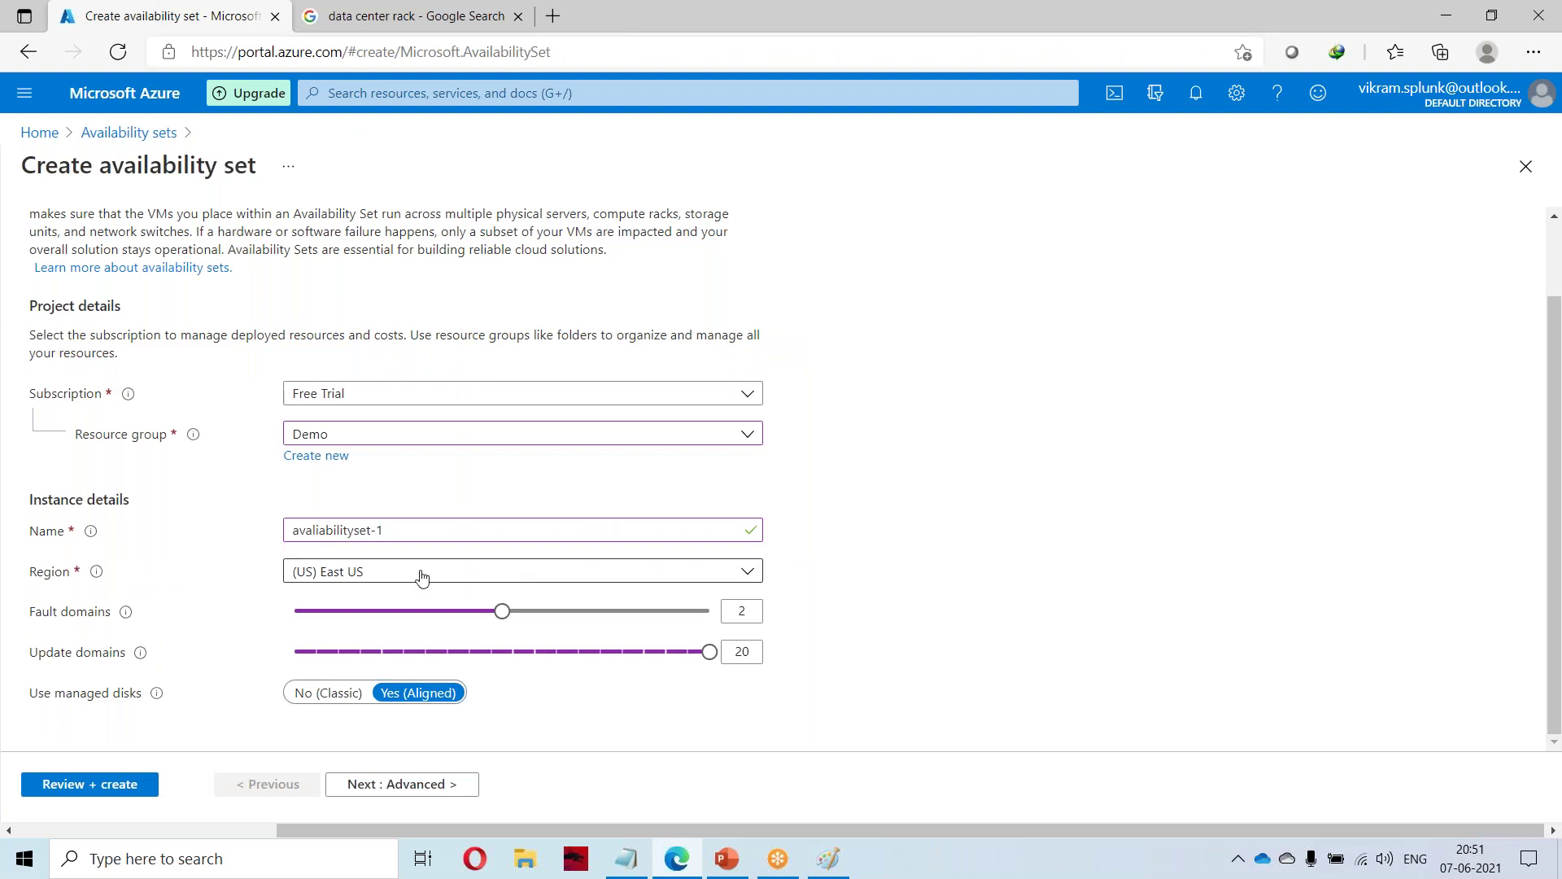
{"action": "left_click", "coordinate": [375, 11]}
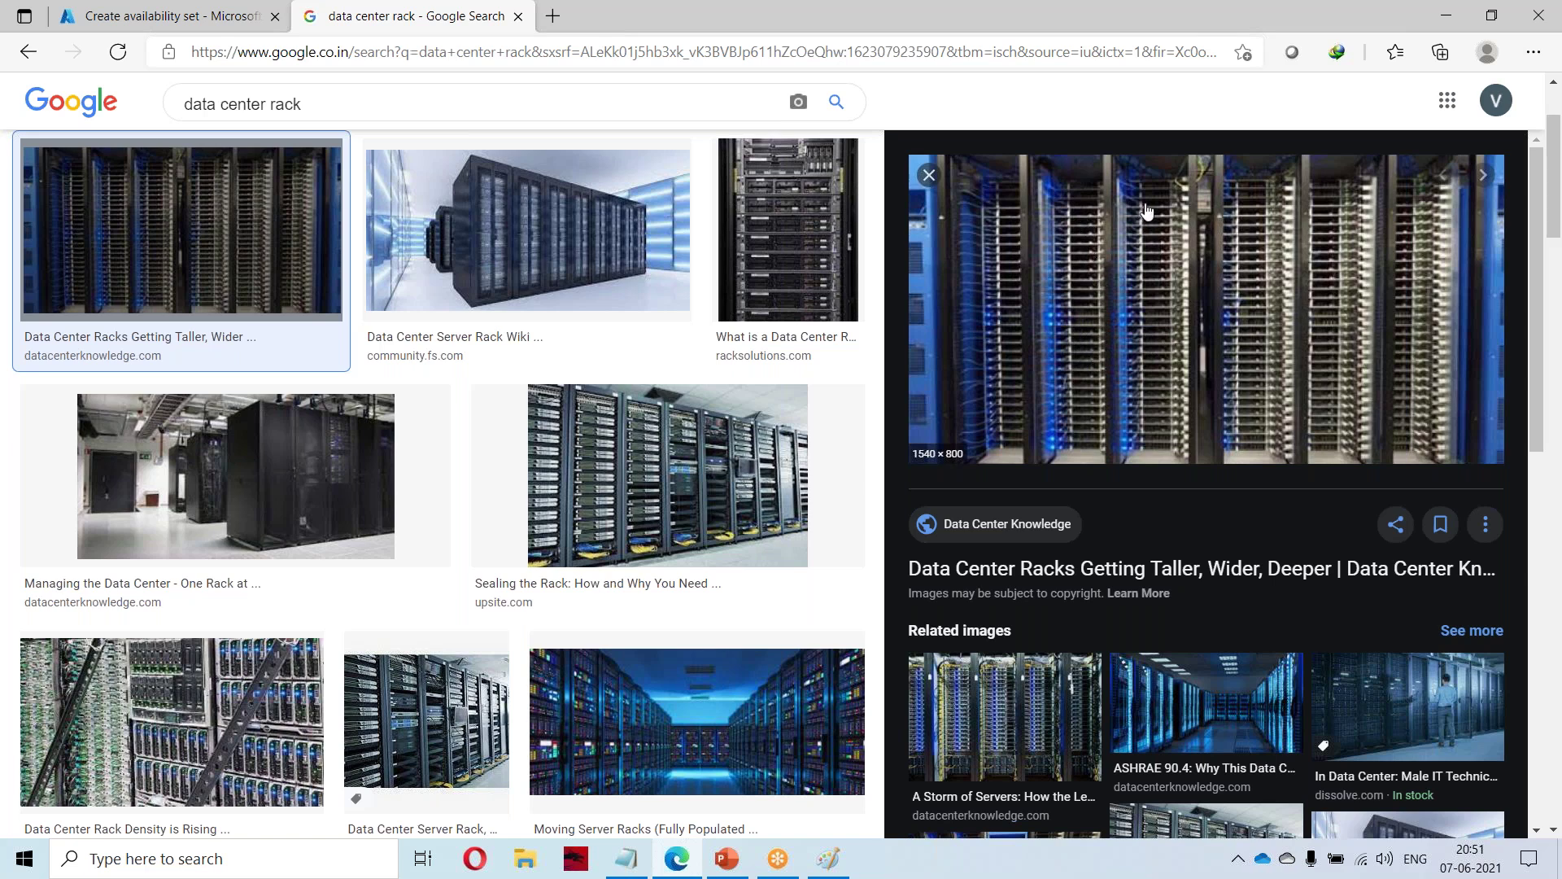
{"action": "left_click", "coordinate": [189, 20]}
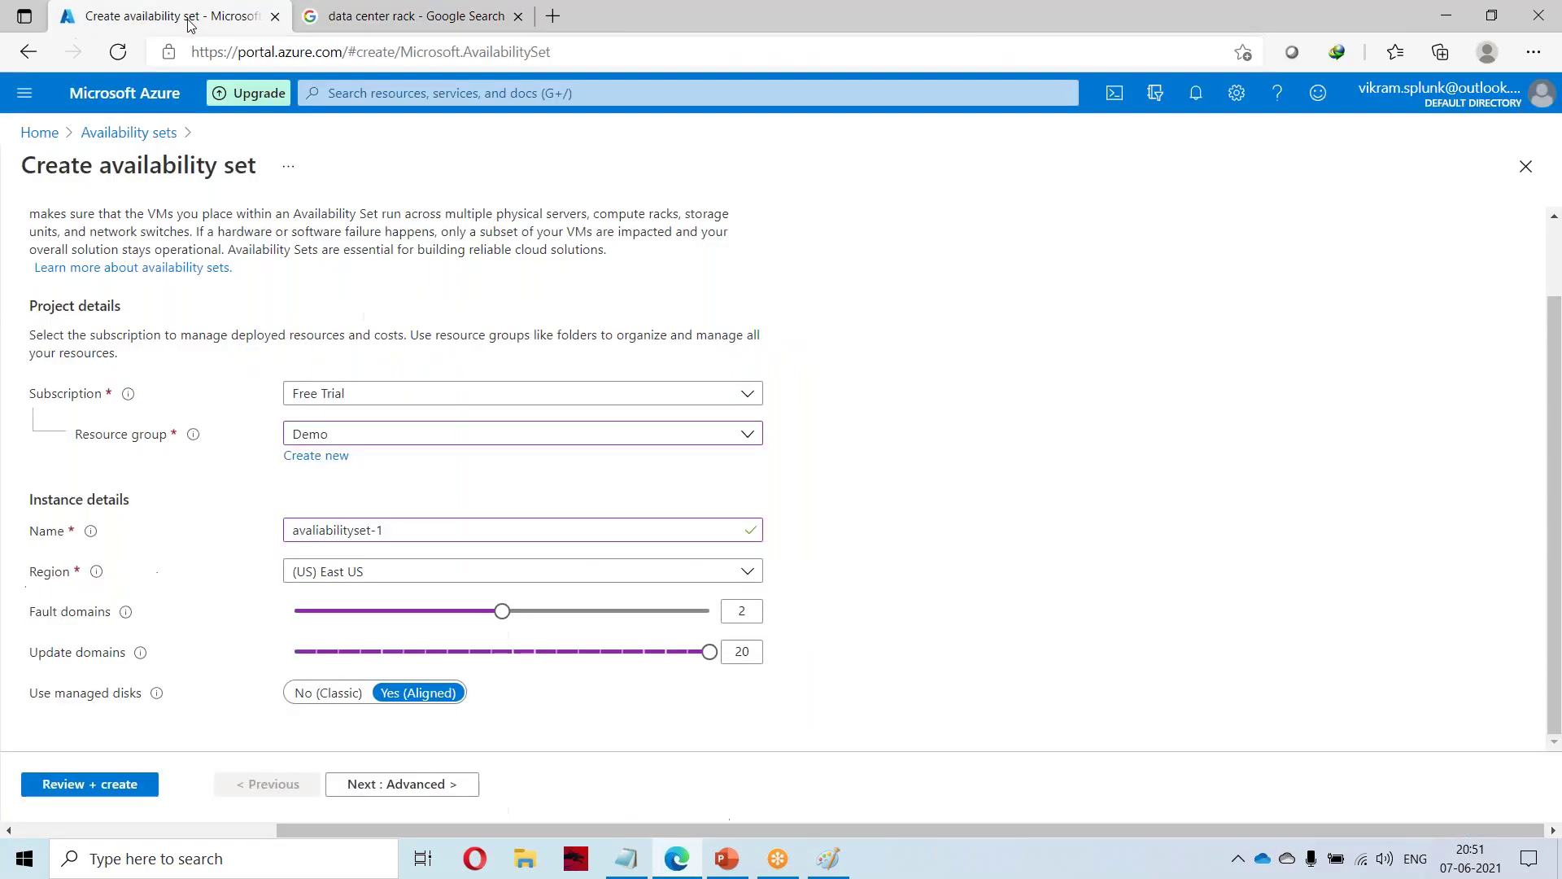
{"action": "left_click_drag", "start_coordinate": [709, 651], "coordinate": [319, 655]}
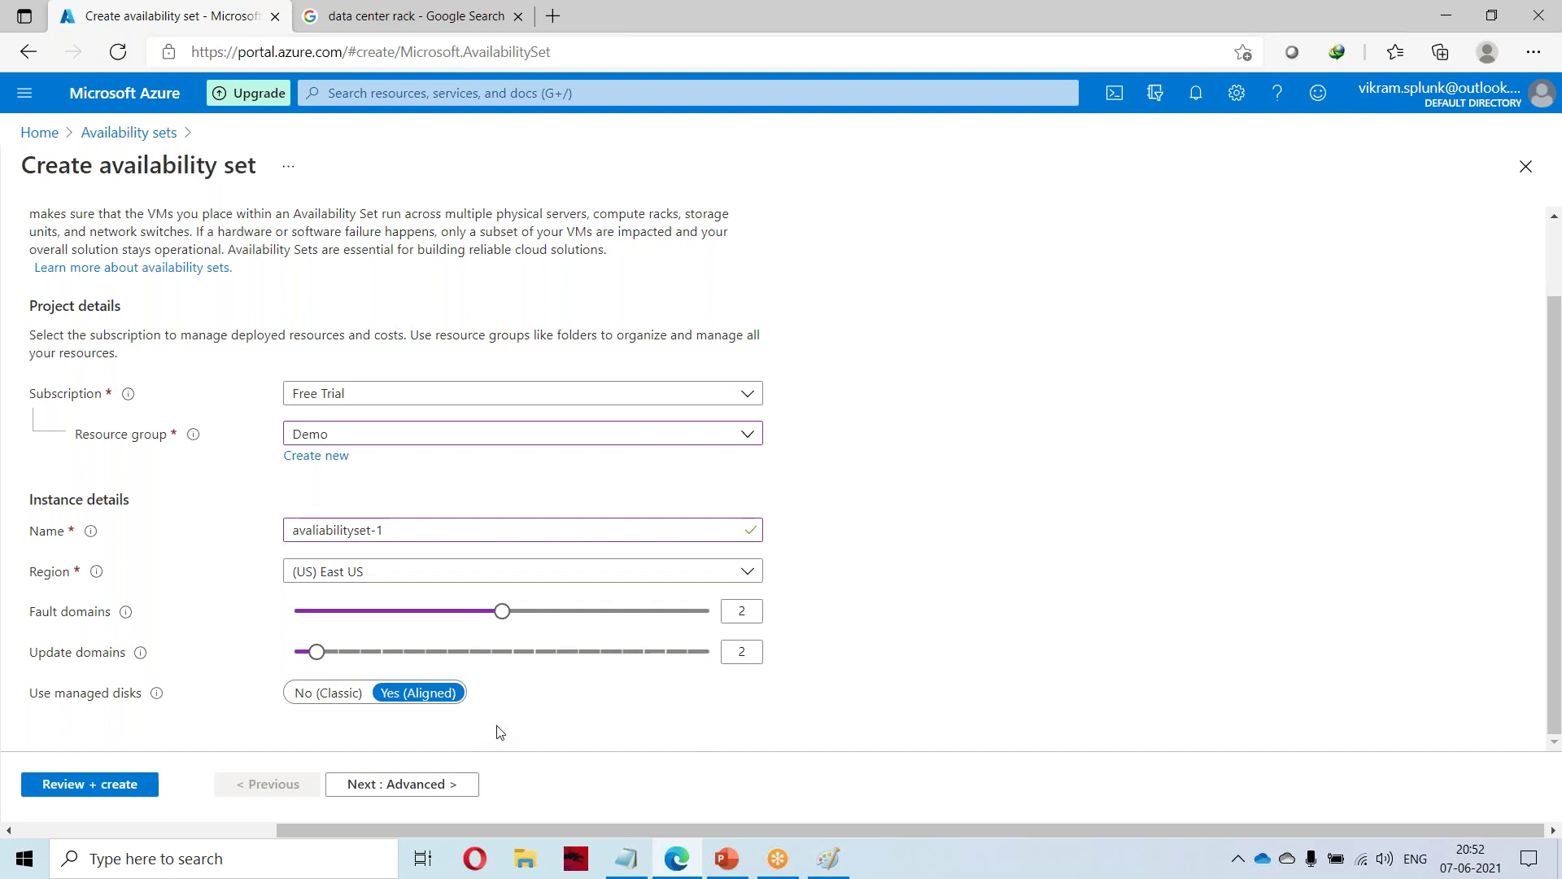
{"action": "left_click", "coordinate": [411, 784]}
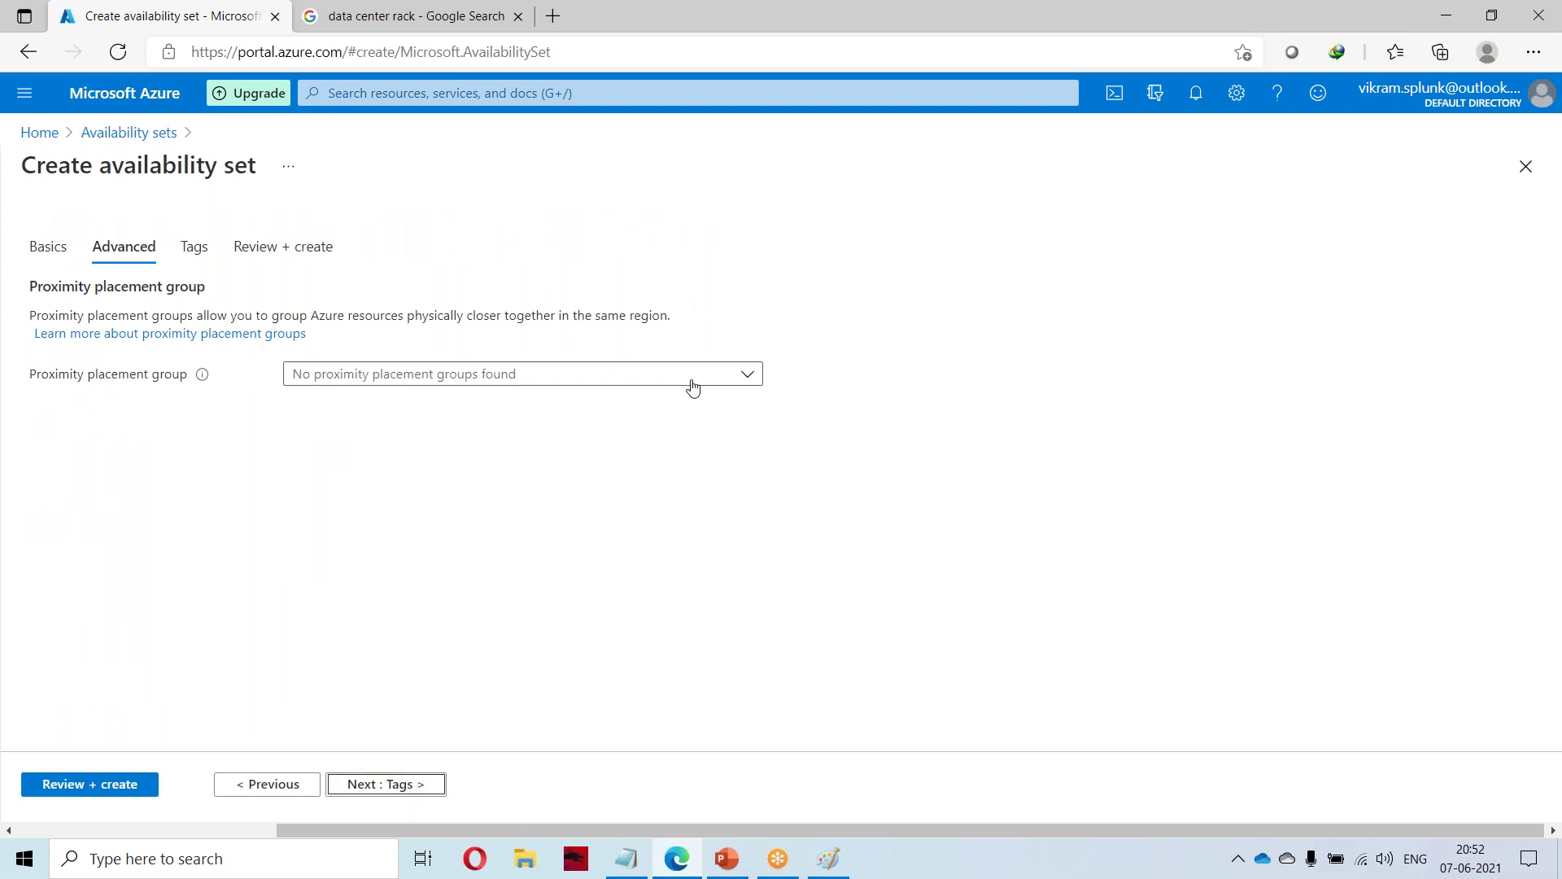
Go through Tags to Review + create and create avaliabilityset-1 after validation passes.
{"action": "left_click", "coordinate": [409, 786]}
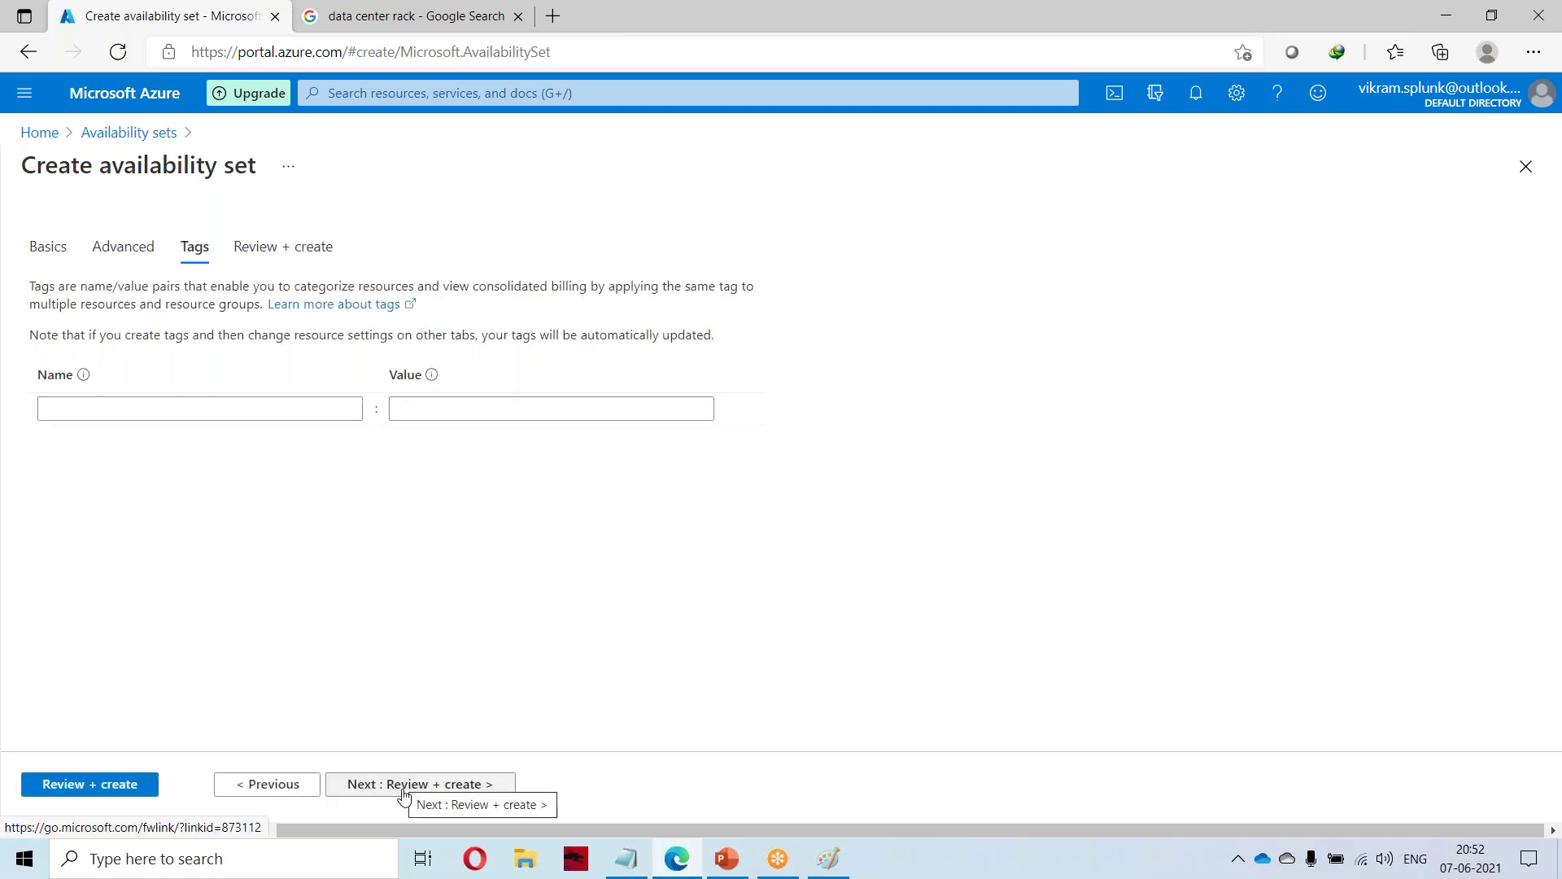
{"action": "left_click", "coordinate": [419, 786]}
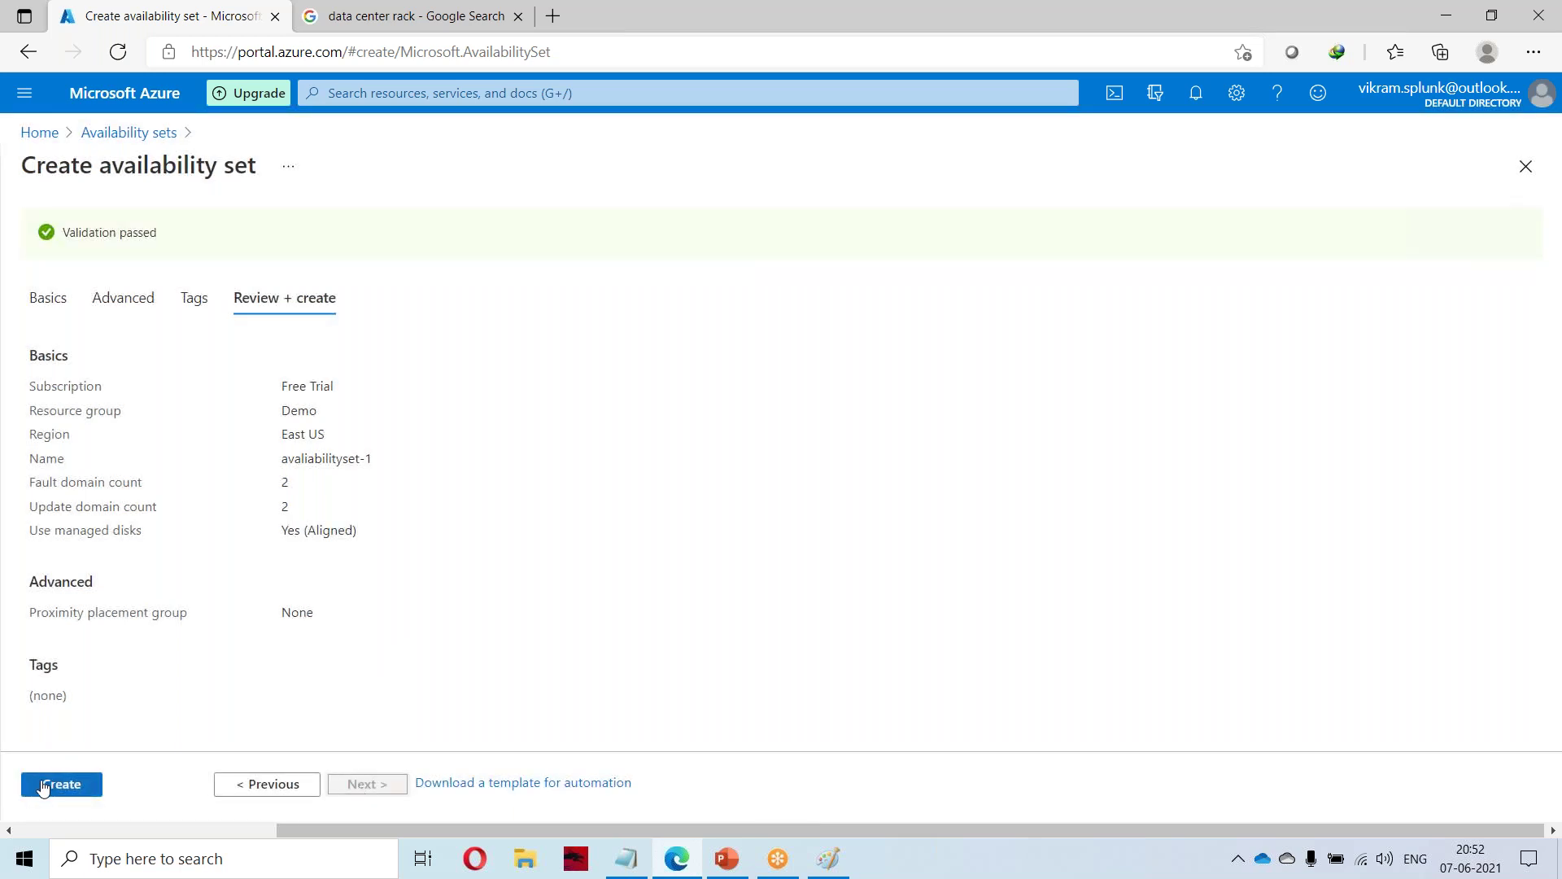
{"action": "left_click", "coordinate": [44, 787]}
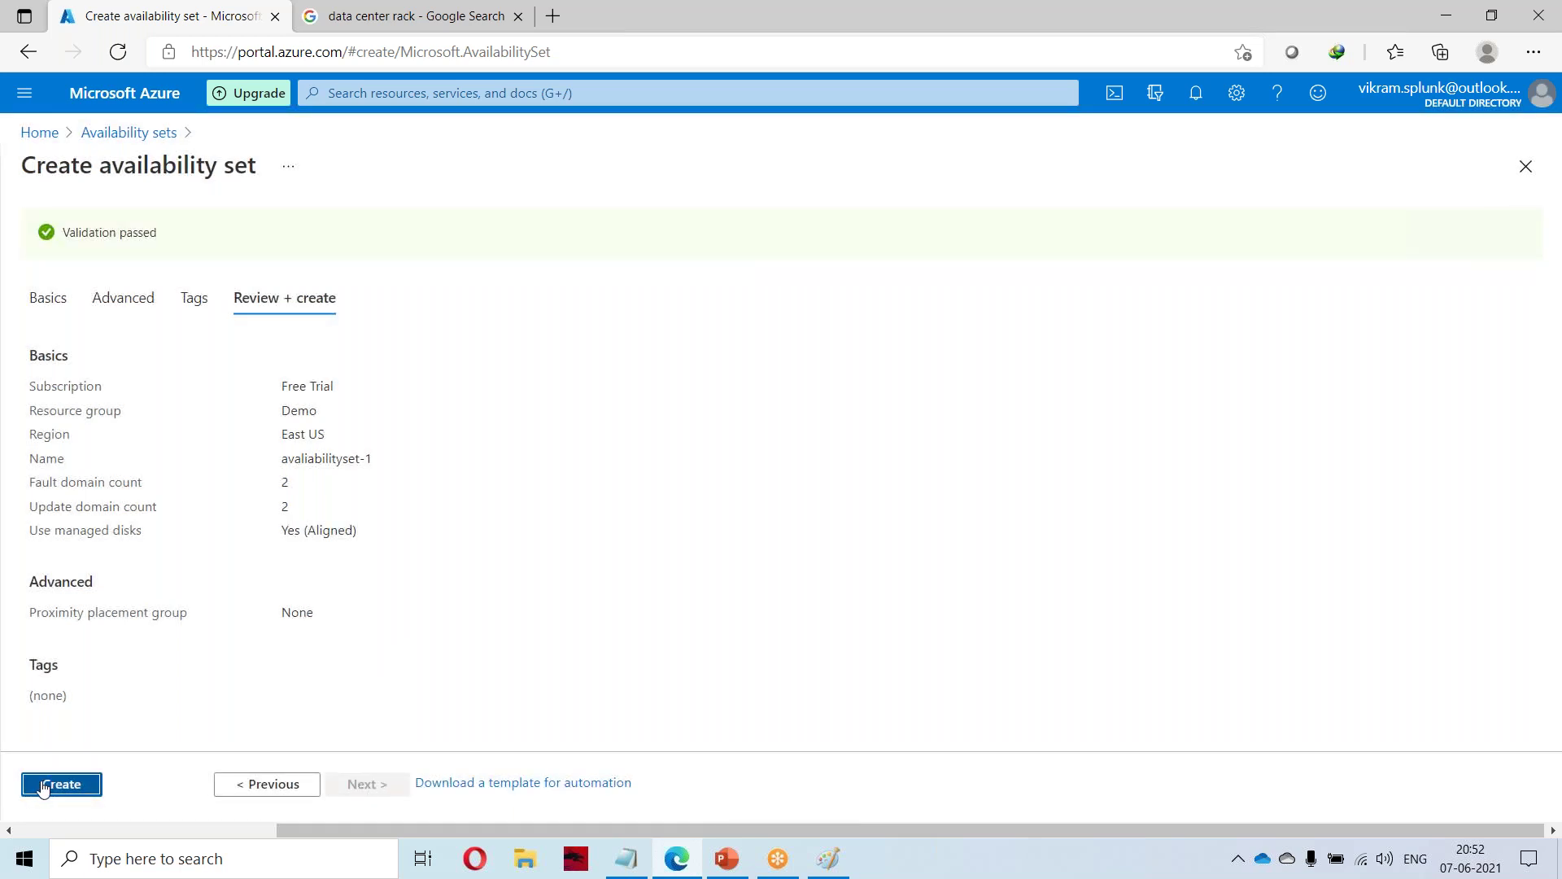
{"action": "triple_click", "coordinate": [62, 232]}
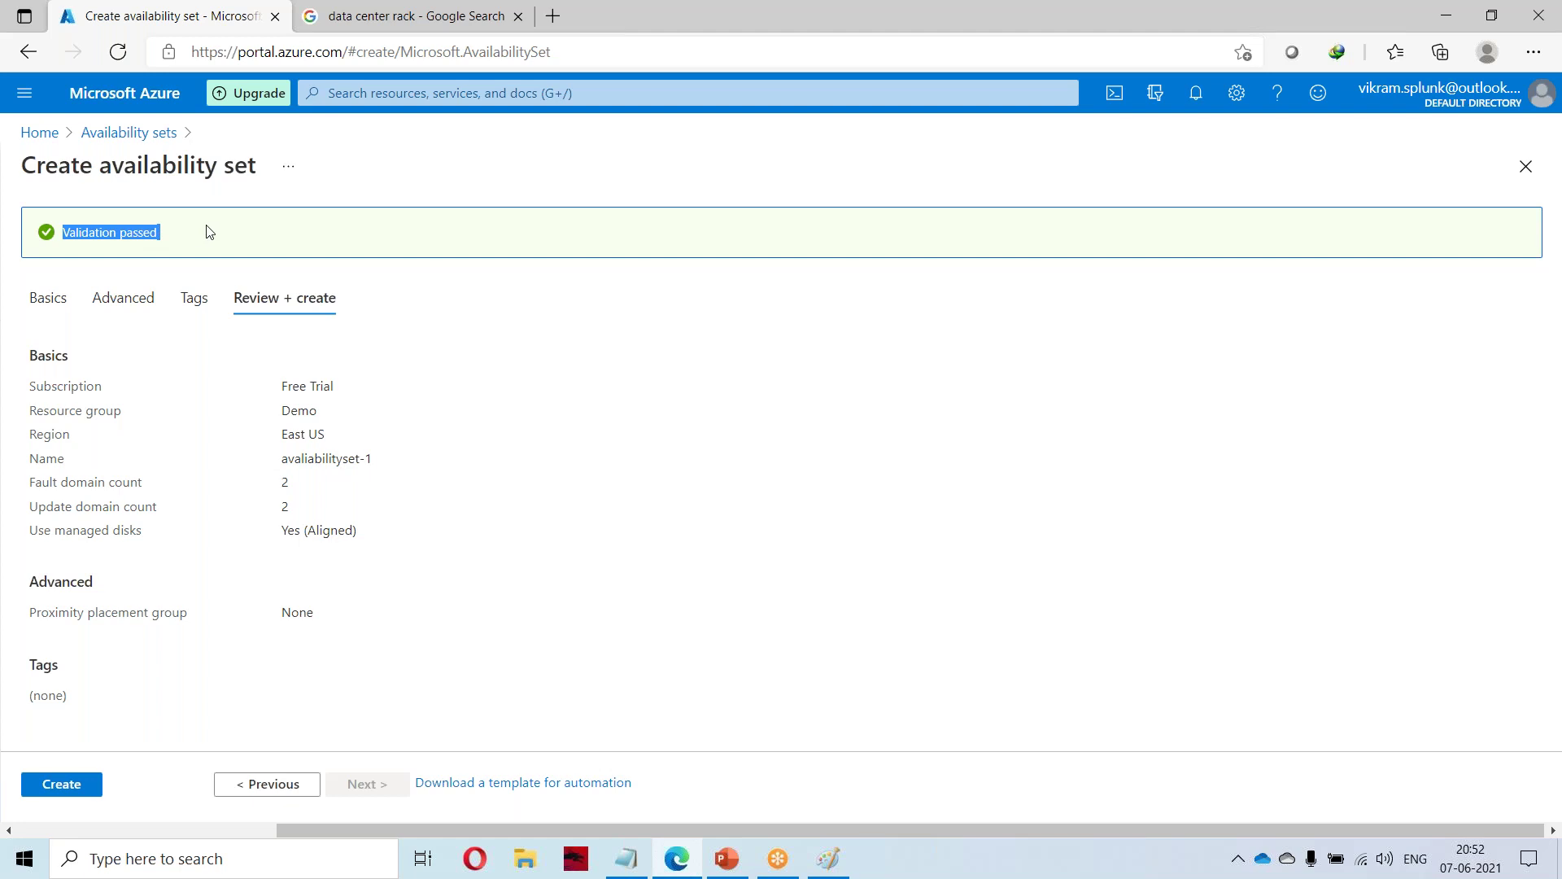
{"action": "left_click", "coordinate": [49, 785]}
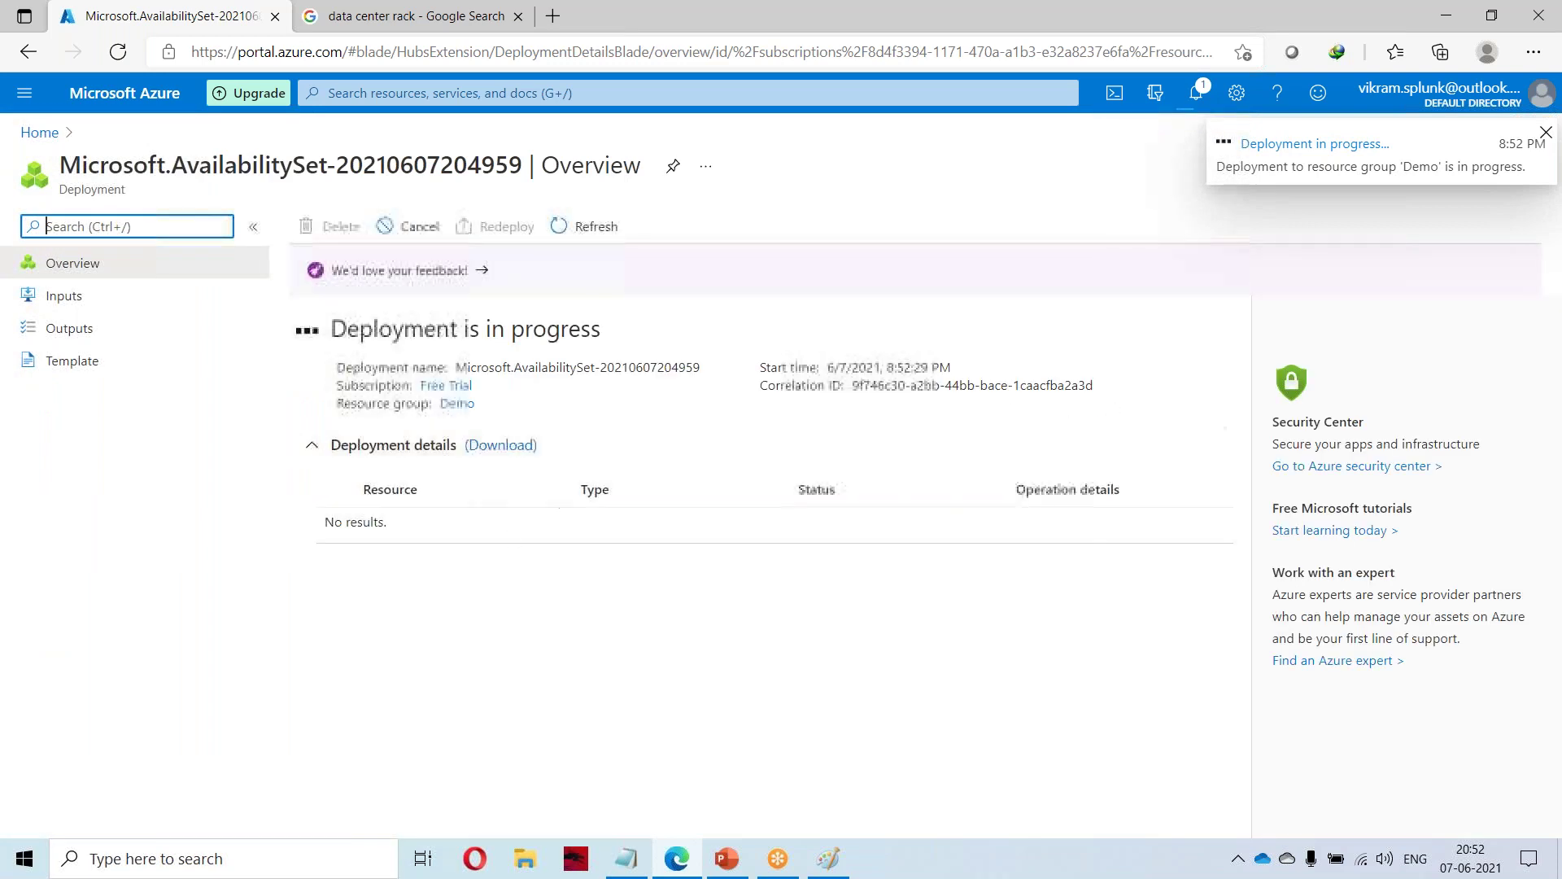
Open Virtual machines and start creating a new virtual machine.
{"action": "left_click", "coordinate": [395, 94]}
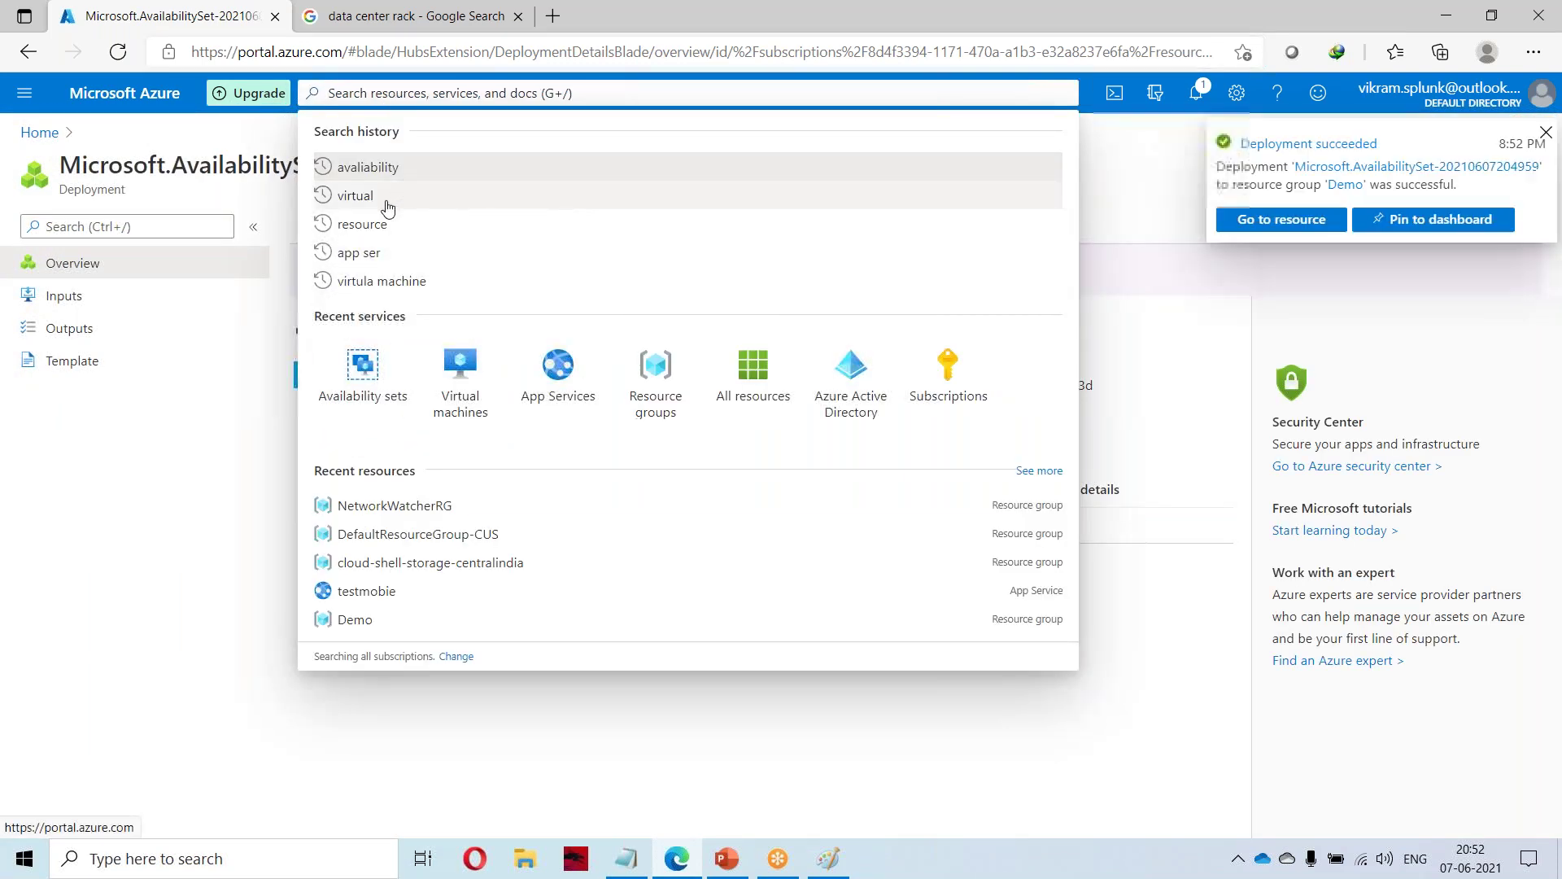
{"action": "left_click", "coordinate": [460, 383]}
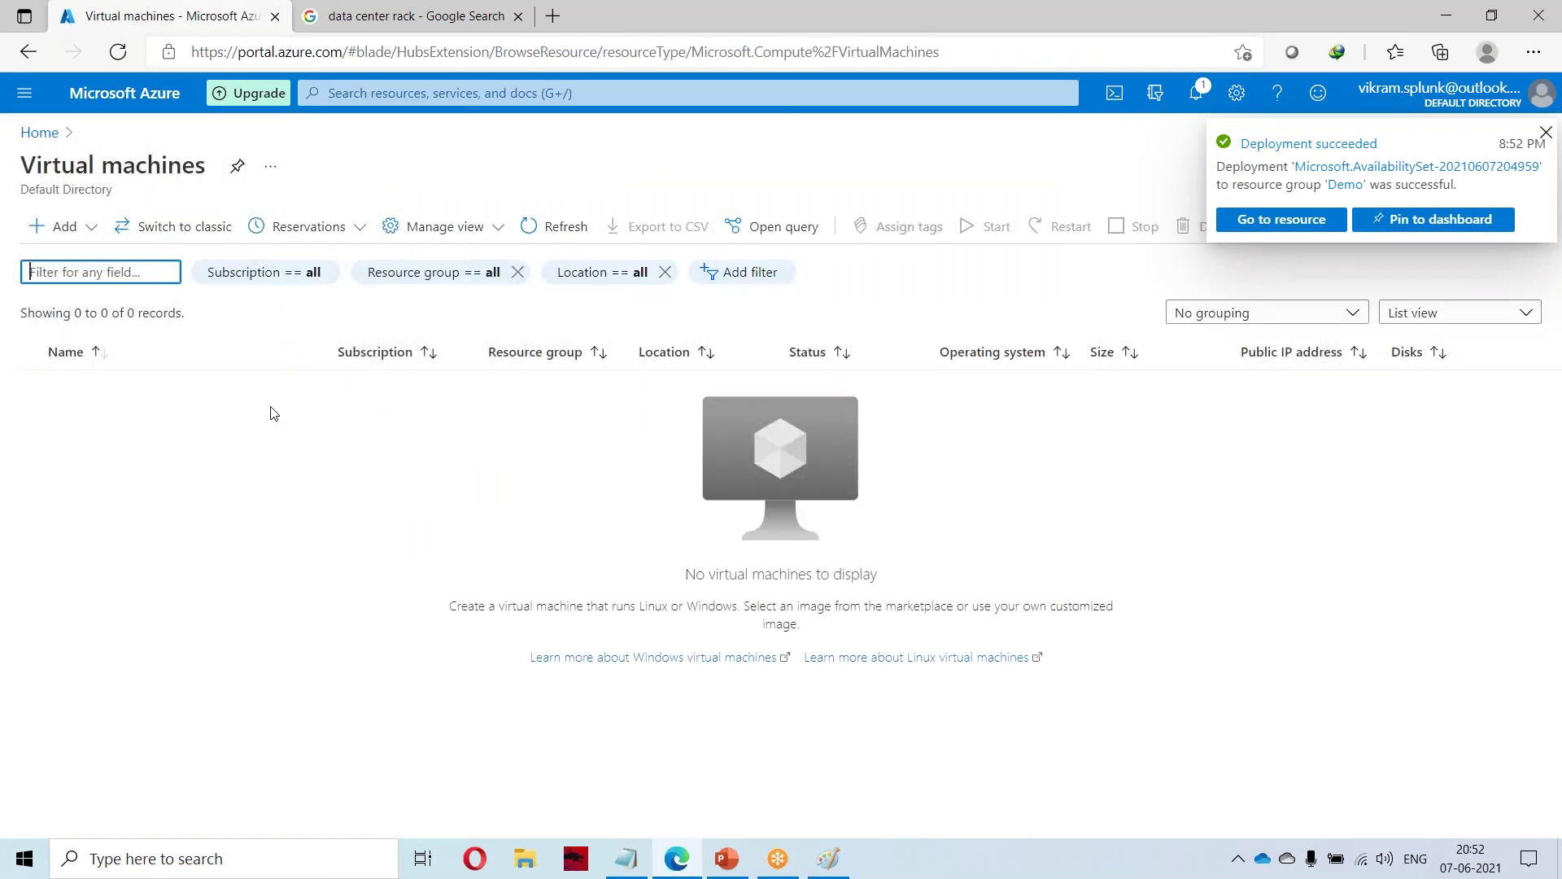
{"action": "left_click", "coordinate": [63, 230]}
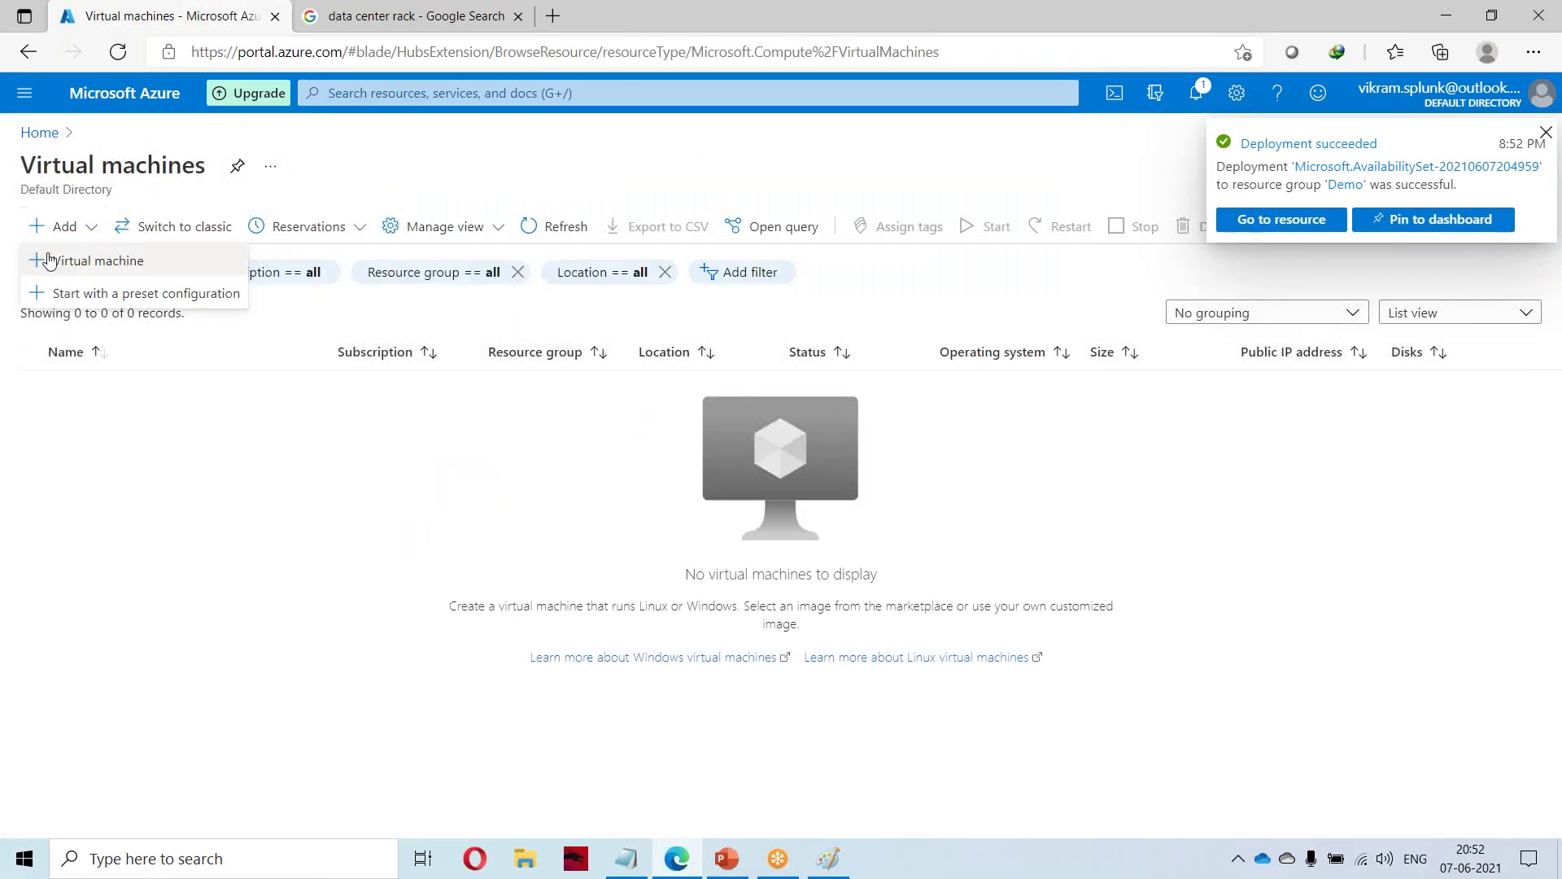
{"action": "left_click", "coordinate": [115, 259]}
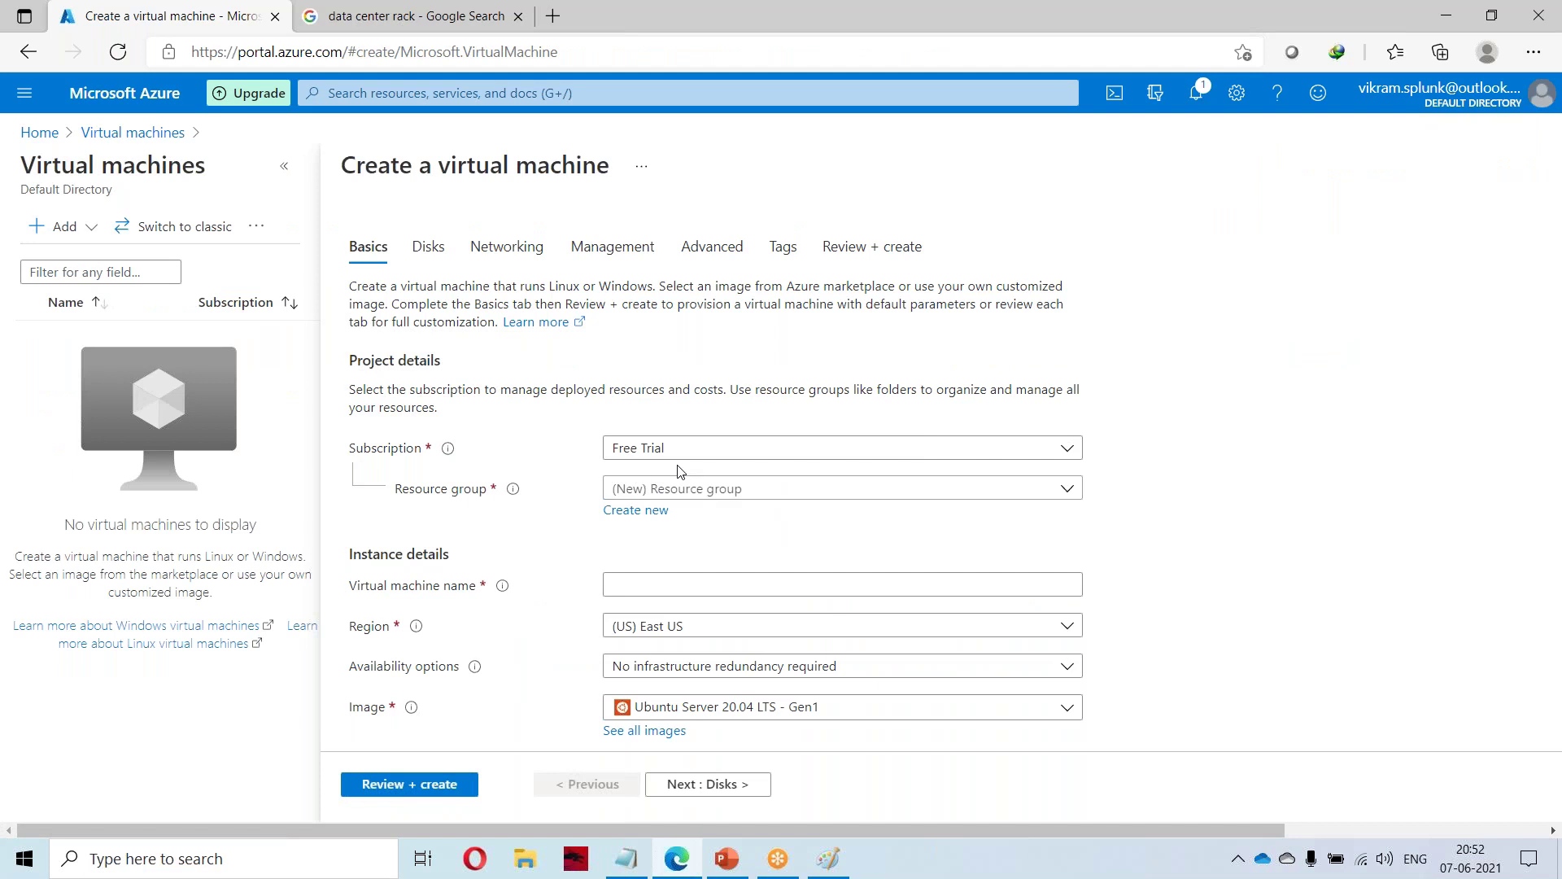
Put the VM in resource group Demo and name it windows-machine.
{"action": "left_click", "coordinate": [655, 488]}
{"action": "left_click", "coordinate": [630, 557]}
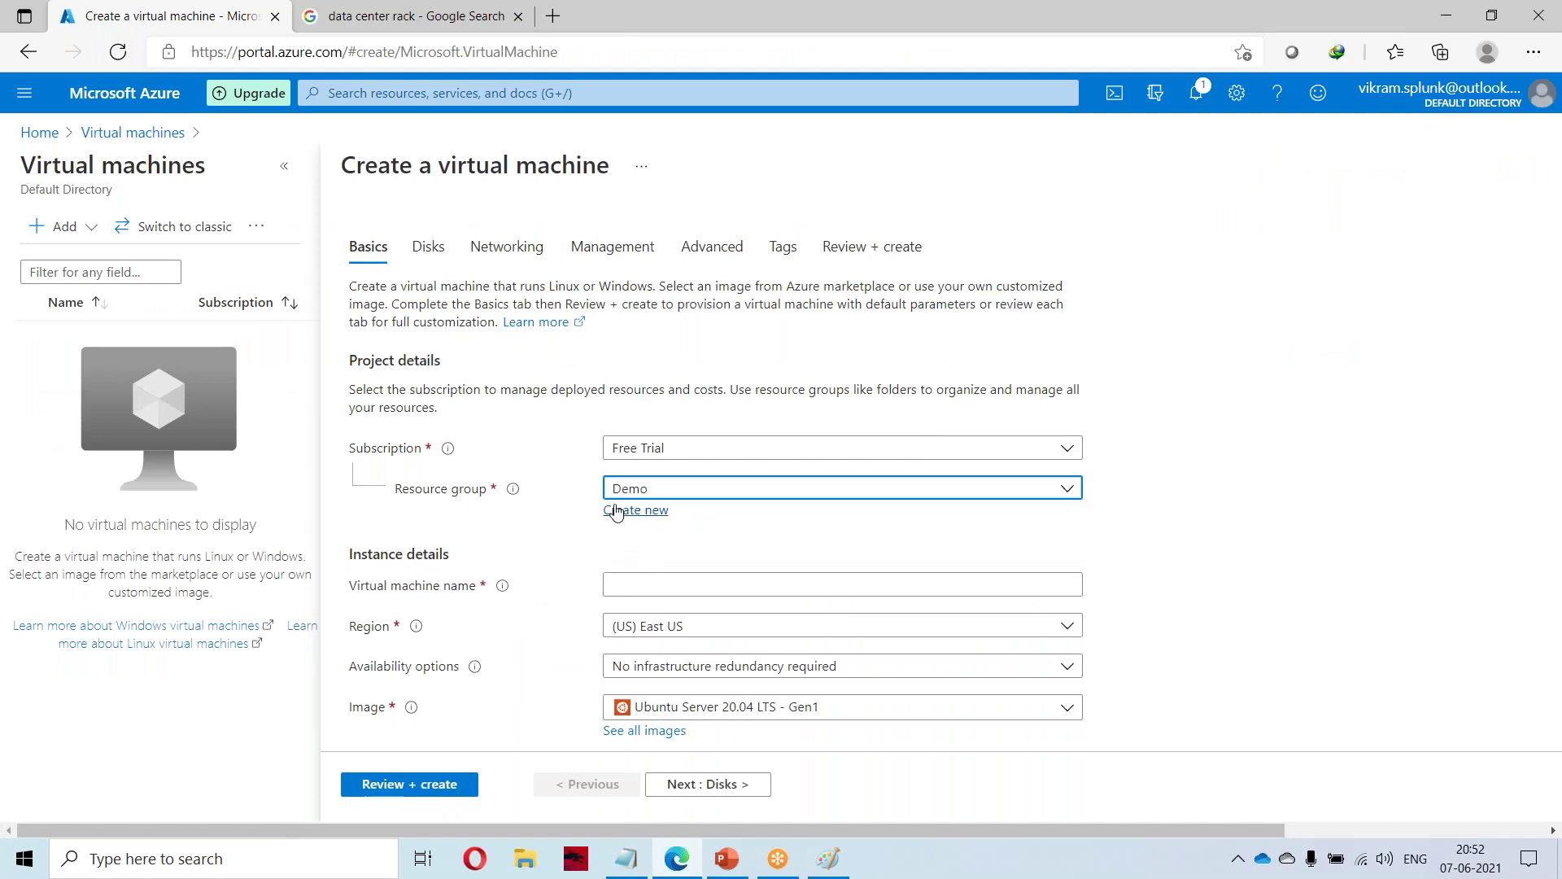
{"action": "scroll", "coordinate": [521, 610], "scroll_direction": "down", "scroll_amount": 2}
{"action": "left_click", "coordinate": [650, 420]}
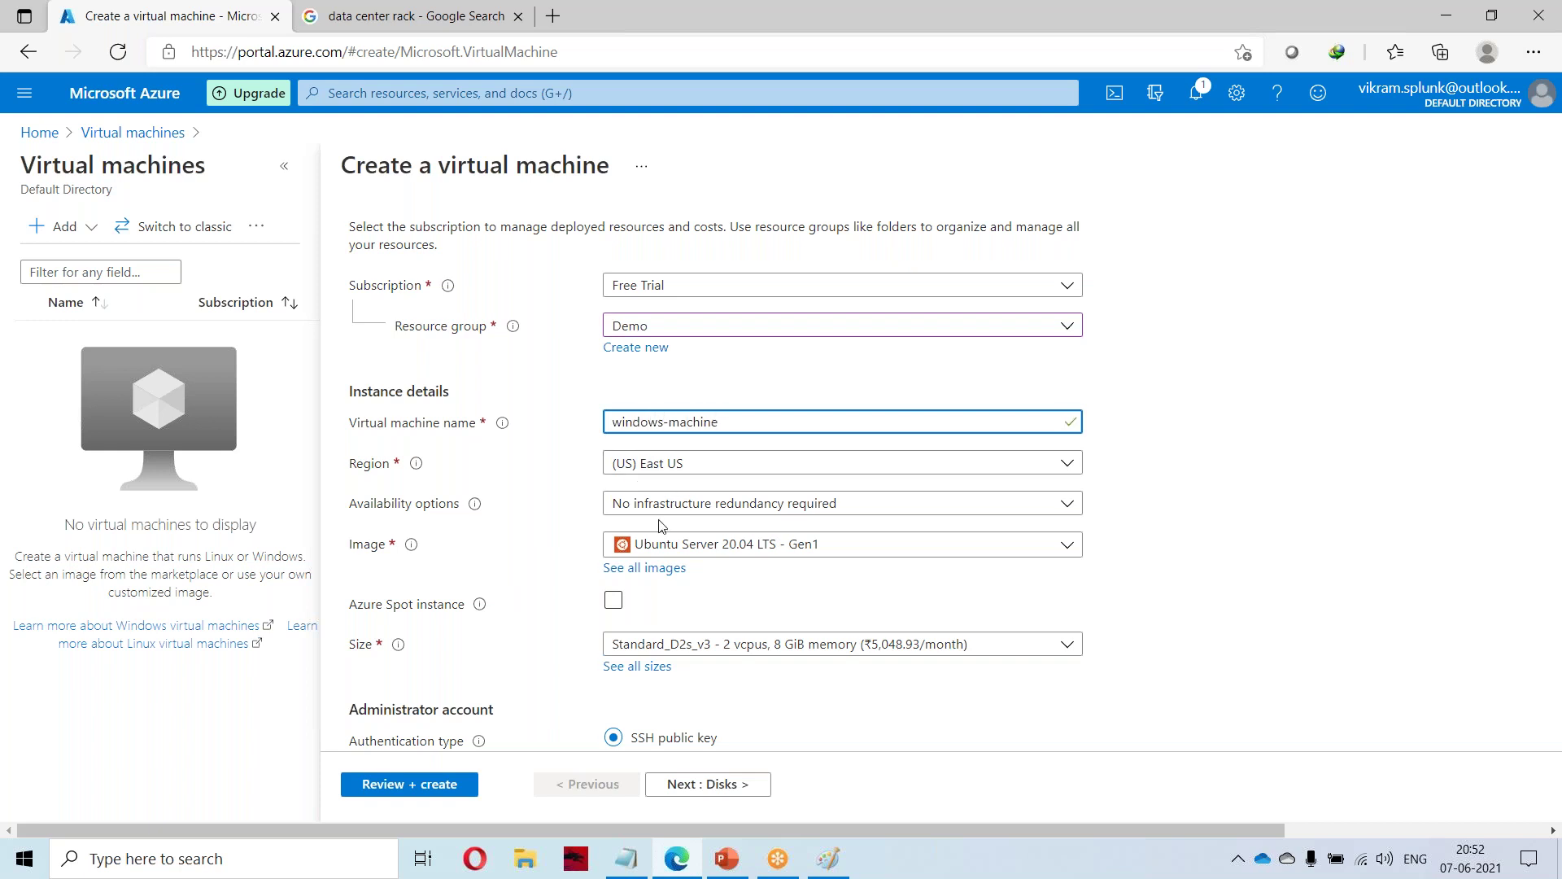
Place the VM in availability set avaliabilityset-1.
{"action": "left_click", "coordinate": [696, 503]}
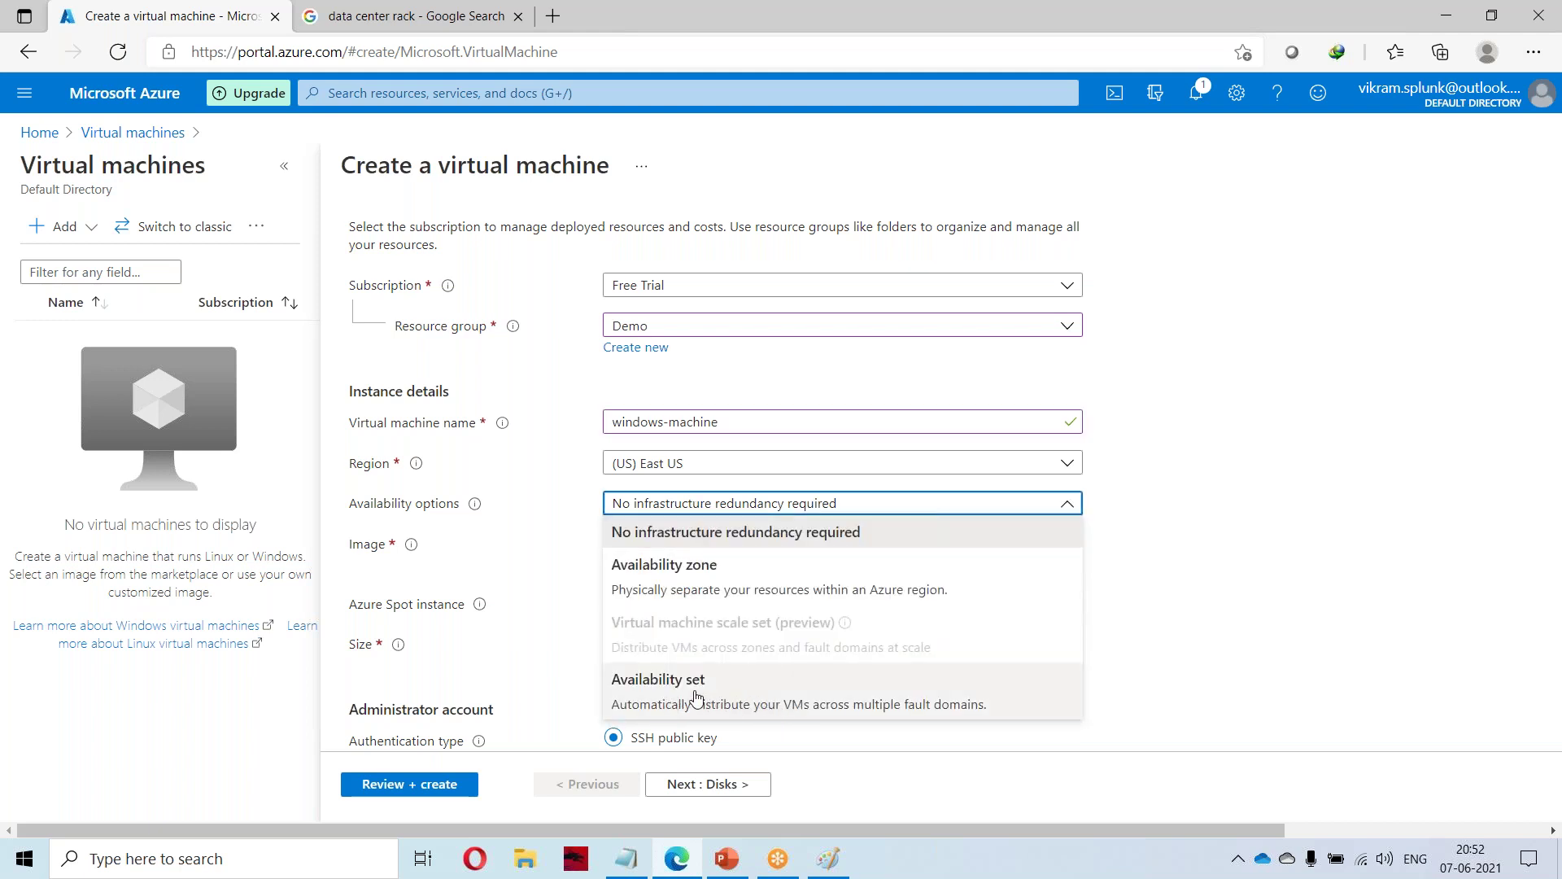
{"action": "left_click", "coordinate": [712, 700]}
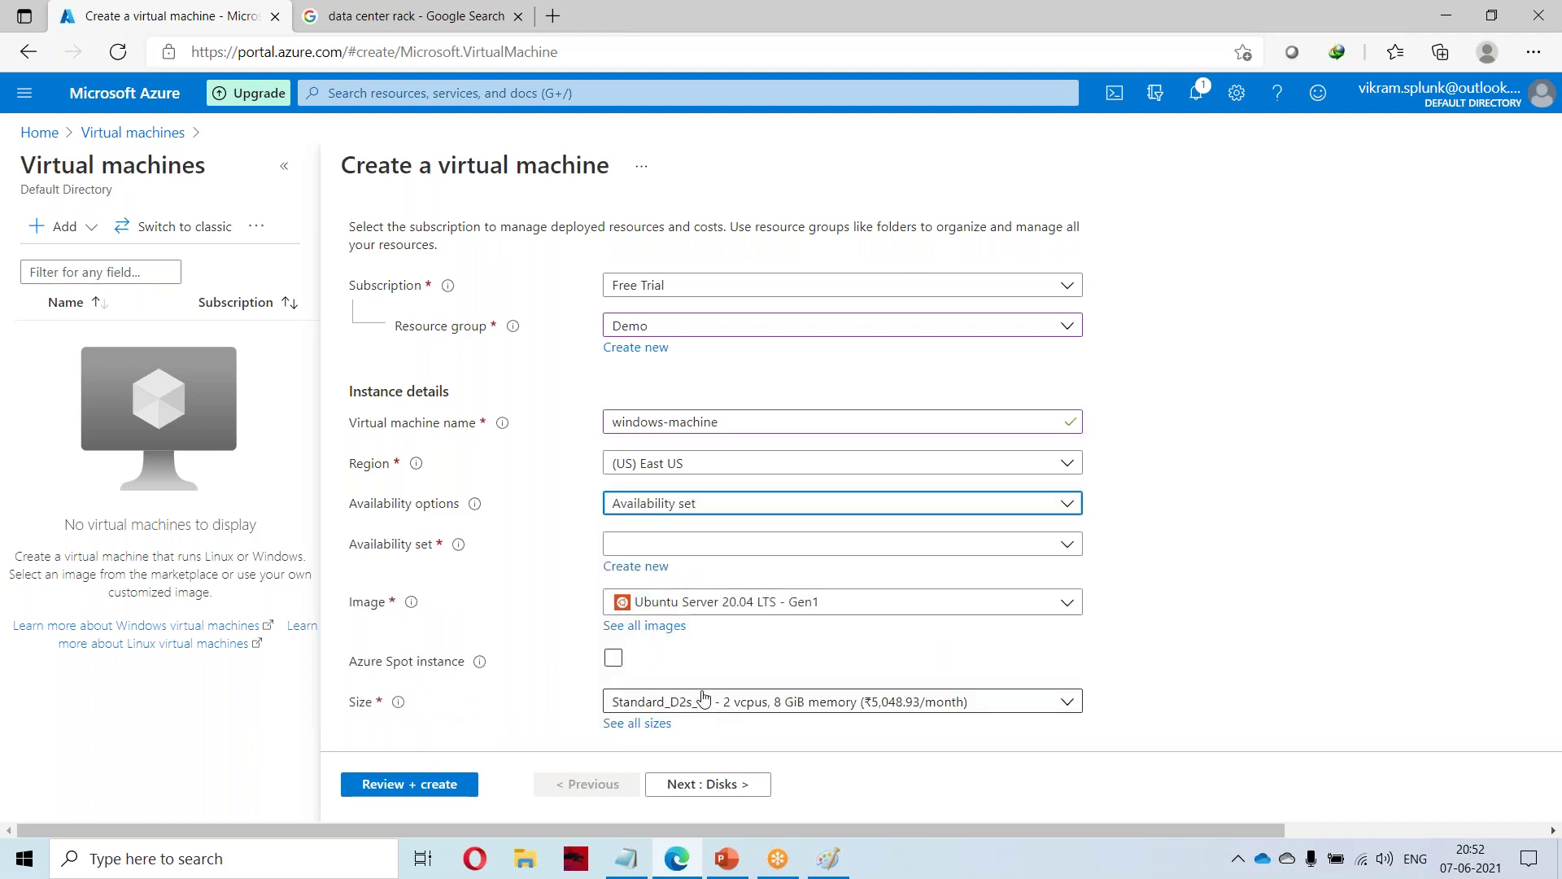
{"action": "left_click", "coordinate": [916, 548]}
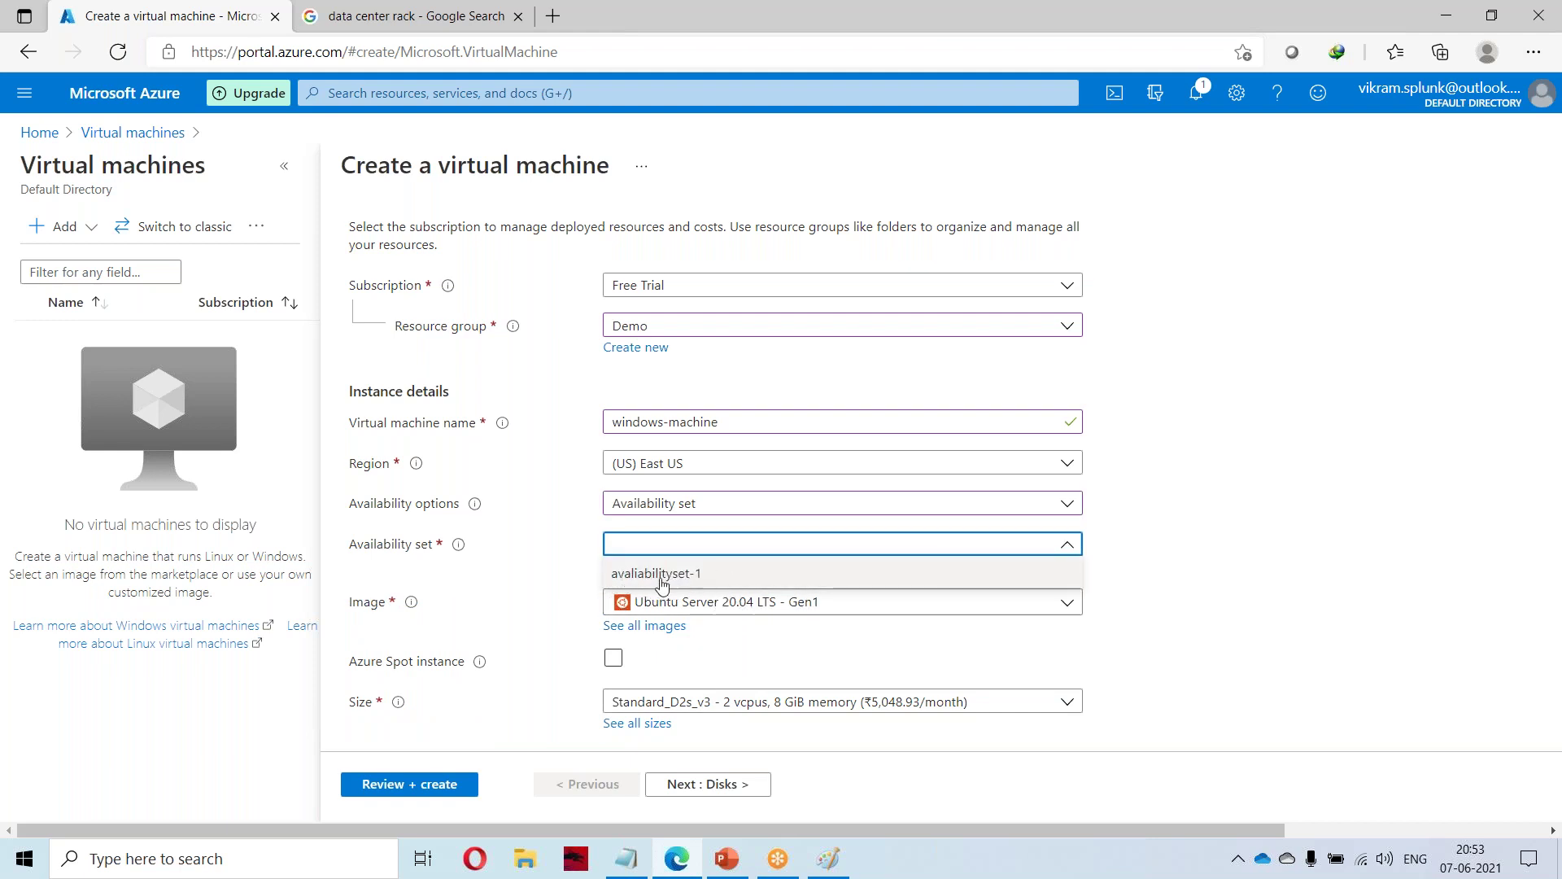
{"action": "left_click", "coordinate": [670, 575]}
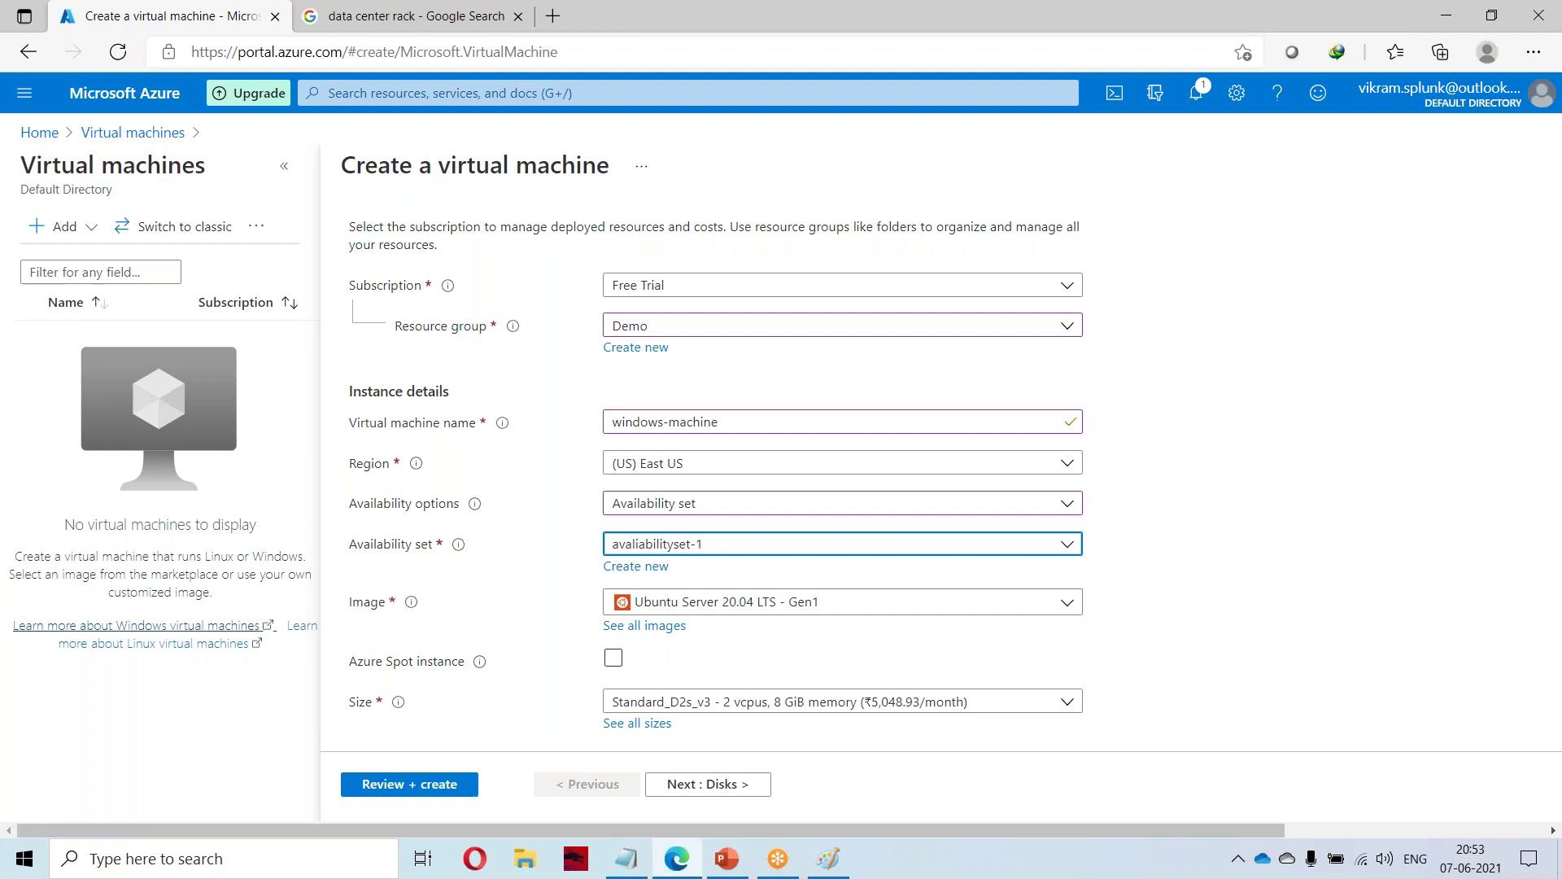
{"action": "left_click", "coordinate": [1049, 606]}
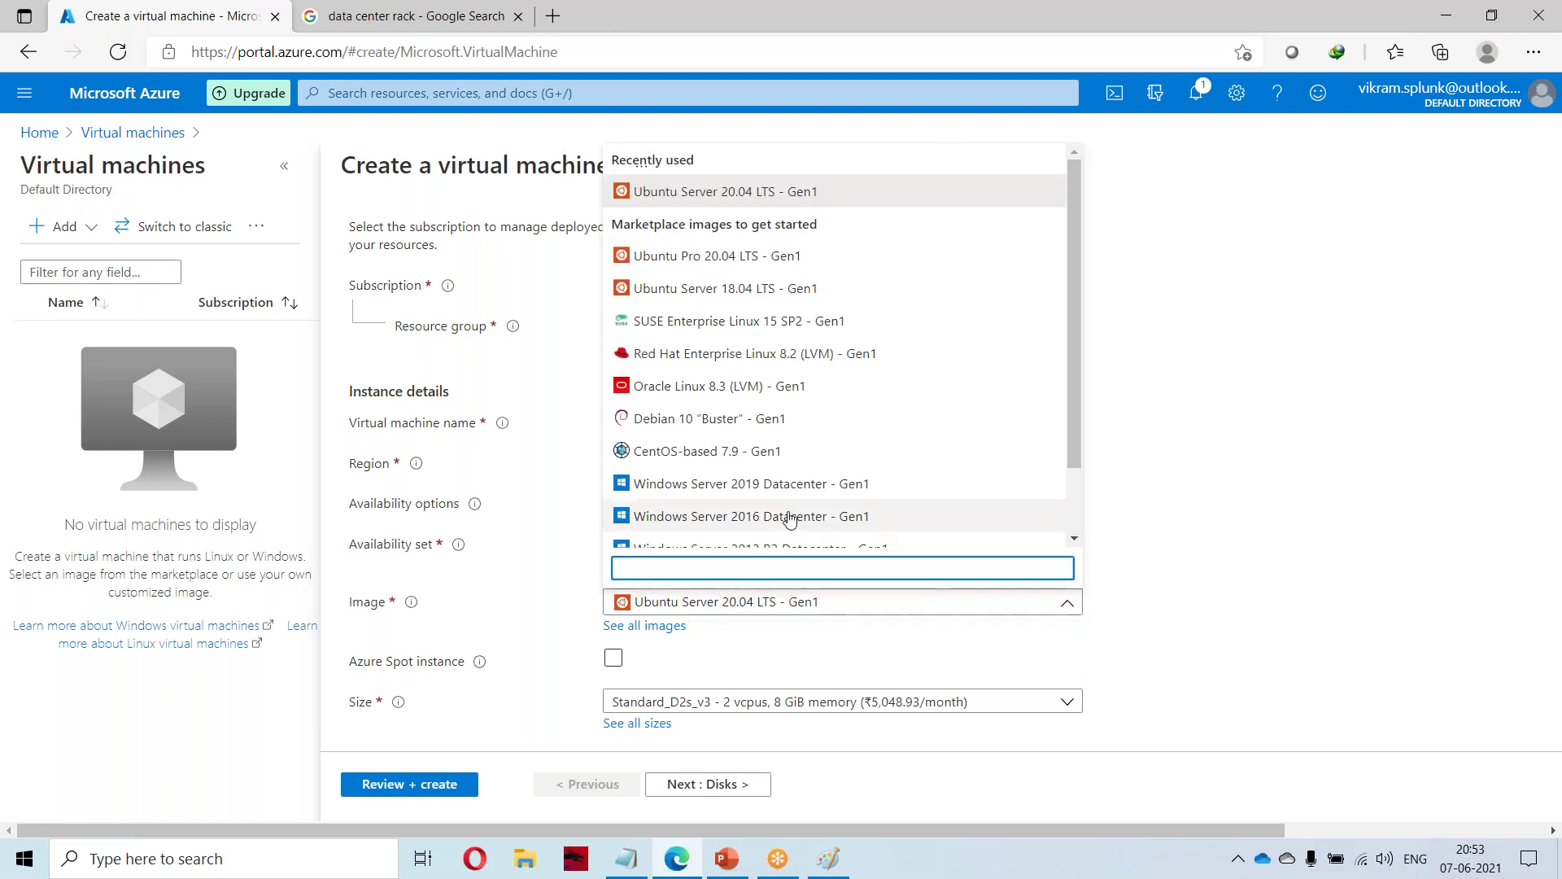
Replace Ubuntu Server 20.04 with Windows Server 2019 Datacenter - Gen1 as the VM image.
{"action": "scroll", "coordinate": [863, 488], "scroll_direction": "down", "scroll_amount": 1}
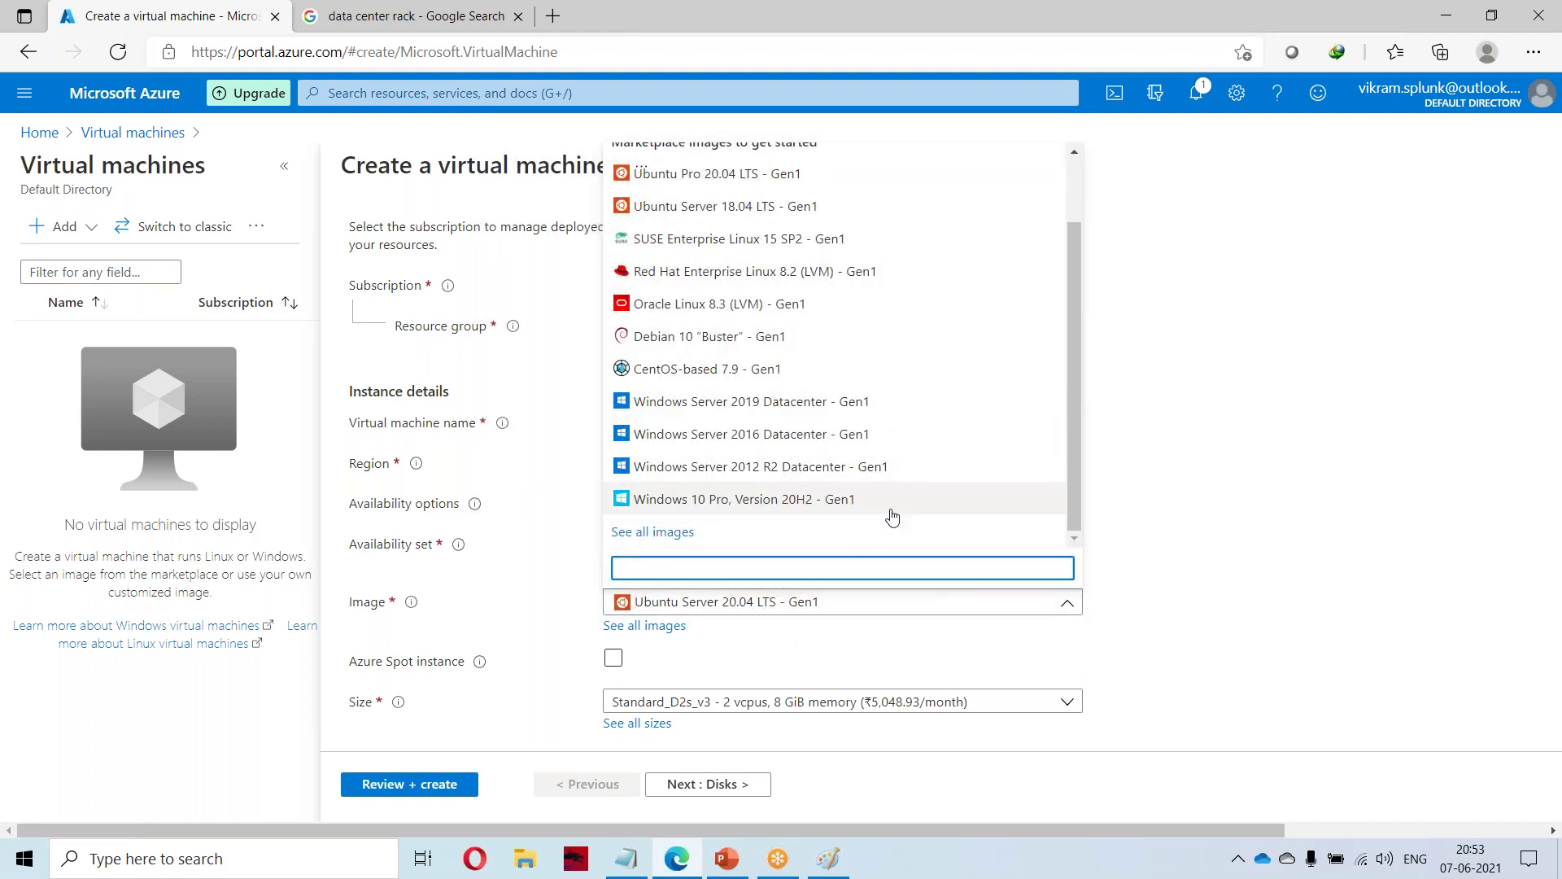
{"action": "scroll", "coordinate": [891, 488], "scroll_direction": "up", "scroll_amount": 1}
{"action": "scroll", "coordinate": [838, 508], "scroll_direction": "down", "scroll_amount": 1}
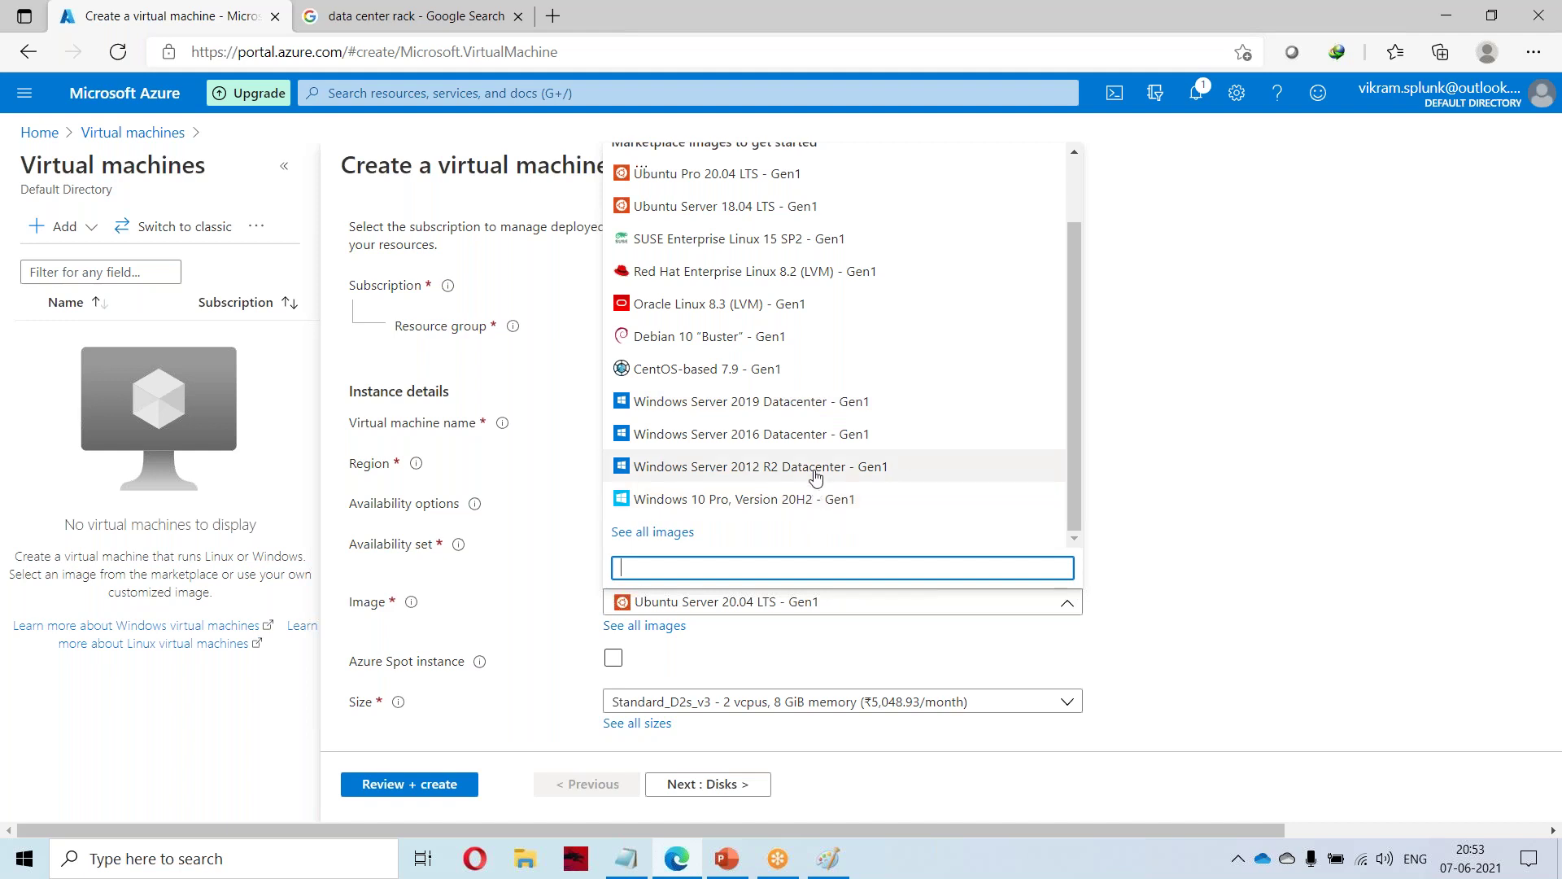
{"action": "left_click", "coordinate": [839, 405]}
{"action": "scroll", "coordinate": [837, 673], "scroll_direction": "down", "scroll_amount": 2}
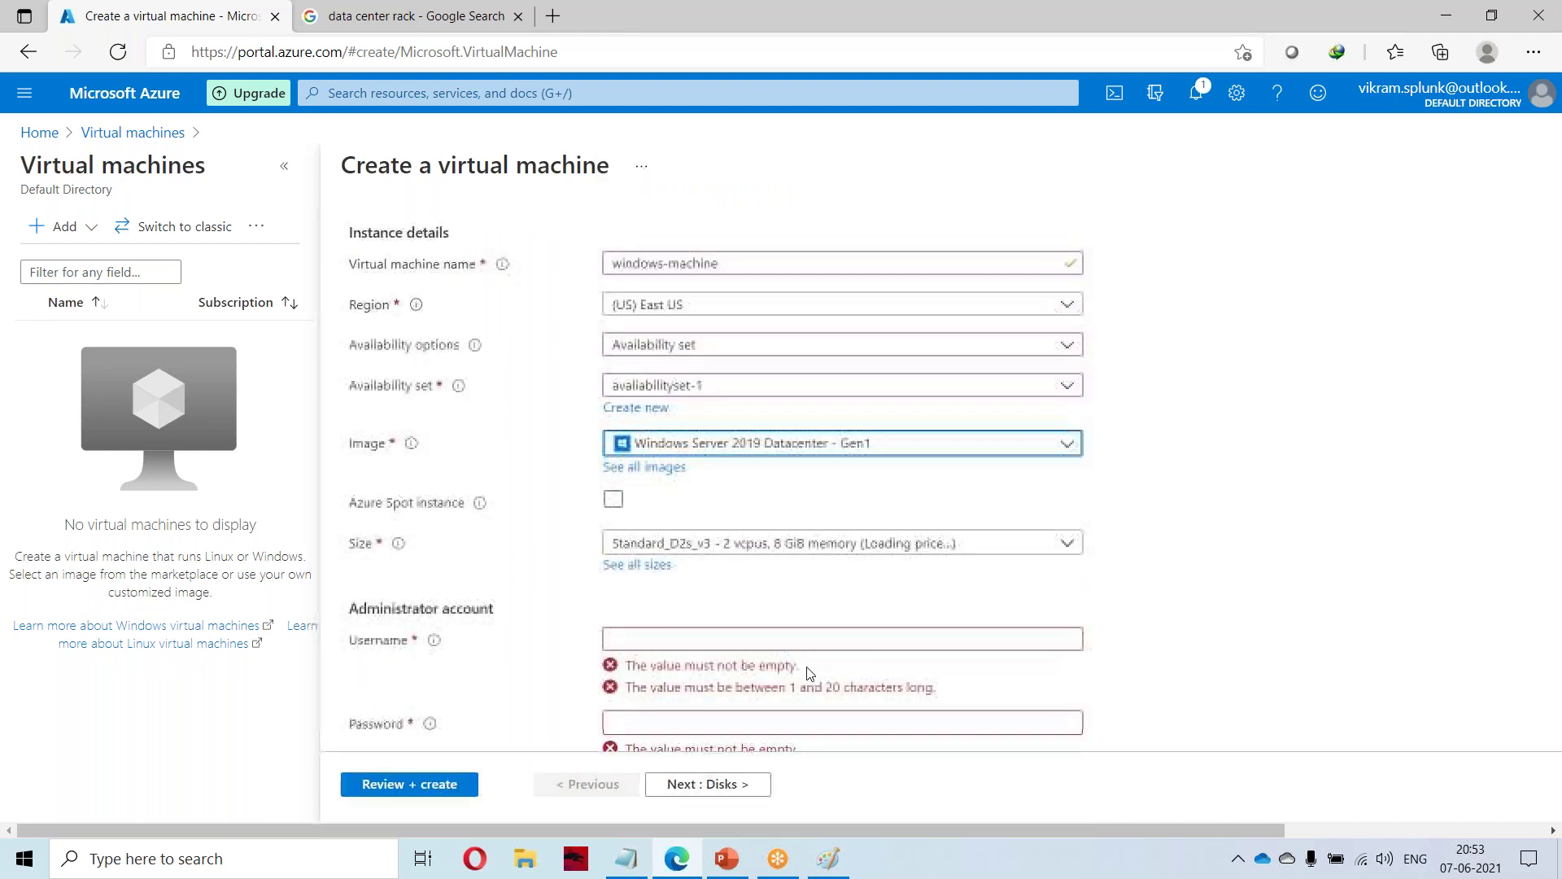
{"action": "scroll", "coordinate": [468, 622], "scroll_direction": "down", "scroll_amount": 2}
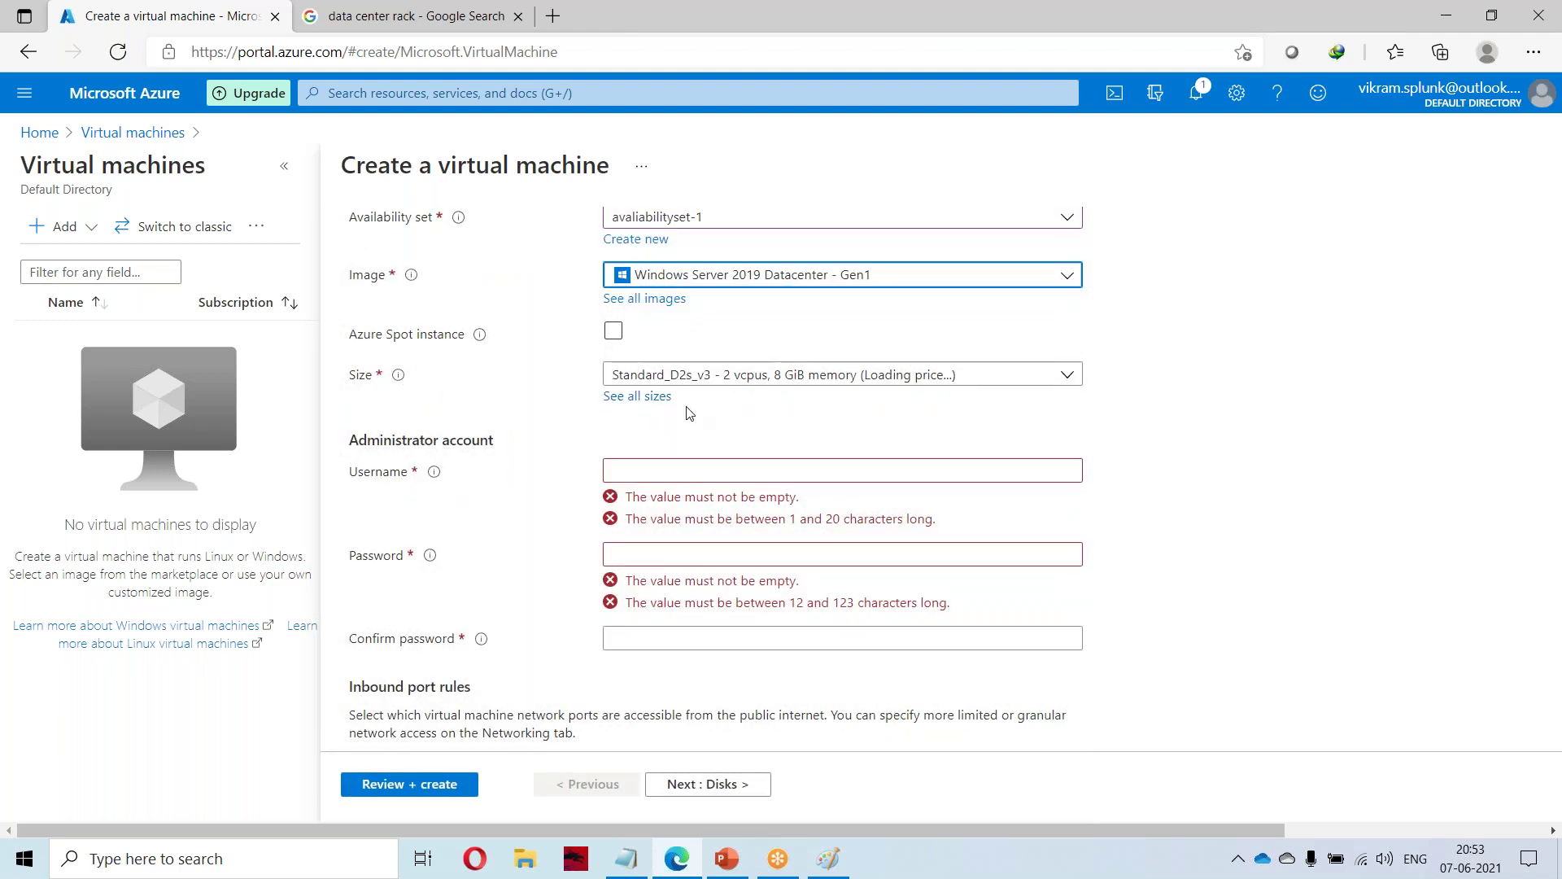
Enter the VM administrator username, then type the password and an identical confirmation password.
{"action": "left_click", "coordinate": [667, 471]}
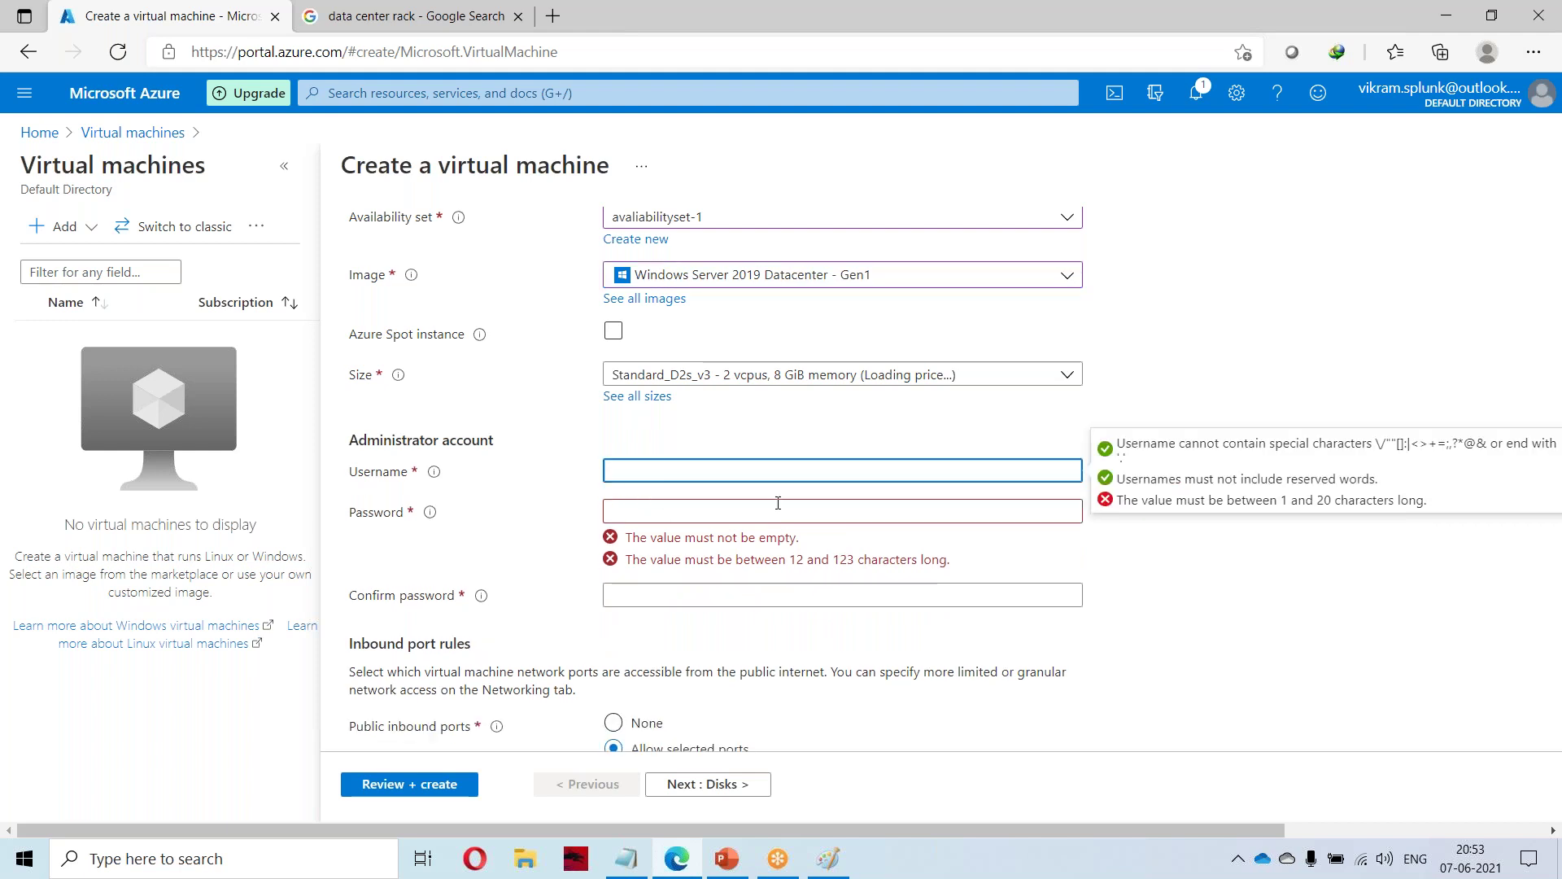
{"action": "type", "text": "vikr"}
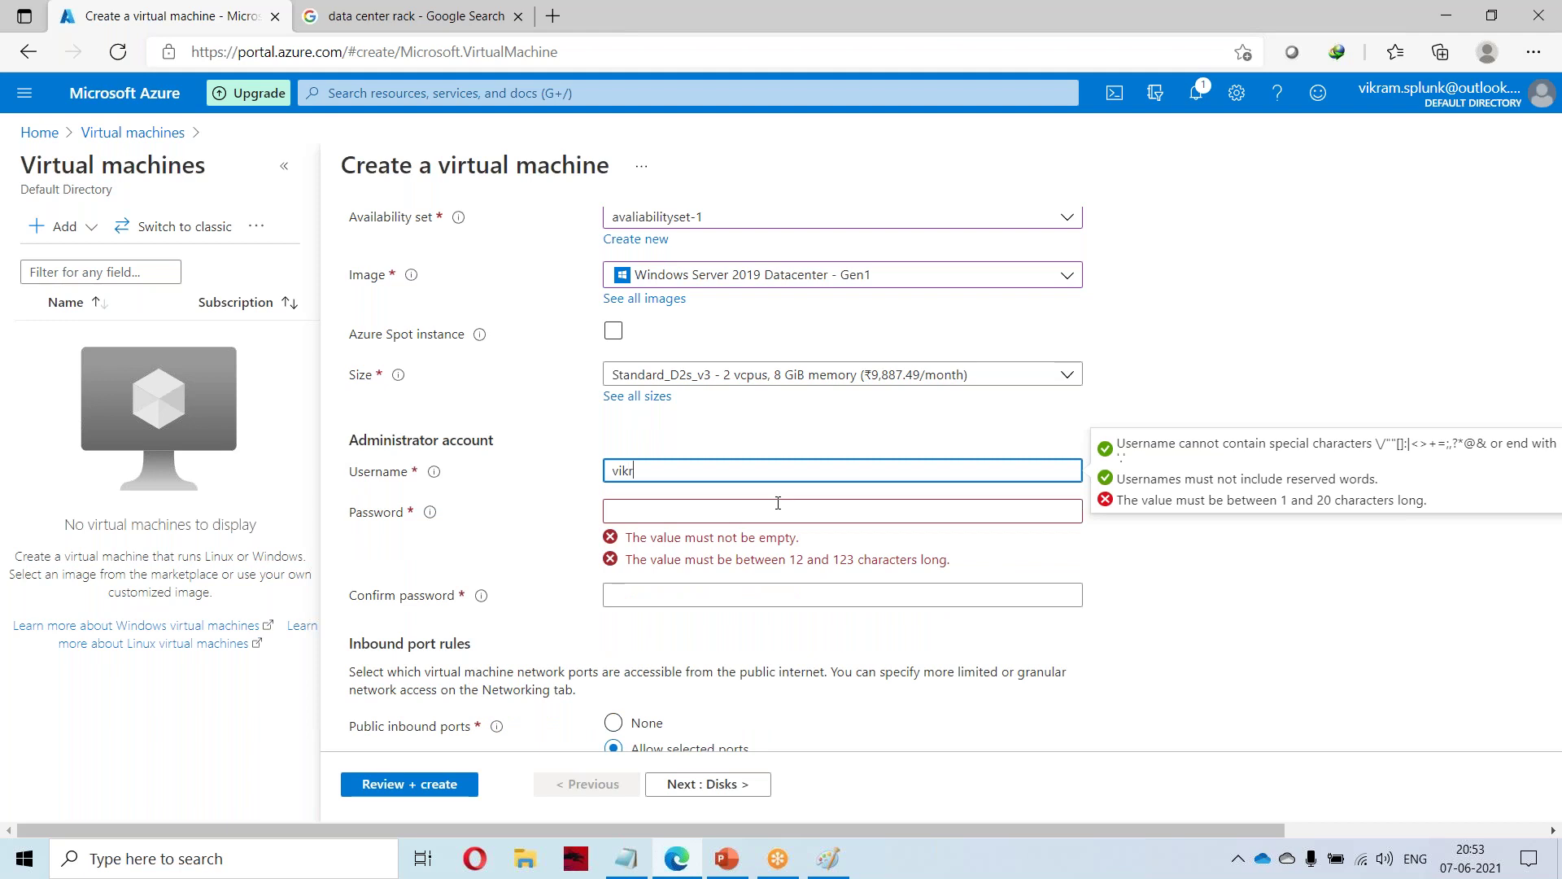
{"action": "type", "text": "am"}
{"action": "left_click", "coordinate": [769, 507]}
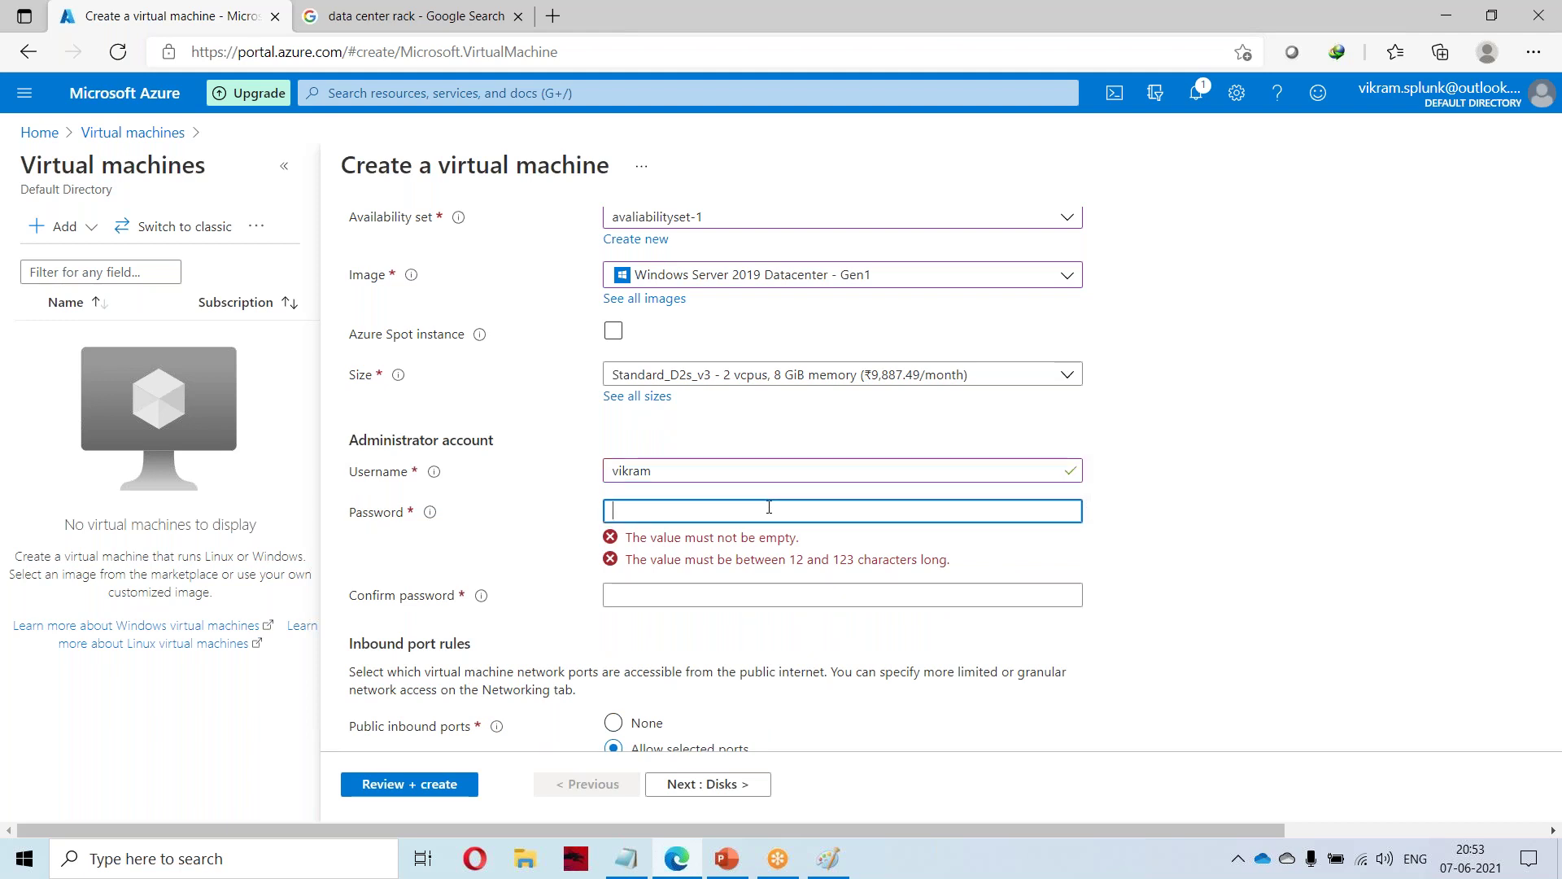
{"action": "type", "text": "•••••••"}
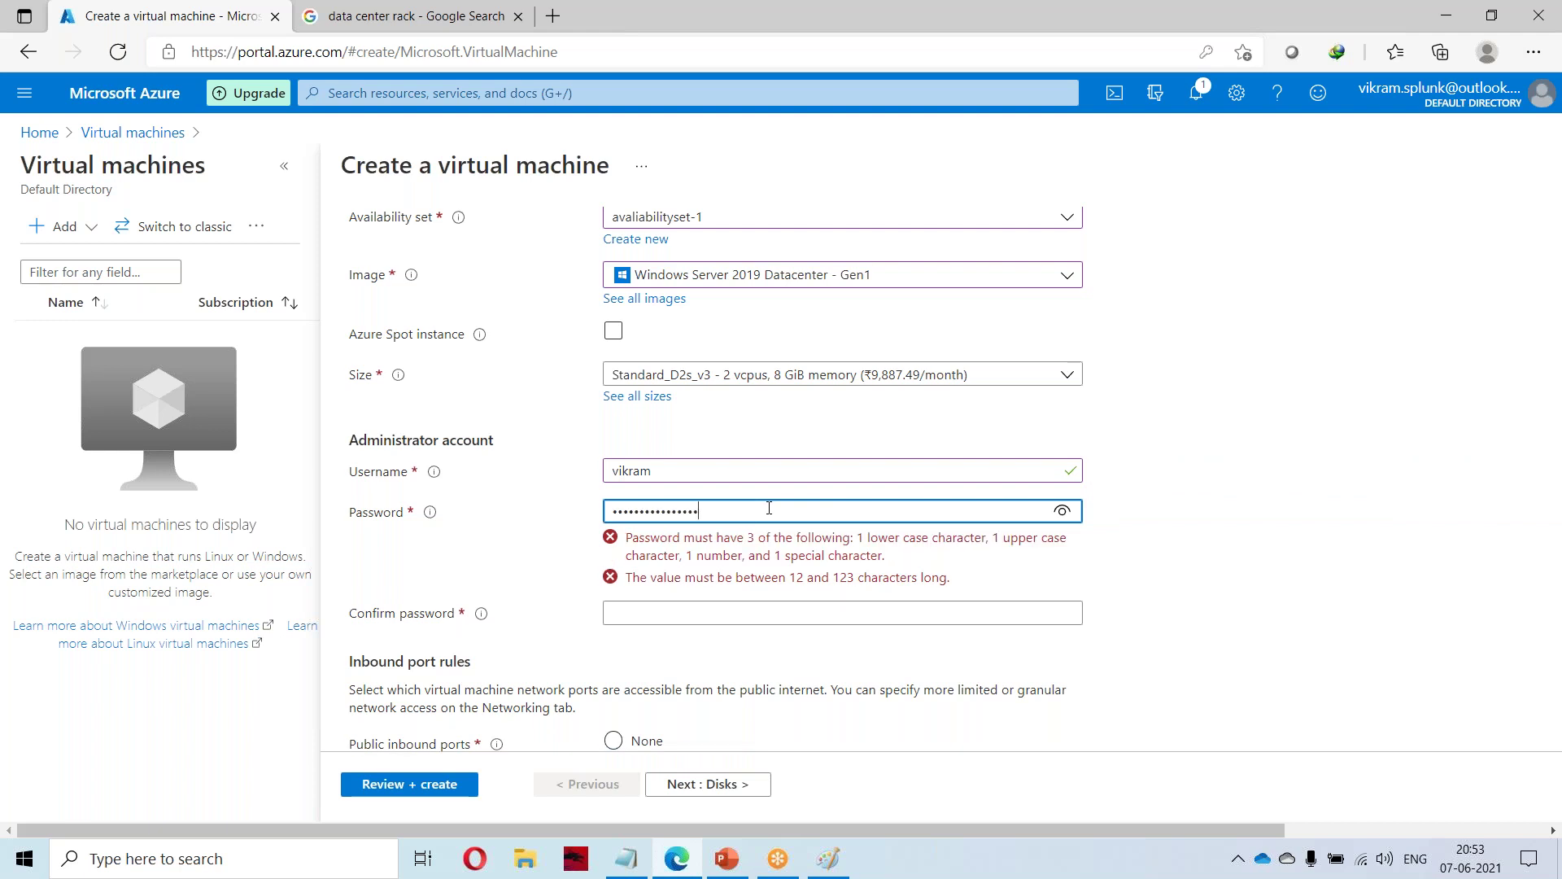
{"action": "left_click", "coordinate": [672, 553]}
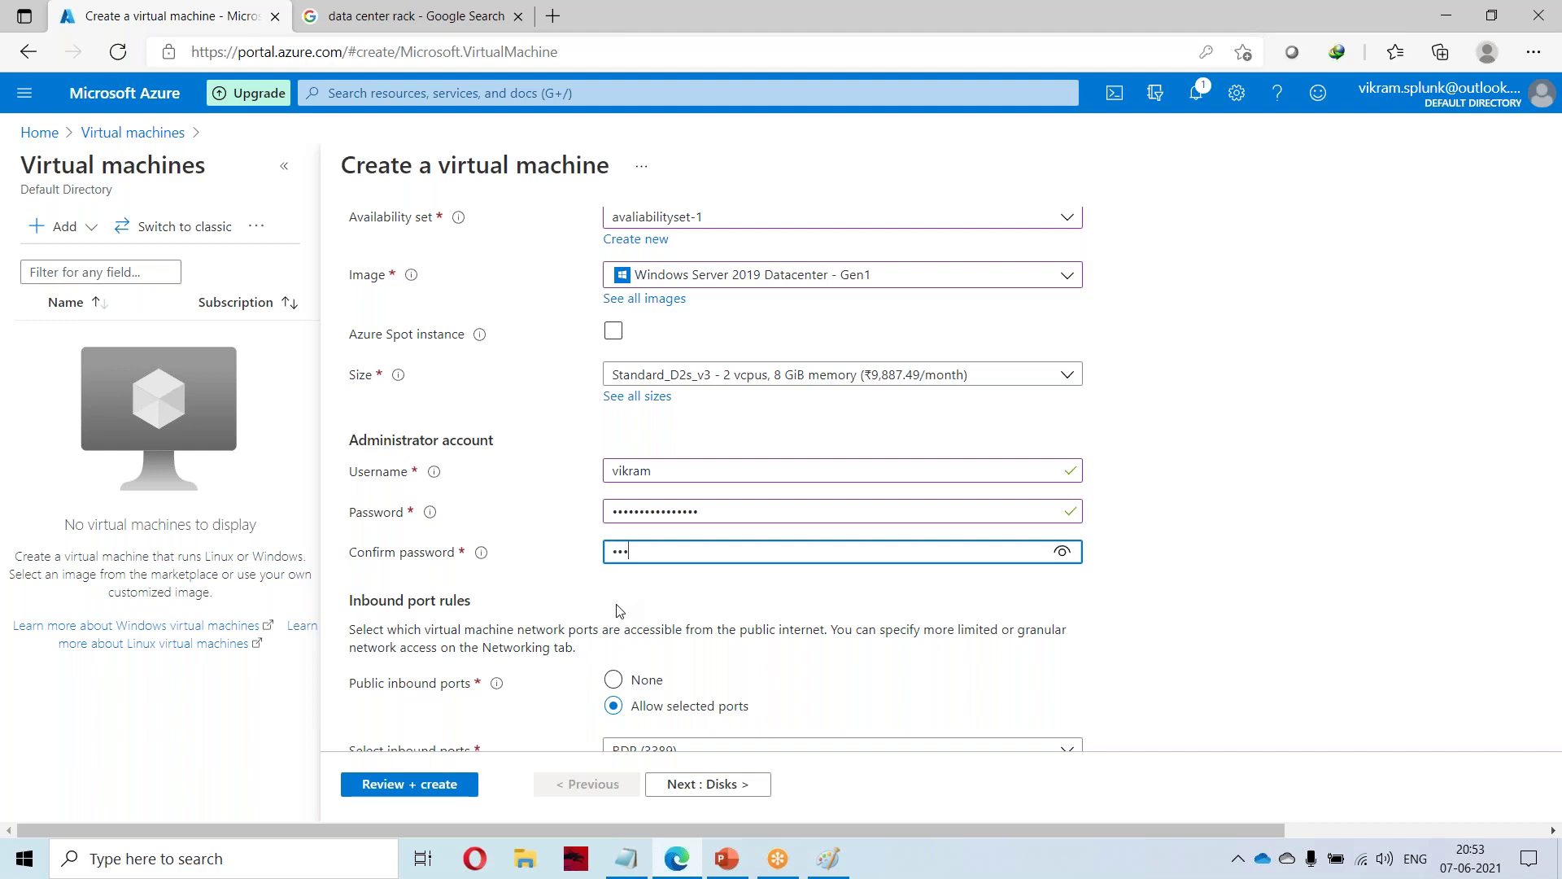
{"action": "type", "text": "•••••••"}
{"action": "scroll", "coordinate": [494, 550], "scroll_direction": "down", "scroll_amount": 2}
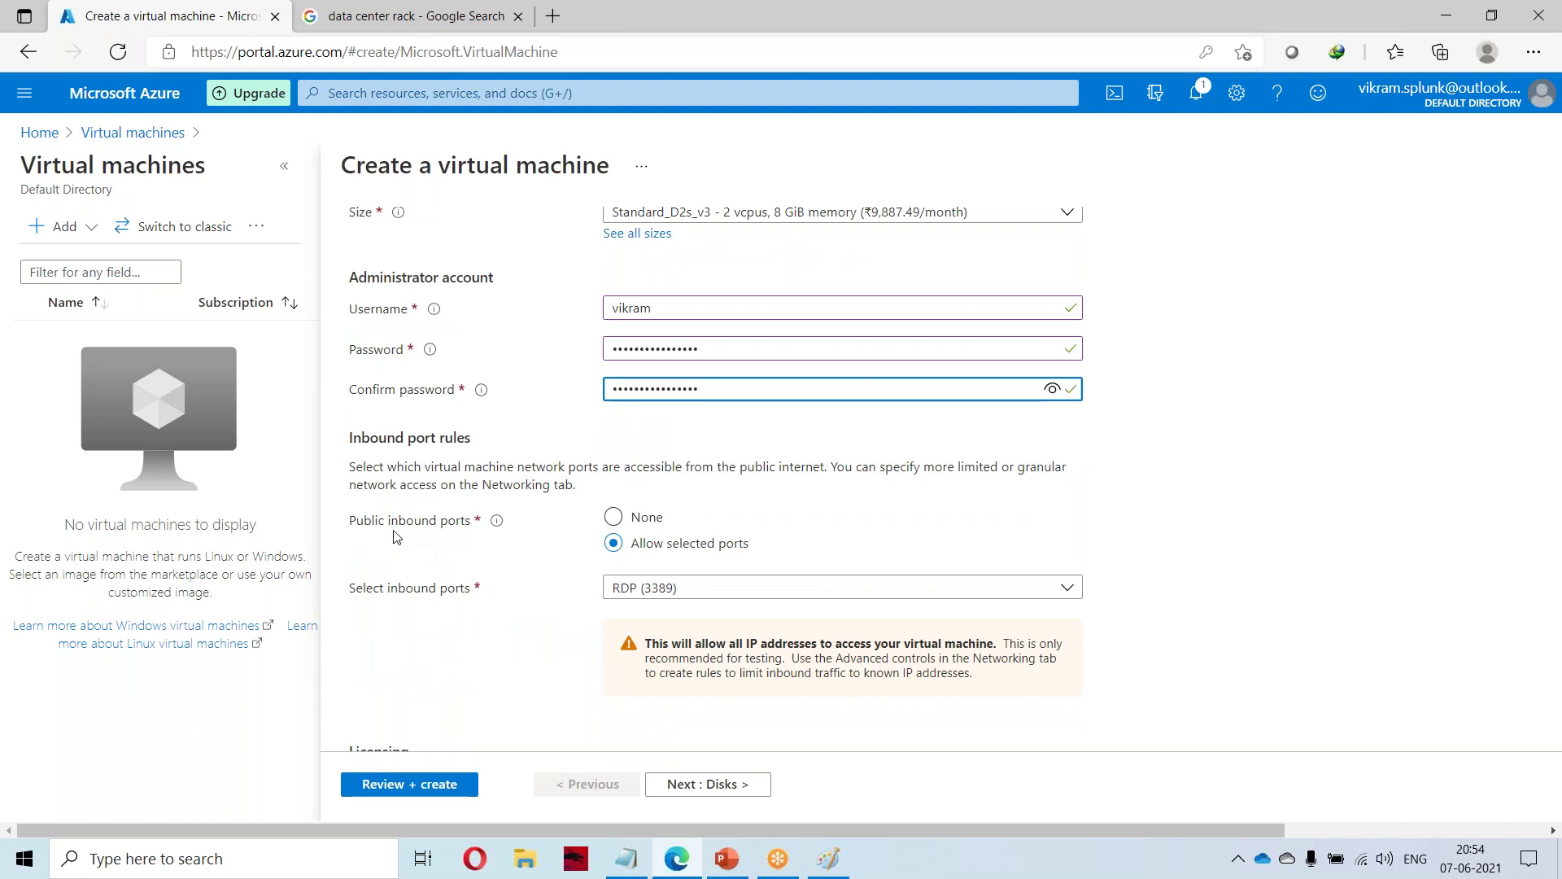
Review the selectable inbound ports, leaving only RDP (3389) allowed.
{"action": "mouse_move", "coordinate": [501, 528]}
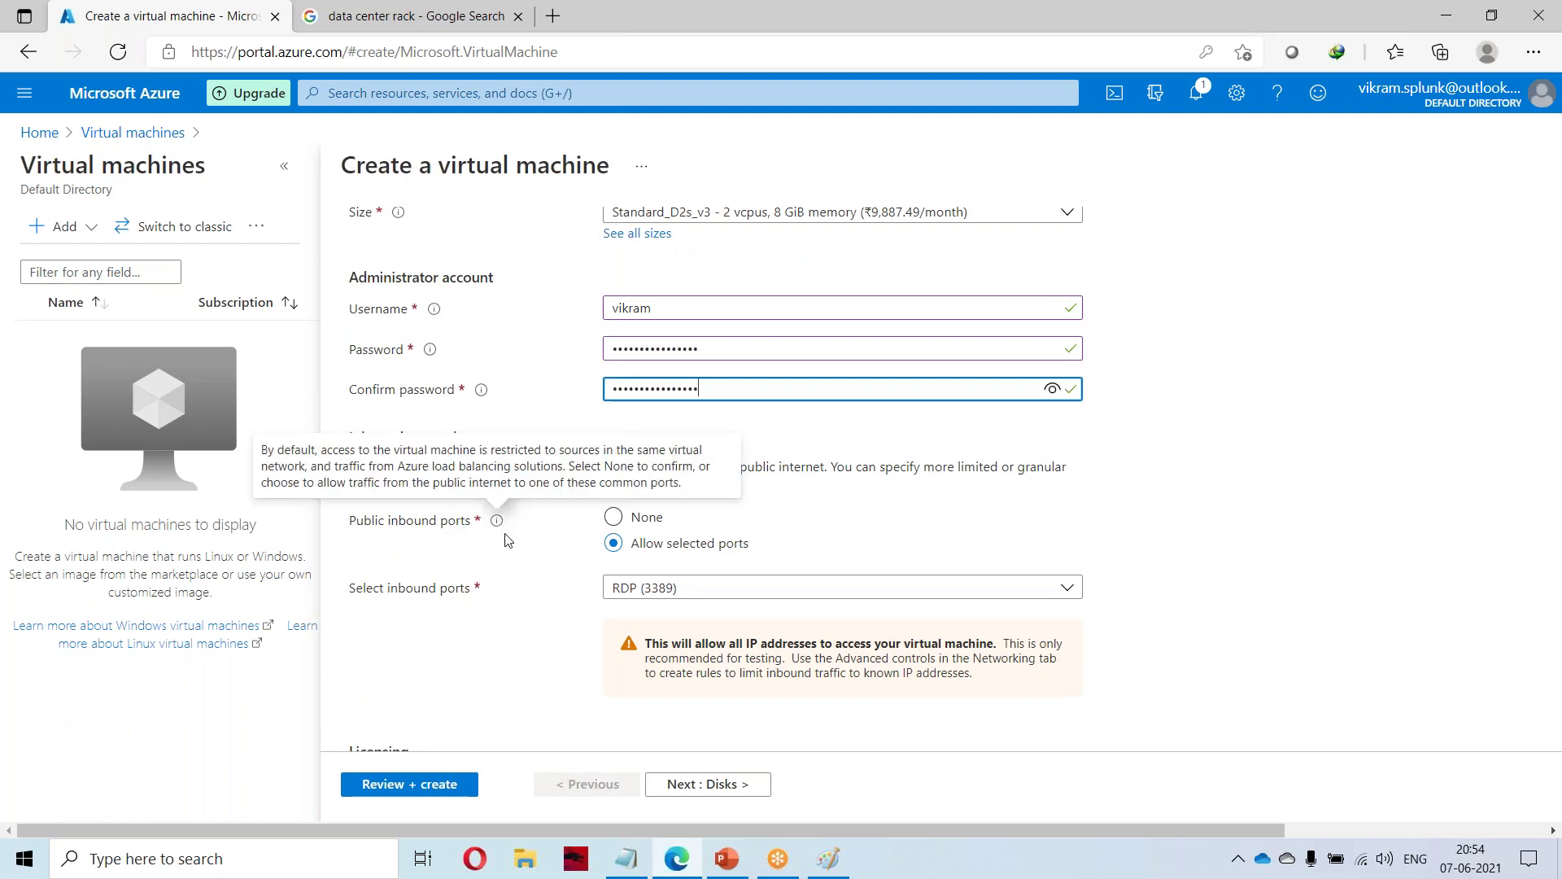
{"action": "left_click", "coordinate": [656, 589]}
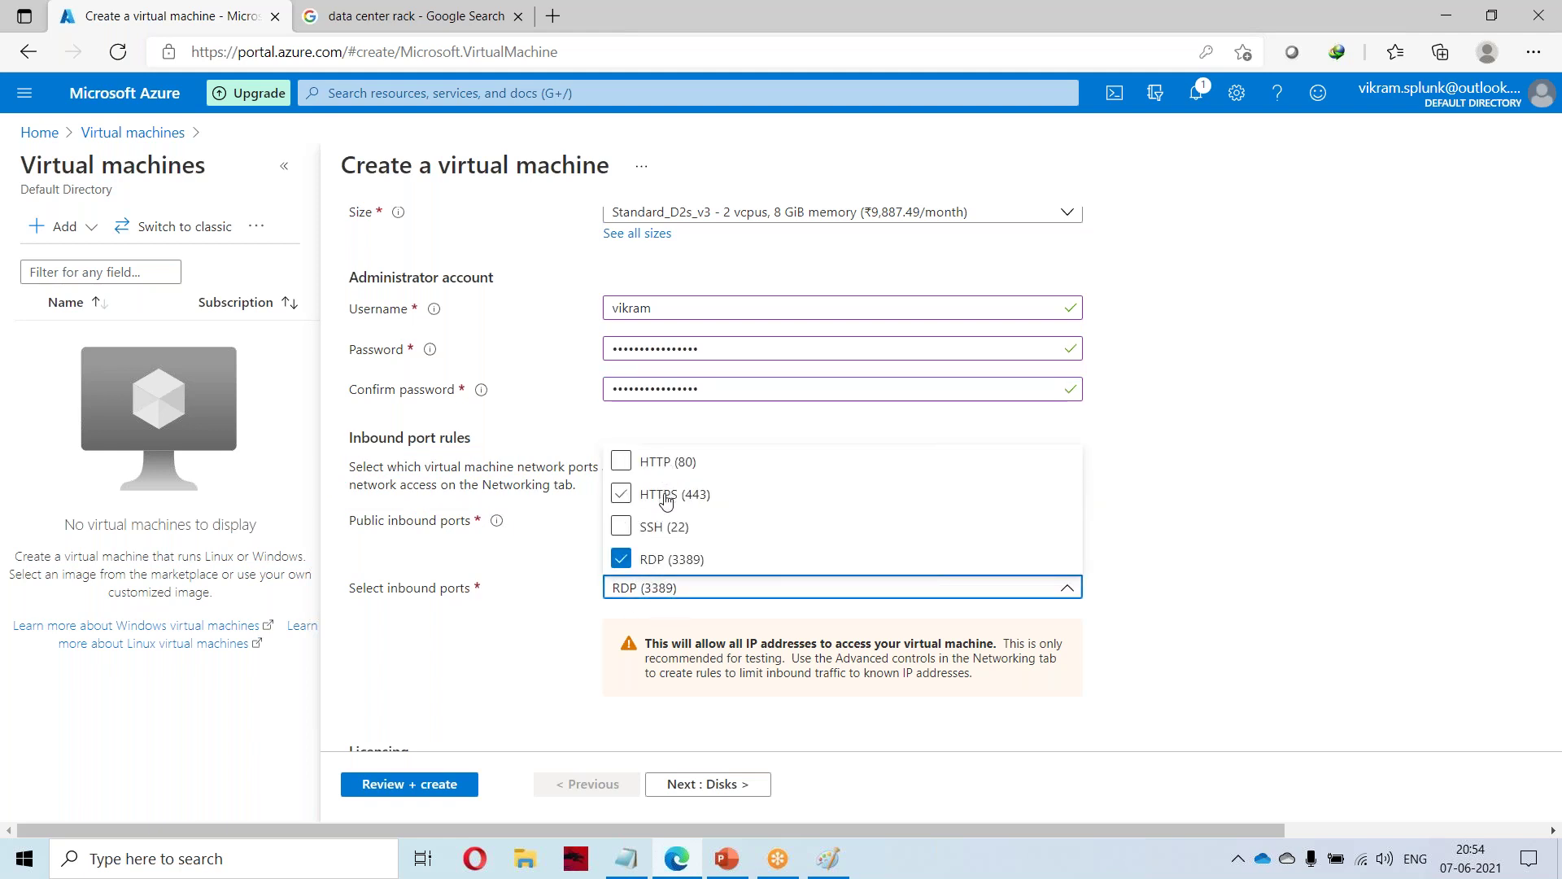
{"action": "left_click", "coordinate": [492, 638]}
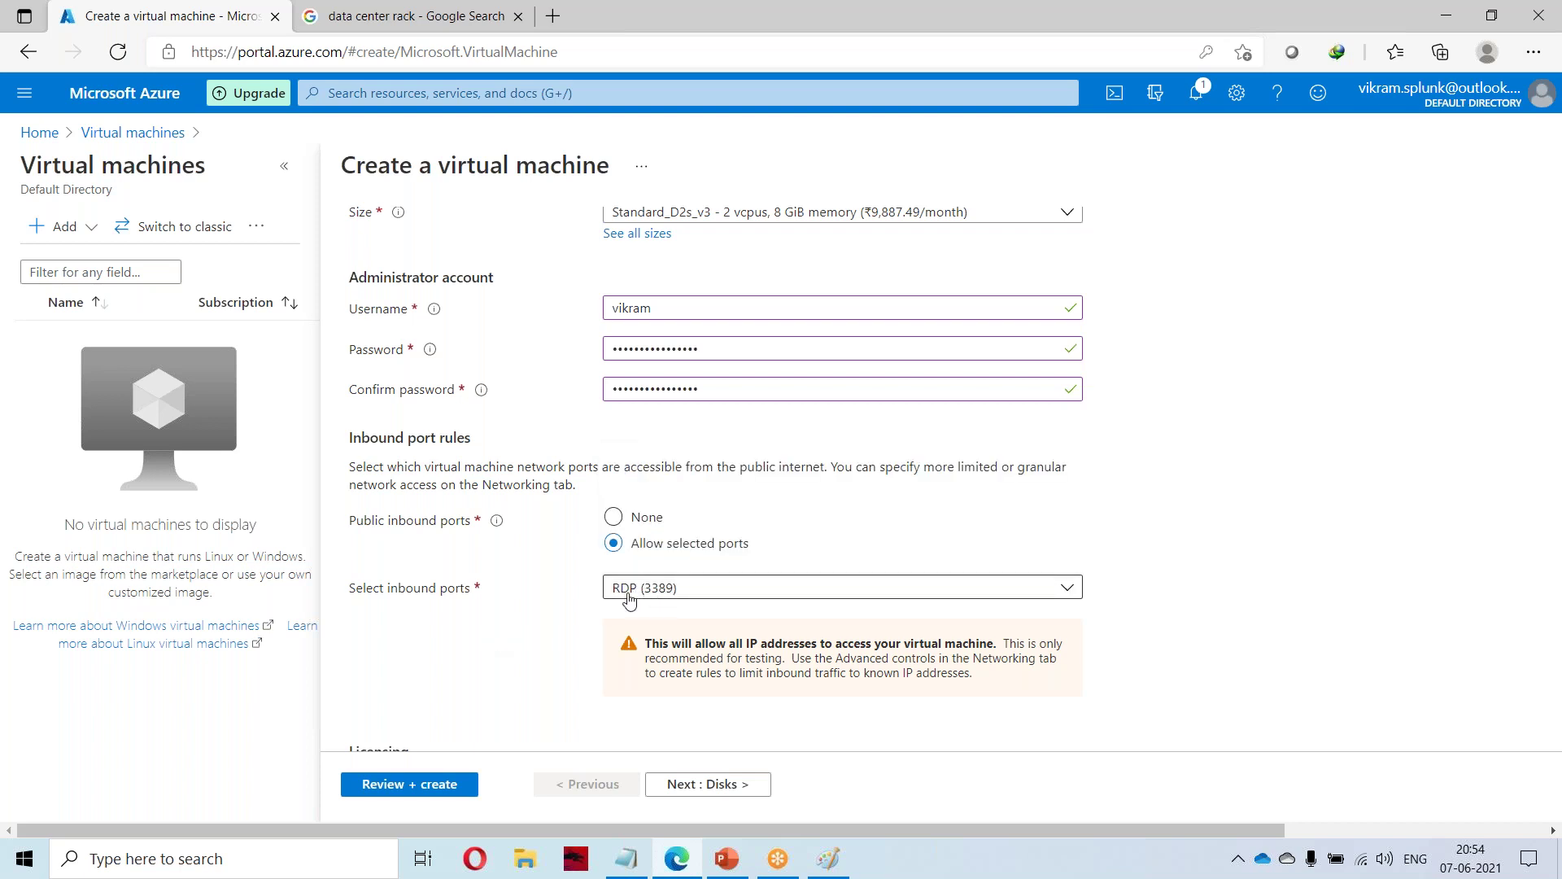
{"action": "scroll", "coordinate": [575, 618], "scroll_direction": "down", "scroll_amount": 1}
{"action": "scroll", "coordinate": [576, 619], "scroll_direction": "down", "scroll_amount": 2}
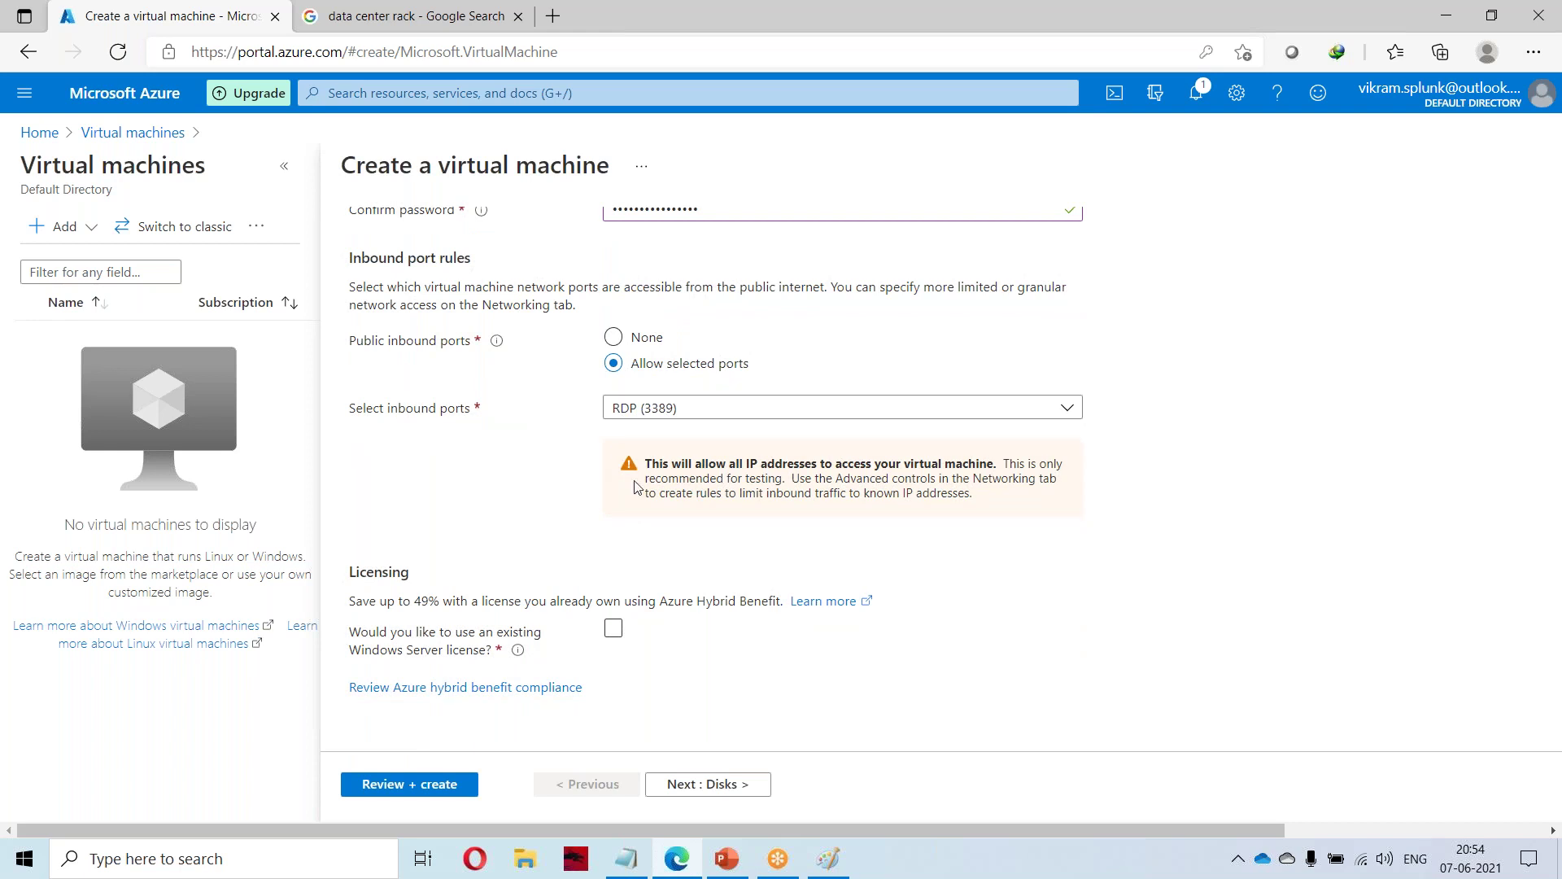
Switch public inbound ports to None and back to Allow selected ports with RDP (3389), then go to Disks.
{"action": "left_click", "coordinate": [616, 339]}
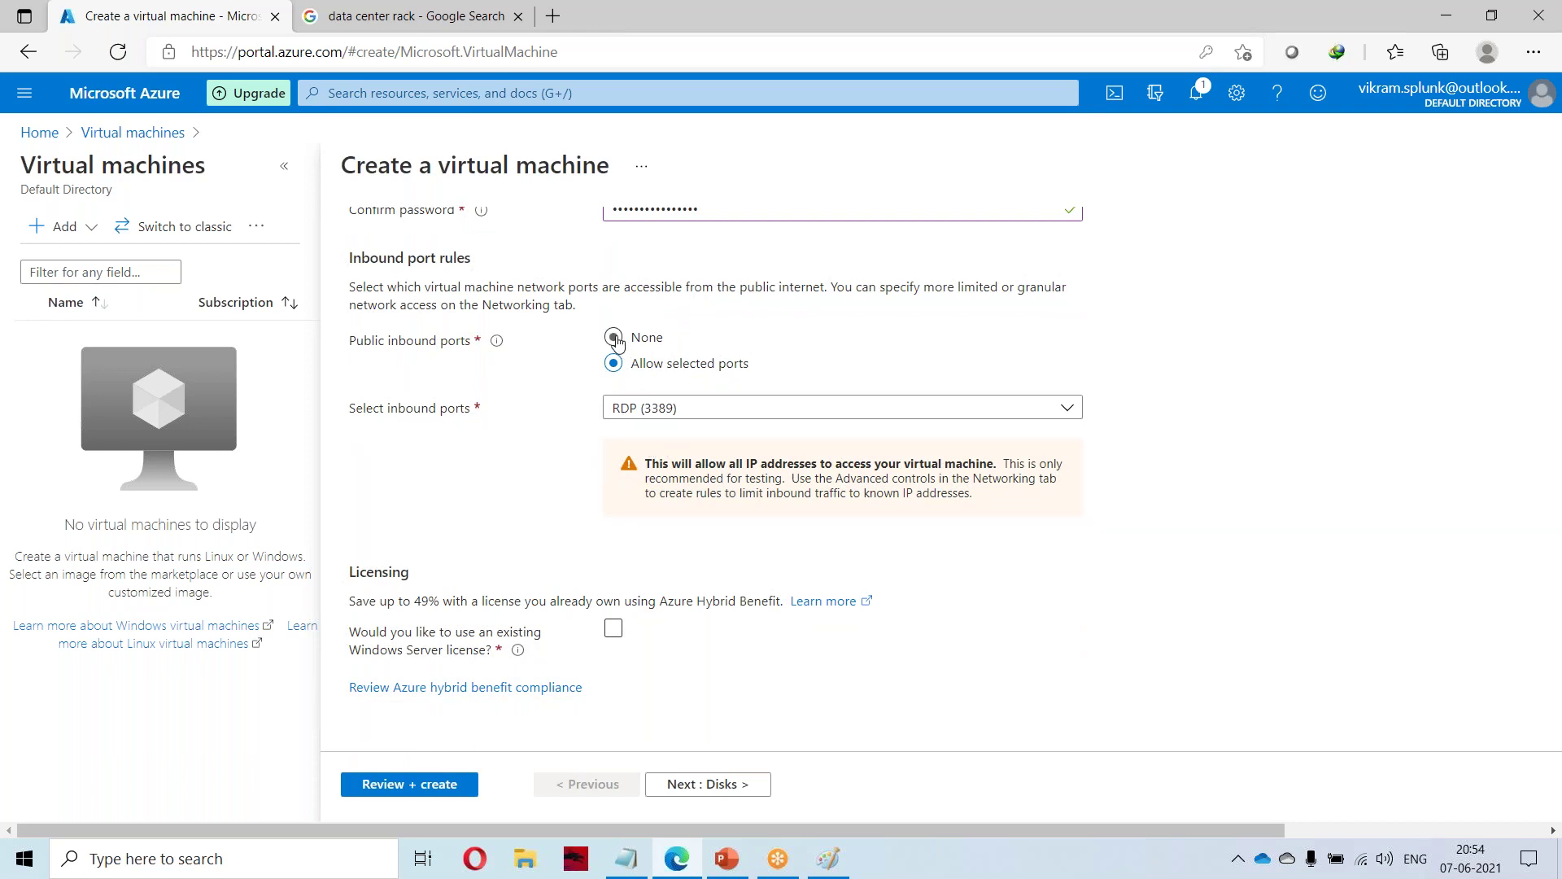
{"action": "left_click", "coordinate": [614, 378]}
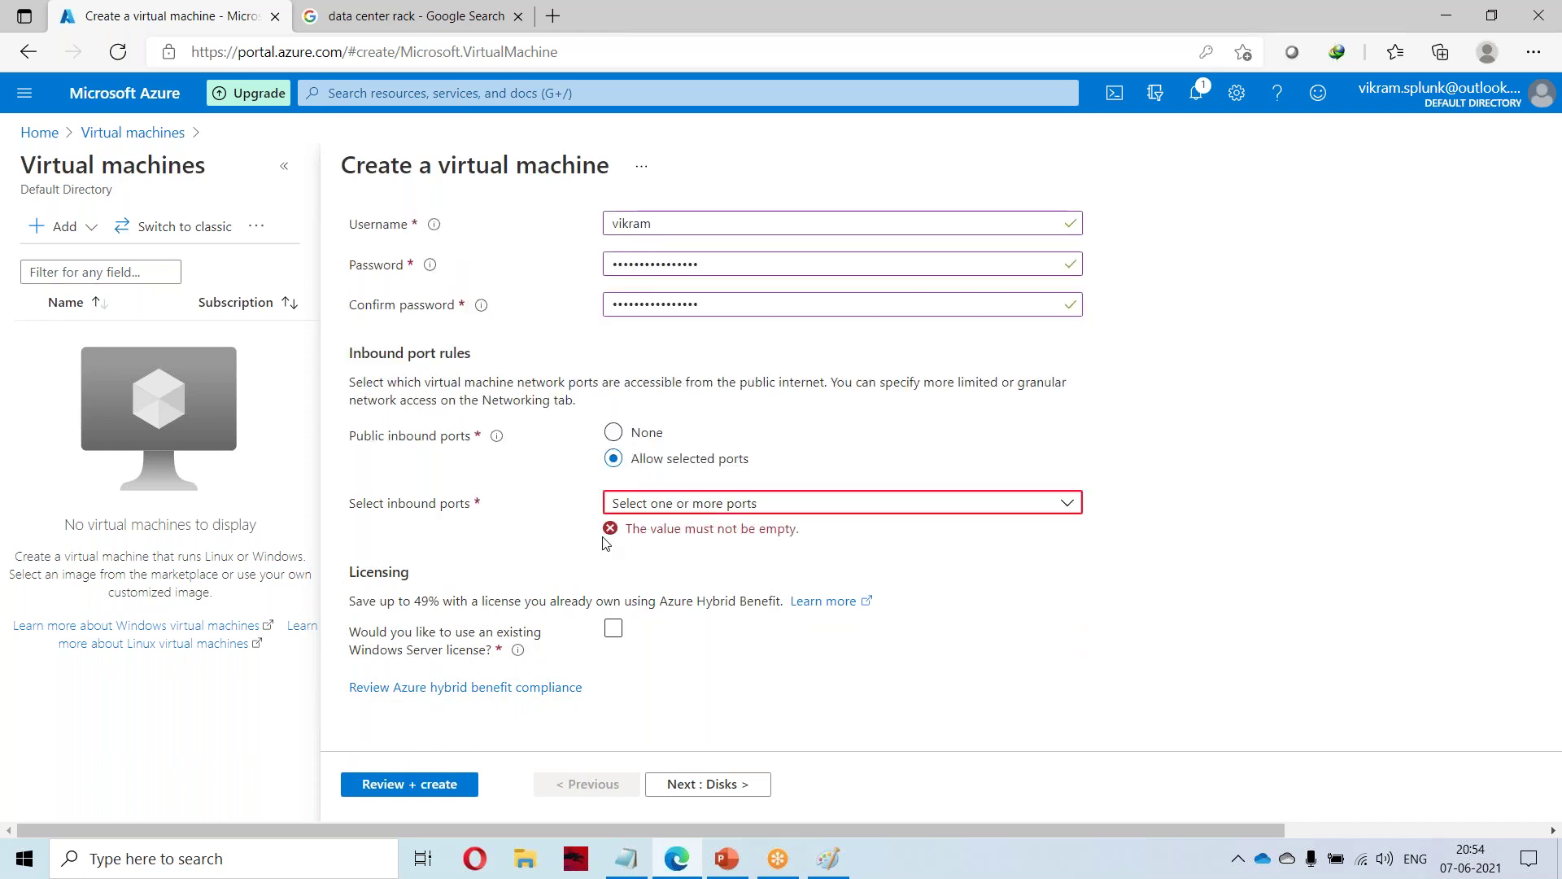
{"action": "left_click", "coordinate": [712, 508]}
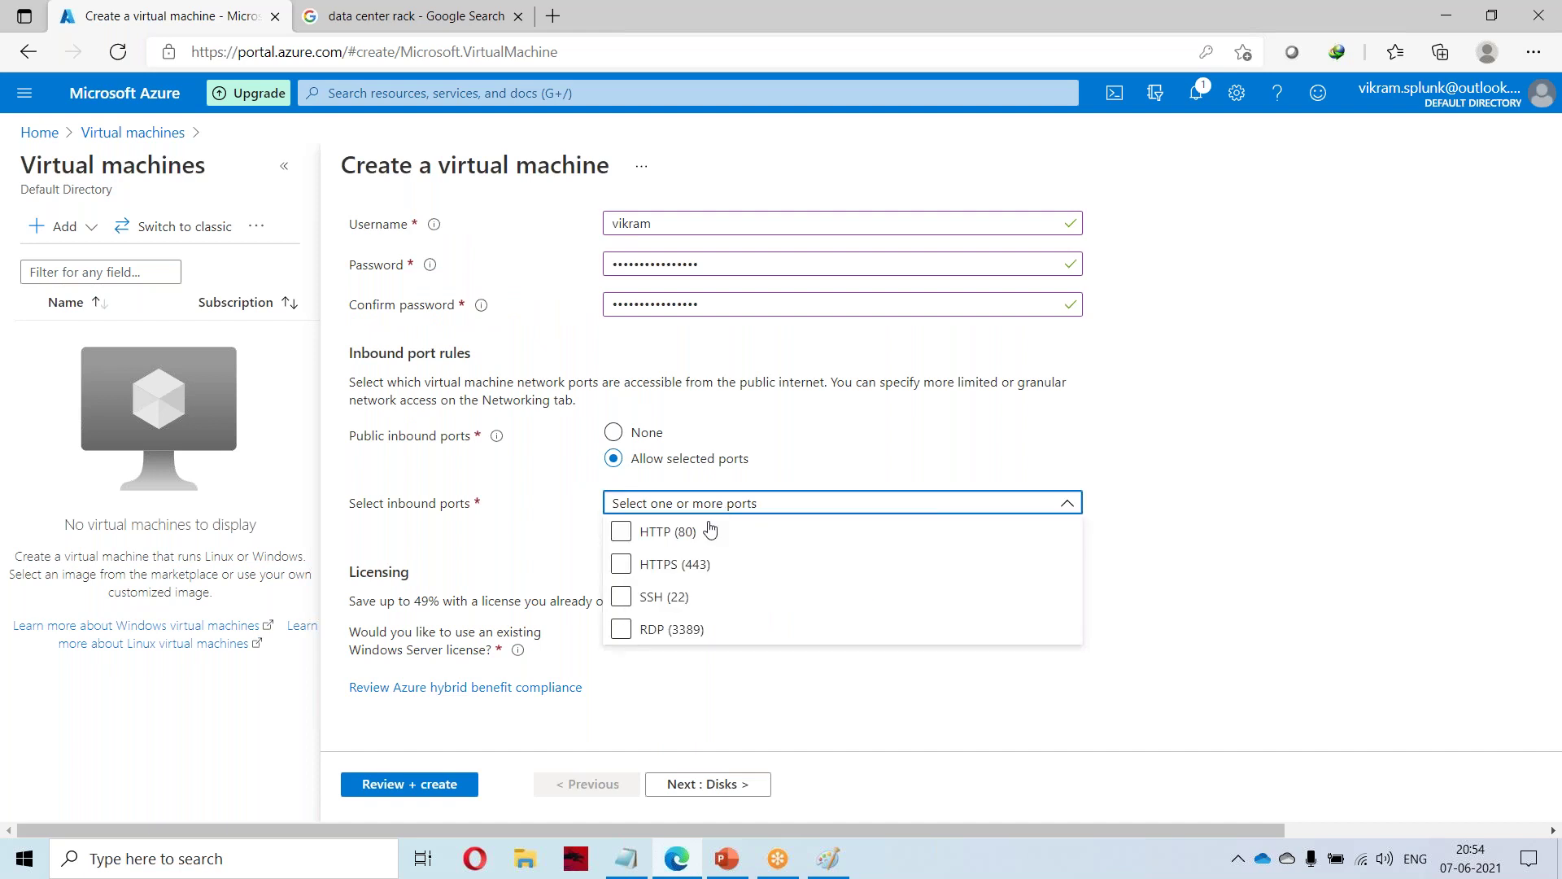
{"action": "left_click", "coordinate": [640, 636]}
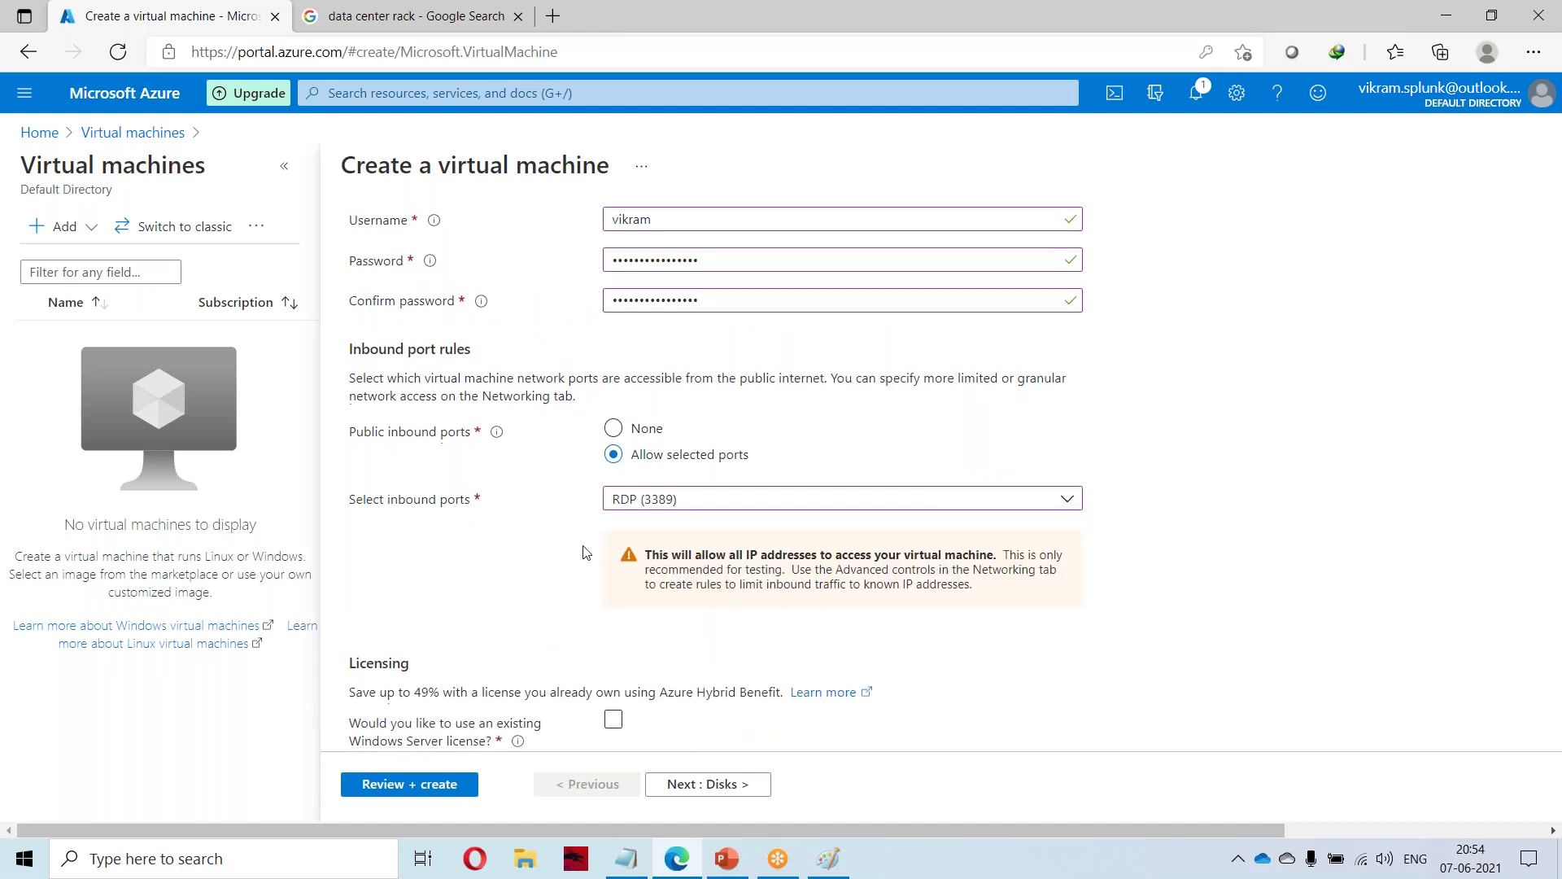
{"action": "scroll", "coordinate": [585, 547], "scroll_direction": "down", "scroll_amount": 2}
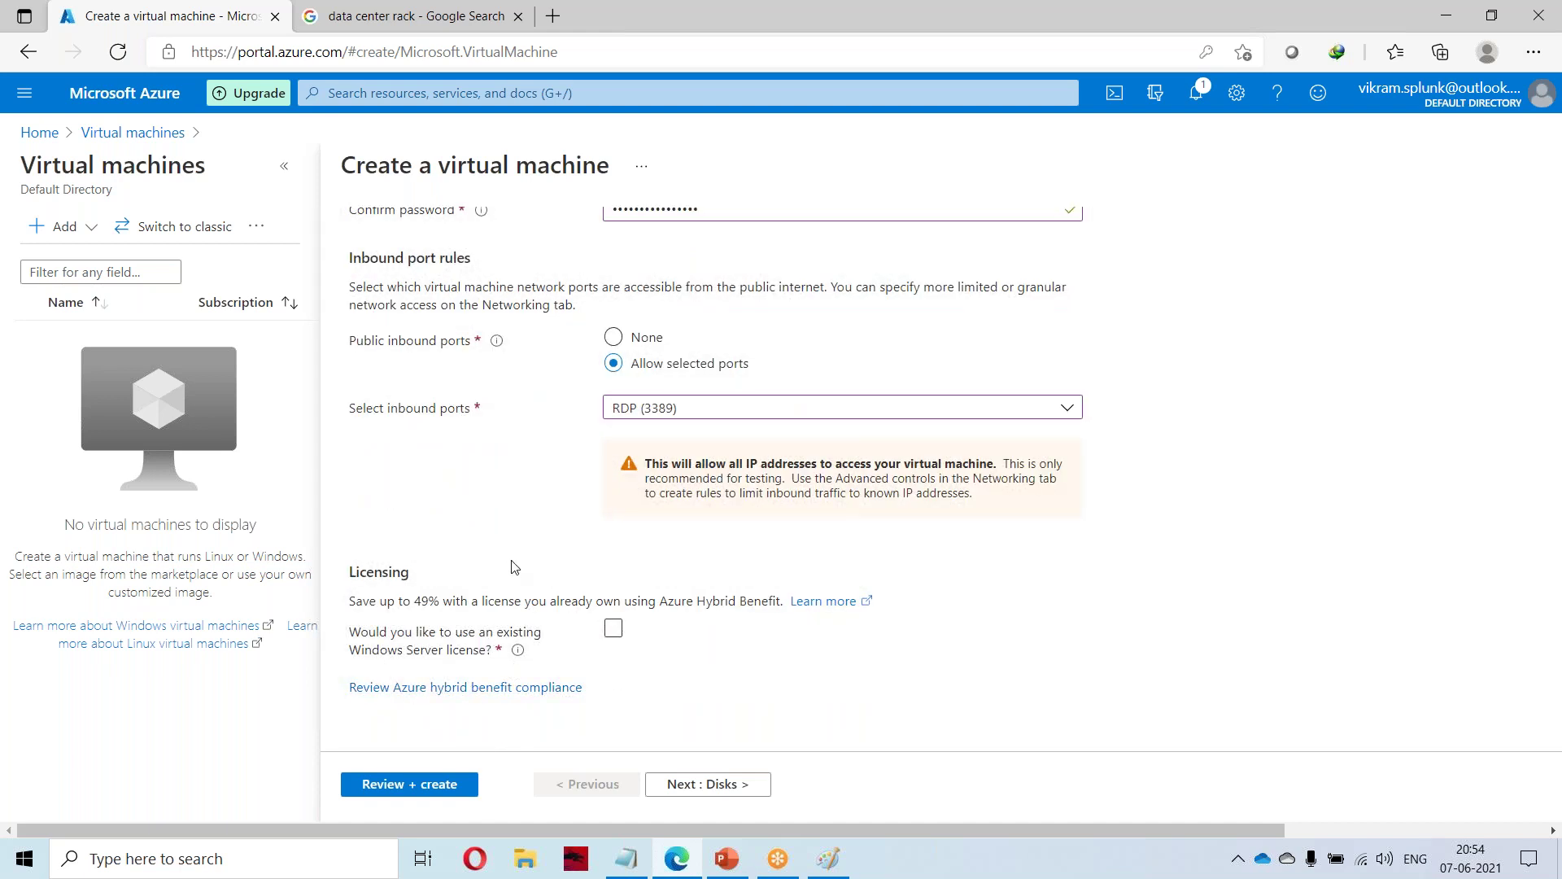
{"action": "scroll", "coordinate": [520, 569], "scroll_direction": "up", "scroll_amount": 10}
{"action": "scroll", "coordinate": [550, 584], "scroll_direction": "down", "scroll_amount": 10}
{"action": "left_click", "coordinate": [732, 785]}
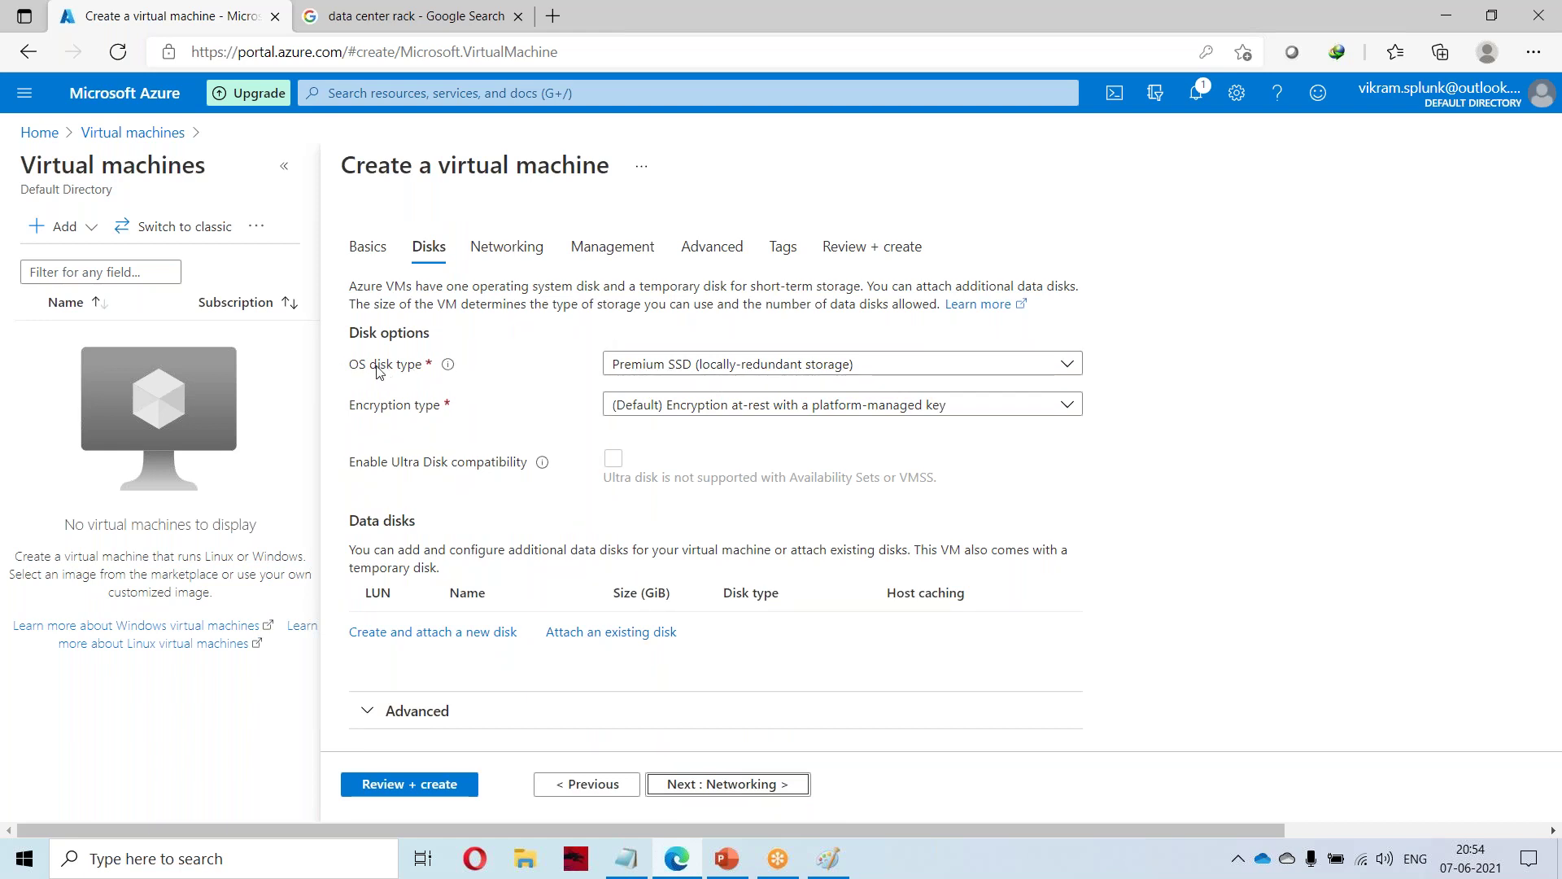
Set the OS disk type to Standard HDD, keep Default encryption, and continue to Networking.
{"action": "left_click", "coordinate": [714, 370]}
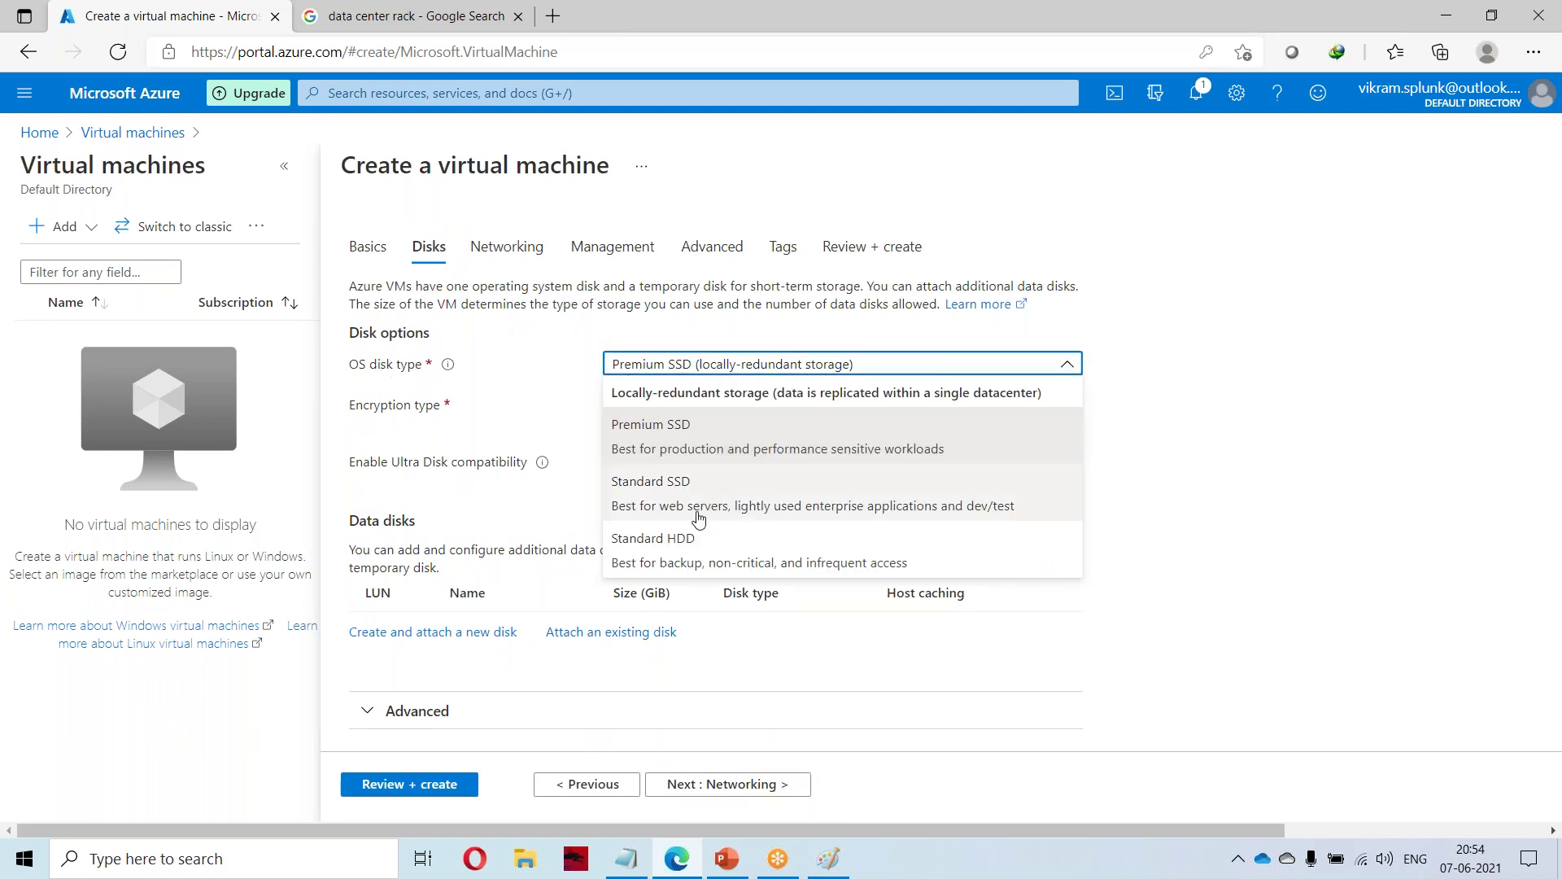
{"action": "left_click", "coordinate": [739, 554]}
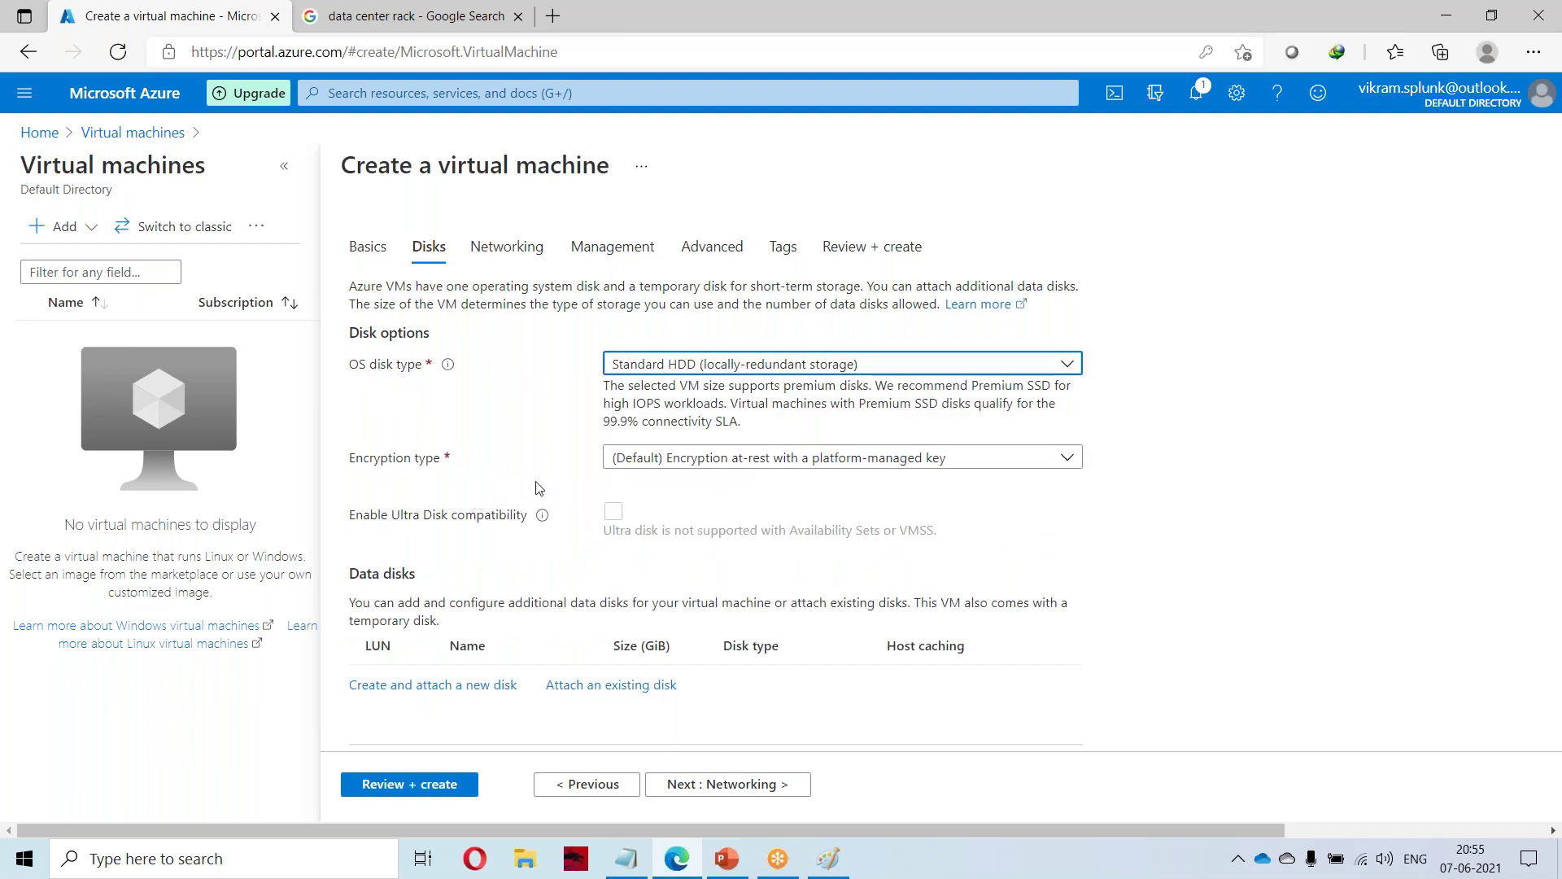
{"action": "left_click", "coordinate": [659, 461]}
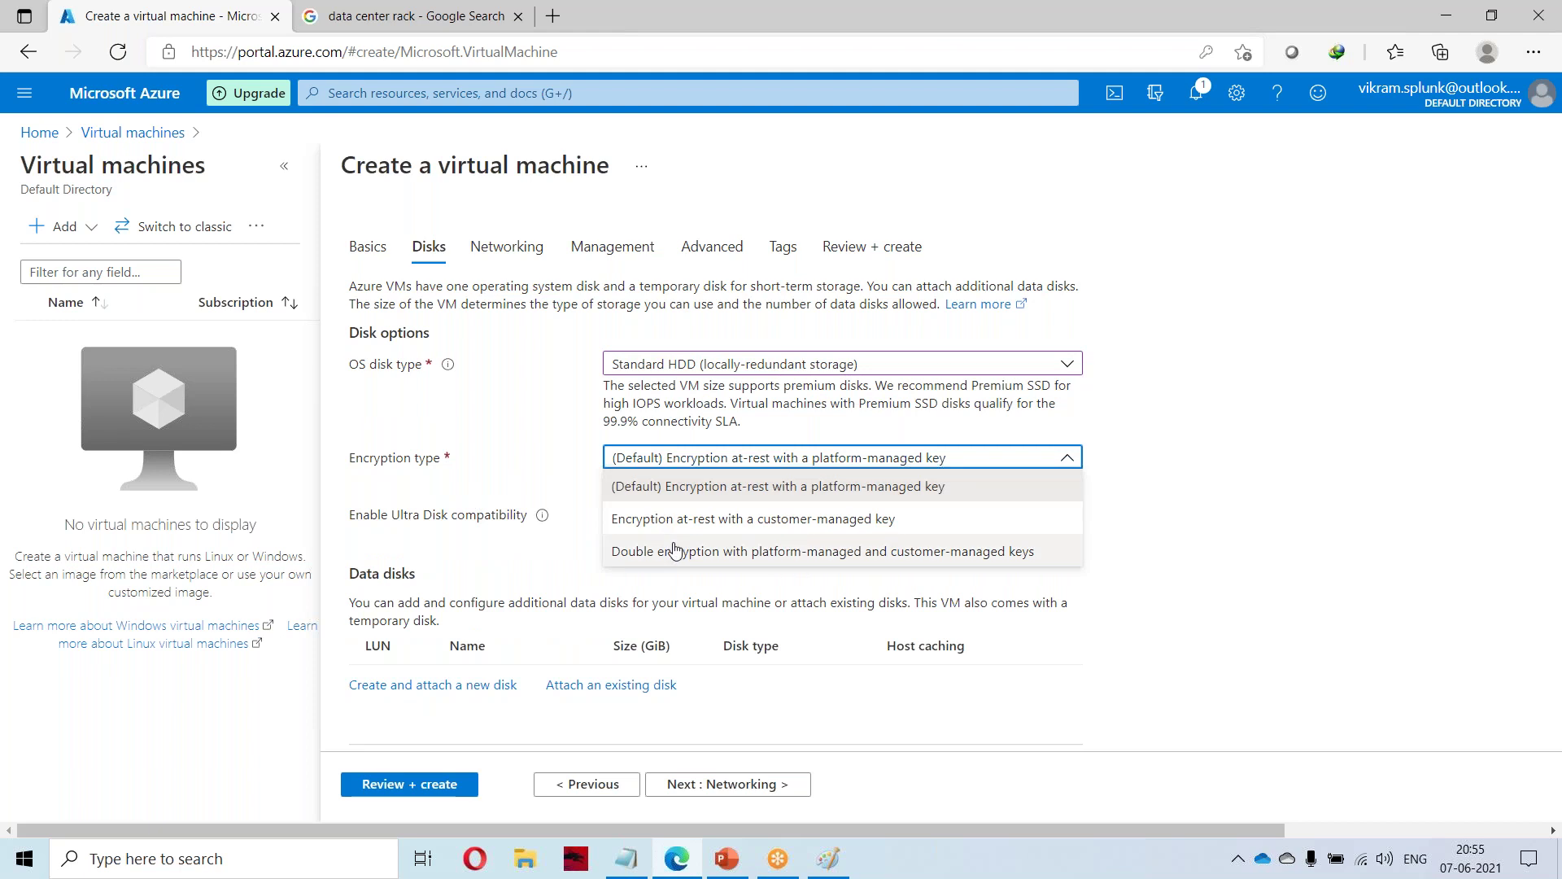
{"action": "left_click", "coordinate": [491, 467]}
{"action": "scroll", "coordinate": [504, 551], "scroll_direction": "down", "scroll_amount": 1}
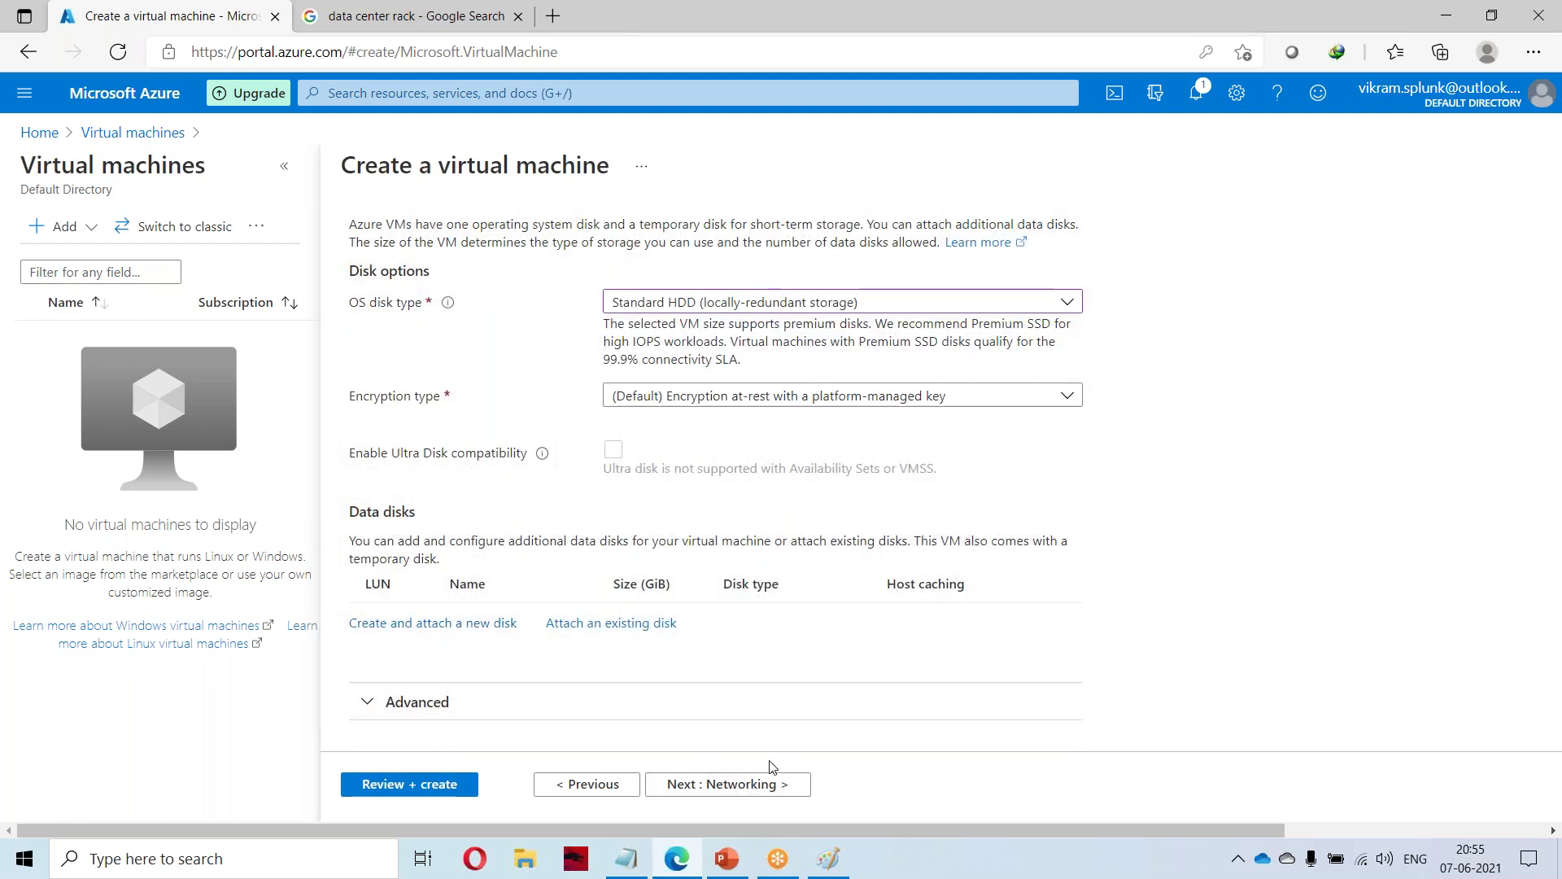
{"action": "left_click", "coordinate": [773, 785]}
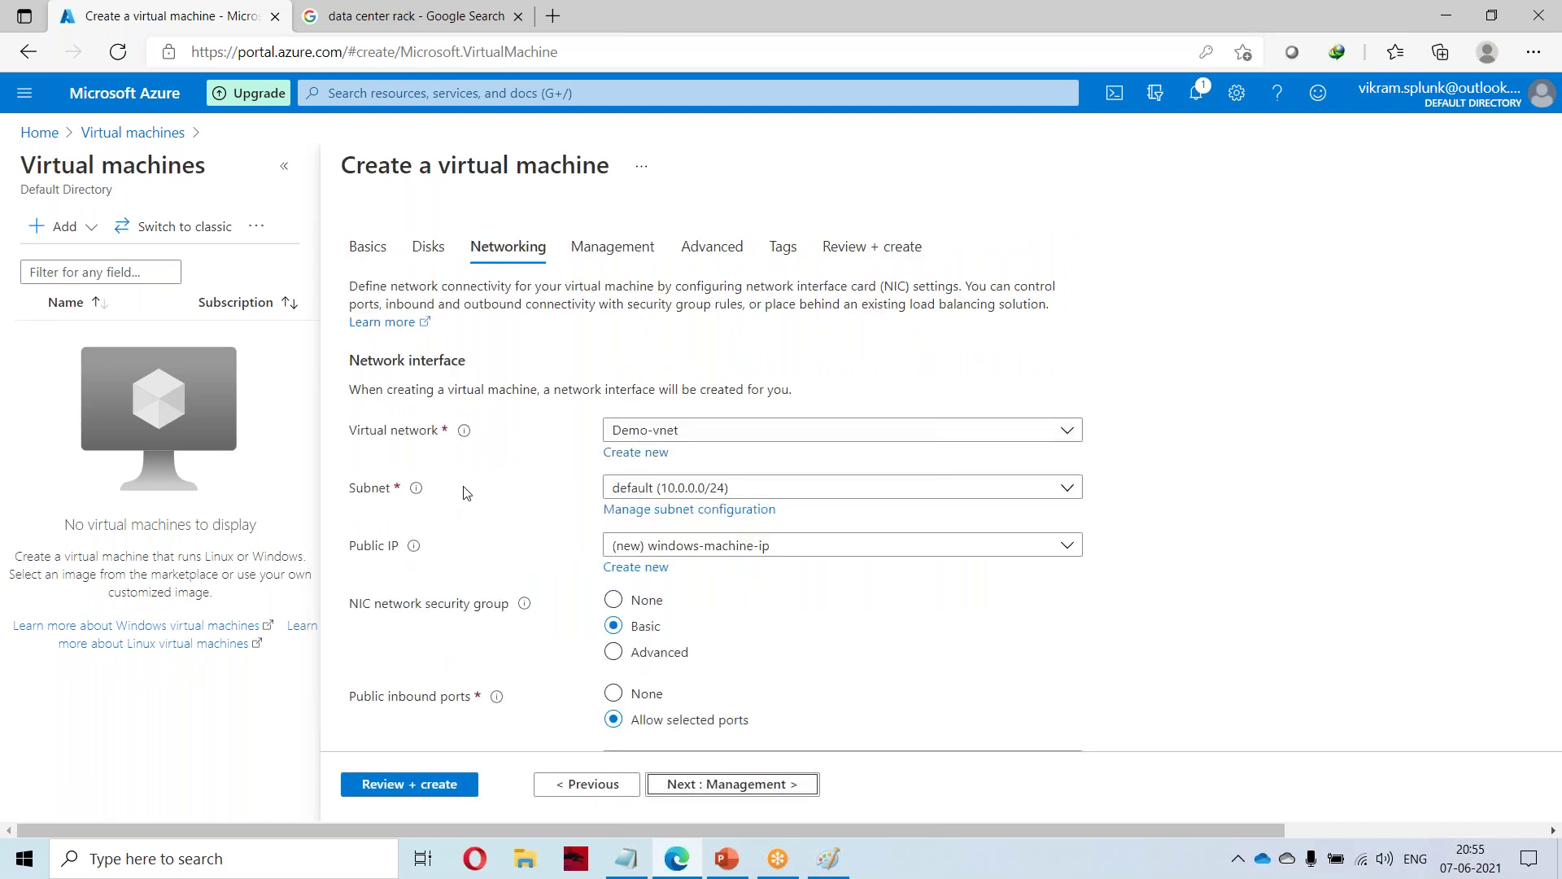
{"action": "scroll", "coordinate": [466, 492], "scroll_direction": "down", "scroll_amount": 1}
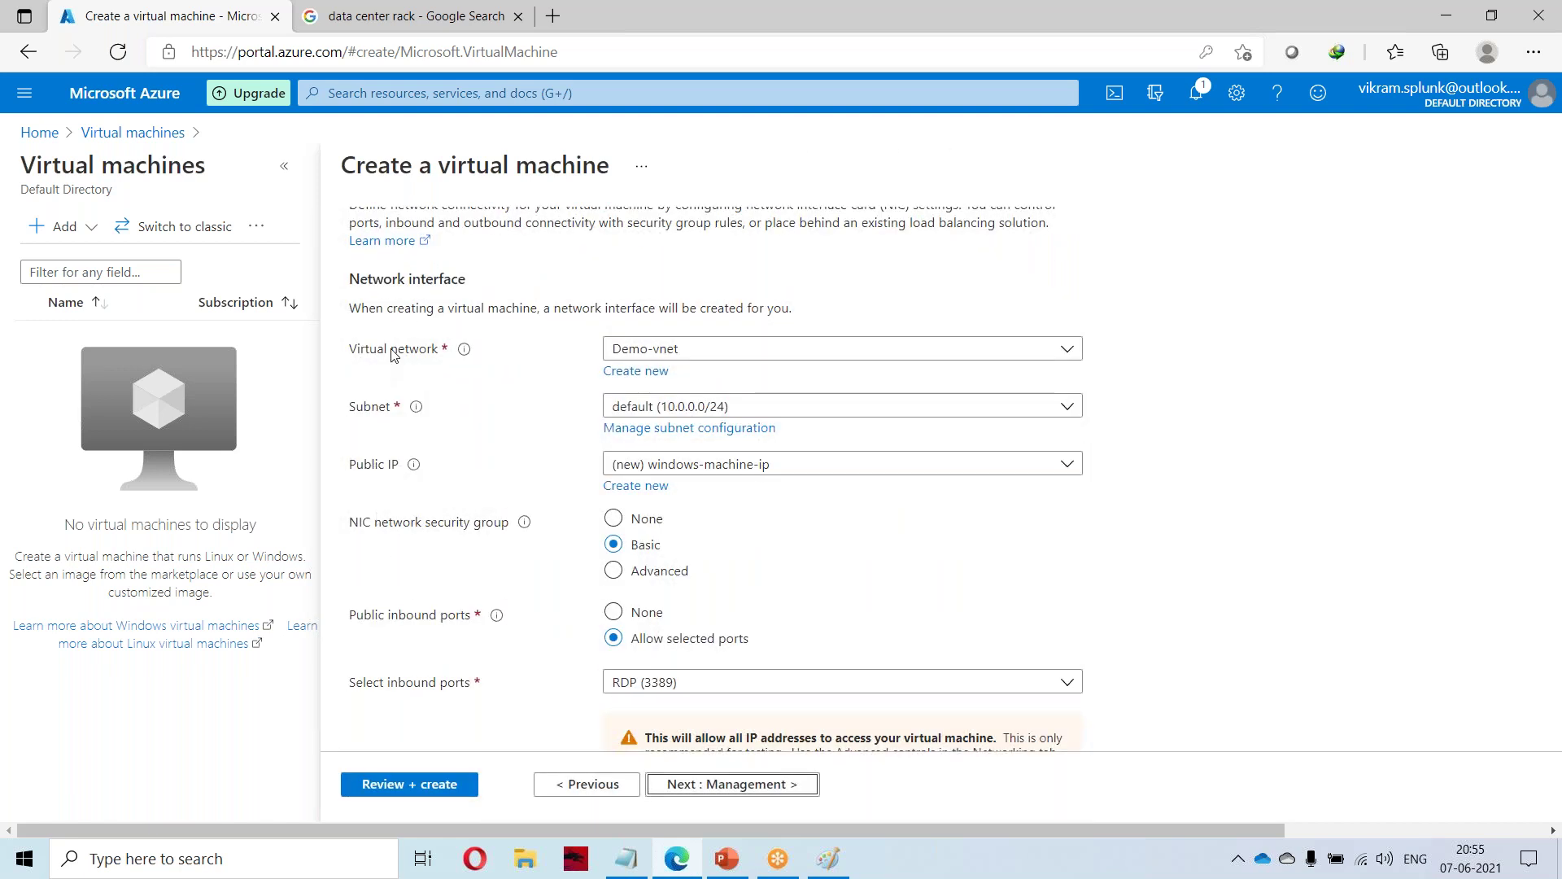
{"action": "left_click", "coordinate": [357, 353]}
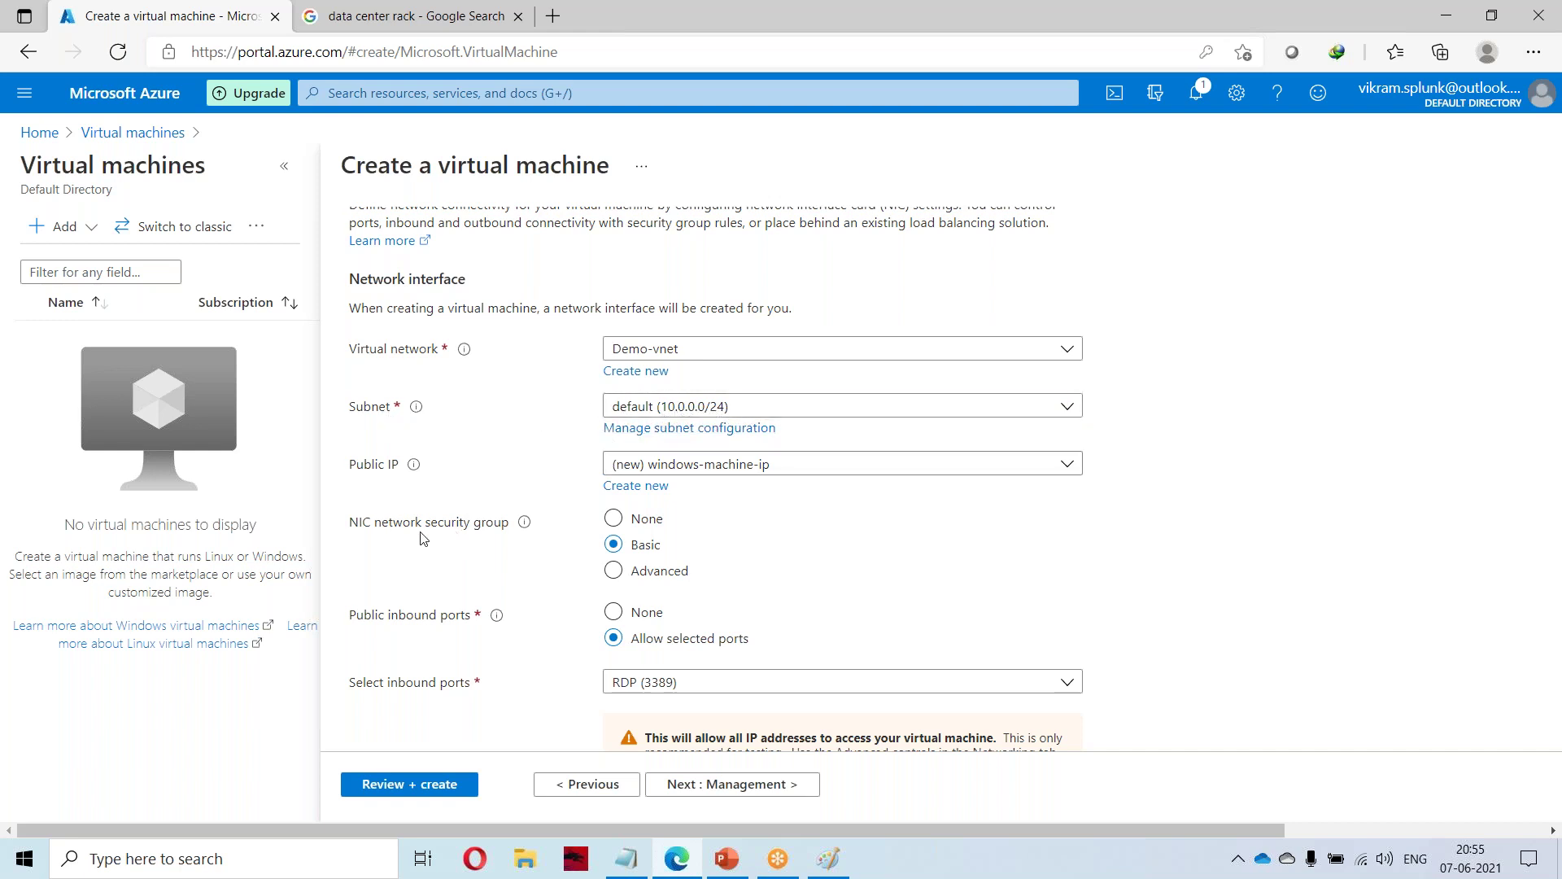
{"action": "left_click", "coordinate": [720, 470]}
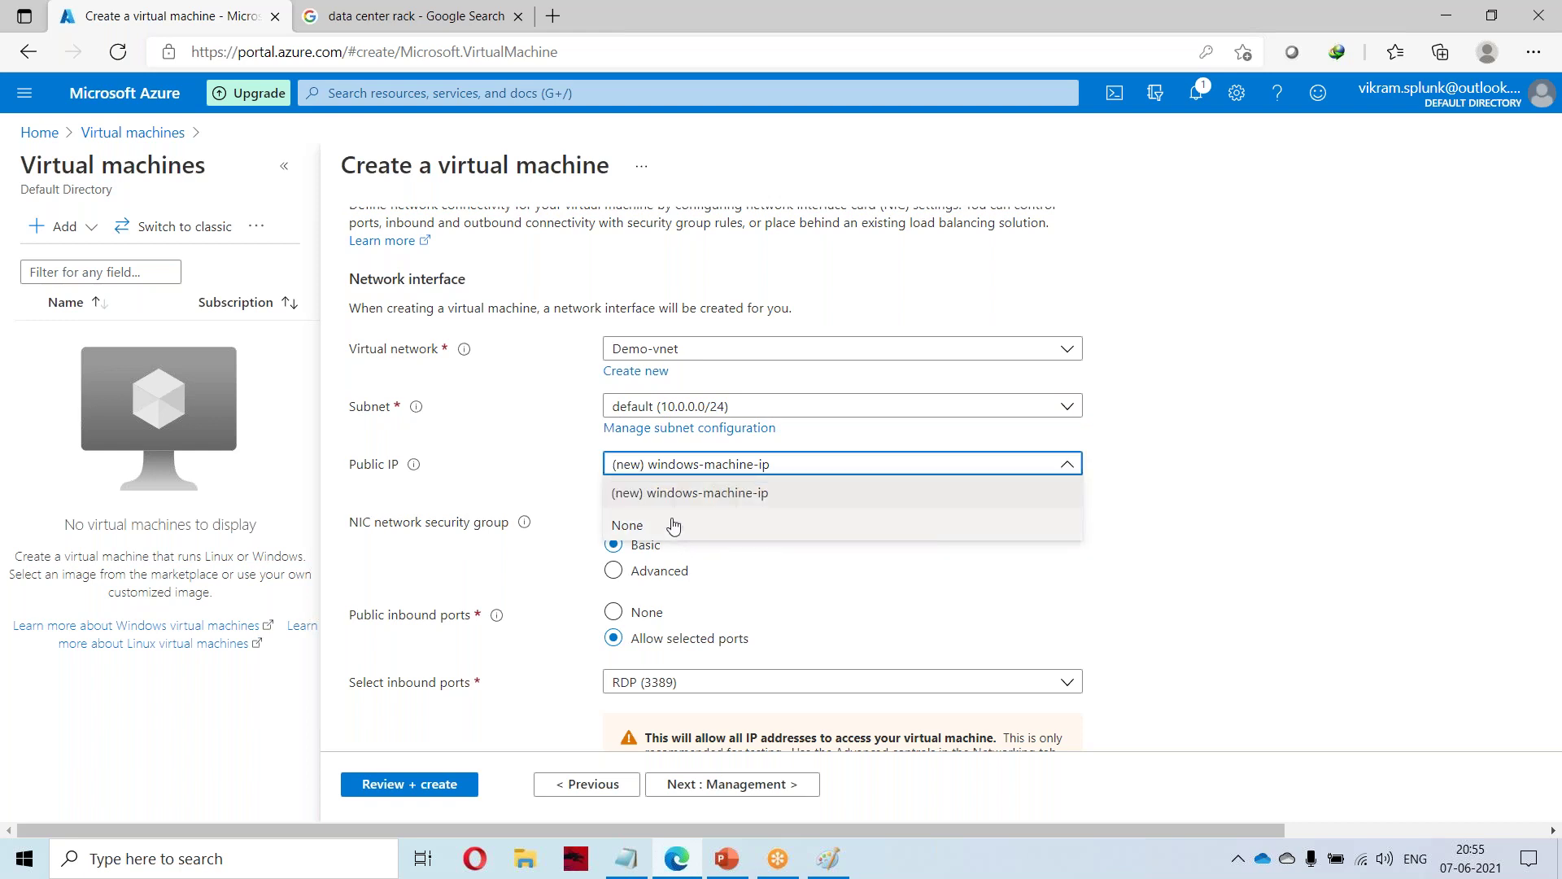
{"action": "left_click", "coordinate": [698, 494]}
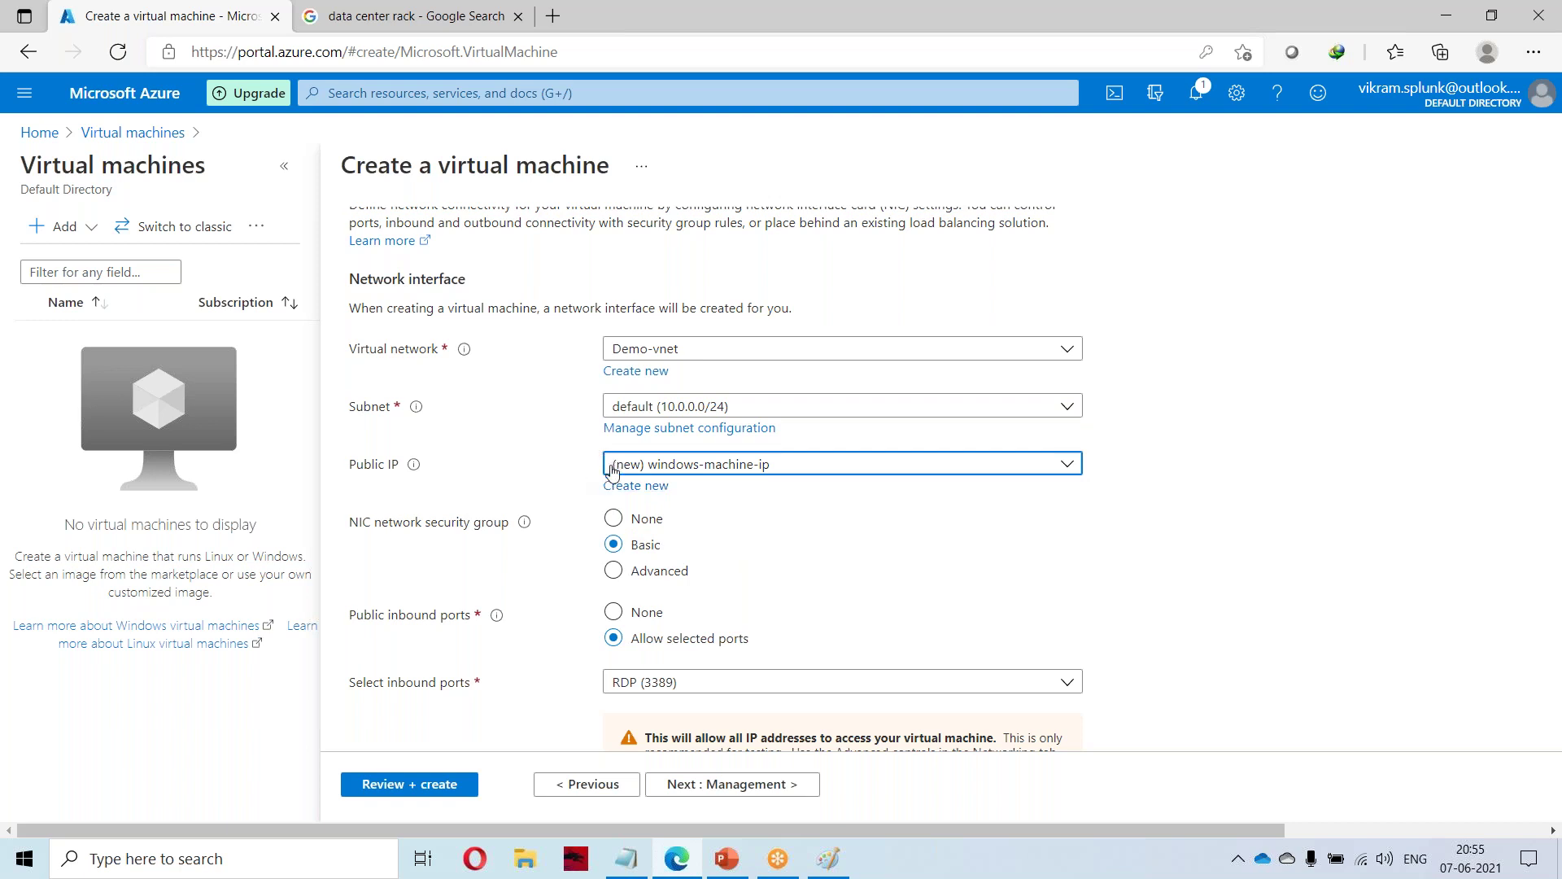
{"action": "scroll", "coordinate": [591, 570], "scroll_direction": "down", "scroll_amount": 2}
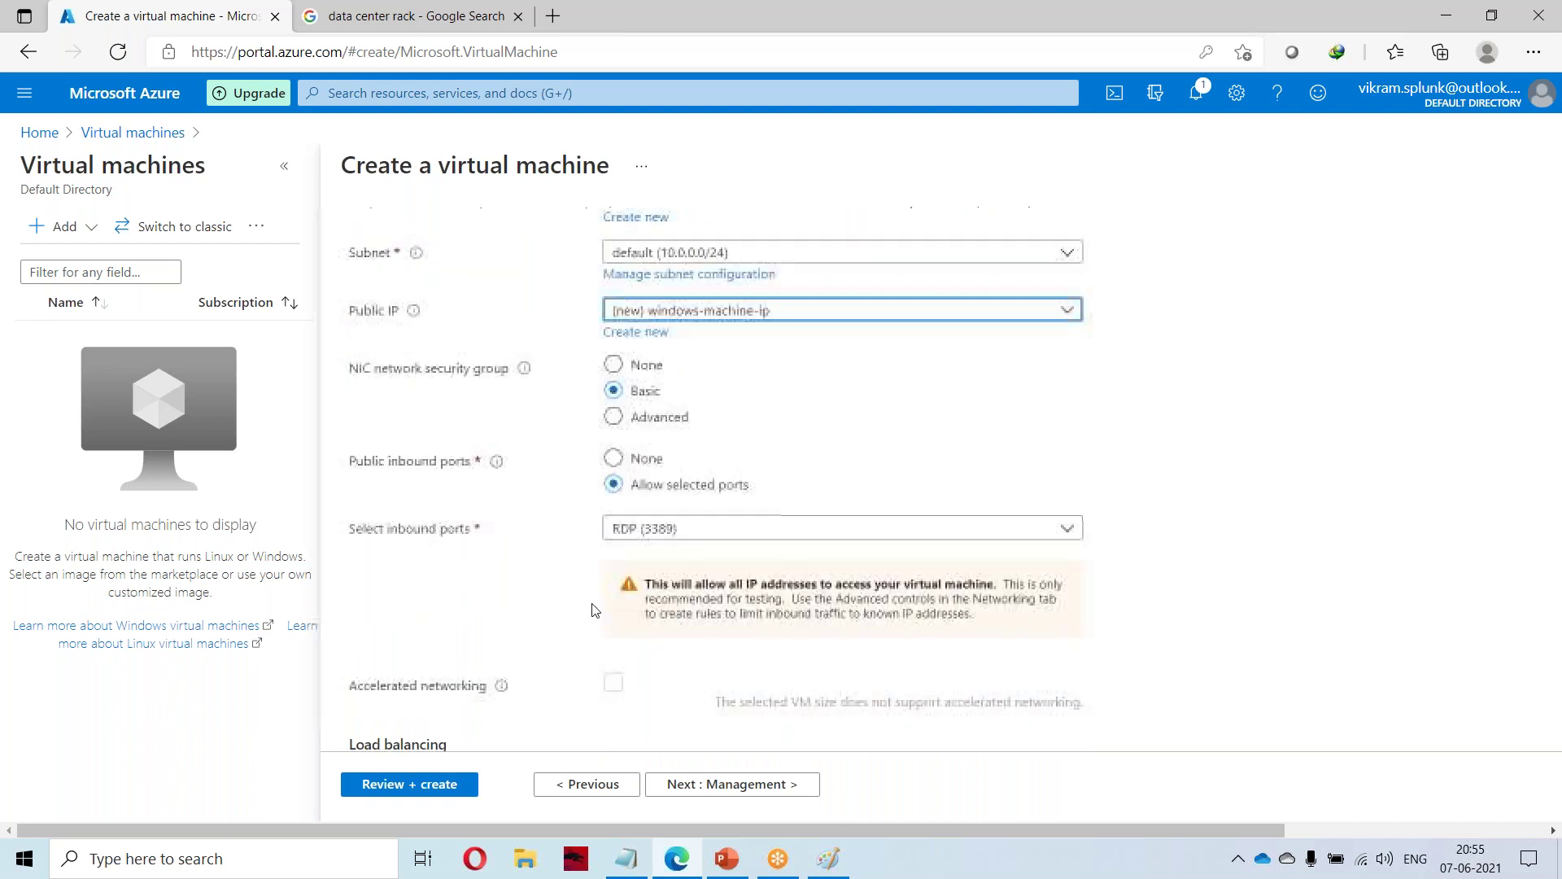
{"action": "scroll", "coordinate": [590, 505], "scroll_direction": "down", "scroll_amount": 2}
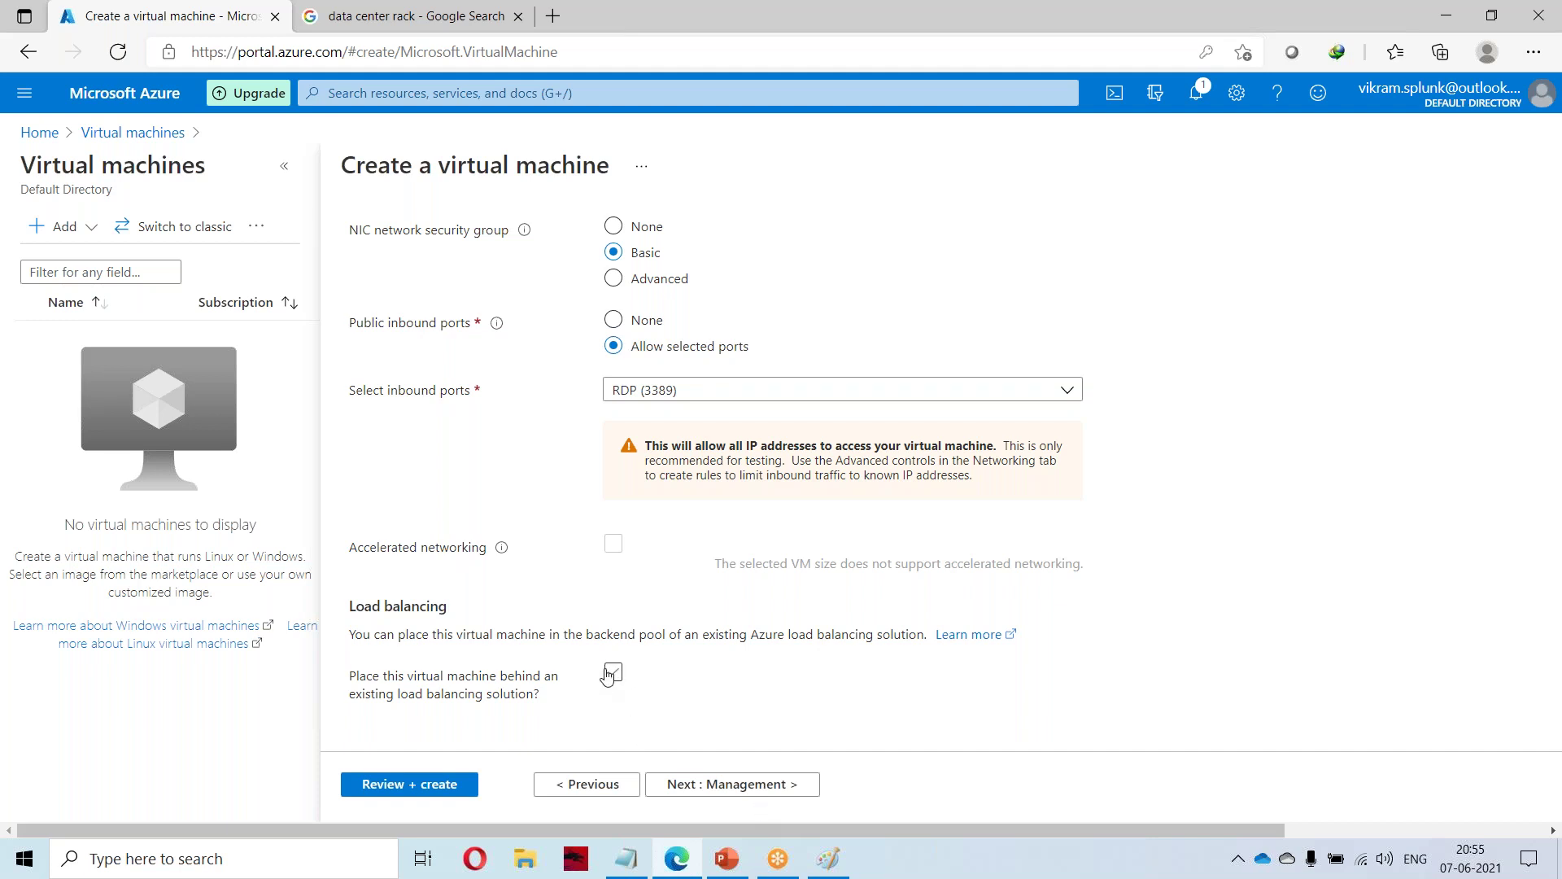
{"action": "left_click_drag", "start_coordinate": [435, 677], "coordinate": [544, 701]}
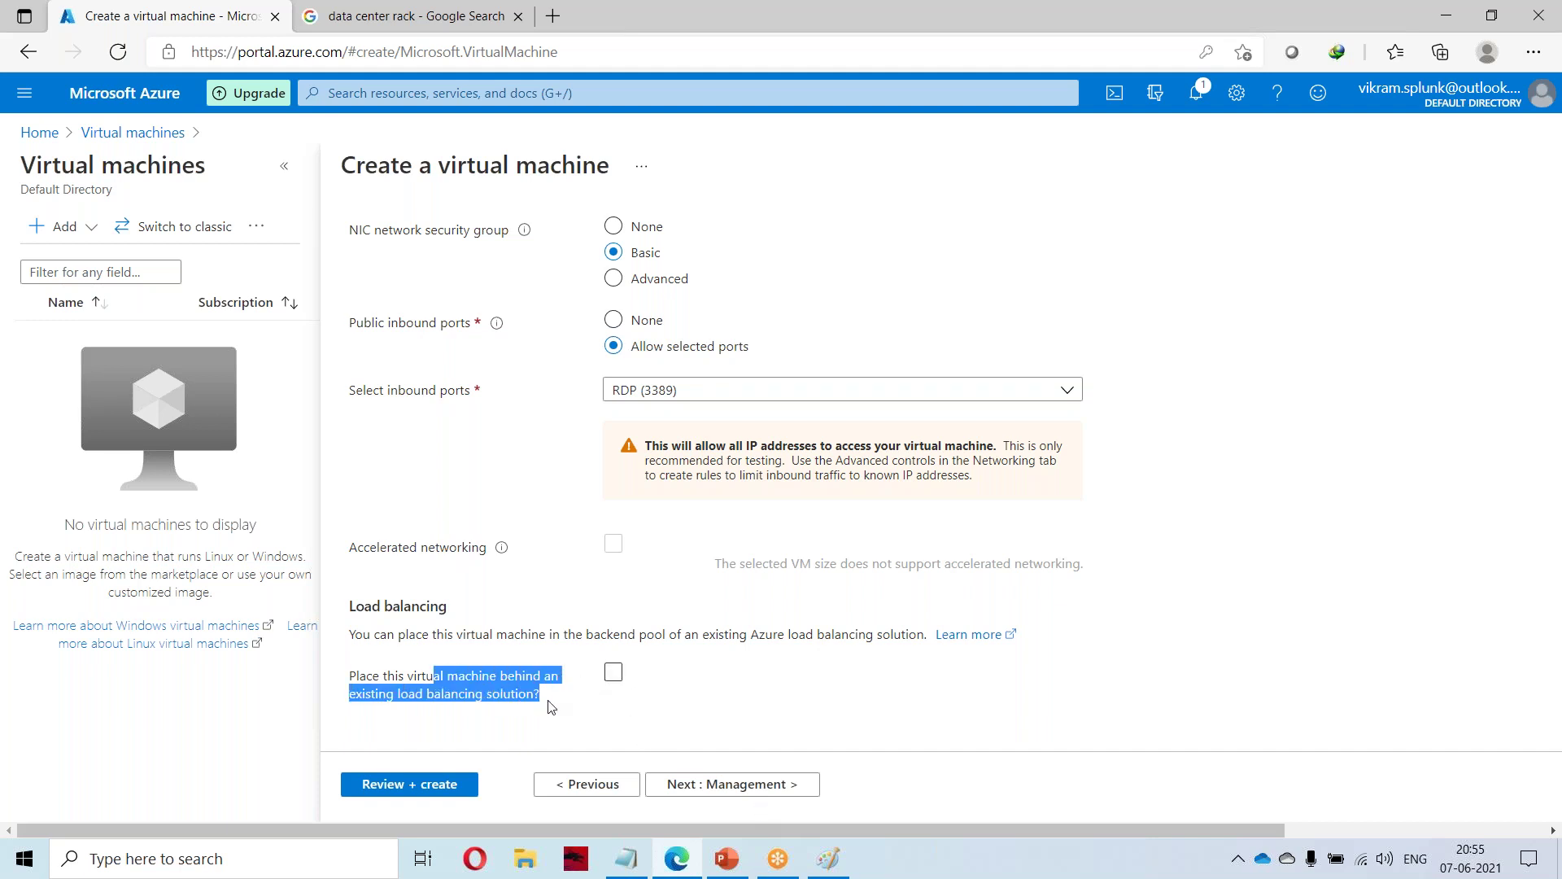
Disable boot diagnostics on the Management step, then advance through Advanced to Tags.
{"action": "left_click", "coordinate": [770, 786]}
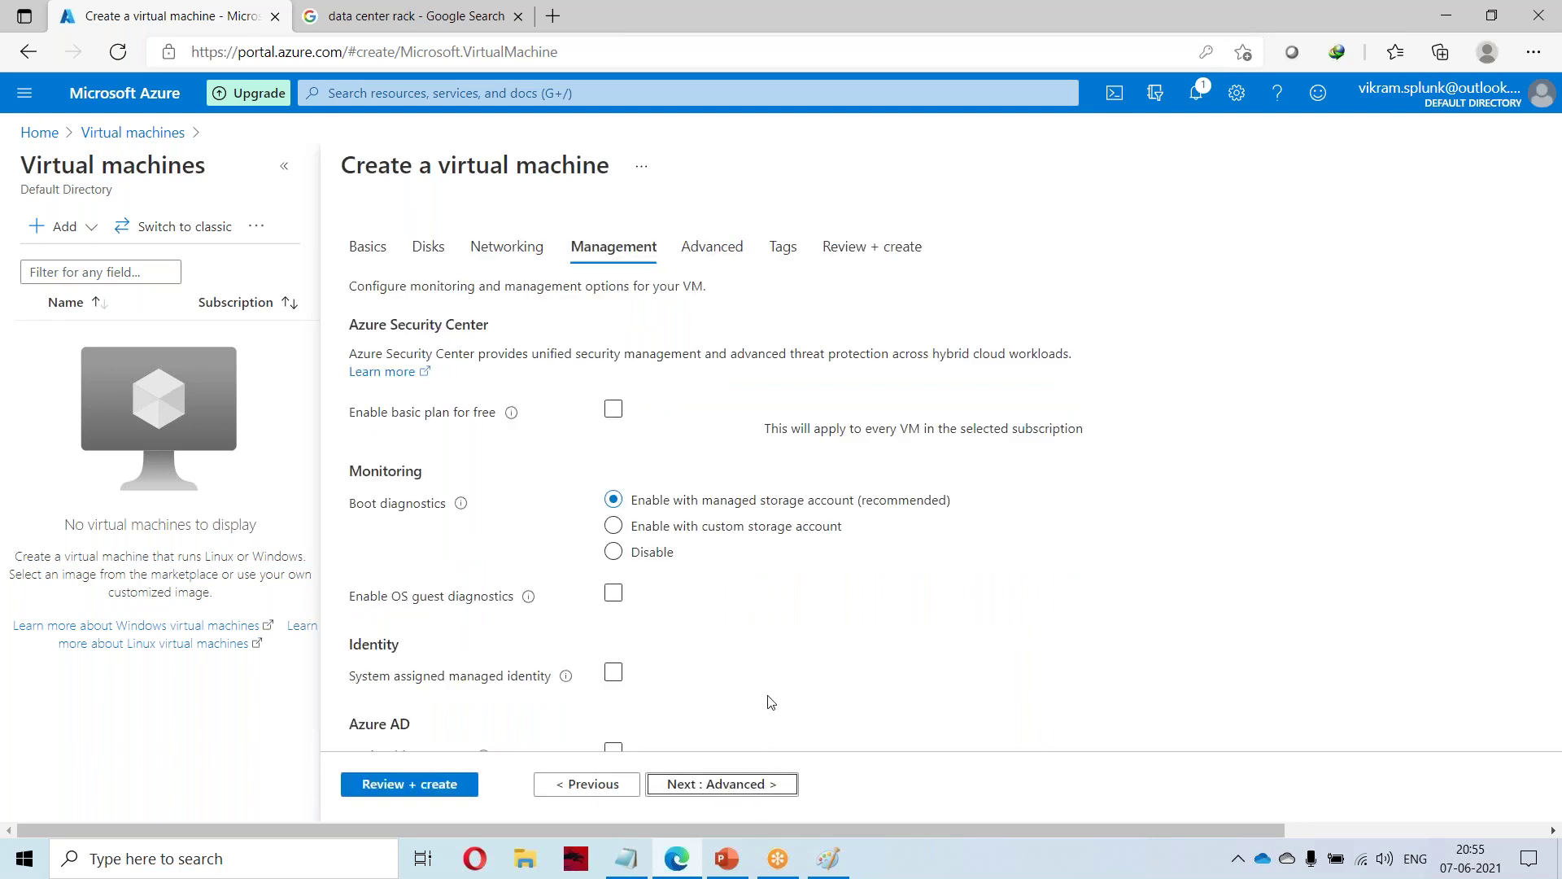
{"action": "scroll", "coordinate": [472, 533], "scroll_direction": "down", "scroll_amount": 1}
{"action": "scroll", "coordinate": [472, 533], "scroll_direction": "down", "scroll_amount": 7}
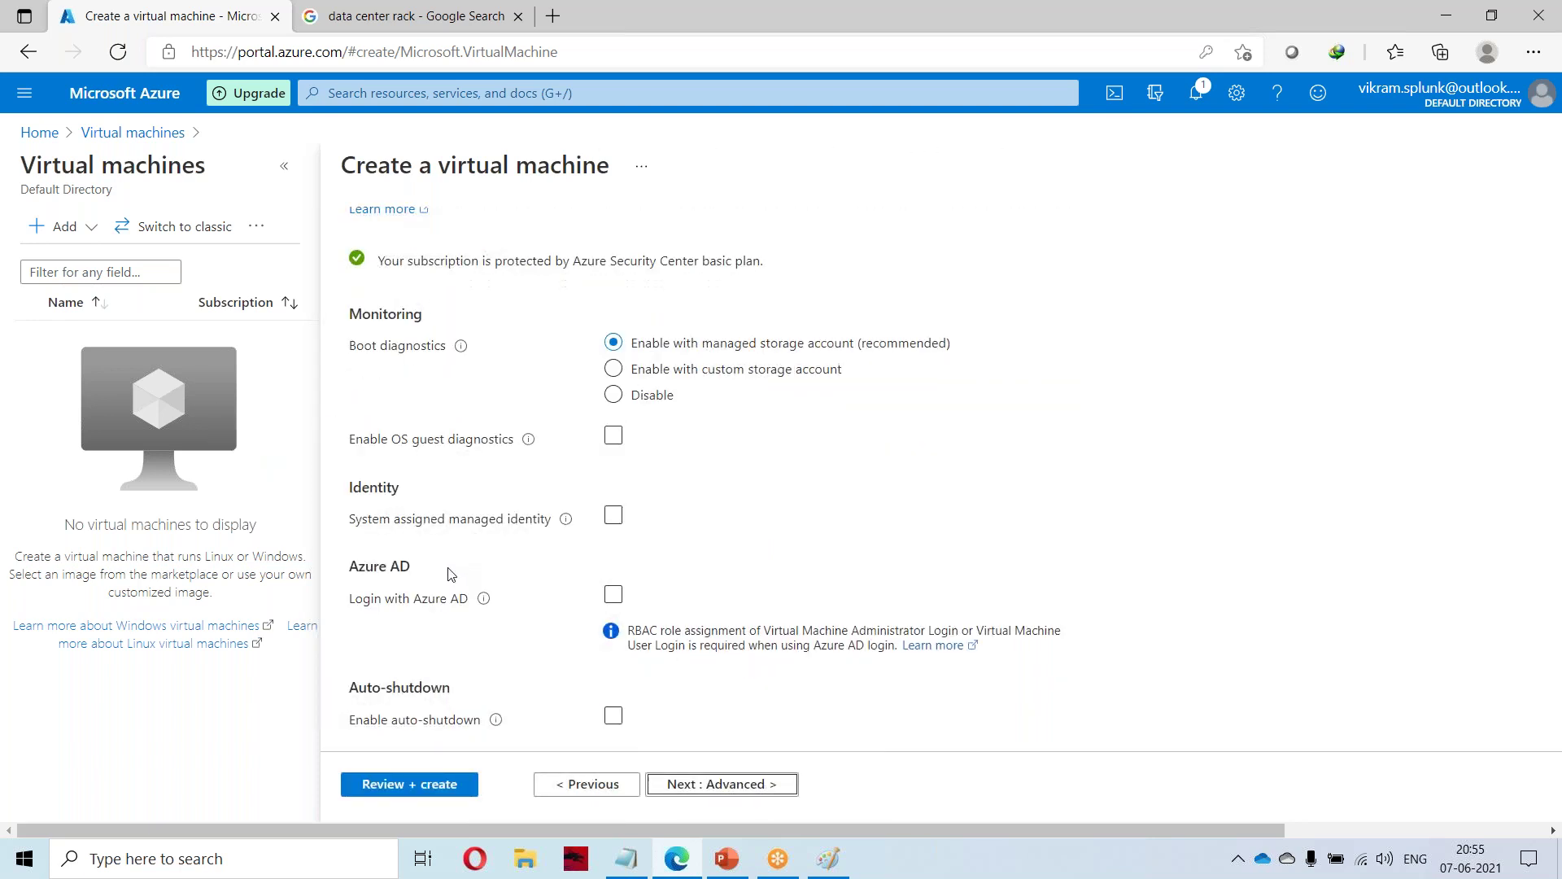
{"action": "scroll", "coordinate": [634, 708], "scroll_direction": "up", "scroll_amount": 6}
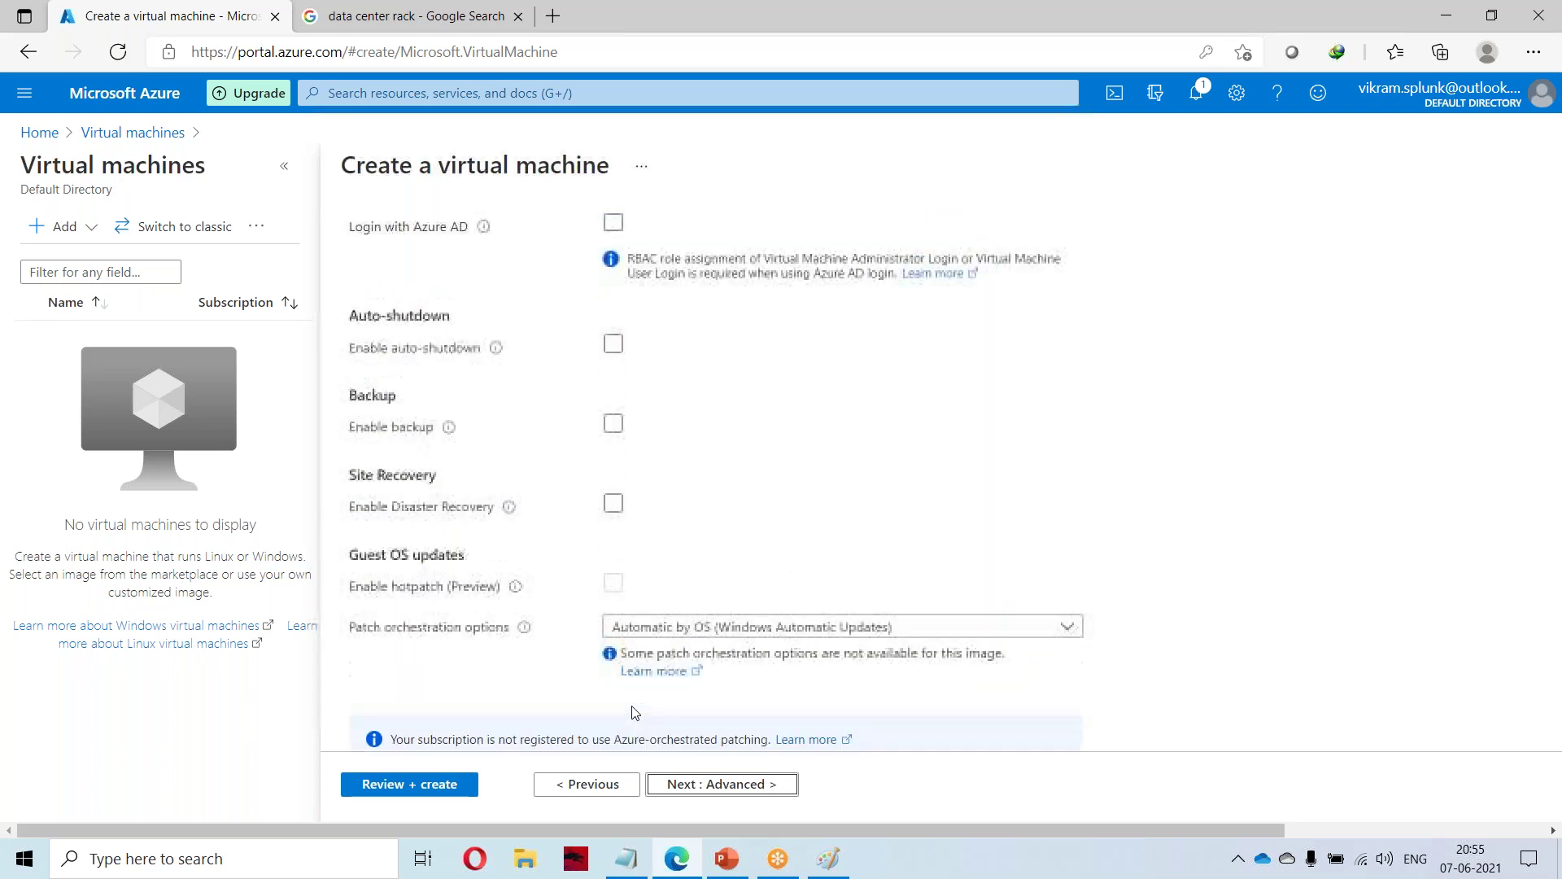
{"action": "left_click", "coordinate": [613, 461]}
{"action": "scroll", "coordinate": [675, 618], "scroll_direction": "down", "scroll_amount": 5}
{"action": "left_click", "coordinate": [755, 785]}
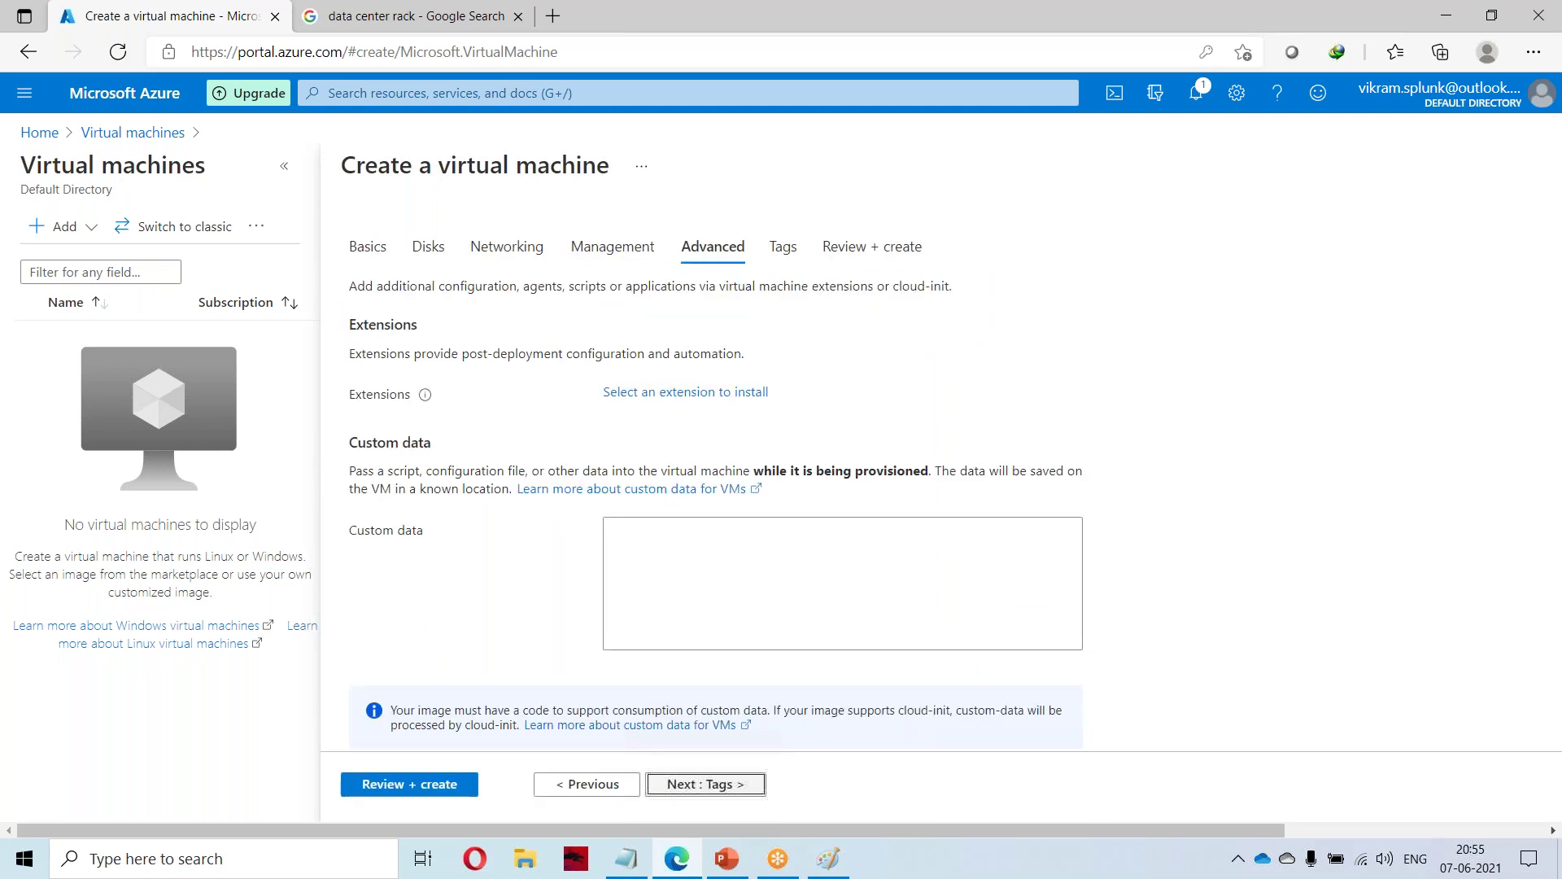
{"action": "scroll", "coordinate": [704, 489], "scroll_direction": "down", "scroll_amount": 15}
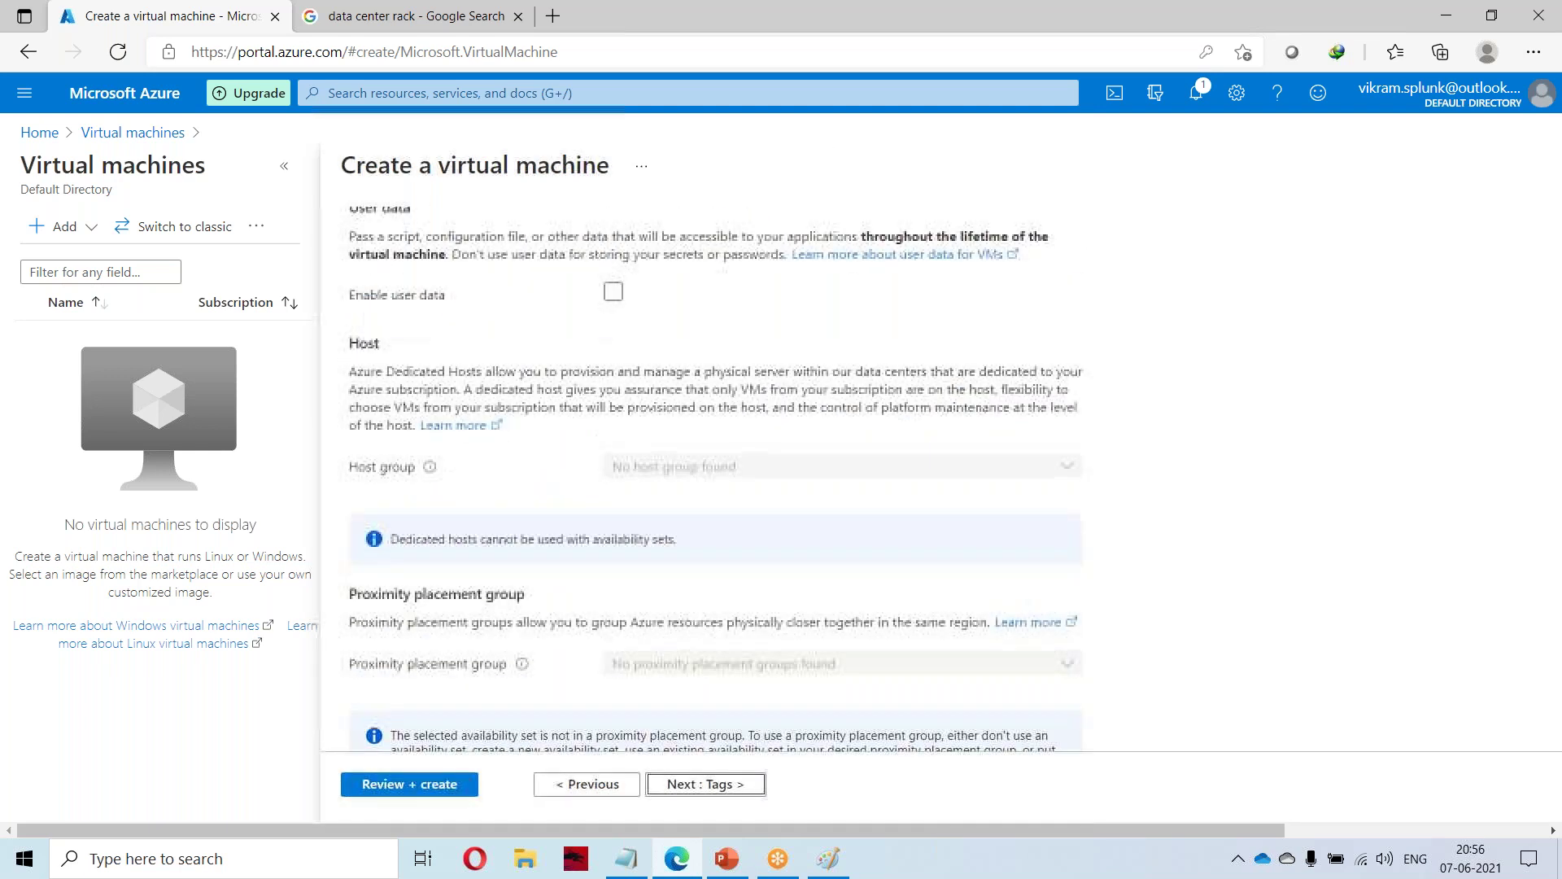
{"action": "left_click", "coordinate": [700, 799]}
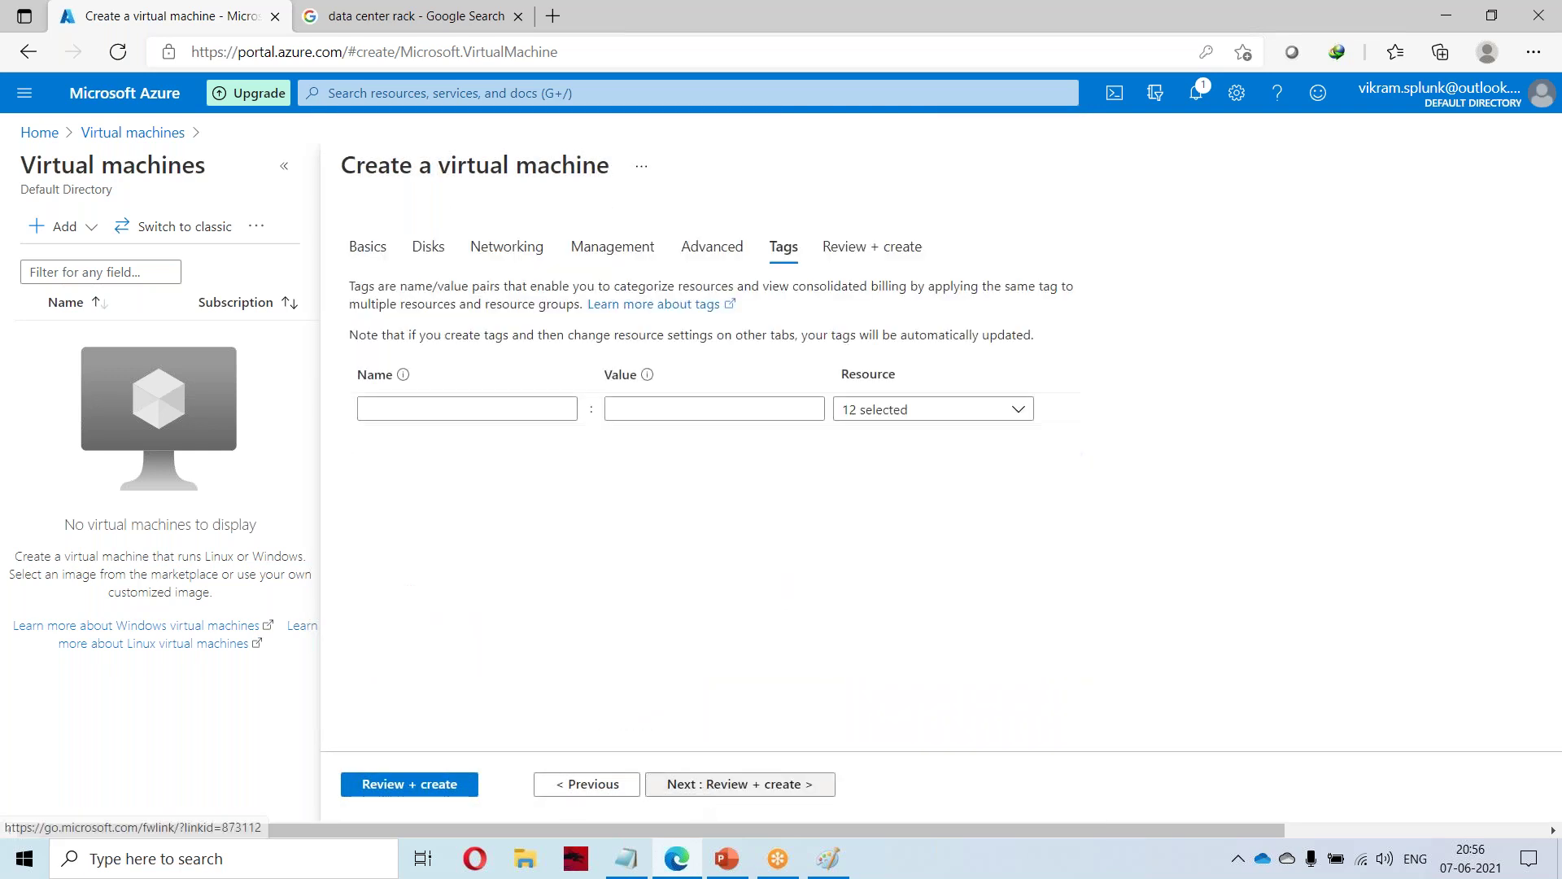
Go to Review + create to validate and create the windows-machine VM.
{"action": "left_click", "coordinate": [760, 785]}
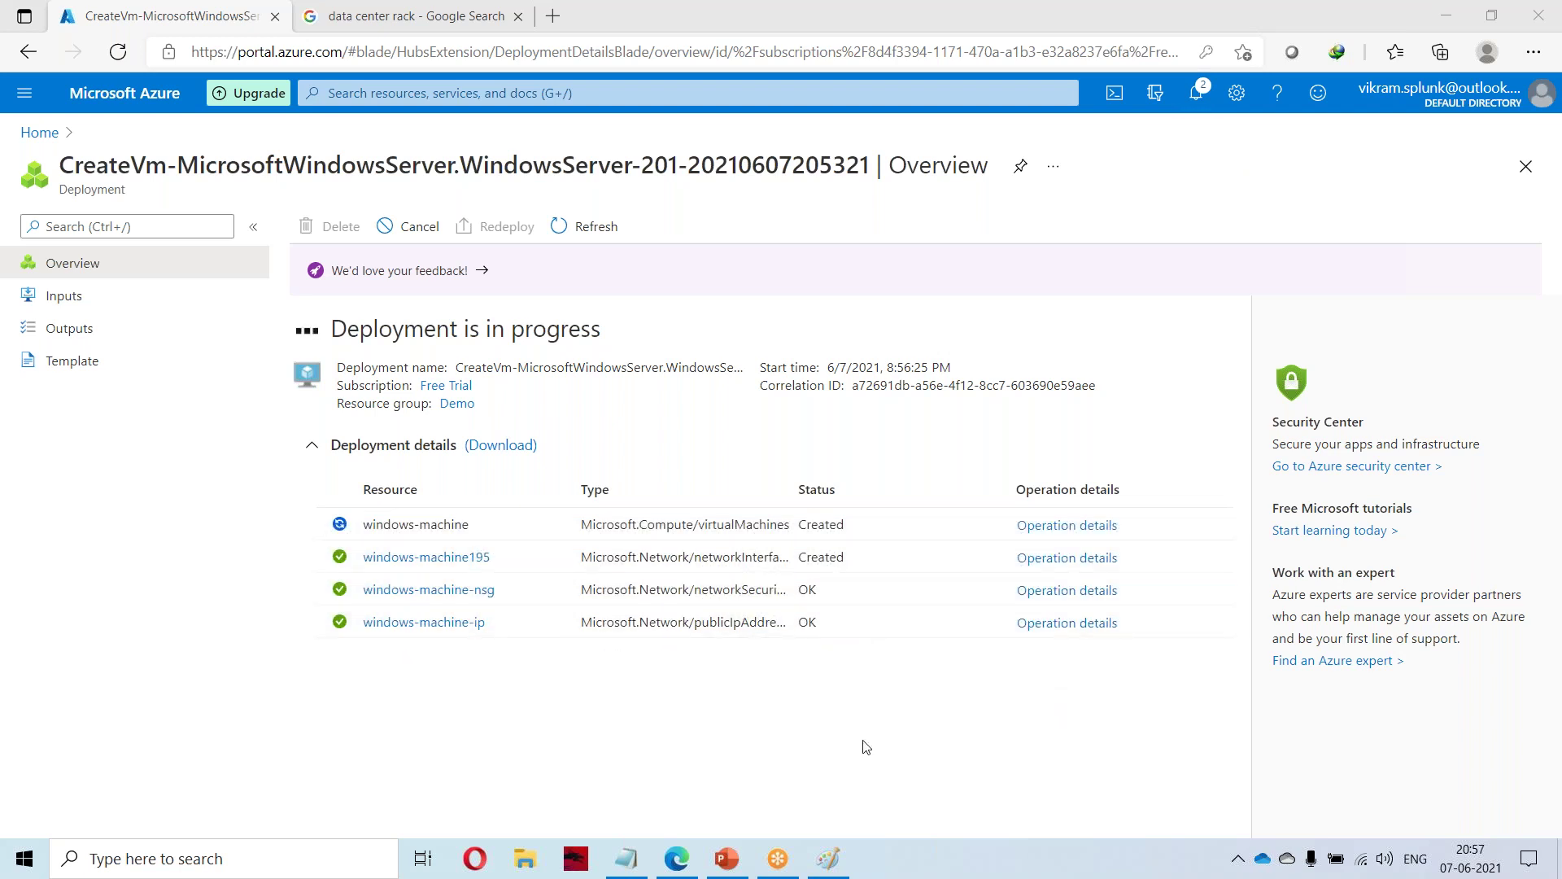
Wait for the deployment to finish, then open the windows-machine VM.
{"action": "mouse_move", "coordinate": [706, 863]}
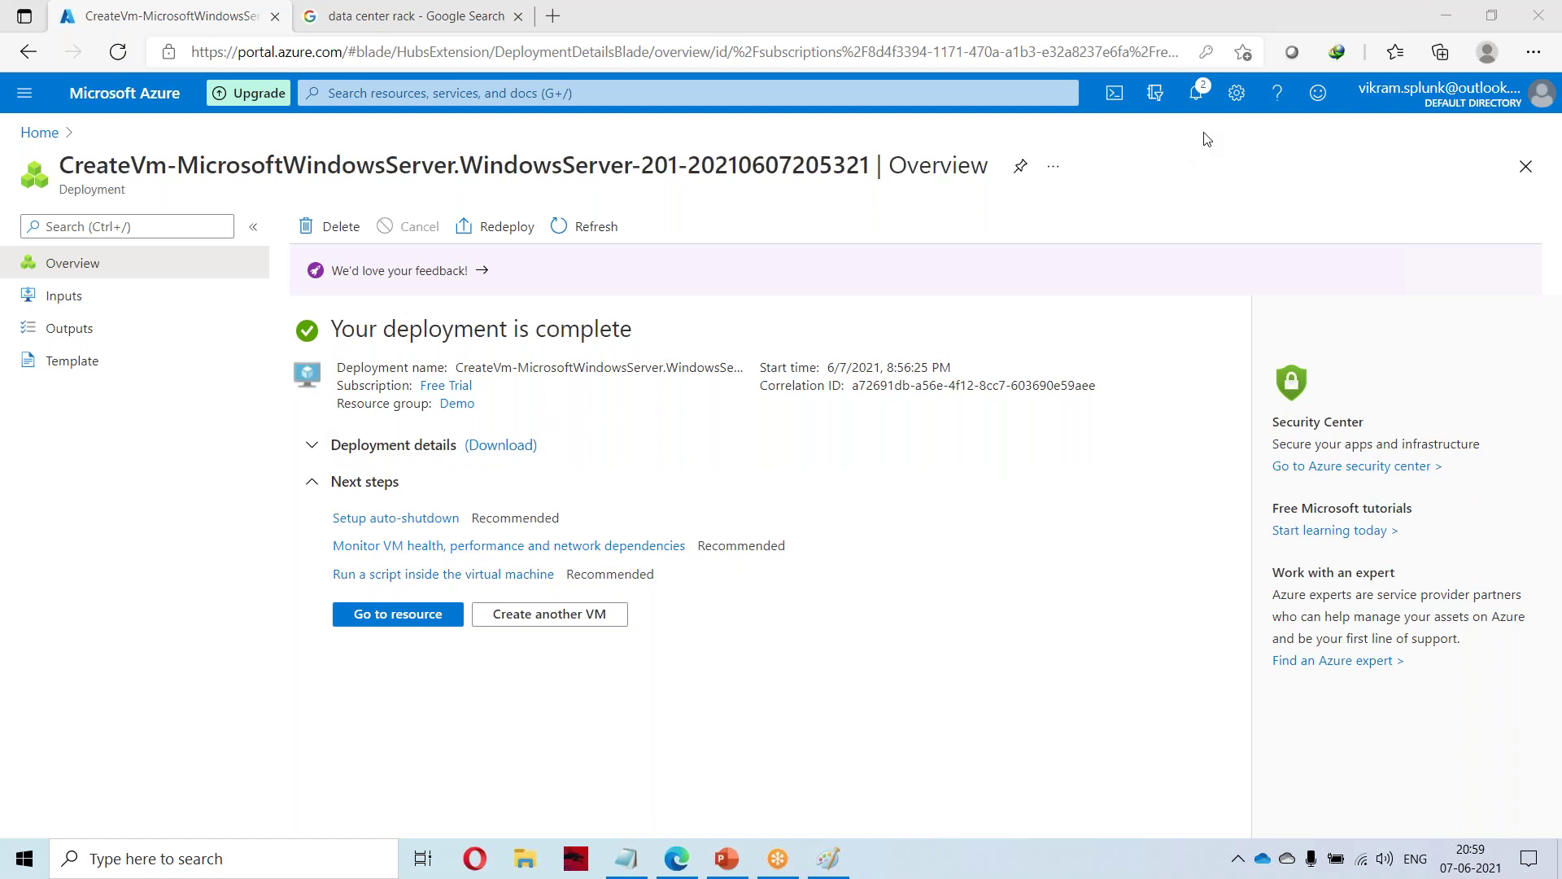
{"action": "left_click", "coordinate": [364, 616]}
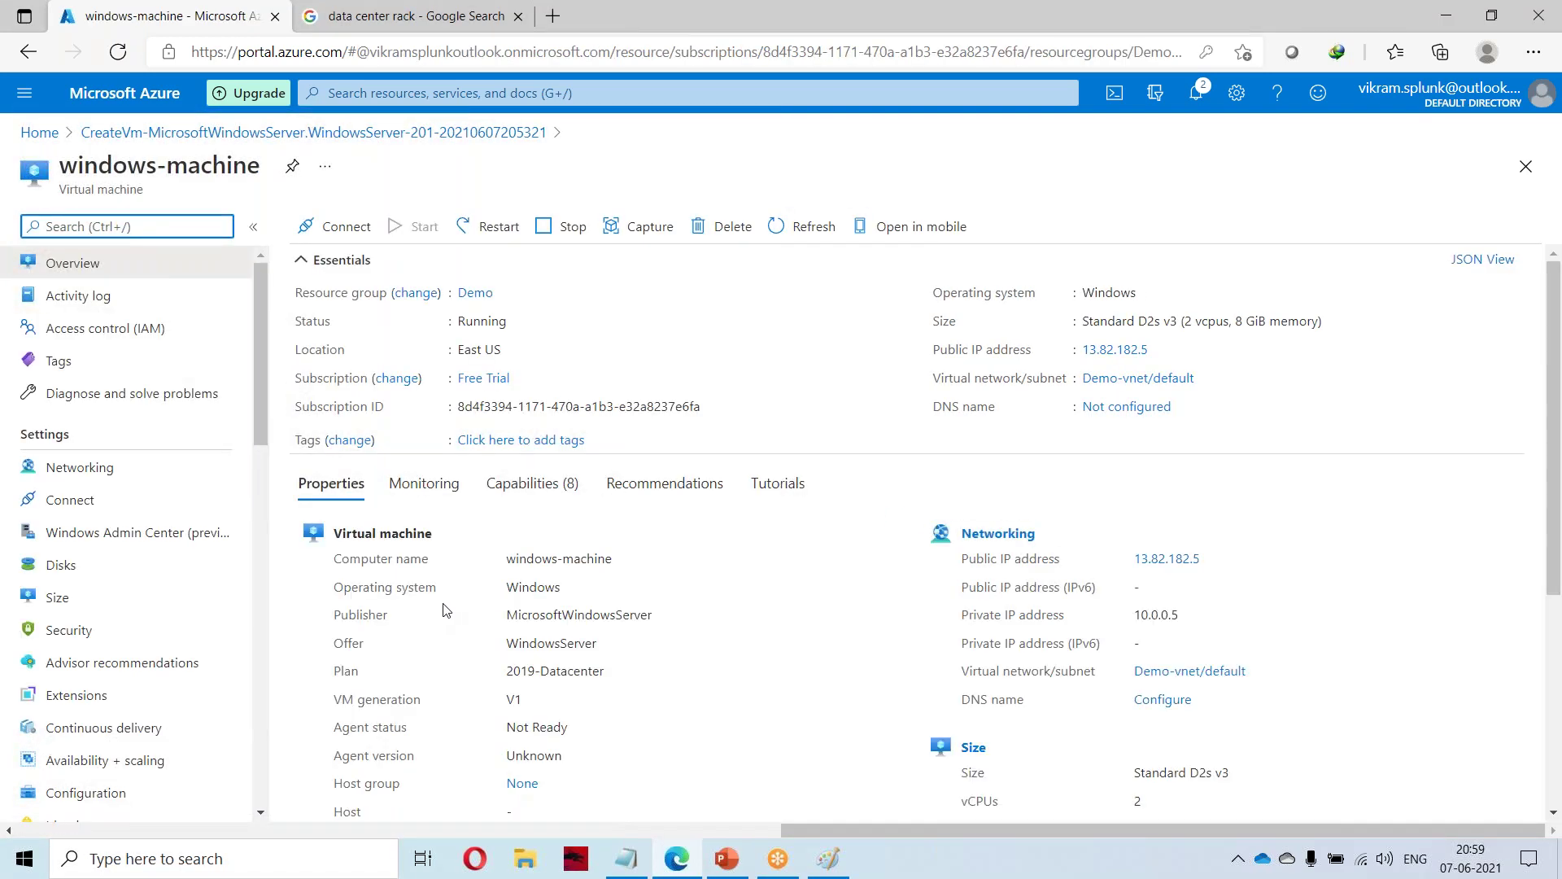
Download windows-machine.rdp via Connect > RDP and open it to connect to 13.82.182.5.
{"action": "left_click", "coordinate": [339, 235]}
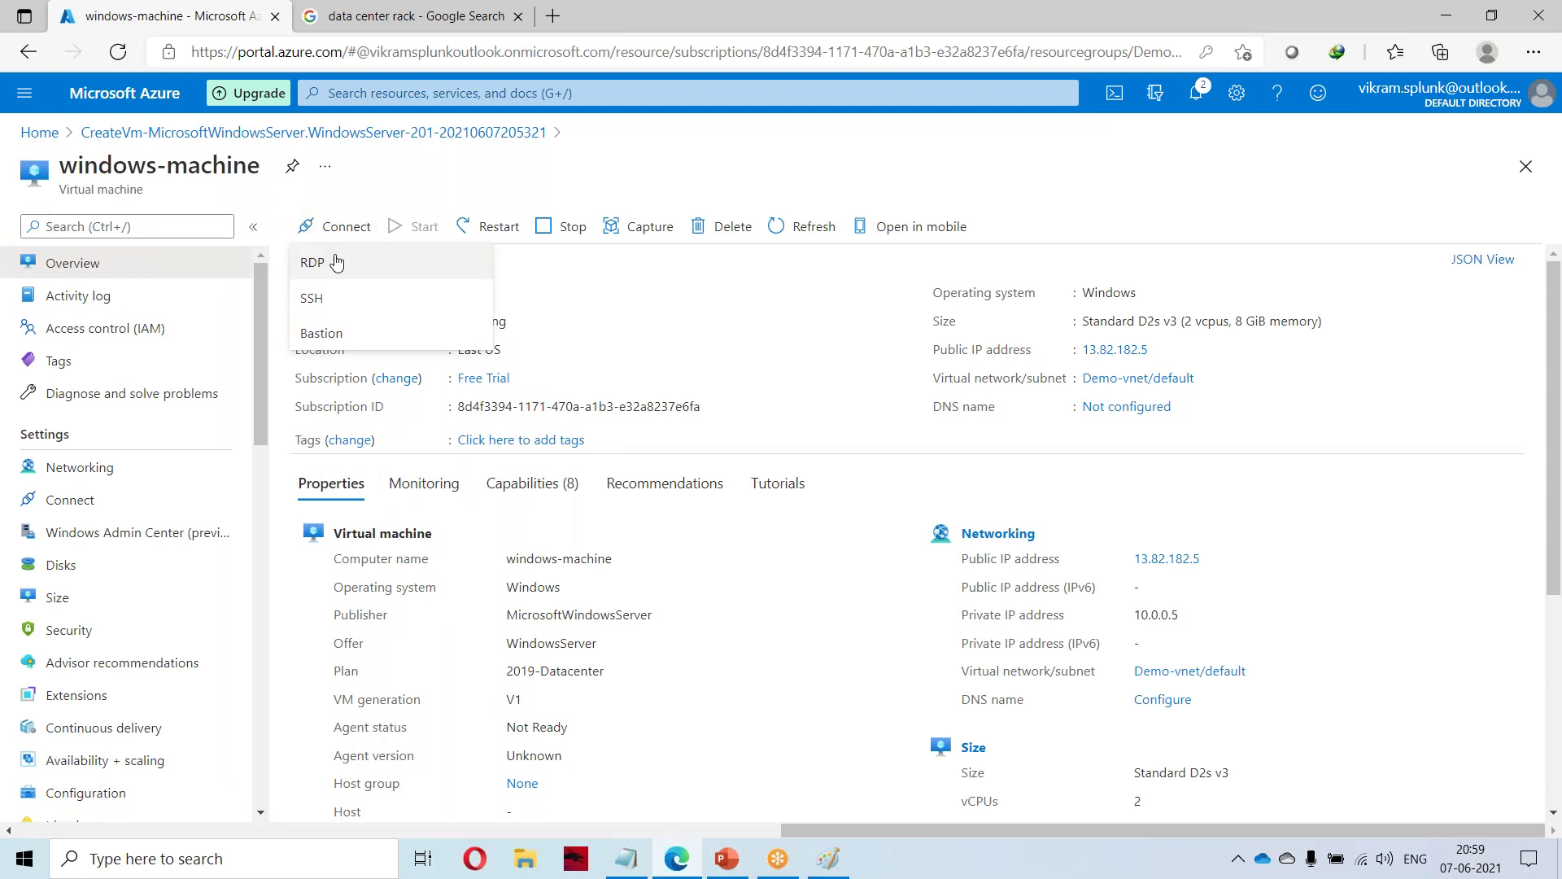
{"action": "left_click", "coordinate": [354, 265]}
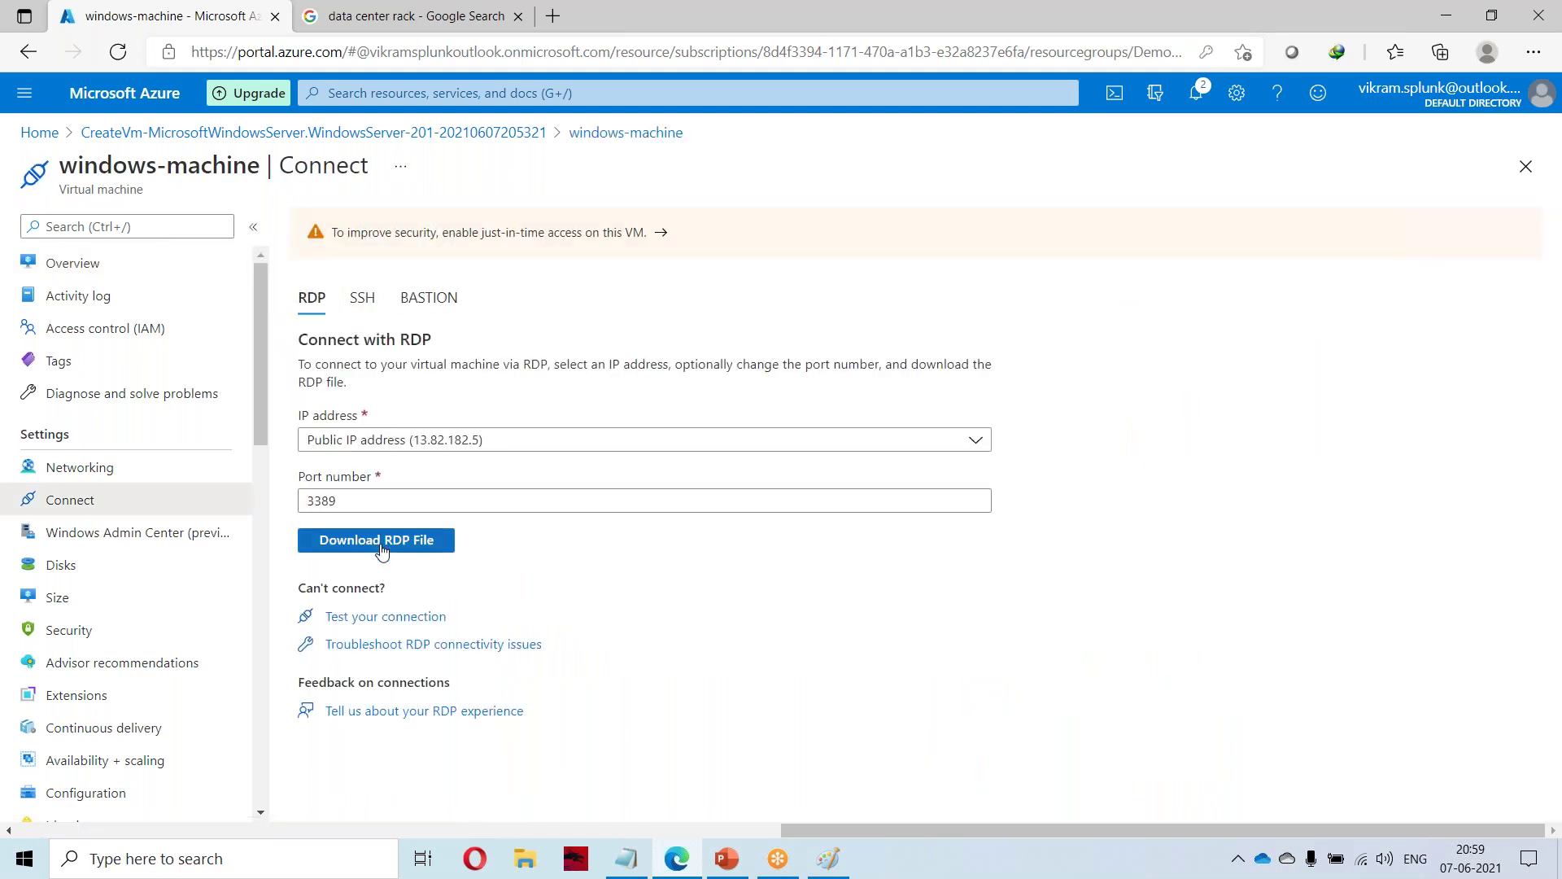
{"action": "left_click", "coordinate": [383, 545]}
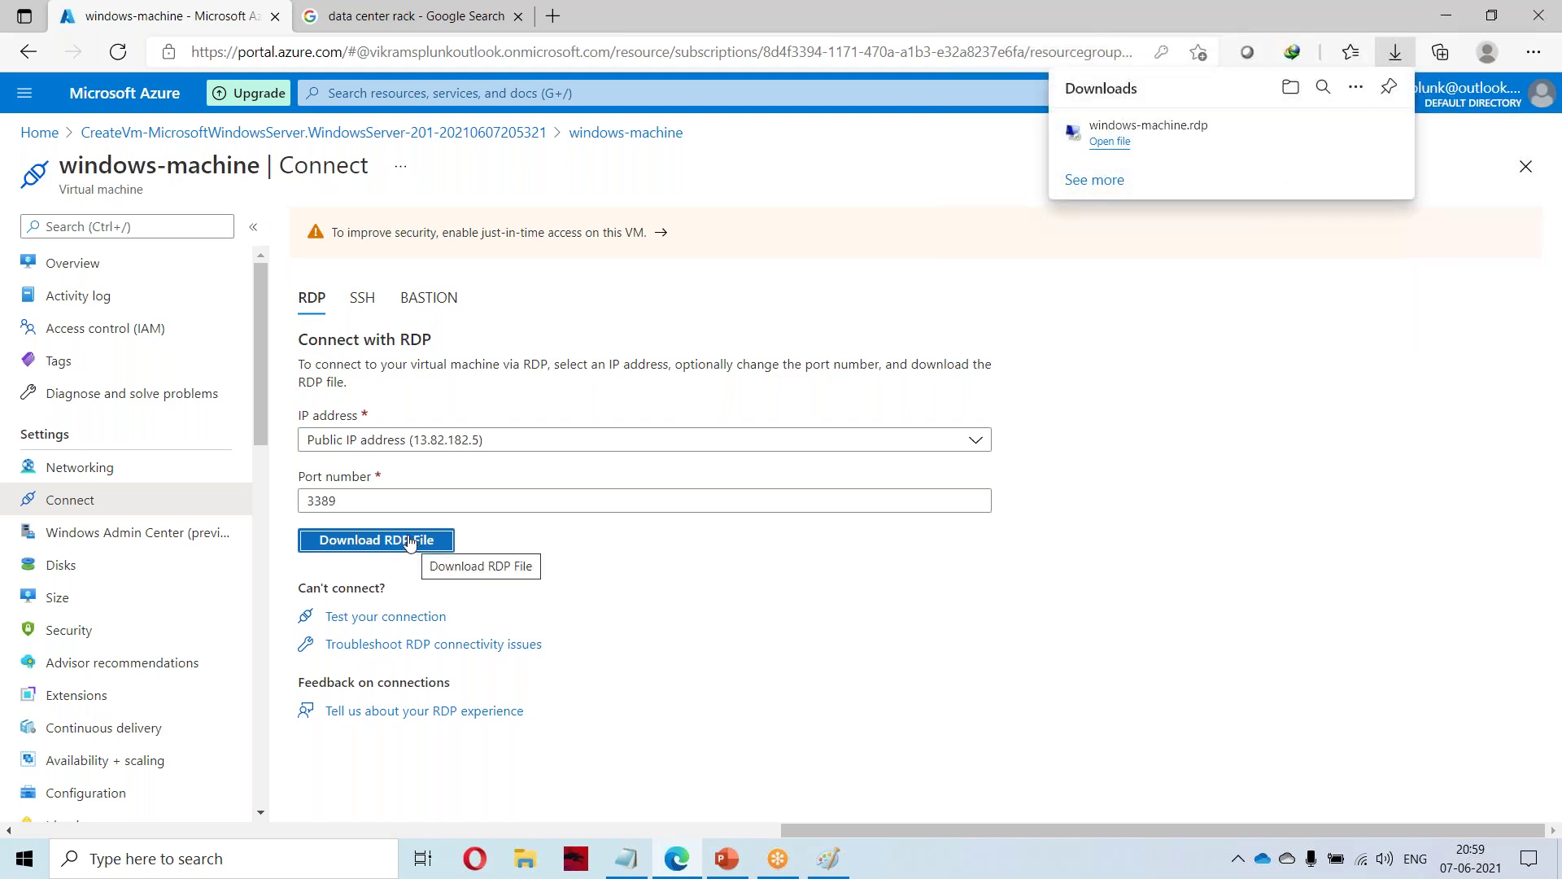
{"action": "left_click", "coordinate": [1112, 142]}
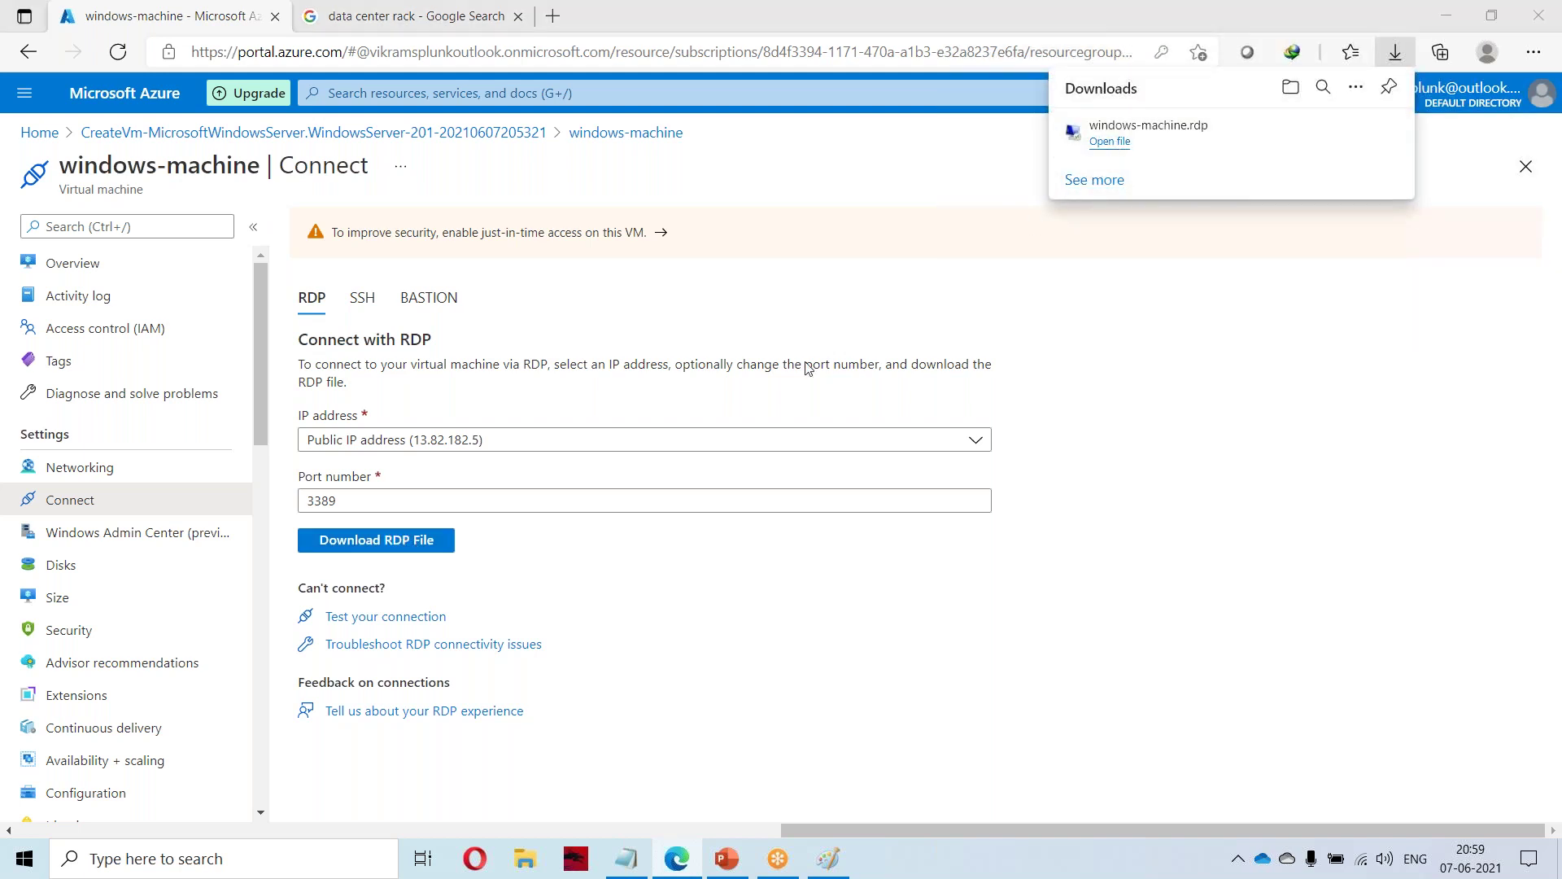
{"action": "left_click", "coordinate": [931, 538]}
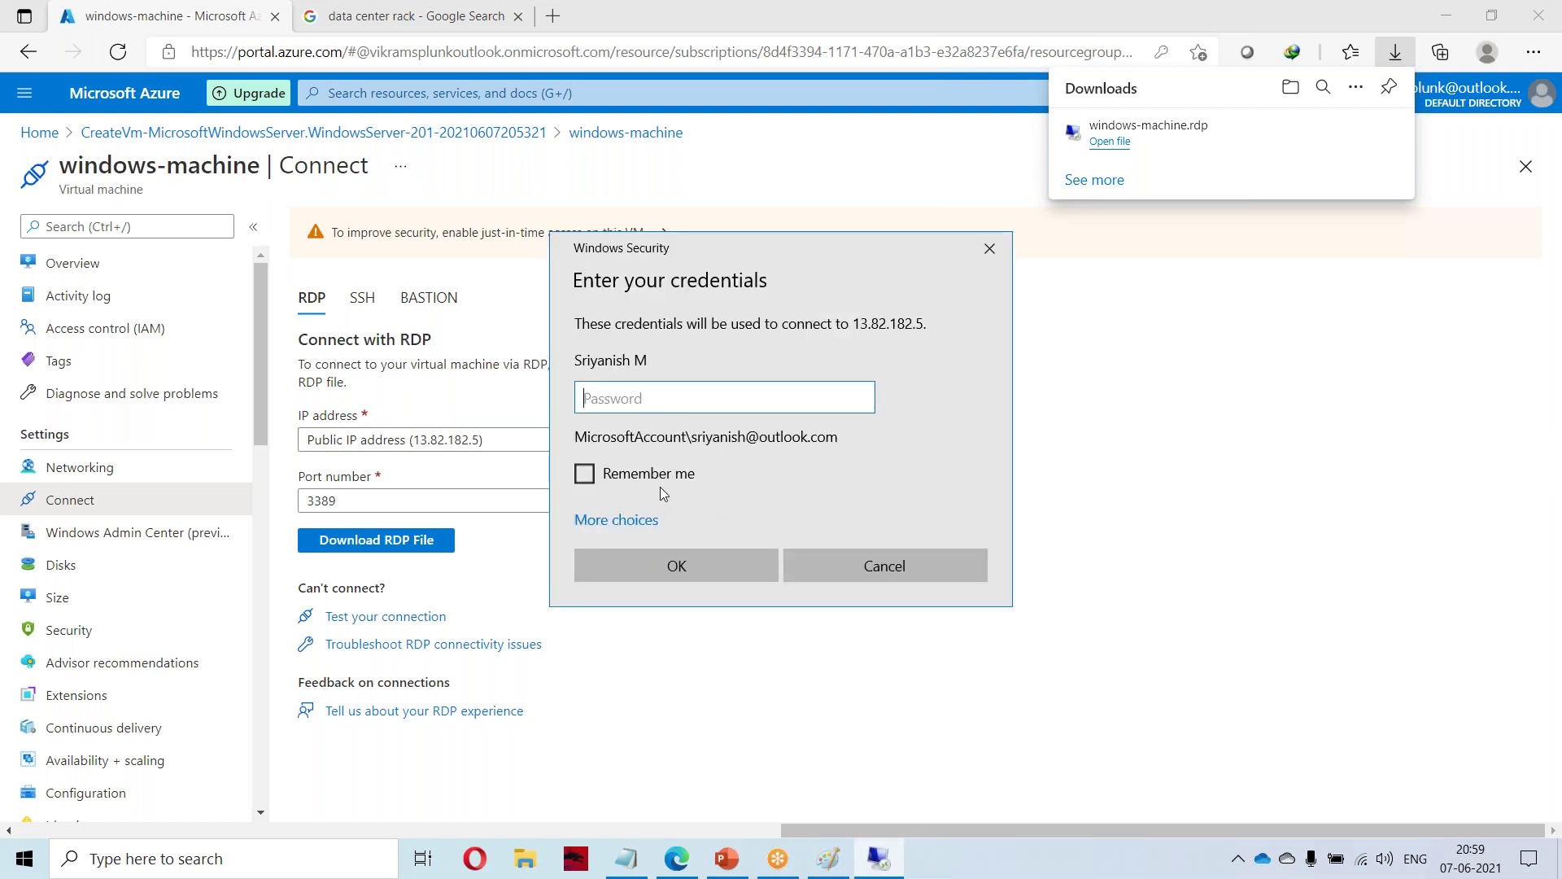
Sign in with a different account using the VM admin username and password, accepting the certificate.
{"action": "left_click", "coordinate": [632, 520]}
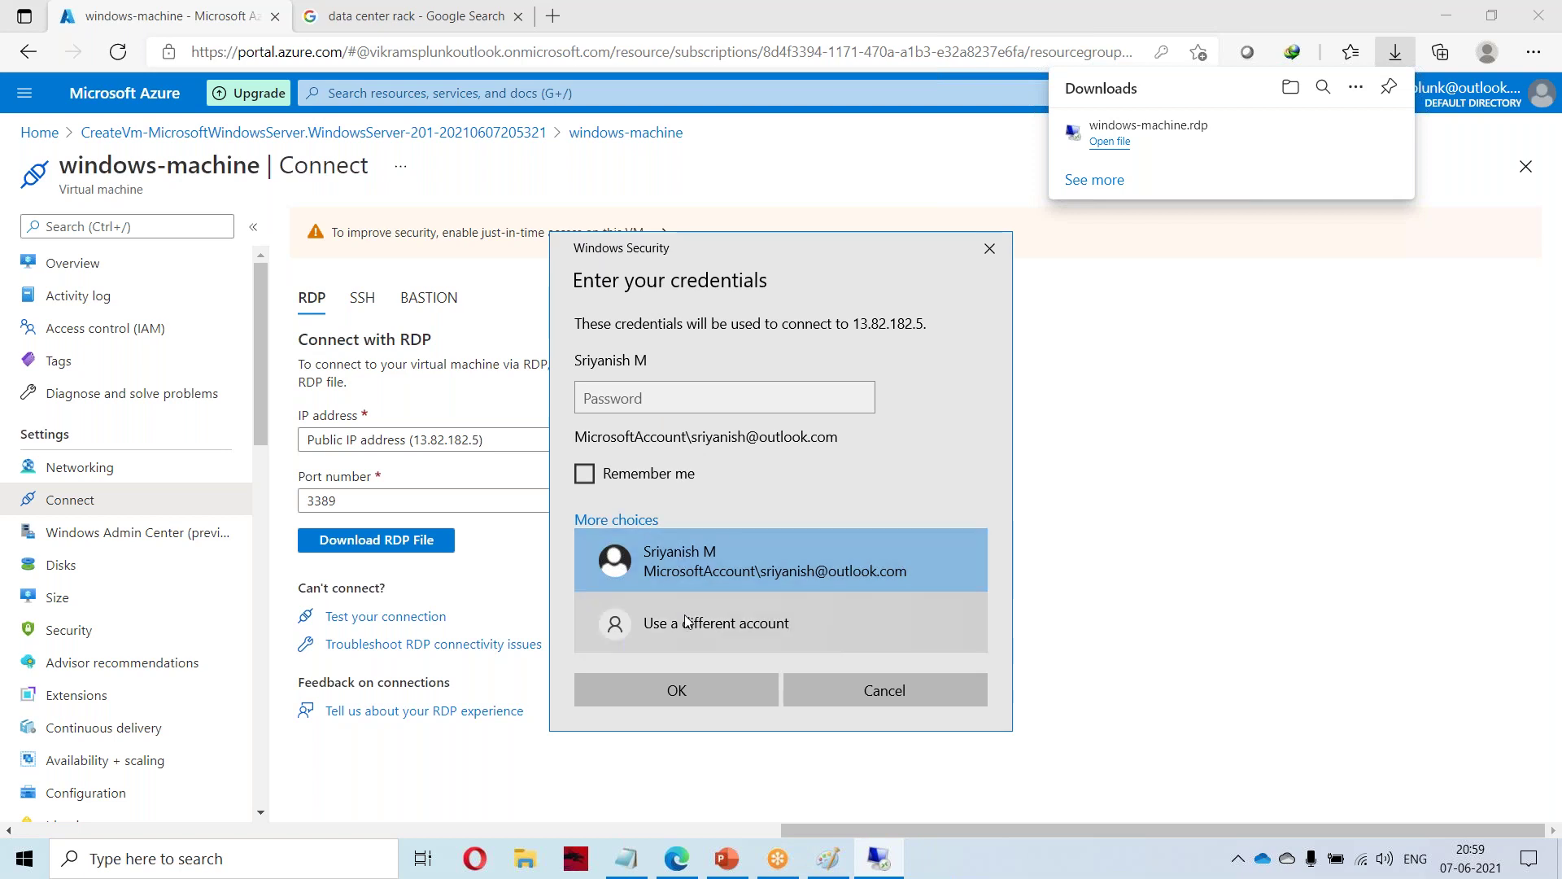
{"action": "left_click", "coordinate": [685, 614]}
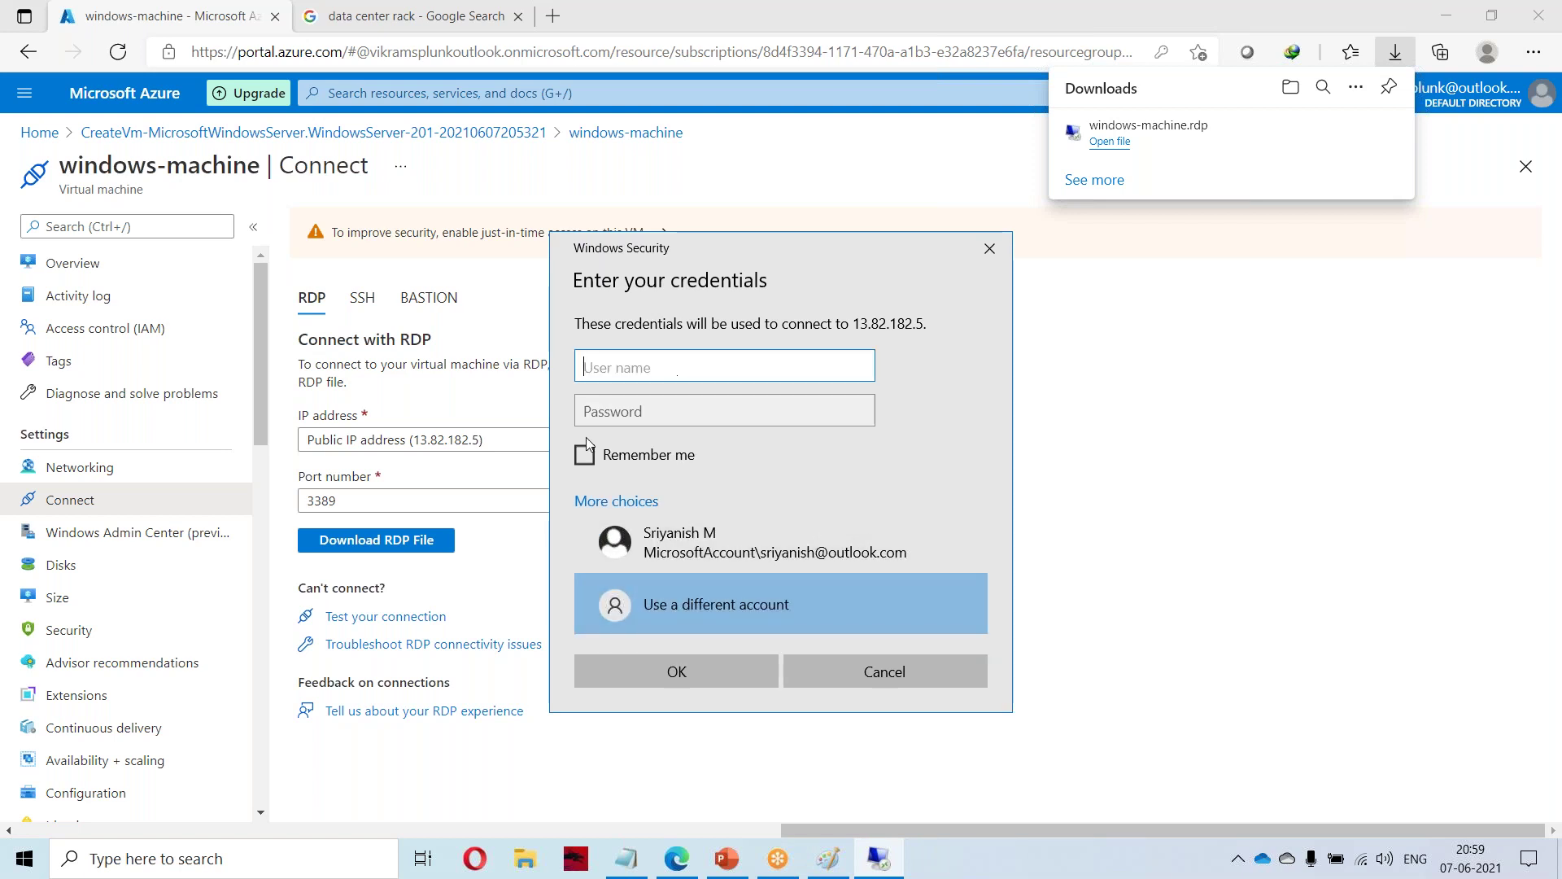
{"action": "type", "text": "vikram"}
{"action": "key", "text": "Tab"}
{"action": "type", "text": "•••••"}
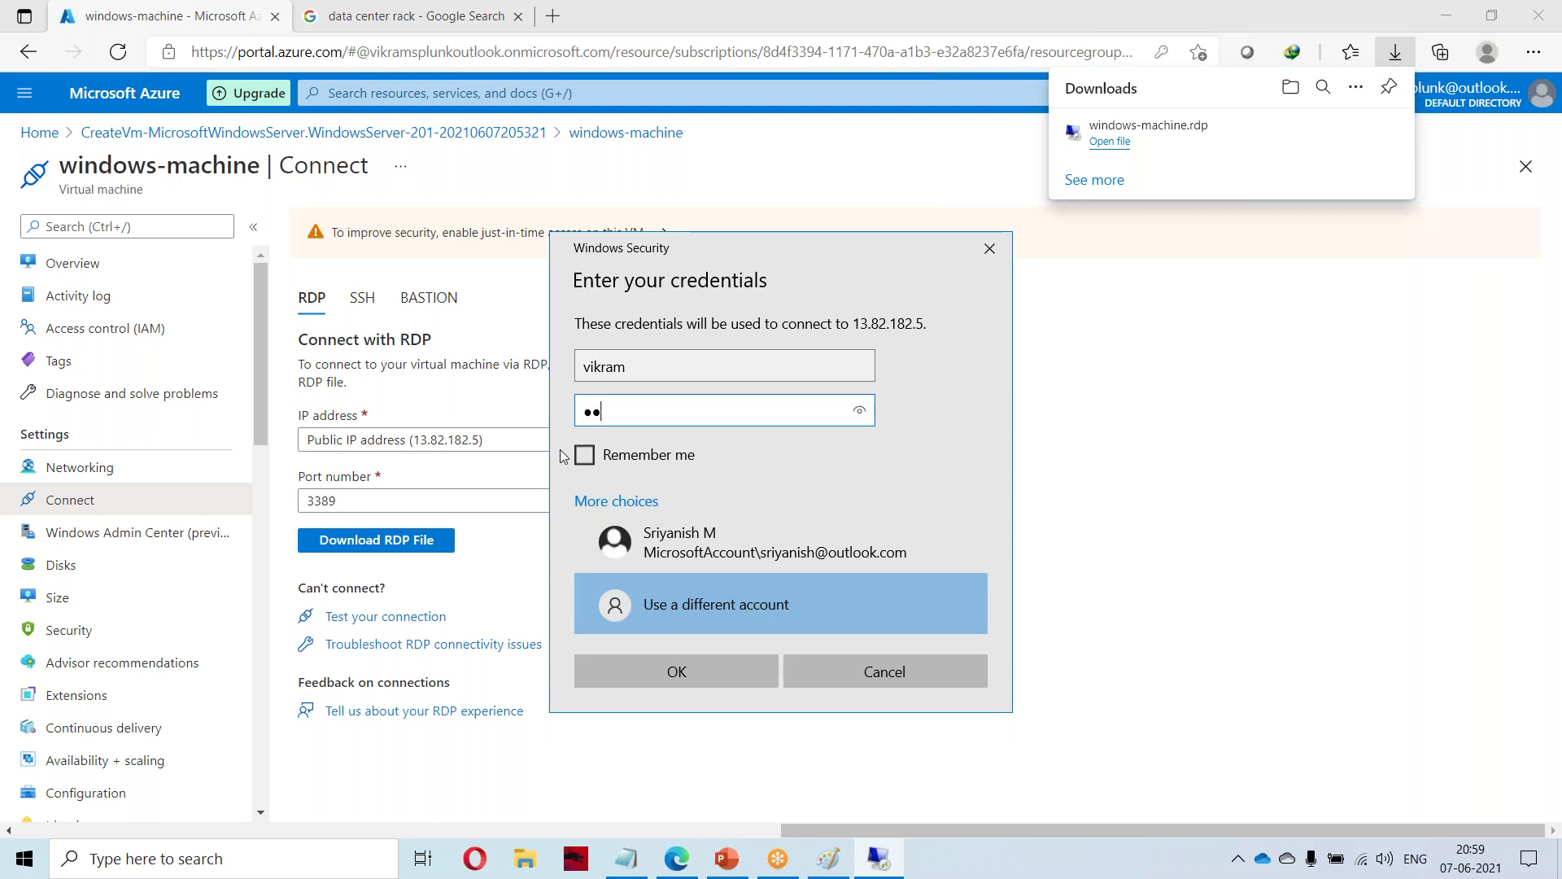
{"action": "type", "text": "•••••••••••"}
{"action": "left_click", "coordinate": [724, 671]}
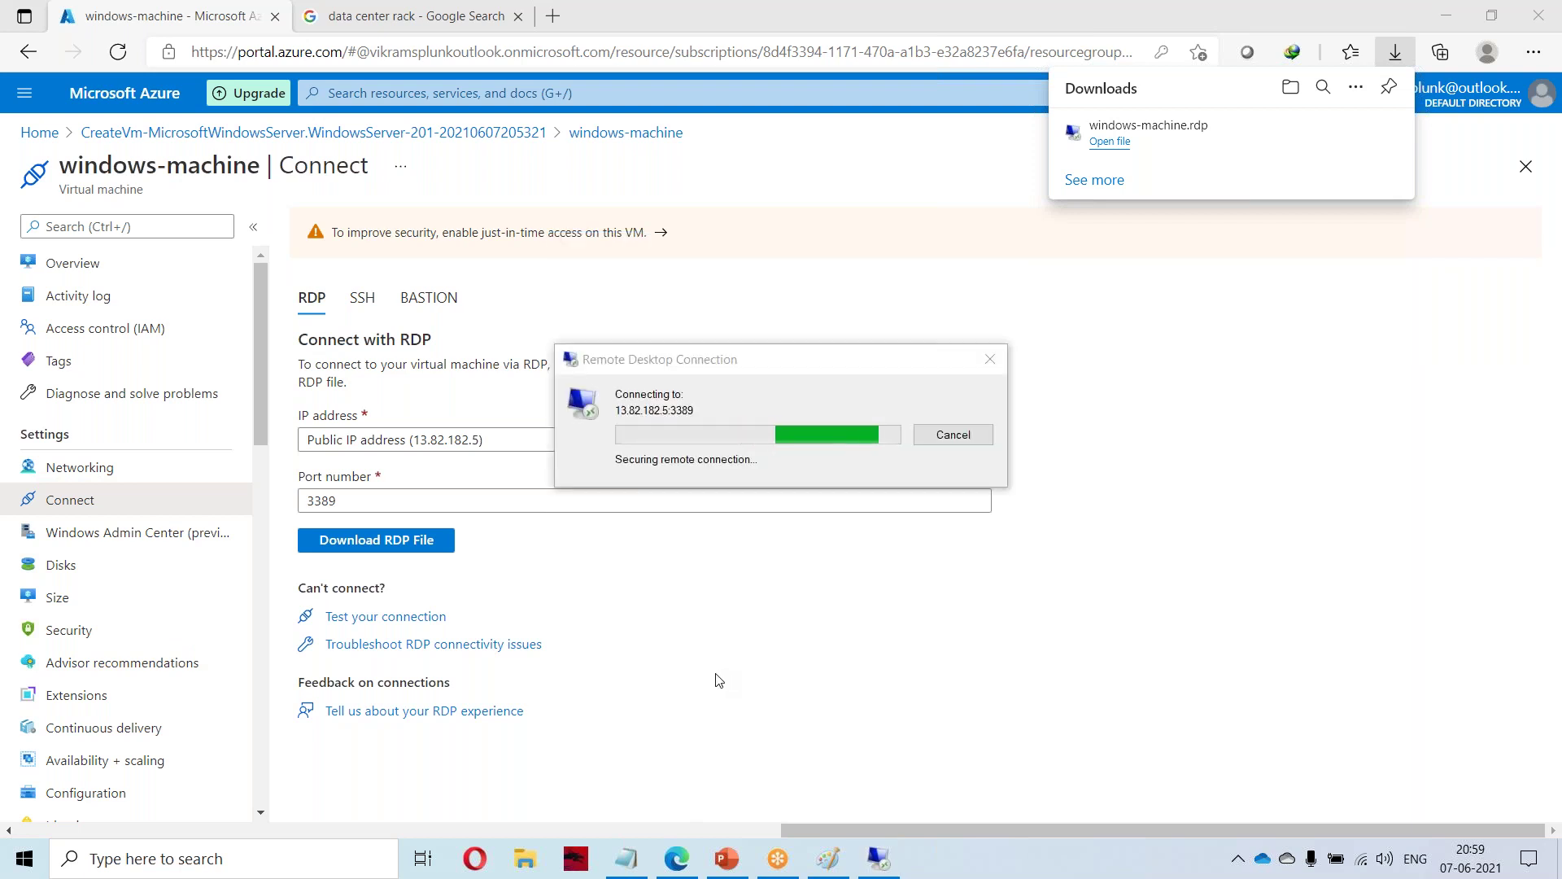
{"action": "left_click", "coordinate": [838, 589]}
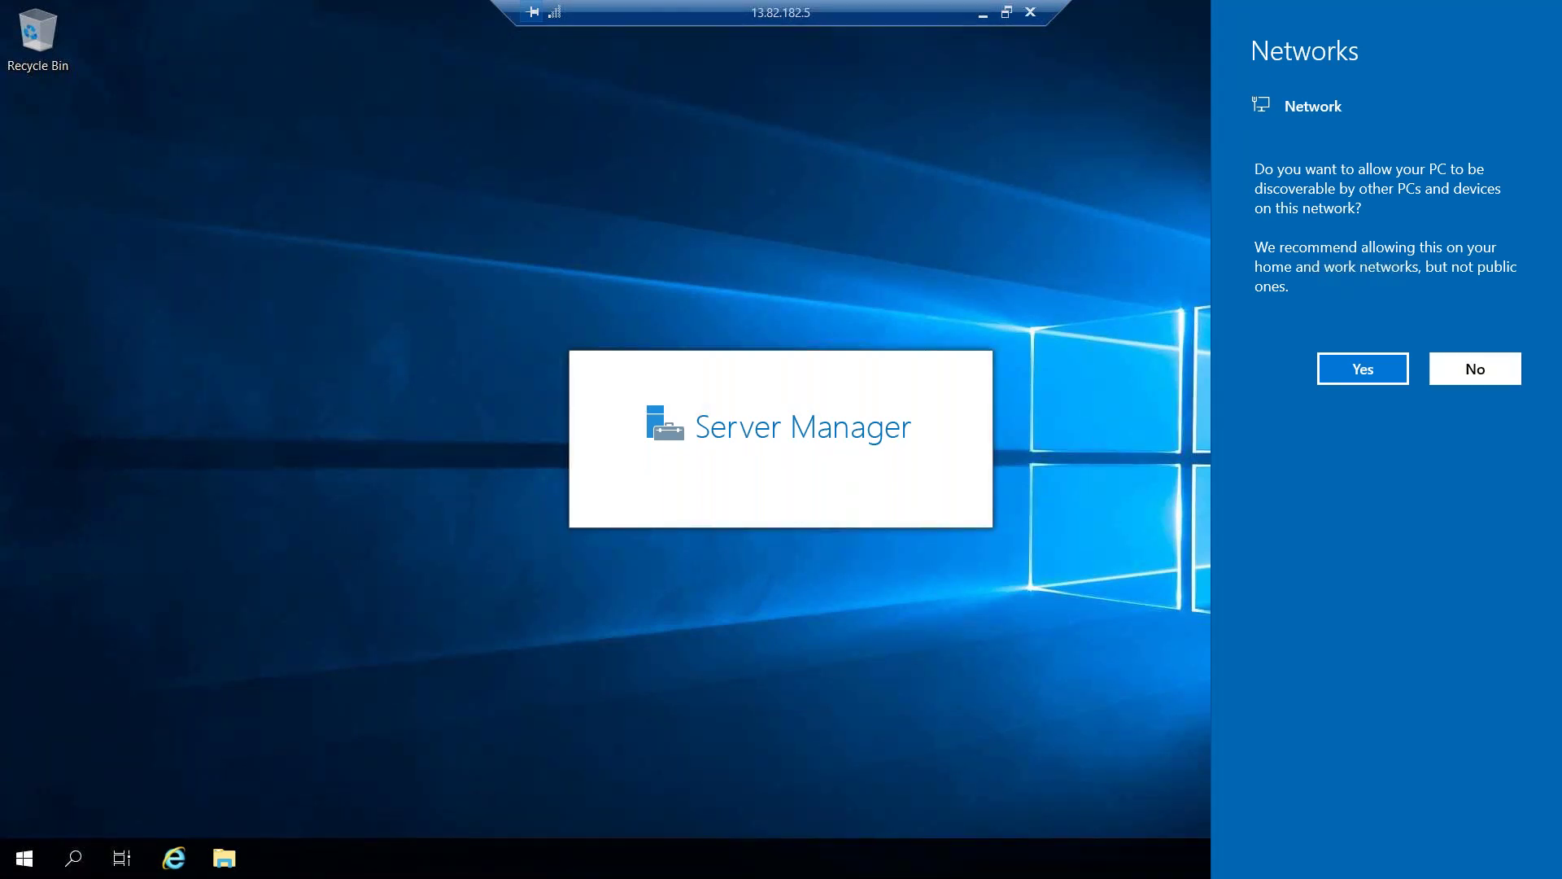
Dismiss the network prompt, show This PC maximized, and briefly open Temporary Storage (D:).
{"action": "left_click", "coordinate": [1475, 369]}
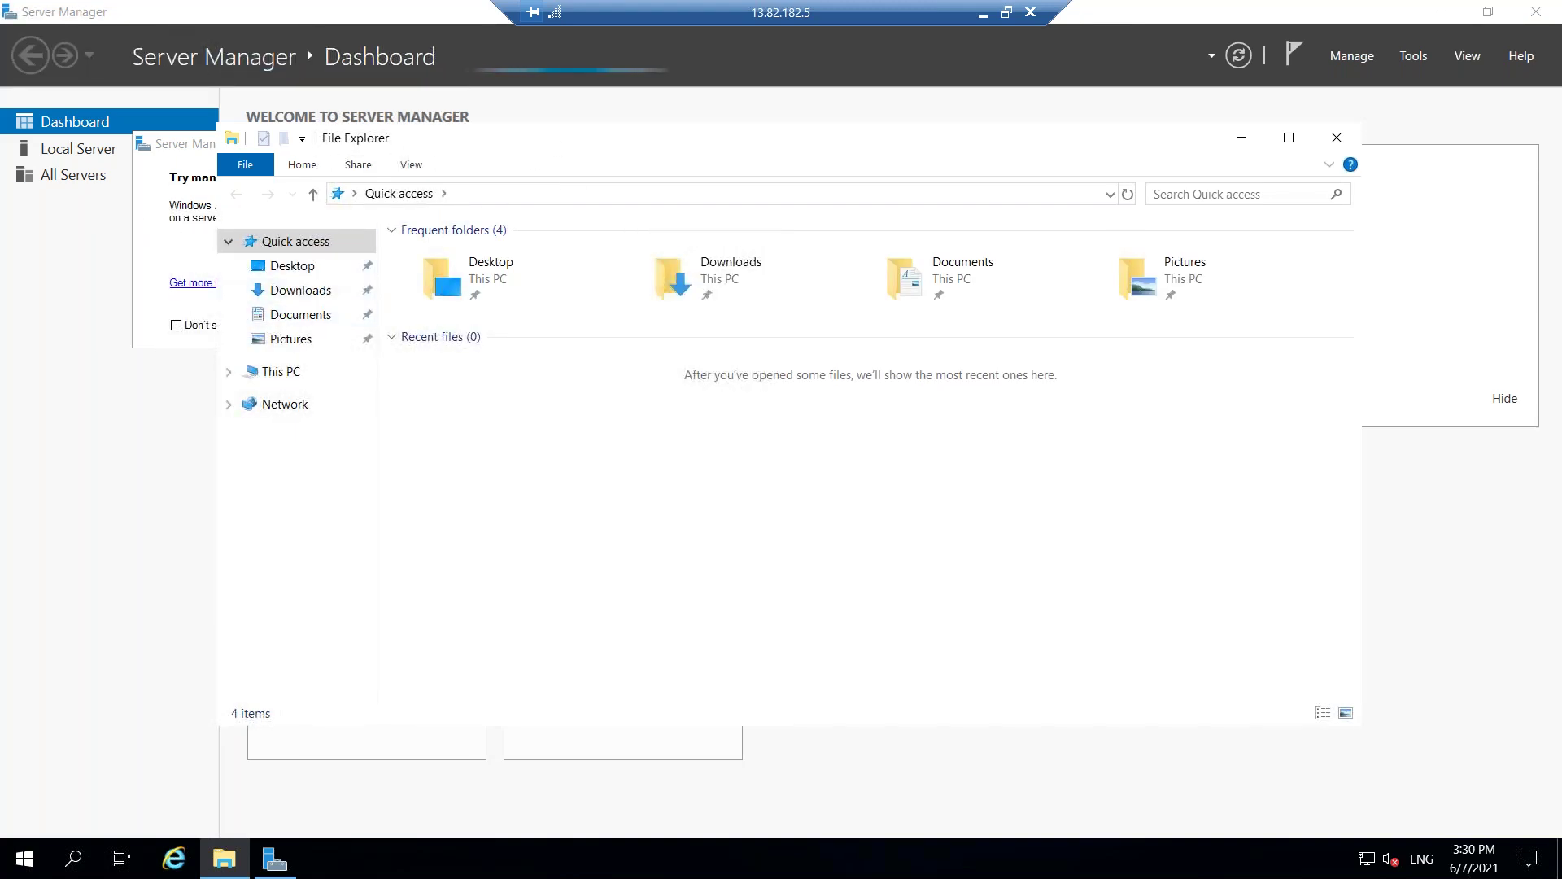
{"action": "left_click", "coordinate": [286, 372]}
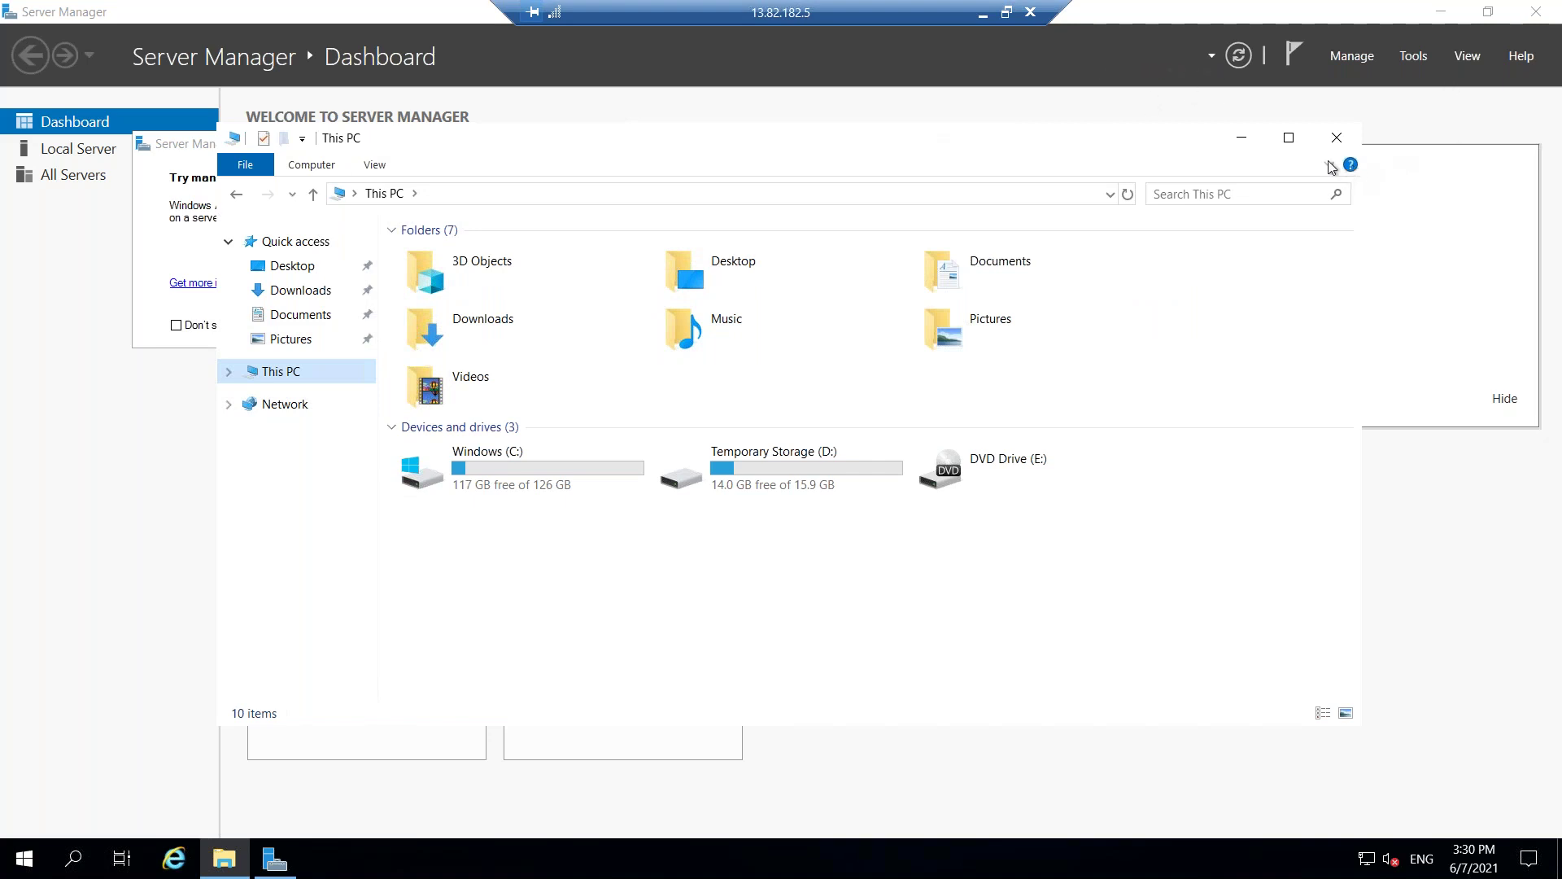
{"action": "left_click", "coordinate": [1288, 137]}
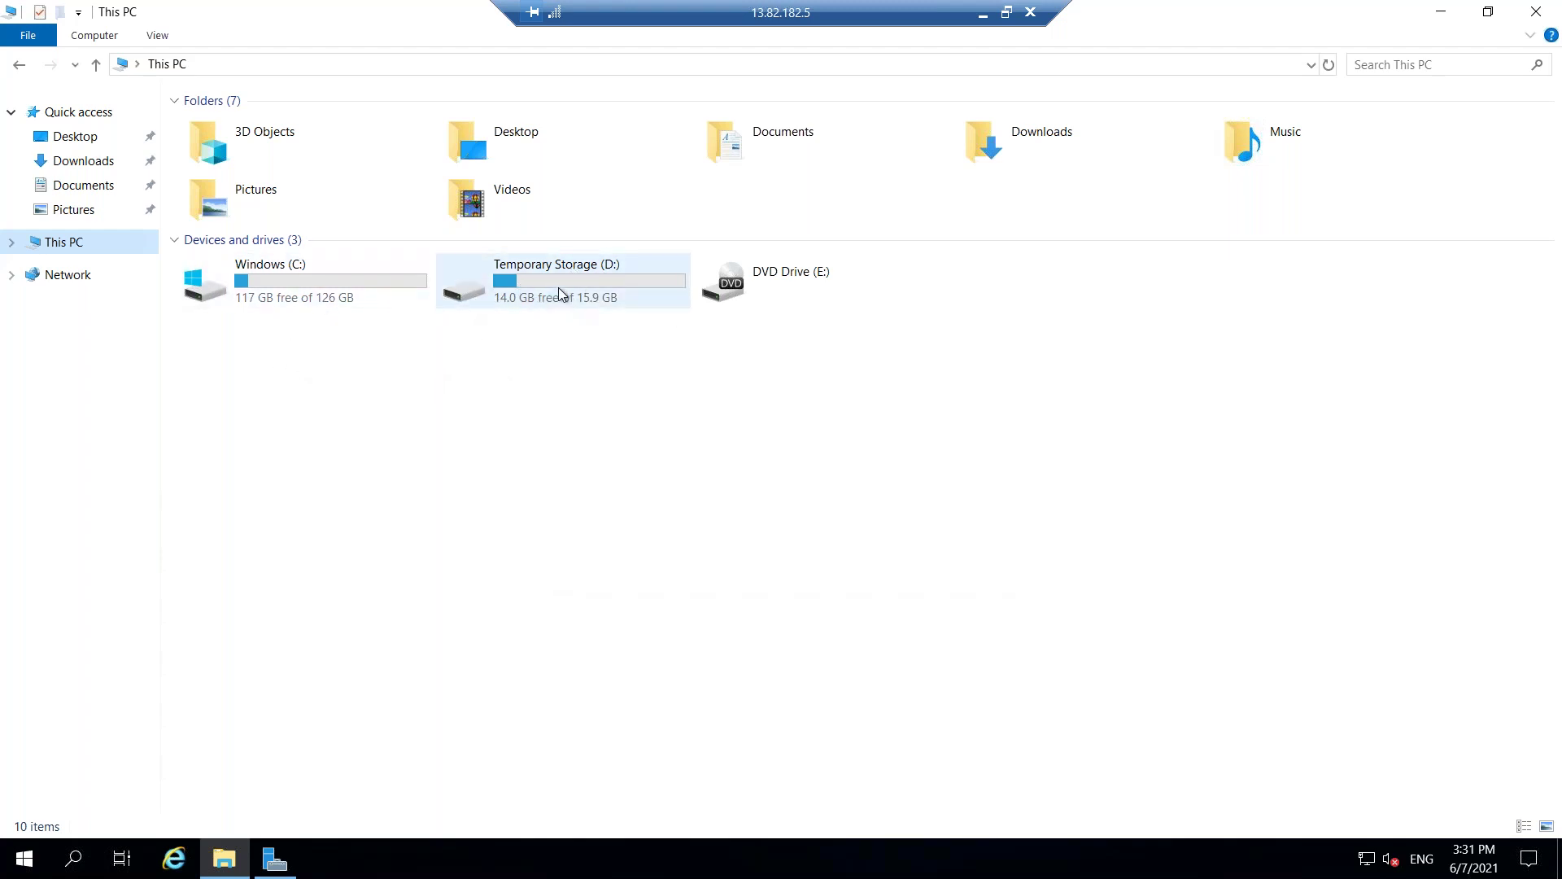
{"action": "mouse_move", "coordinate": [587, 273]}
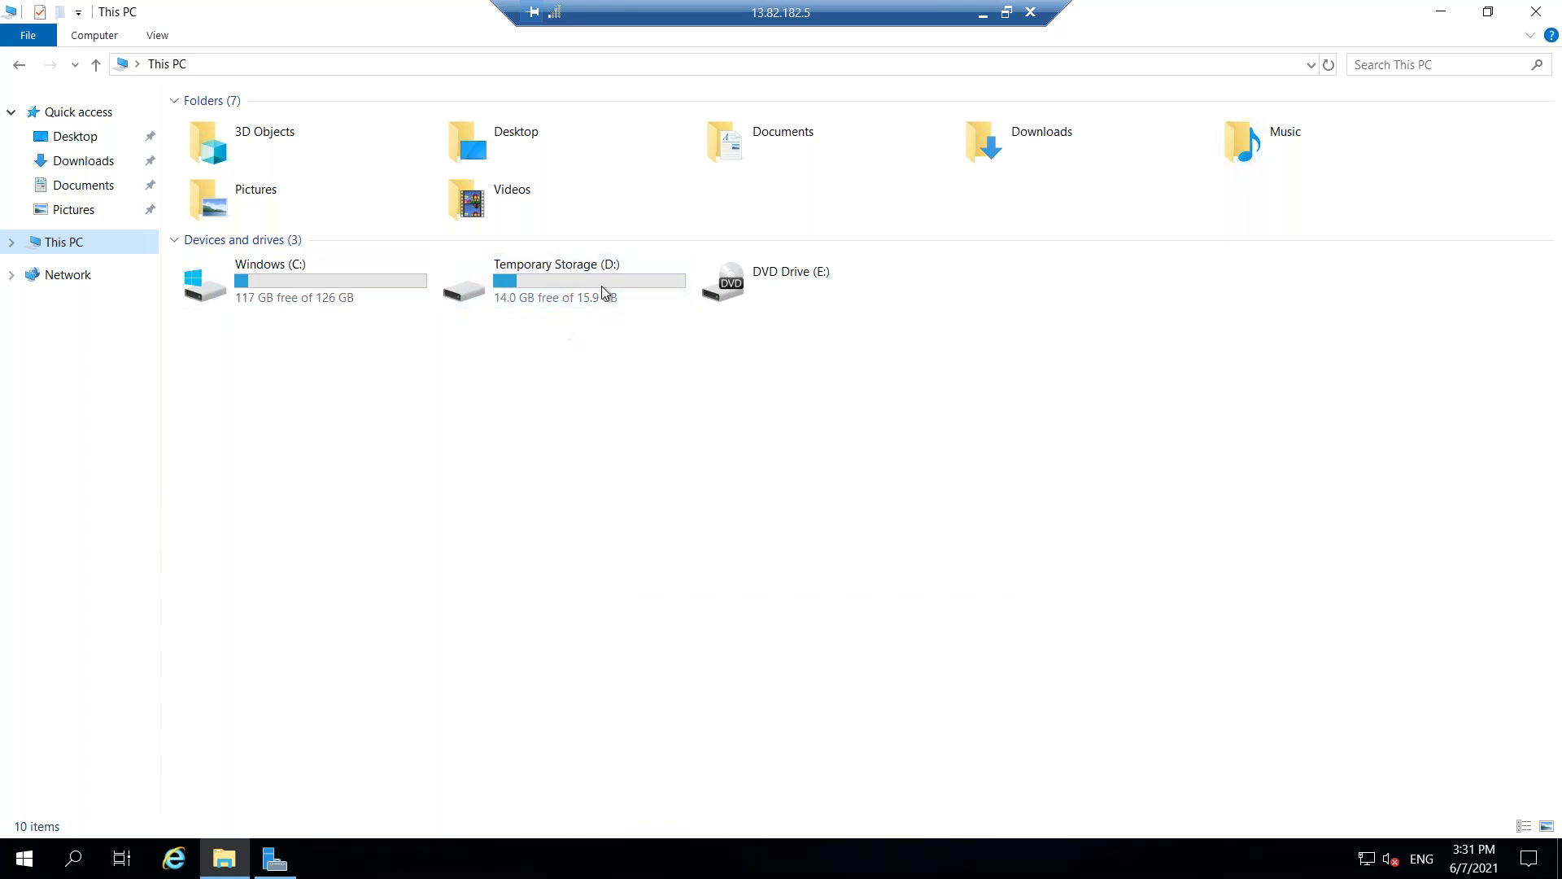
{"action": "double_click", "coordinate": [615, 272]}
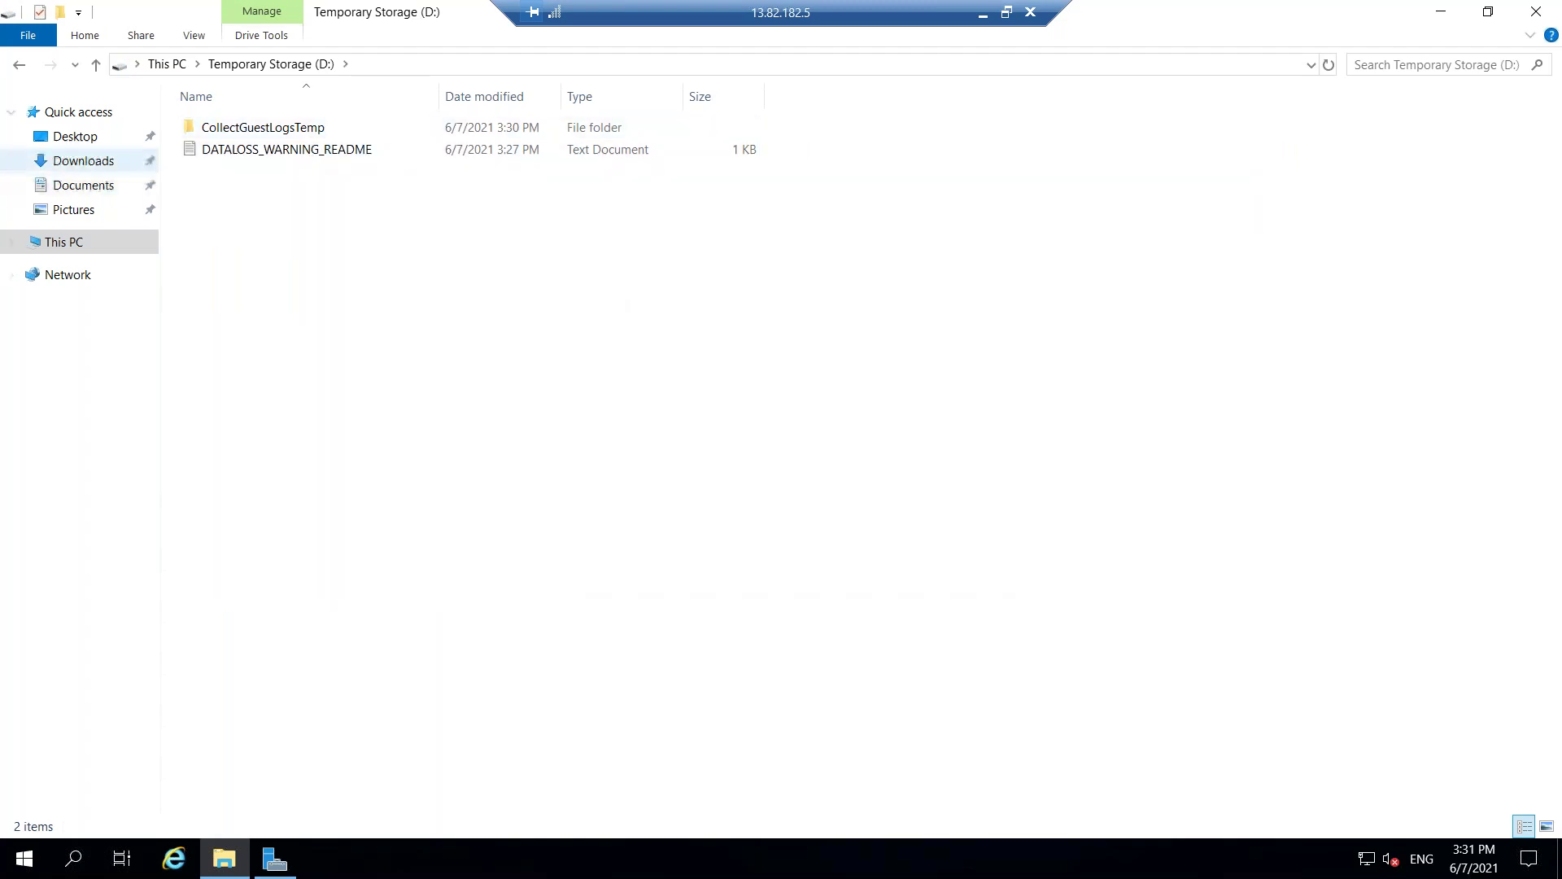
{"action": "left_click", "coordinate": [19, 66]}
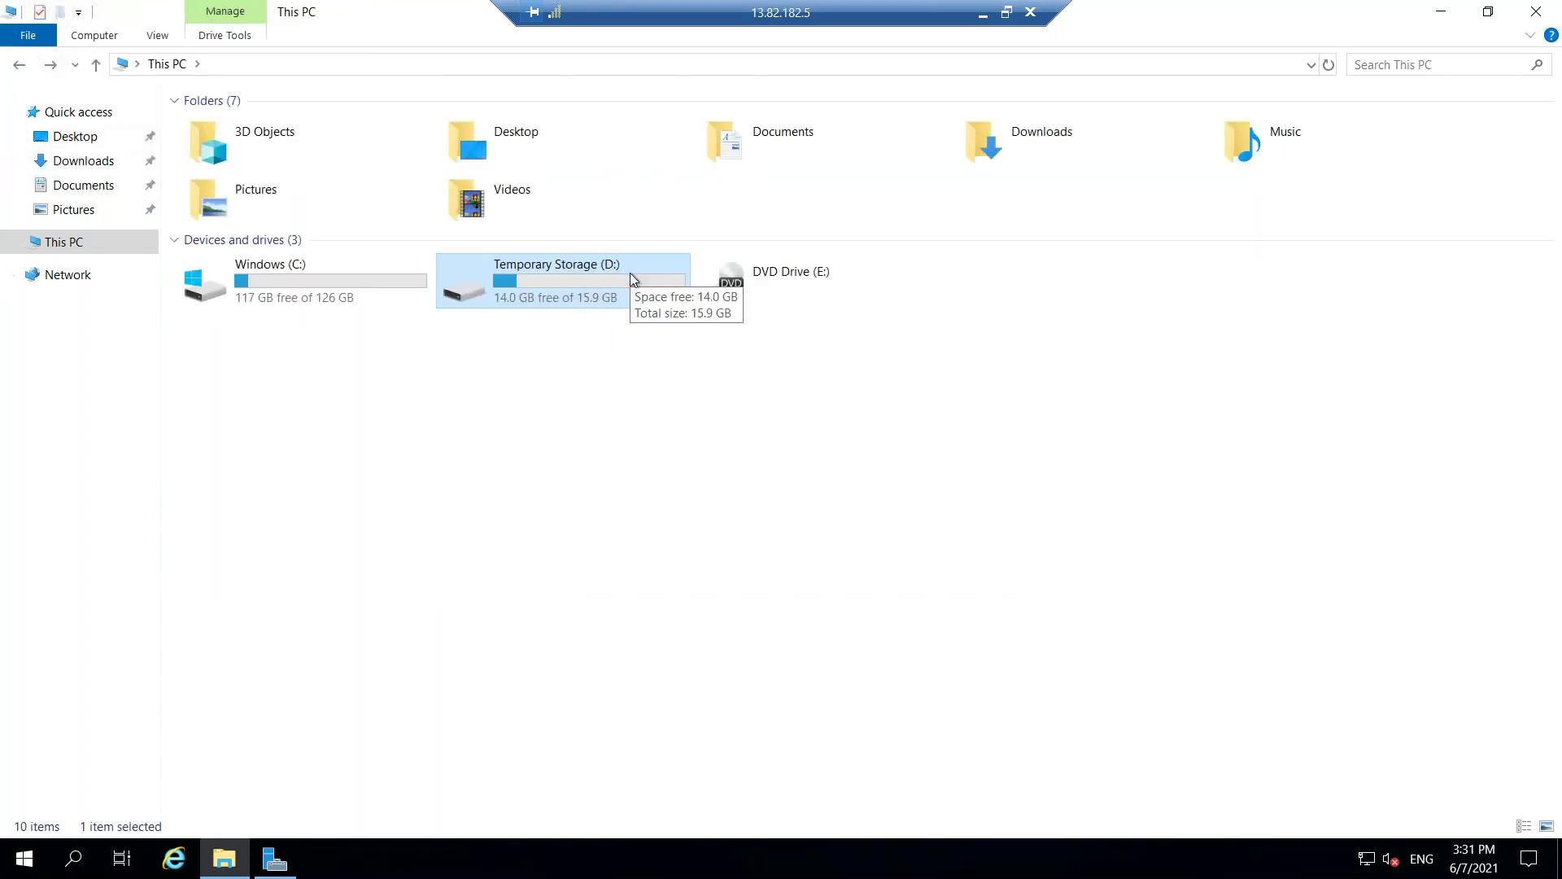
Create a new text document named Test_File on the D: drive.
{"action": "double_click", "coordinate": [628, 278]}
{"action": "right_click", "coordinate": [540, 347]}
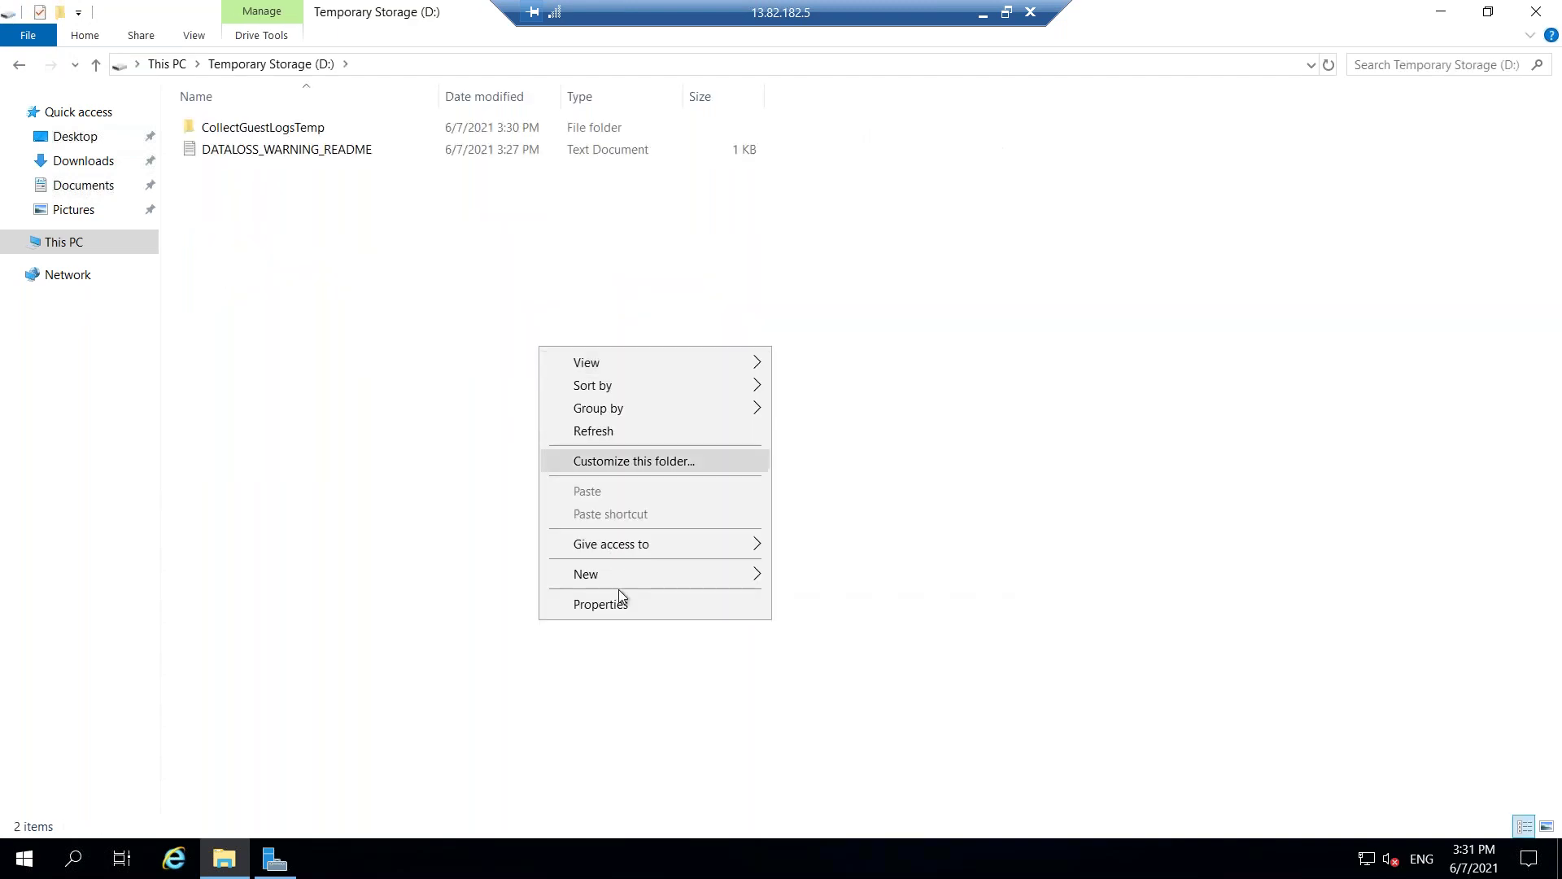
{"action": "mouse_move", "coordinate": [788, 579]}
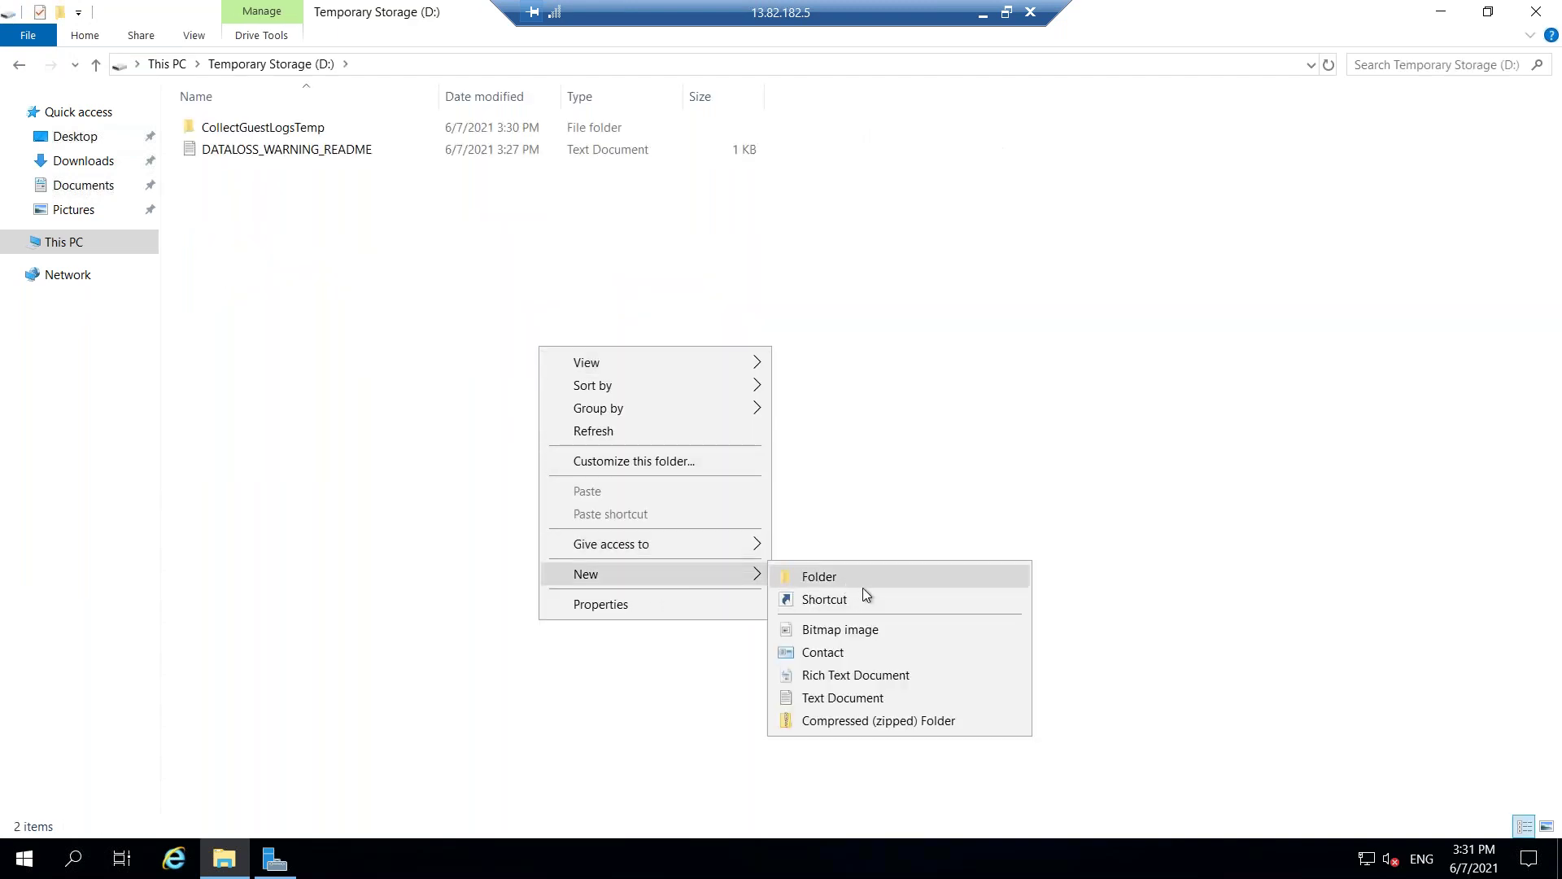
{"action": "left_click", "coordinate": [884, 707]}
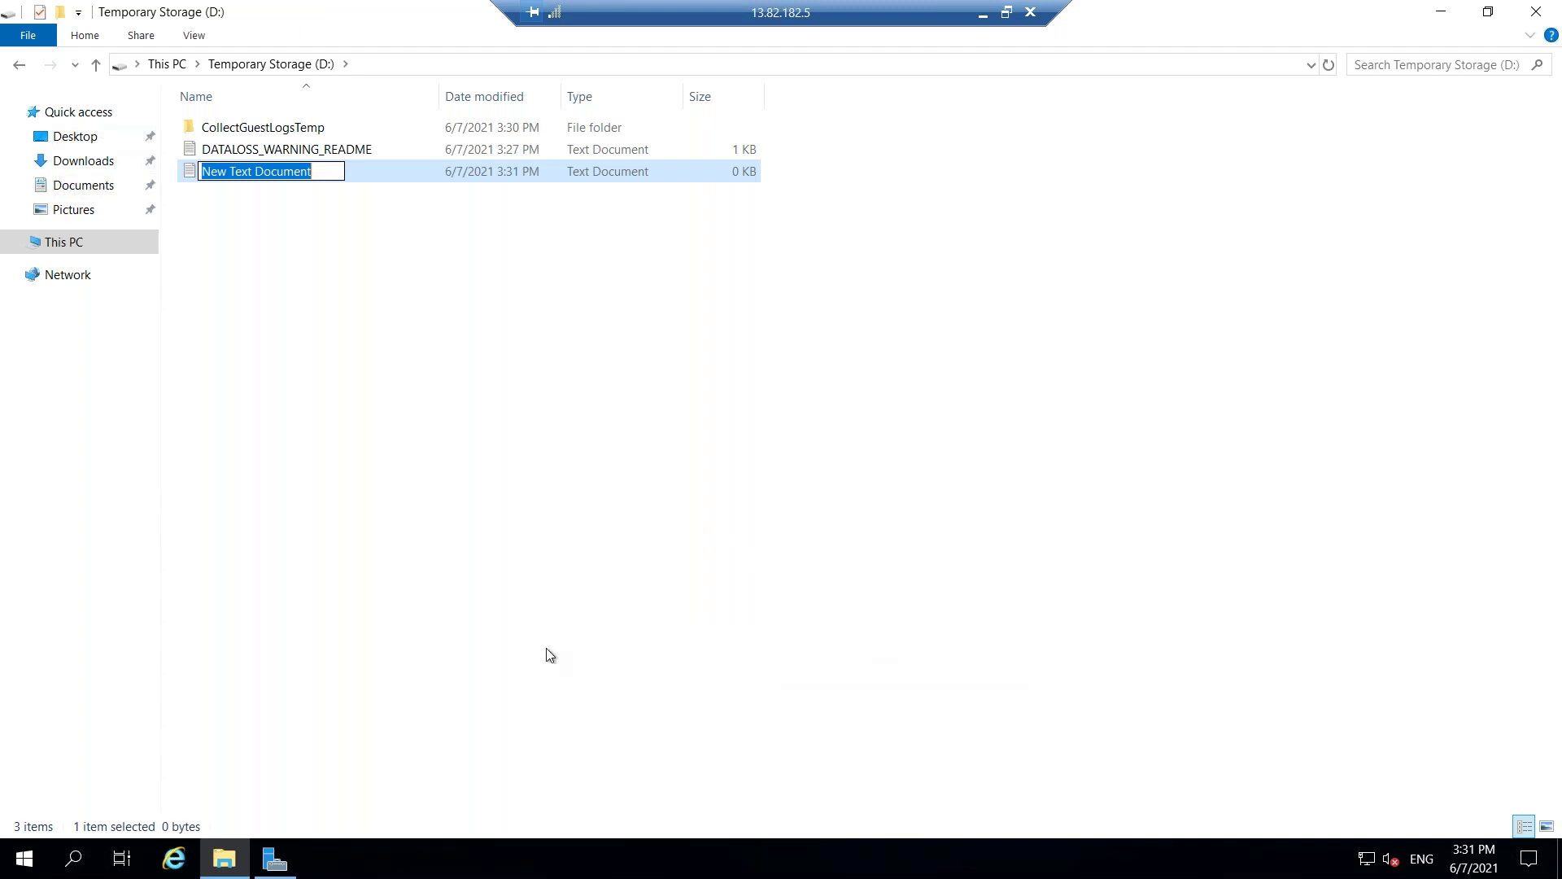
{"action": "type", "text": "Test"}
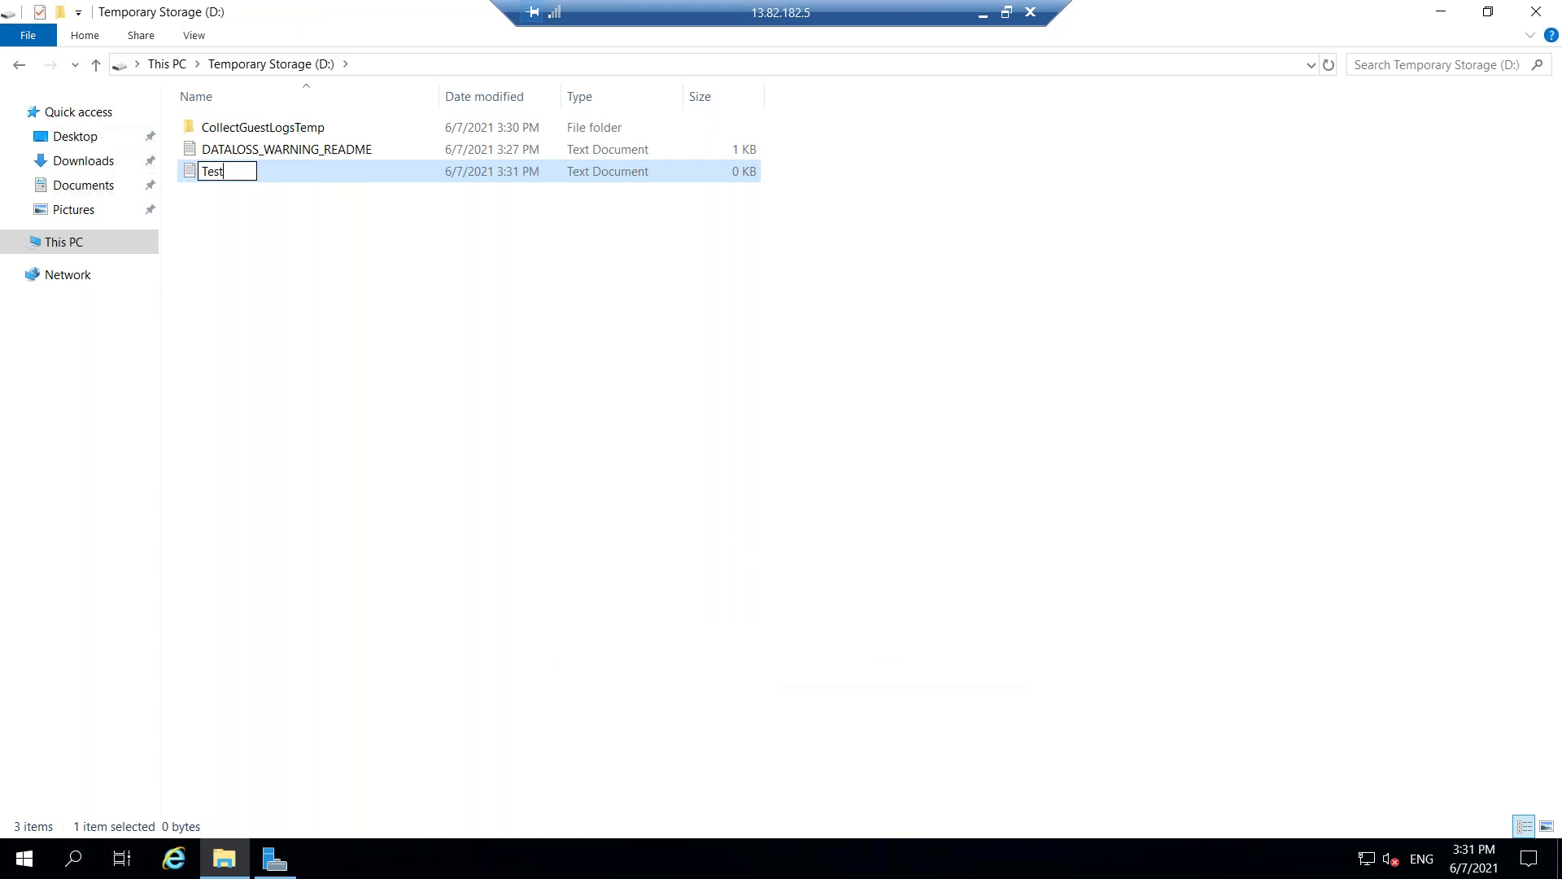
{"action": "type", "text": "_File"}
{"action": "key", "text": "Return"}
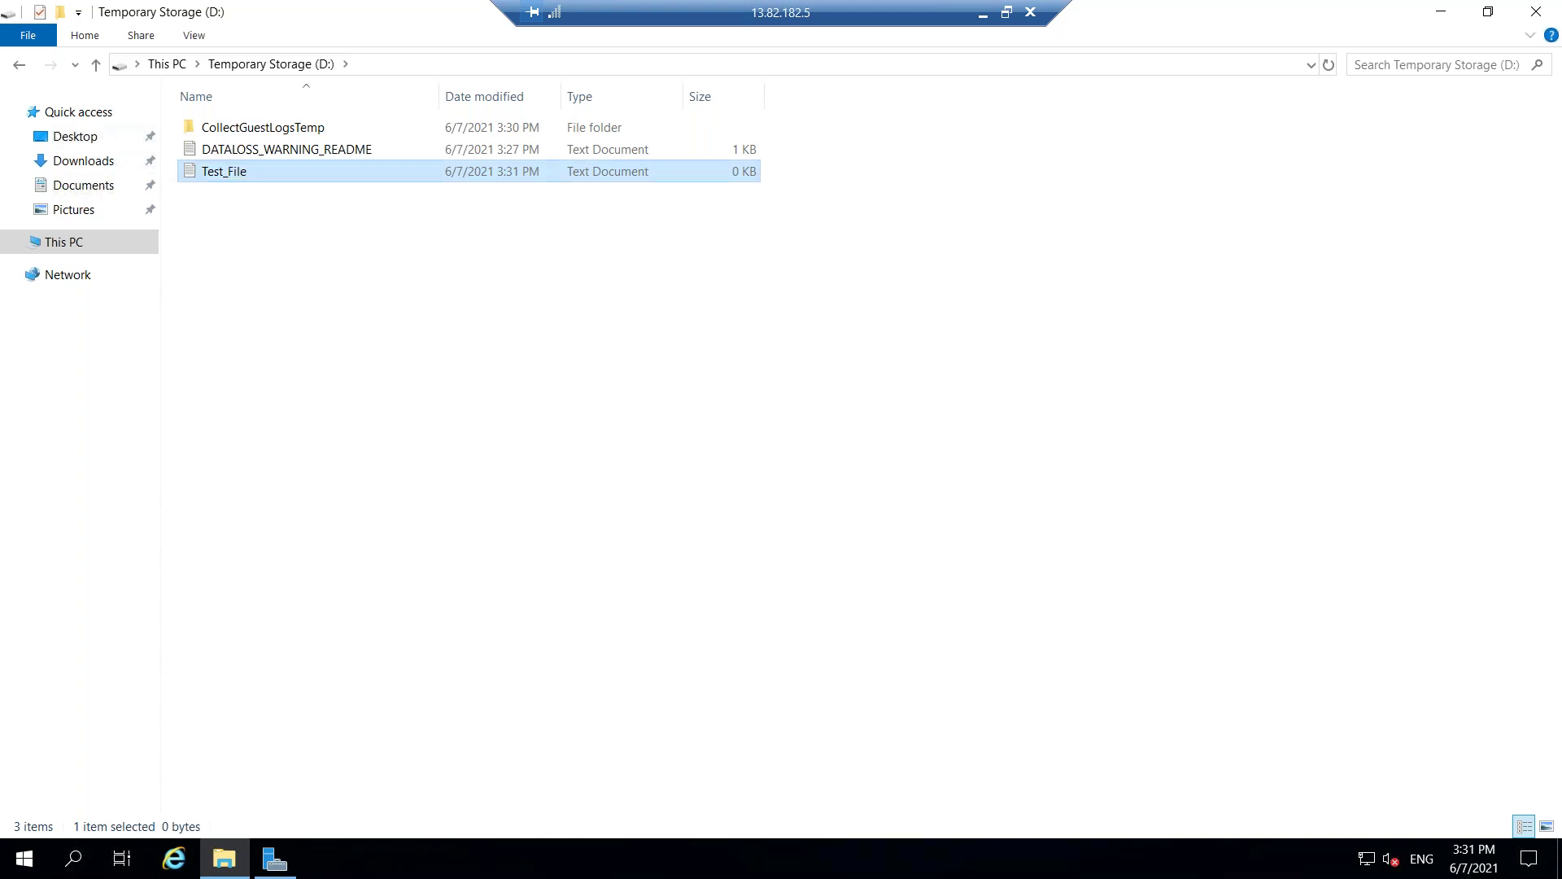
Type aaaa into Test_File and save it when closing.
{"action": "double_click", "coordinate": [252, 173]}
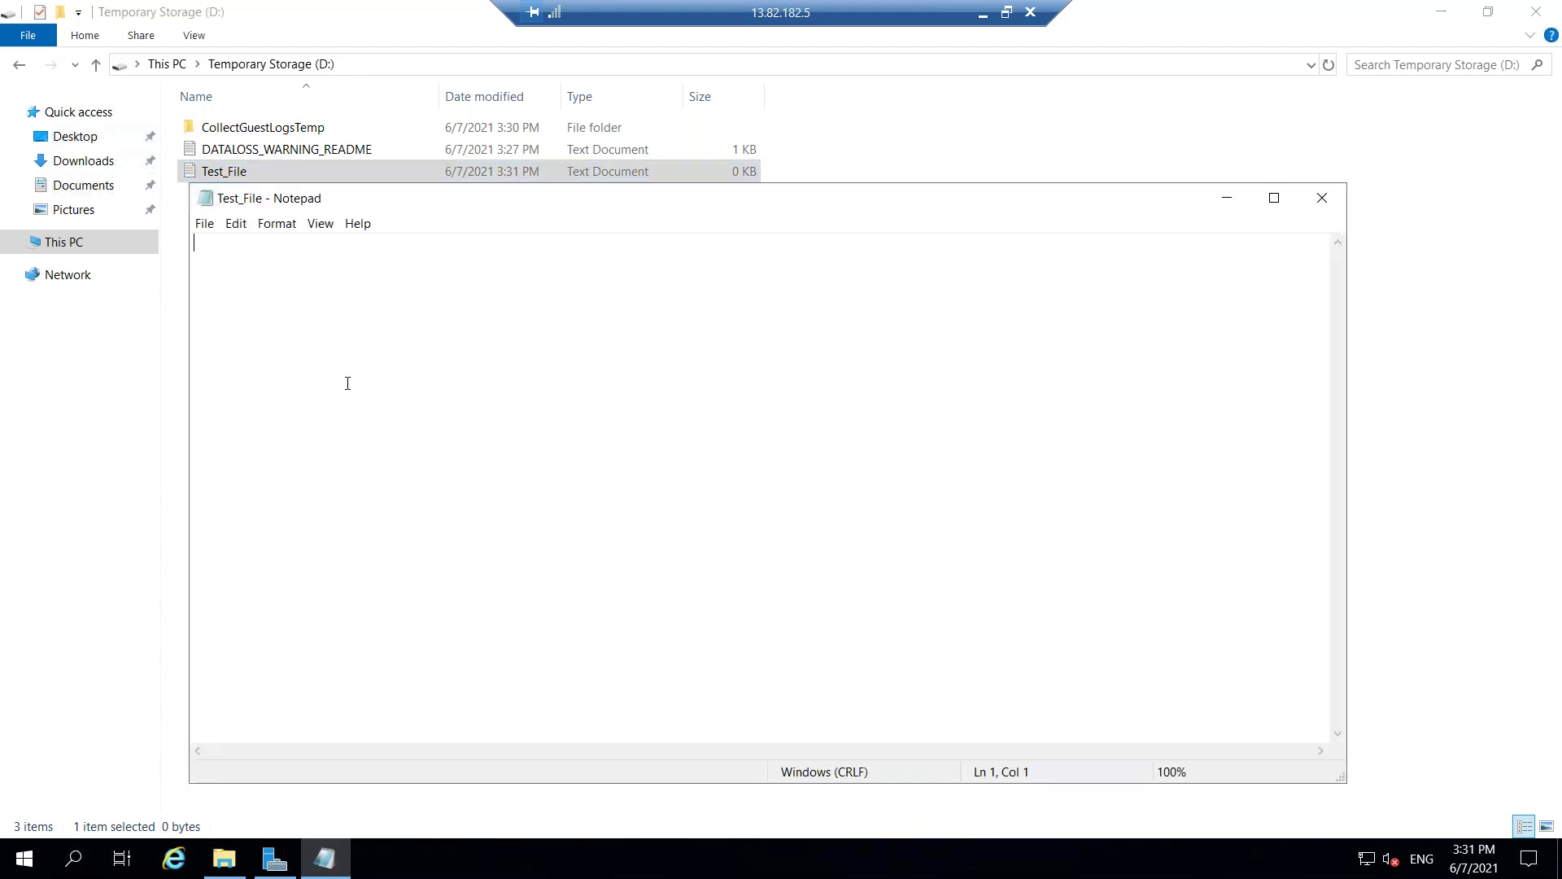
{"action": "type", "text": "aaaa"}
{"action": "left_click", "coordinate": [1336, 198]}
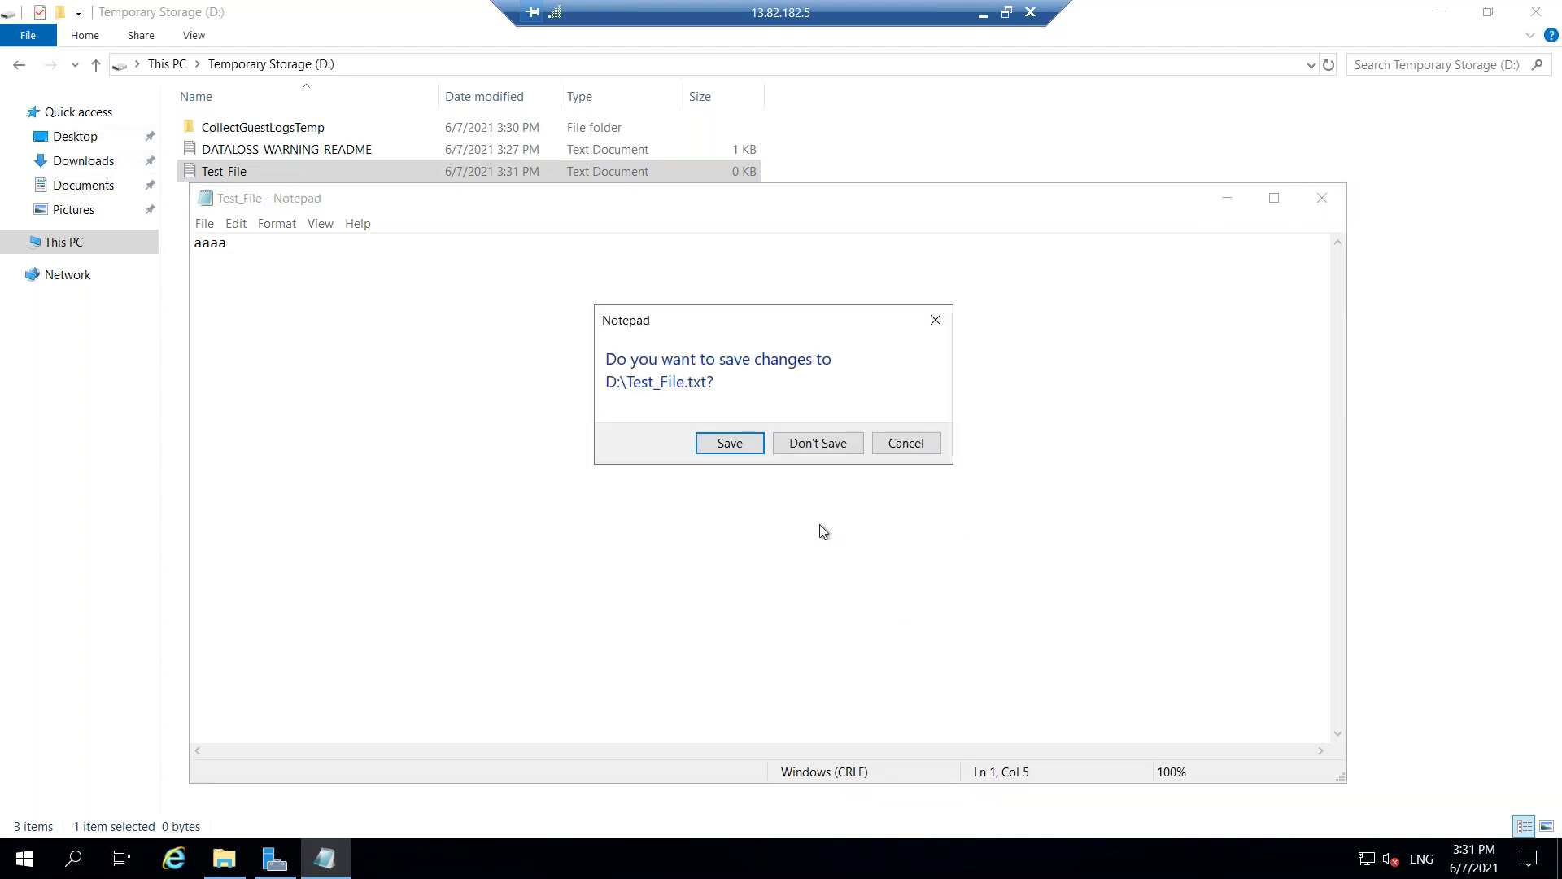
{"action": "left_click", "coordinate": [734, 451]}
{"action": "left_click", "coordinate": [300, 178]}
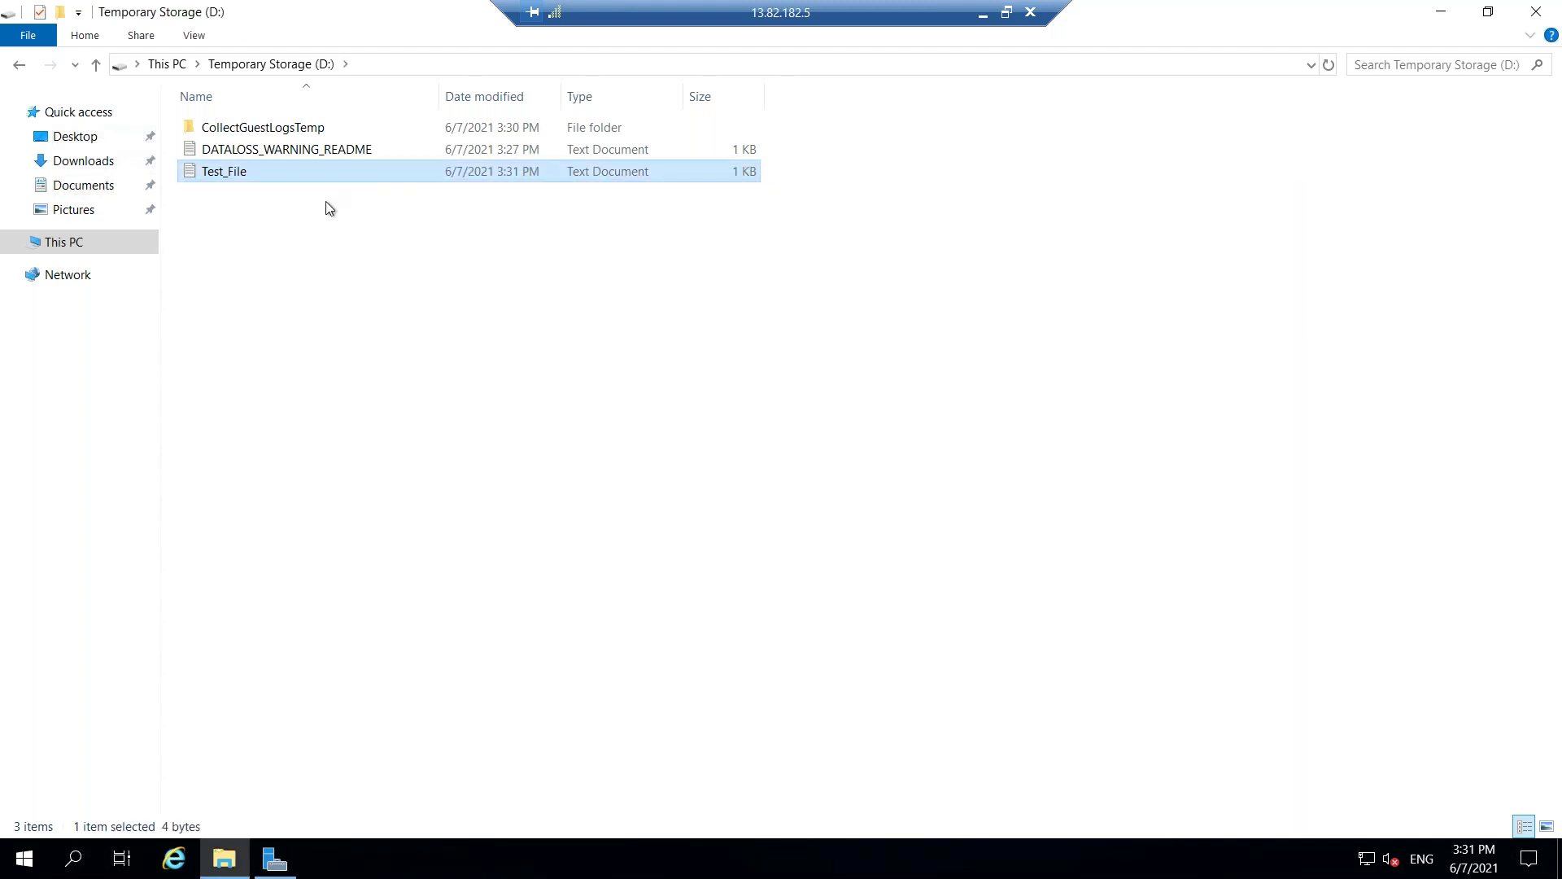
Paste a copy of Test_File into the Windows (C:) drive.
{"action": "left_click", "coordinate": [163, 64]}
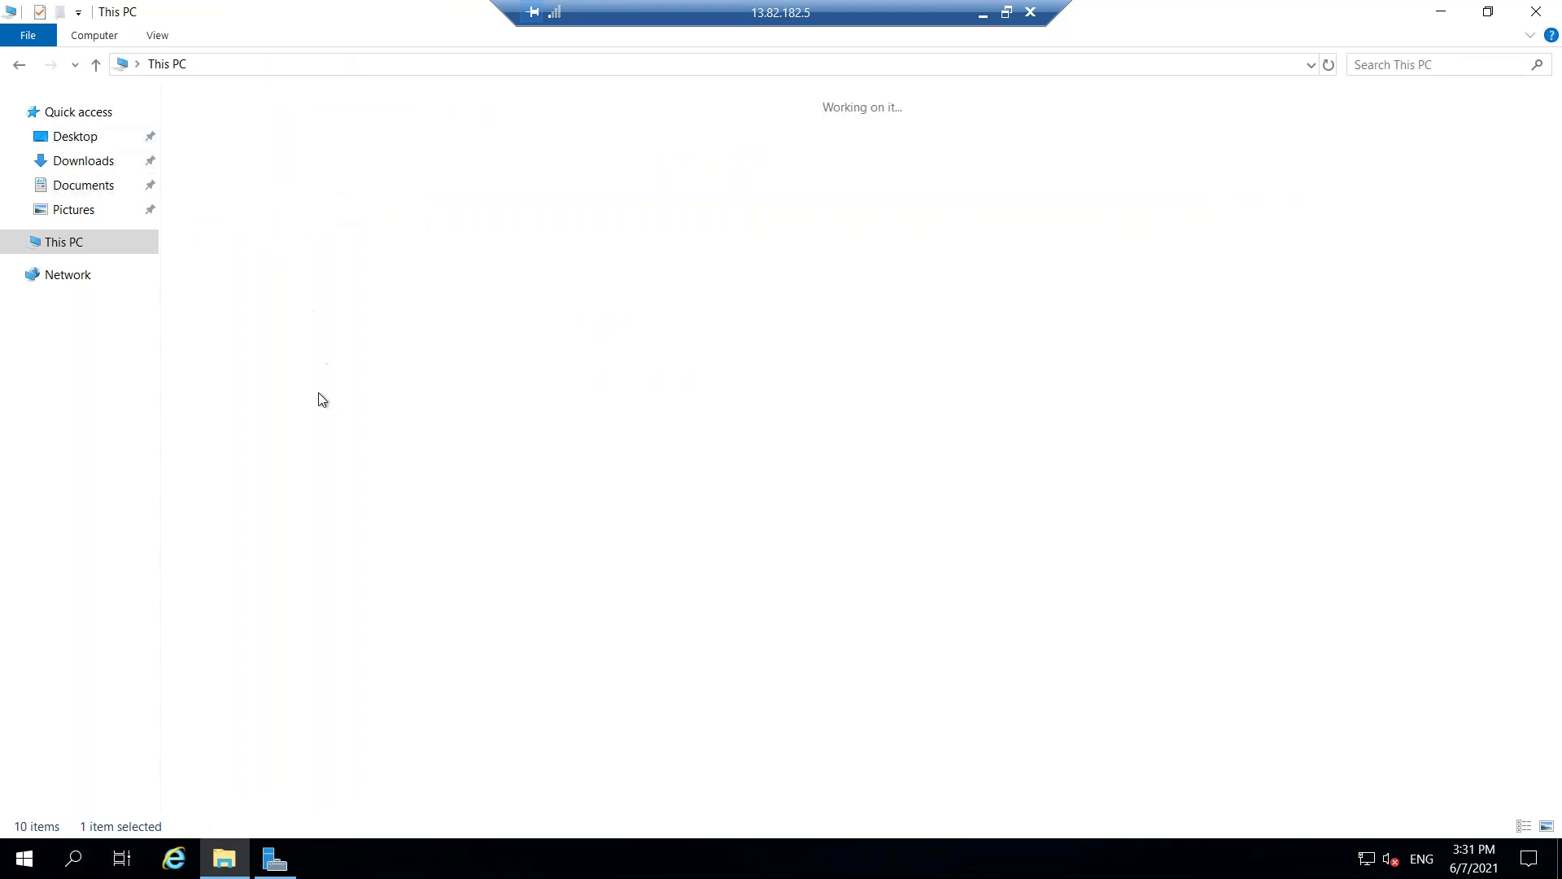
{"action": "double_click", "coordinate": [305, 294]}
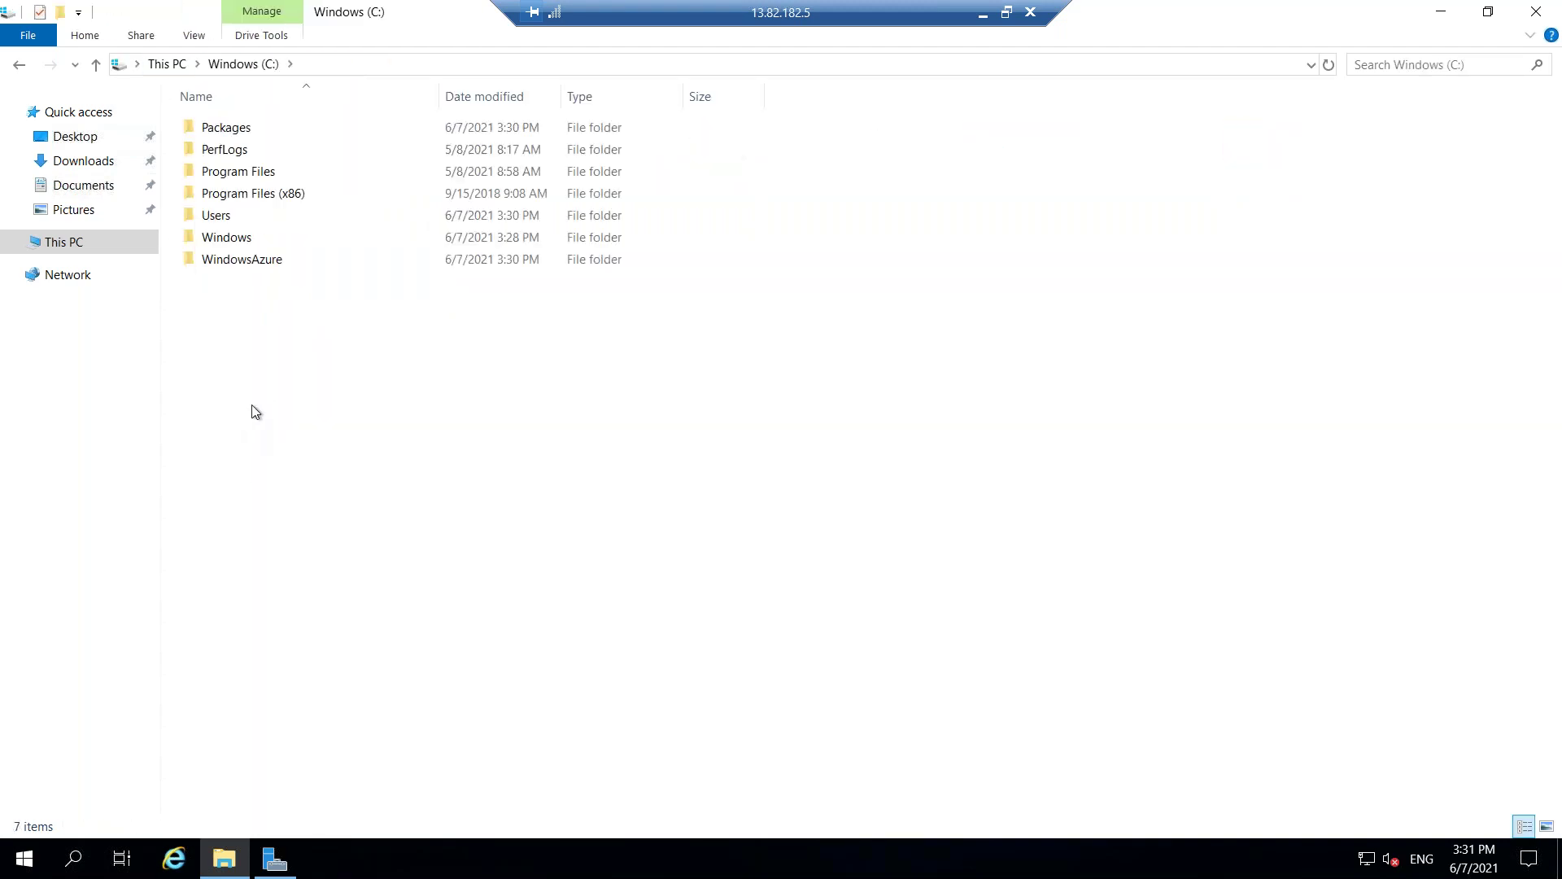
{"action": "key", "text": "ctrl+v"}
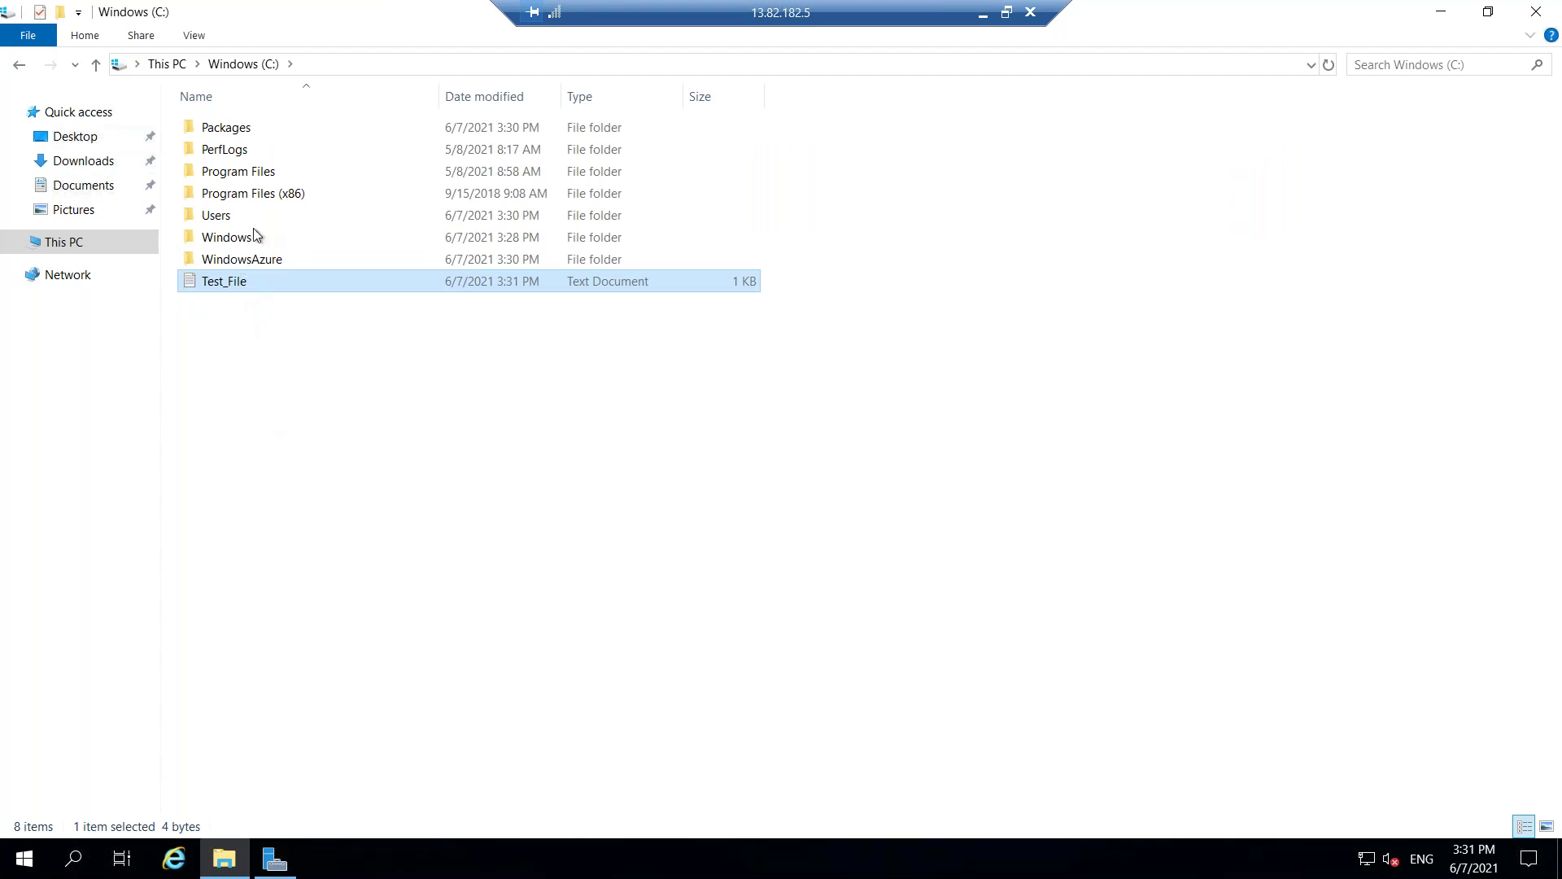
Confirm Temporary Storage (D:) still holds Test_File, then close File Explorer.
{"action": "left_click", "coordinate": [165, 63]}
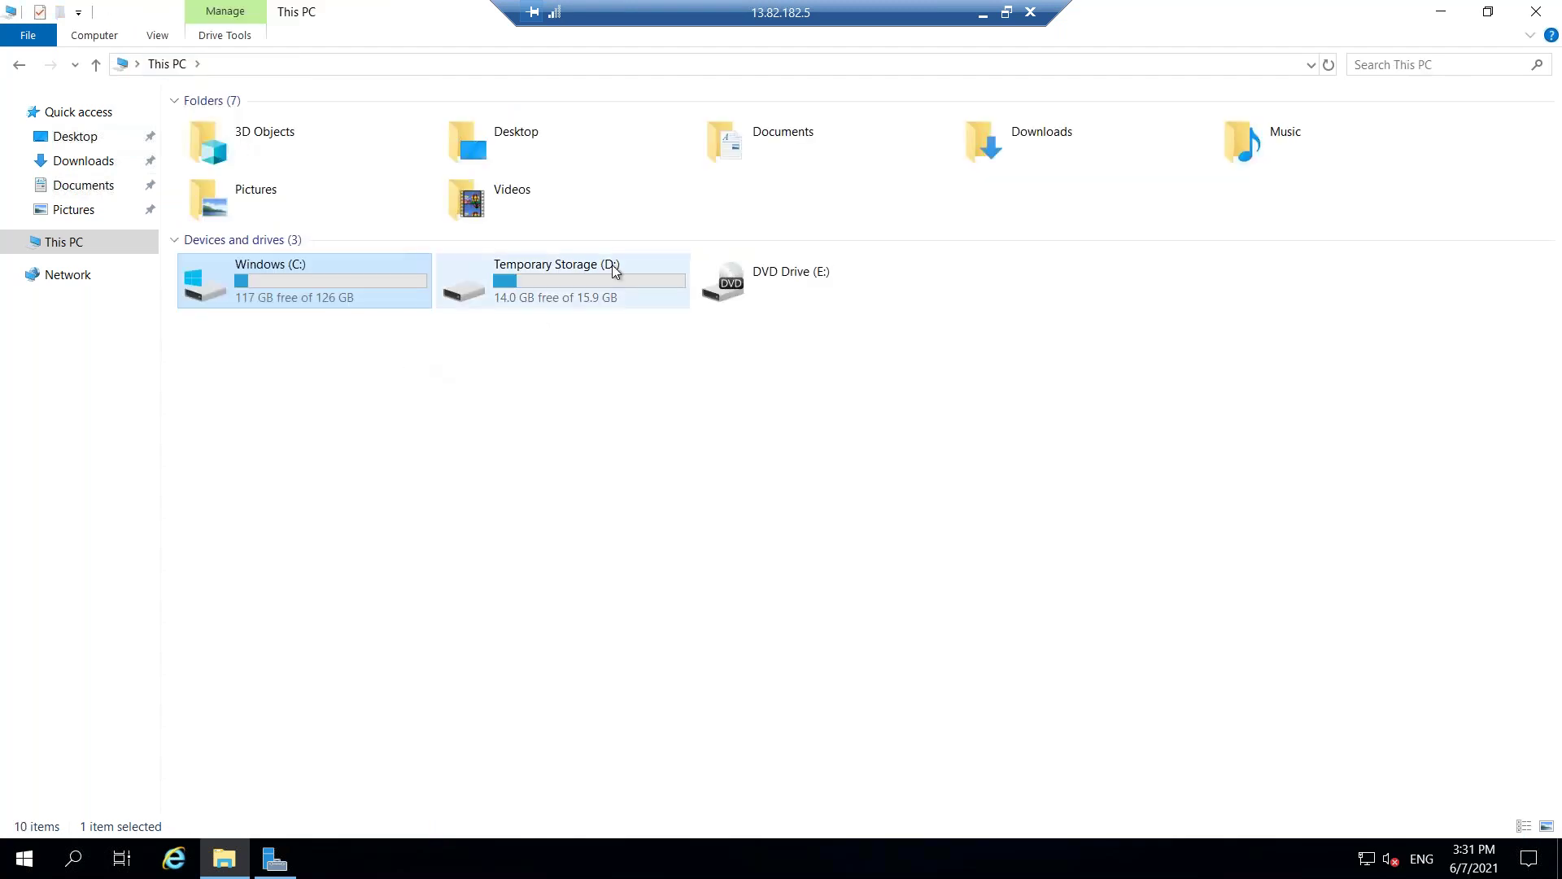
{"action": "double_click", "coordinate": [611, 265]}
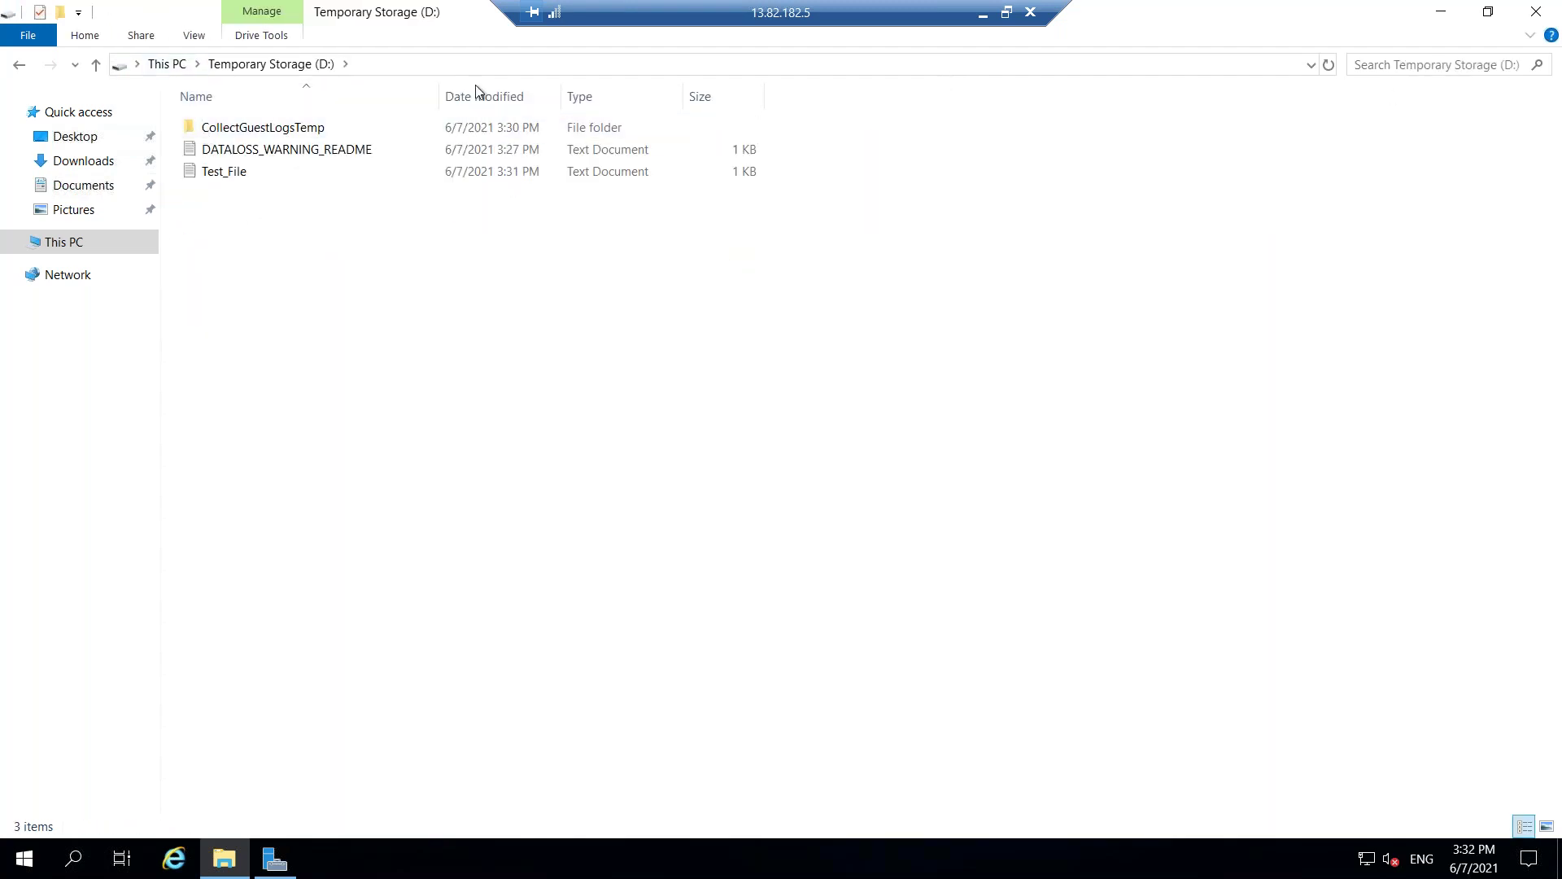
{"action": "right_click", "coordinate": [161, 16]}
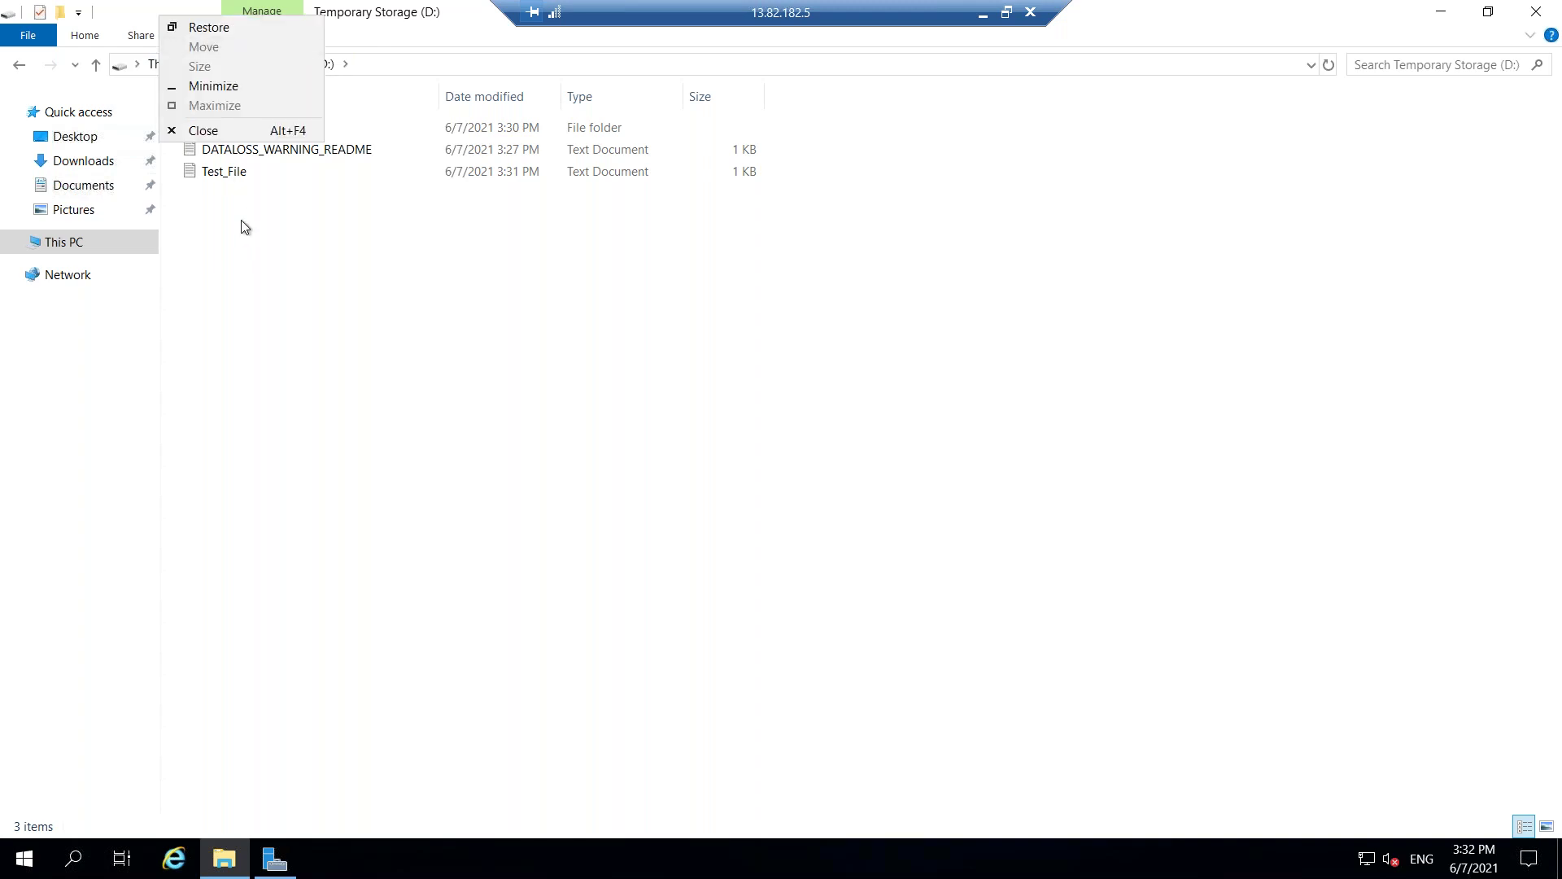
{"action": "left_click", "coordinate": [205, 131]}
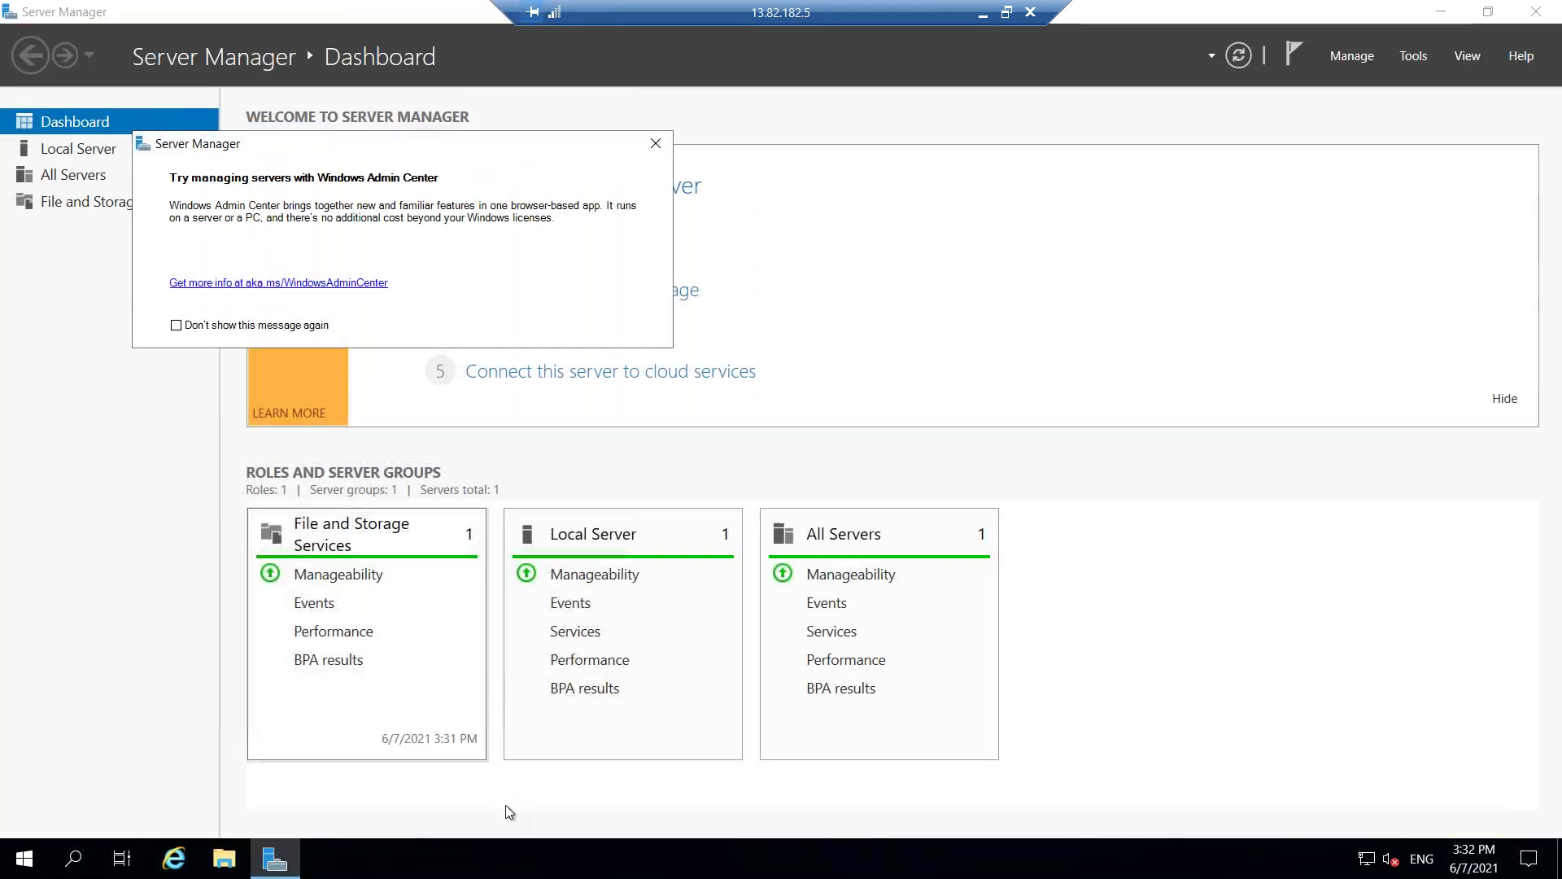
Minimise Server Manager and then the remote session, returning to windows-machine's Connect page on port 3389.
{"action": "left_click", "coordinate": [25, 859]}
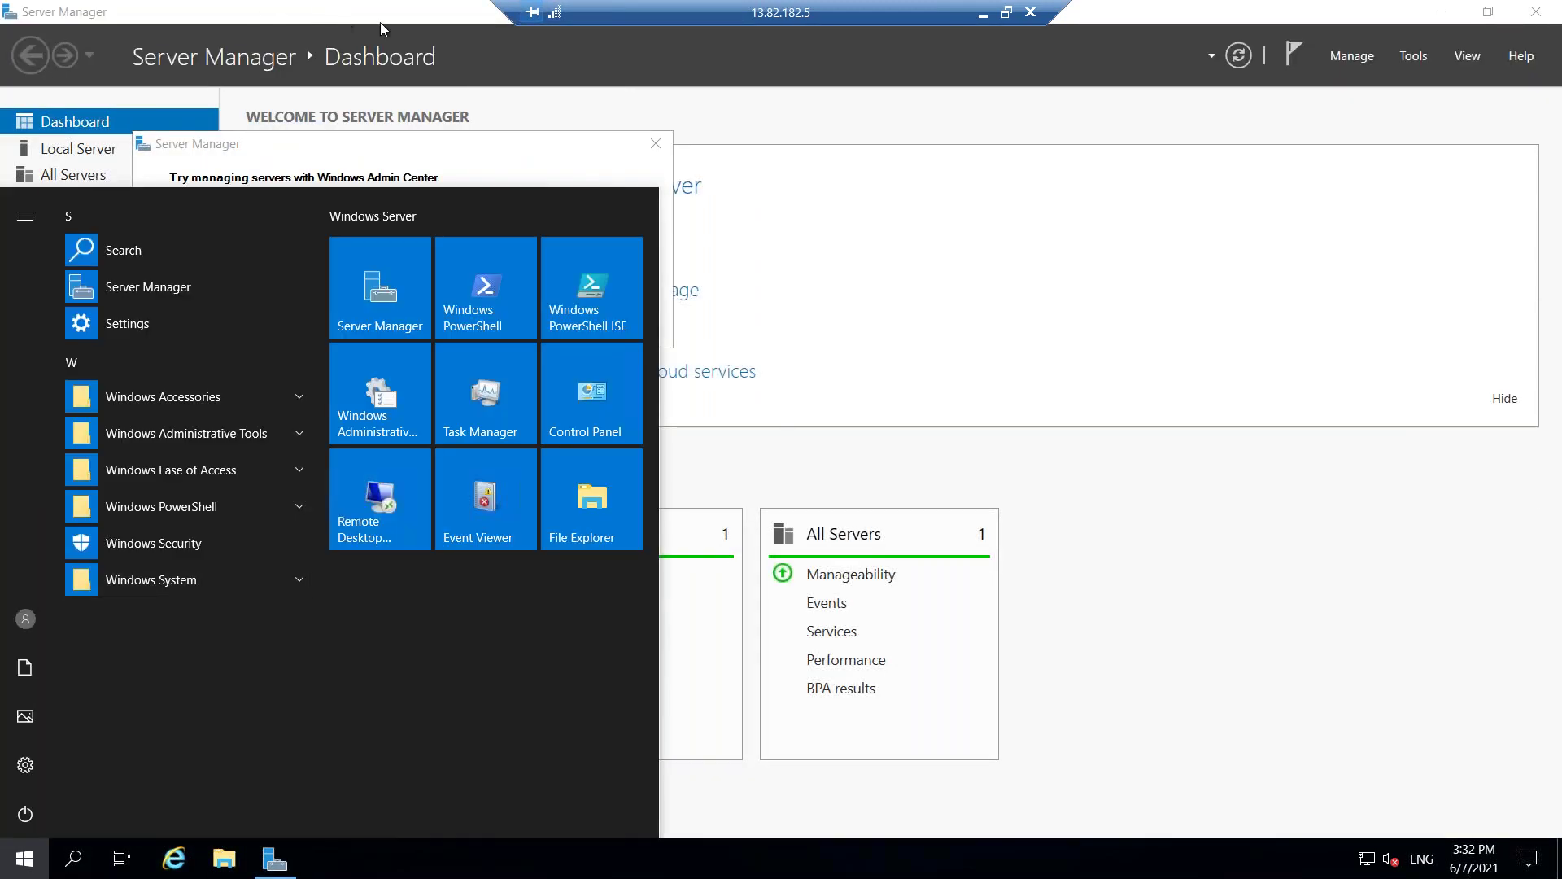
{"action": "left_click", "coordinate": [384, 21]}
{"action": "right_click", "coordinate": [388, 11]}
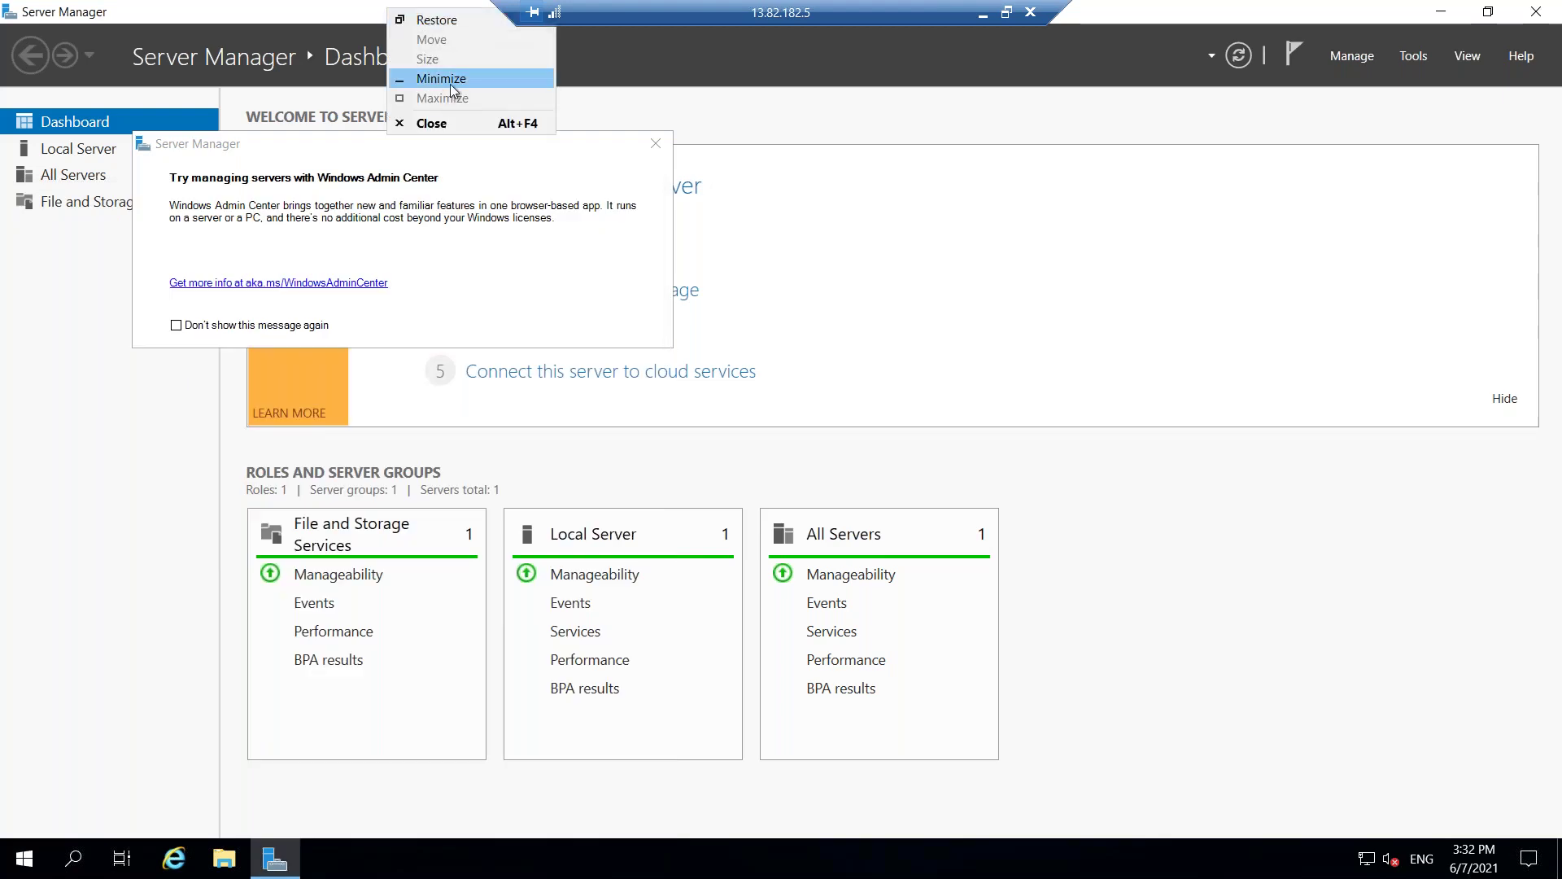
{"action": "left_click", "coordinate": [451, 80]}
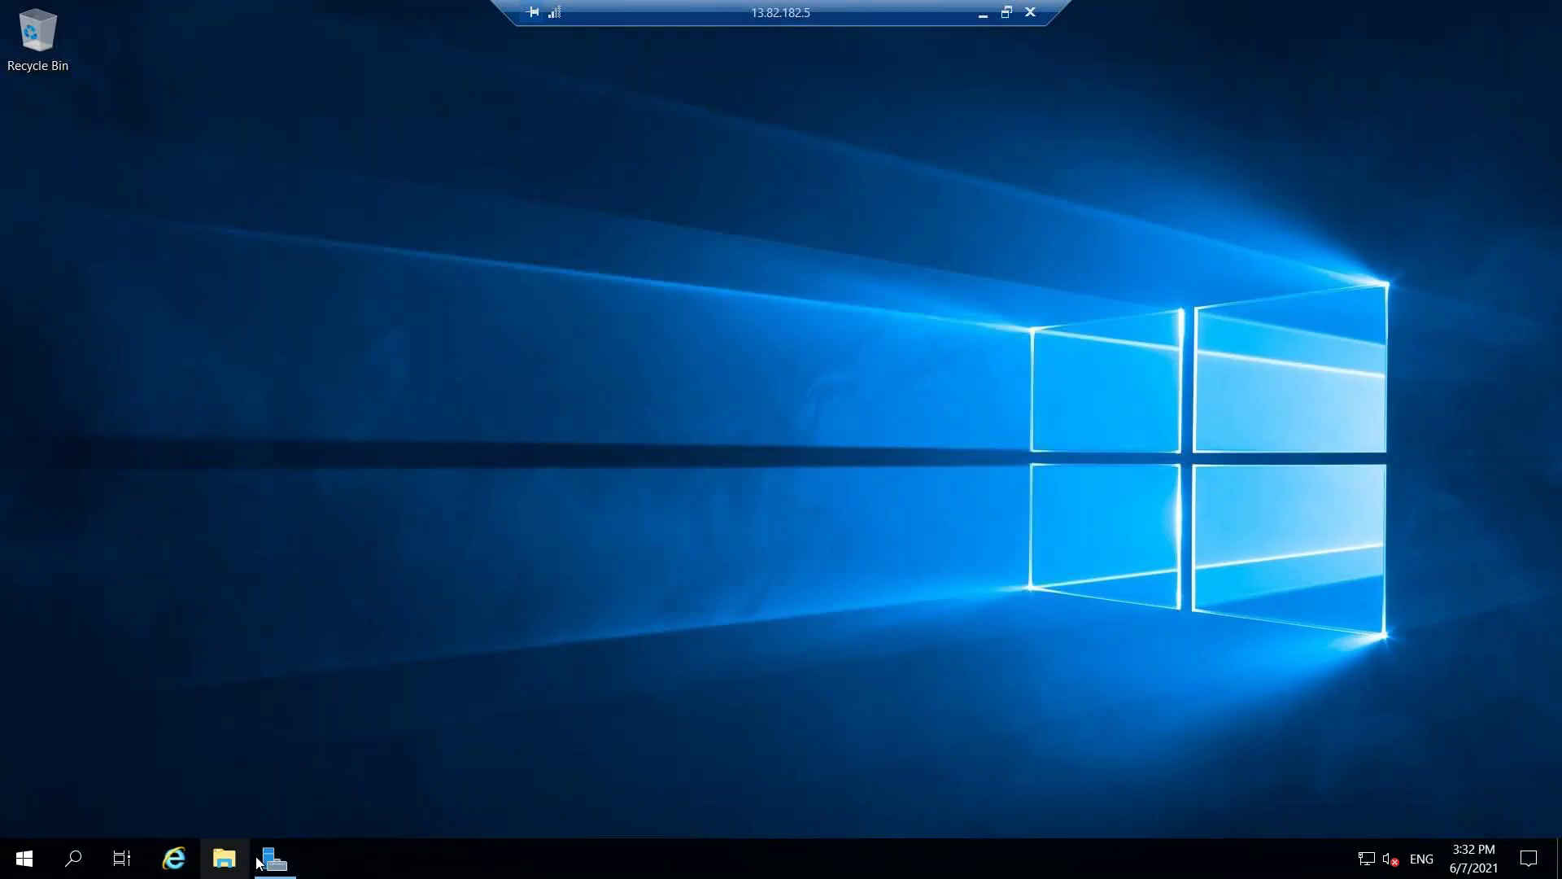
{"action": "left_click", "coordinate": [24, 858]}
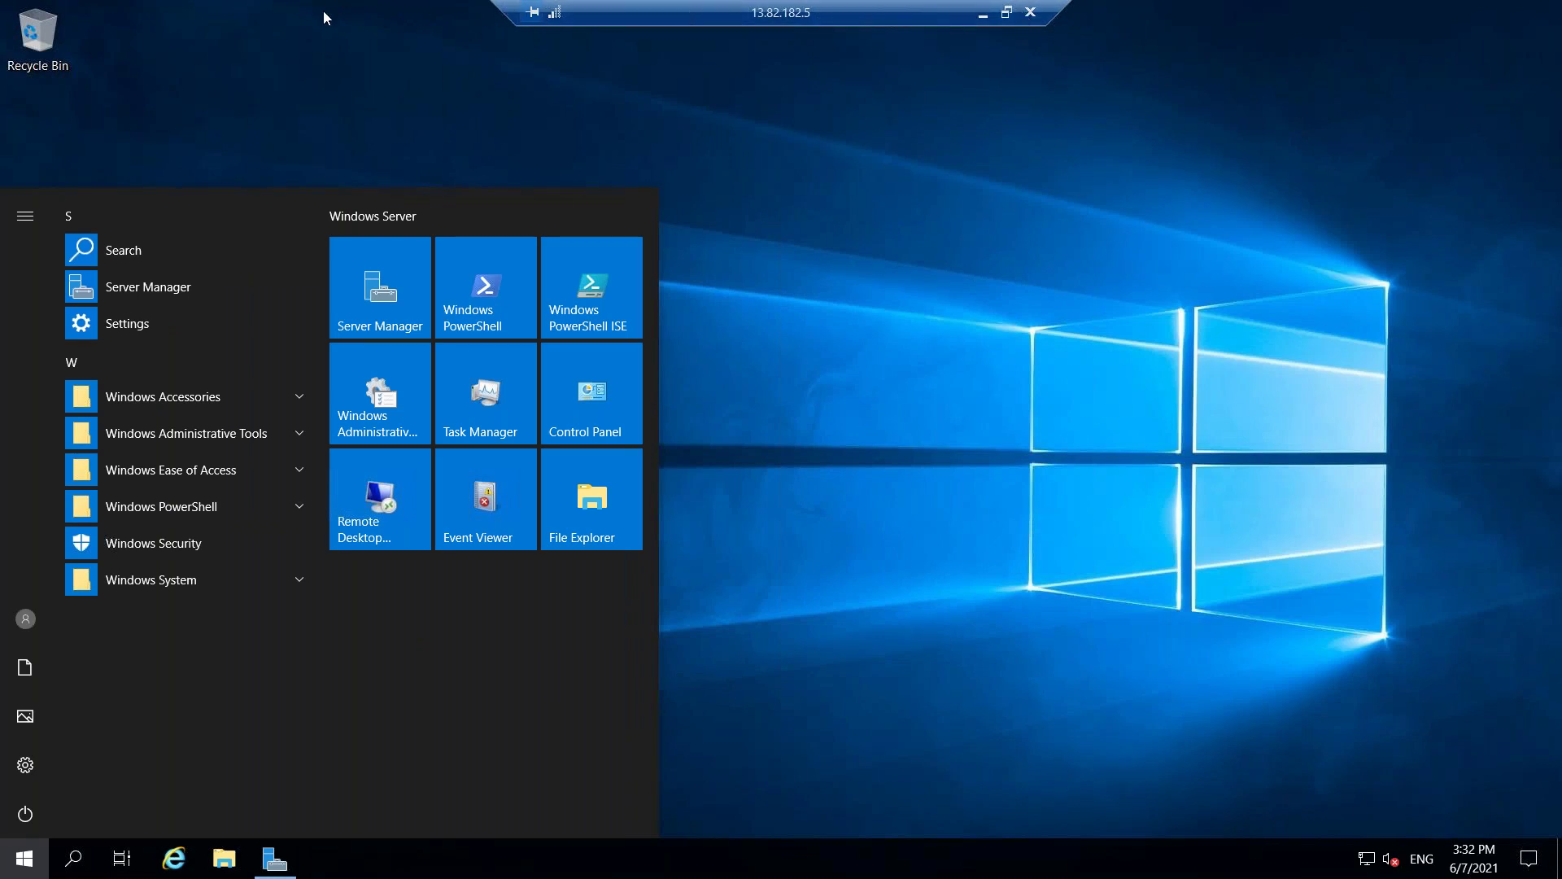
{"action": "left_click", "coordinate": [986, 17]}
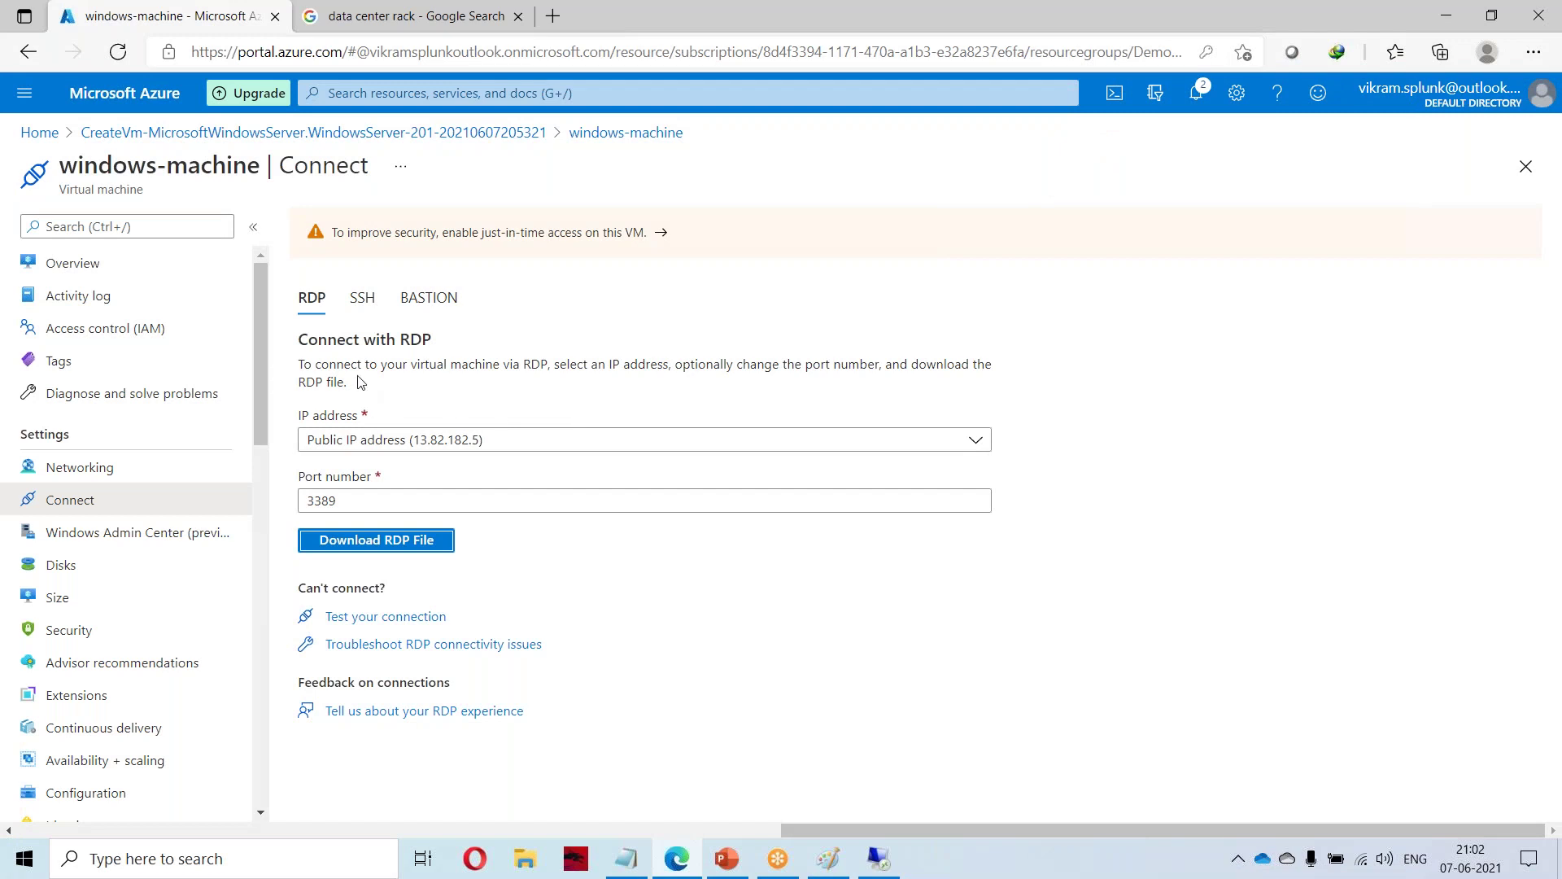
From Azure home, open Virtual machines and stop windows-machine.
{"action": "left_click", "coordinate": [508, 133]}
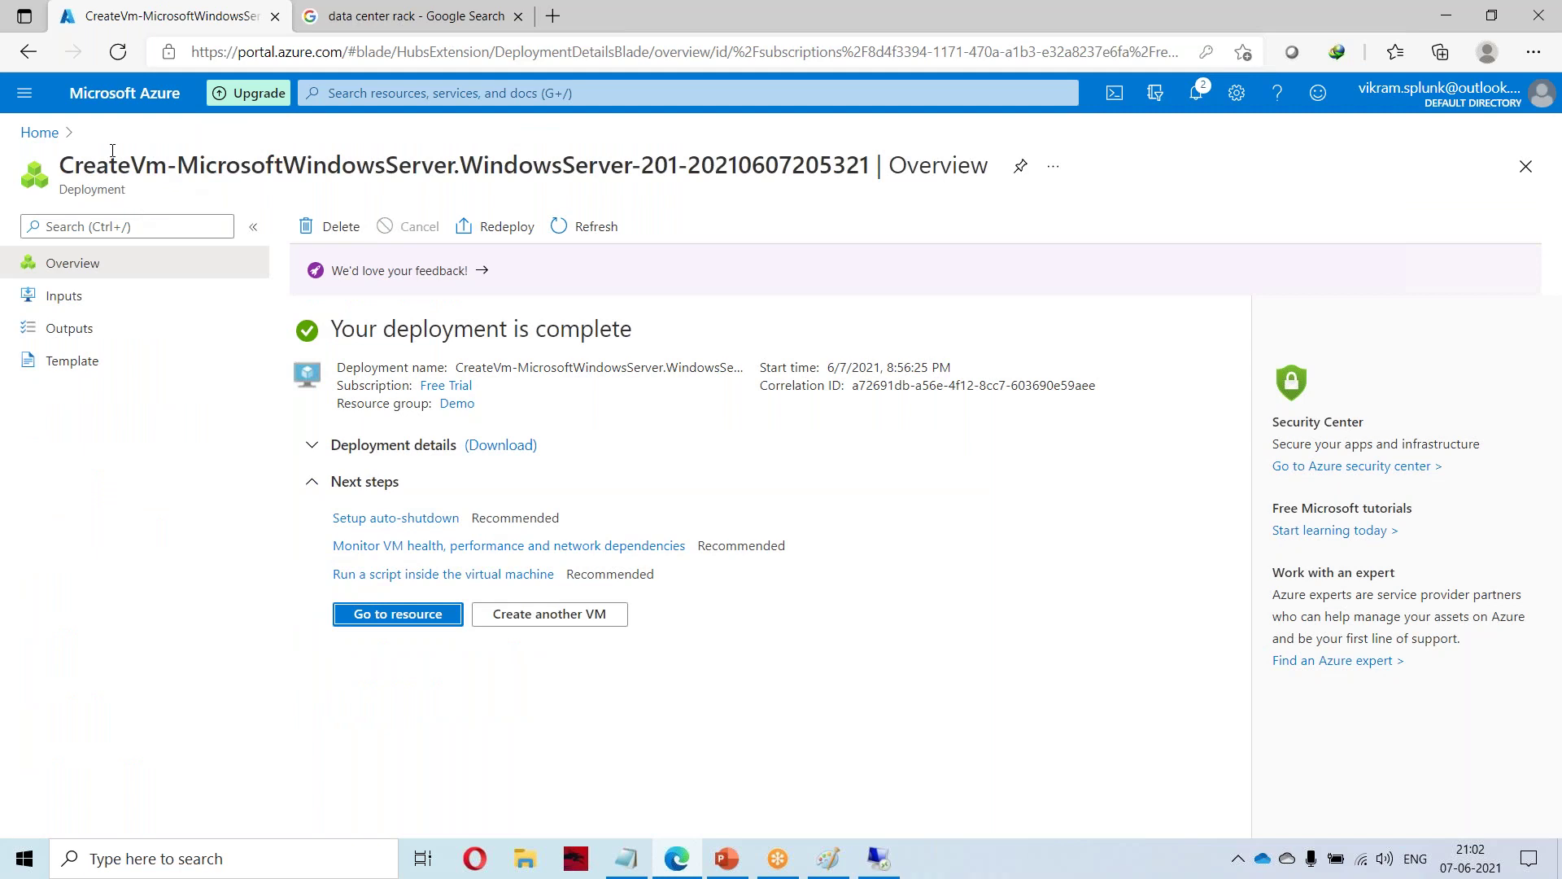
{"action": "left_click", "coordinate": [37, 133]}
{"action": "left_click", "coordinate": [385, 209]}
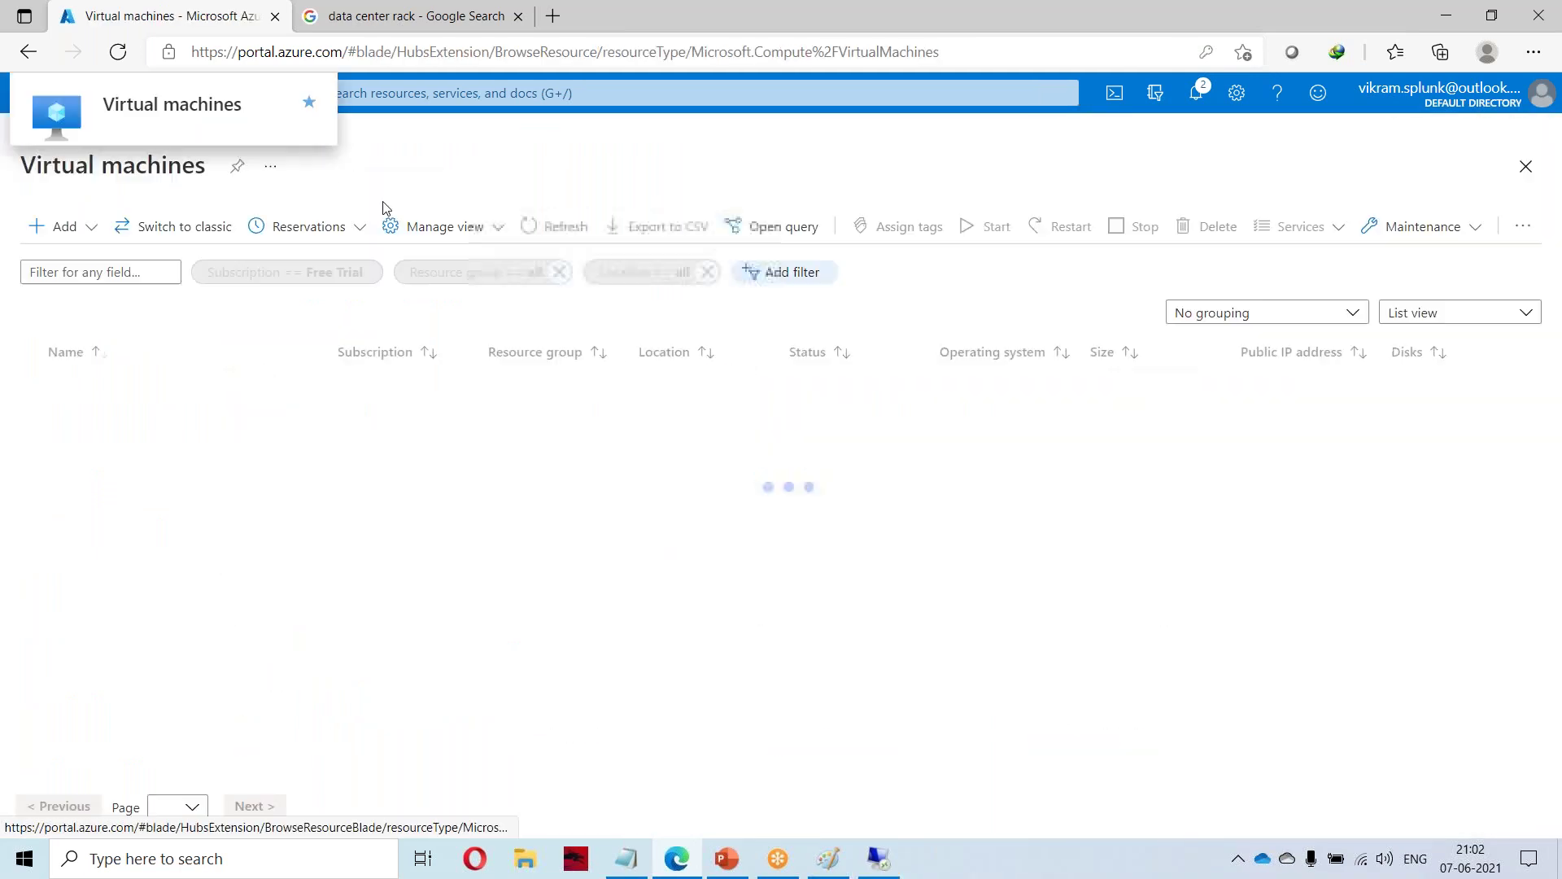
{"action": "left_click", "coordinate": [30, 388]}
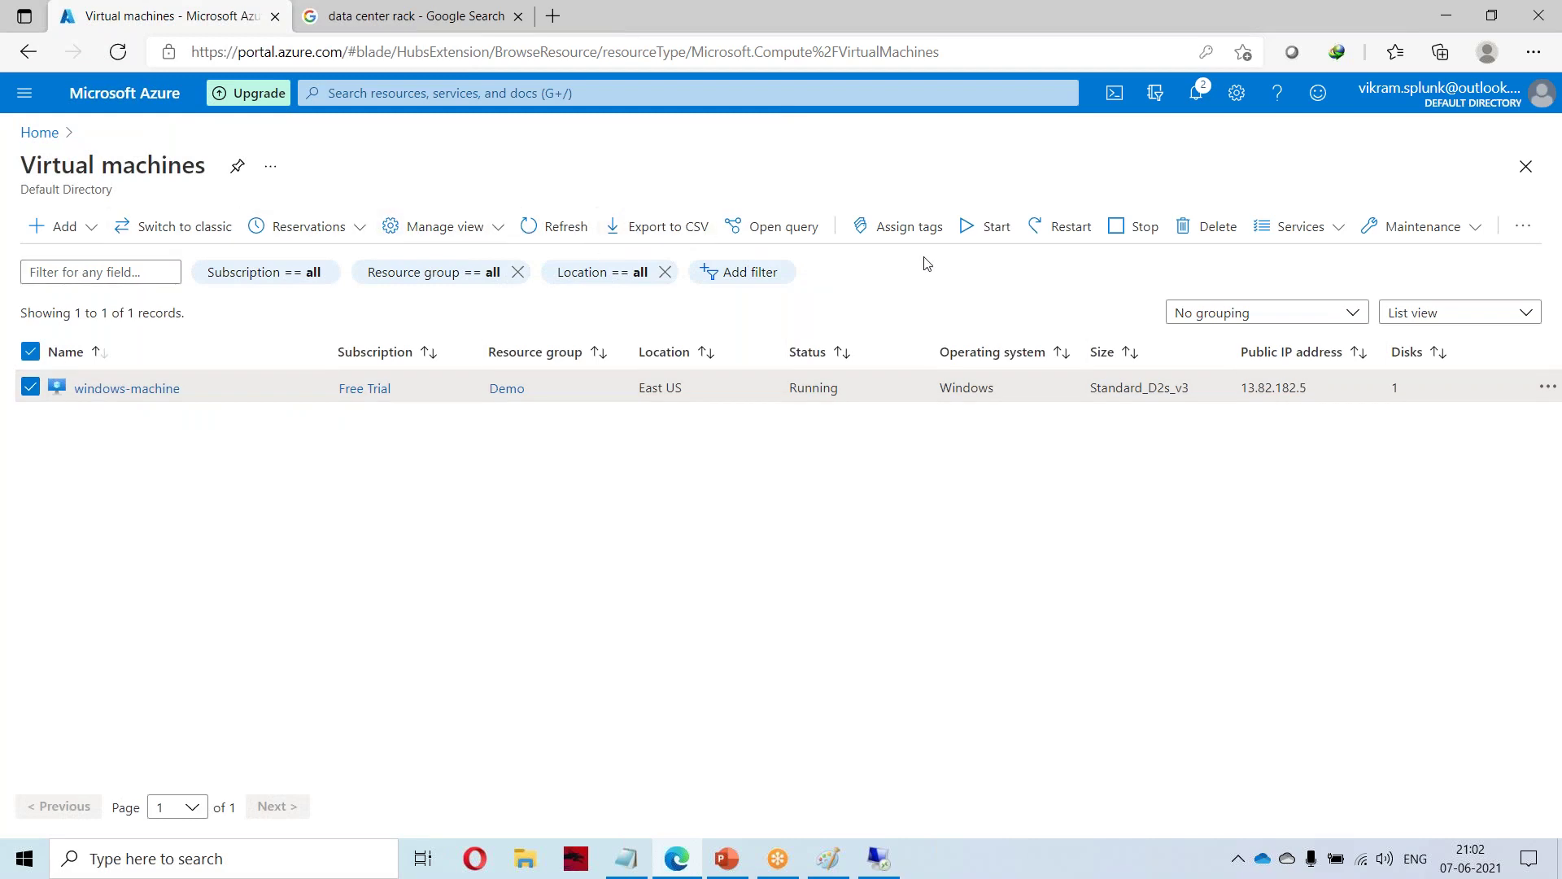
{"action": "left_click", "coordinate": [1152, 231]}
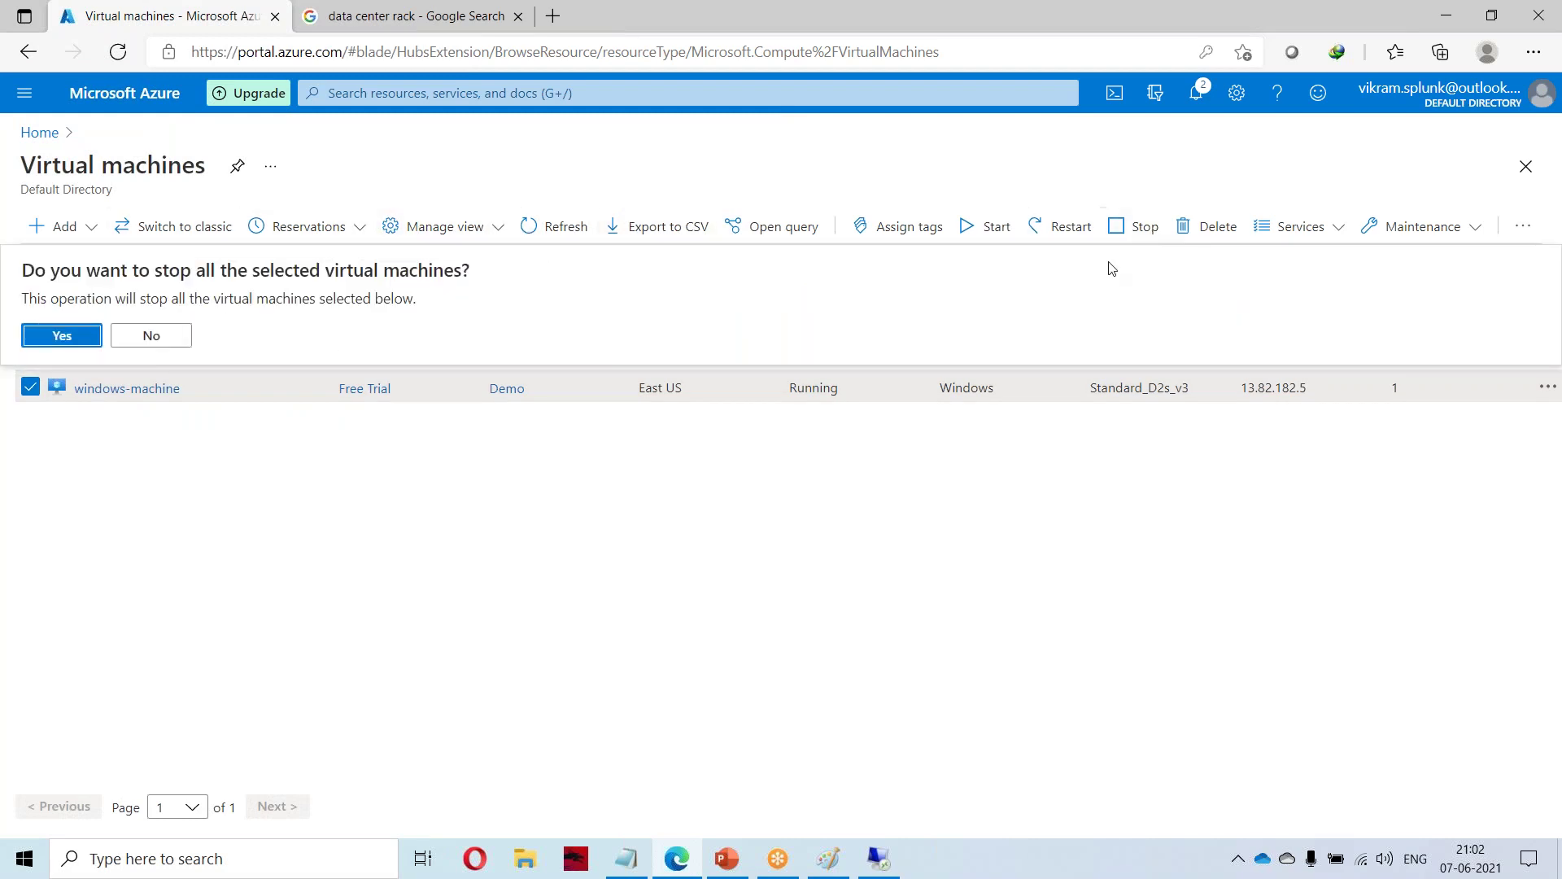
{"action": "left_click", "coordinate": [49, 337]}
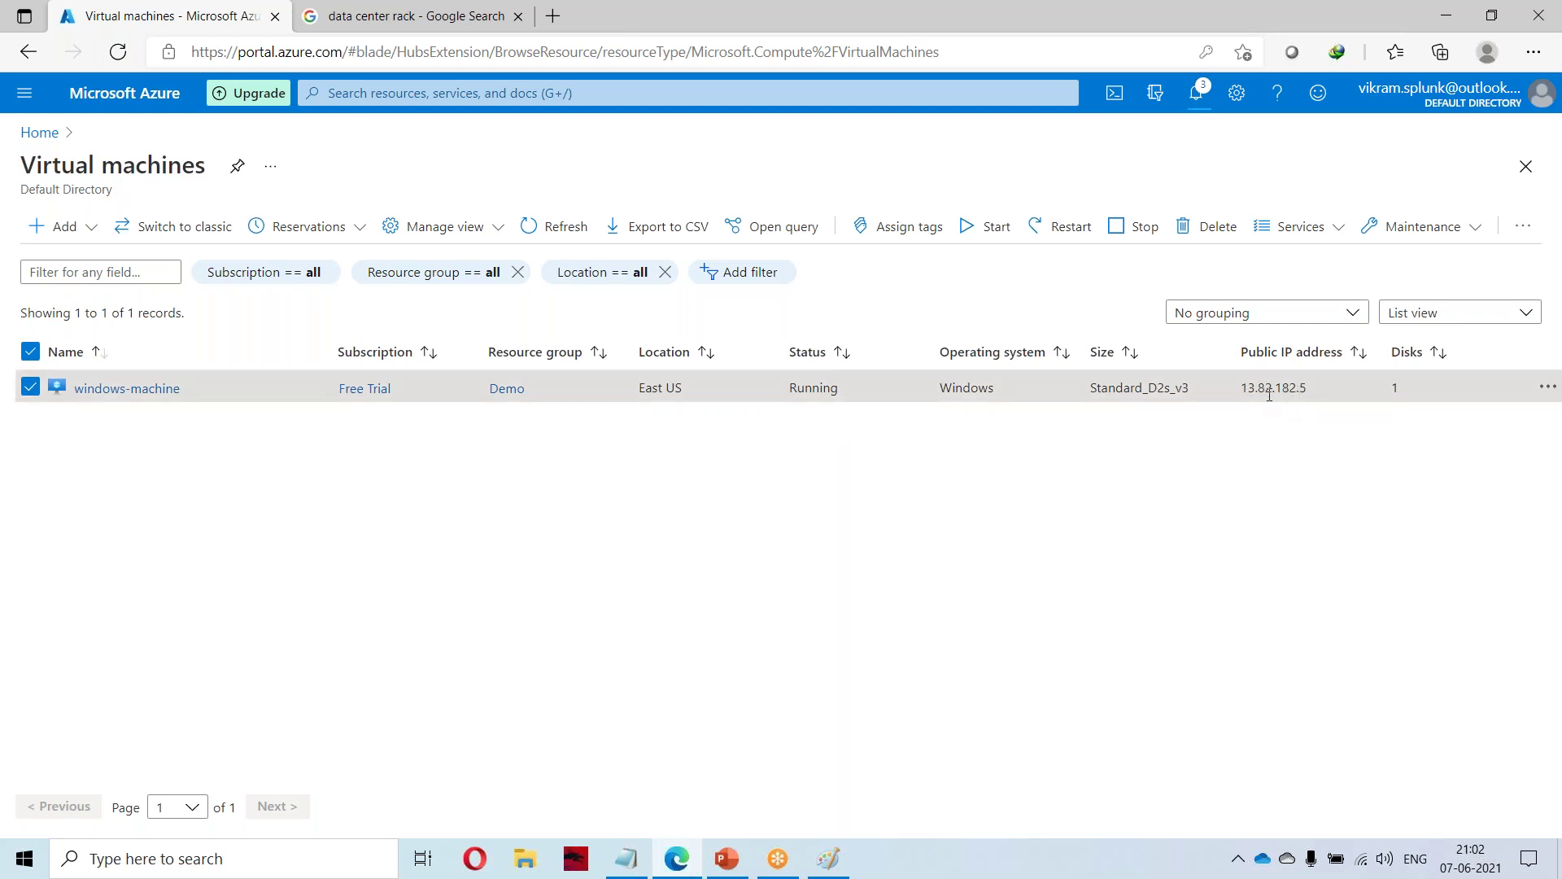
Highlight public IP 13.82.182.5, reselect windows-machine and confirm Stop again.
{"action": "mouse_move", "coordinate": [1240, 394]}
{"action": "left_mouse_down"}
{"action": "mouse_move", "coordinate": [1307, 388]}
{"action": "mouse_move", "coordinate": [1226, 388]}
{"action": "left_mouse_up"}
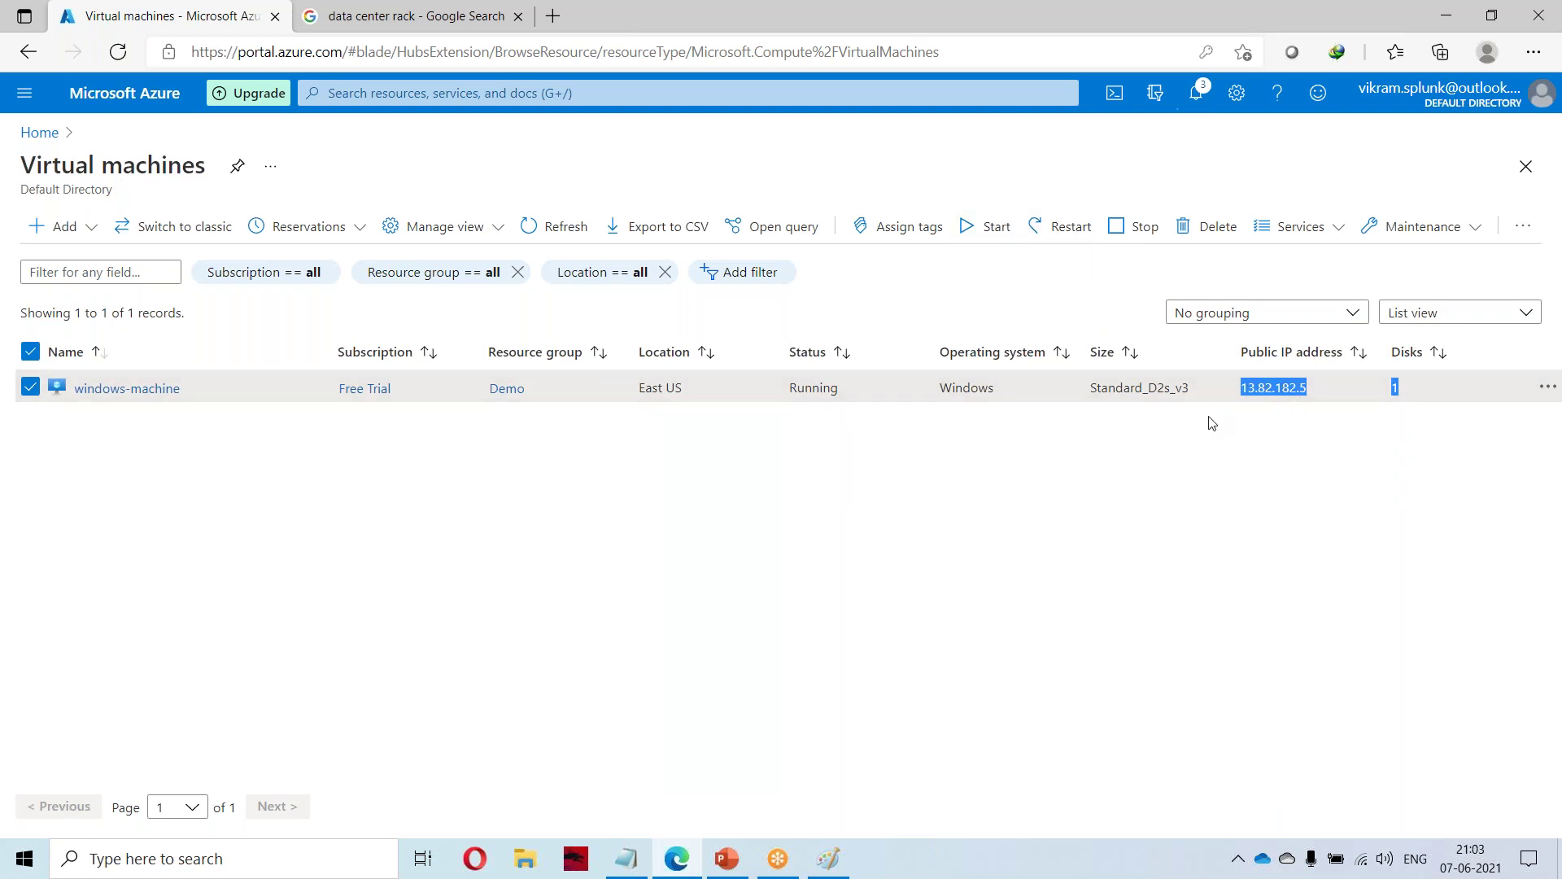
{"action": "left_click", "coordinate": [1254, 448]}
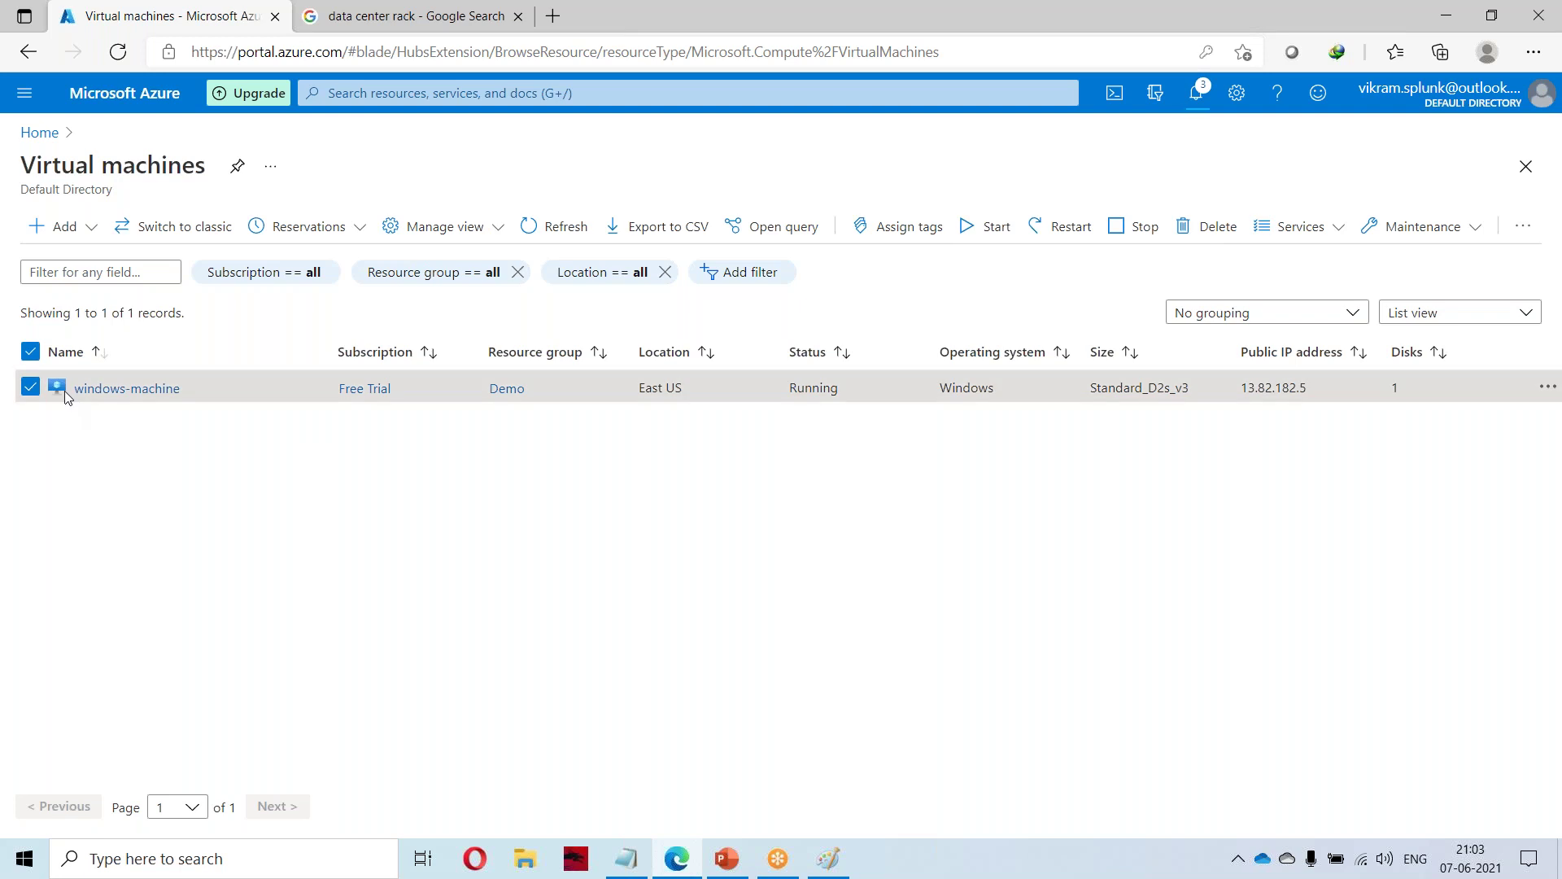
{"action": "left_click", "coordinate": [26, 352]}
{"action": "left_click", "coordinate": [30, 388]}
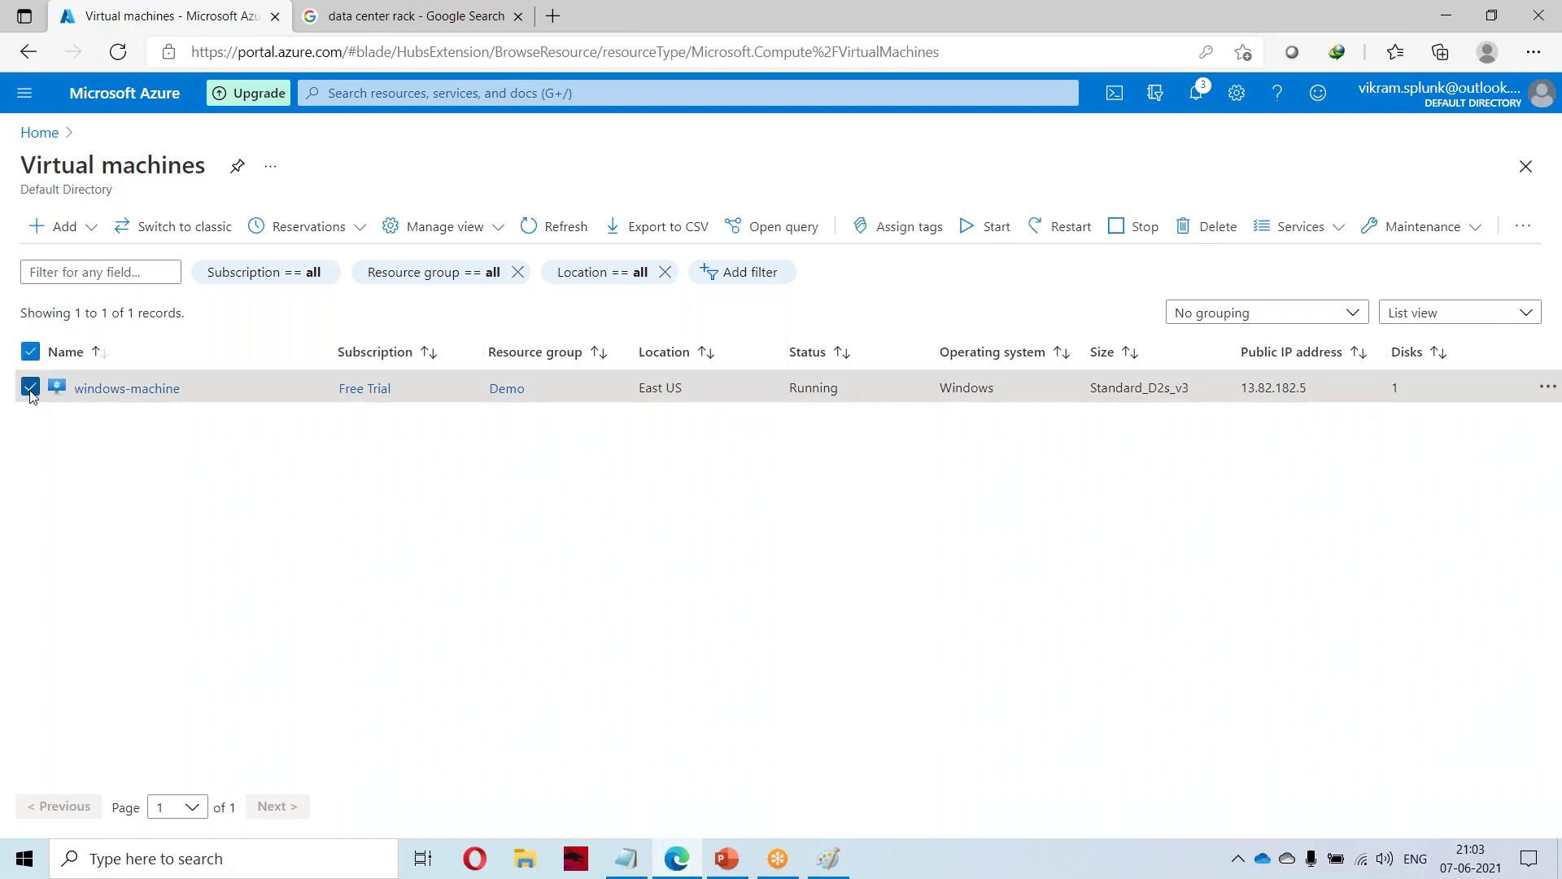
{"action": "left_click", "coordinate": [1137, 229]}
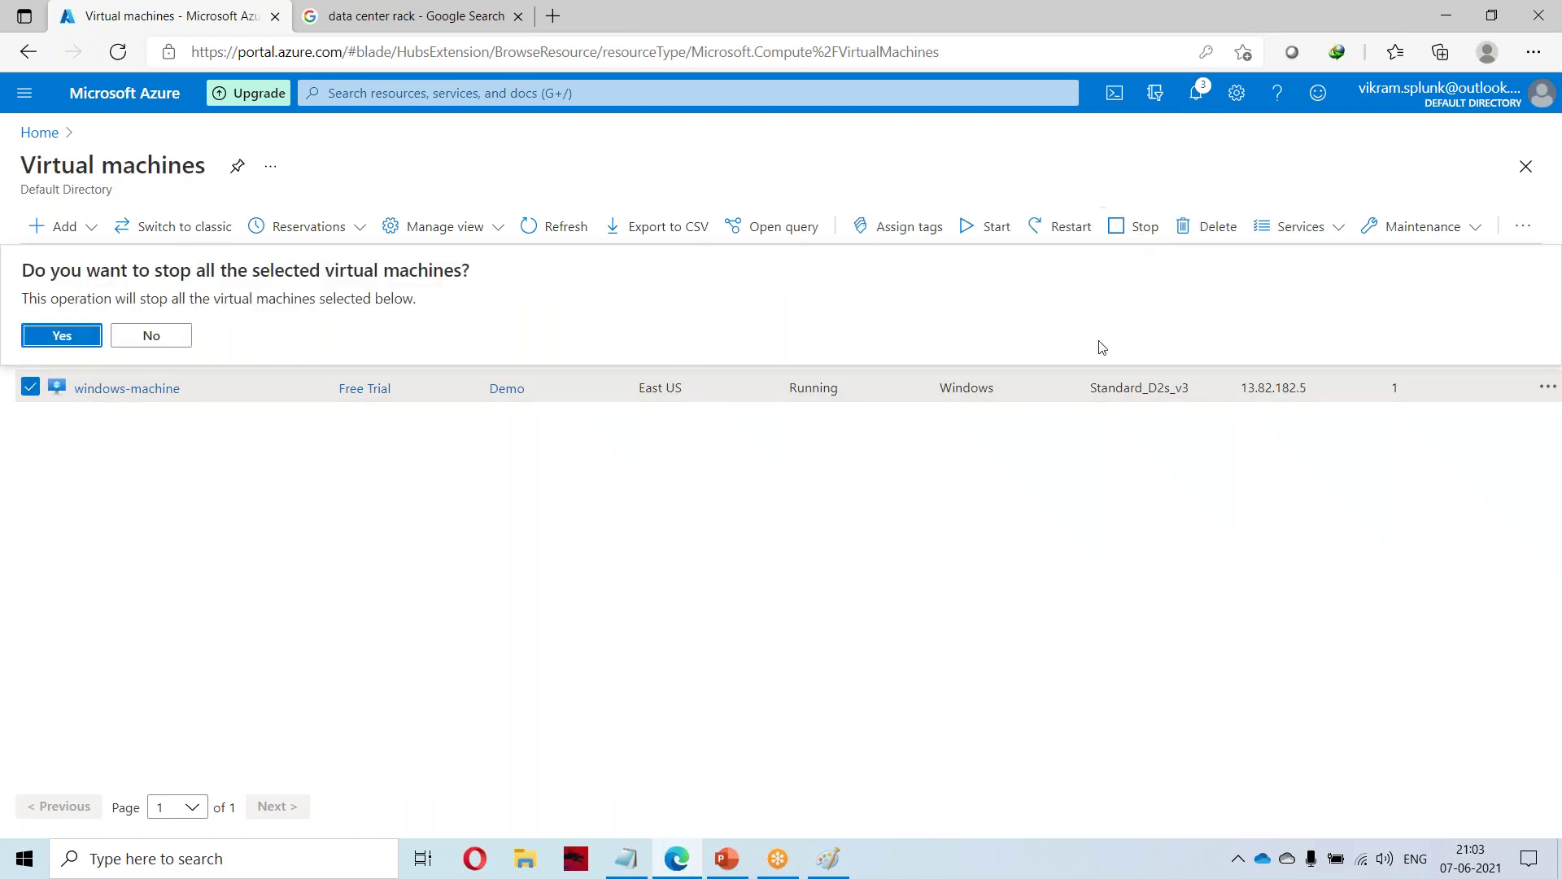
{"action": "left_click", "coordinate": [67, 337]}
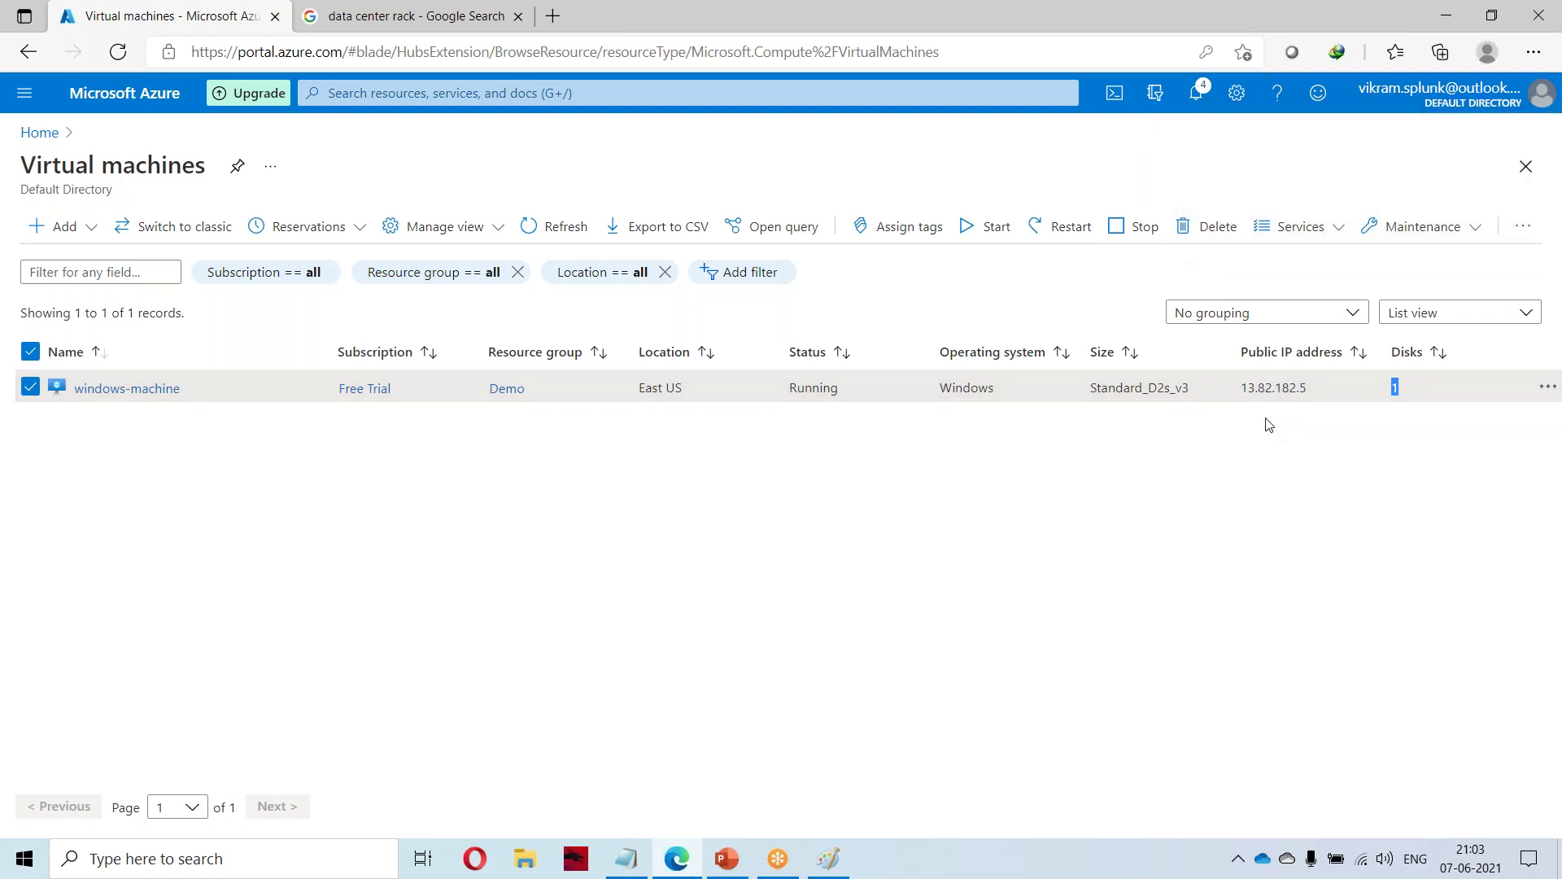
Re-highlight windows-machine's full public IP 13.82.182.5 in the list.
{"action": "left_click", "coordinate": [1203, 499]}
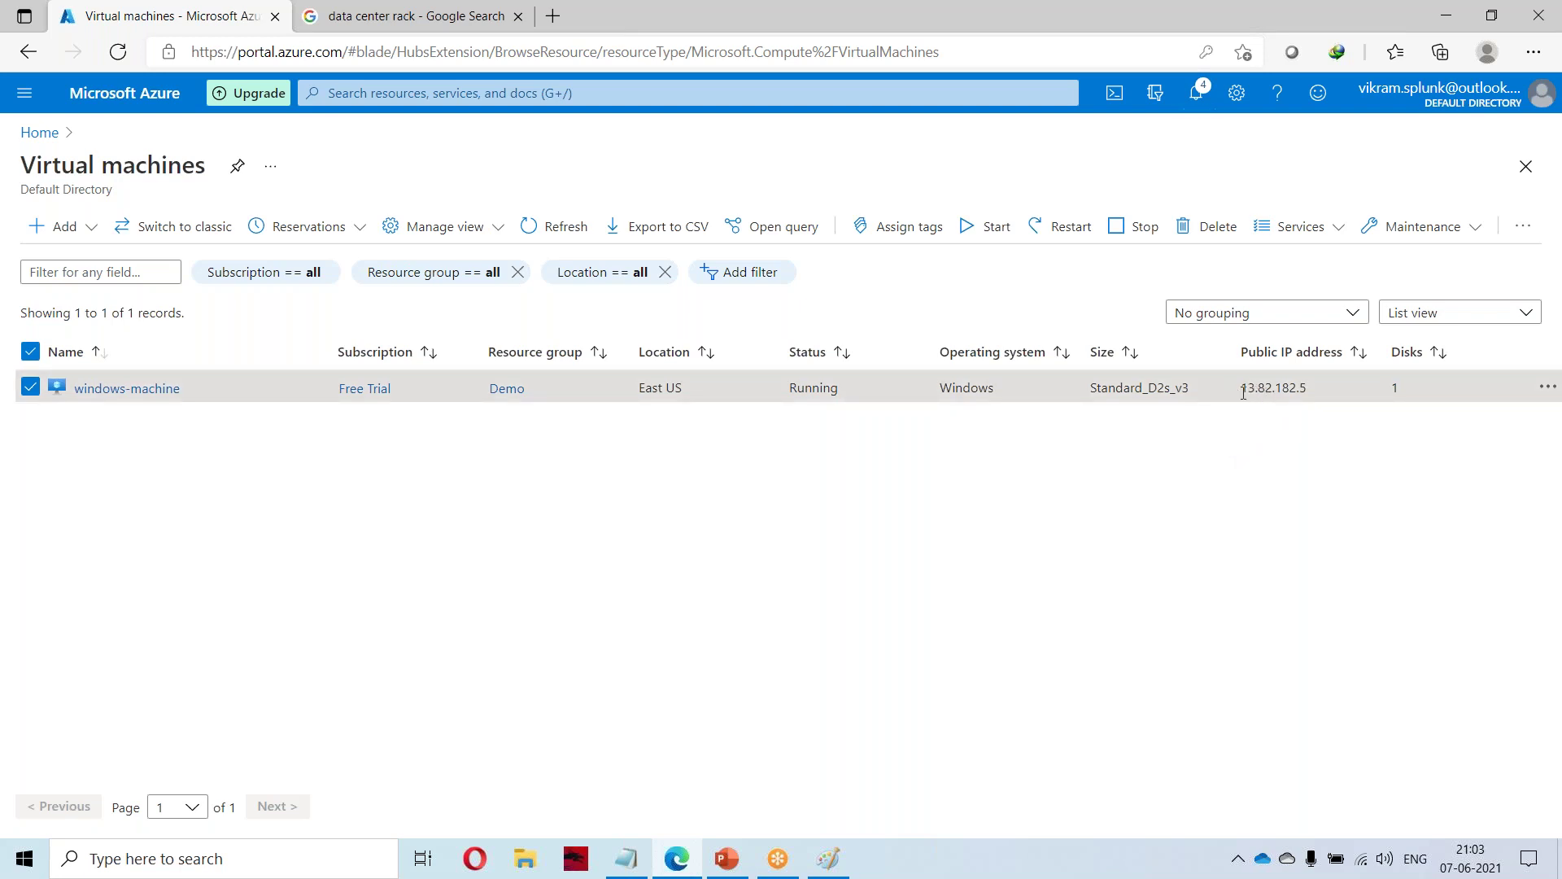
{"action": "left_click_drag", "start_coordinate": [1273, 393], "coordinate": [1323, 402]}
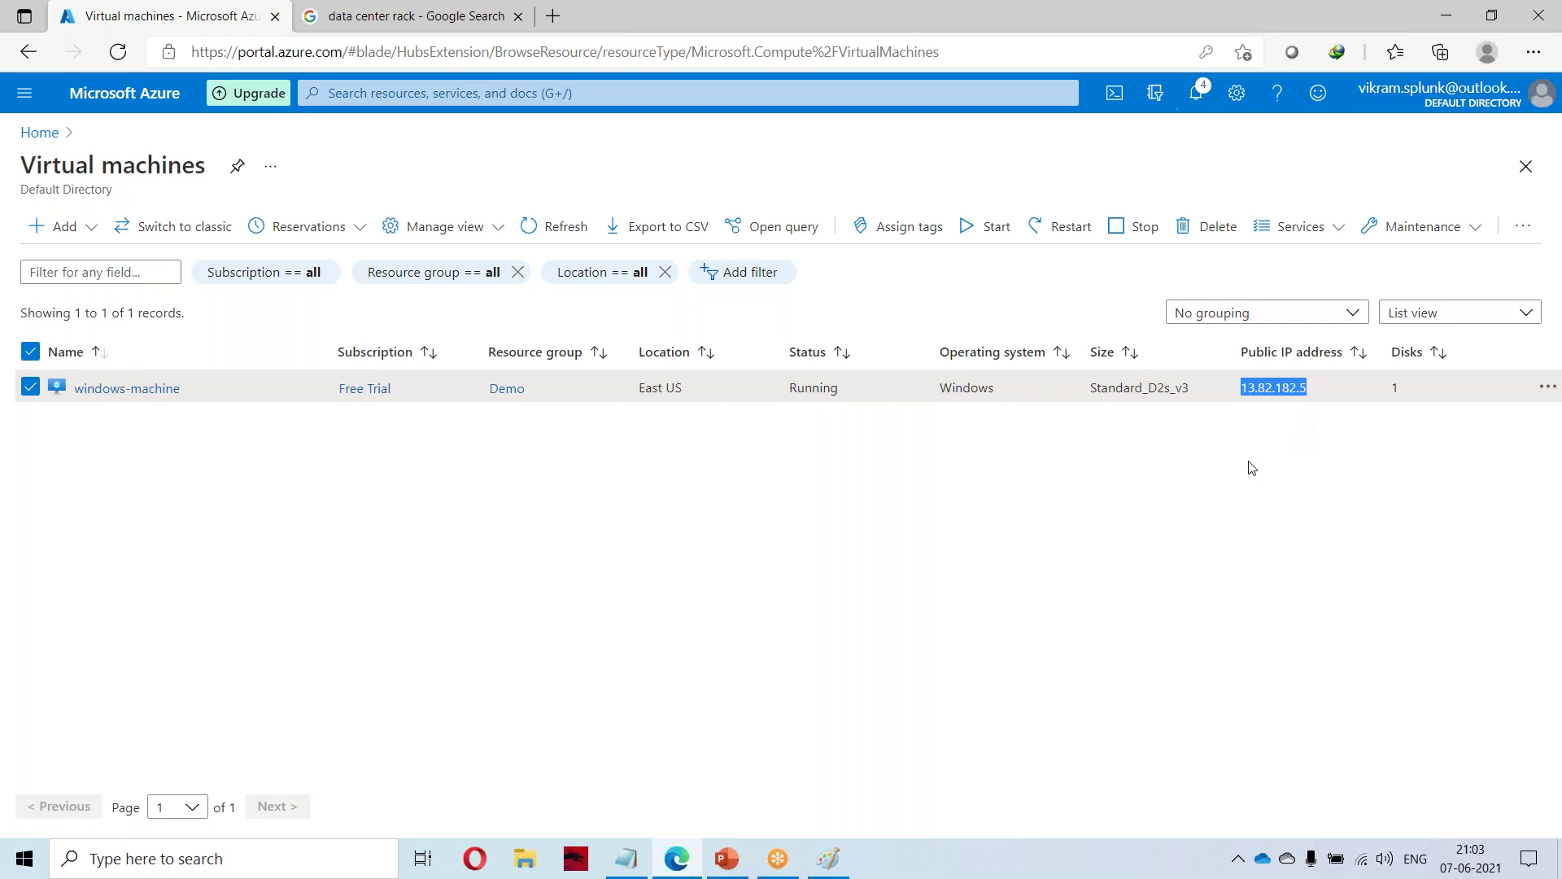
{"action": "left_click", "coordinate": [638, 572]}
{"action": "right_click", "coordinate": [171, 18]}
Duplicate the Azure portal tab and reload the original Virtual machines tab.
{"action": "left_click", "coordinate": [226, 107]}
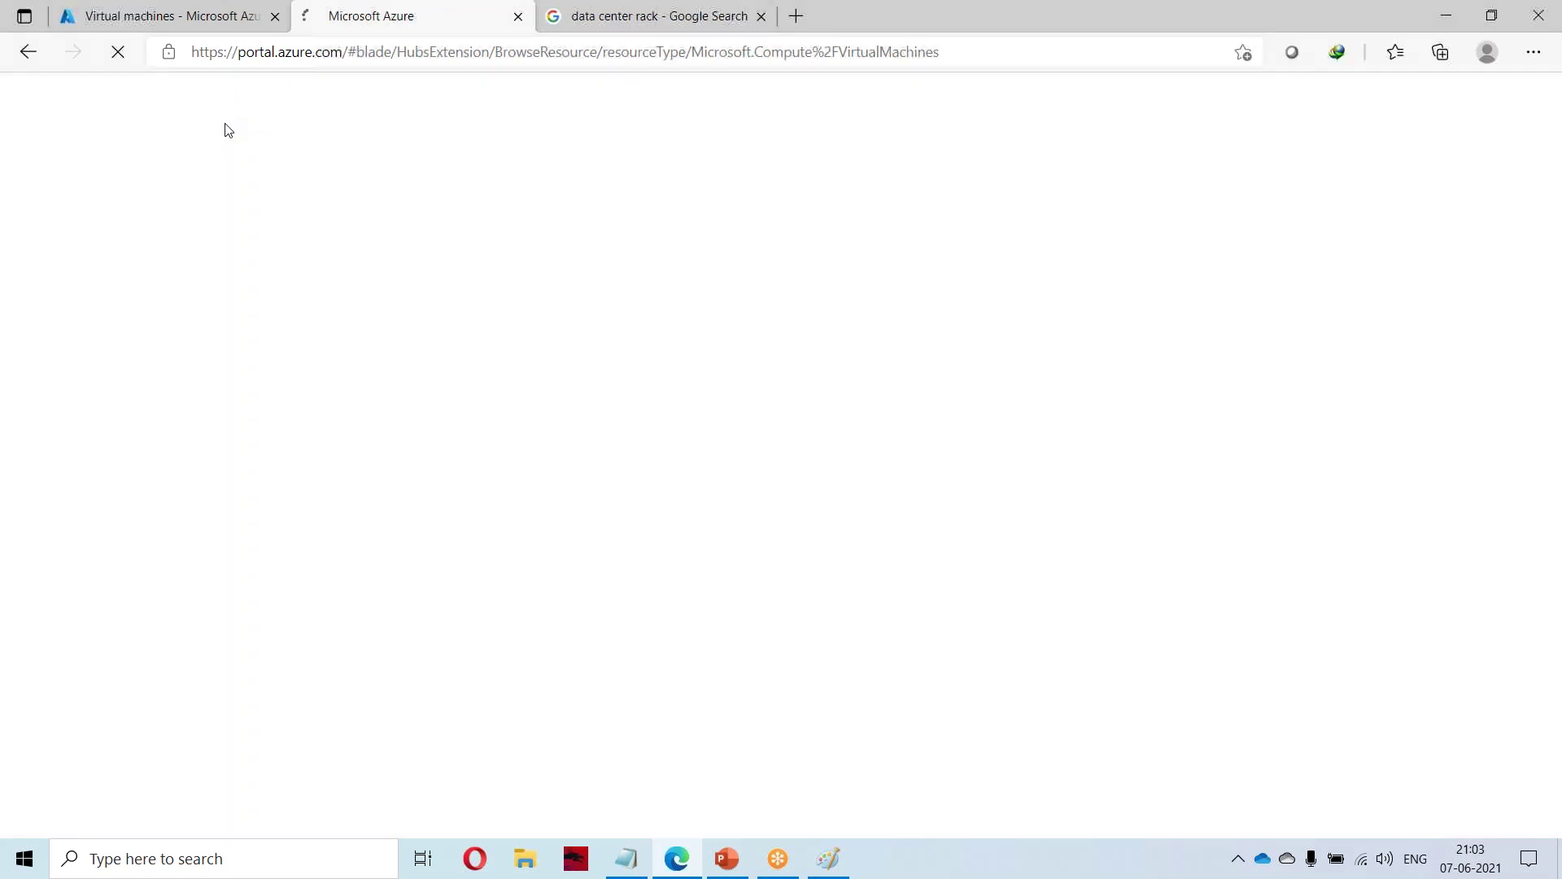
{"action": "right_click", "coordinate": [174, 18]}
{"action": "left_click", "coordinate": [234, 76]}
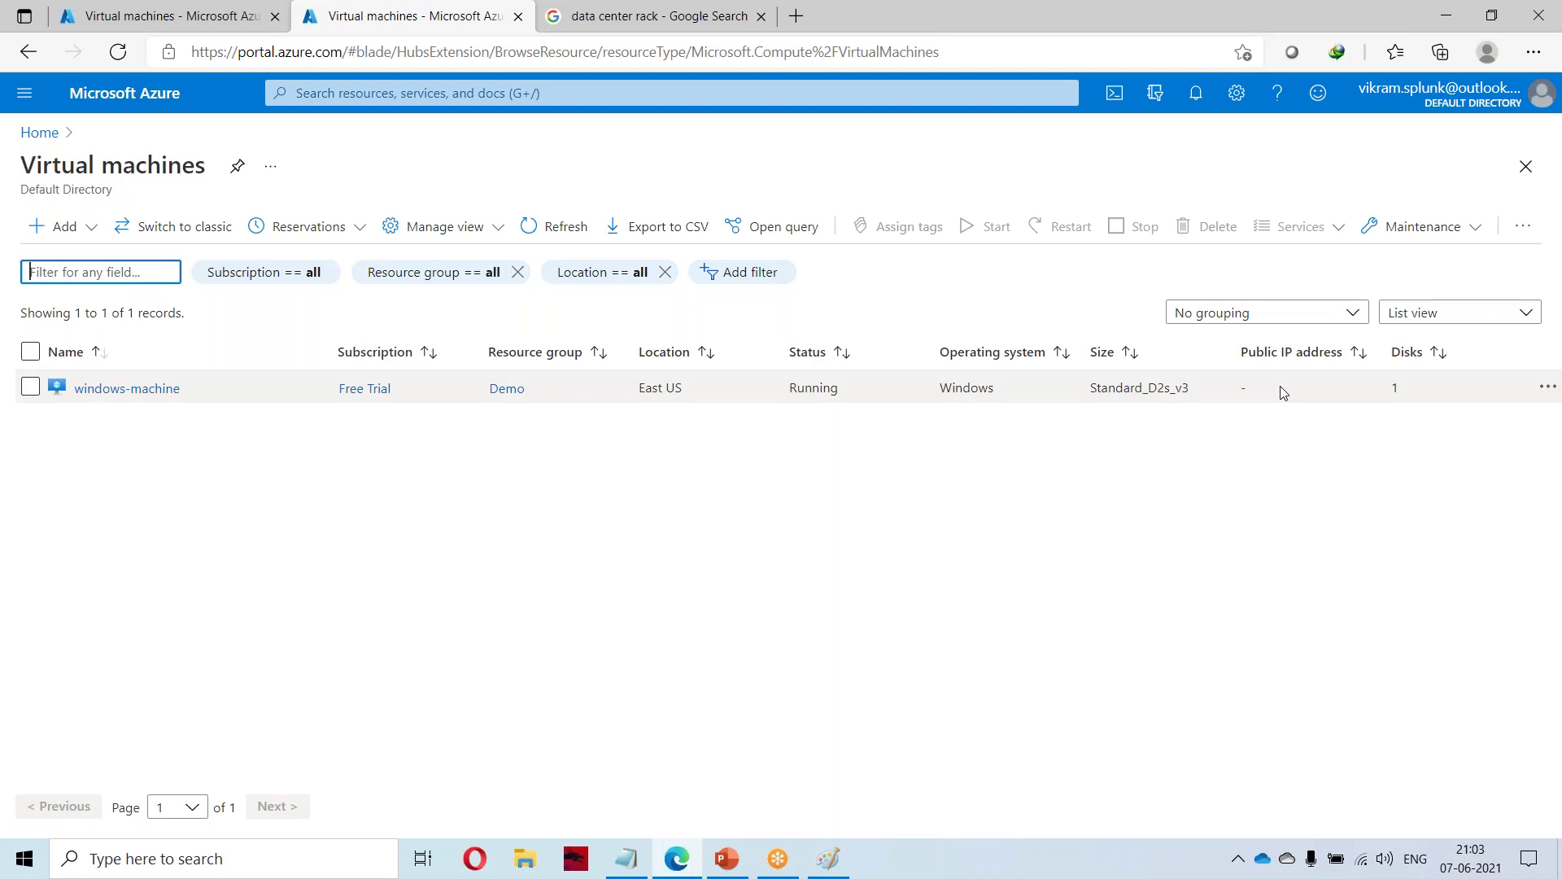
Check the now-blank public IP column and select windows-machine in the list.
{"action": "left_click_drag", "start_coordinate": [1233, 390], "coordinate": [1314, 395]}
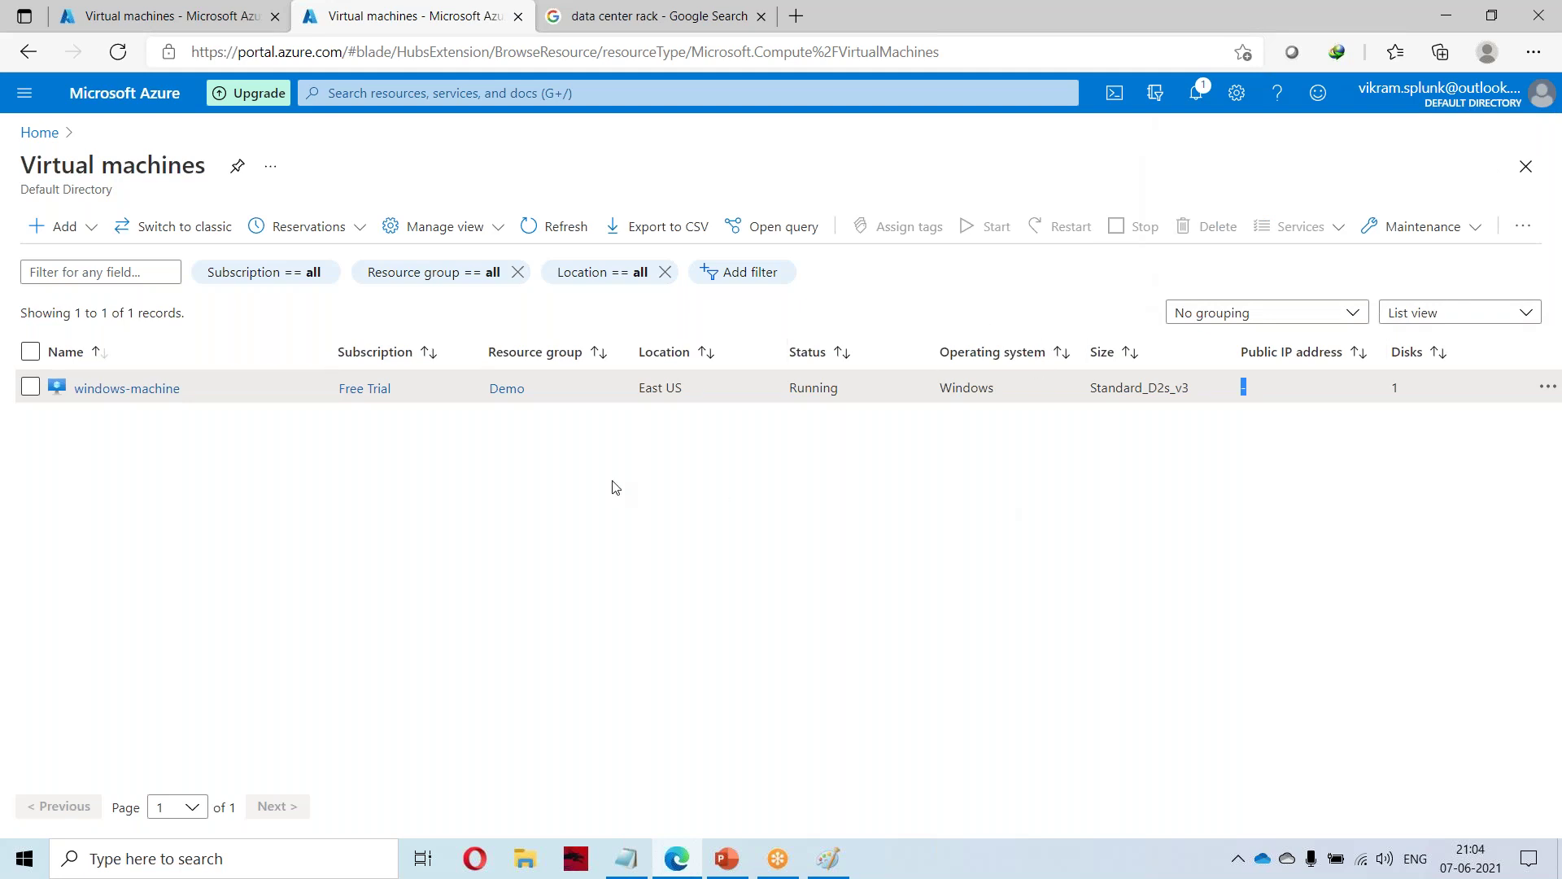
{"action": "left_click", "coordinate": [30, 387]}
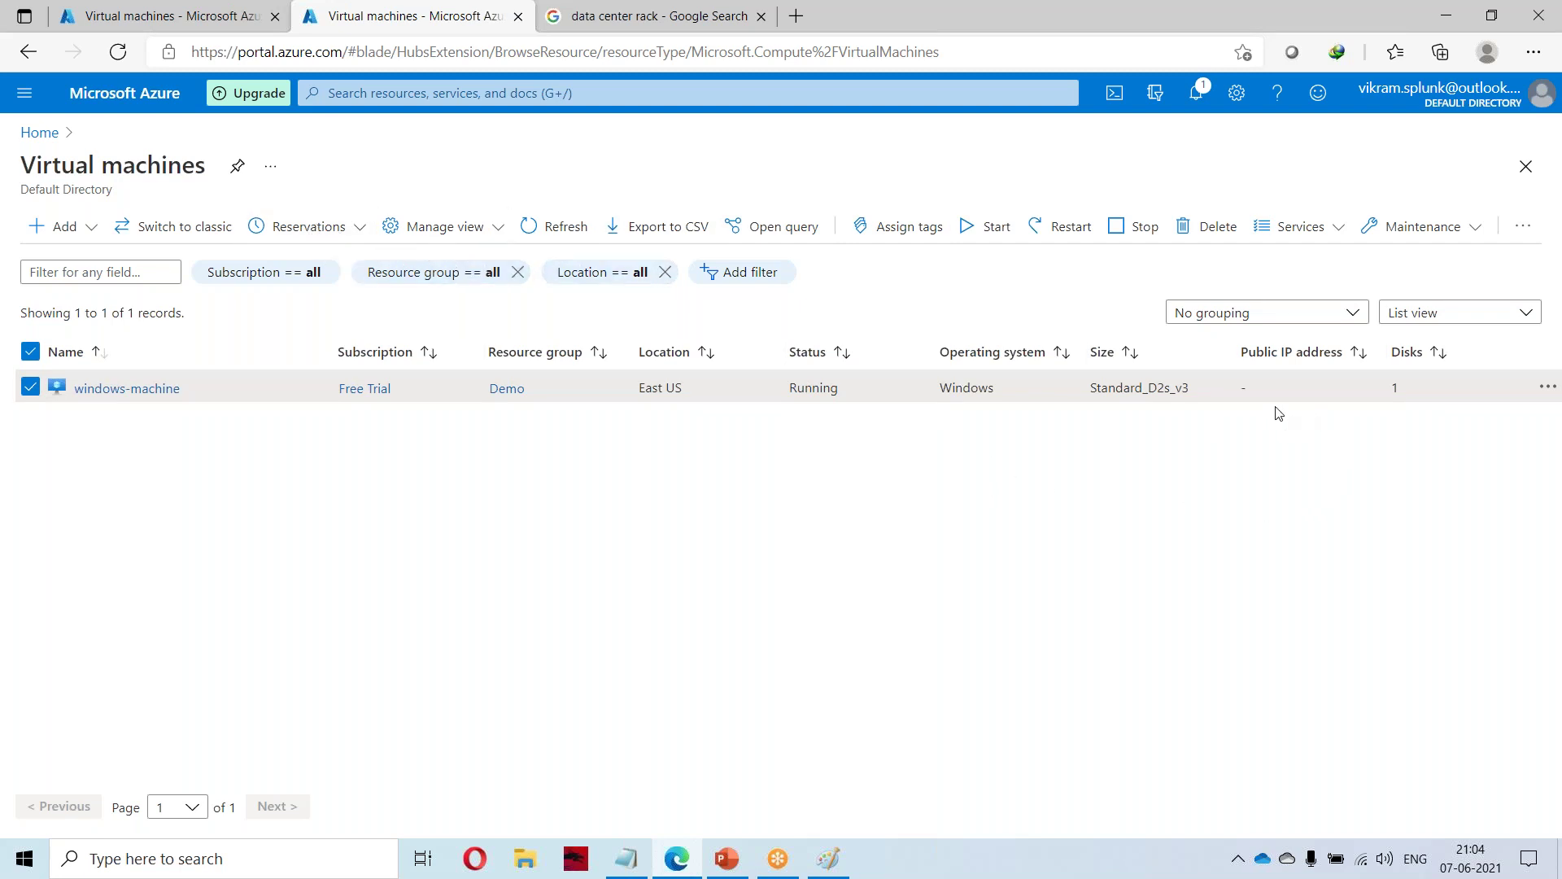
{"action": "left_click", "coordinate": [30, 387]}
{"action": "left_click", "coordinate": [28, 388]}
Start windows-machine and open its overview, now showing public IP 52.170.158.192.
{"action": "left_click", "coordinate": [977, 231]}
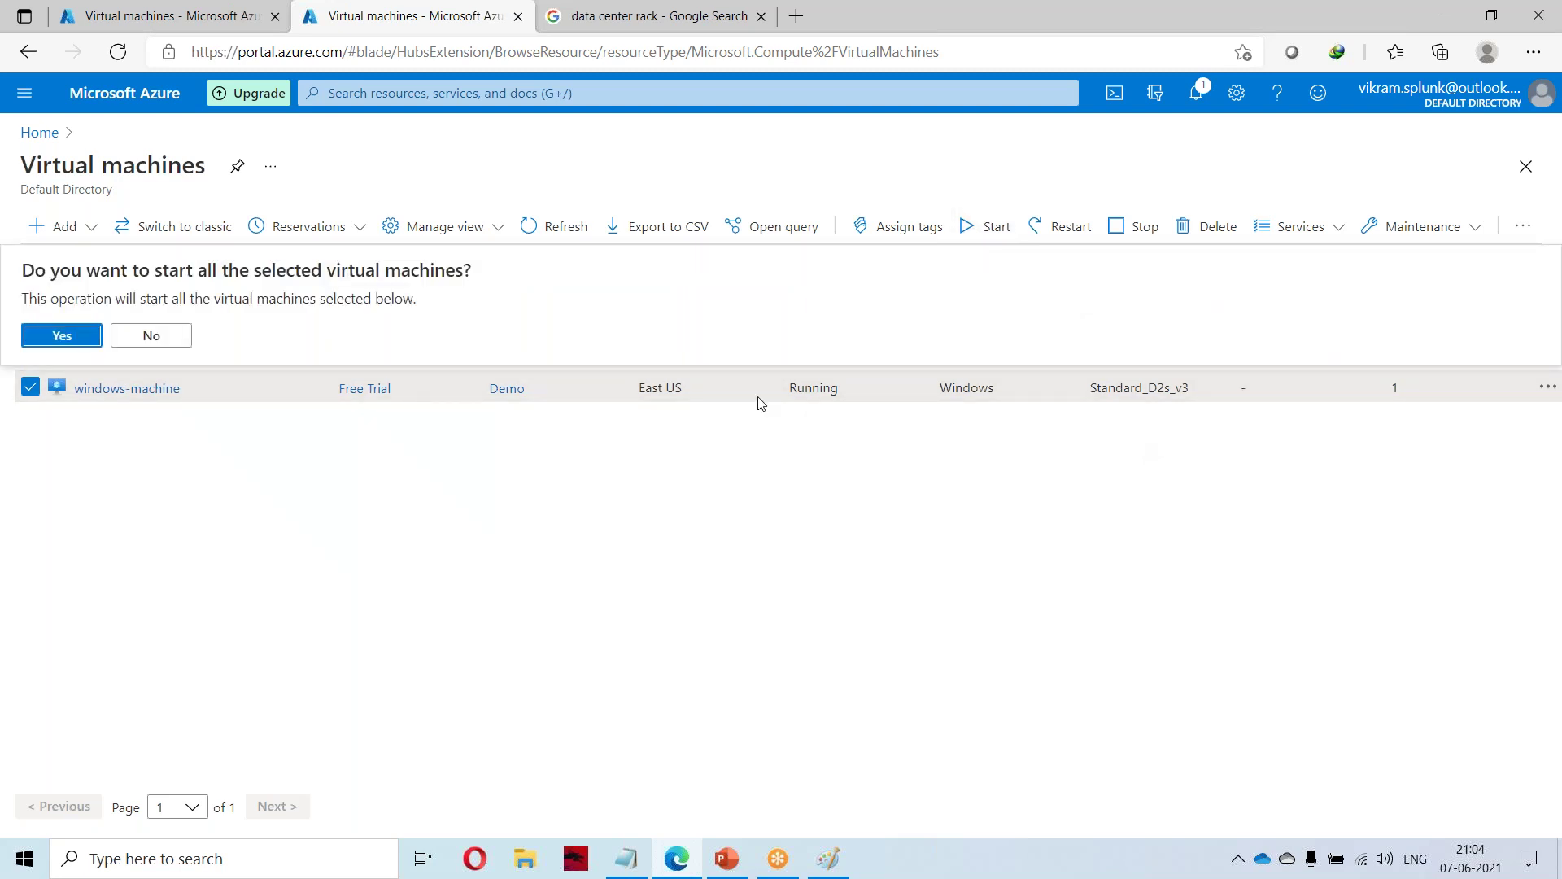
{"action": "left_click", "coordinate": [72, 337]}
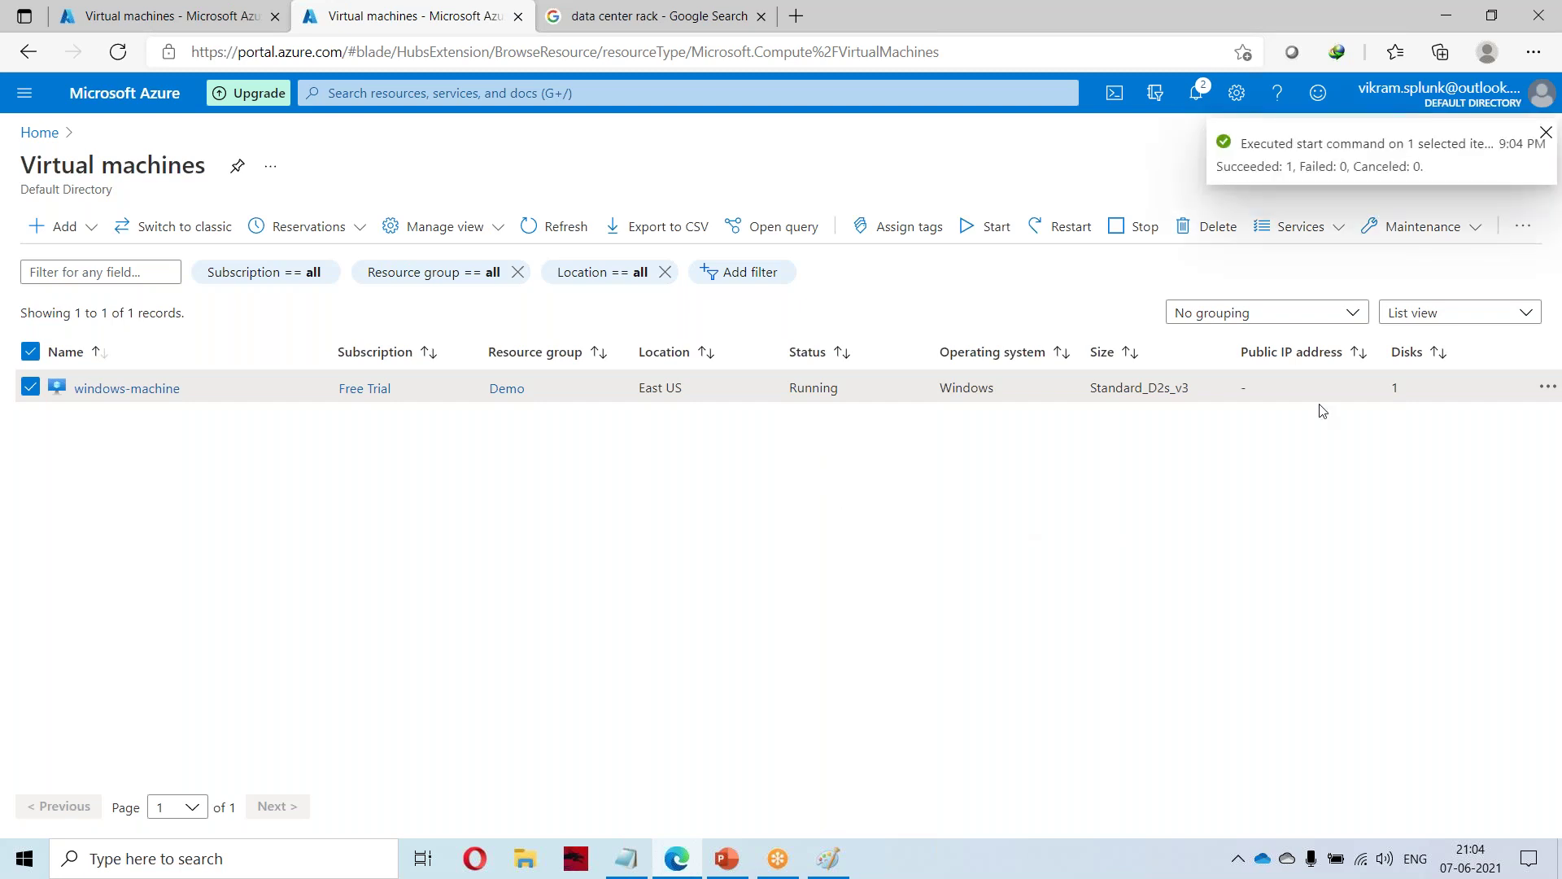
{"action": "left_click", "coordinate": [1544, 136]}
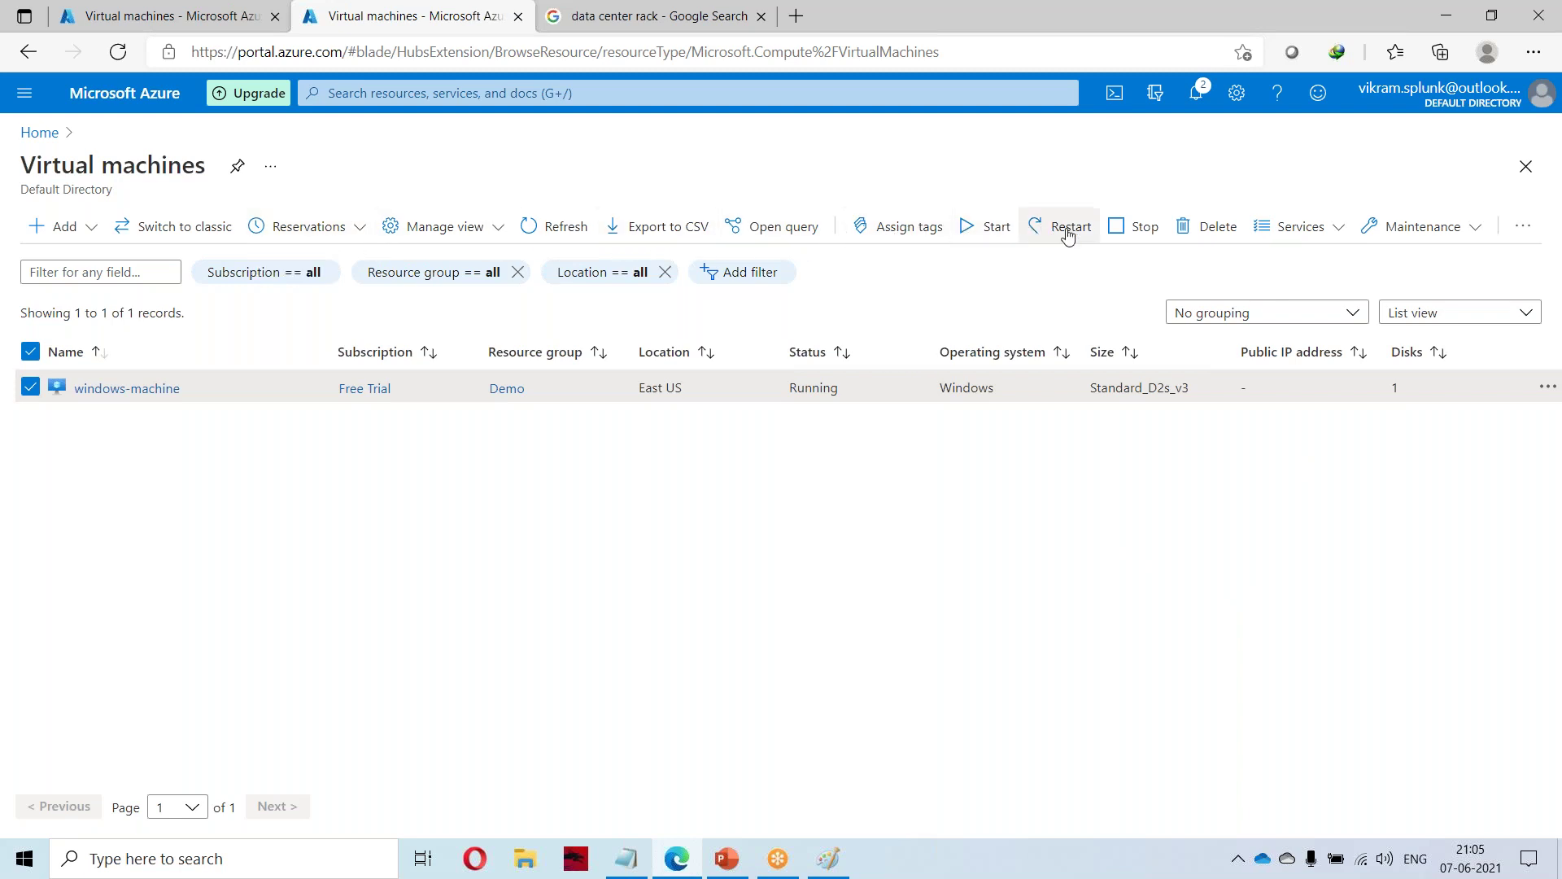
{"action": "left_click", "coordinate": [134, 389]}
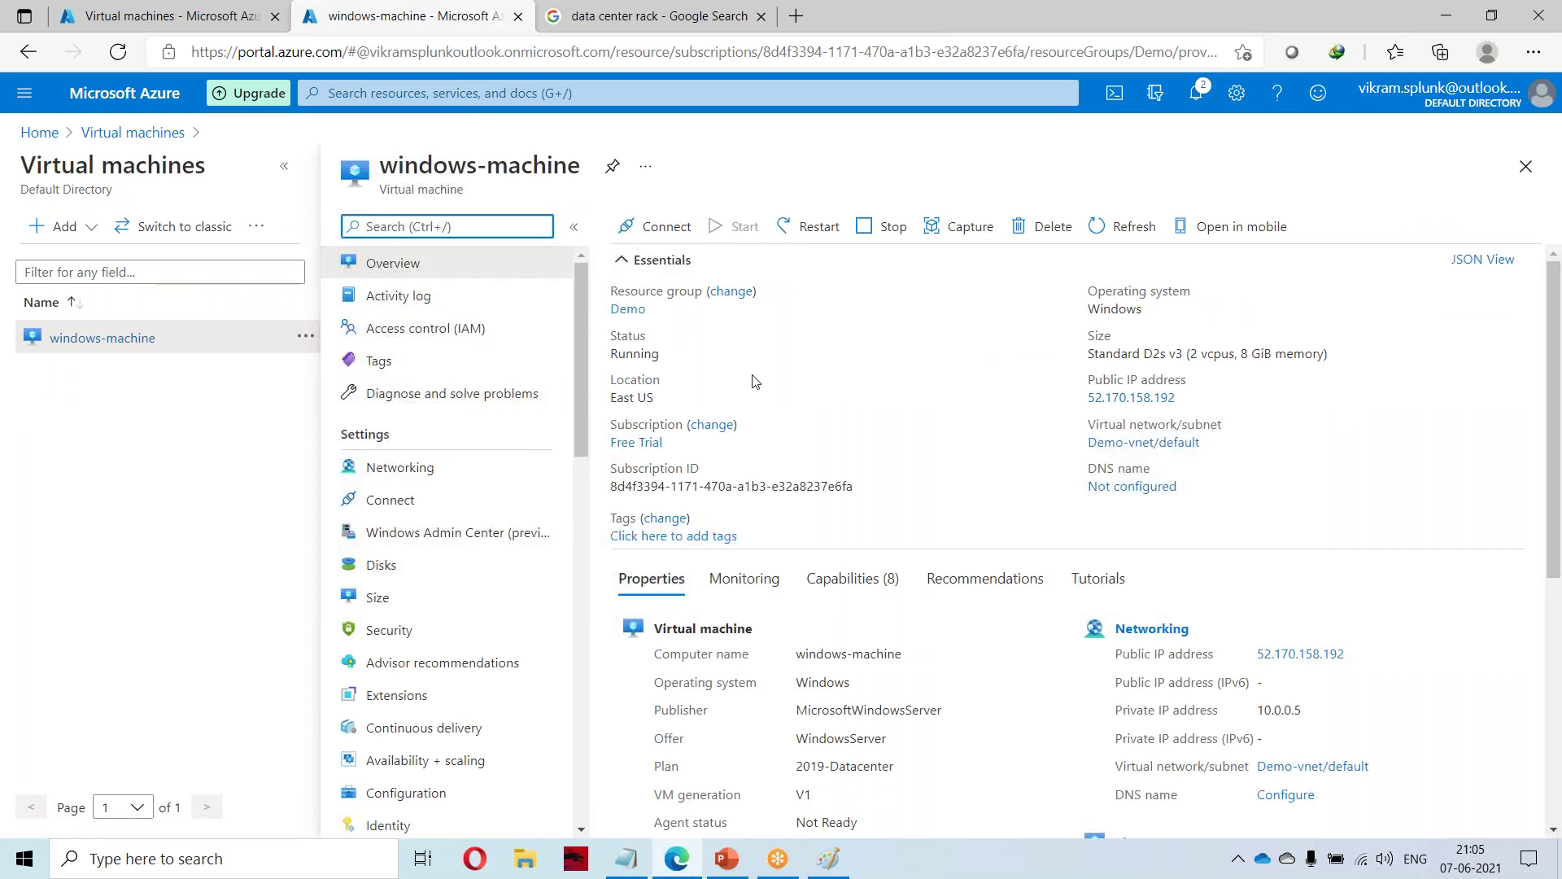
Download windows-machine (1).rdp for 52.170.158.192 on port 3389 via Connect > RDP.
{"action": "left_click", "coordinate": [661, 226]}
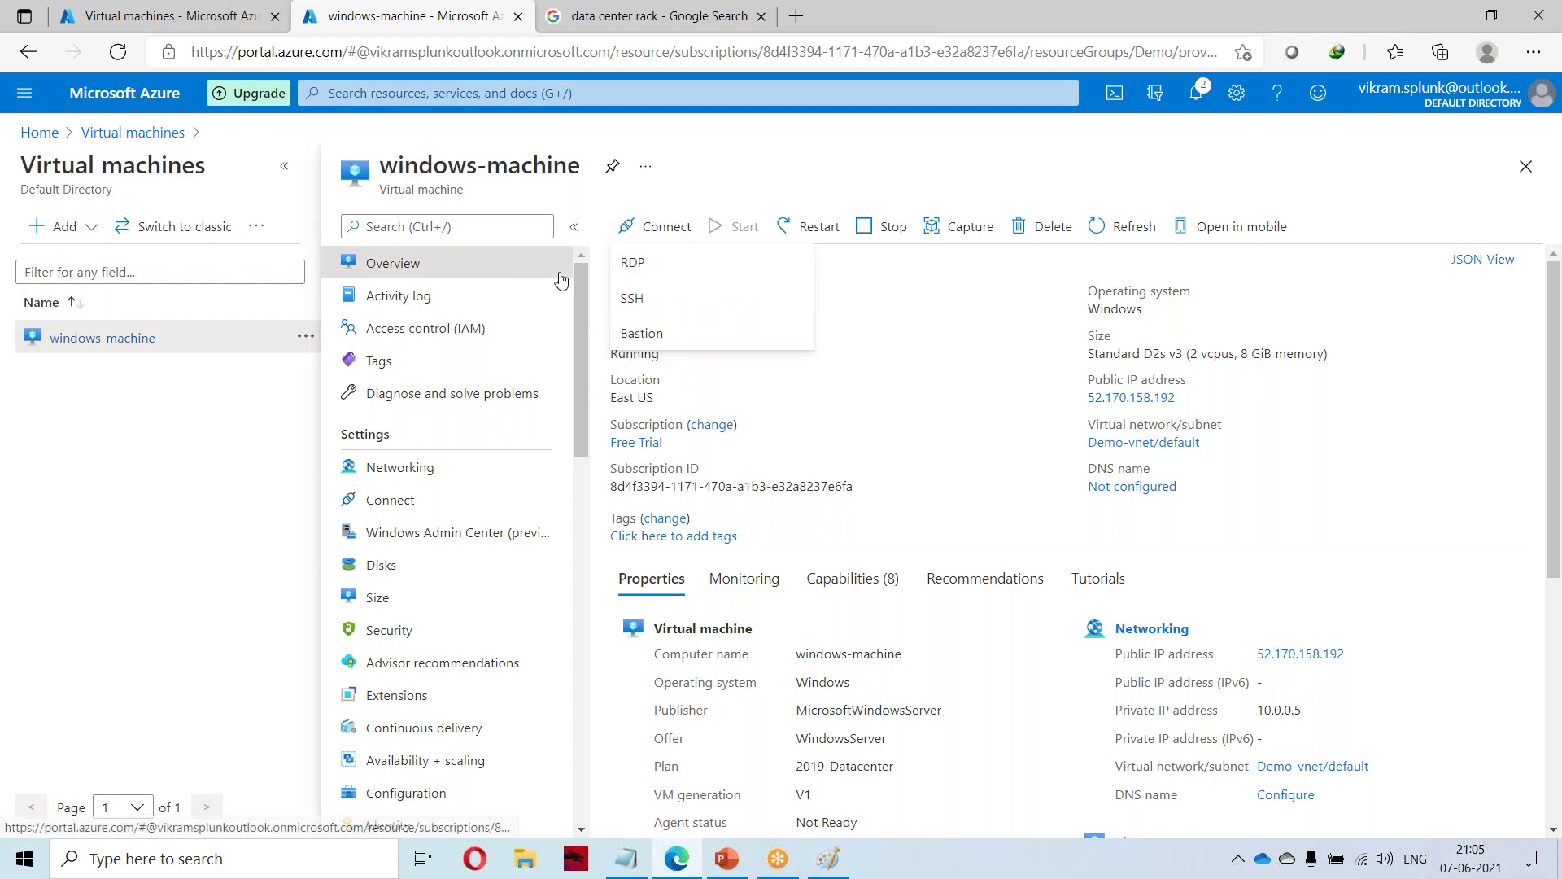
{"action": "left_click", "coordinate": [634, 262]}
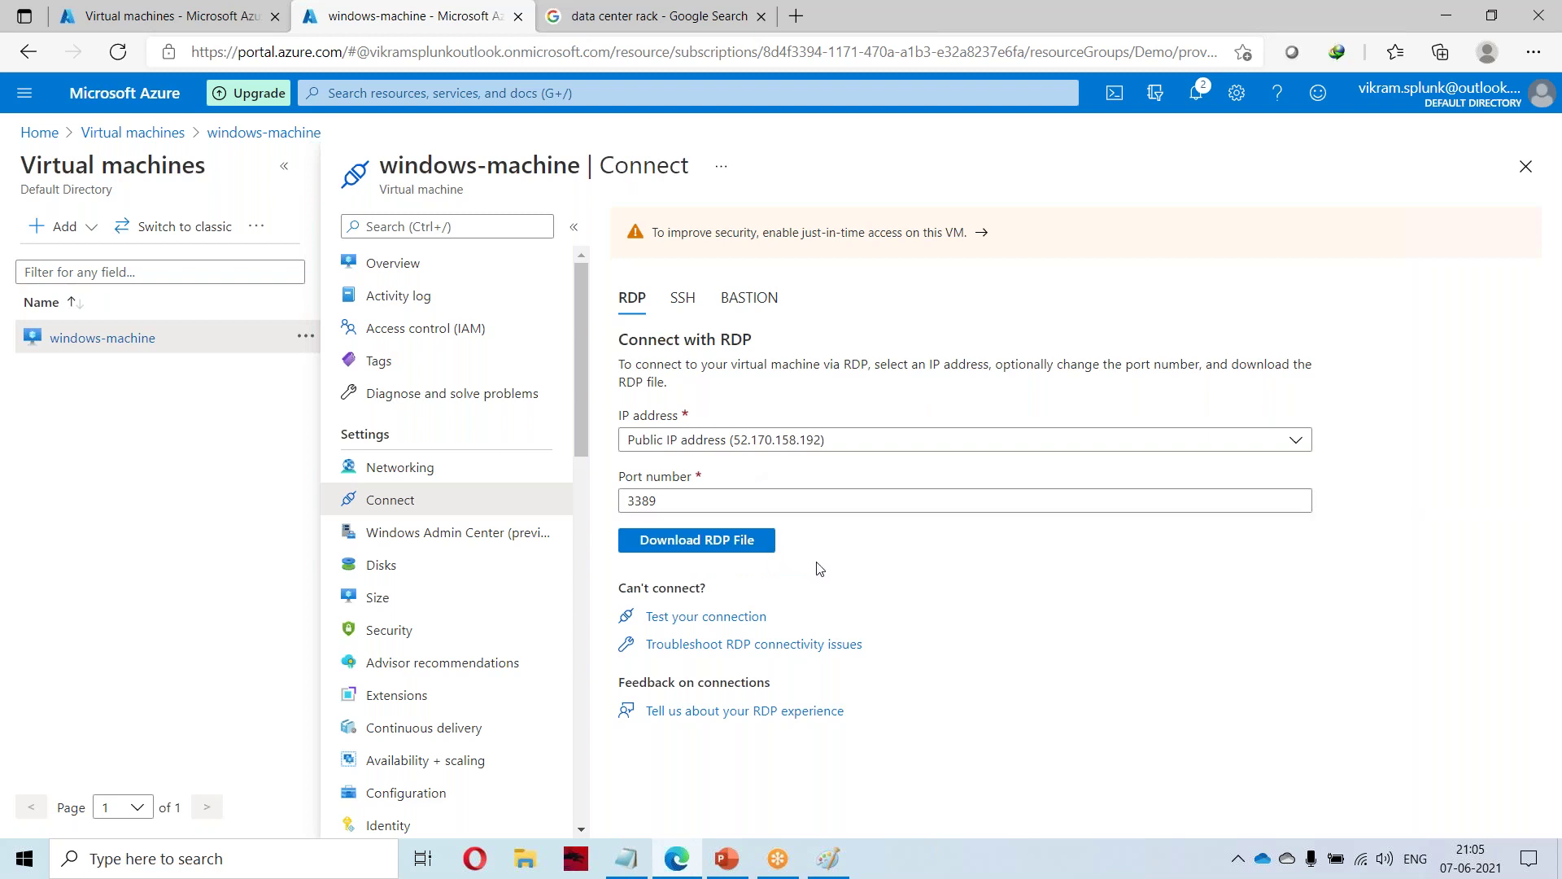
{"action": "mouse_move", "coordinate": [625, 859]}
{"action": "left_click", "coordinate": [690, 543]}
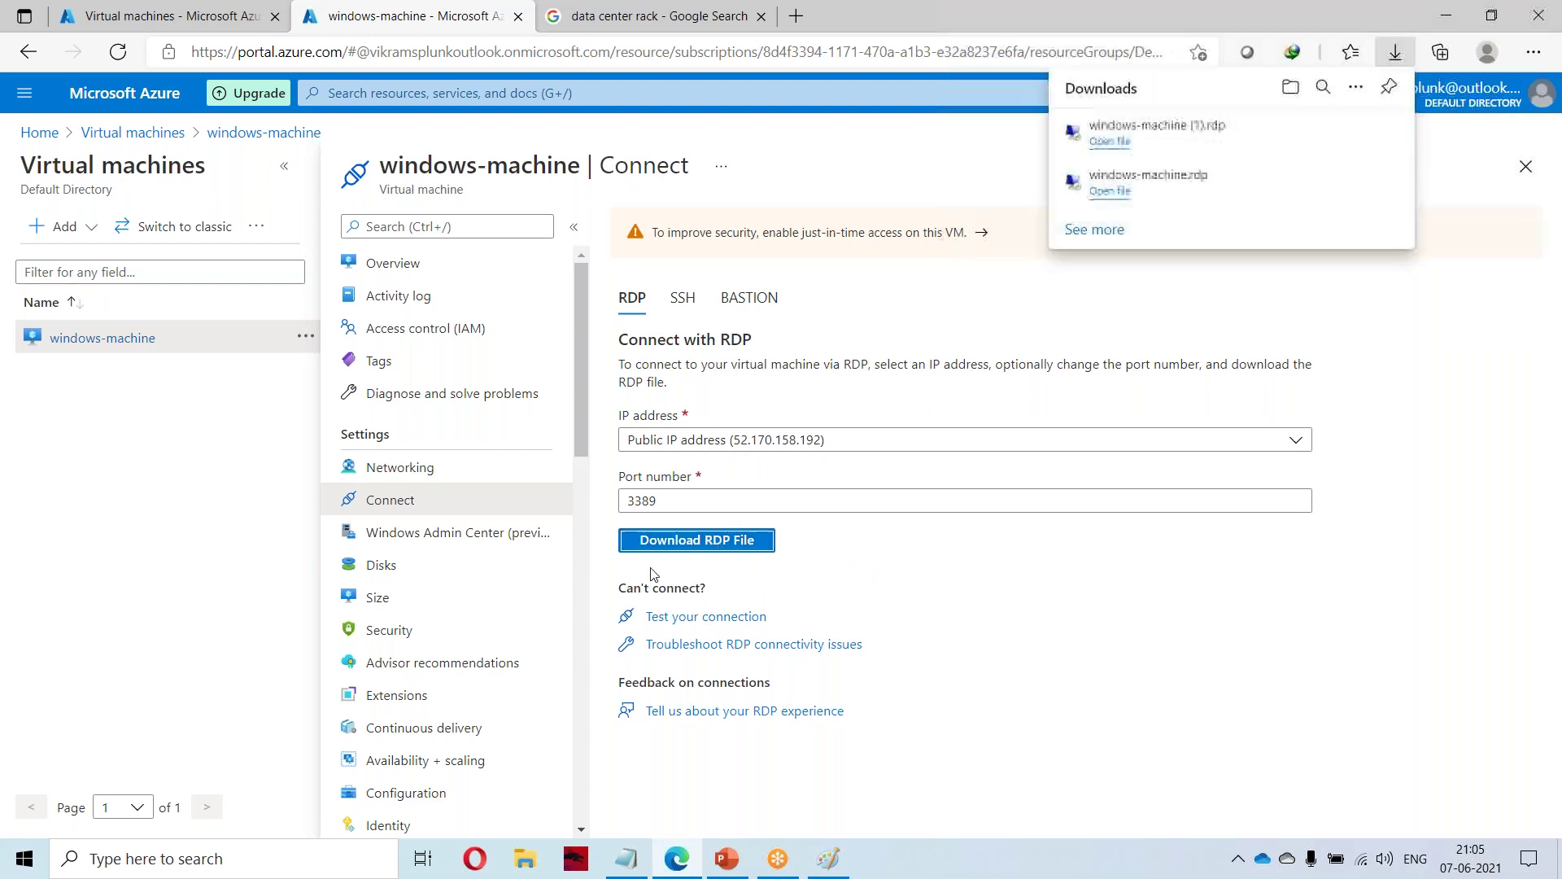
Open the downloaded RDP file and sign in with the VM administrator's user name and password, accepting the certificate.
{"action": "left_click", "coordinate": [1155, 128]}
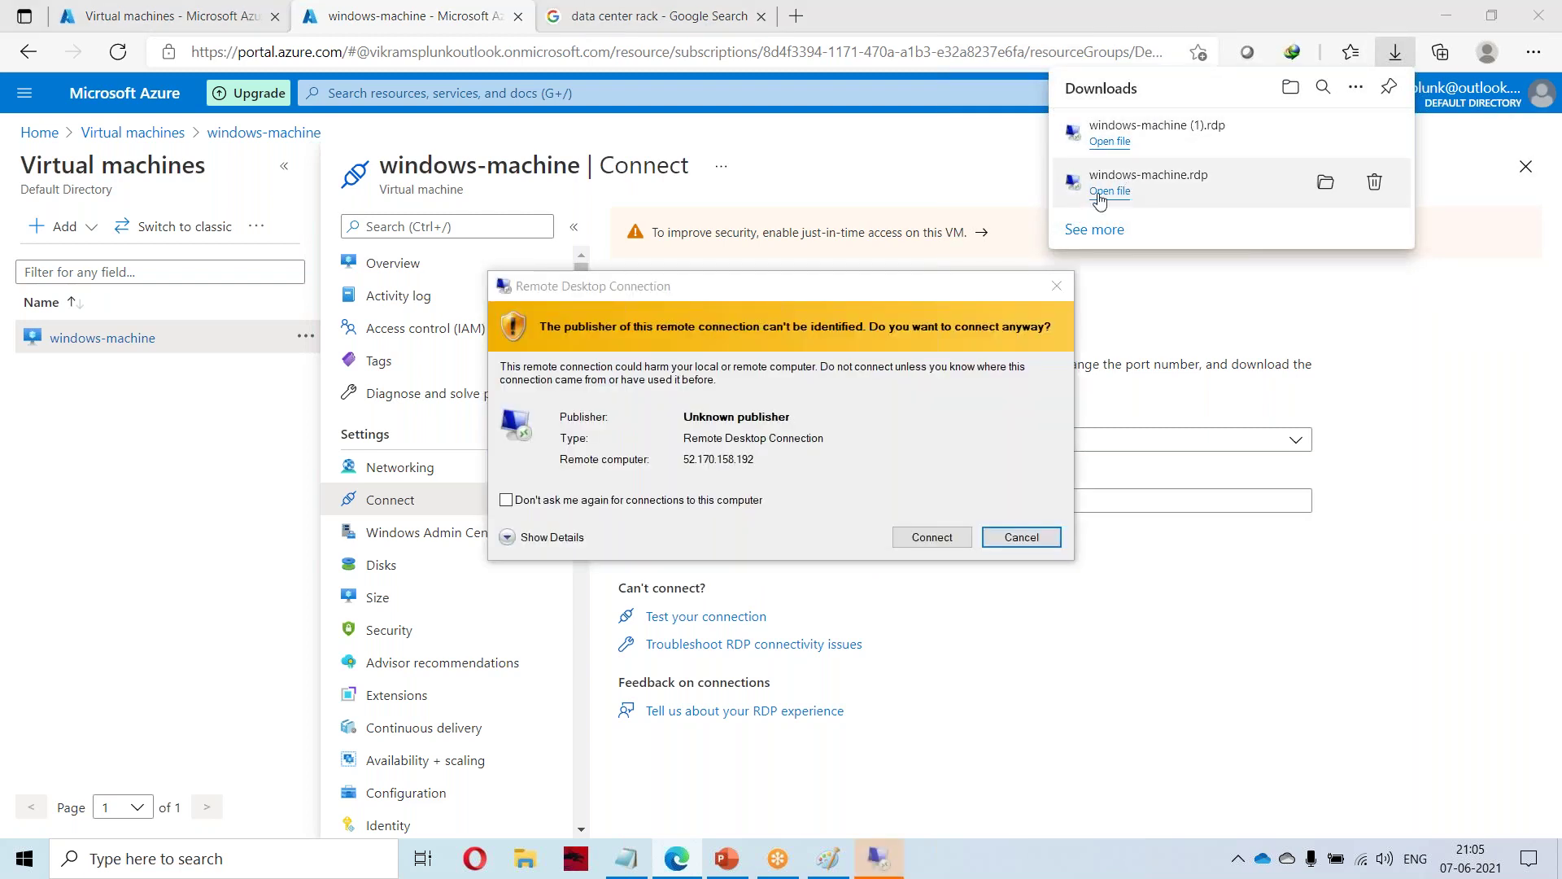
{"action": "left_click", "coordinate": [932, 537]}
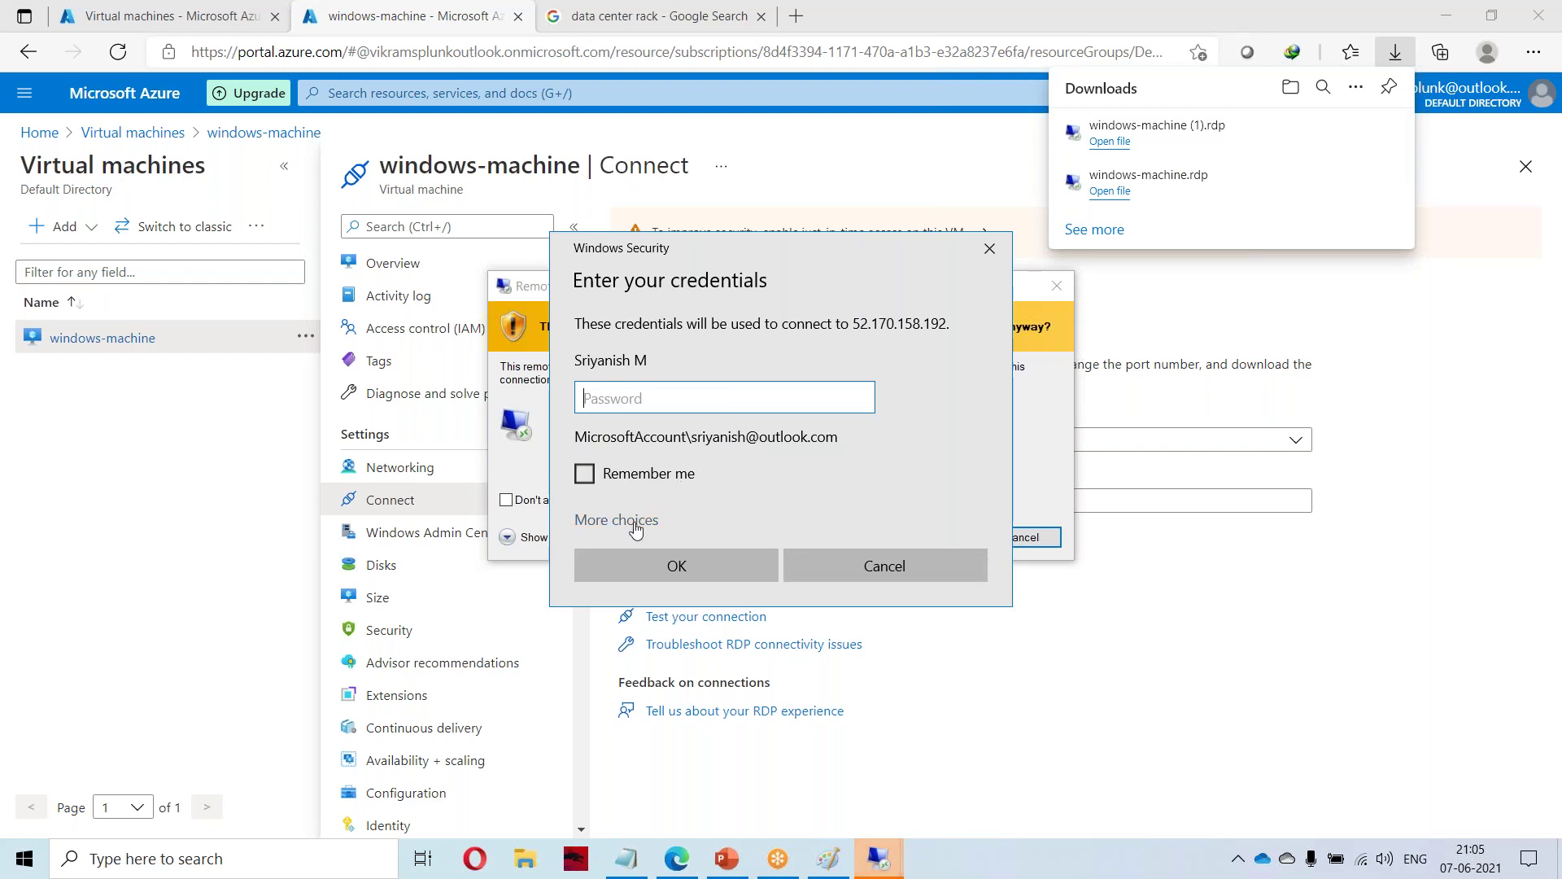
{"action": "left_click", "coordinate": [631, 522]}
{"action": "left_click", "coordinate": [695, 631]}
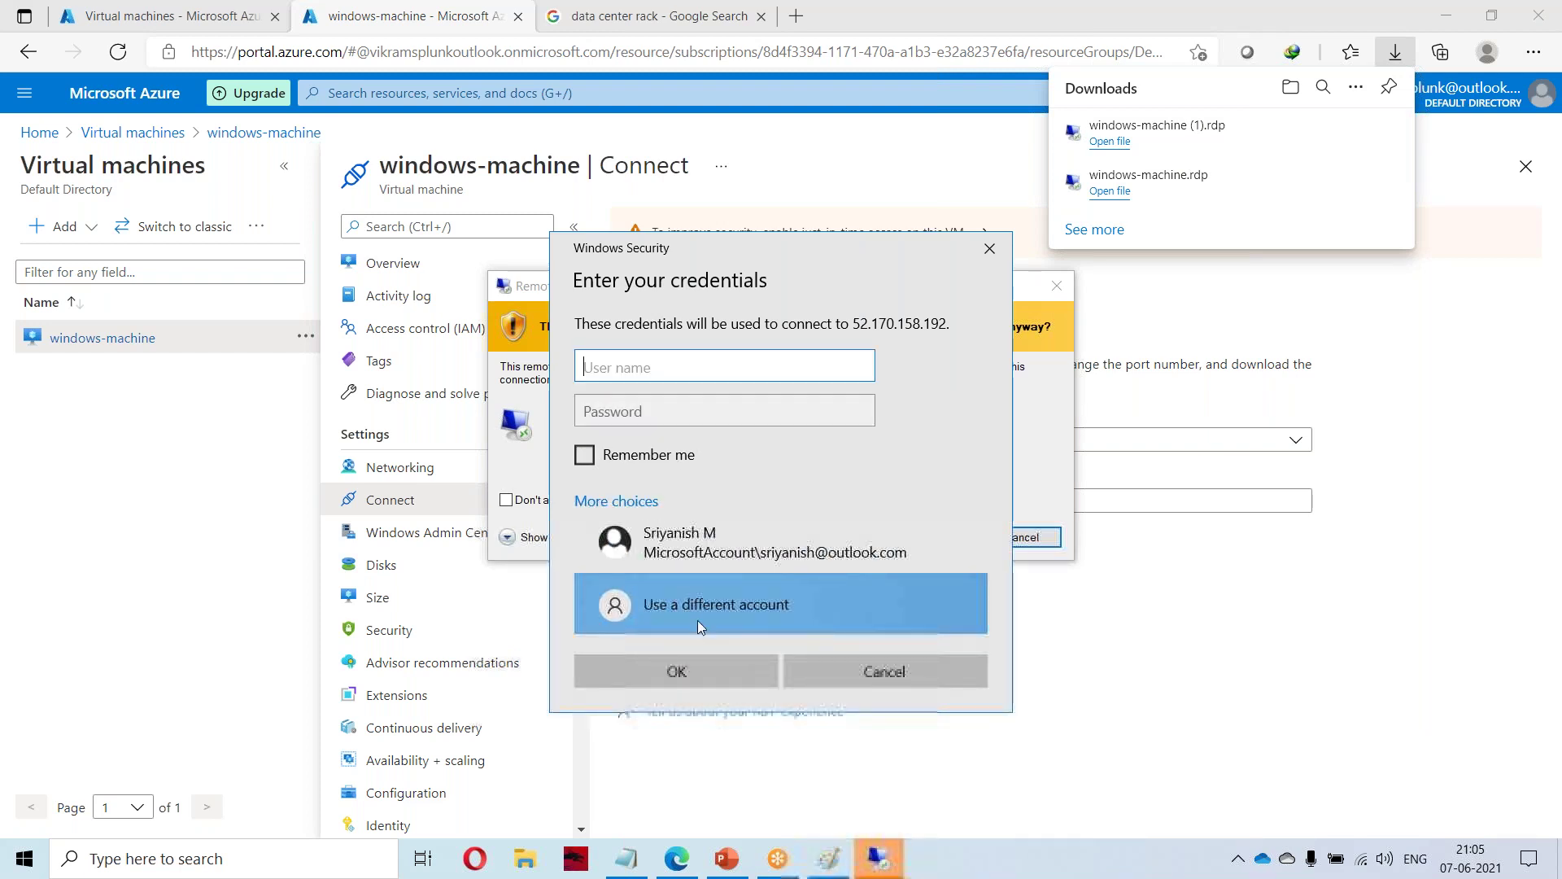
{"action": "type", "text": "vikram"}
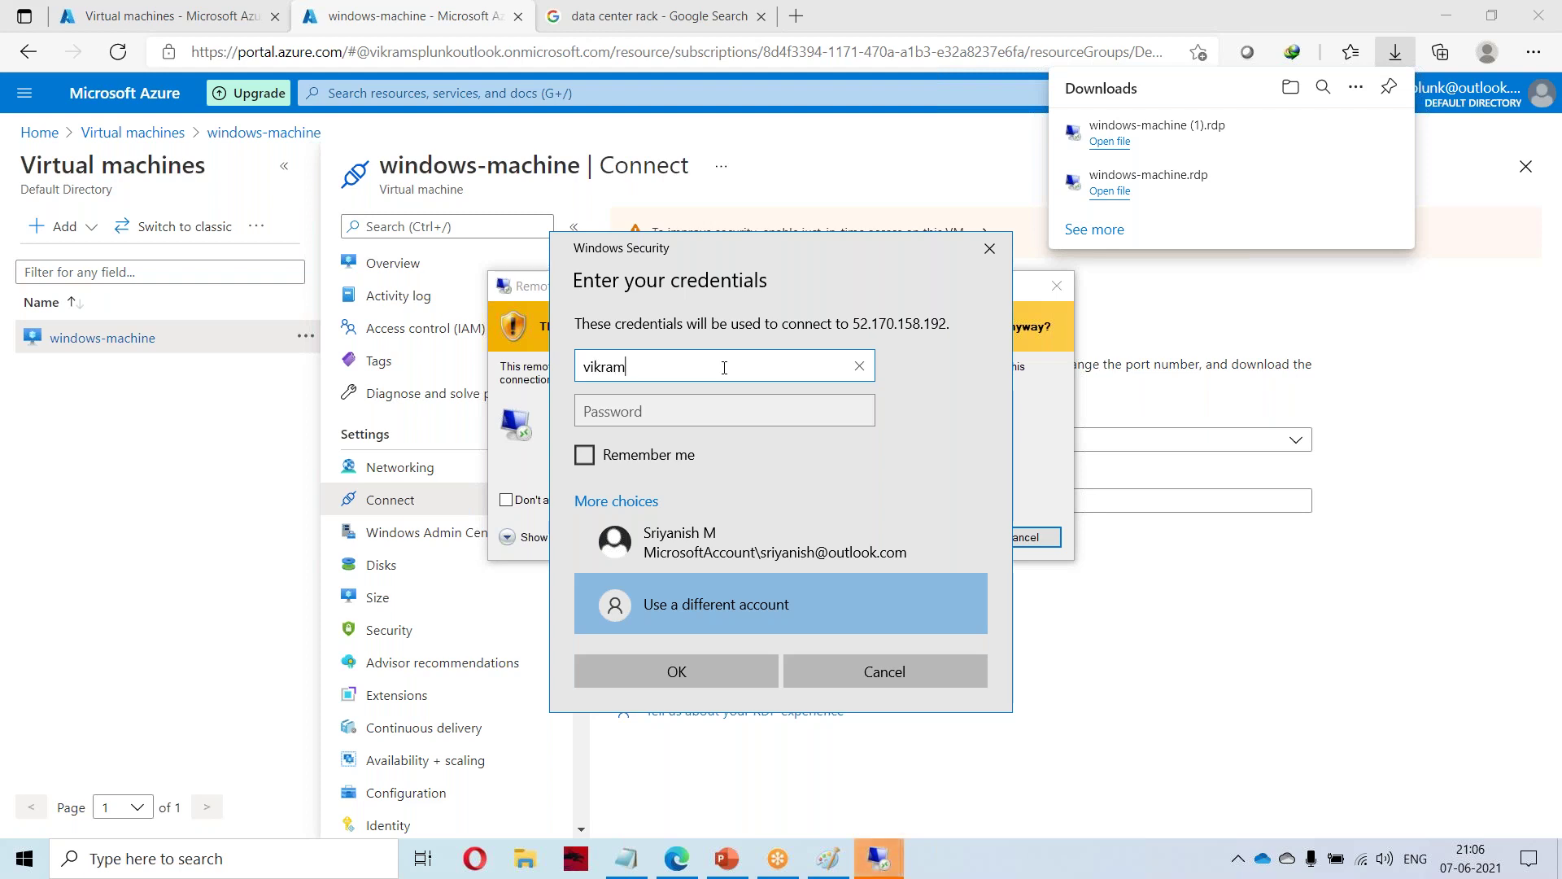
{"action": "key", "text": "Tab"}
{"action": "type", "text": "********"}
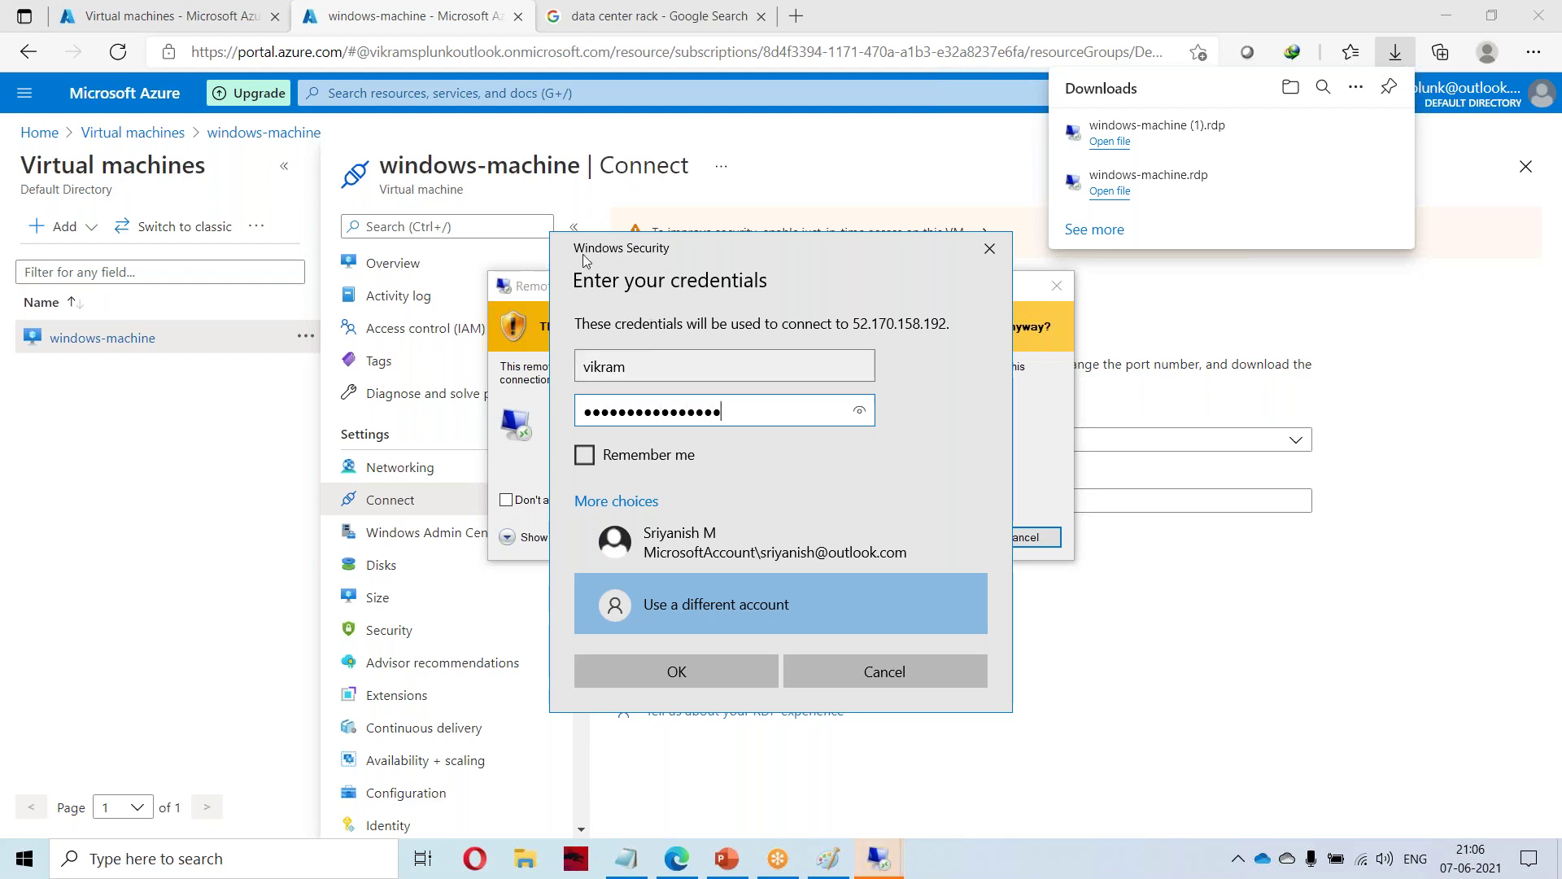
{"action": "left_click", "coordinate": [649, 668]}
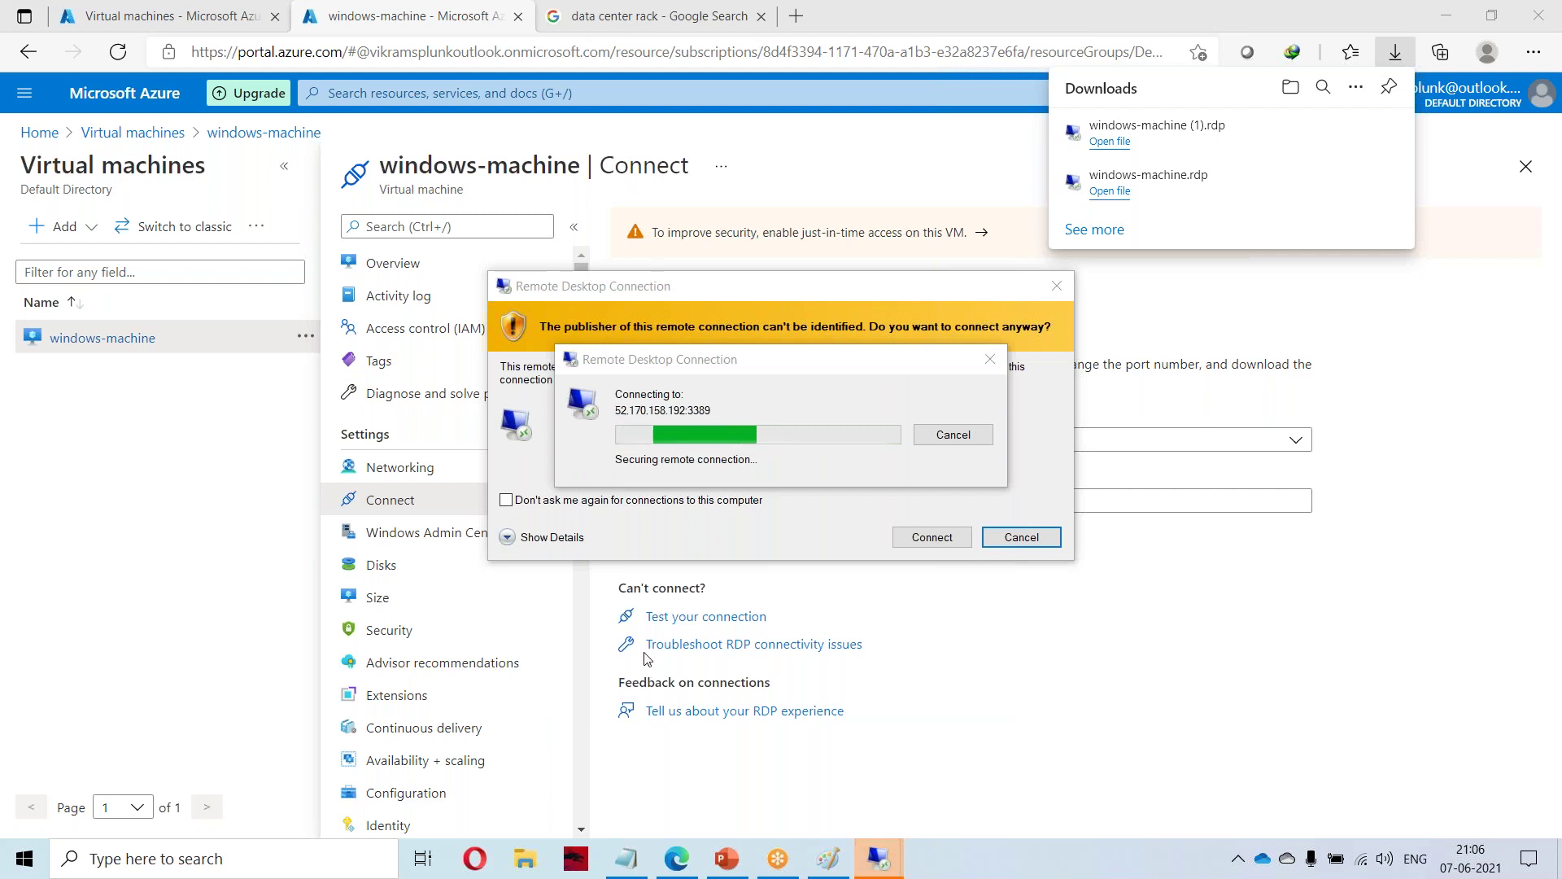
{"action": "left_click", "coordinate": [829, 592]}
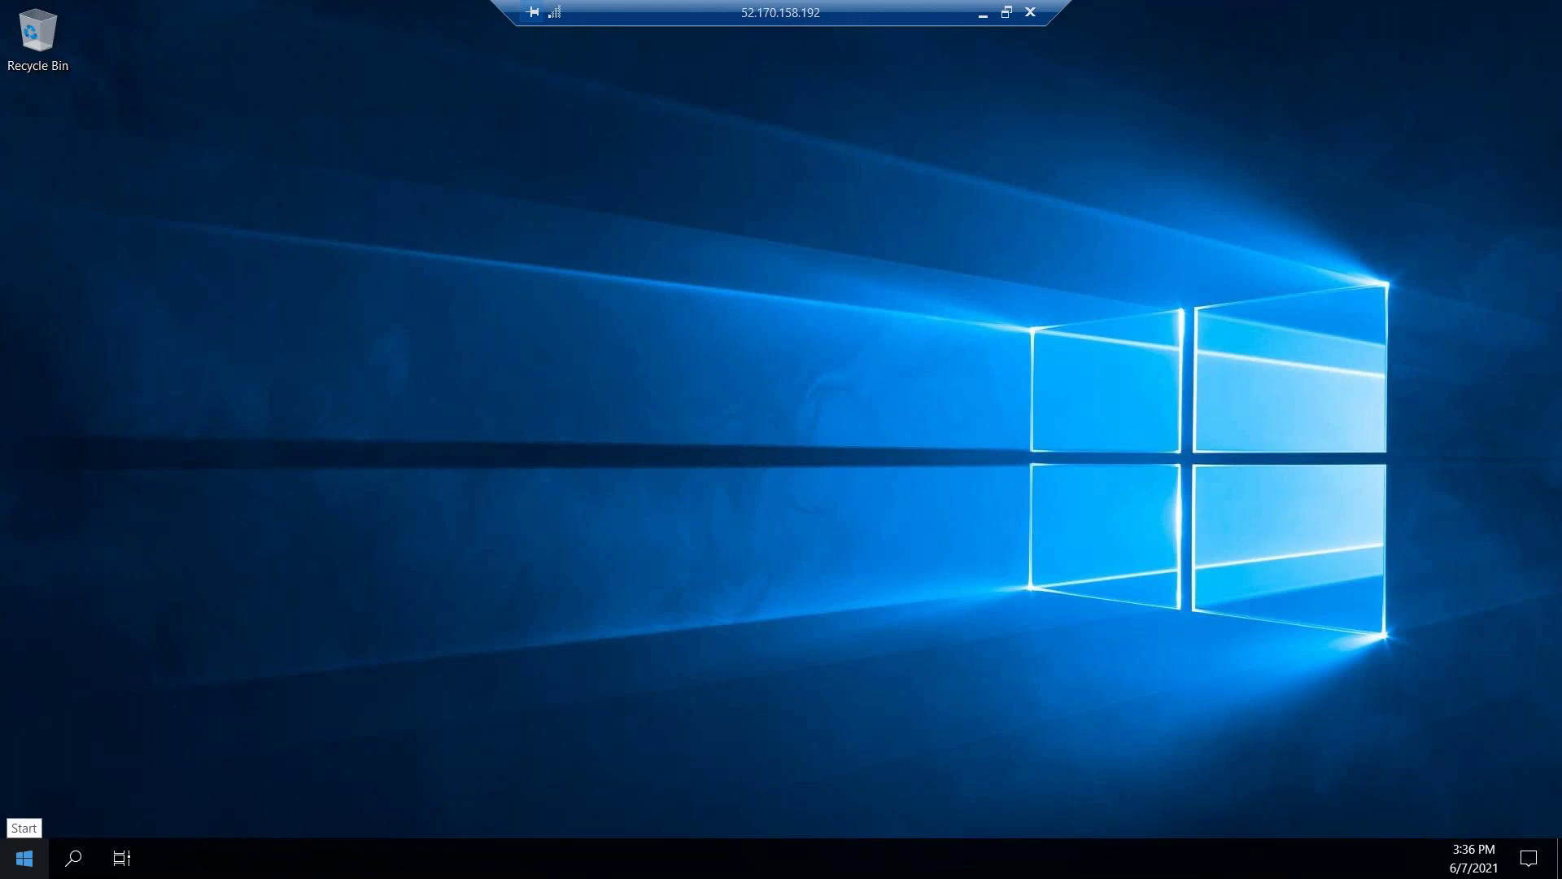
Open File Explorer on the VM and browse the Windows (C:) and Temporary Storage (D:) drives.
{"action": "left_click", "coordinate": [24, 859]}
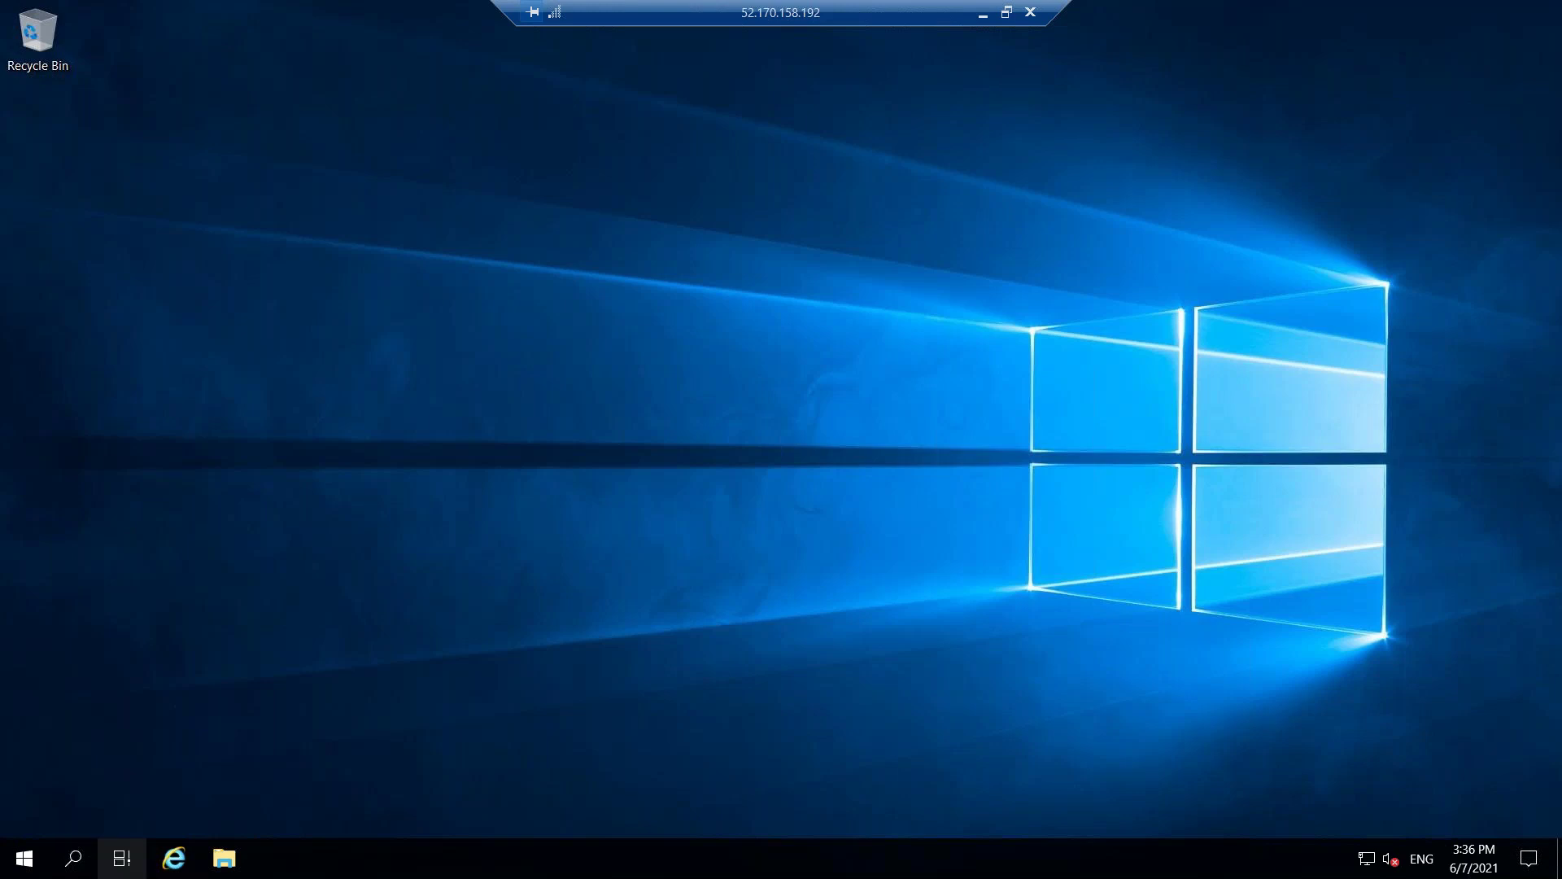
{"action": "left_click", "coordinate": [223, 858]}
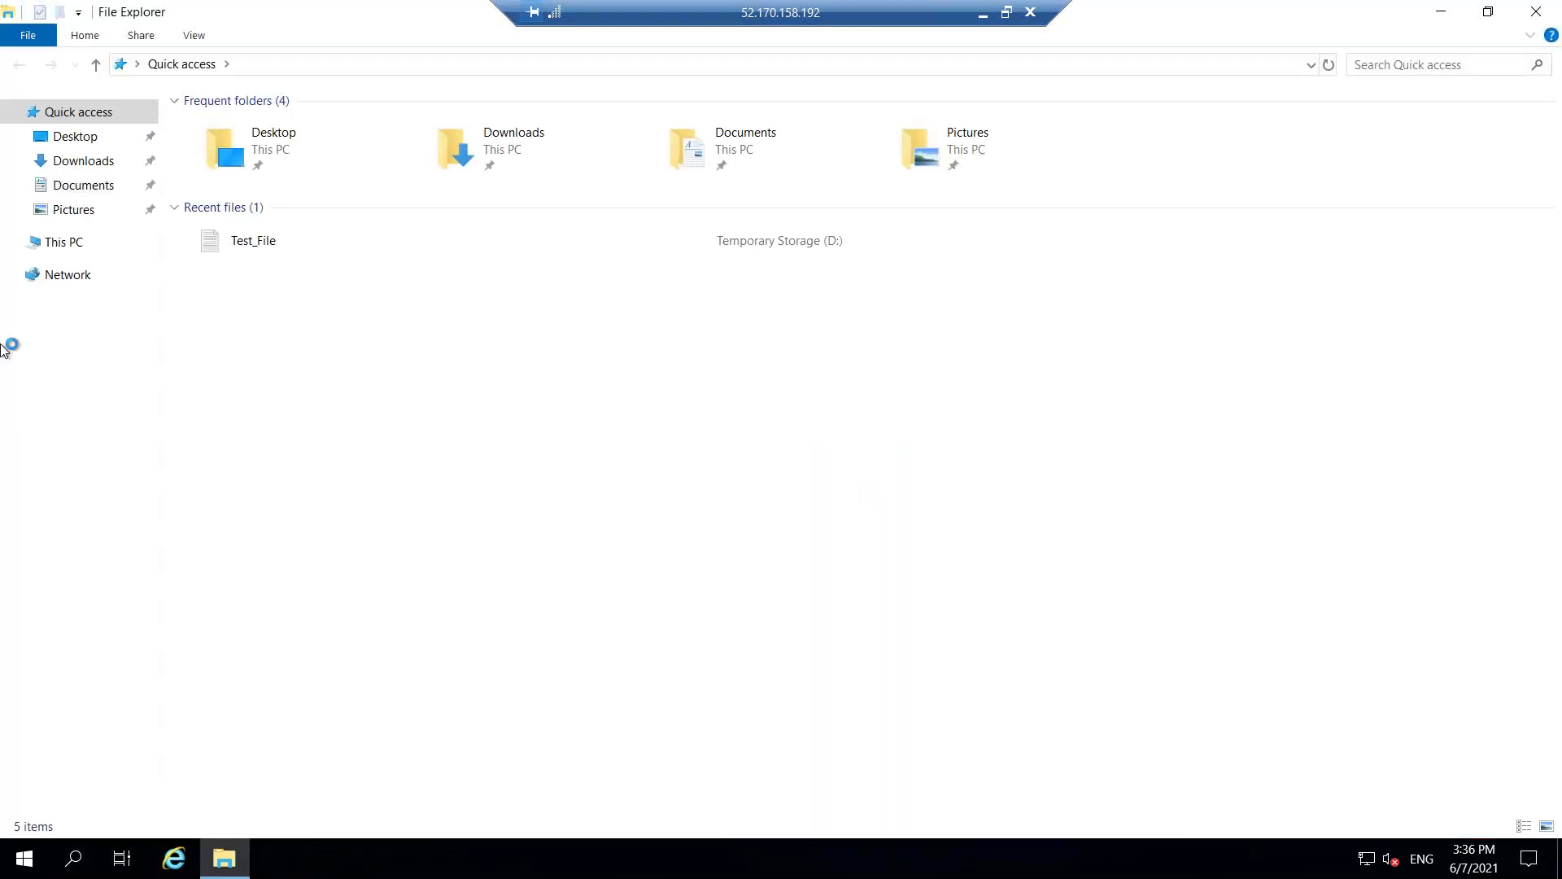
{"action": "left_click", "coordinate": [71, 243]}
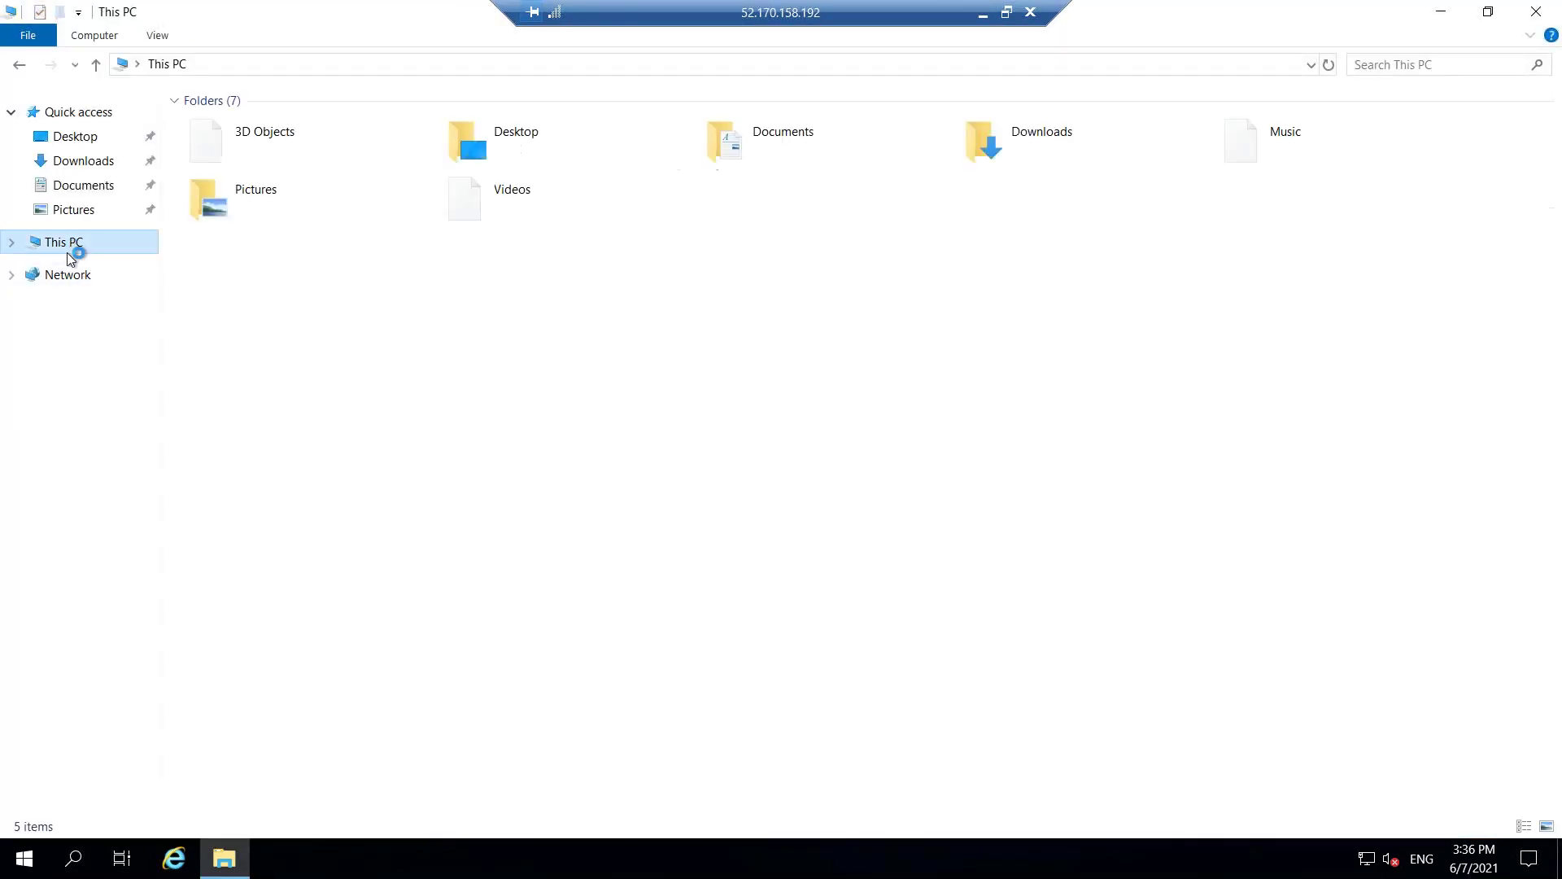
{"action": "double_click", "coordinate": [319, 286]}
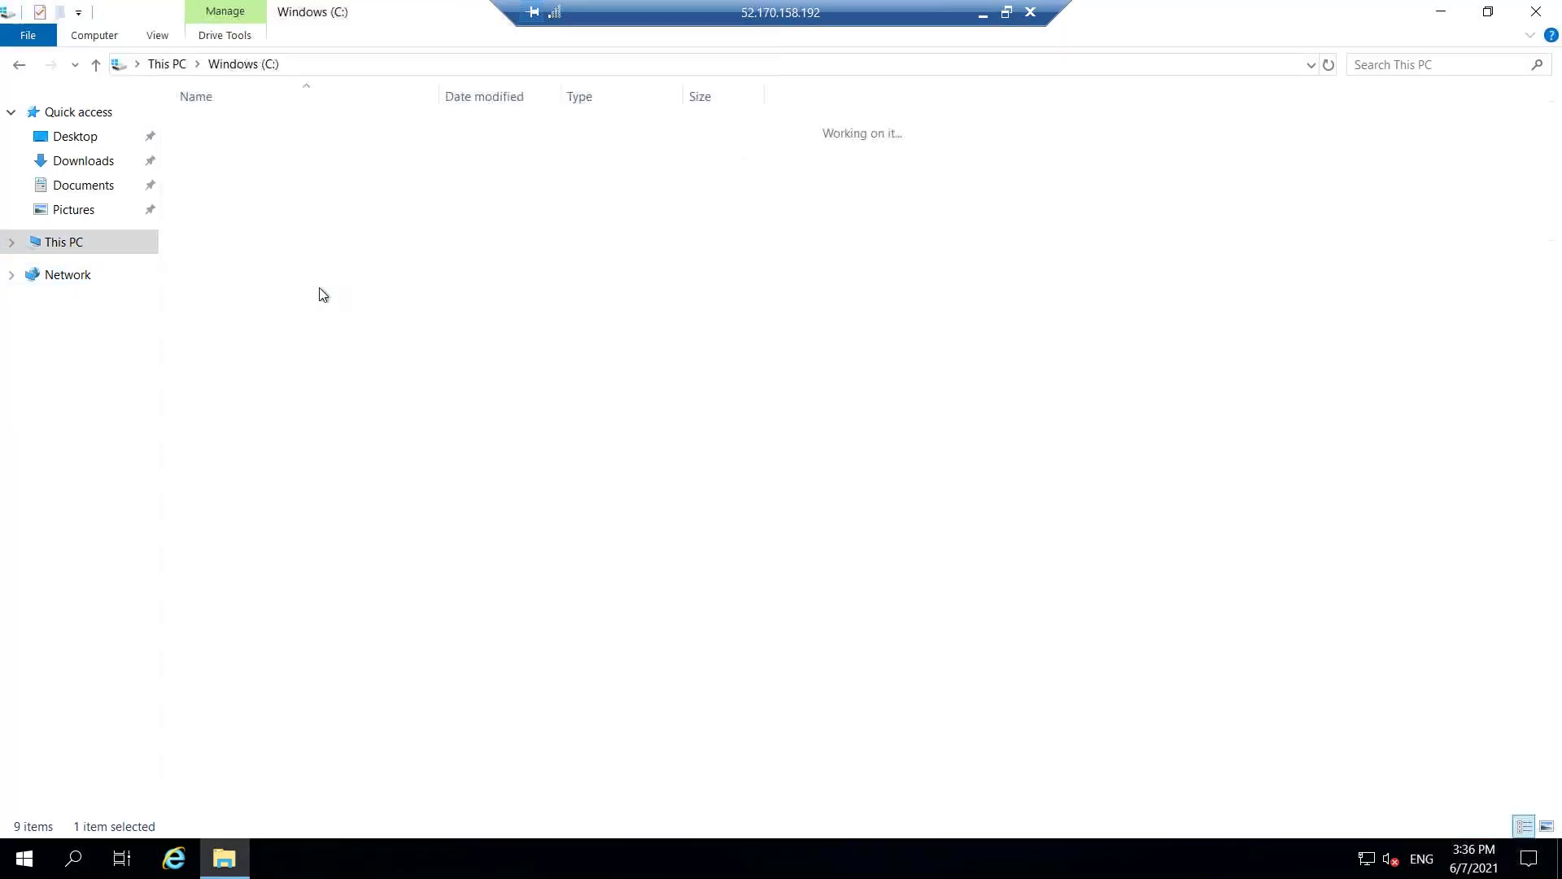
{"action": "left_click", "coordinate": [63, 242]}
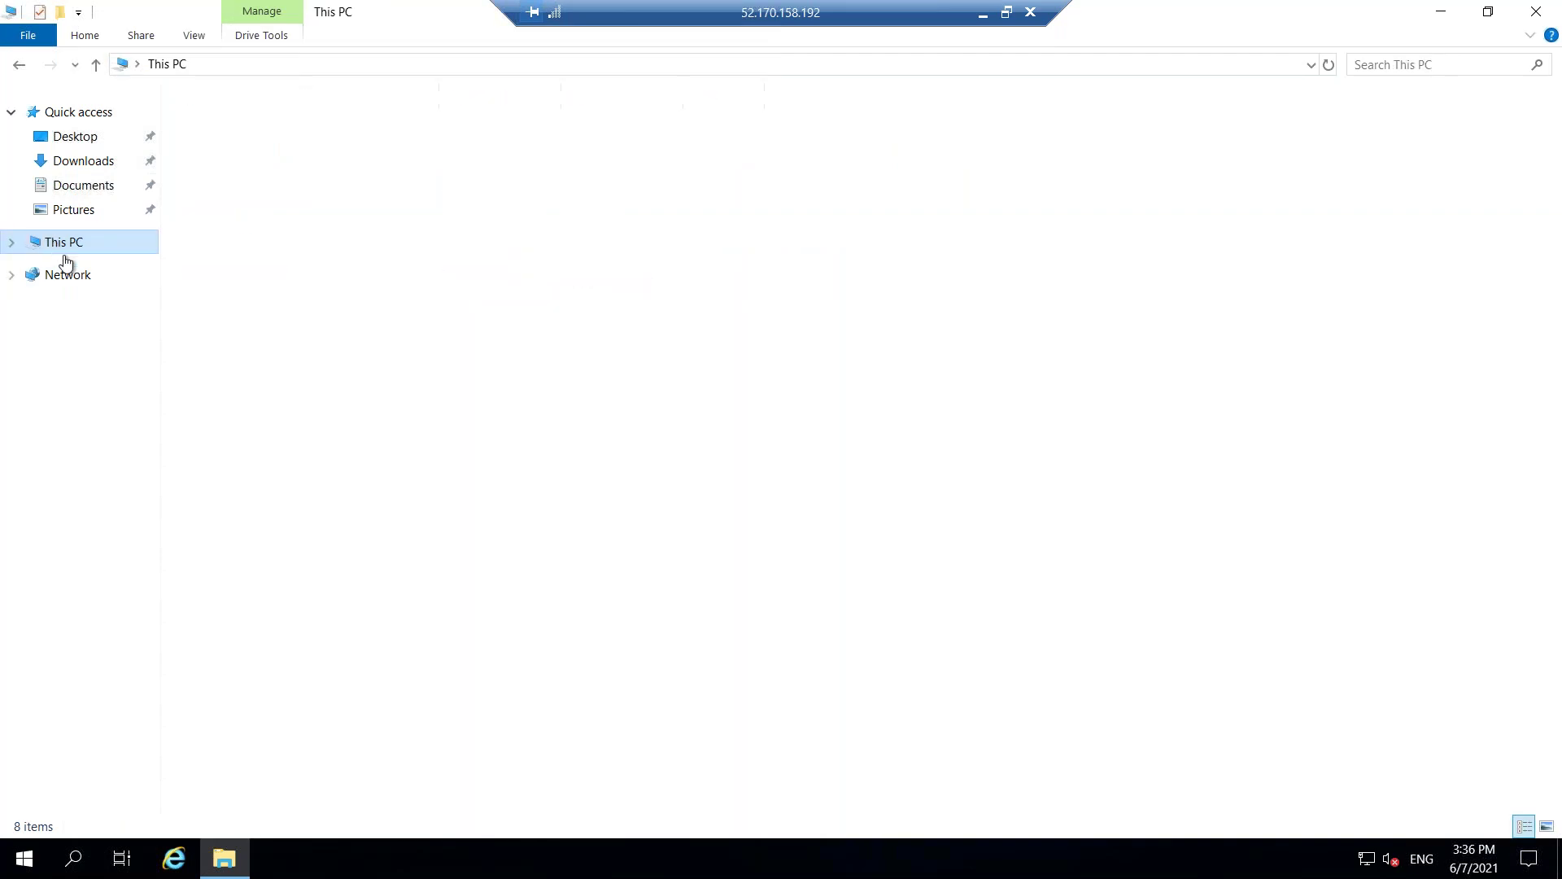
{"action": "double_click", "coordinate": [550, 286]}
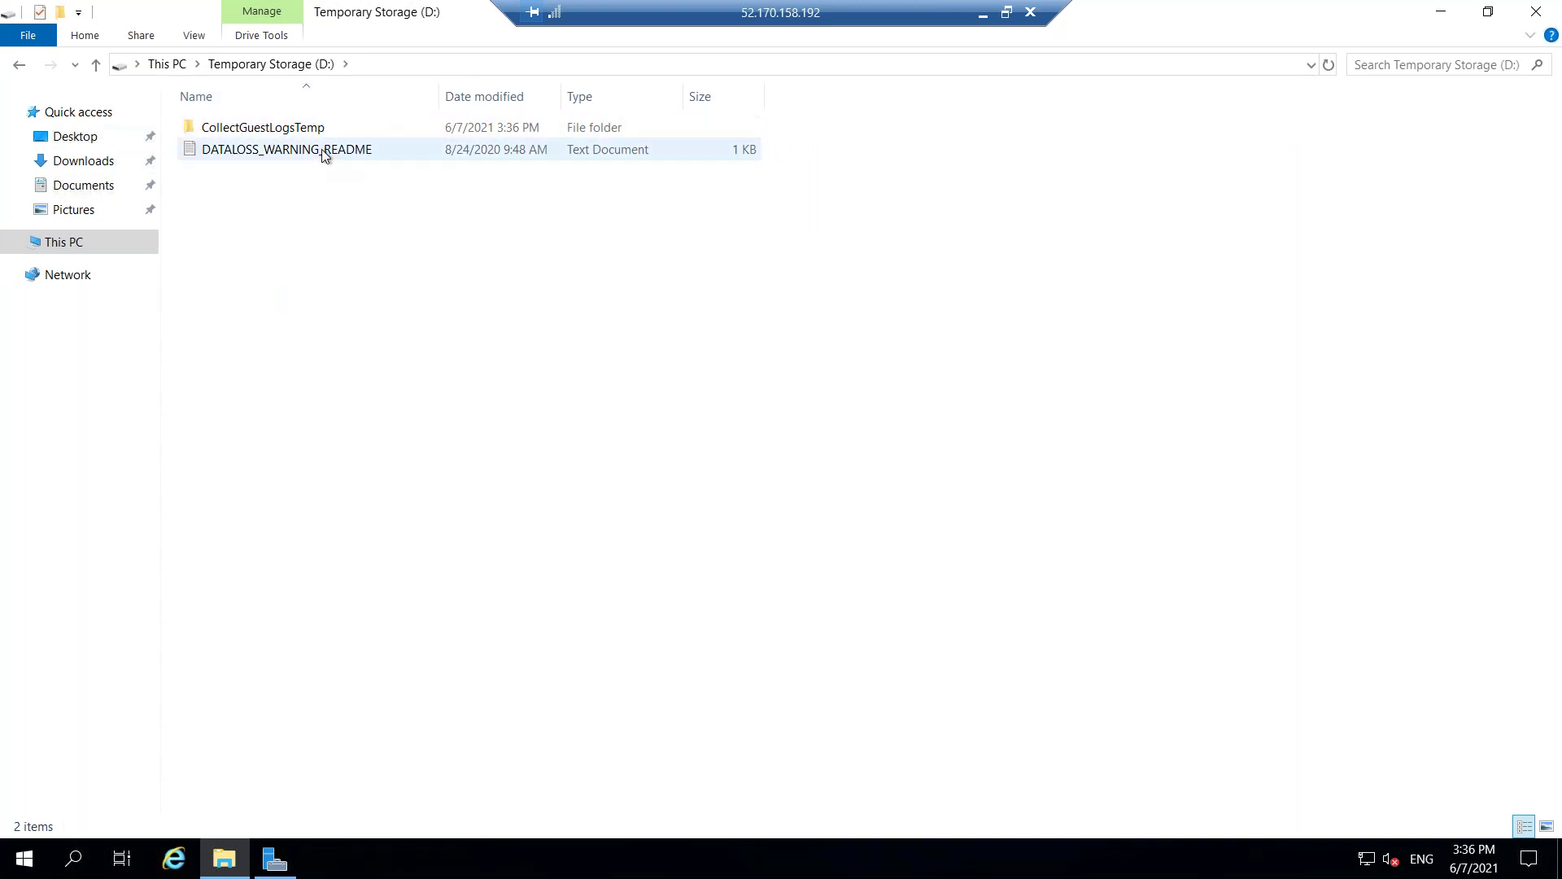
{"action": "left_click", "coordinate": [167, 64]}
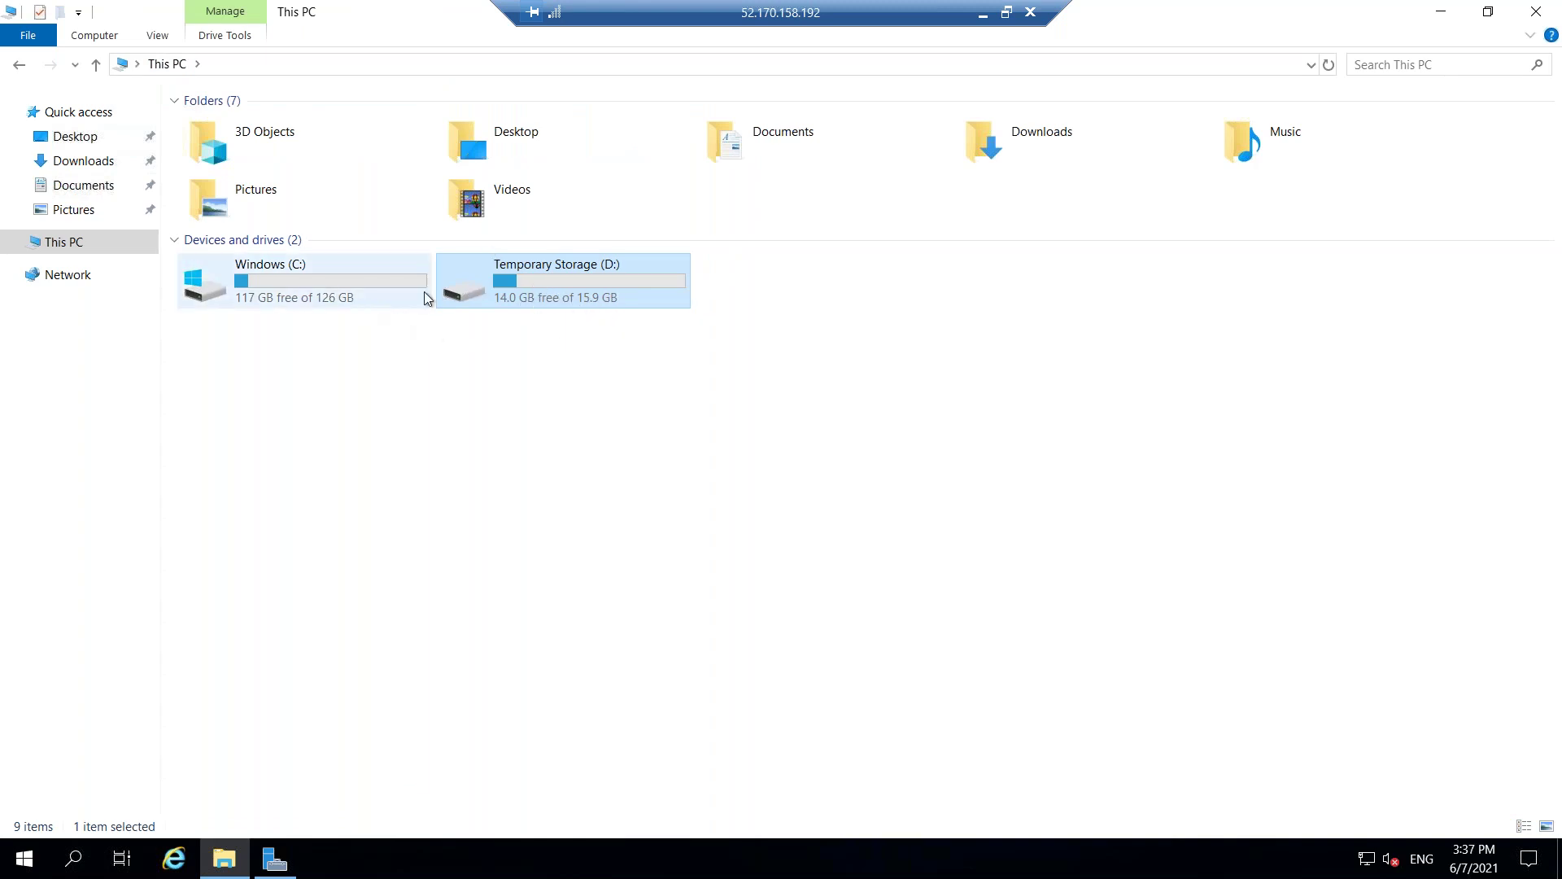
{"action": "double_click", "coordinate": [574, 301]}
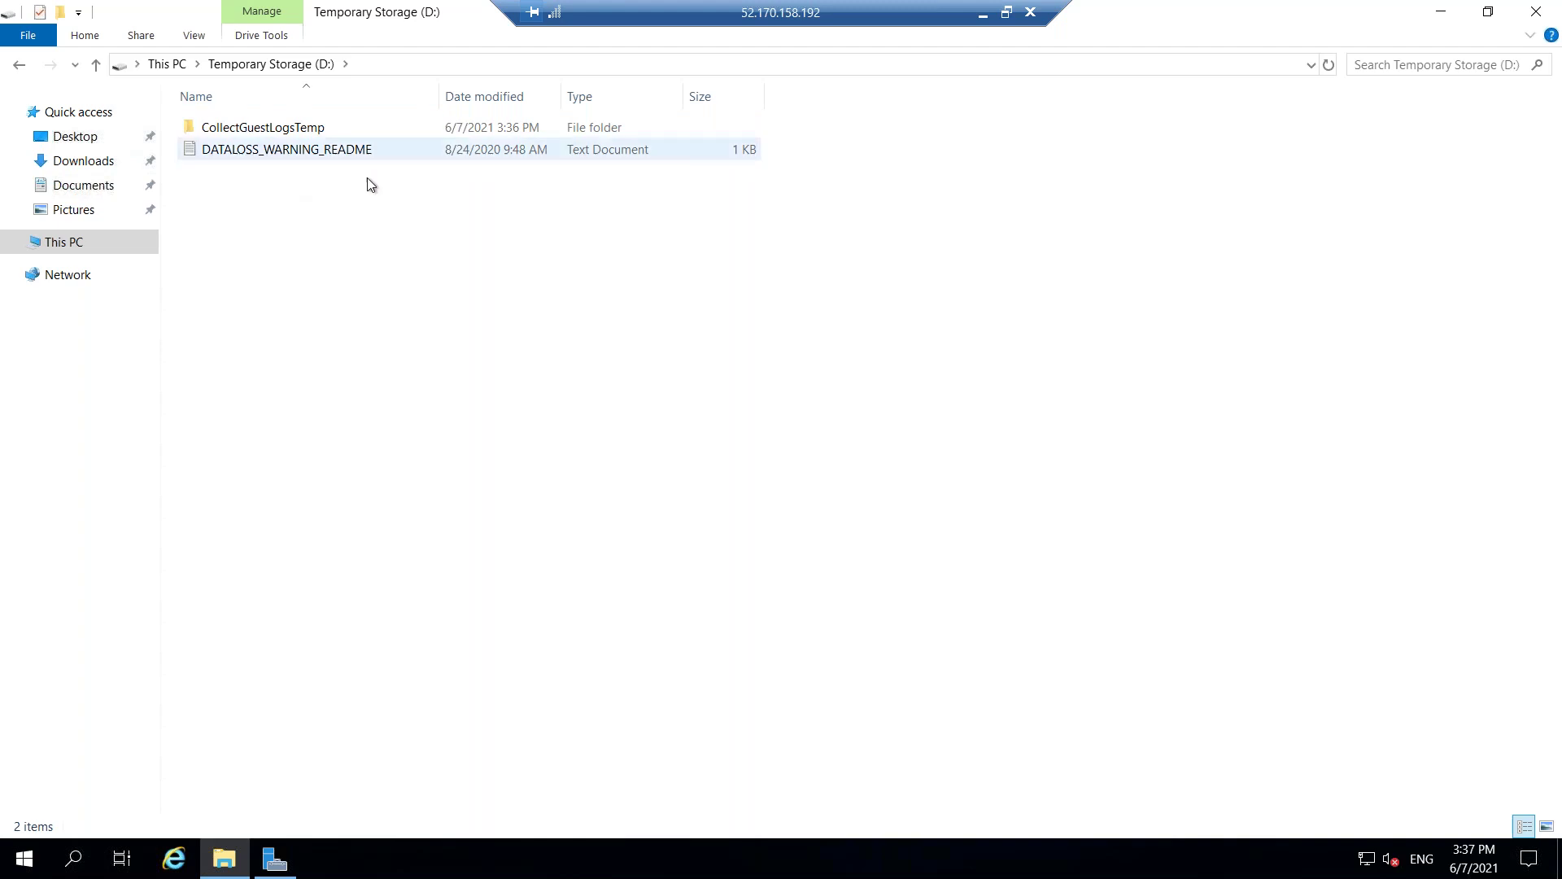
{"action": "left_click", "coordinate": [18, 64]}
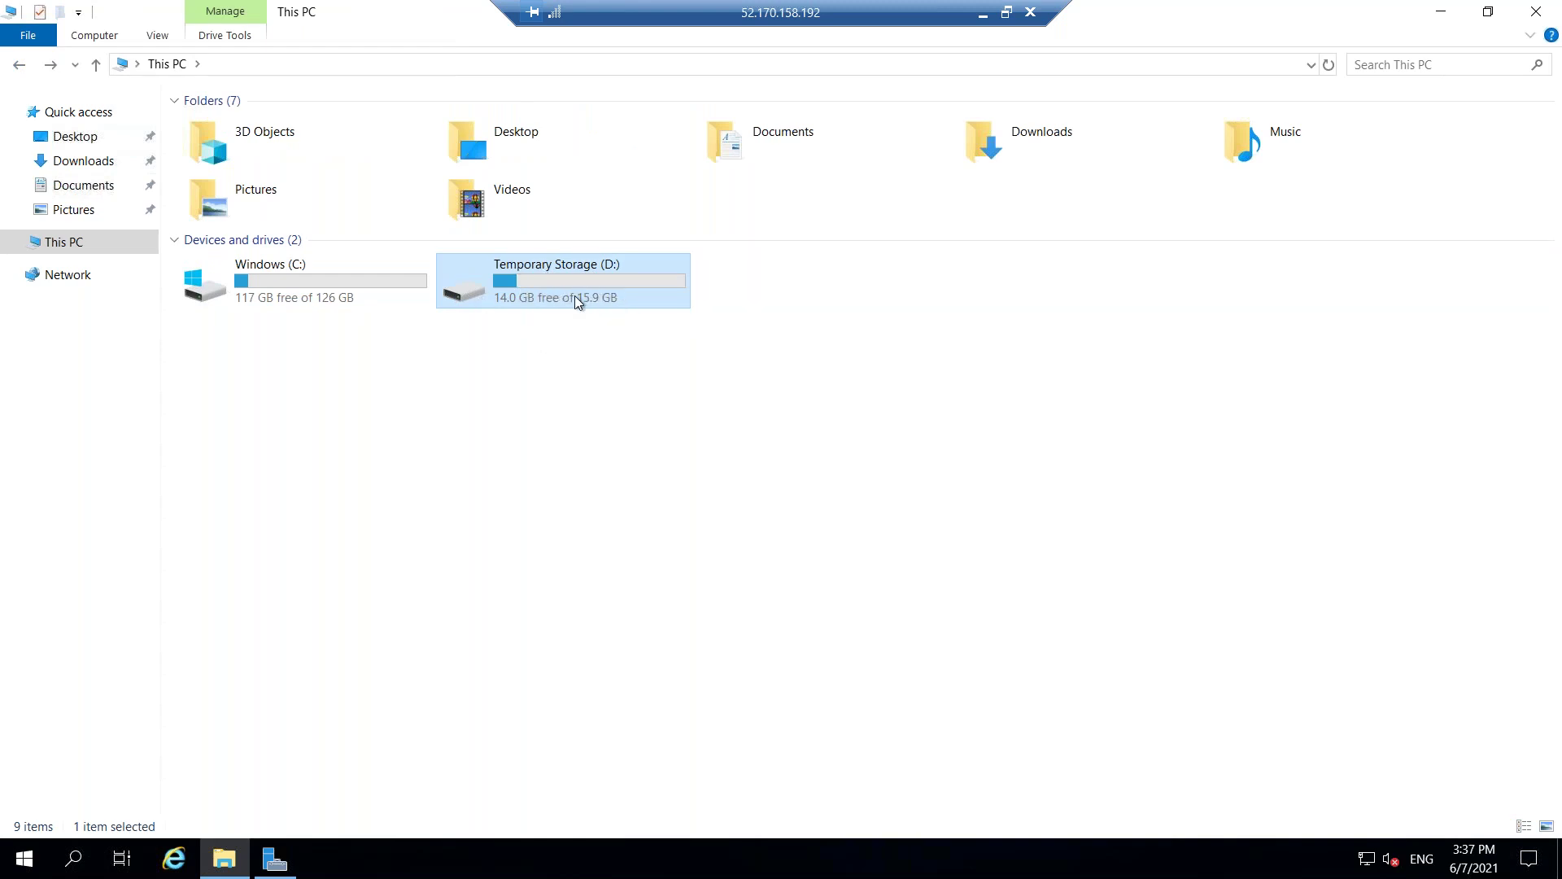
Open Test_File from Windows (C:) to confirm it survived the restart, then close it.
{"action": "double_click", "coordinate": [277, 272]}
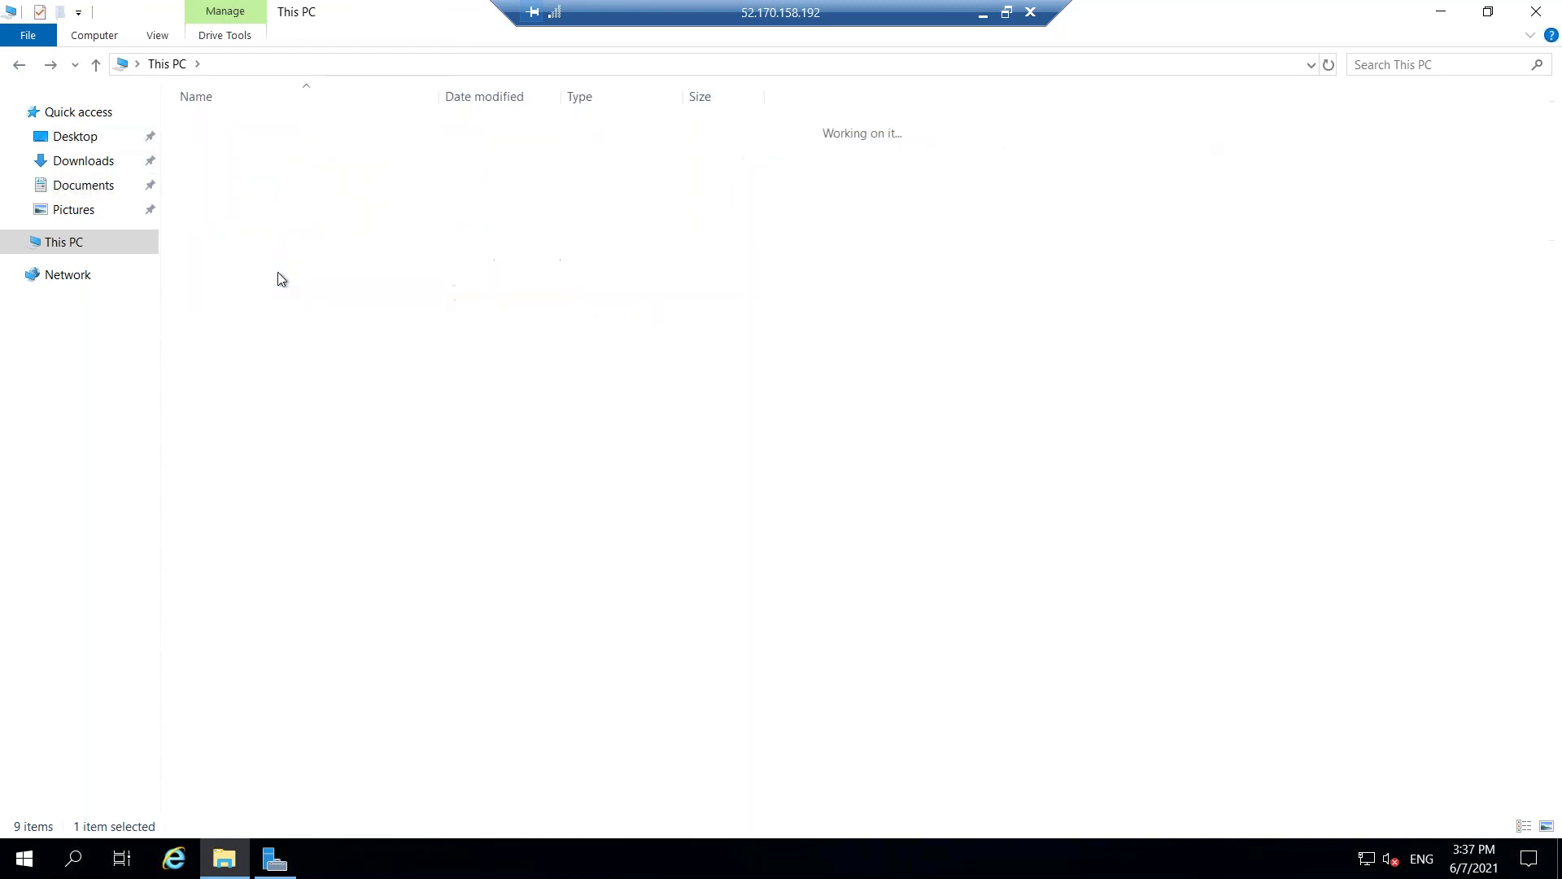
{"action": "double_click", "coordinate": [207, 284]}
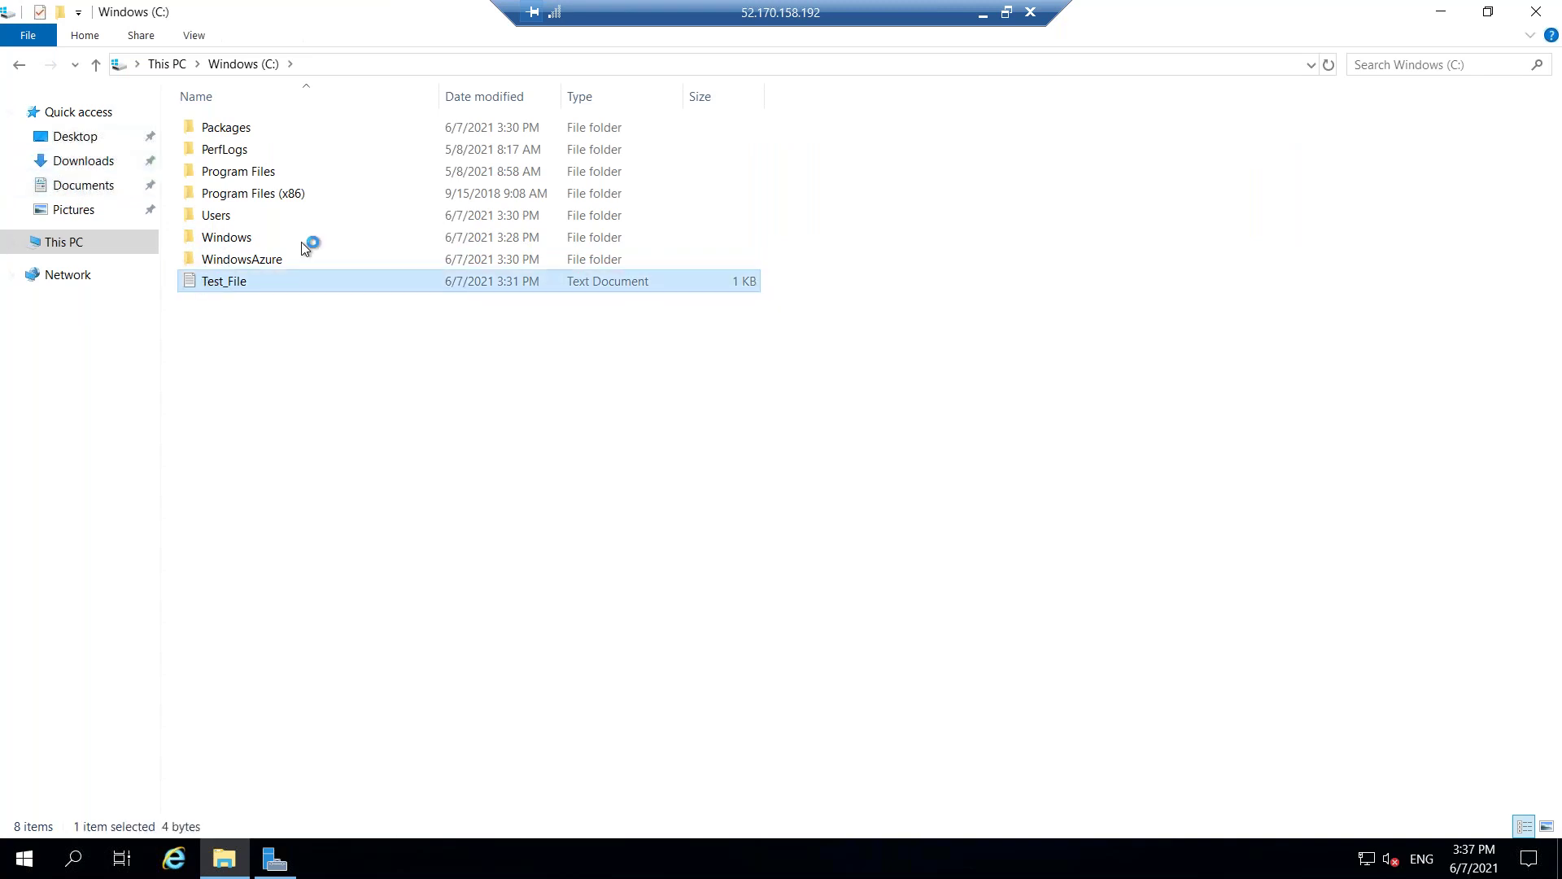
{"action": "left_click", "coordinate": [1325, 199]}
Switch to Server Manager and back, then launch Internet Explorer.
{"action": "left_click", "coordinate": [272, 858]}
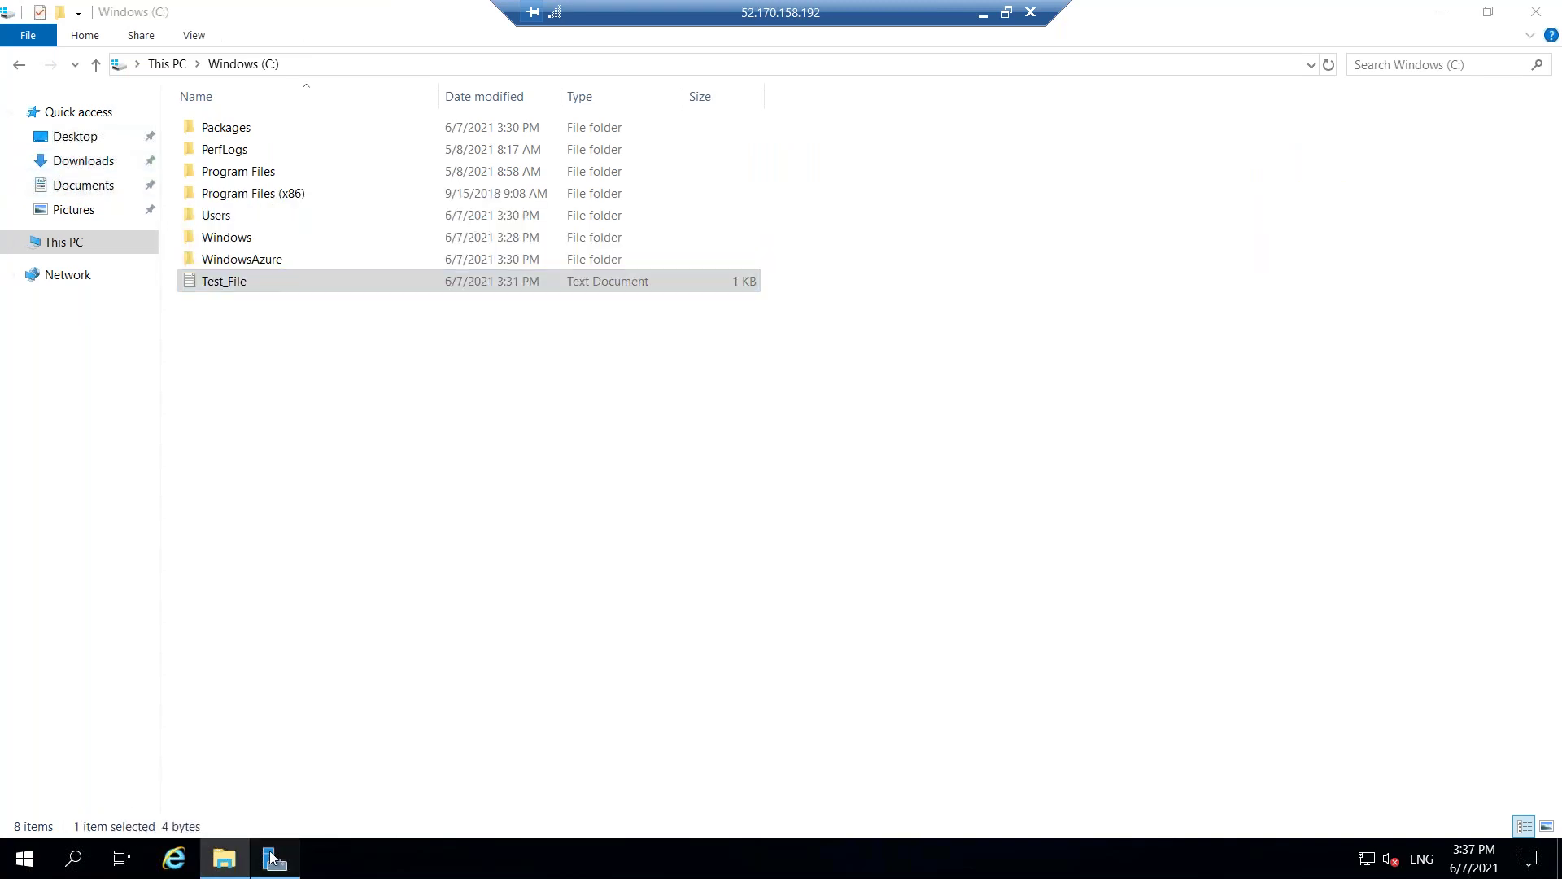
{"action": "left_click", "coordinate": [66, 691]}
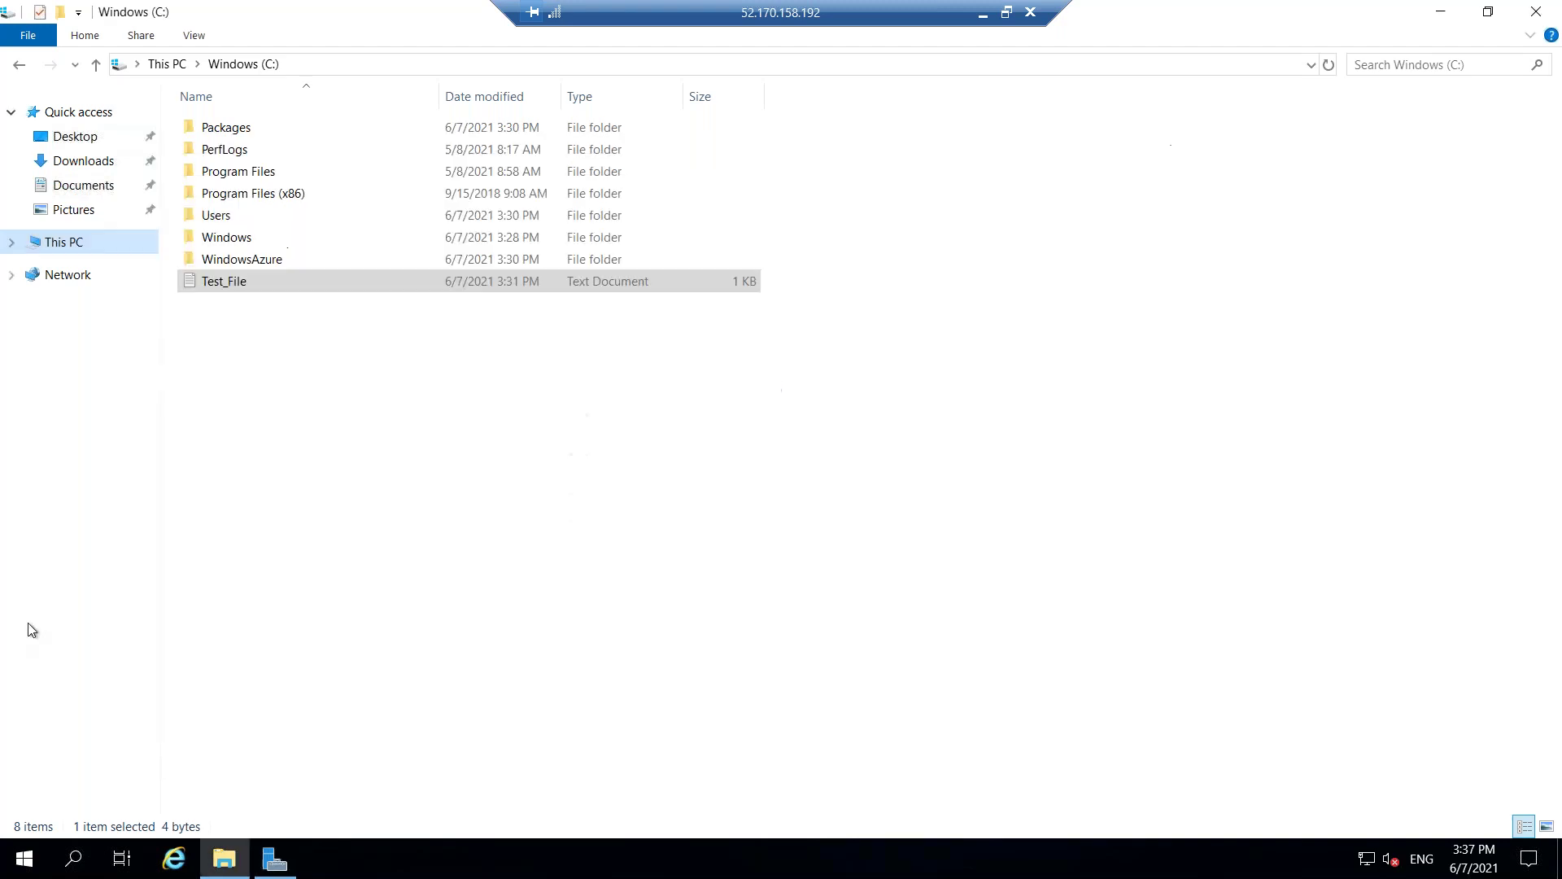
{"action": "left_click", "coordinate": [170, 857]}
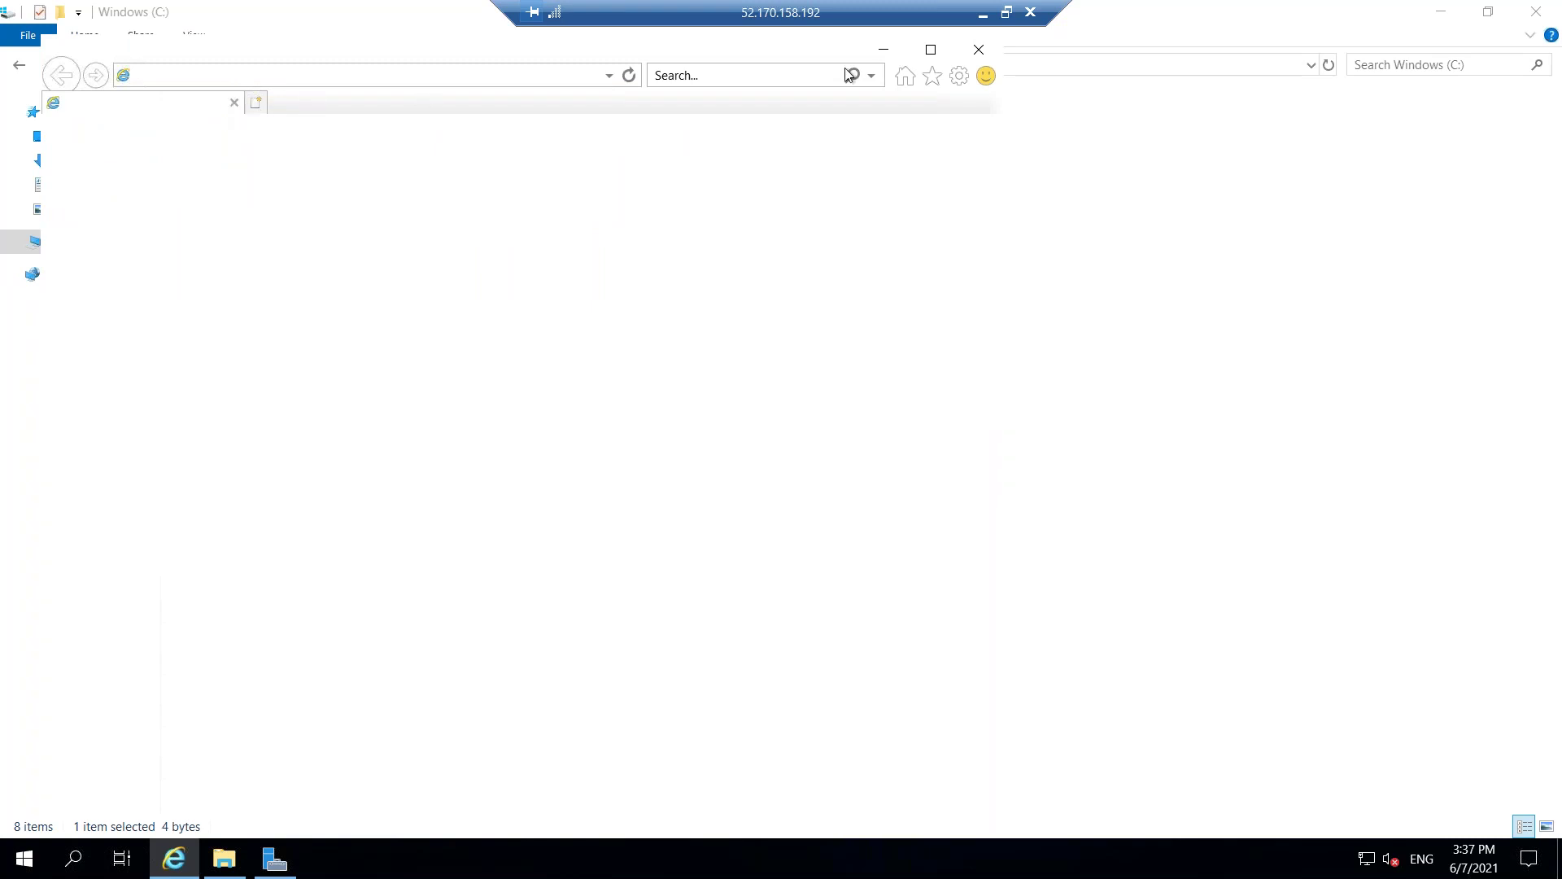
Close the blank Internet Explorer, minimise File Explorer and postpone the IE setup with Ask me later.
{"action": "key", "text": "alt+F4"}
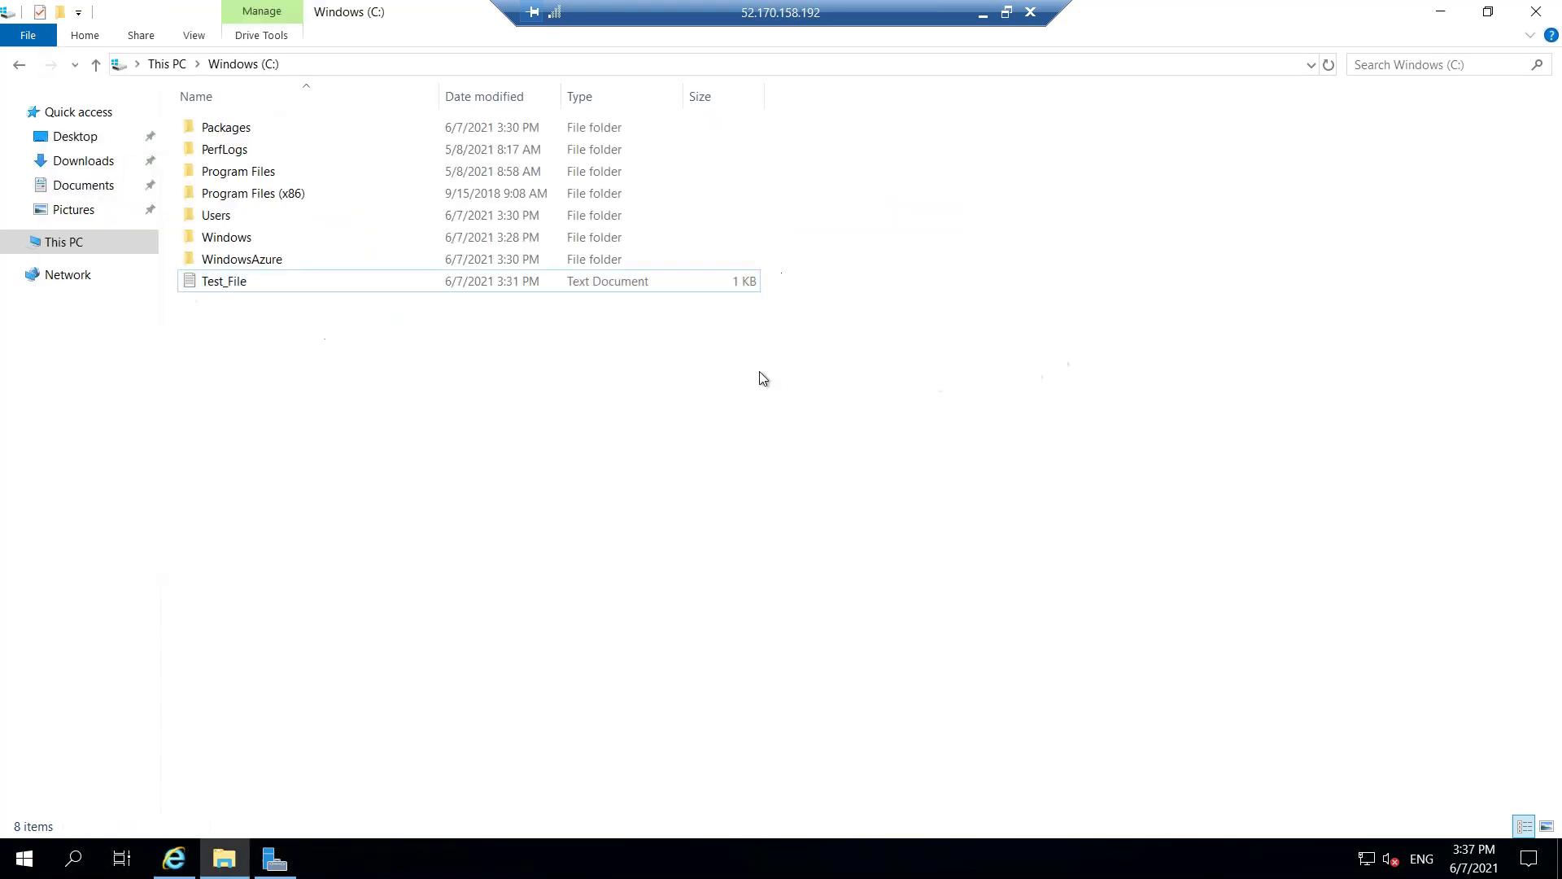
{"action": "right_click", "coordinate": [129, 16]}
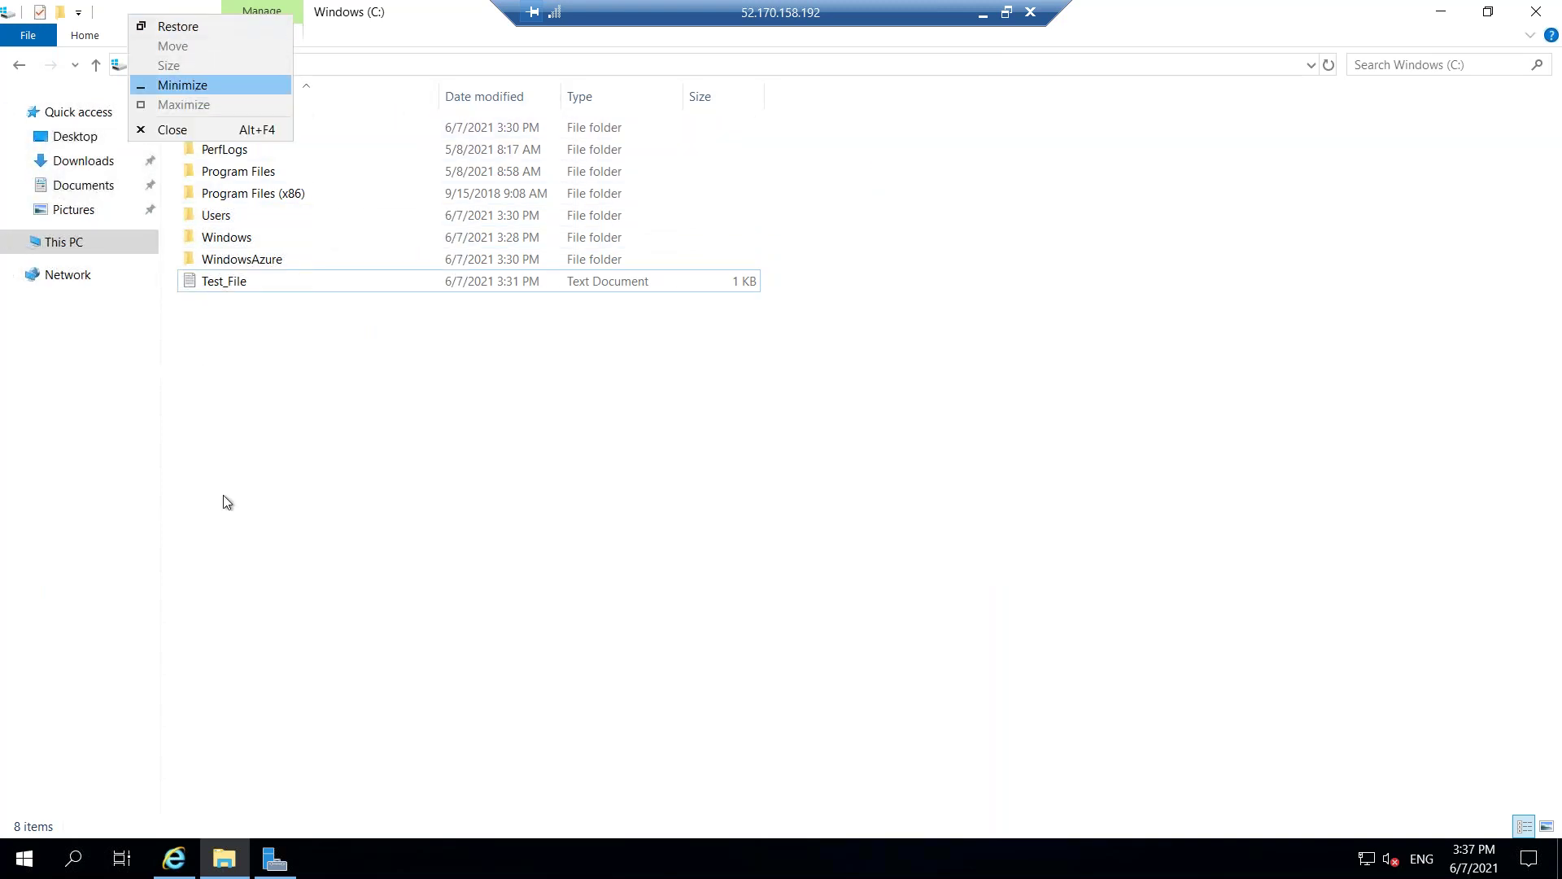
{"action": "key", "text": "Return"}
{"action": "key", "text": "alt+space"}
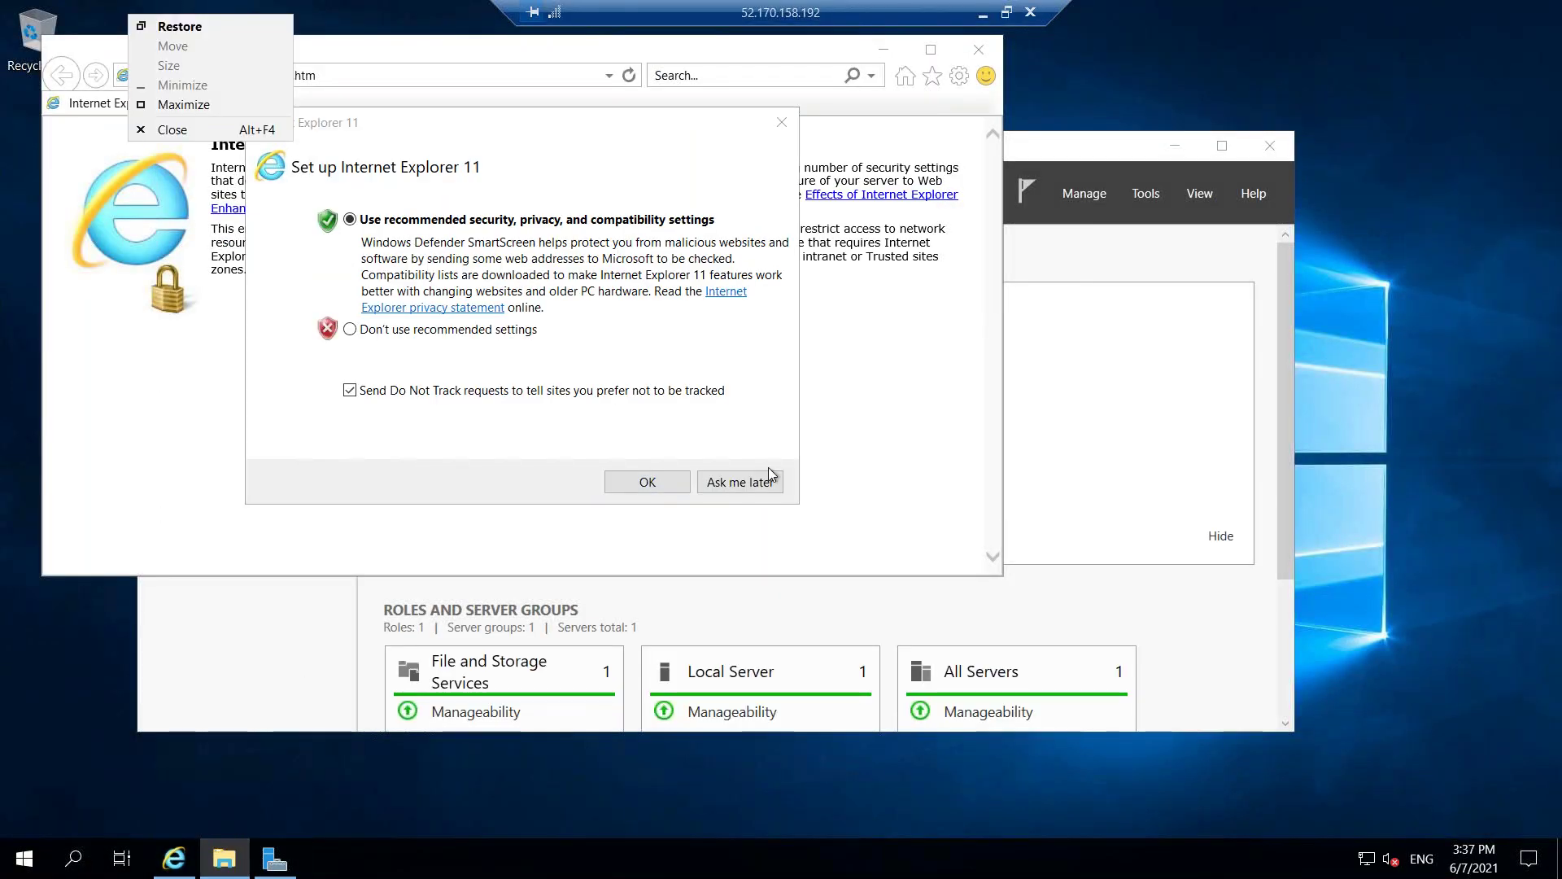
{"action": "left_click", "coordinate": [770, 478]}
{"action": "left_click", "coordinate": [770, 479]}
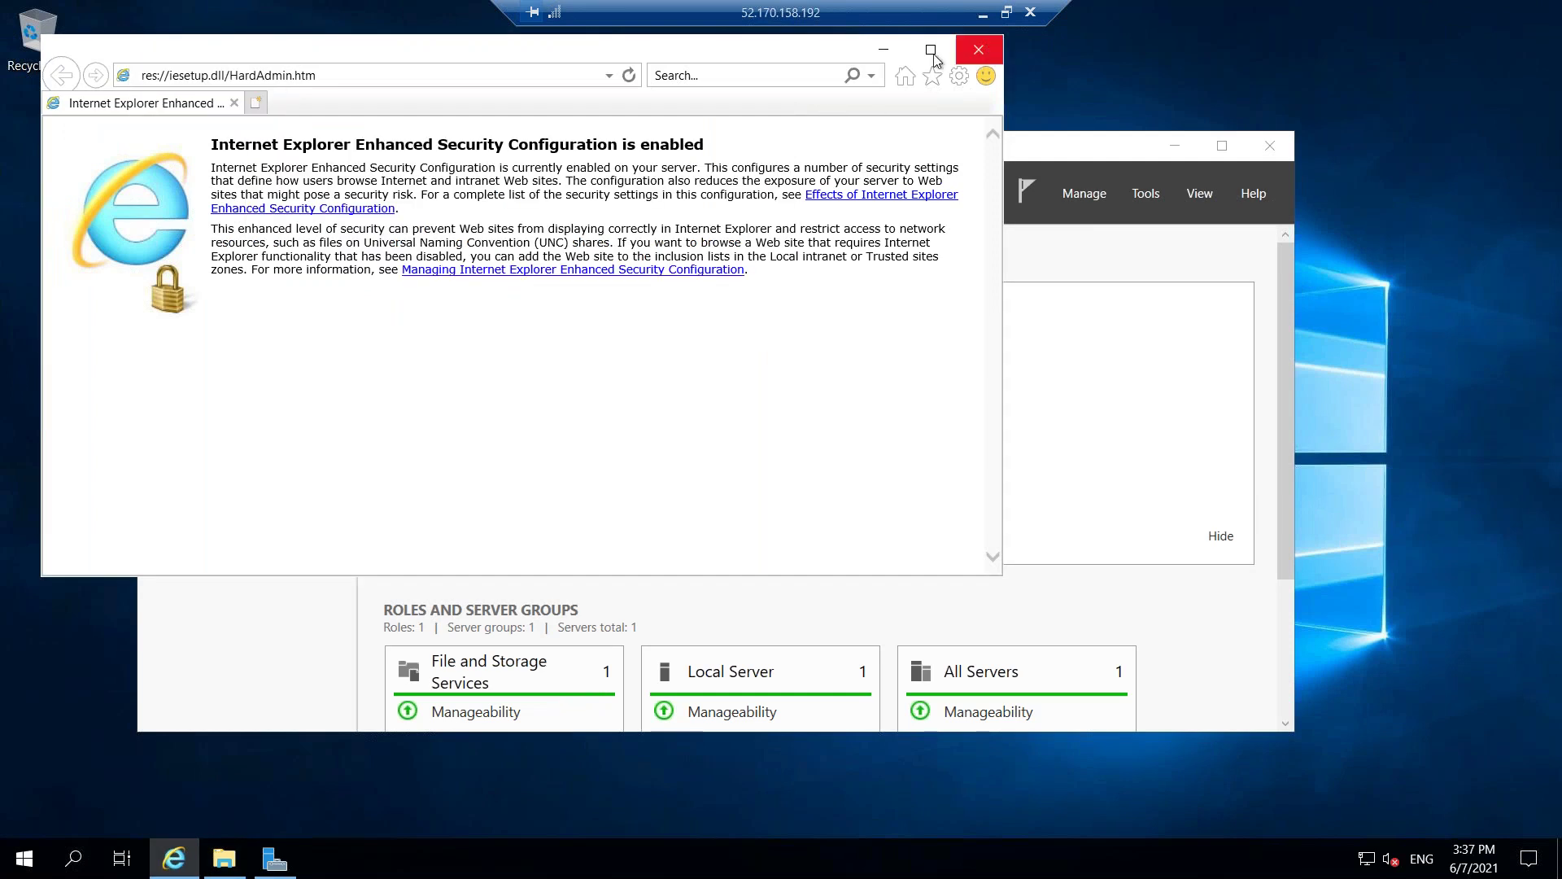
{"action": "left_click", "coordinate": [504, 83]}
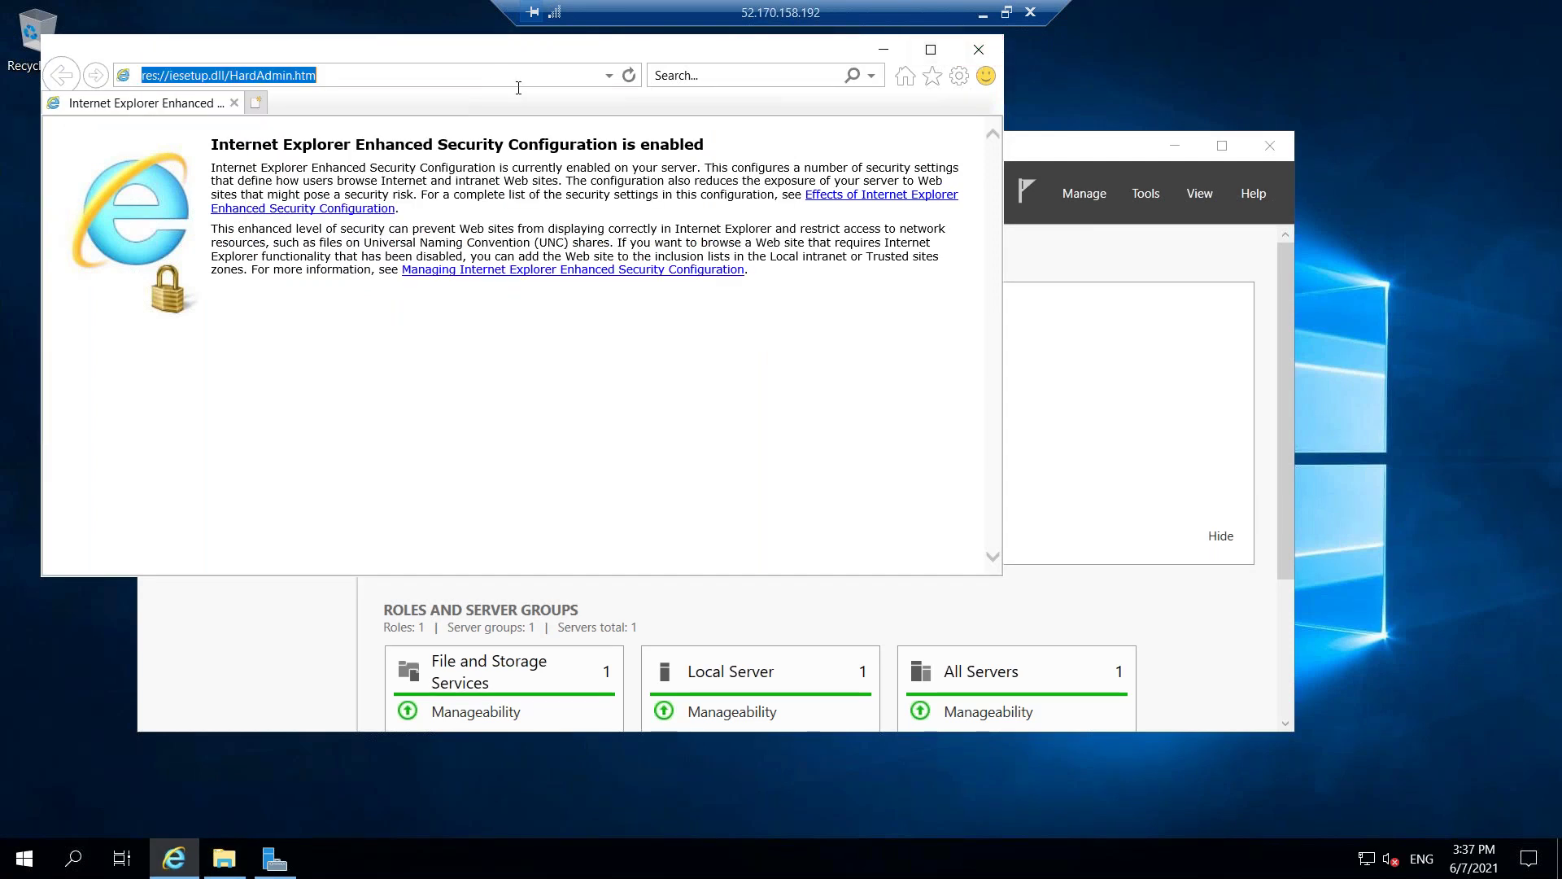
{"action": "type", "text": "http://"}
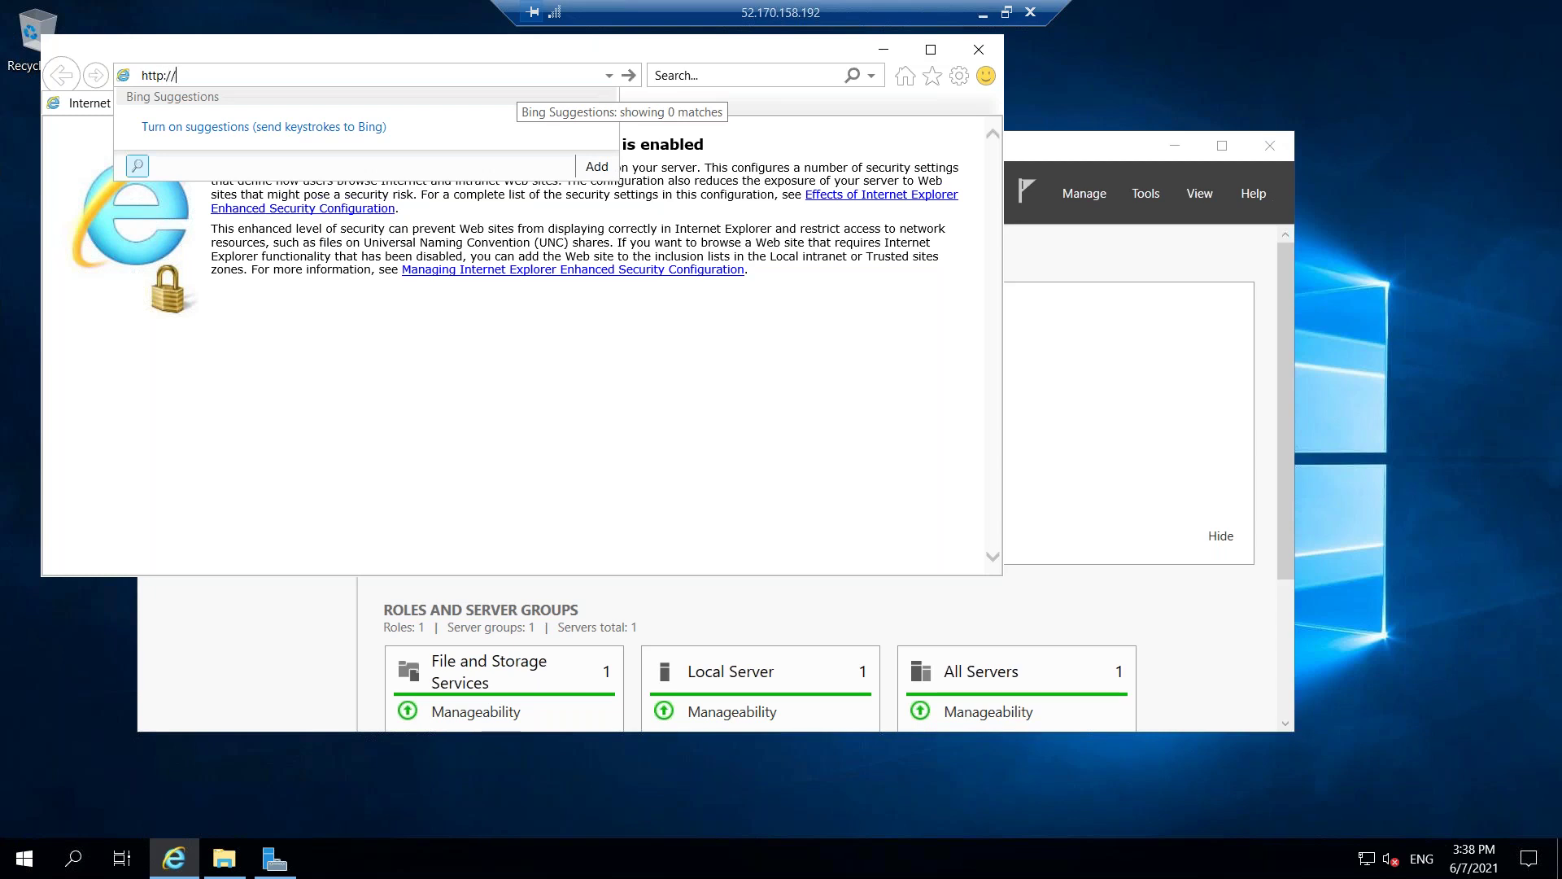
{"action": "type", "text": "localhost"}
{"action": "key", "text": "Return"}
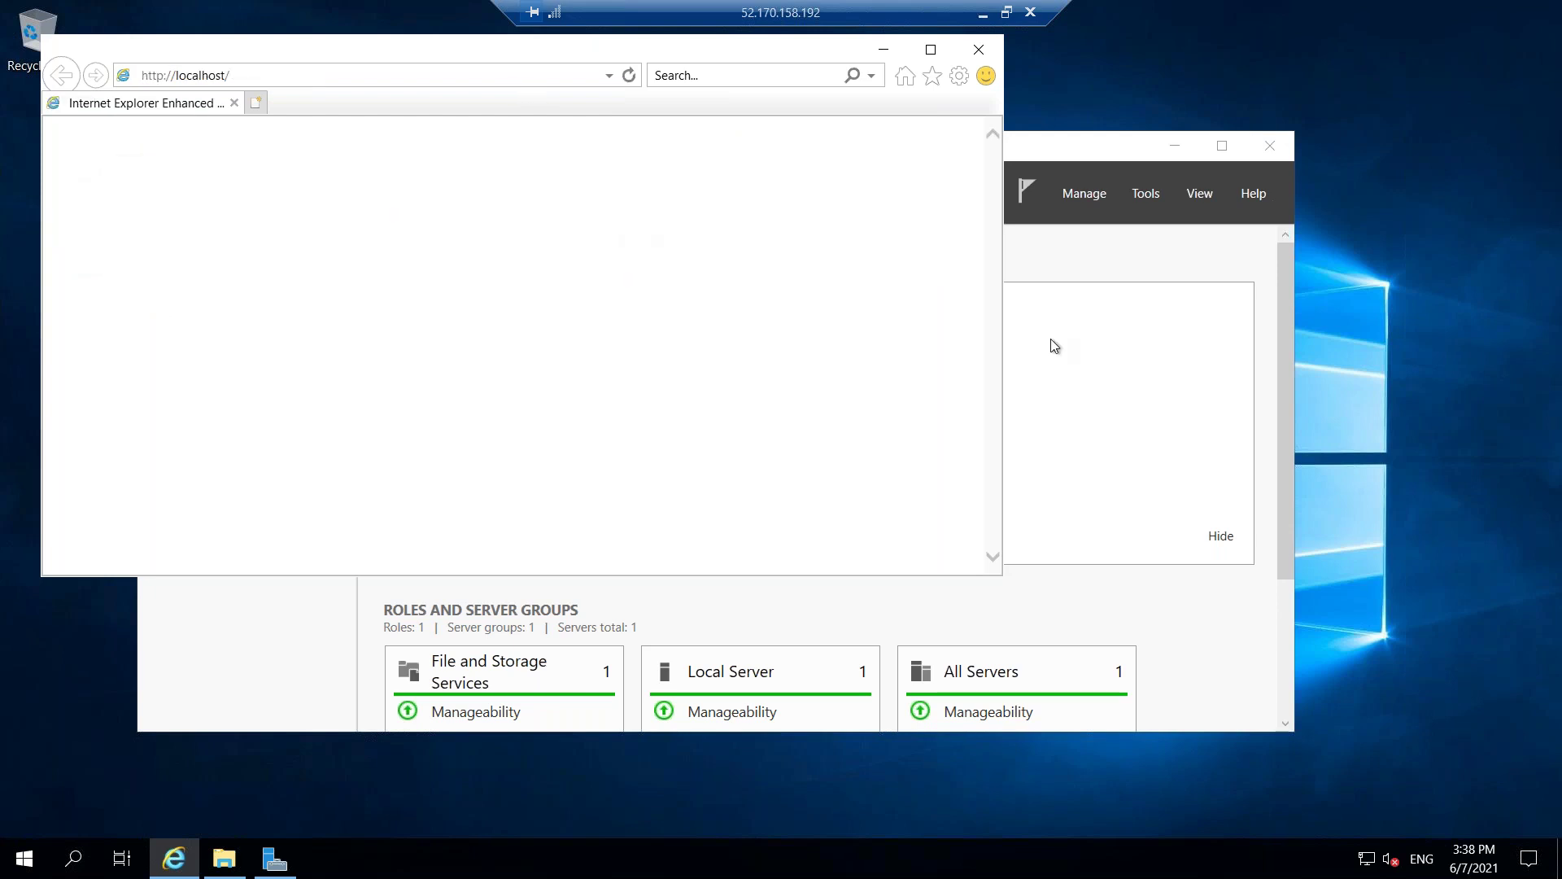
{"action": "left_click", "coordinate": [1221, 146]}
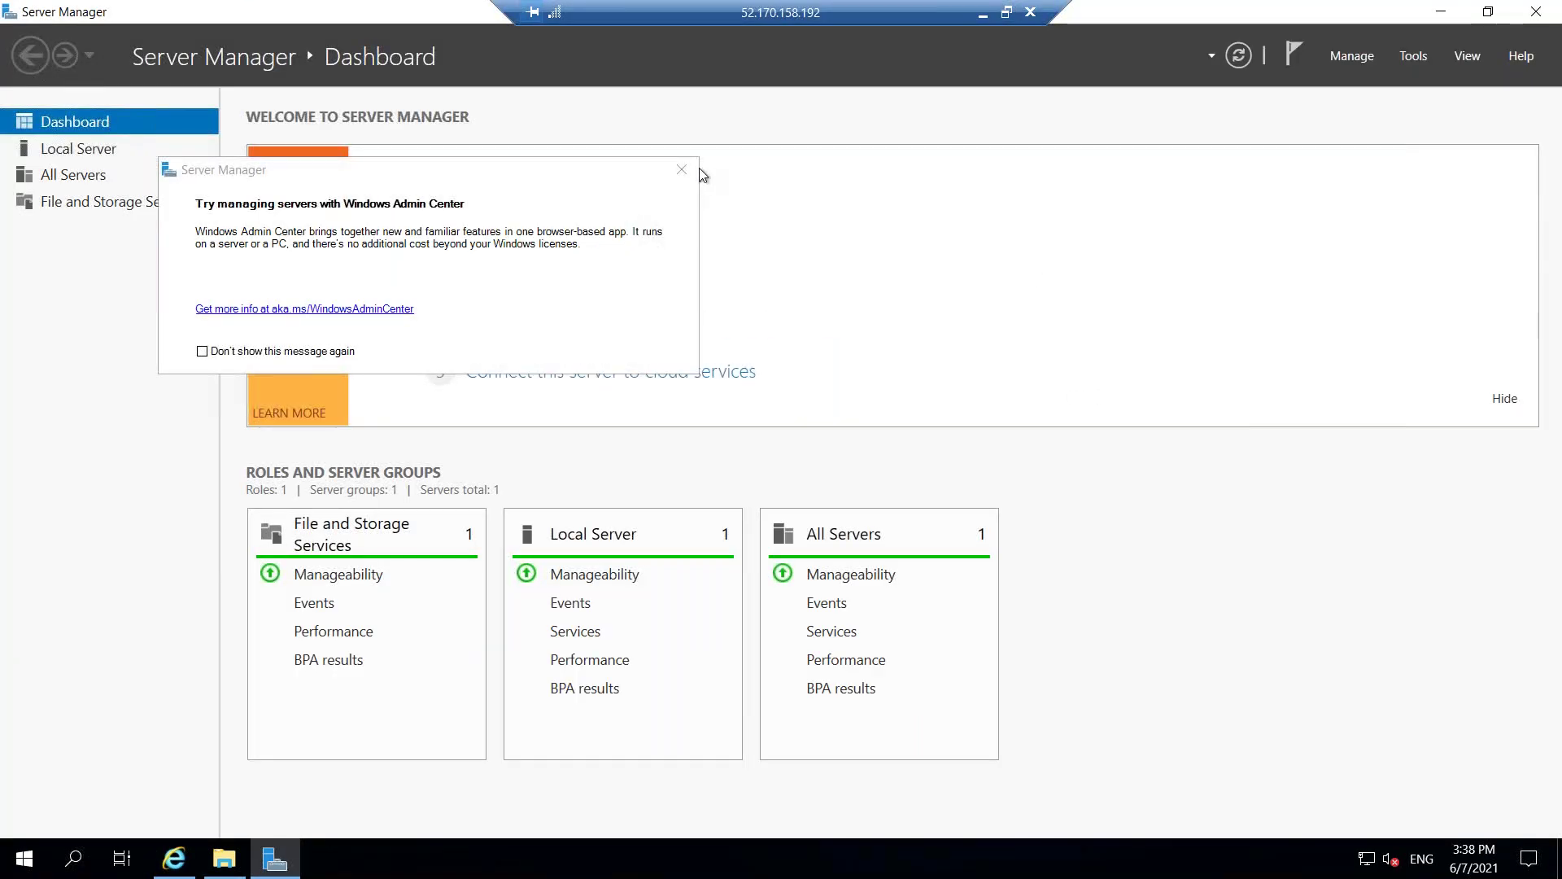
Dismiss the Admin Center notice and step through Add Roles and Features, choosing role-based installation on windows-machine.
{"action": "left_click", "coordinate": [681, 170]}
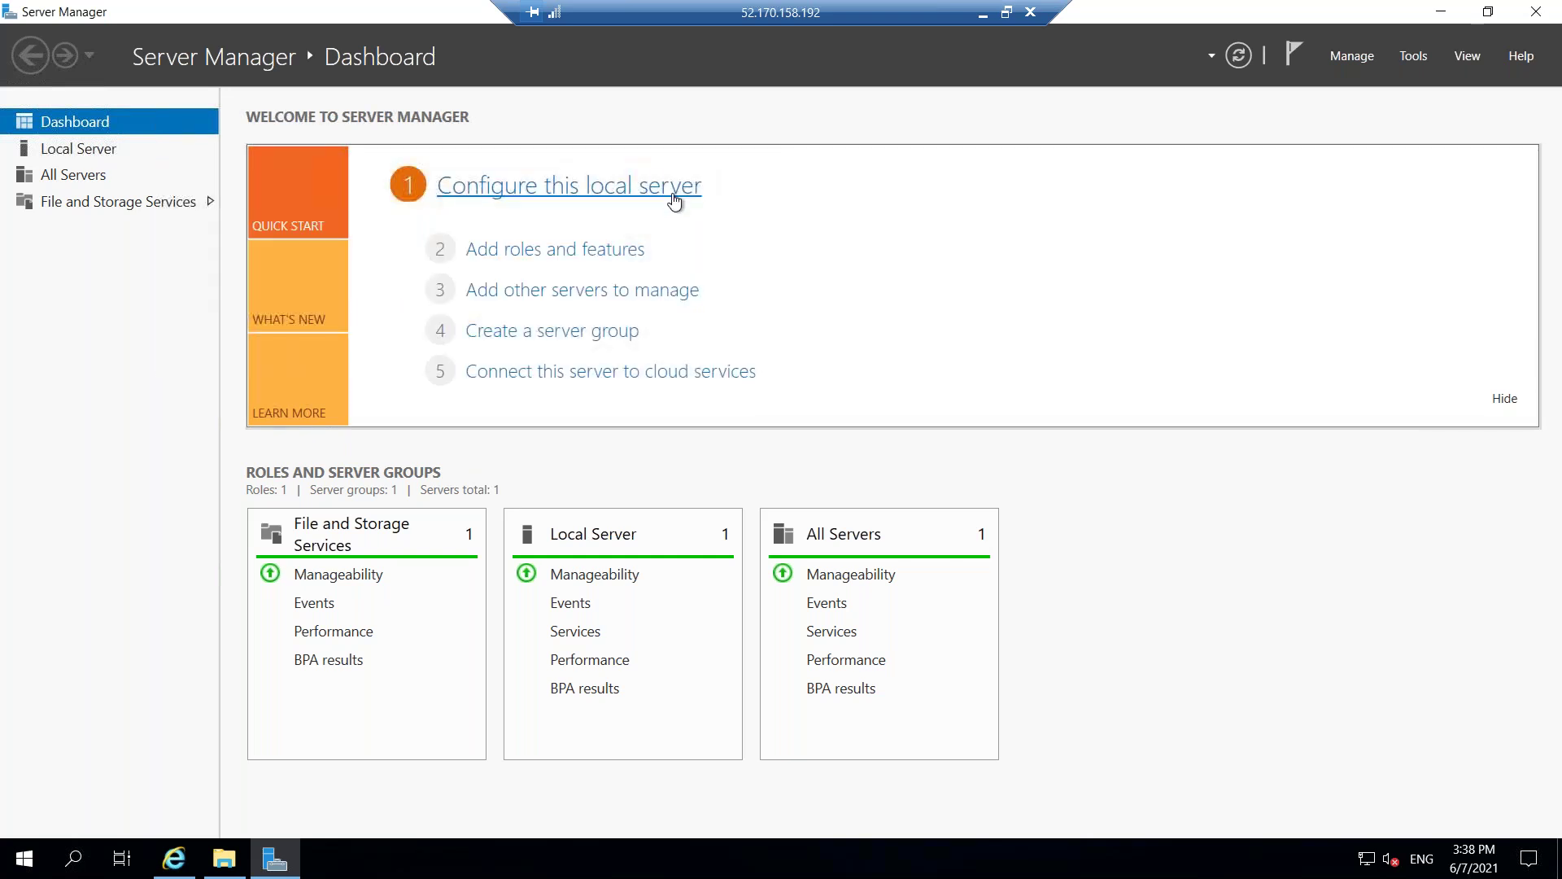
{"action": "left_click", "coordinate": [543, 259]}
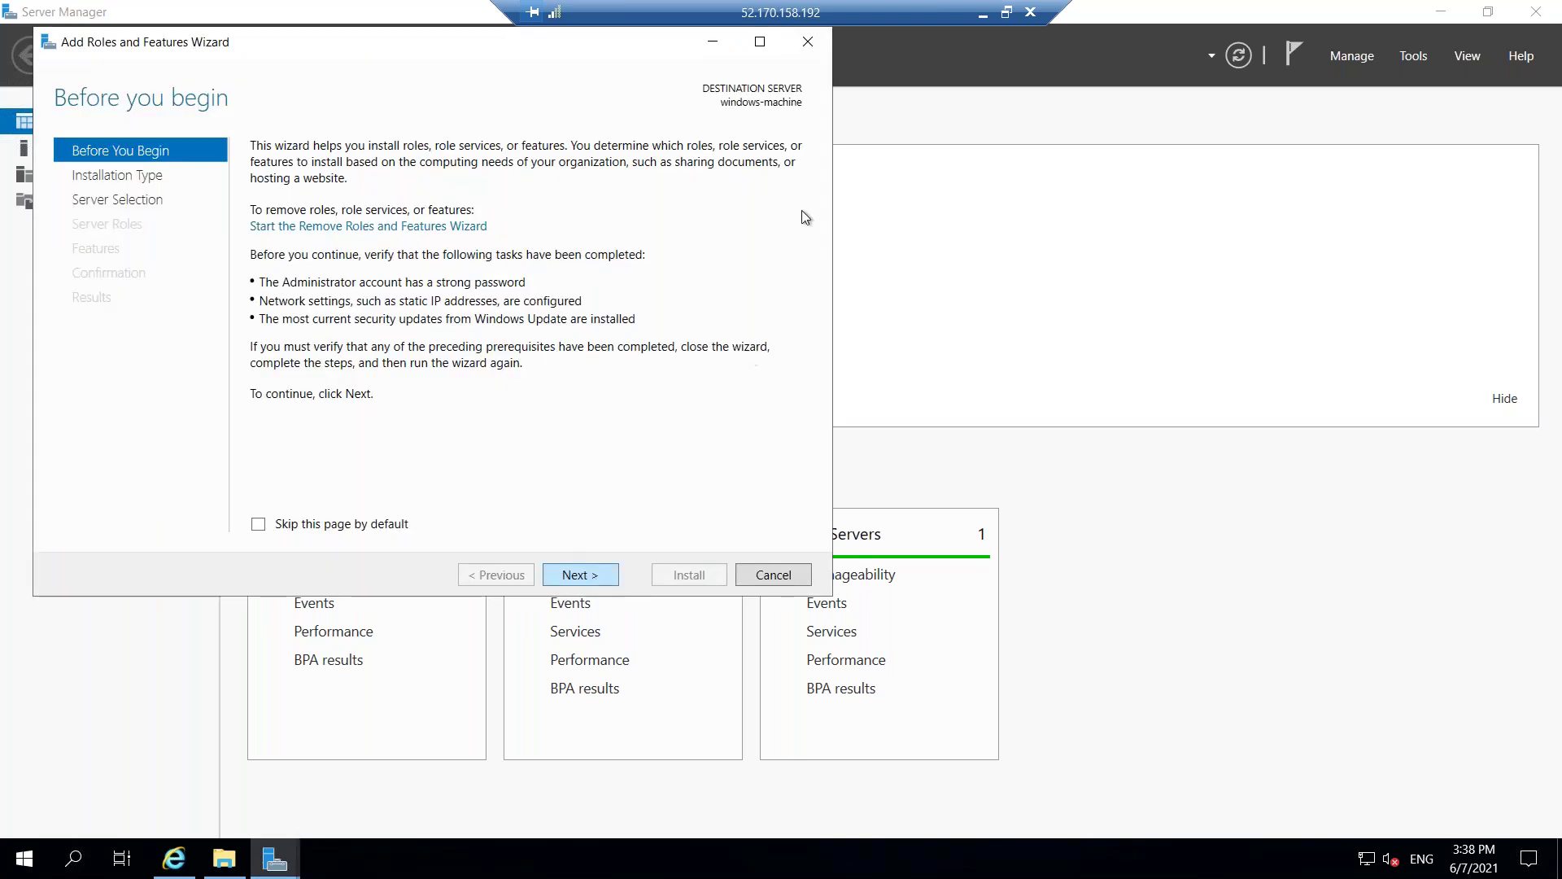
{"action": "left_click", "coordinate": [808, 43]}
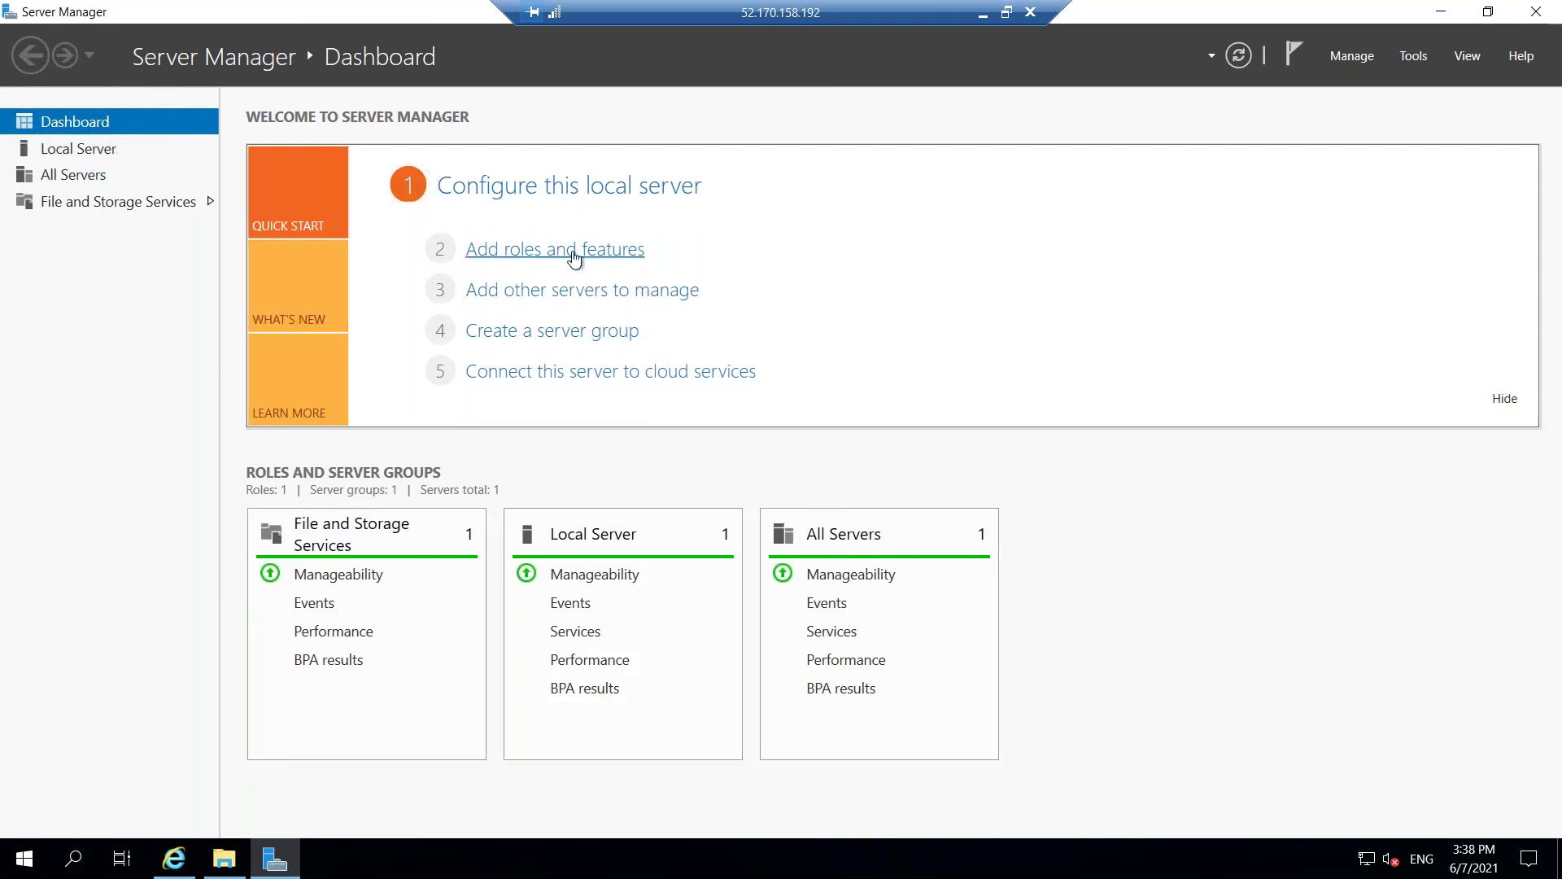
{"action": "left_click", "coordinate": [604, 259]}
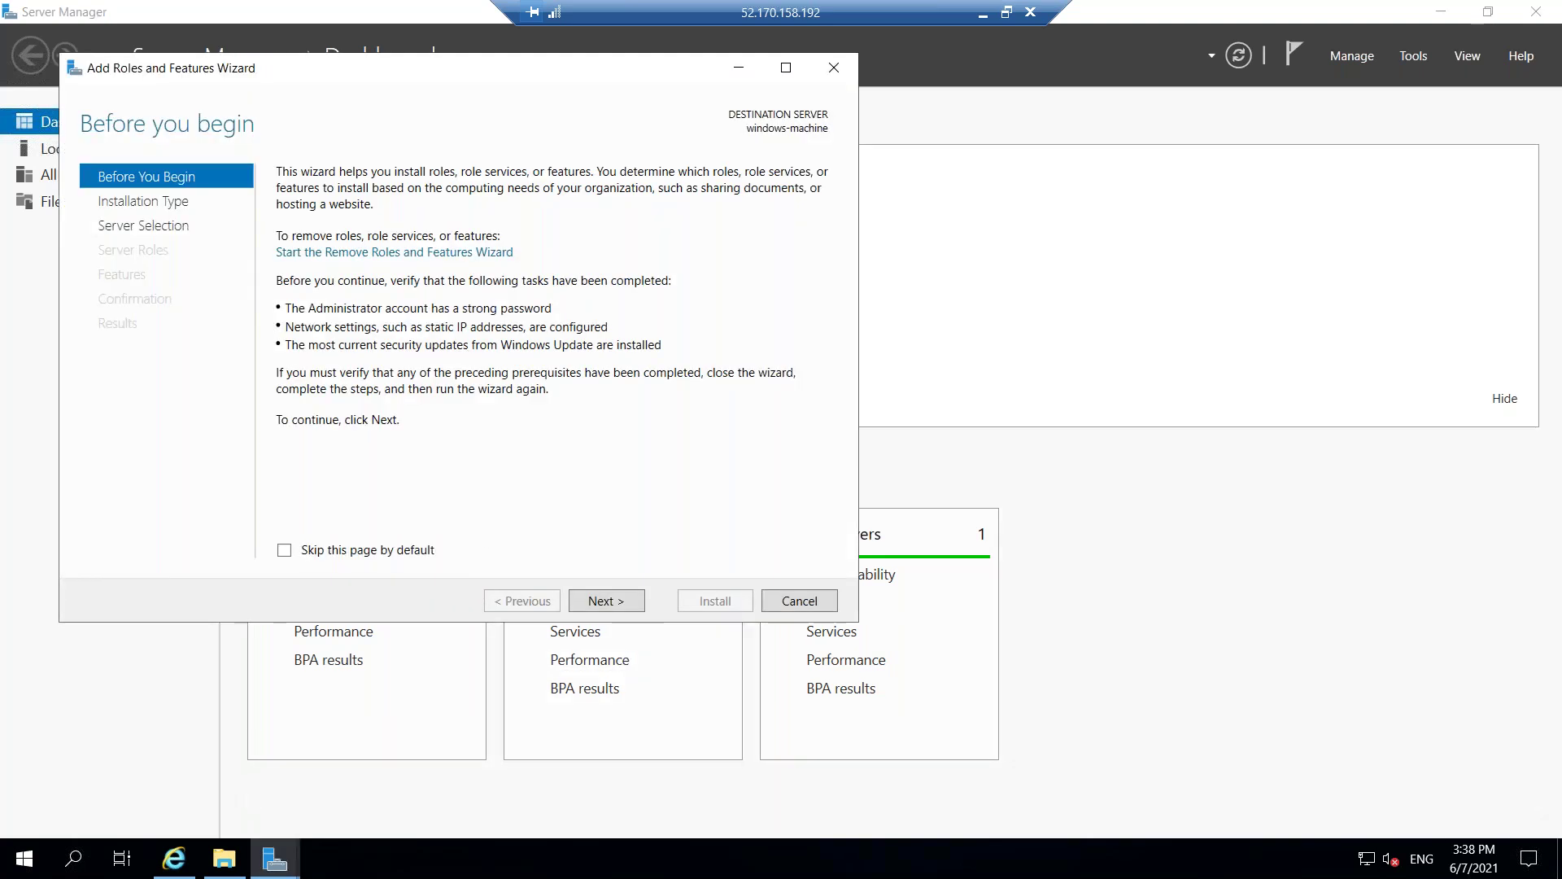
{"action": "left_click", "coordinate": [612, 603]}
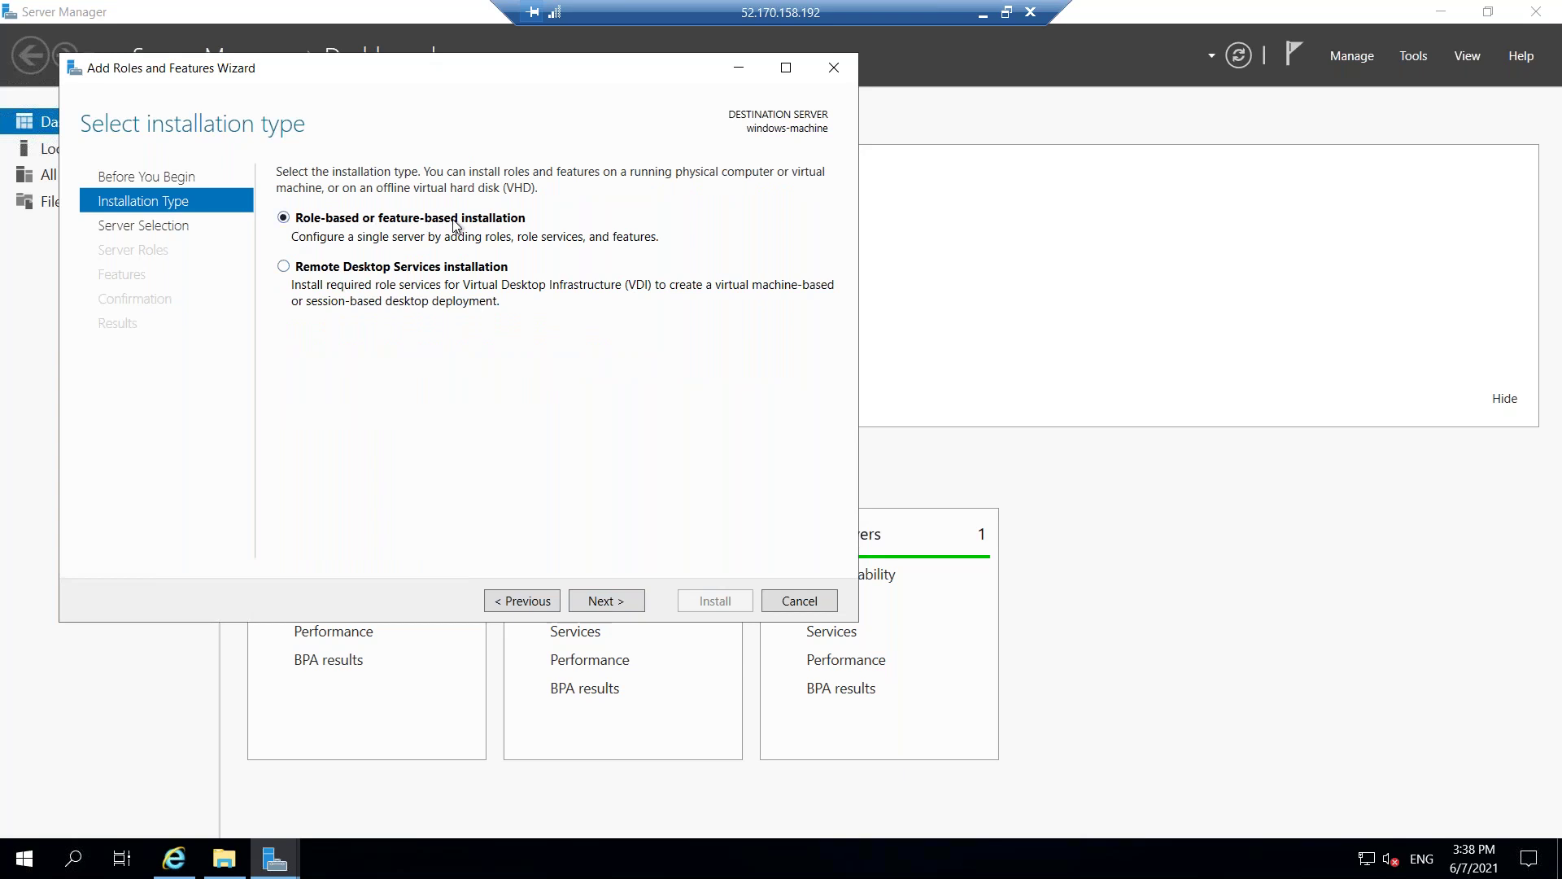
{"action": "left_click", "coordinate": [629, 602]}
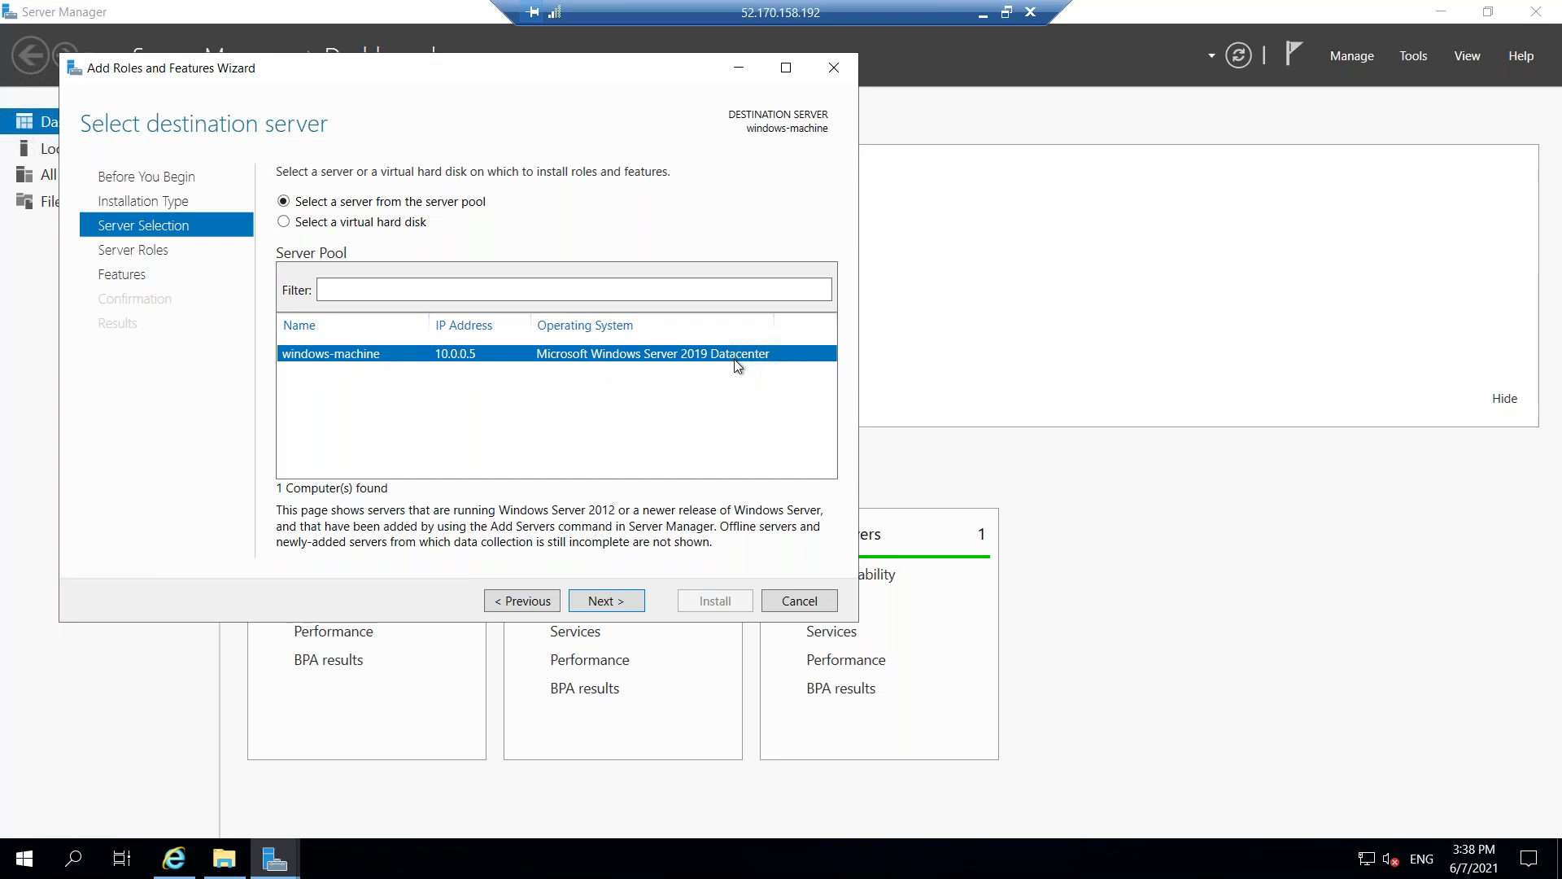
{"action": "left_click", "coordinate": [606, 600]}
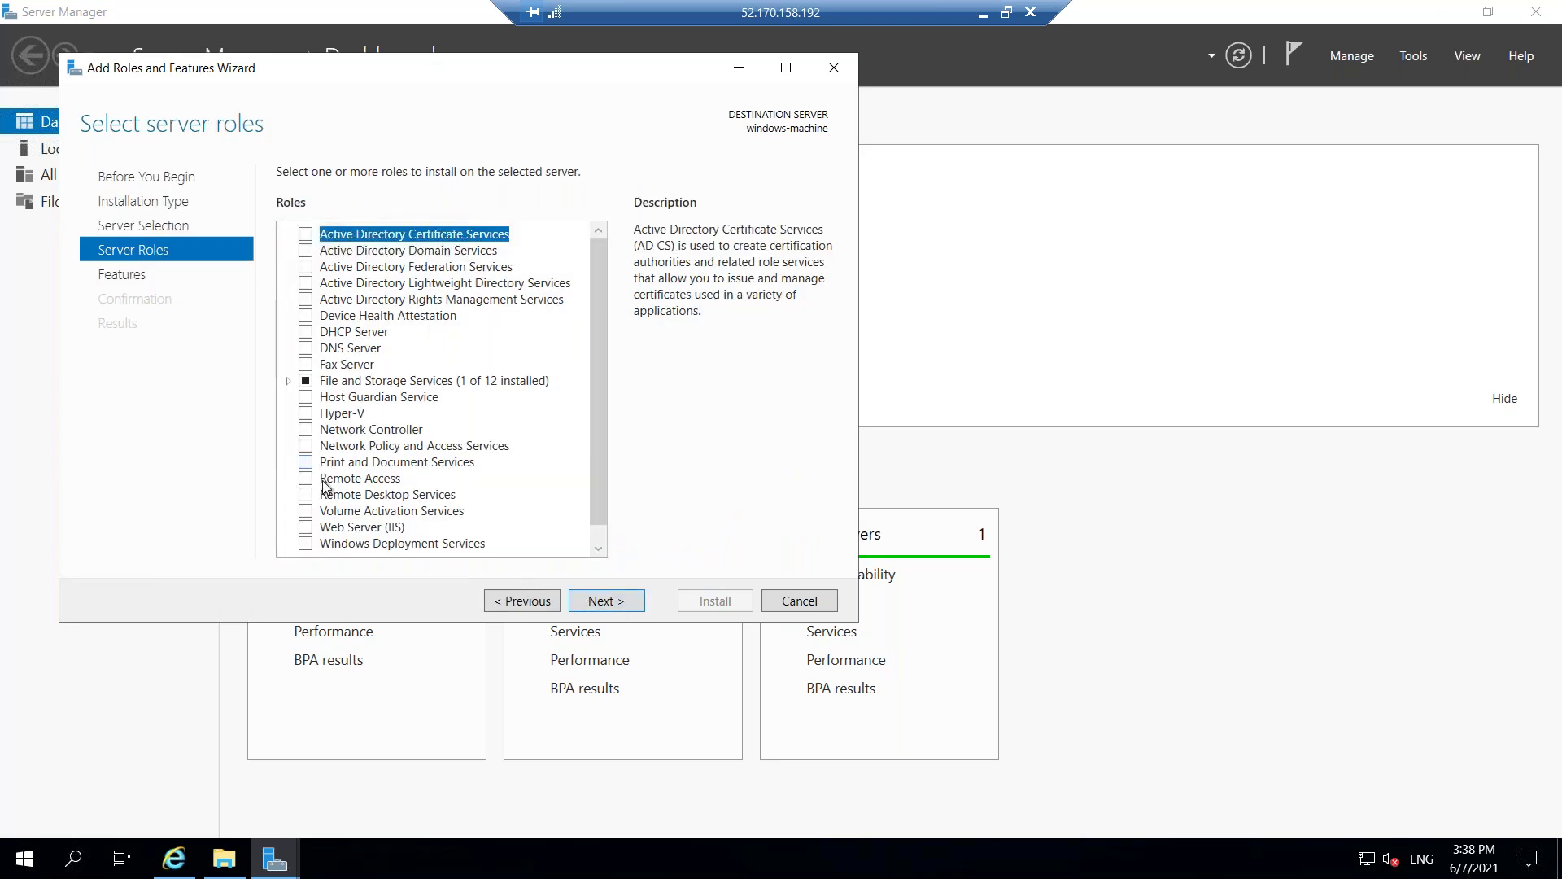
{"action": "scroll", "coordinate": [351, 545], "scroll_direction": "down", "scroll_amount": 1}
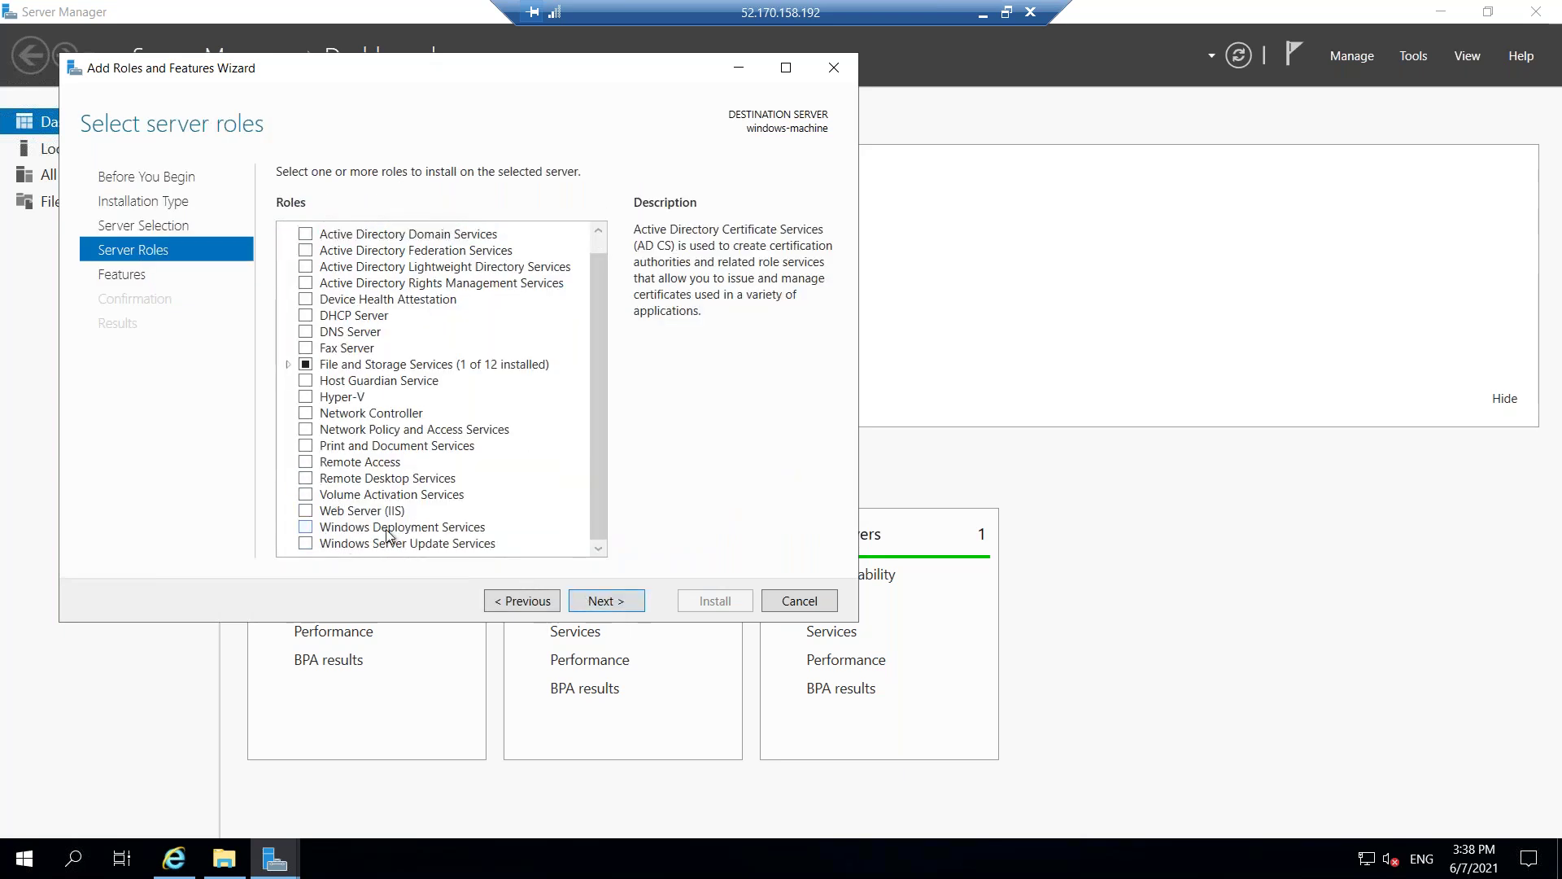
Select the Web Server (IIS) role along with its required IIS management tools.
{"action": "left_click", "coordinate": [305, 511]}
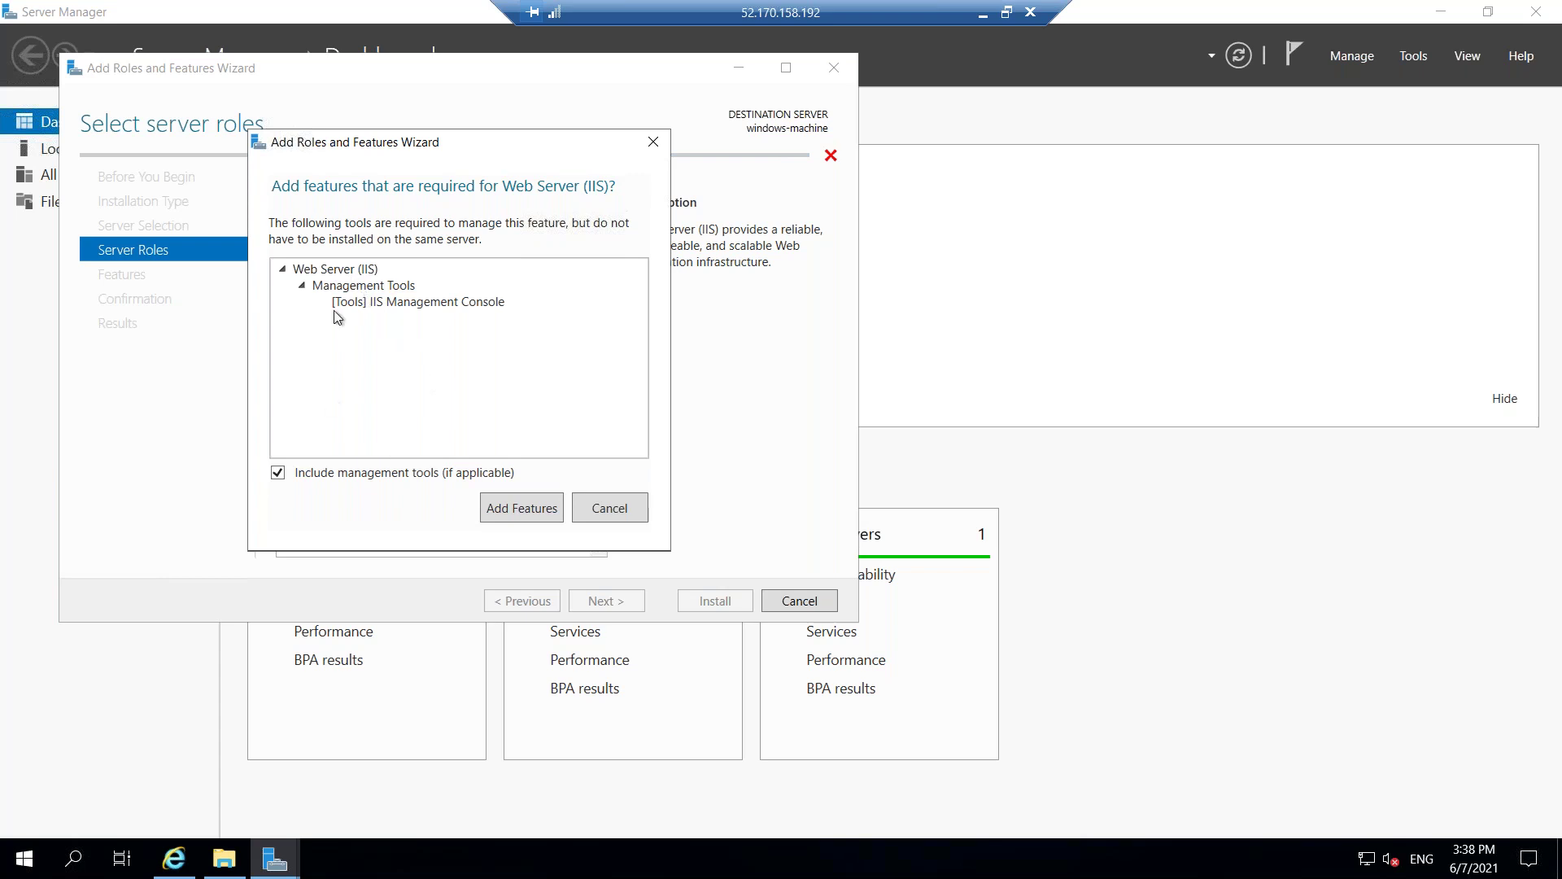
{"action": "left_click", "coordinate": [516, 506]}
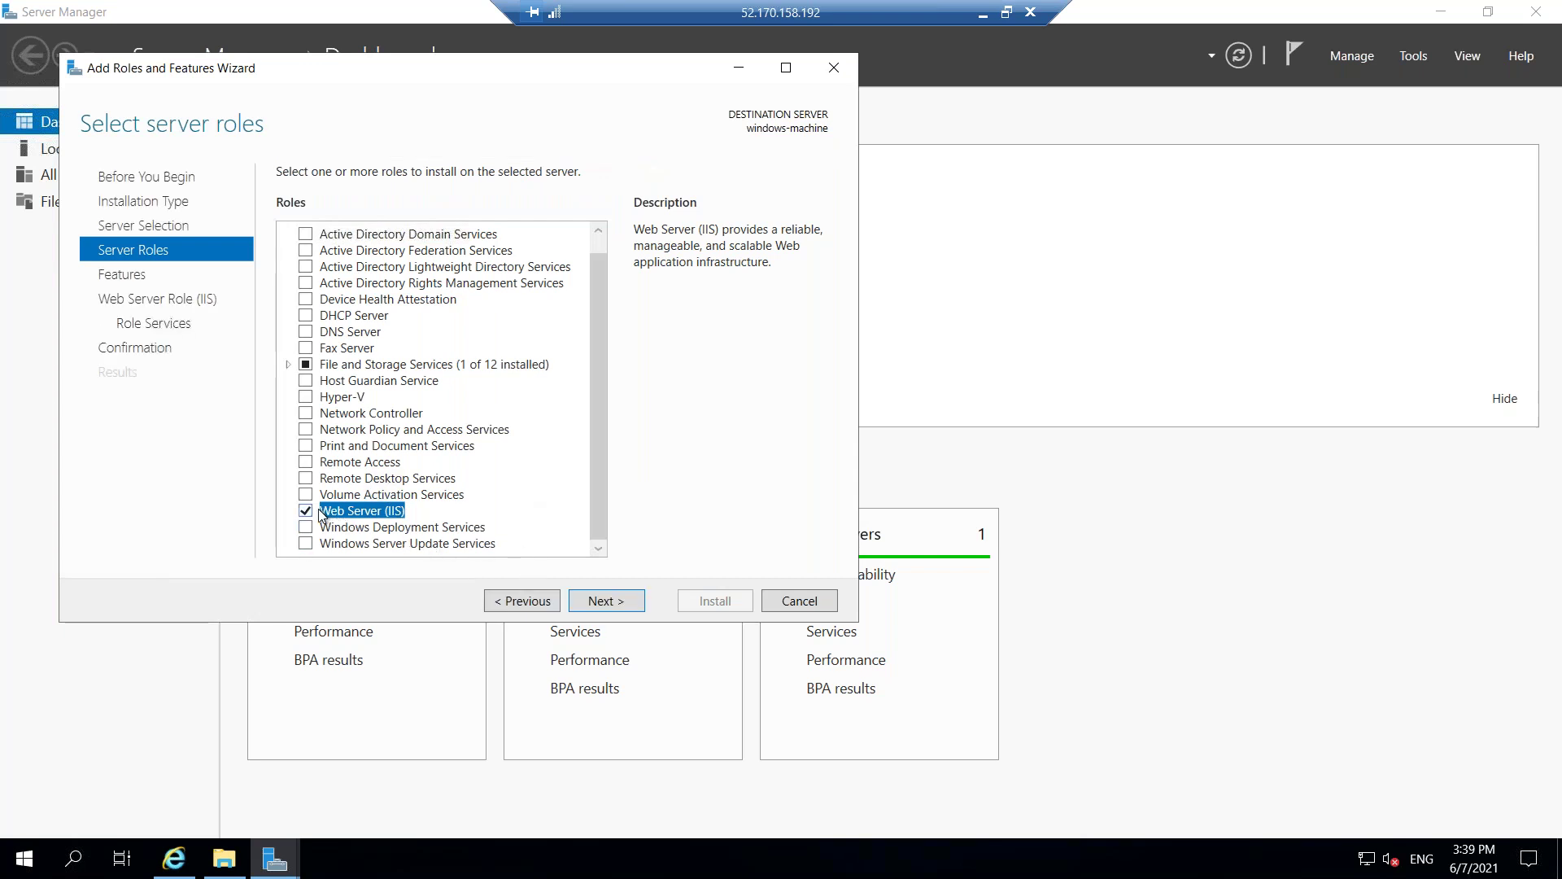
{"action": "left_click", "coordinate": [607, 600]}
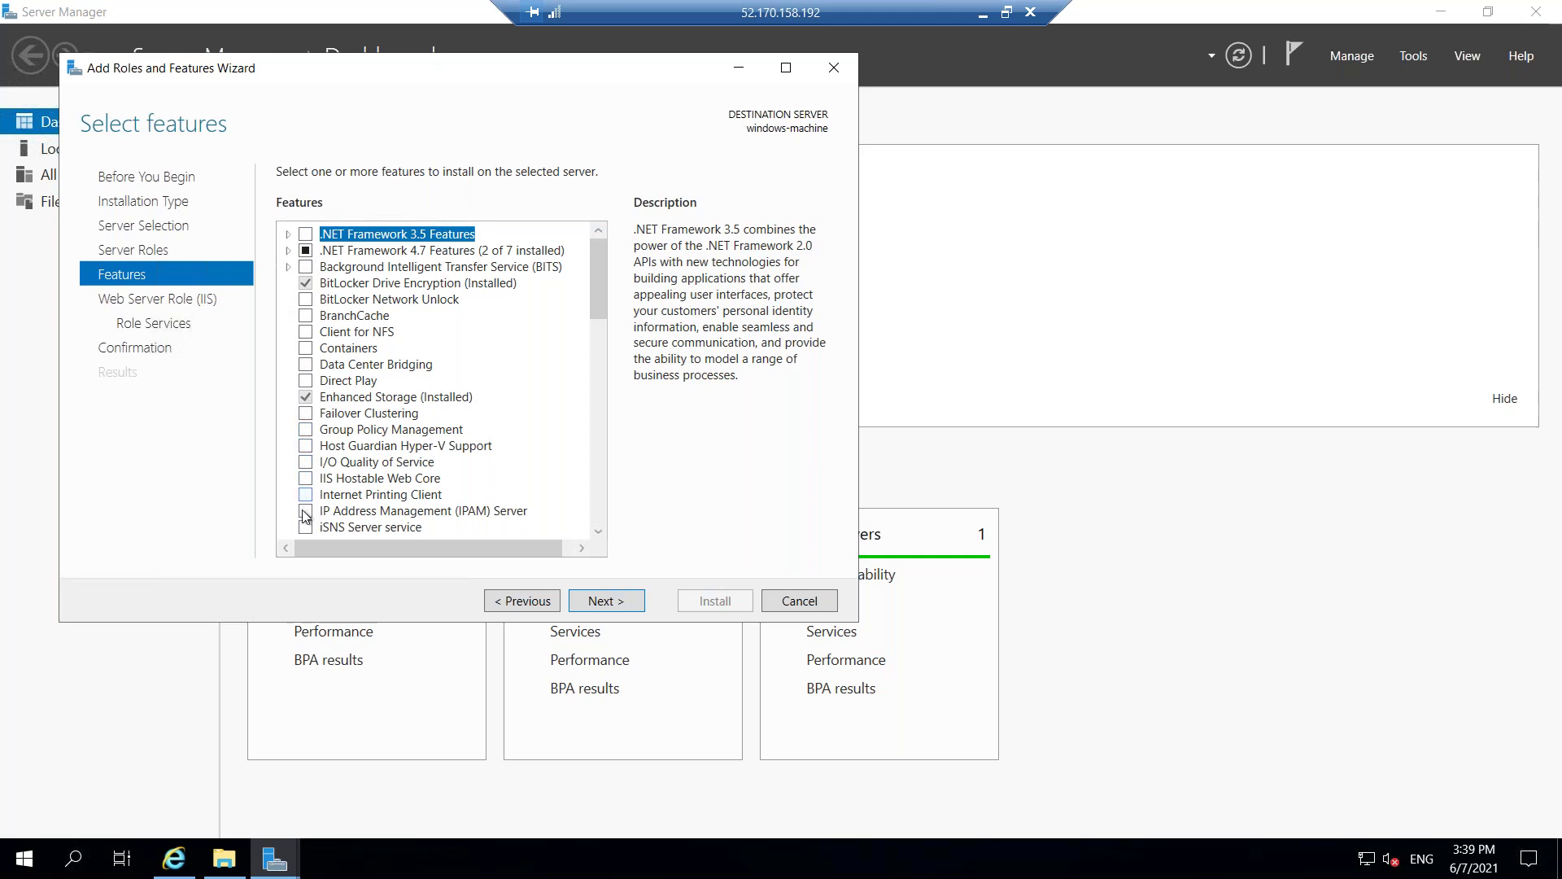
Skip extra features and accept the default IIS role services to reach the confirmation page.
{"action": "scroll", "coordinate": [595, 415], "scroll_direction": "down", "scroll_amount": 3}
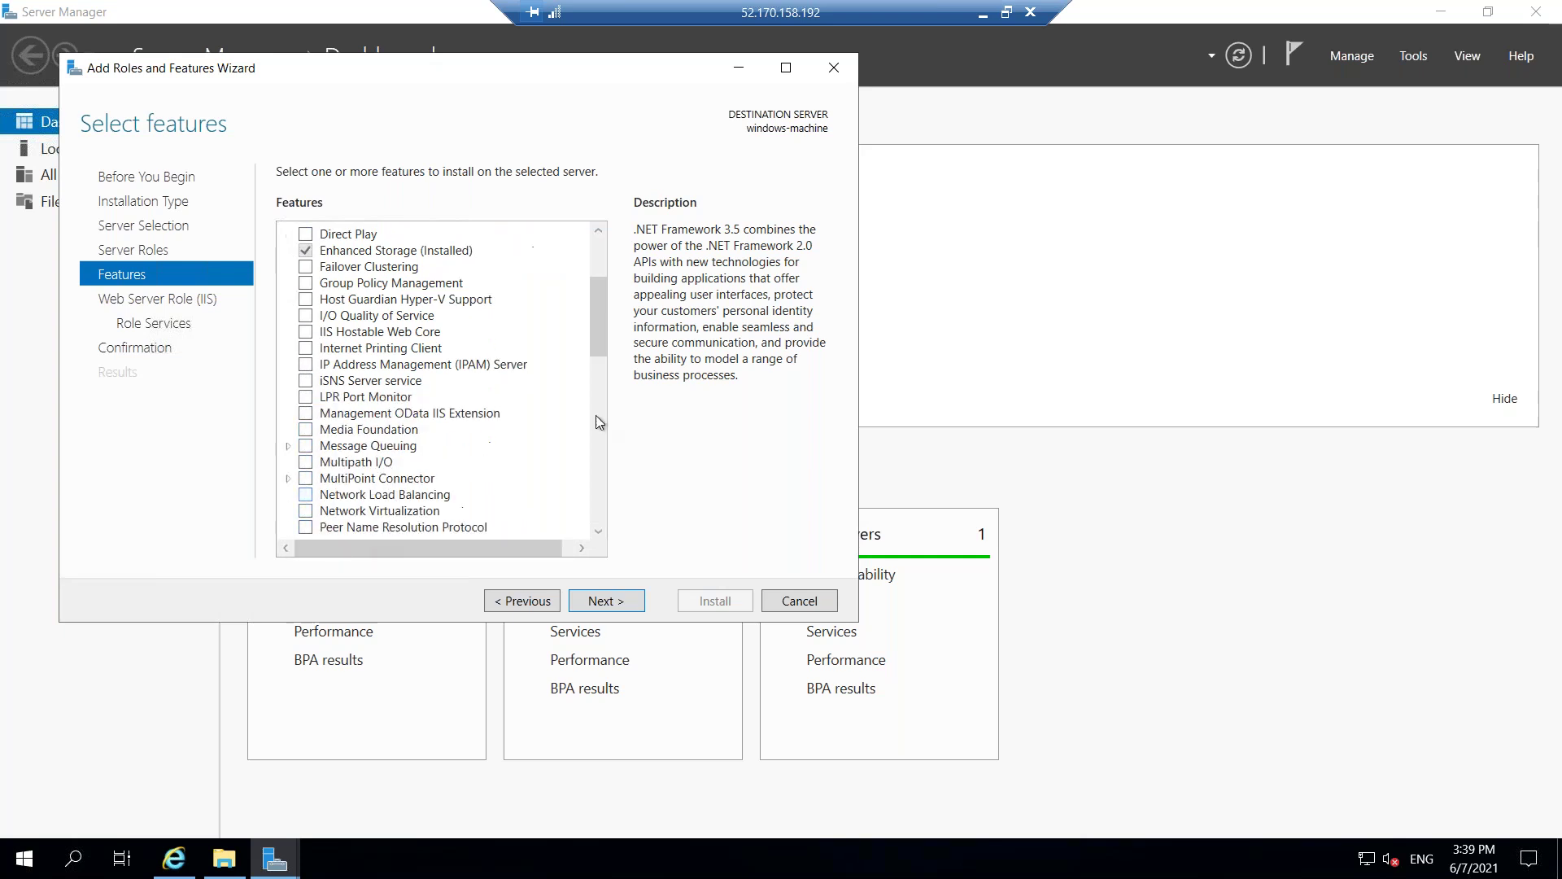
{"action": "scroll", "coordinate": [579, 439], "scroll_direction": "down", "scroll_amount": 2}
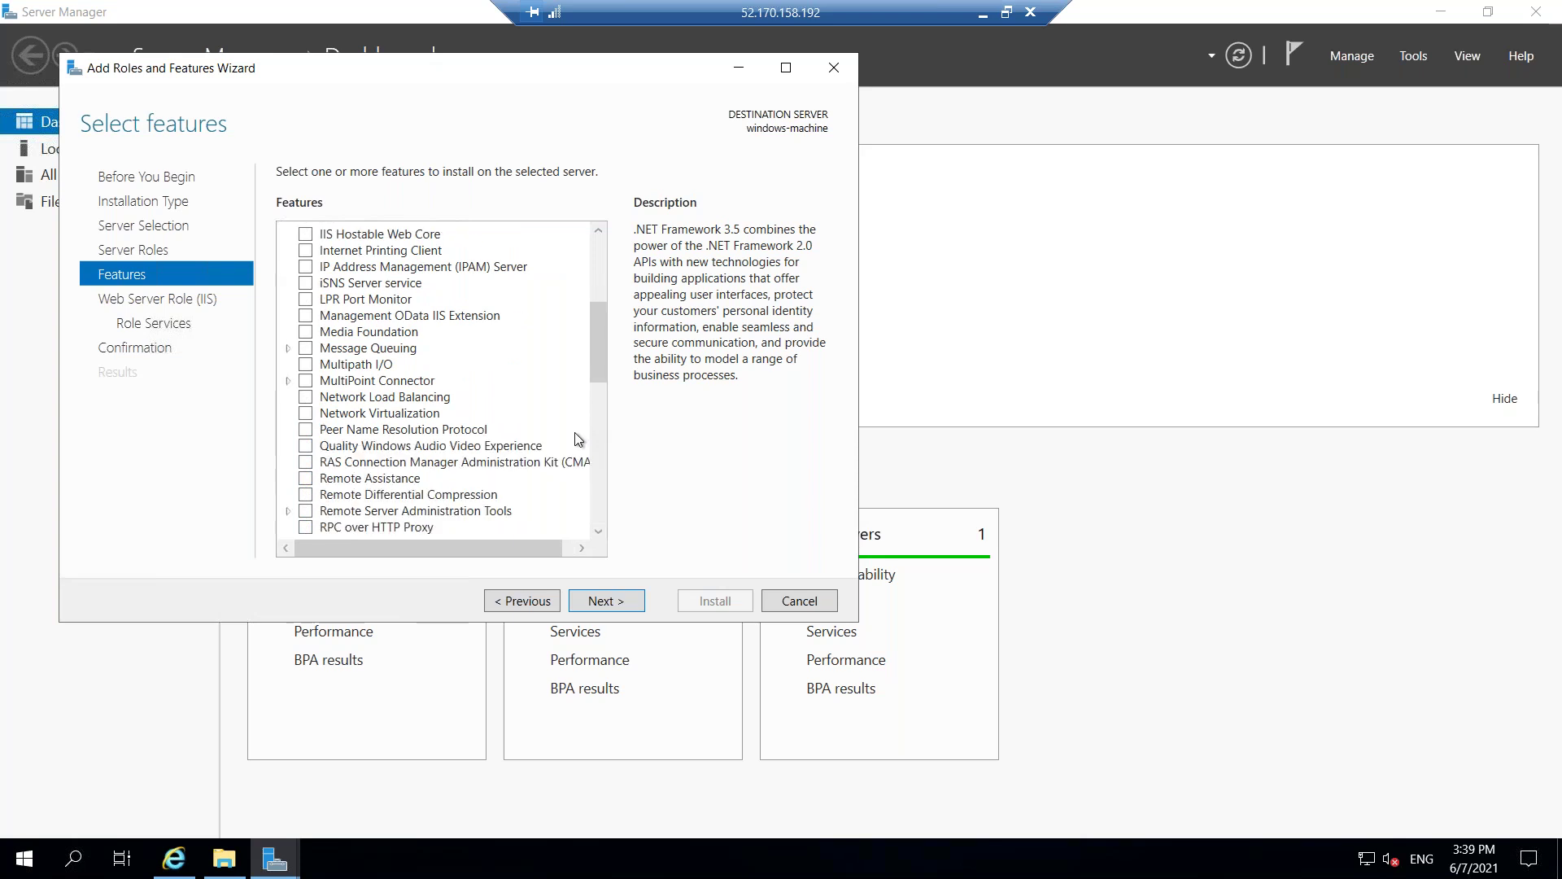
{"action": "scroll", "coordinate": [578, 439], "scroll_direction": "down", "scroll_amount": 2}
{"action": "scroll", "coordinate": [578, 439], "scroll_direction": "down", "scroll_amount": 5}
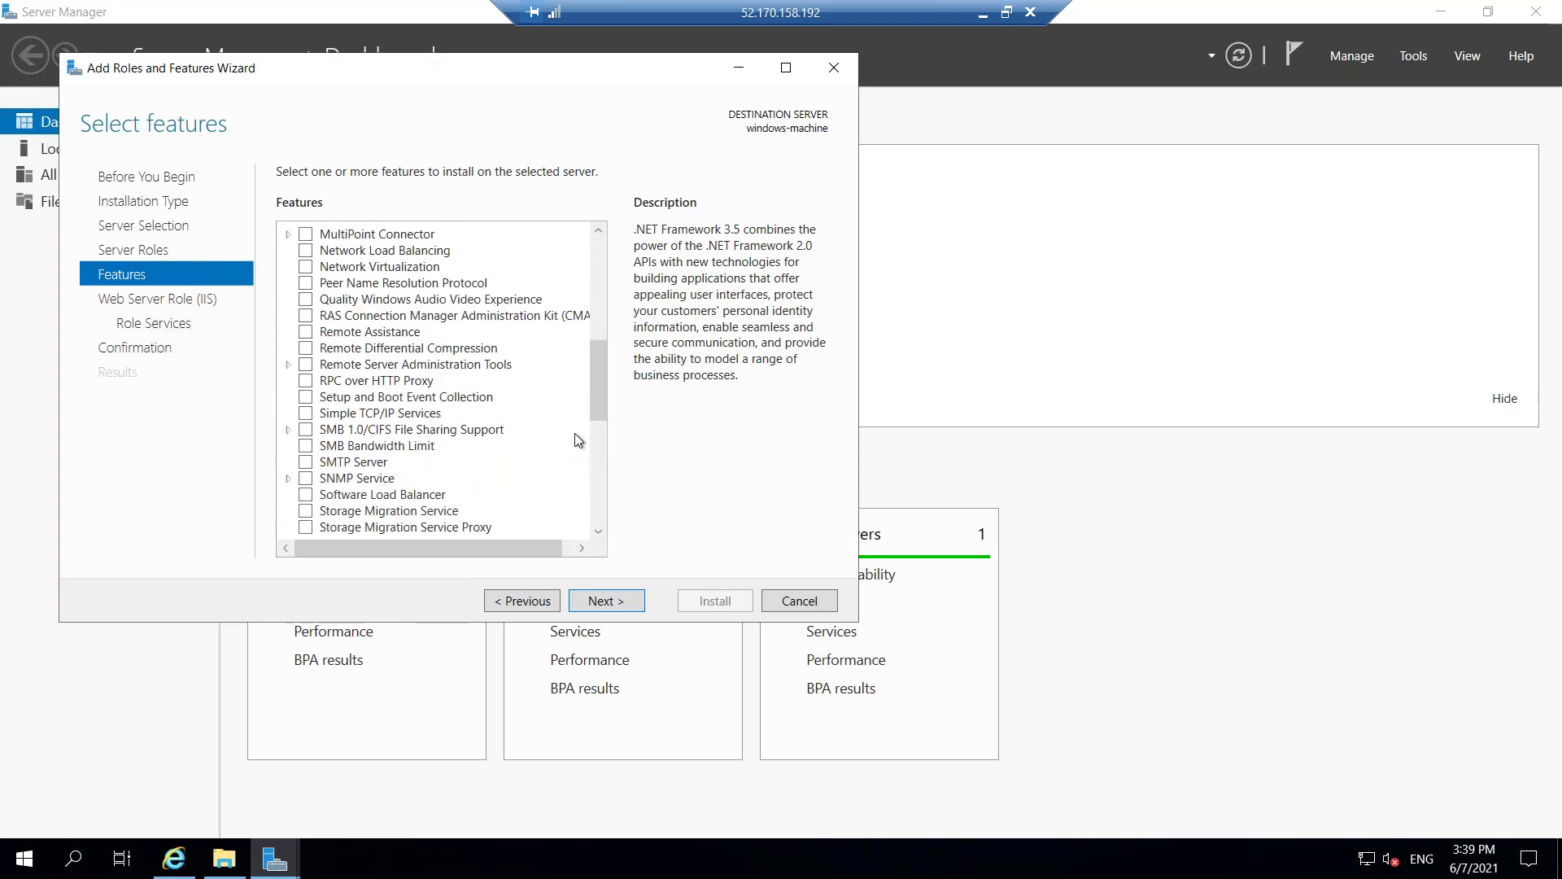
{"action": "scroll", "coordinate": [576, 446], "scroll_direction": "down", "scroll_amount": 4}
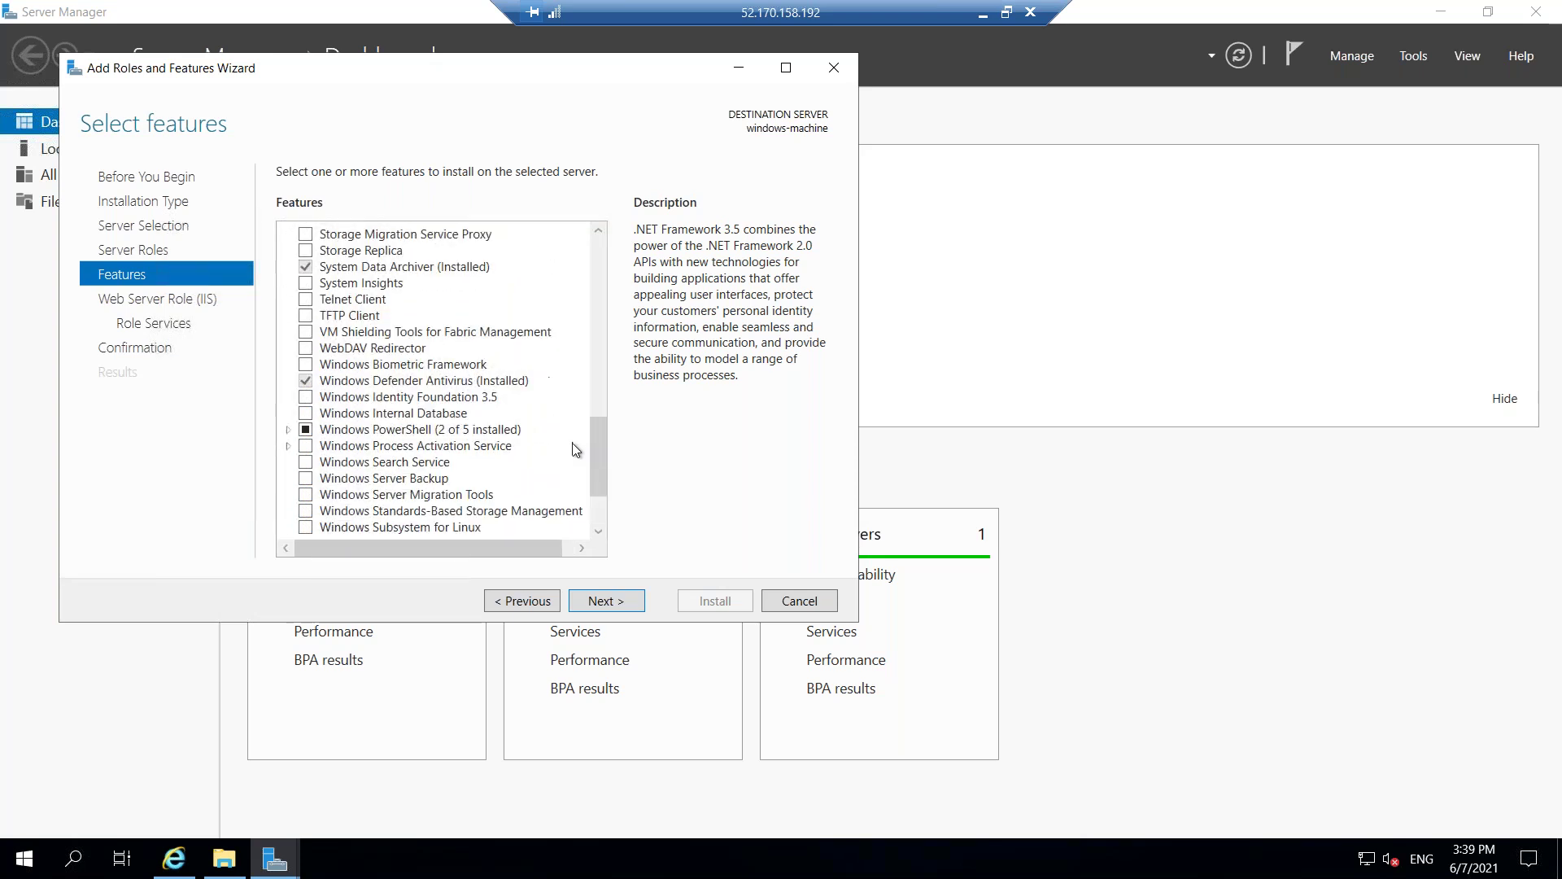
{"action": "left_click", "coordinate": [588, 601]}
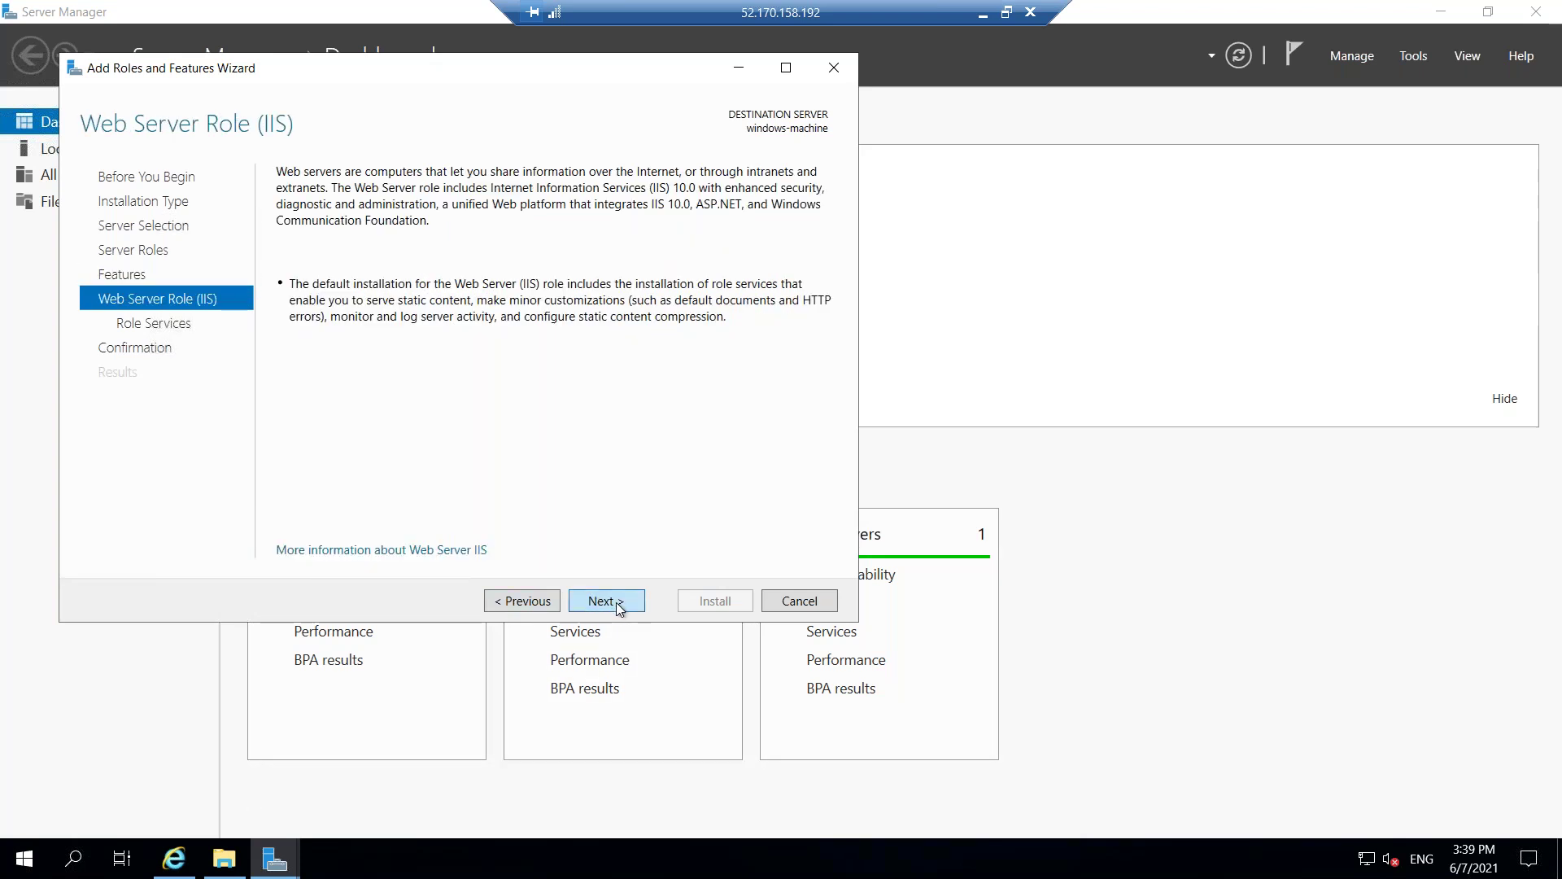
{"action": "left_click", "coordinate": [617, 603]}
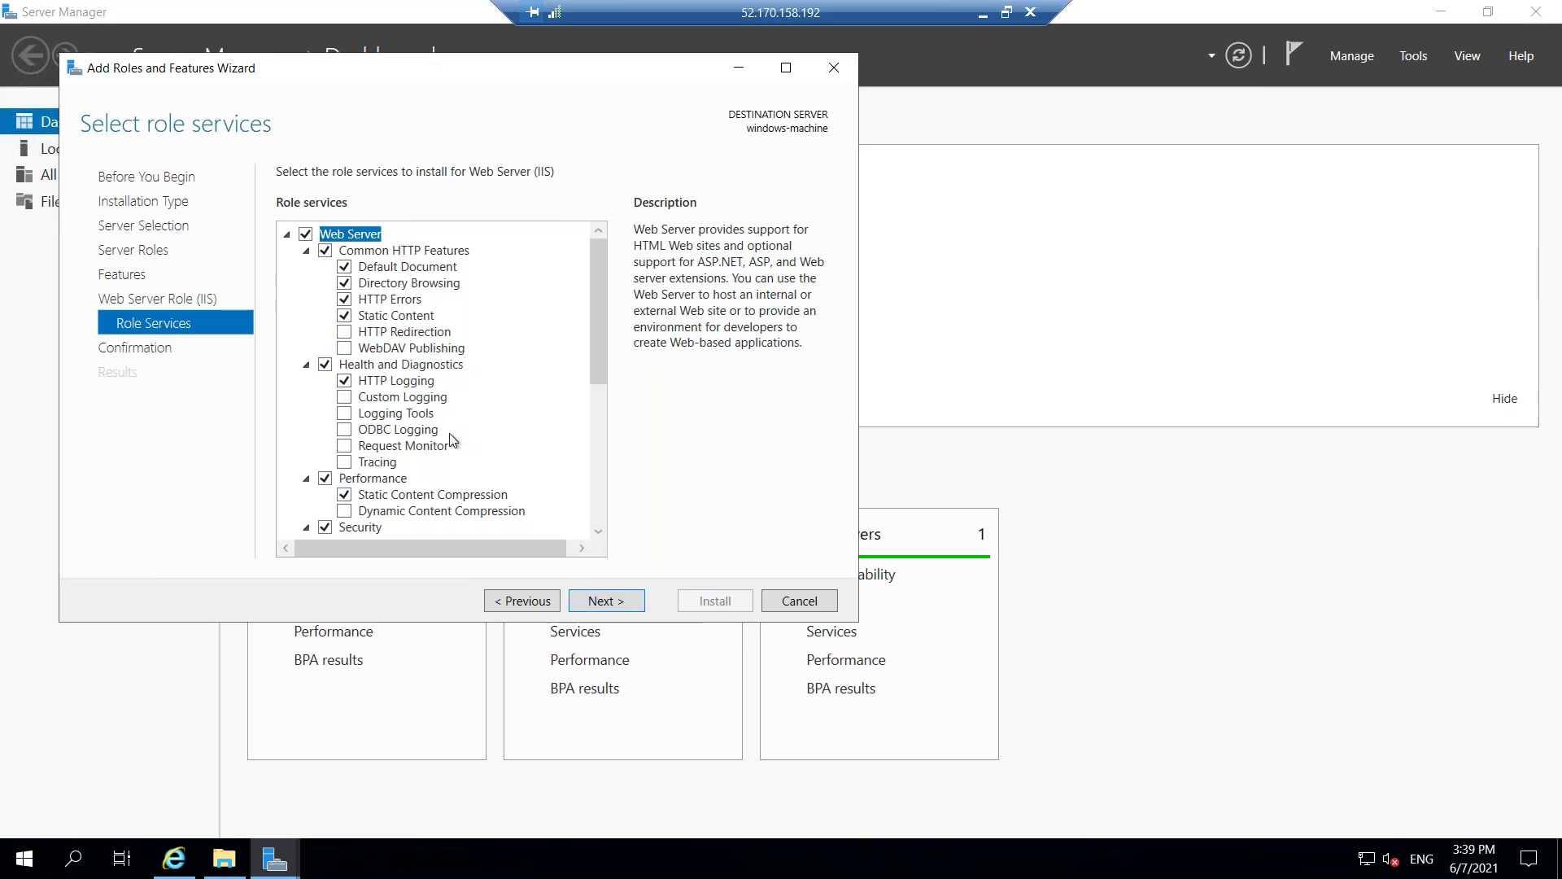
{"action": "scroll", "coordinate": [457, 452], "scroll_direction": "down", "scroll_amount": 3}
{"action": "scroll", "coordinate": [458, 502], "scroll_direction": "down", "scroll_amount": 2}
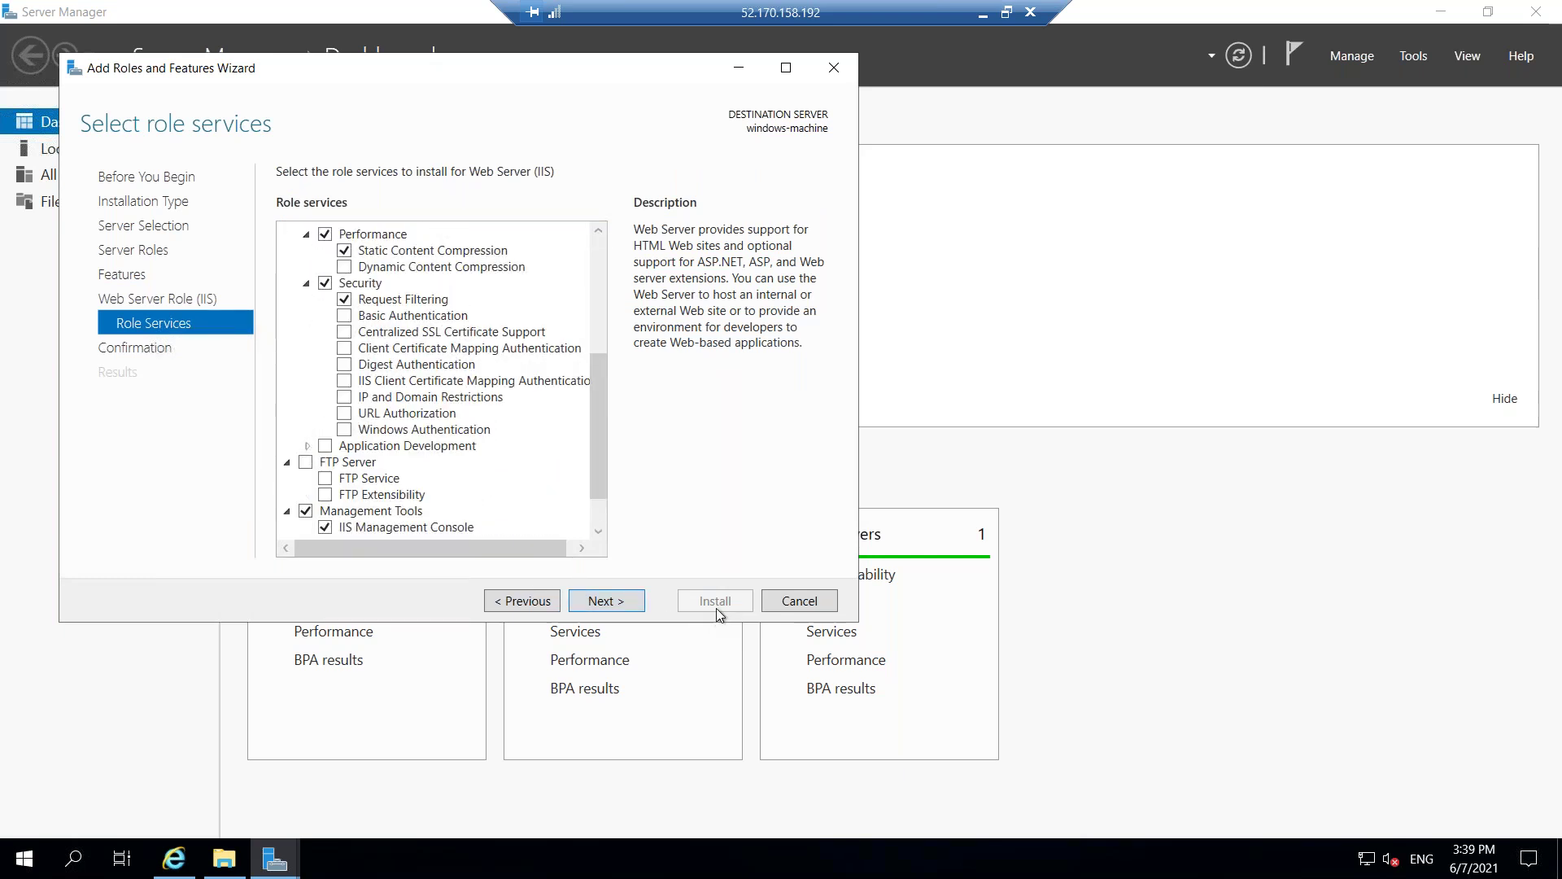
{"action": "left_click", "coordinate": [623, 607]}
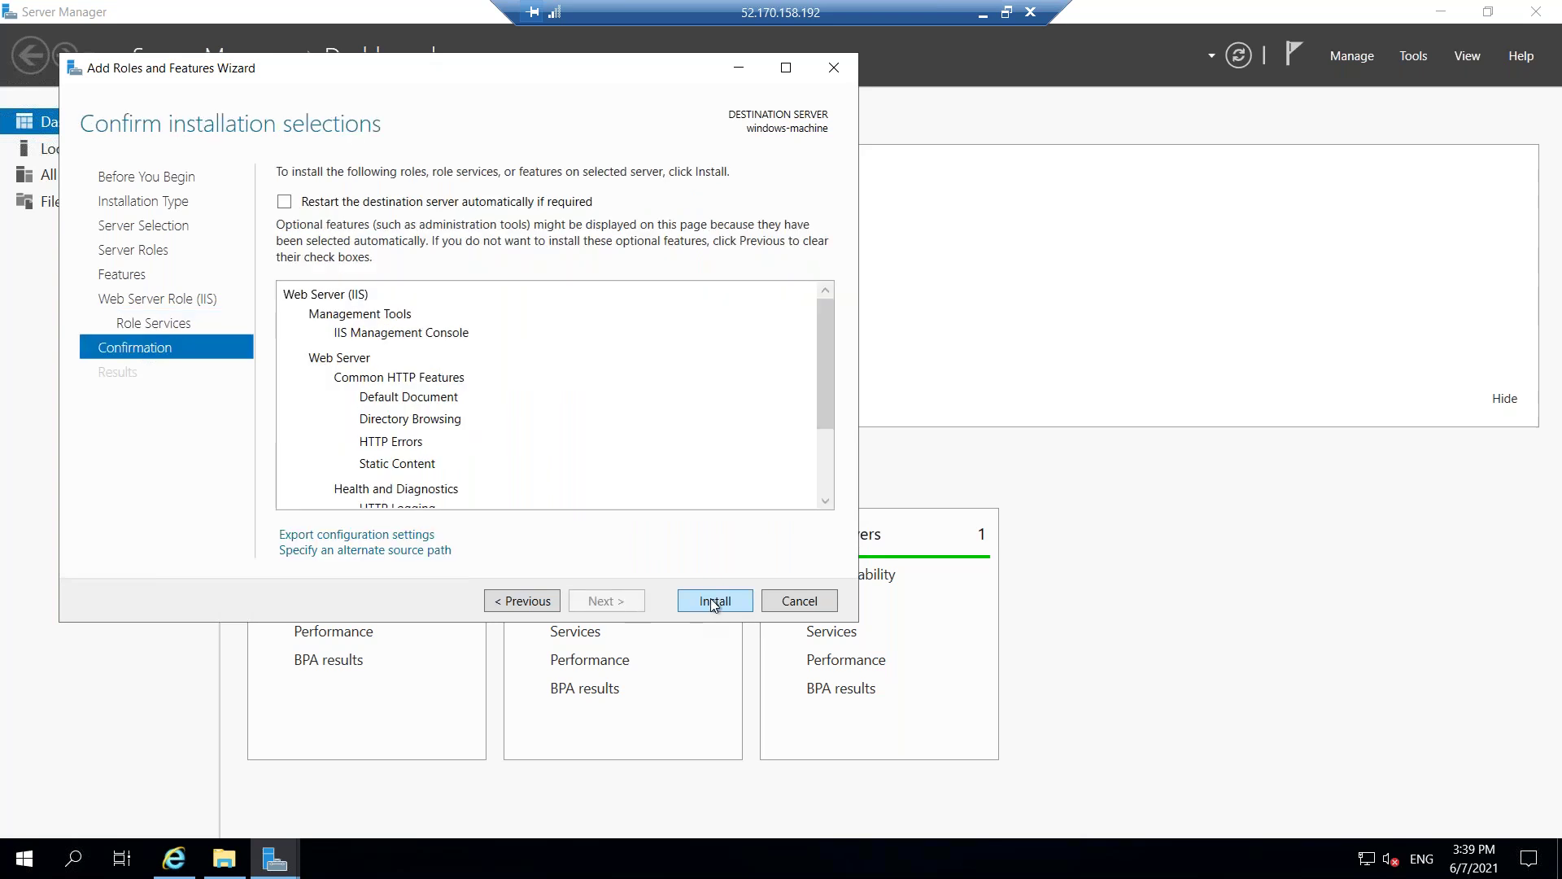
{"action": "left_click", "coordinate": [713, 602]}
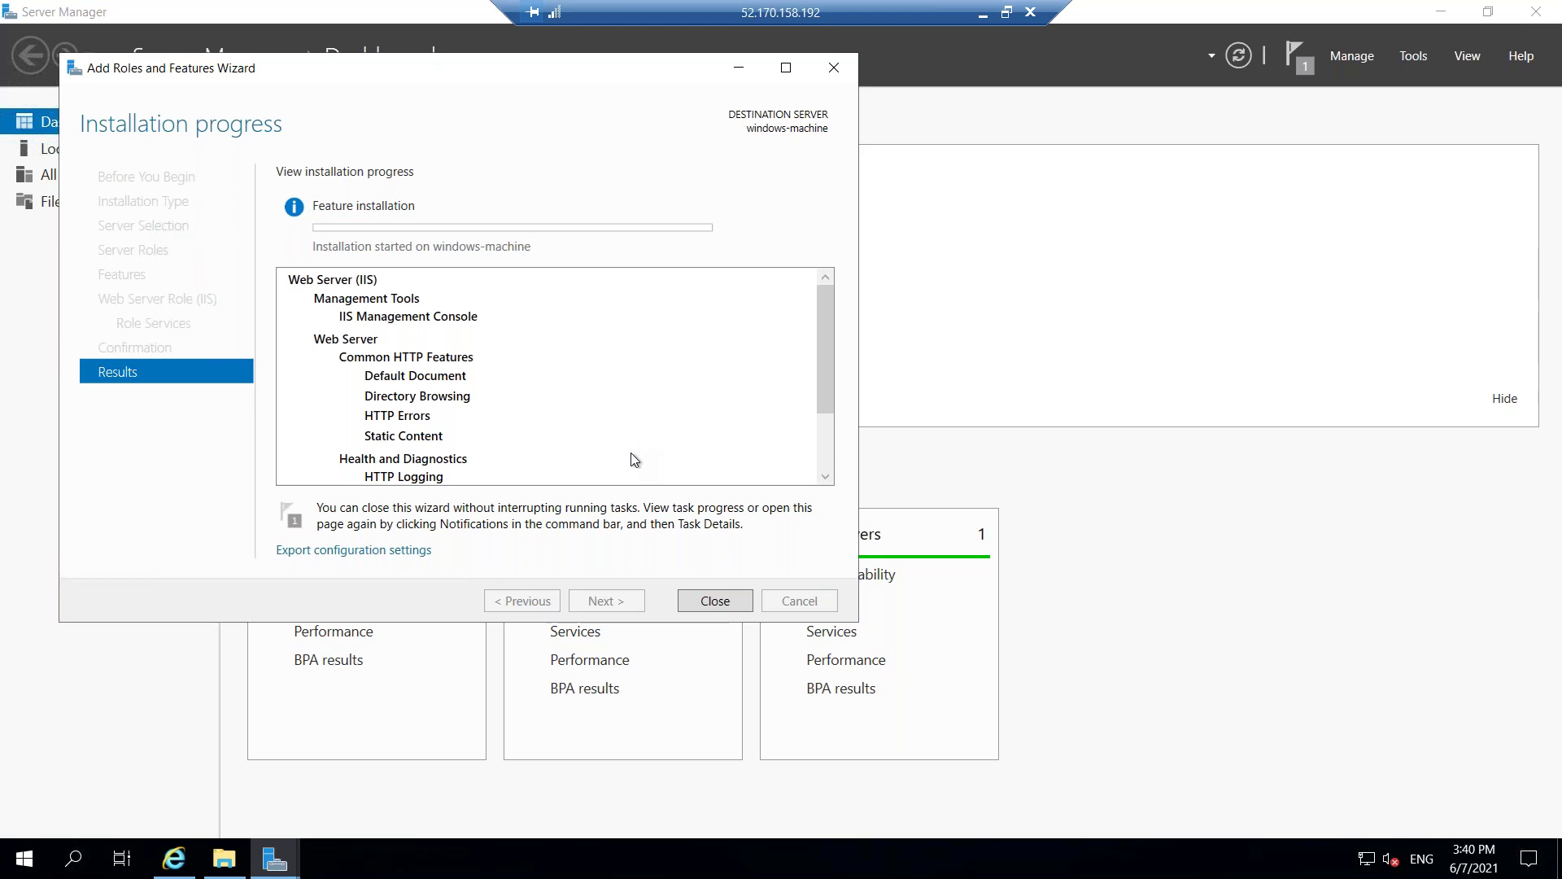
{"action": "left_click", "coordinate": [185, 871]}
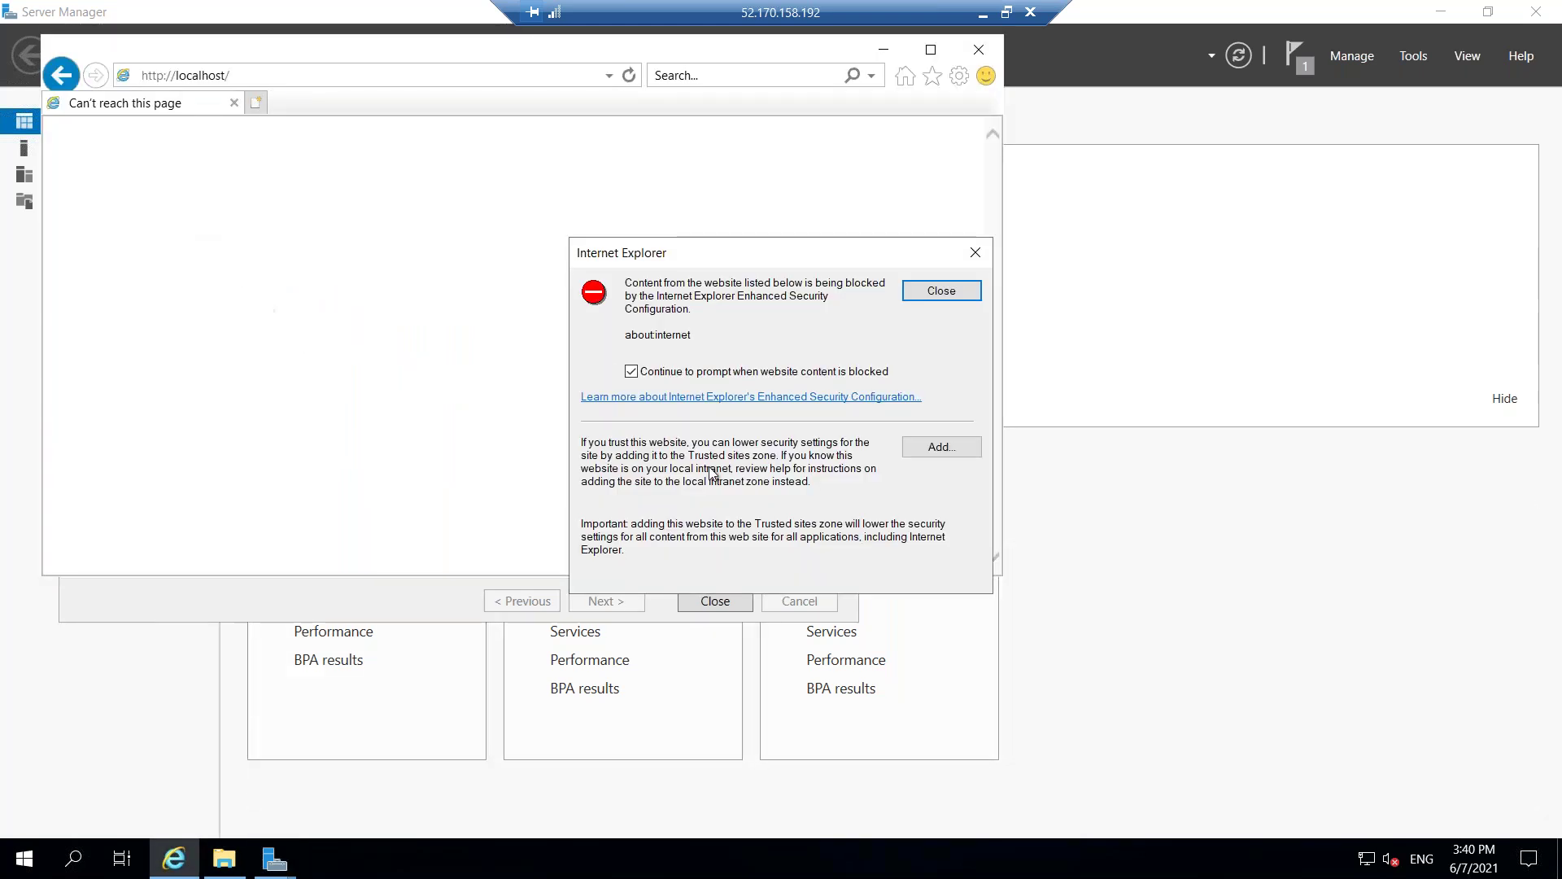
{"action": "left_click", "coordinate": [949, 291]}
{"action": "right_click", "coordinate": [371, 209]}
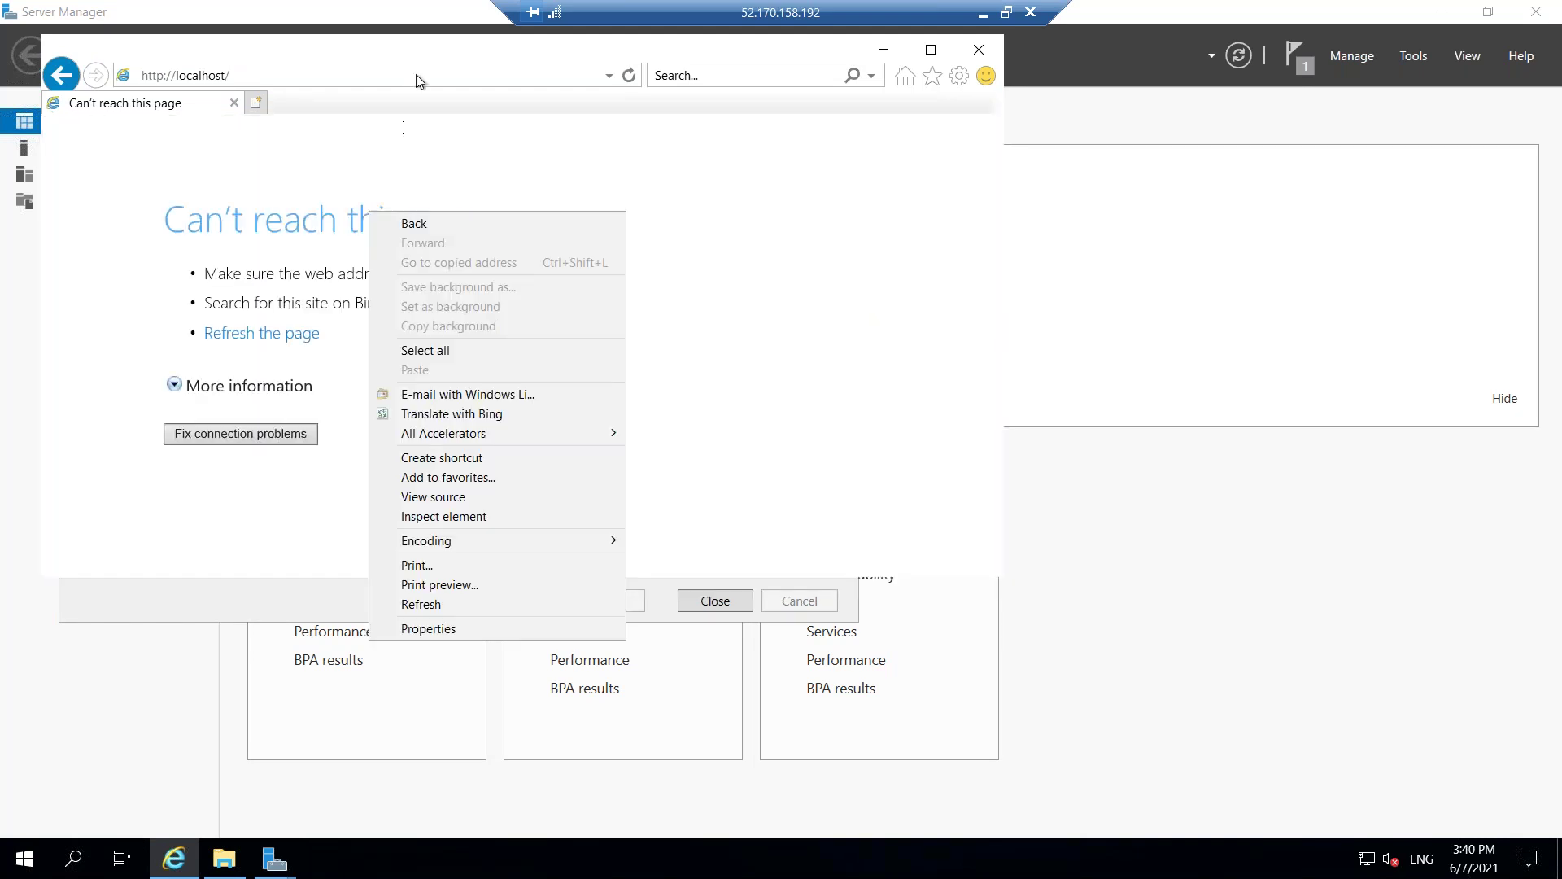
{"action": "left_click", "coordinate": [417, 75]}
{"action": "key", "text": "Return"}
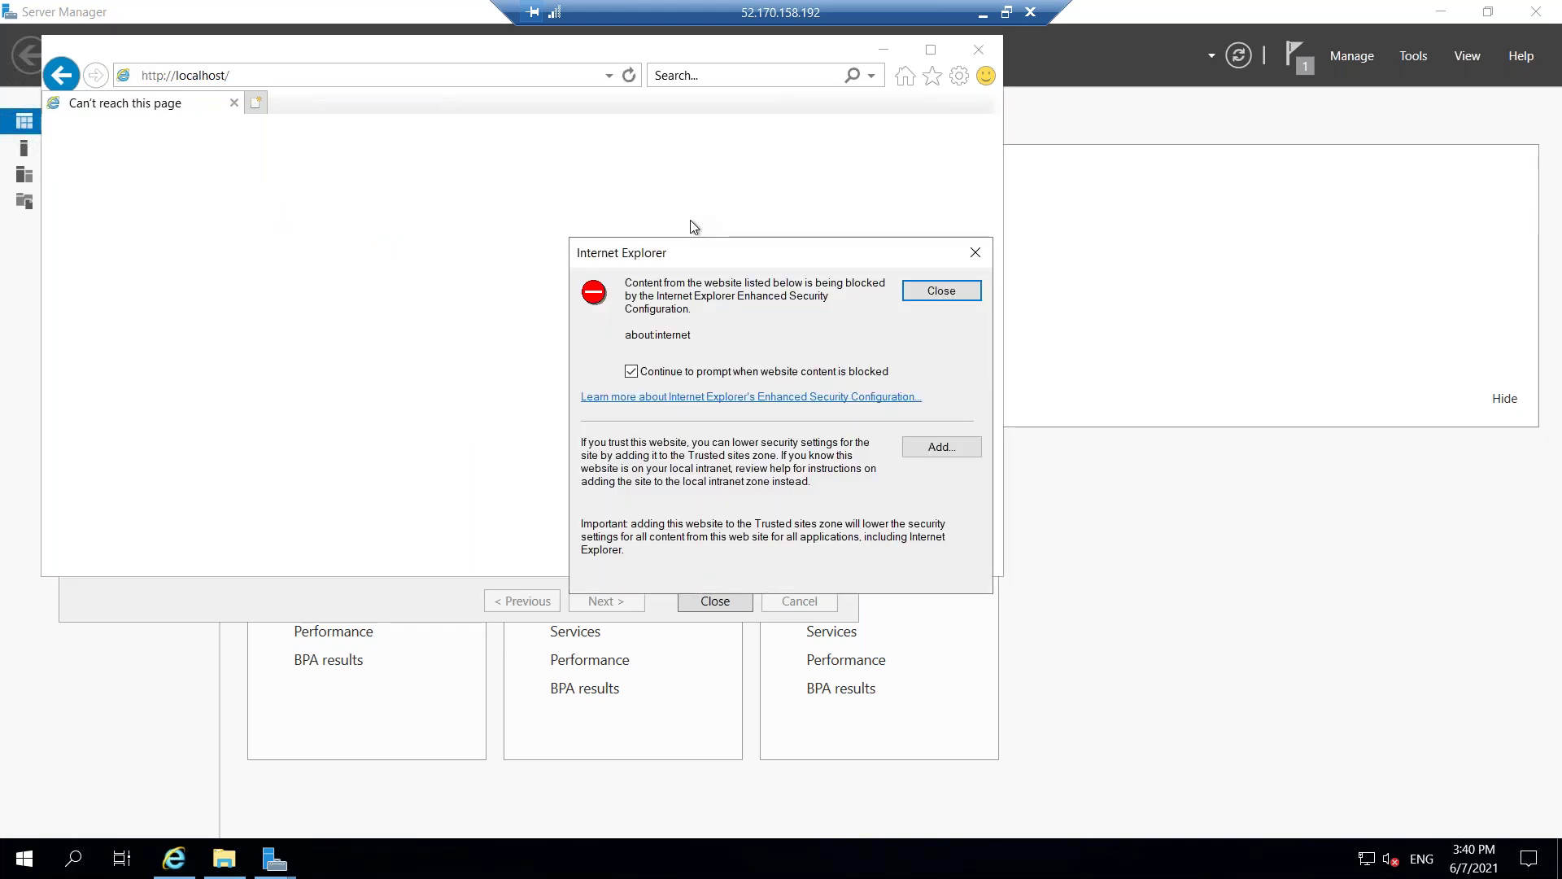
{"action": "left_click", "coordinate": [927, 291]}
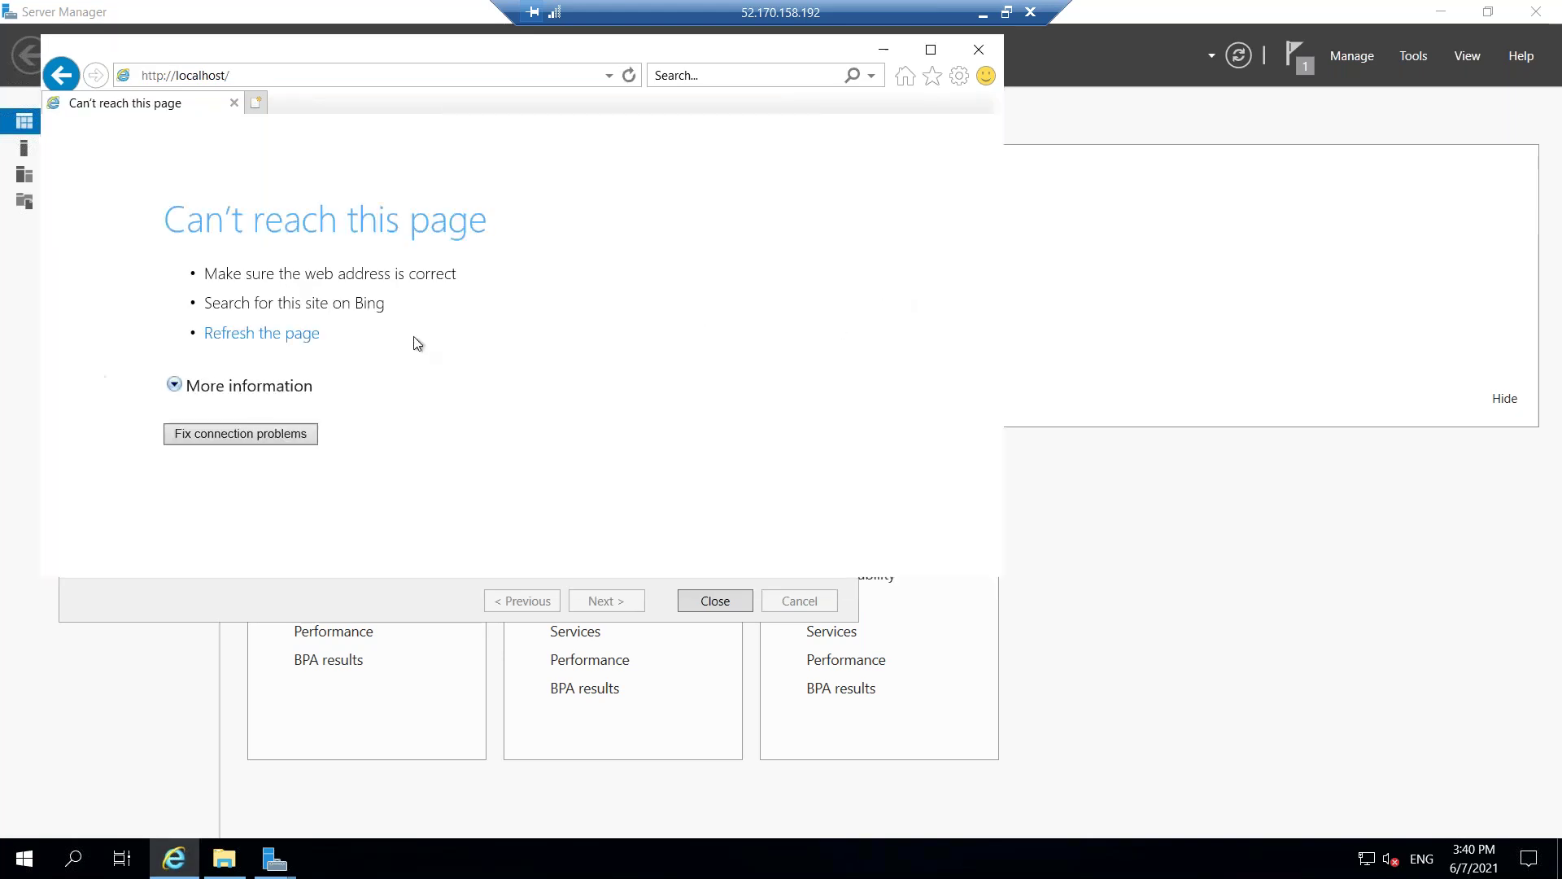
{"action": "right_click", "coordinate": [564, 198]}
{"action": "left_click", "coordinate": [331, 79]}
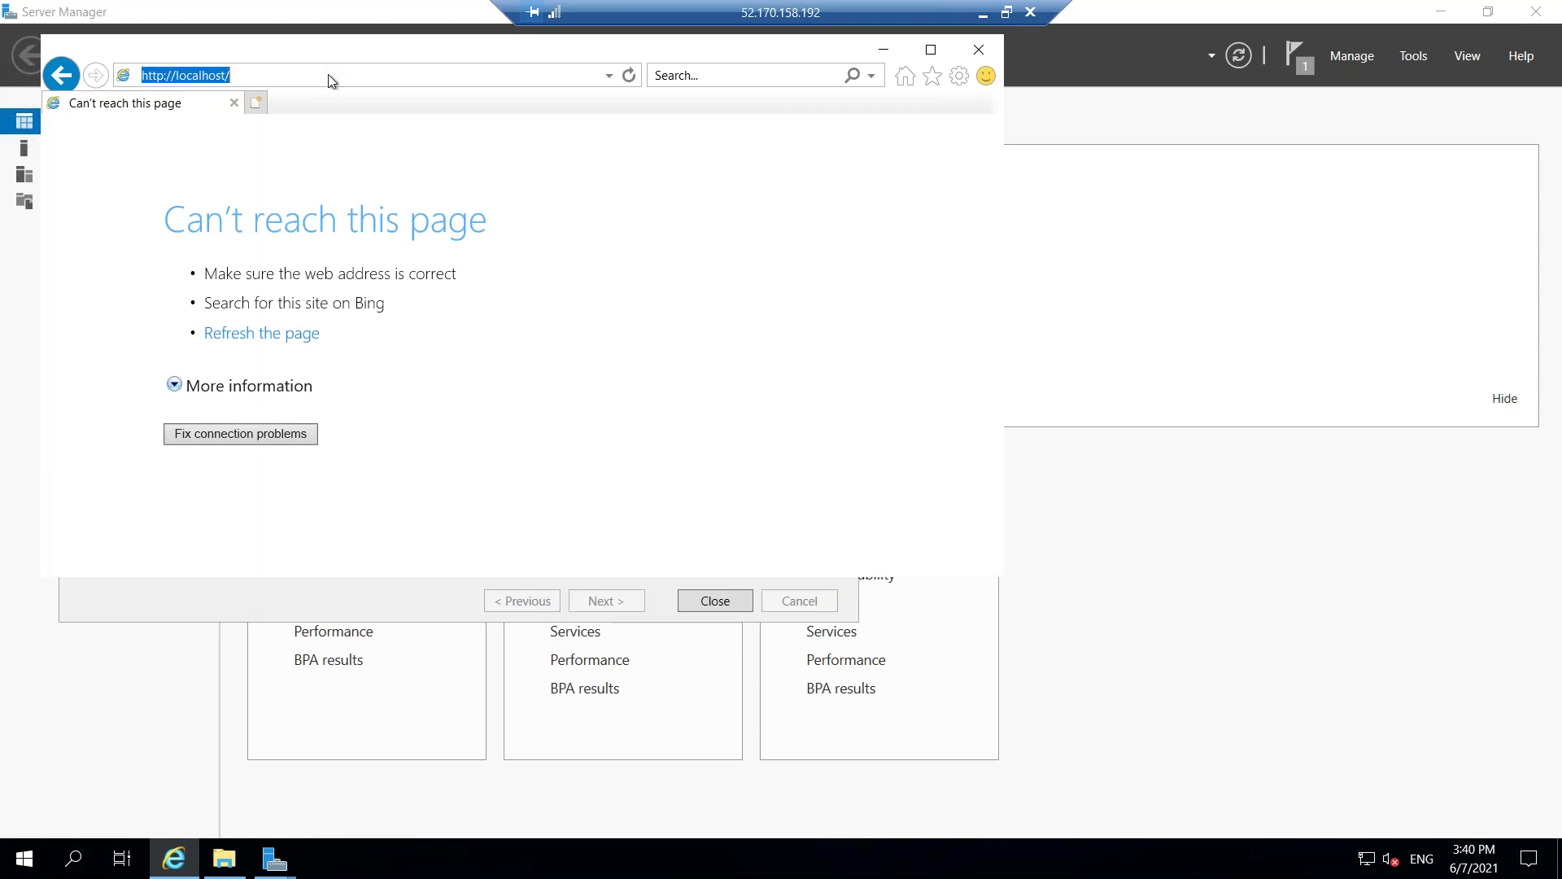
{"action": "key", "text": "Return"}
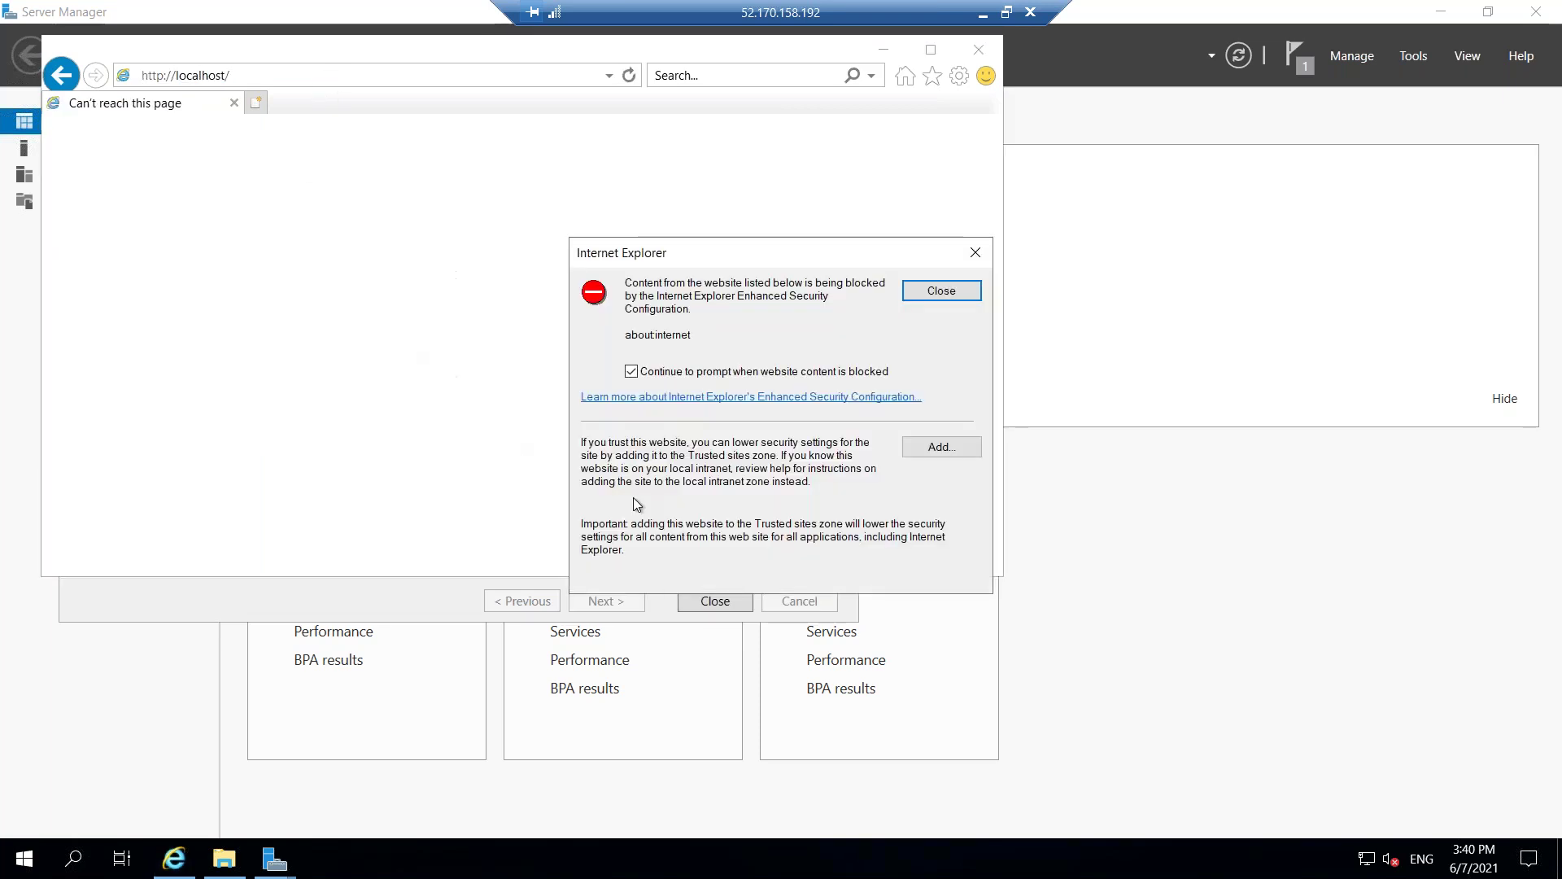
Add about:internet to Trusted sites, close the dialogs, and minimize Internet Explorer.
{"action": "left_click", "coordinate": [934, 450]}
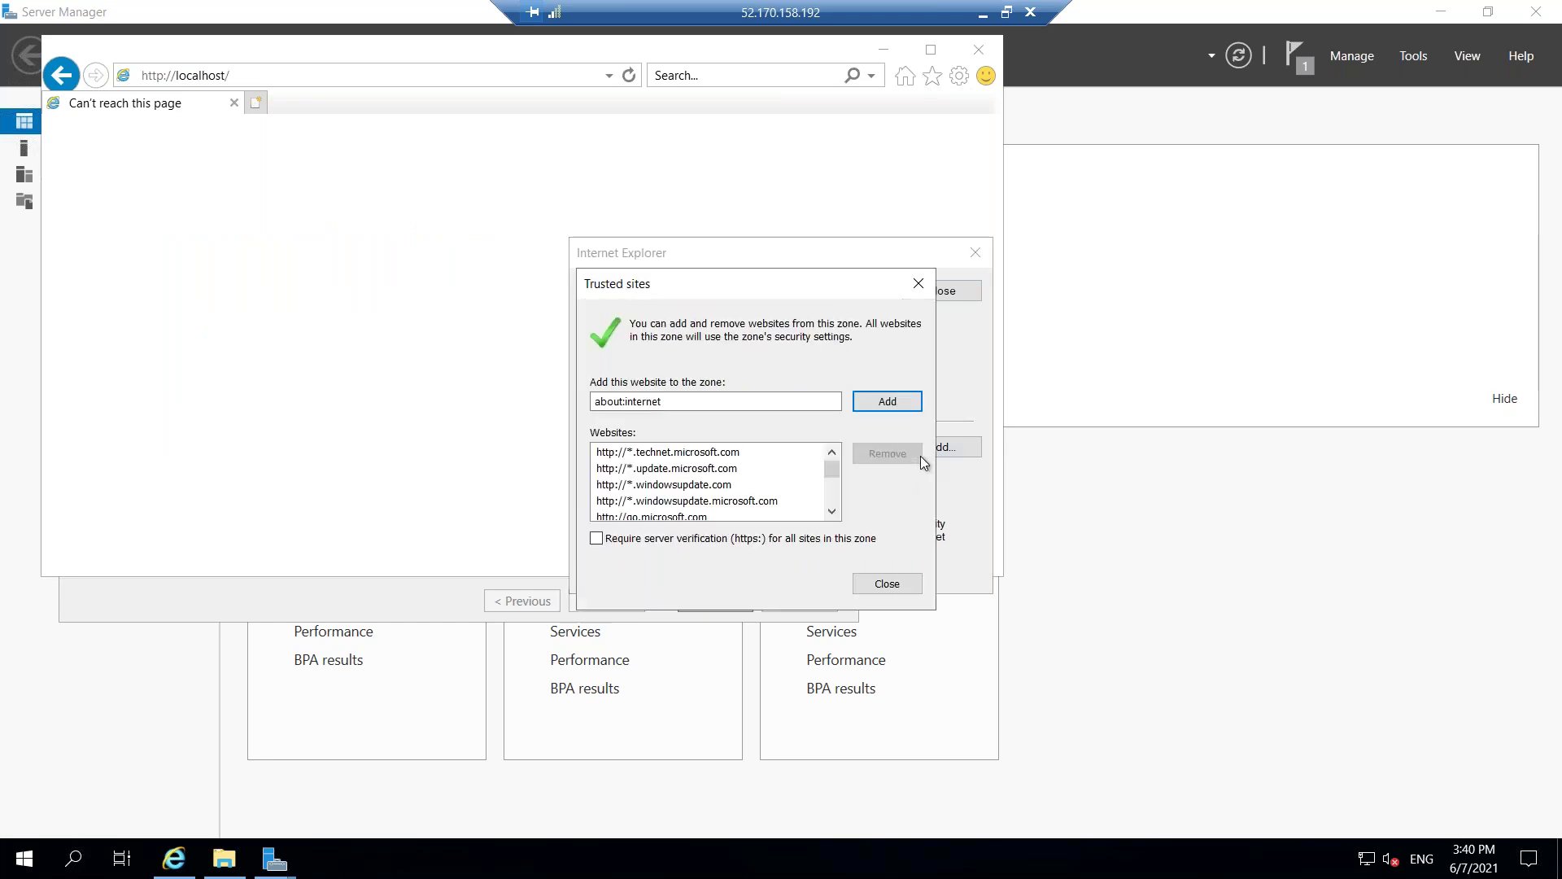
{"action": "left_click", "coordinate": [877, 405]}
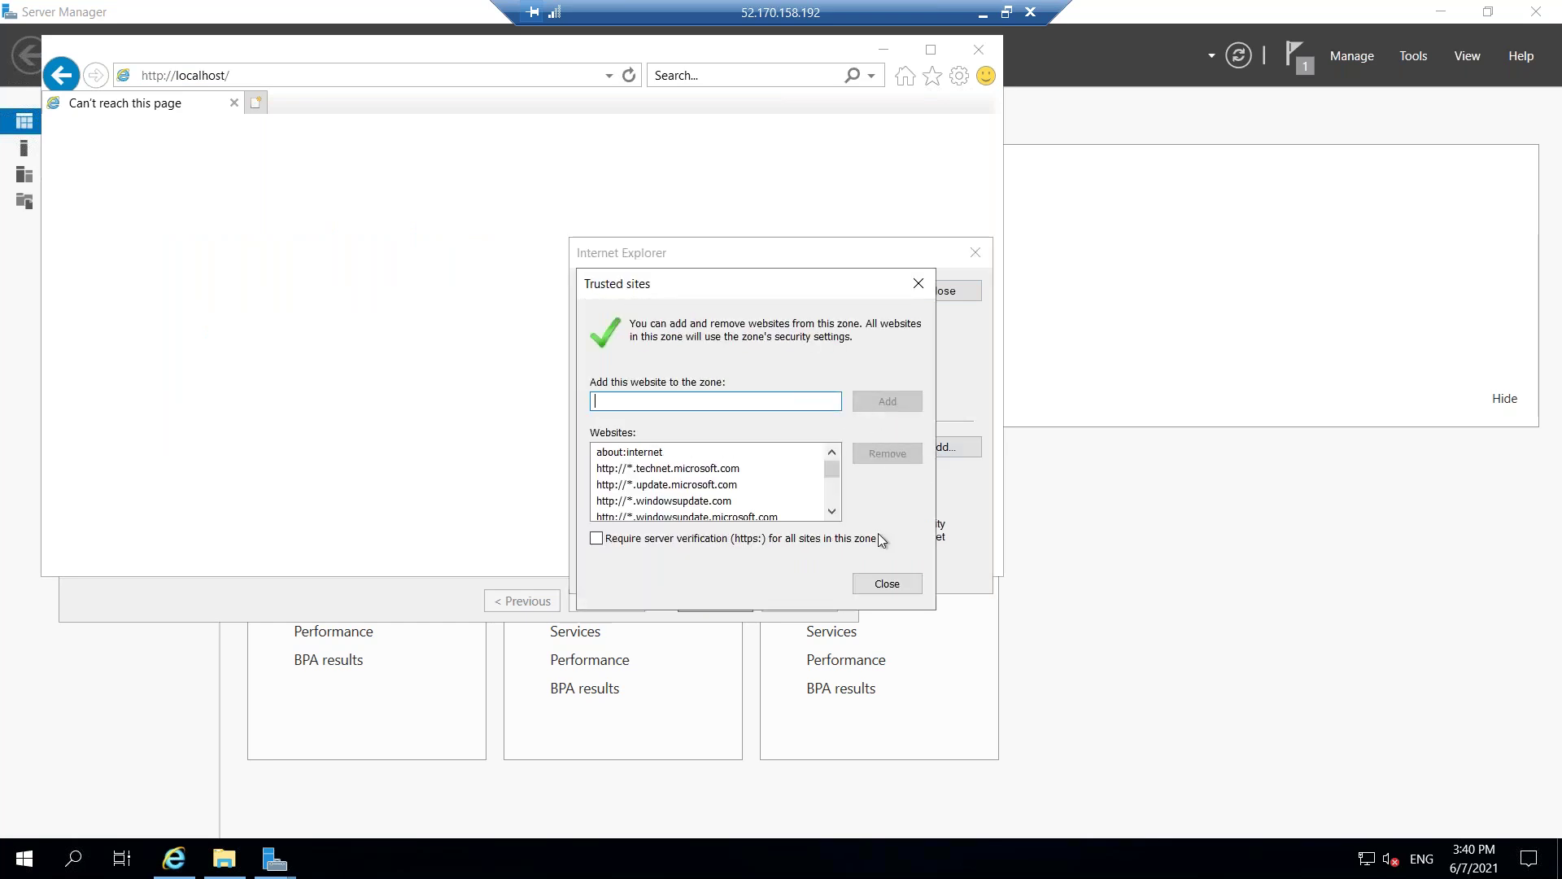
{"action": "left_click", "coordinate": [886, 584]}
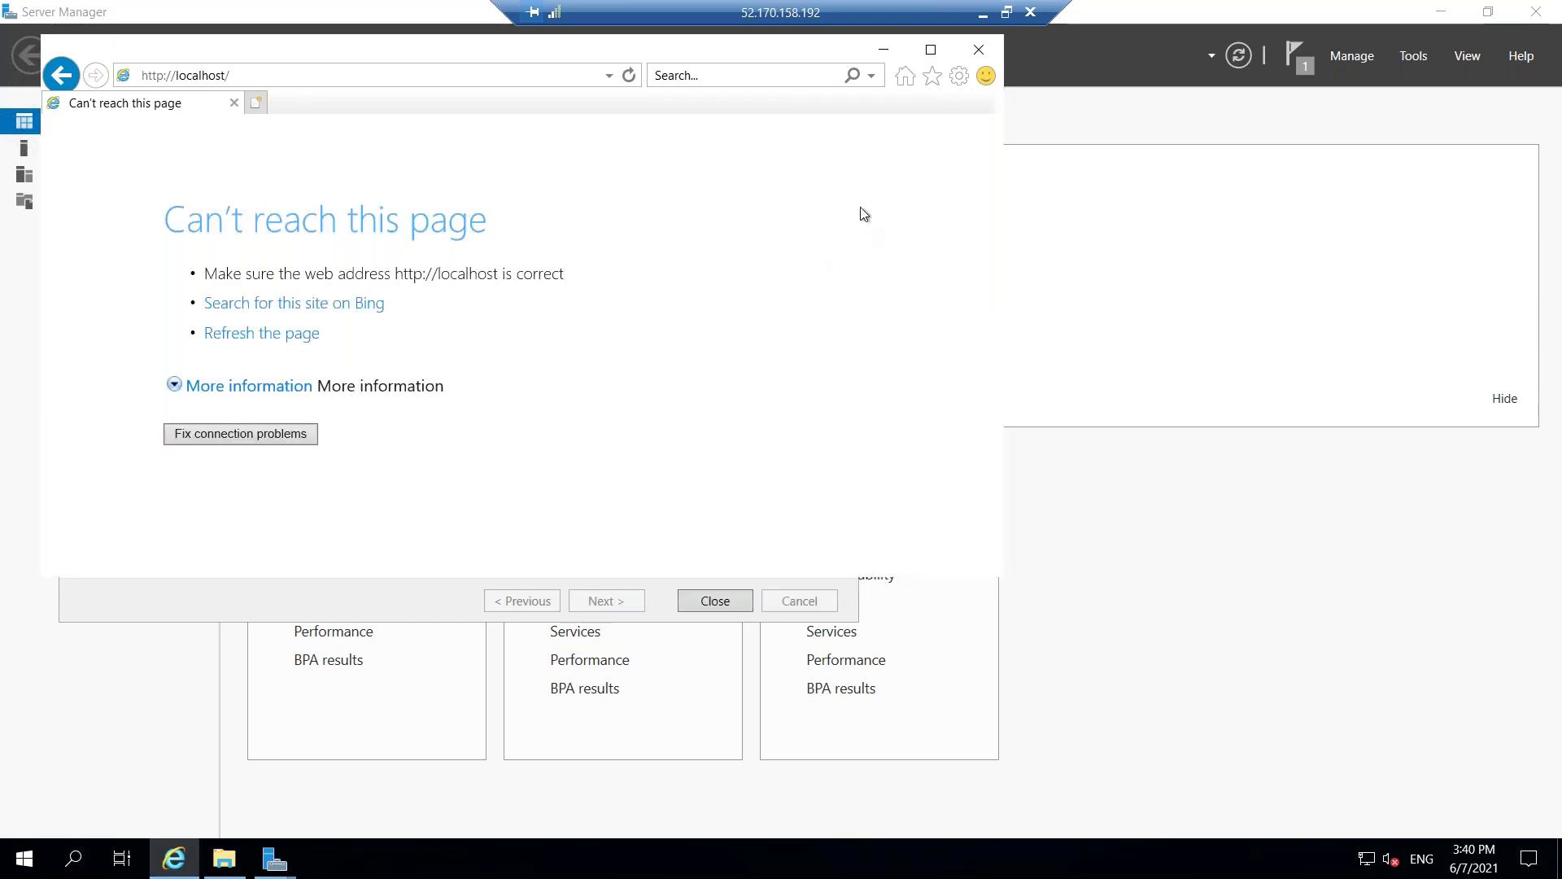
{"action": "left_click", "coordinate": [883, 50]}
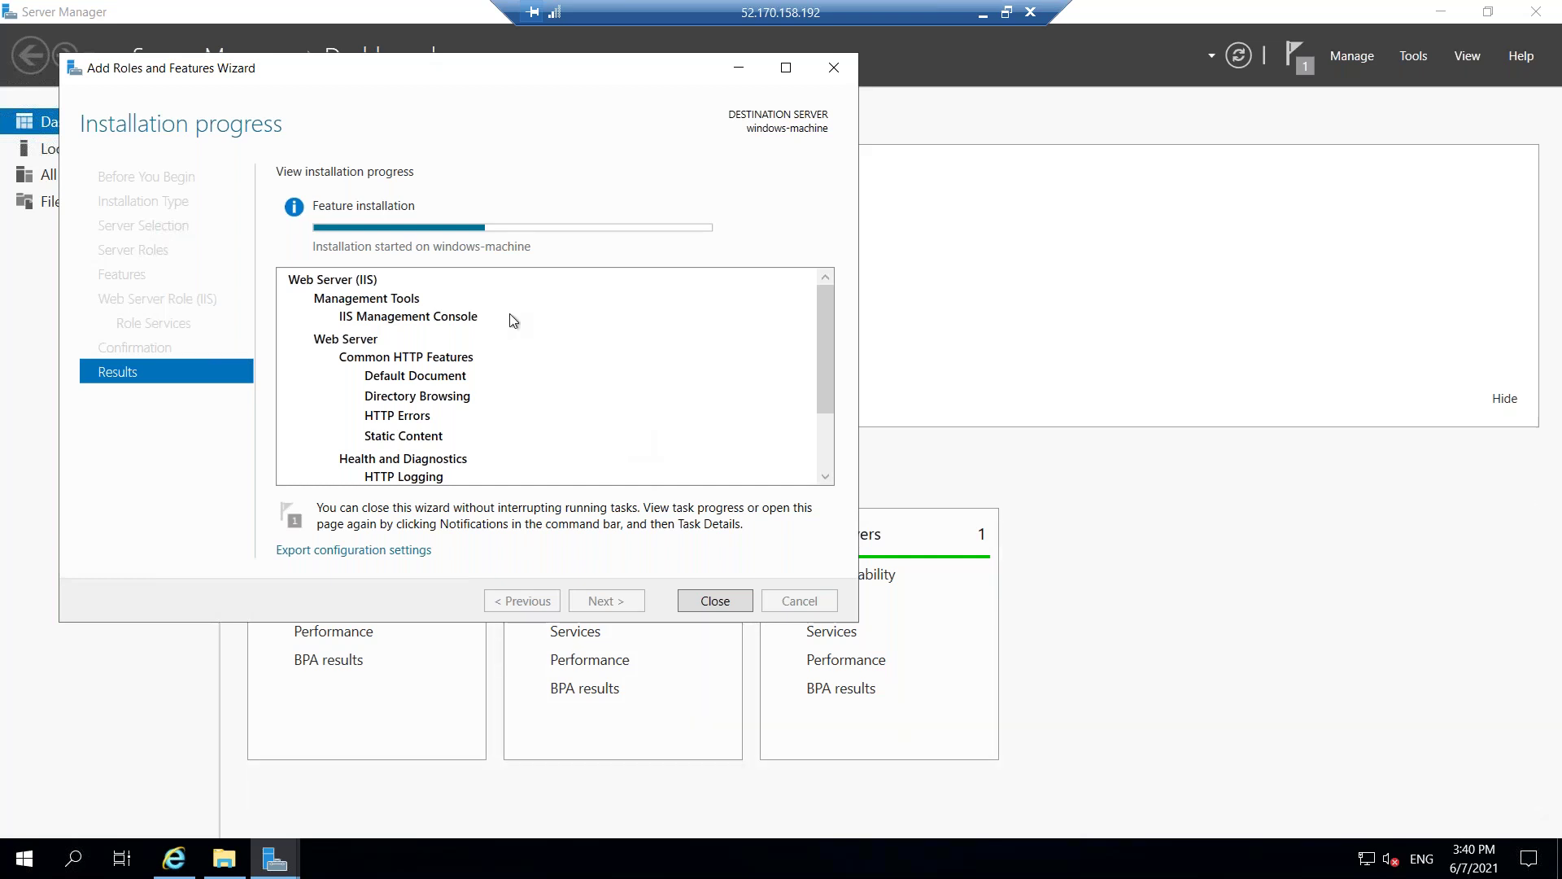
Watch IIS installation reach about 59 percent, then bring back the localhost browser window.
{"action": "scroll", "coordinate": [519, 392], "scroll_direction": "down", "scroll_amount": 2}
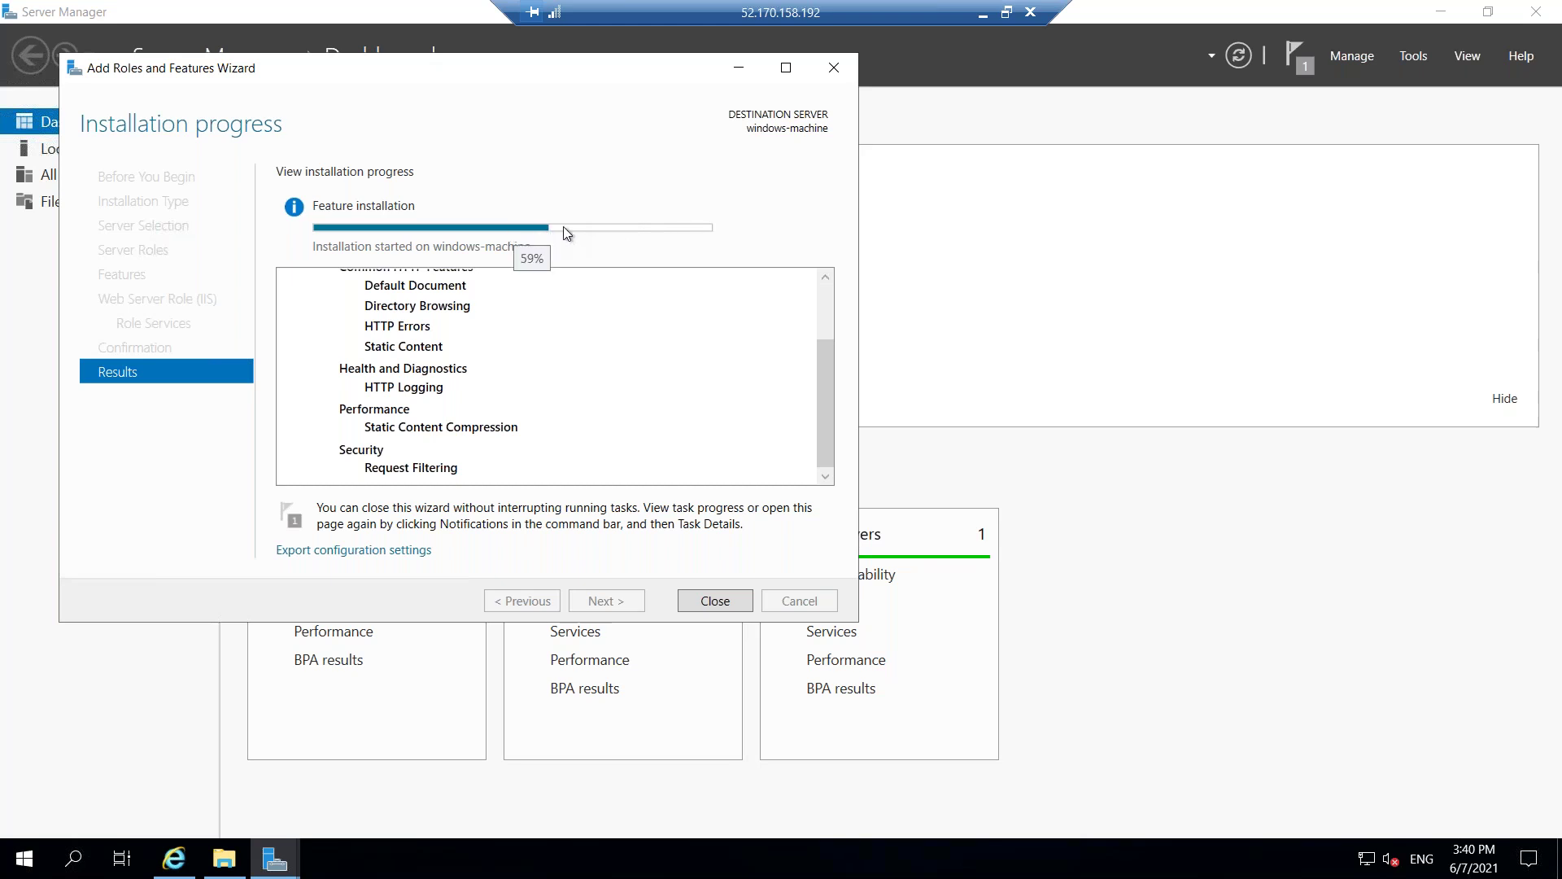
{"action": "left_click", "coordinate": [174, 858]}
{"action": "right_click", "coordinate": [578, 259]}
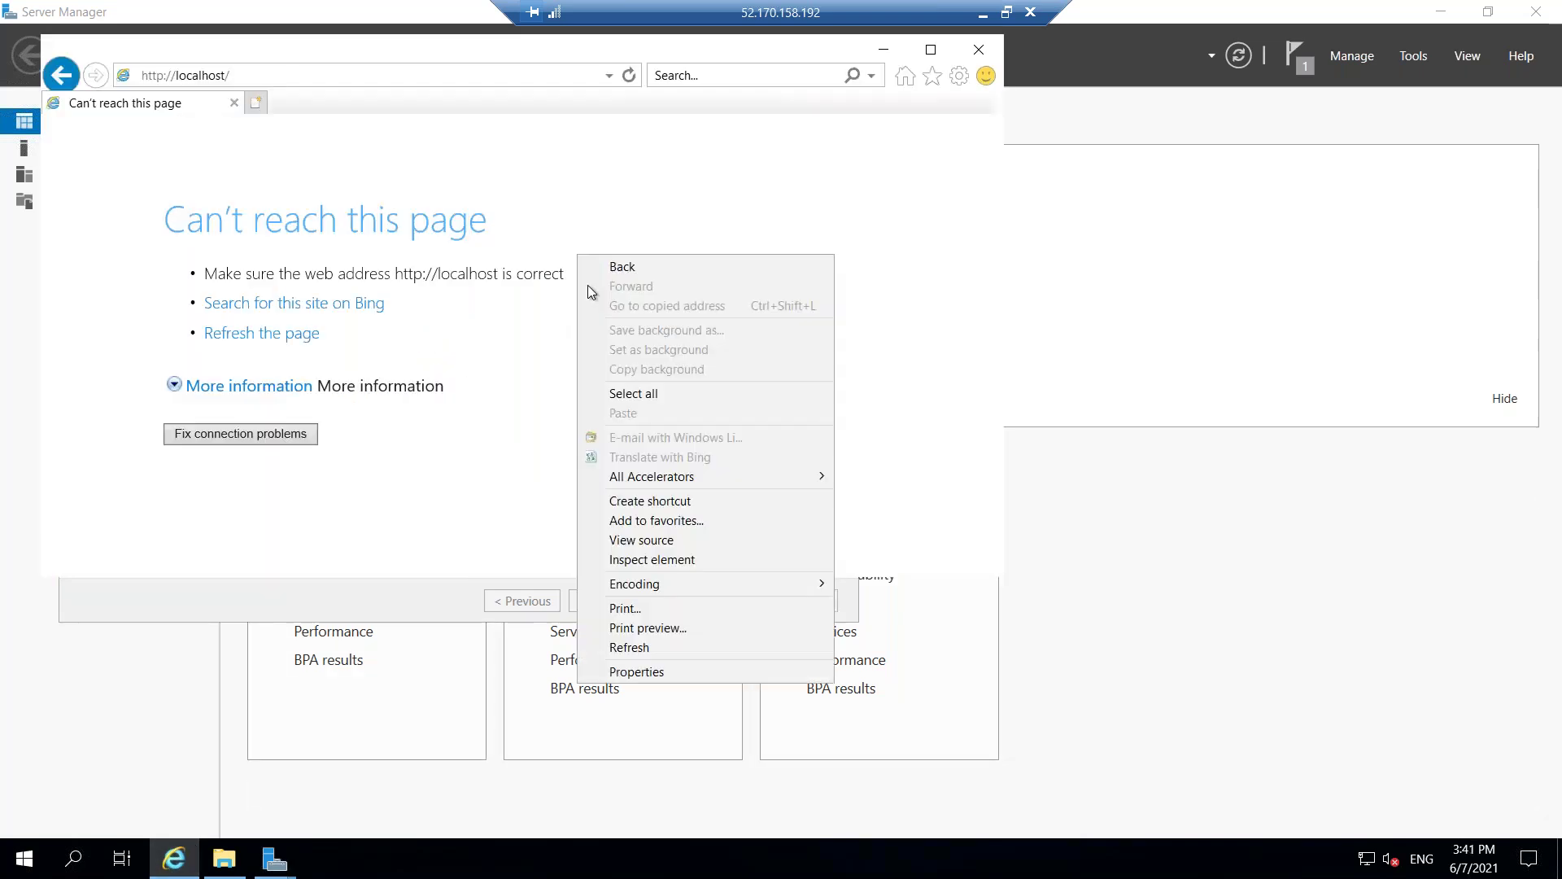
{"action": "left_click", "coordinate": [607, 211]}
{"action": "key", "text": "F5"}
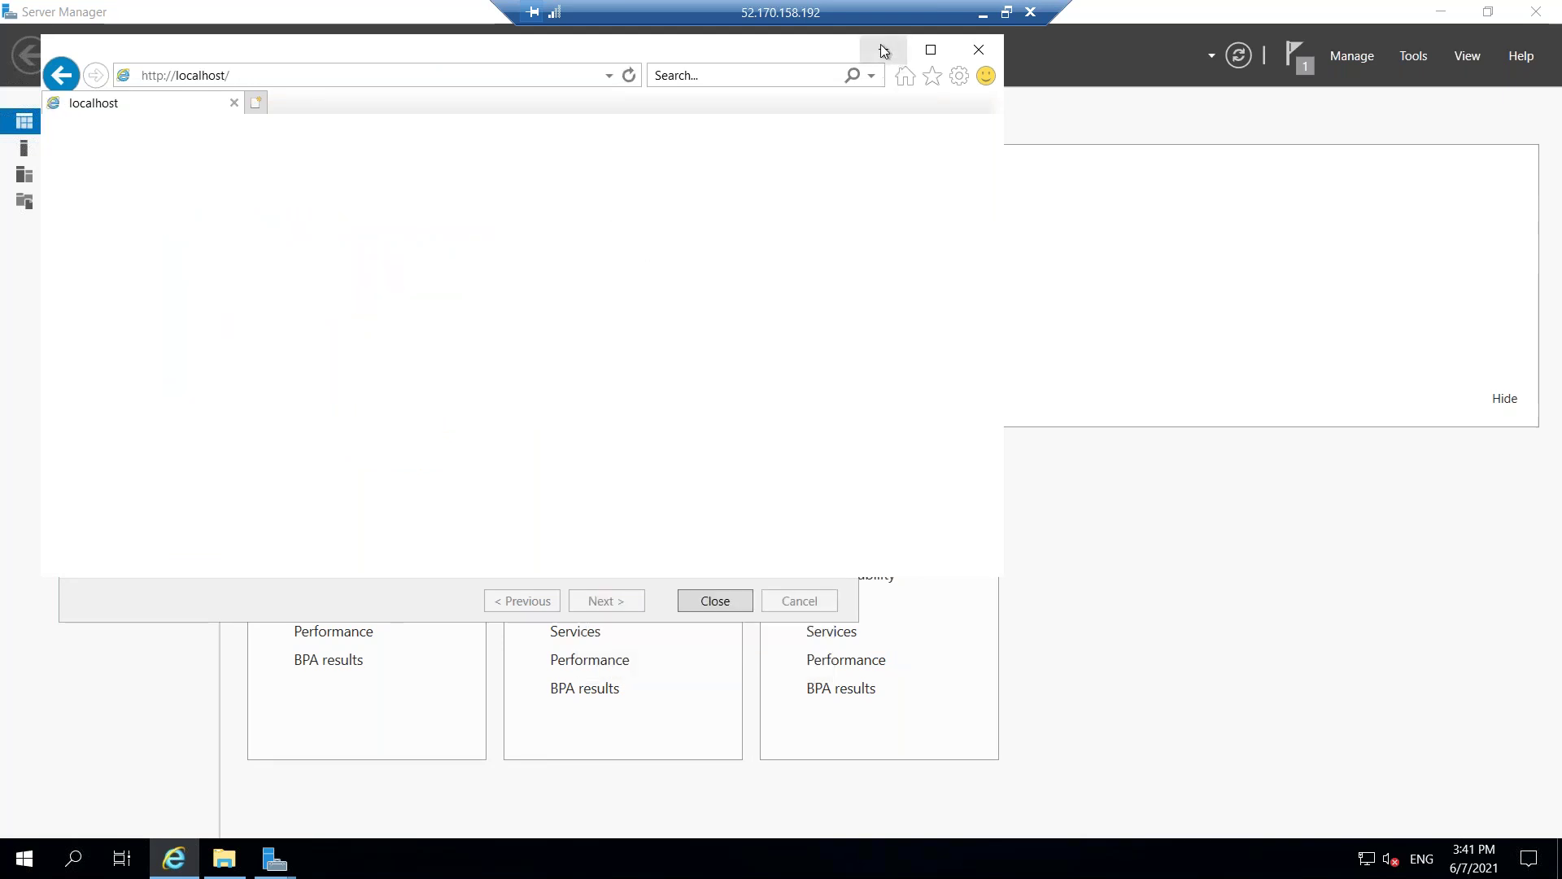
{"action": "key", "text": "F5"}
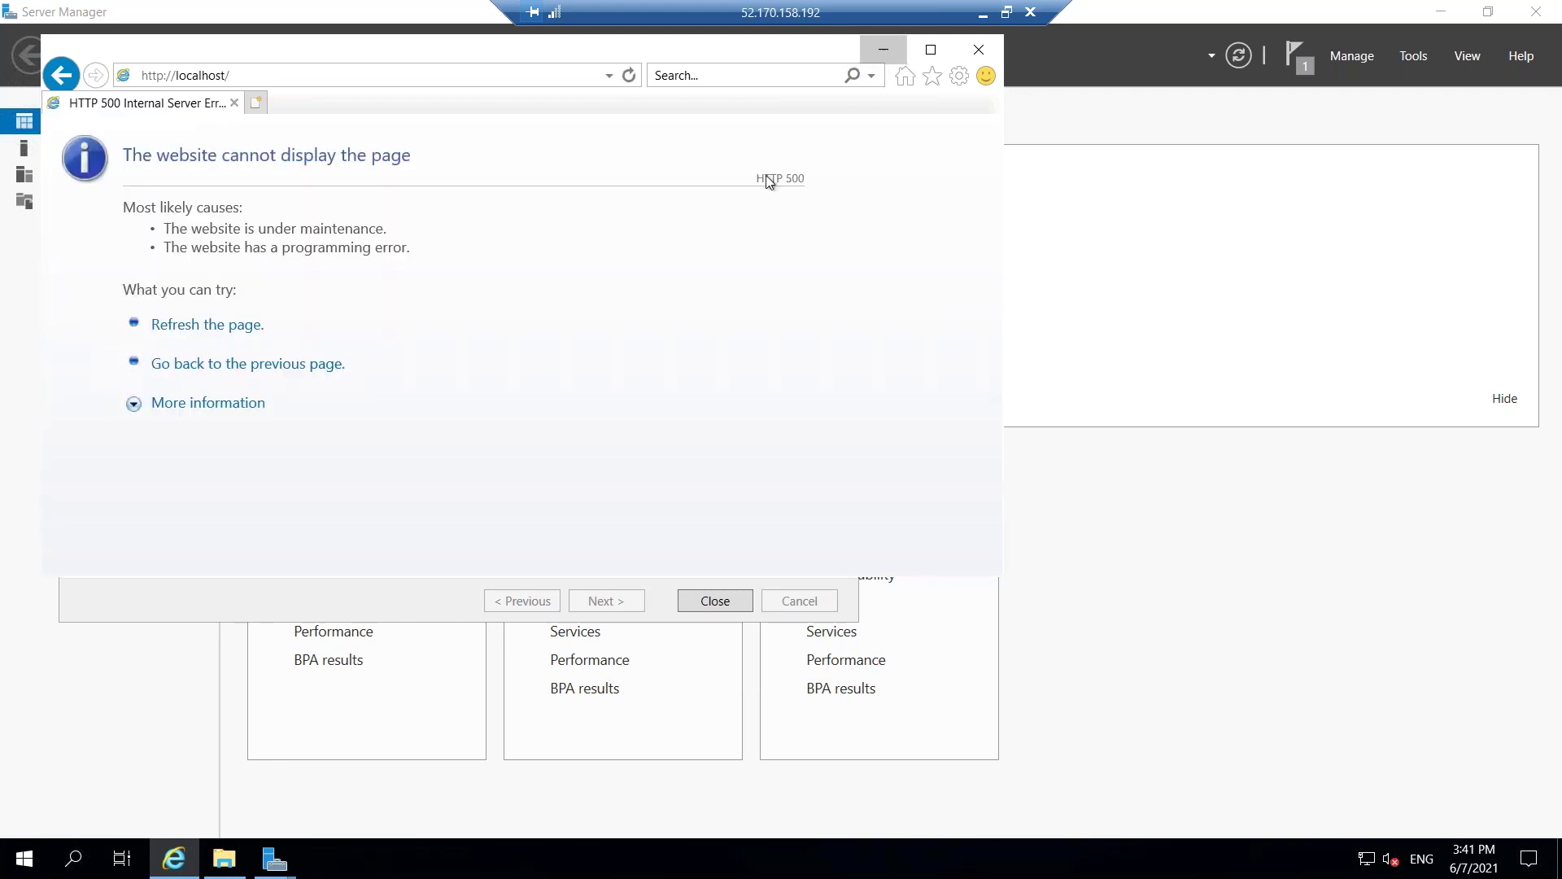
{"action": "key", "text": "super+Down"}
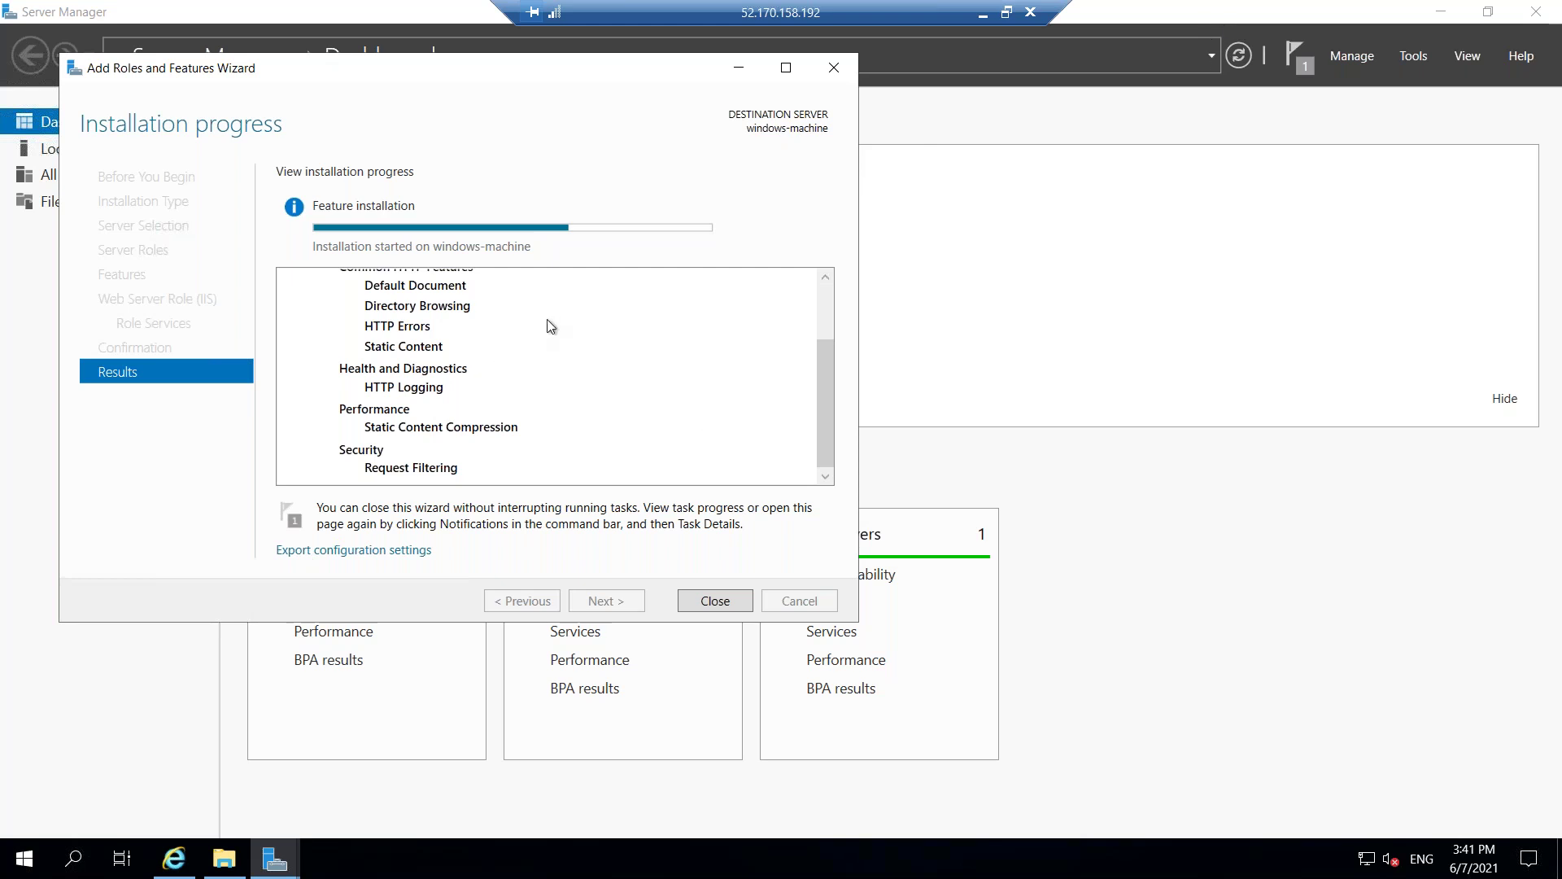
Wait for 'Installation succeeded' and close the Add Roles and Features Wizard.
{"action": "left_click", "coordinate": [827, 310]}
{"action": "left_click_drag", "start_coordinate": [827, 311], "coordinate": [810, 454]}
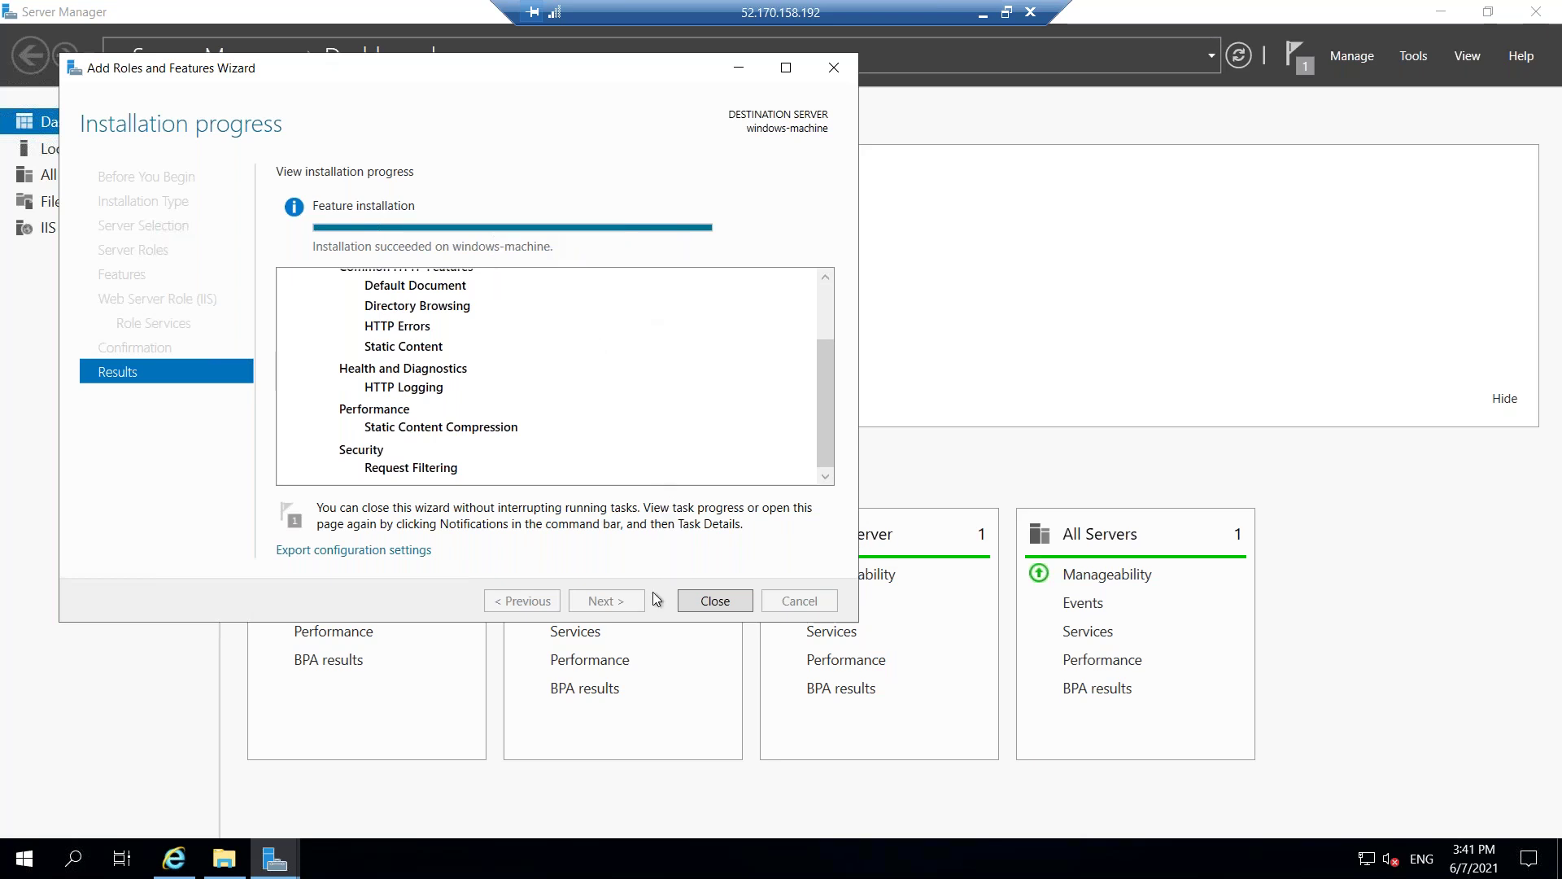
{"action": "left_click", "coordinate": [711, 599]}
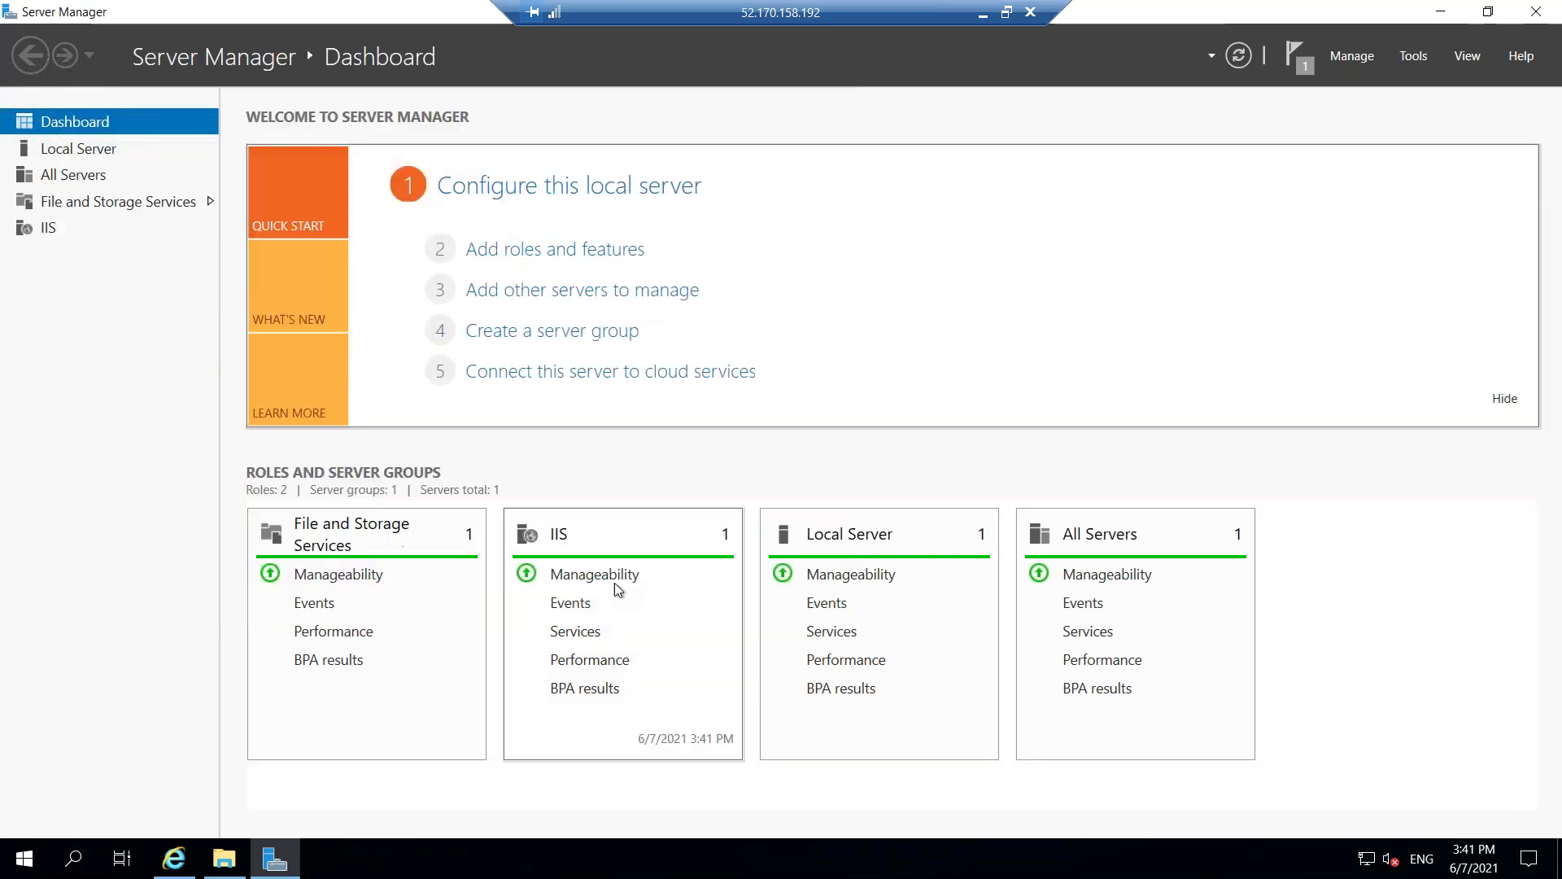
{"action": "left_click", "coordinate": [174, 858]}
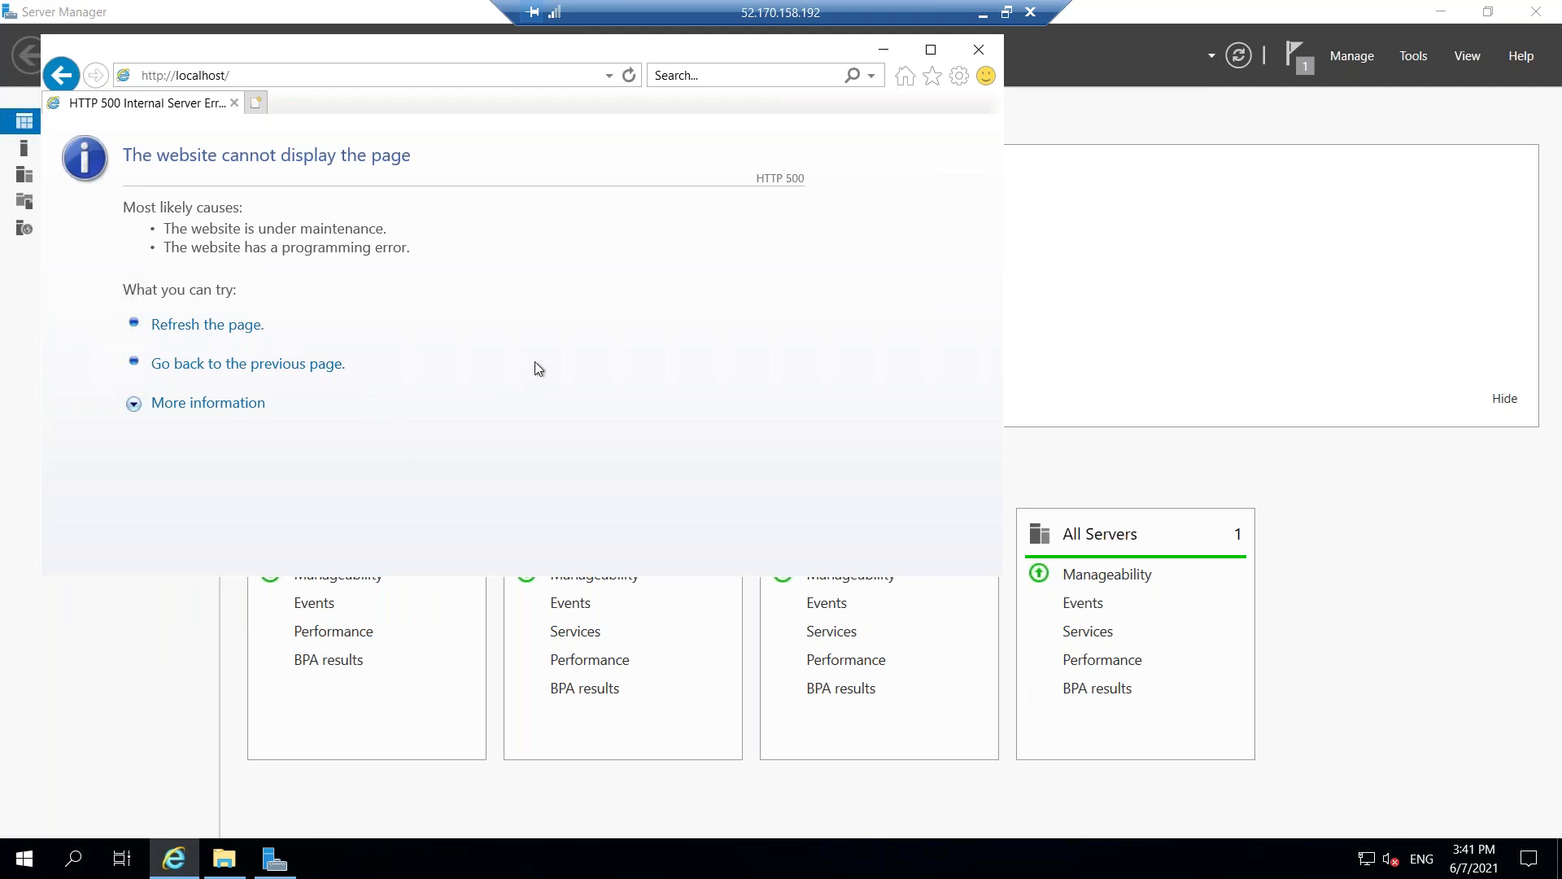
{"action": "key", "text": "F5"}
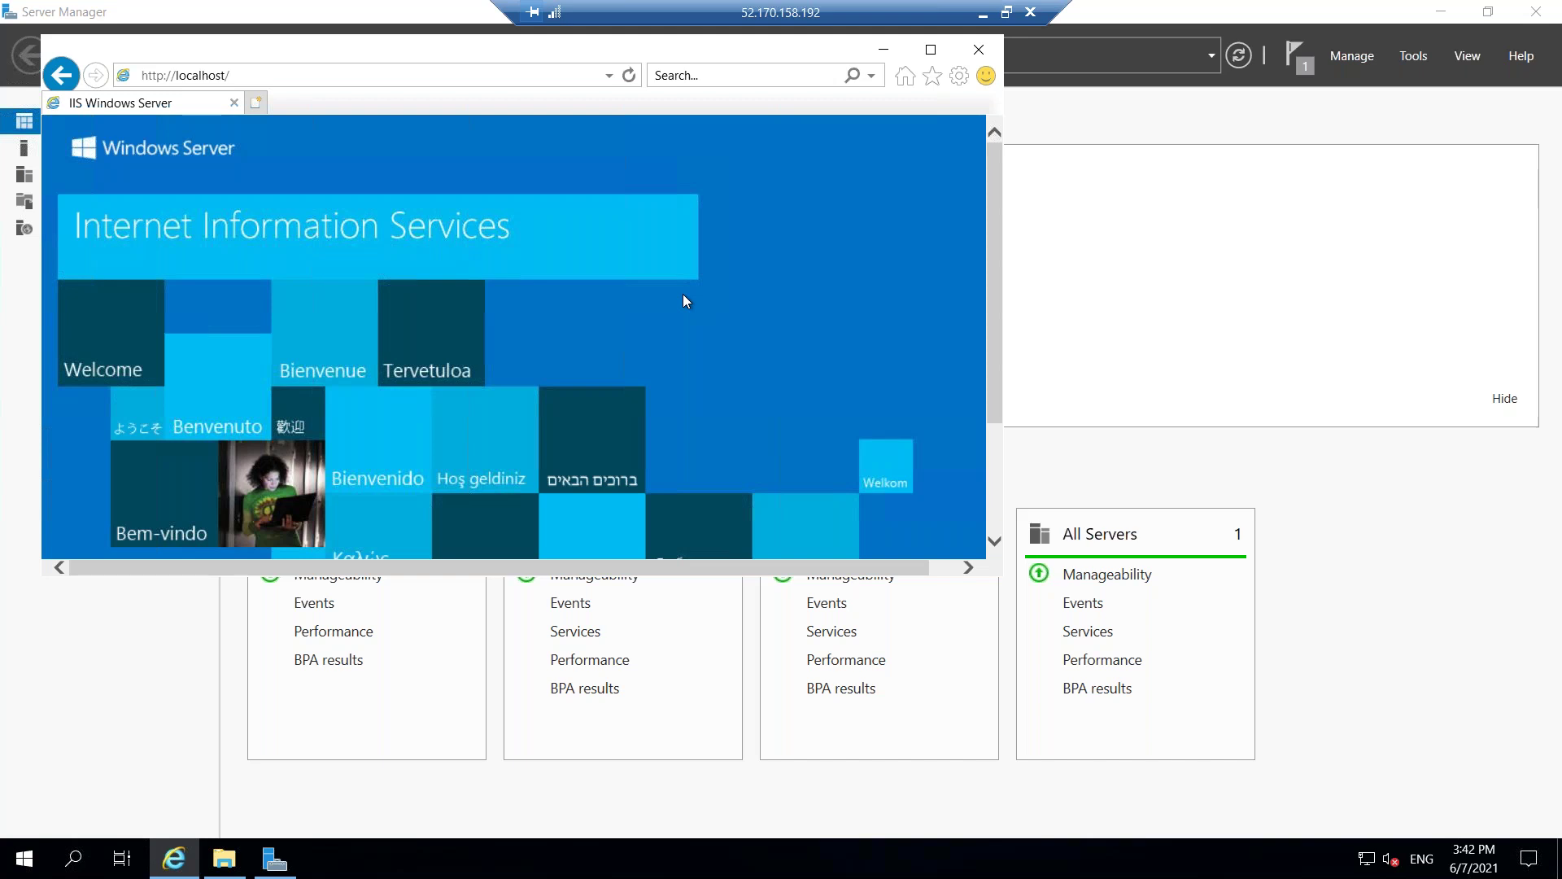
{"action": "left_click", "coordinate": [329, 76]}
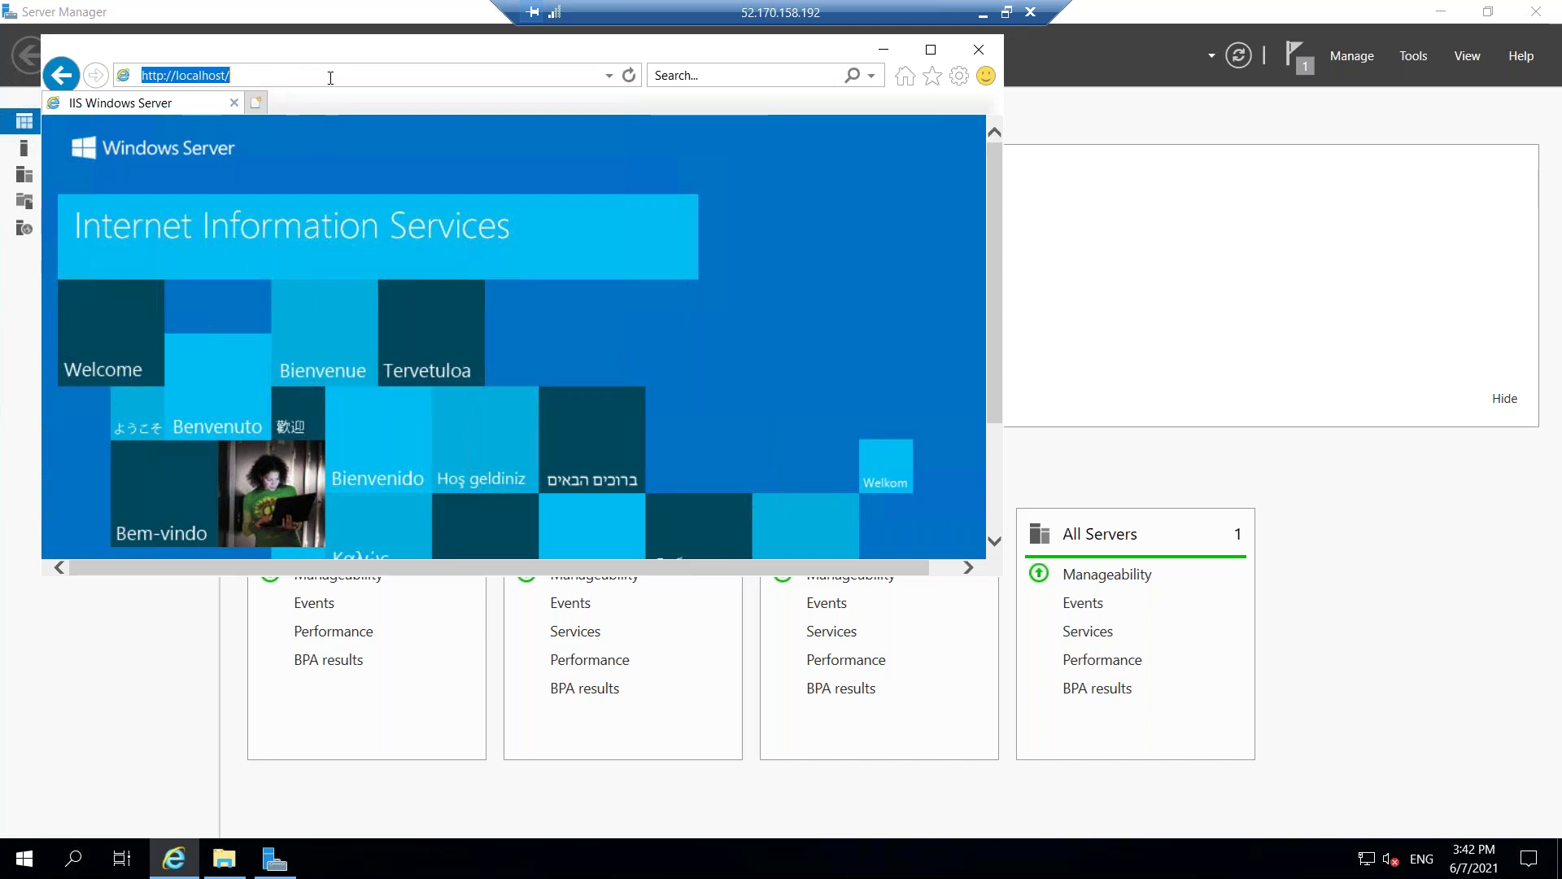
{"action": "left_click", "coordinate": [360, 78]}
{"action": "key", "text": "ctrl+a"}
{"action": "right_click", "coordinate": [819, 205]}
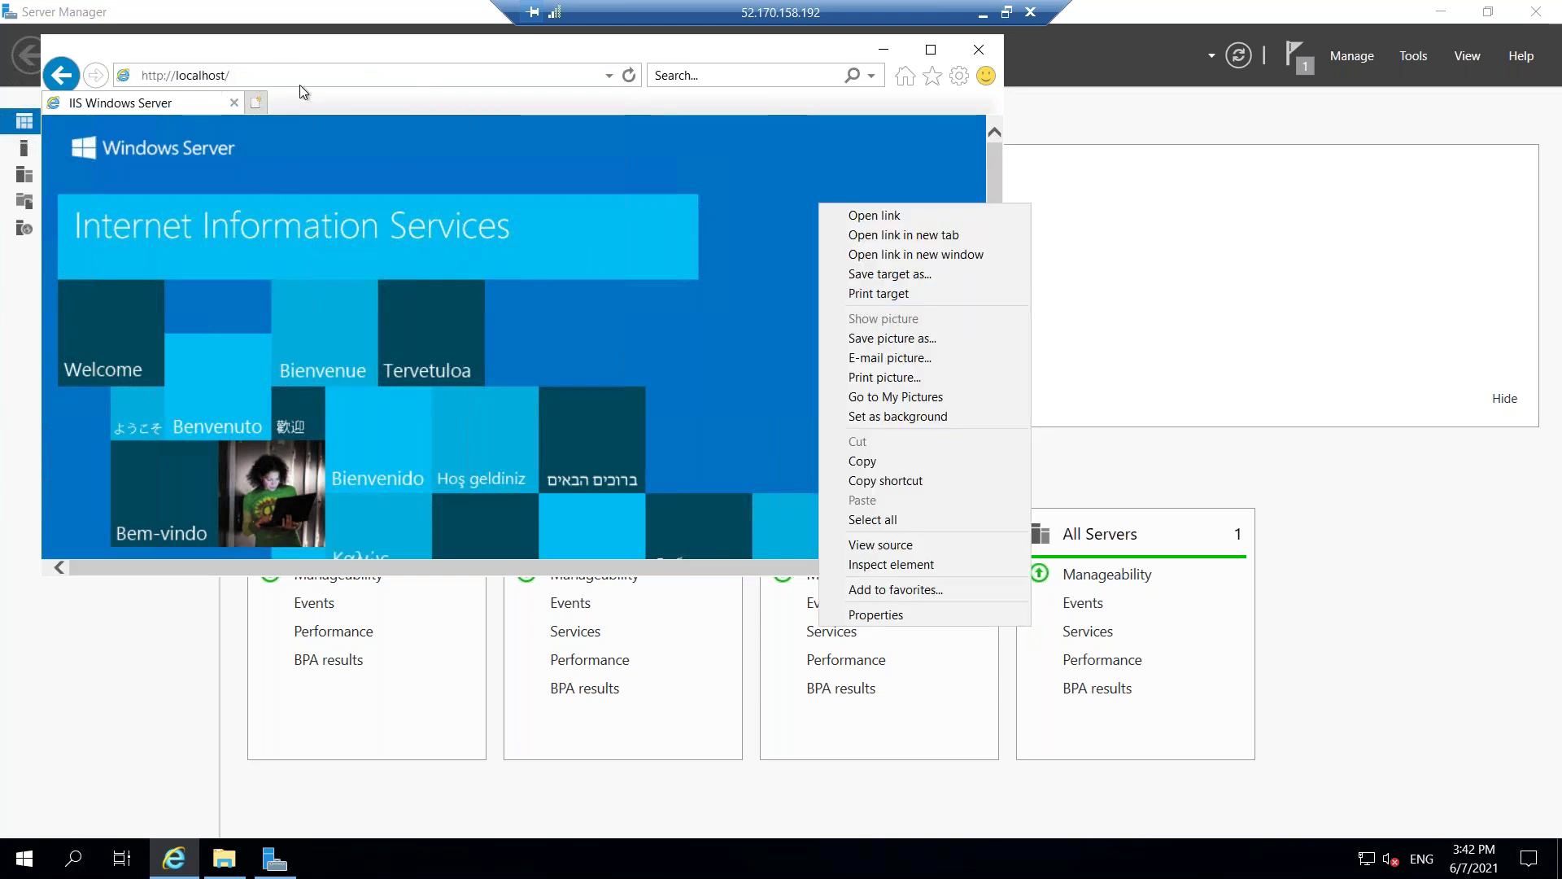
{"action": "left_click", "coordinate": [259, 107]}
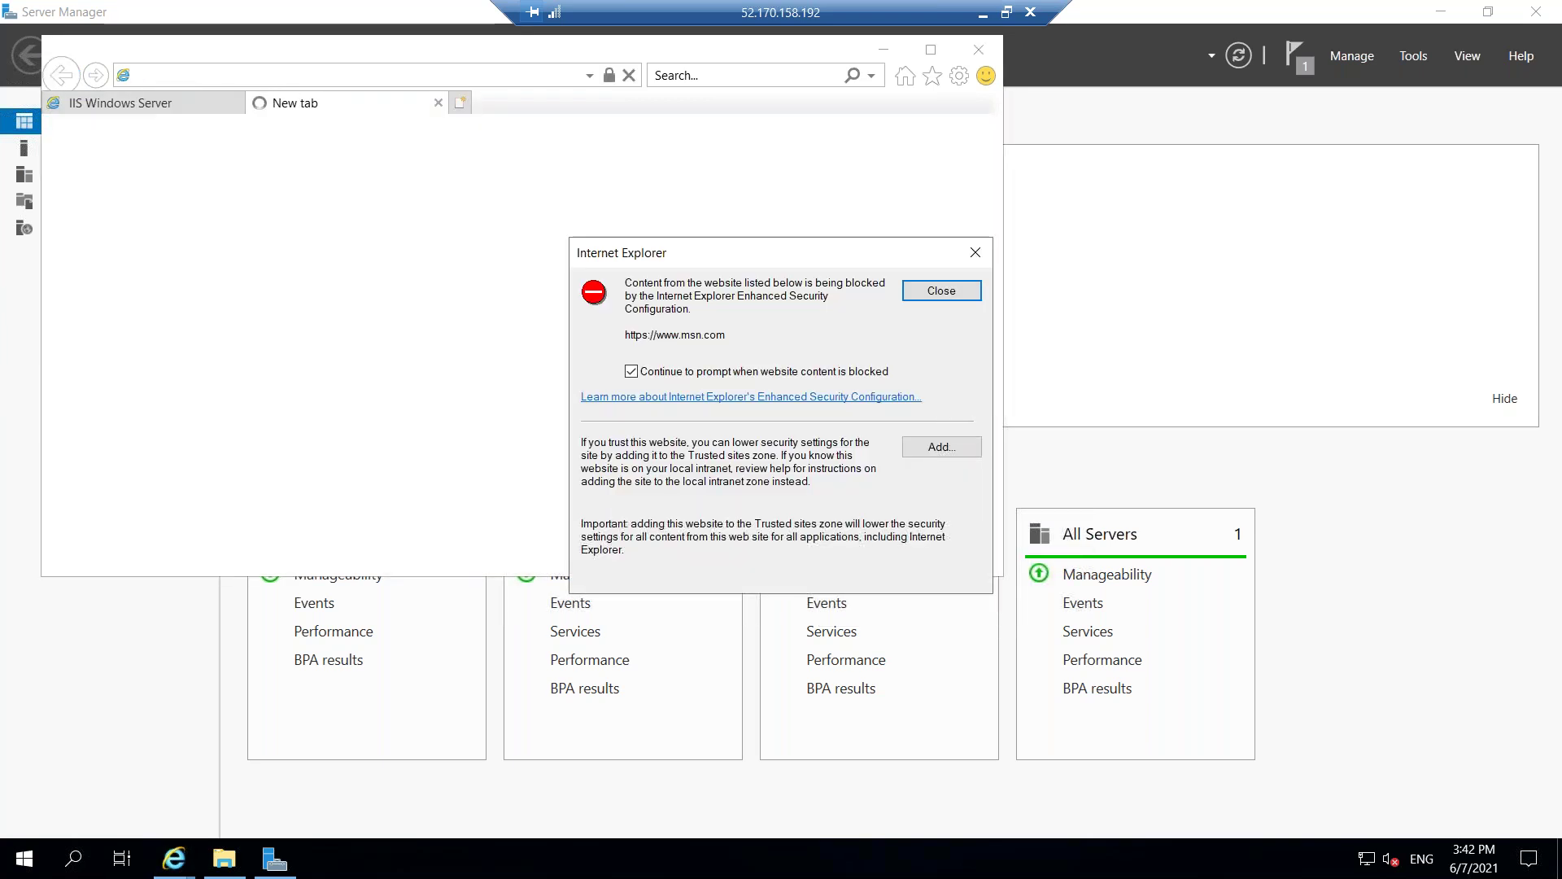
Run ipconfig in Command Prompt to read the private IPv4 address 10.0.0.5, then close it.
{"action": "left_click", "coordinate": [975, 252]}
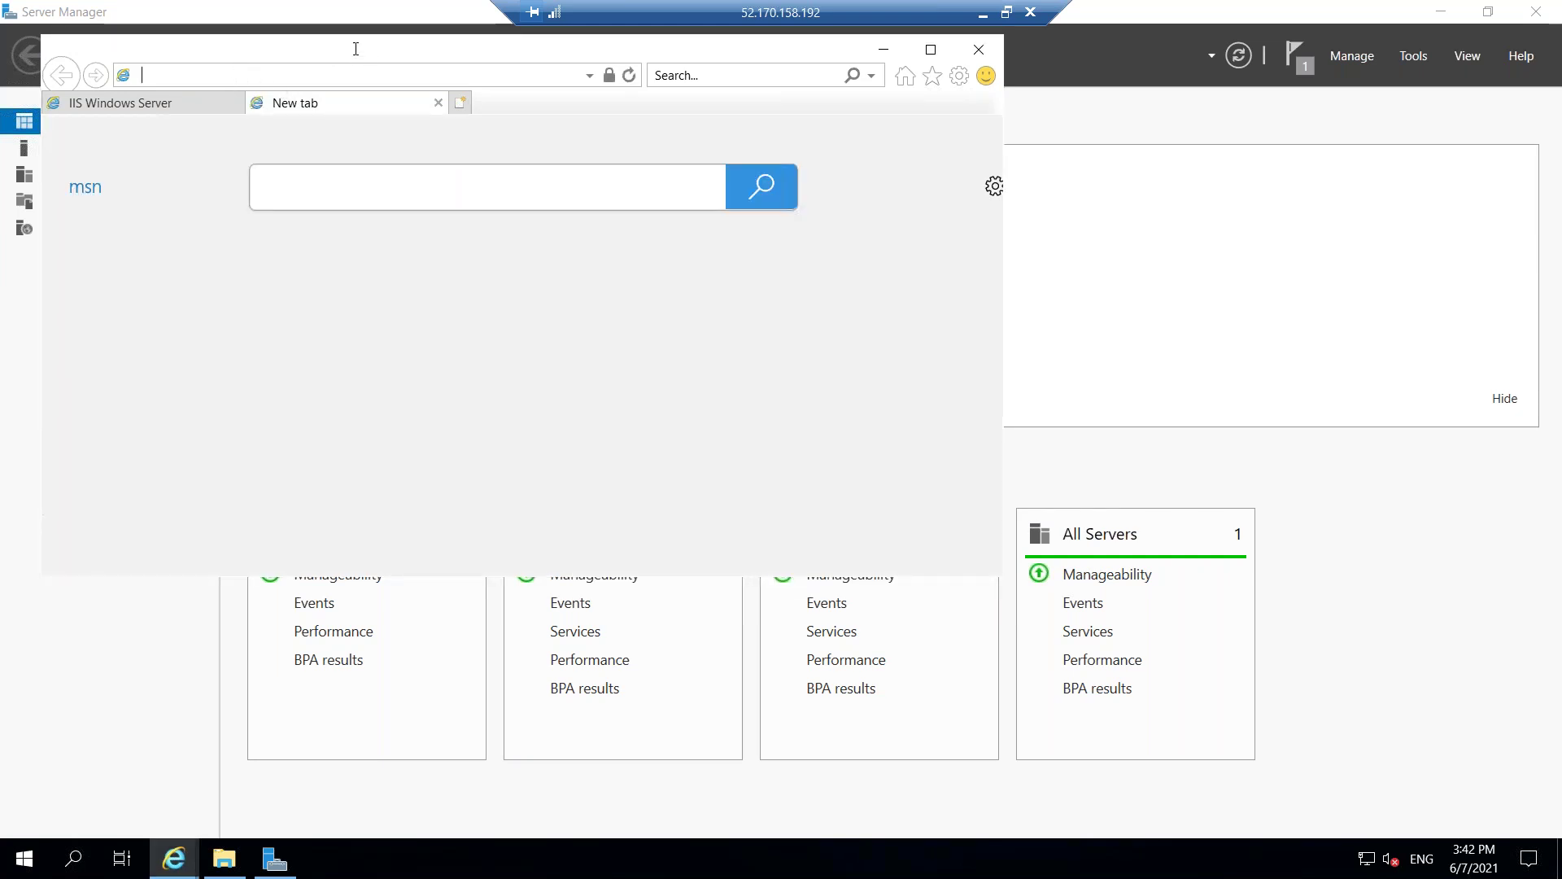
{"action": "type", "text": "http://"}
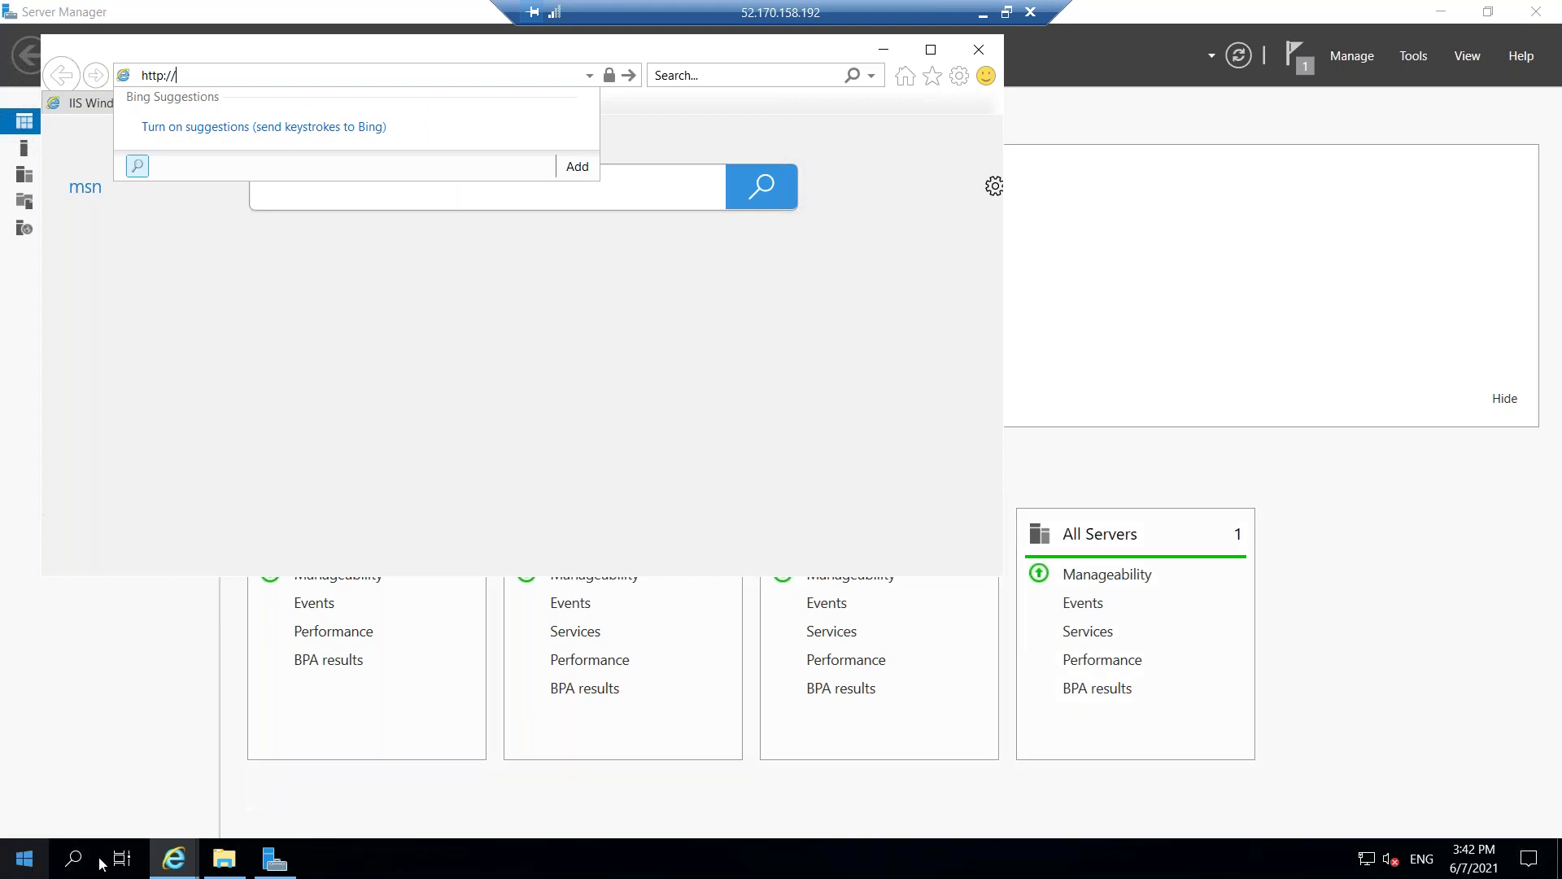
{"action": "left_click", "coordinate": [73, 858]}
{"action": "type", "text": "c"}
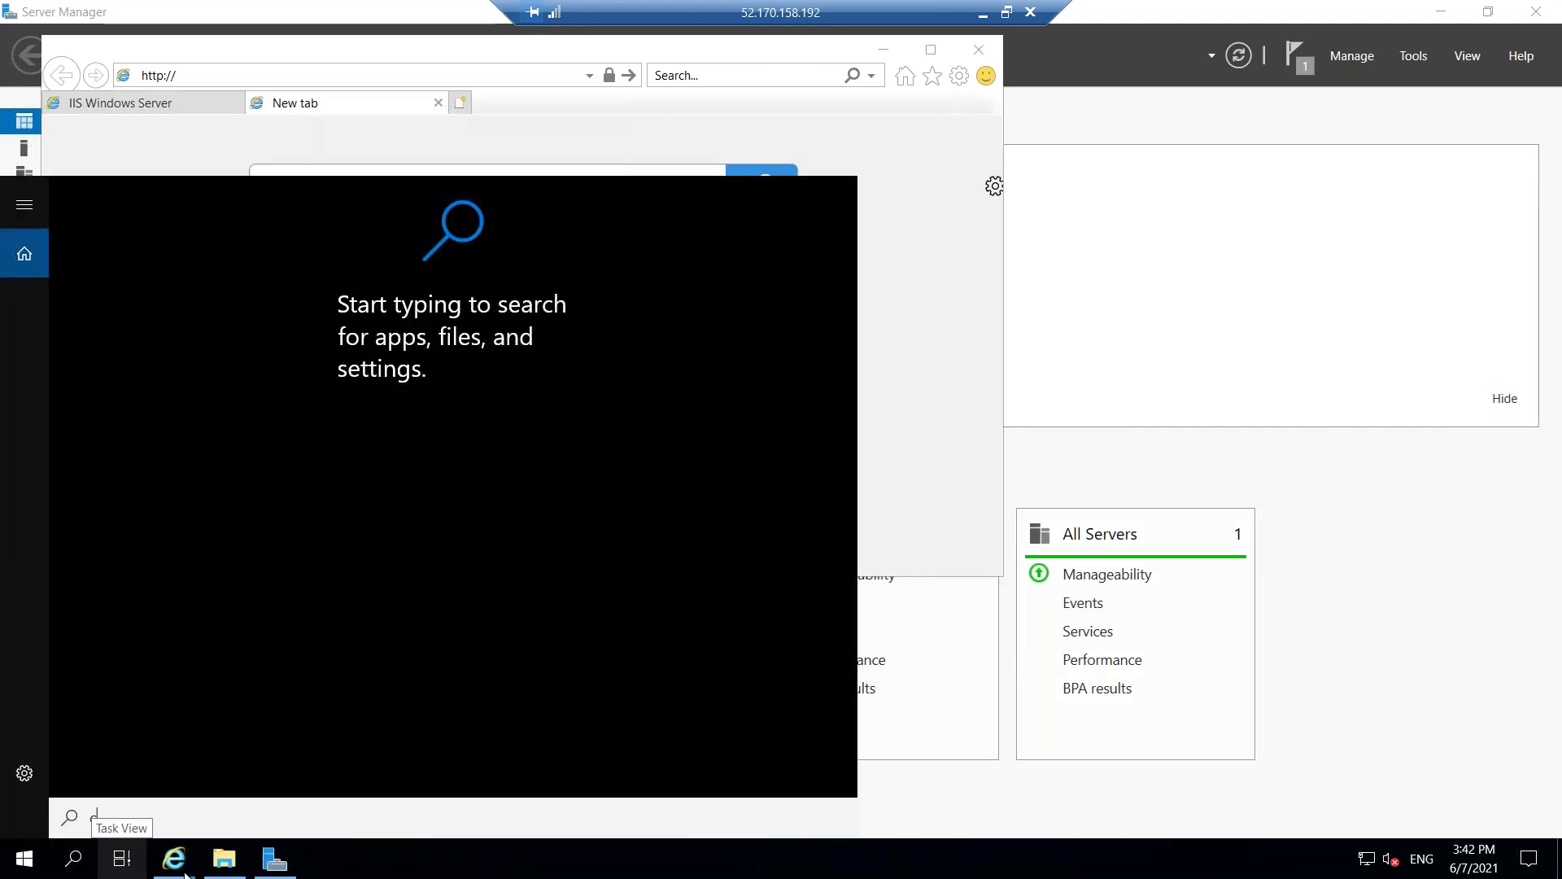
{"action": "type", "text": "md"}
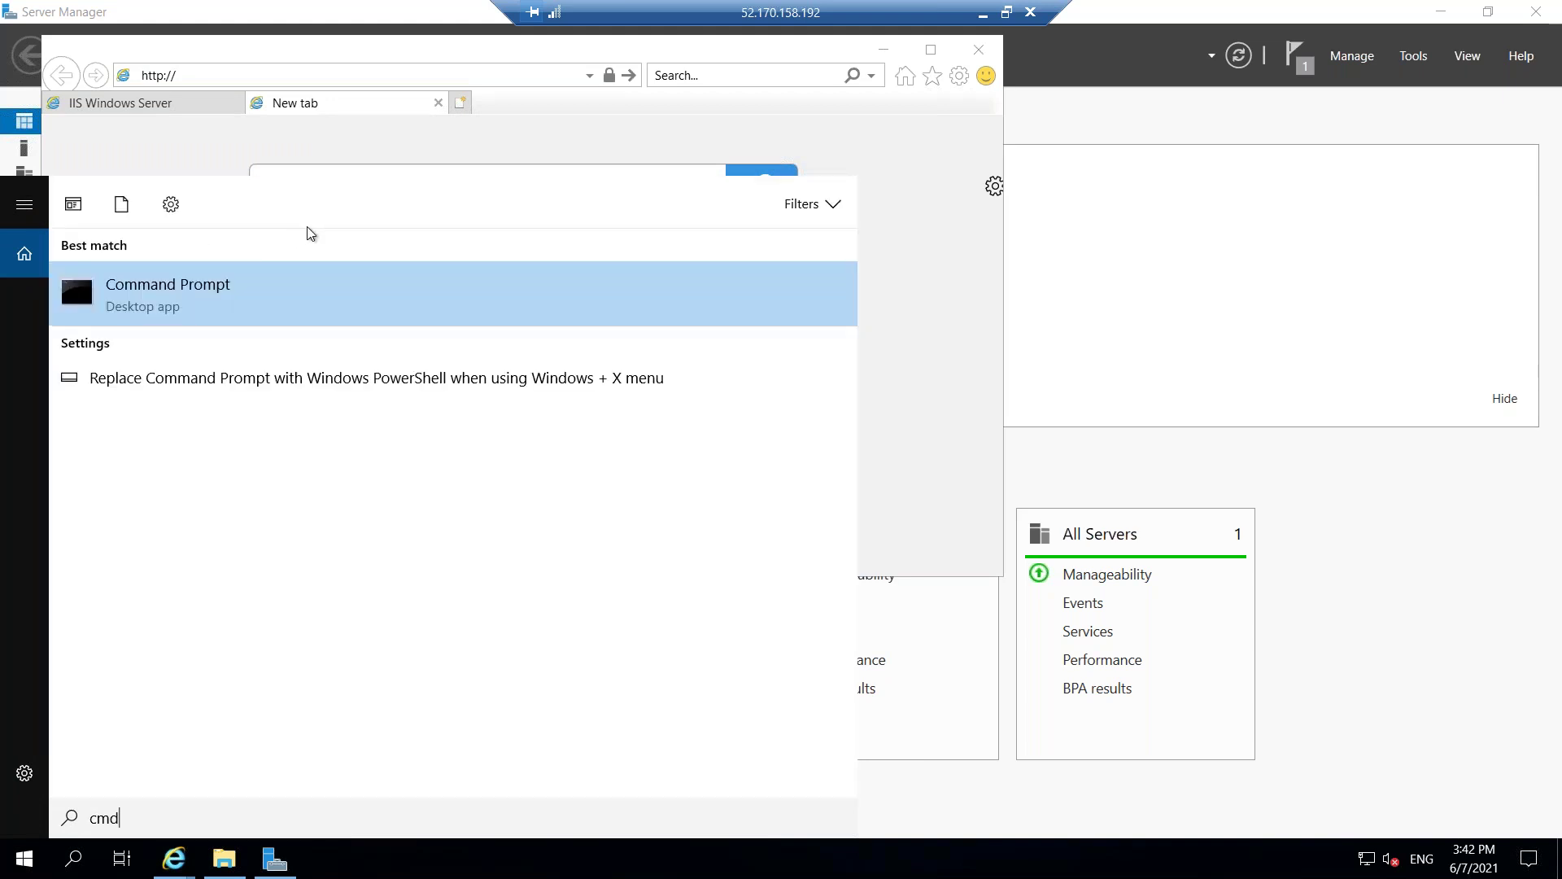
{"action": "left_click", "coordinate": [178, 305]}
{"action": "left_click", "coordinate": [354, 336]}
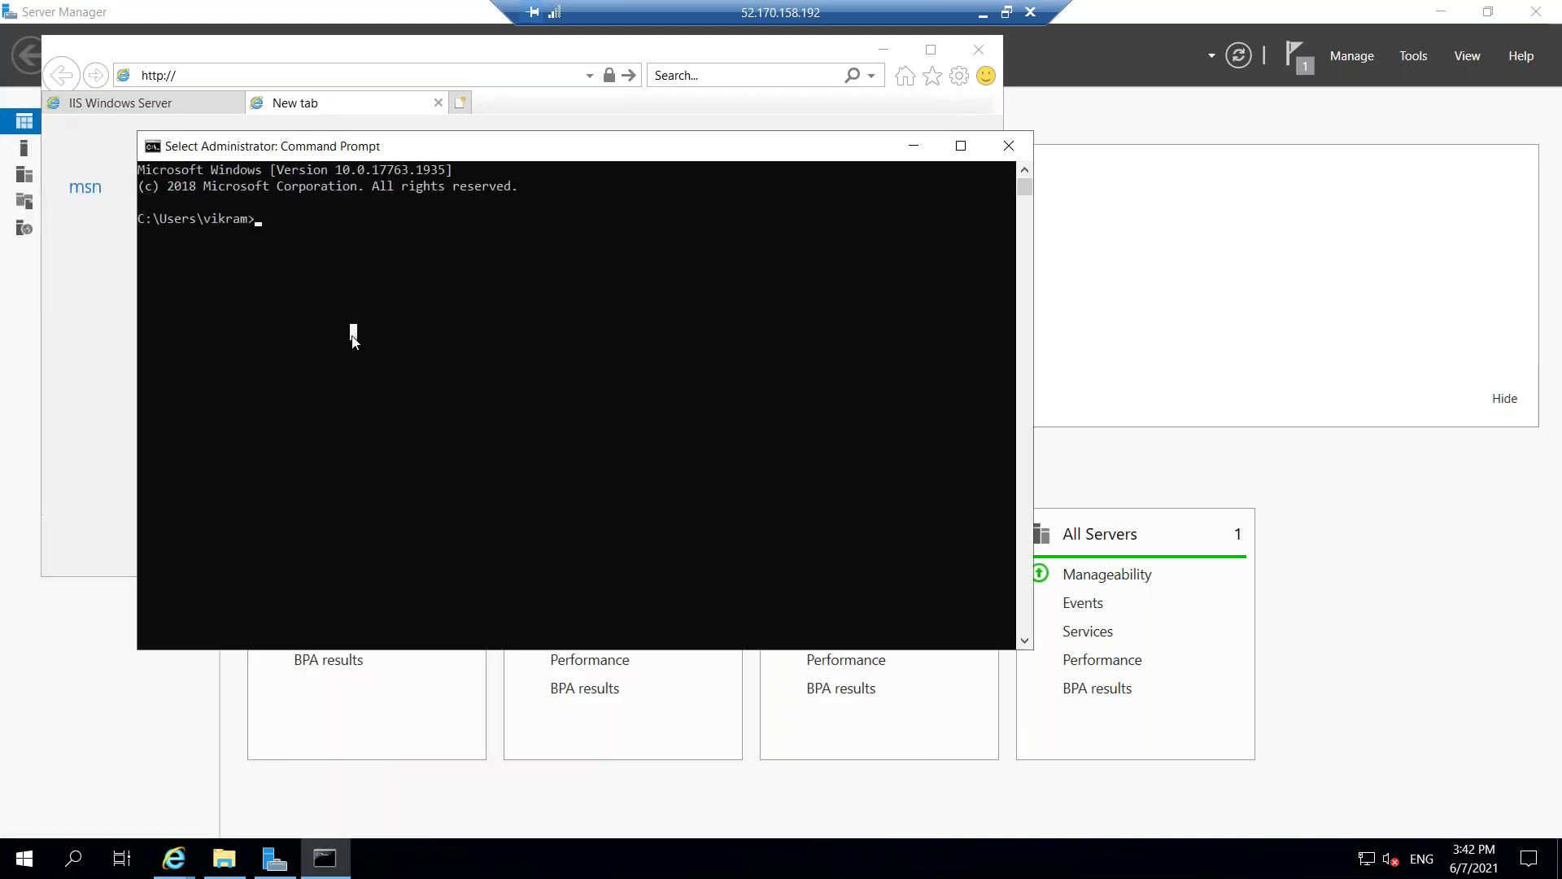
{"action": "type", "text": "ip"}
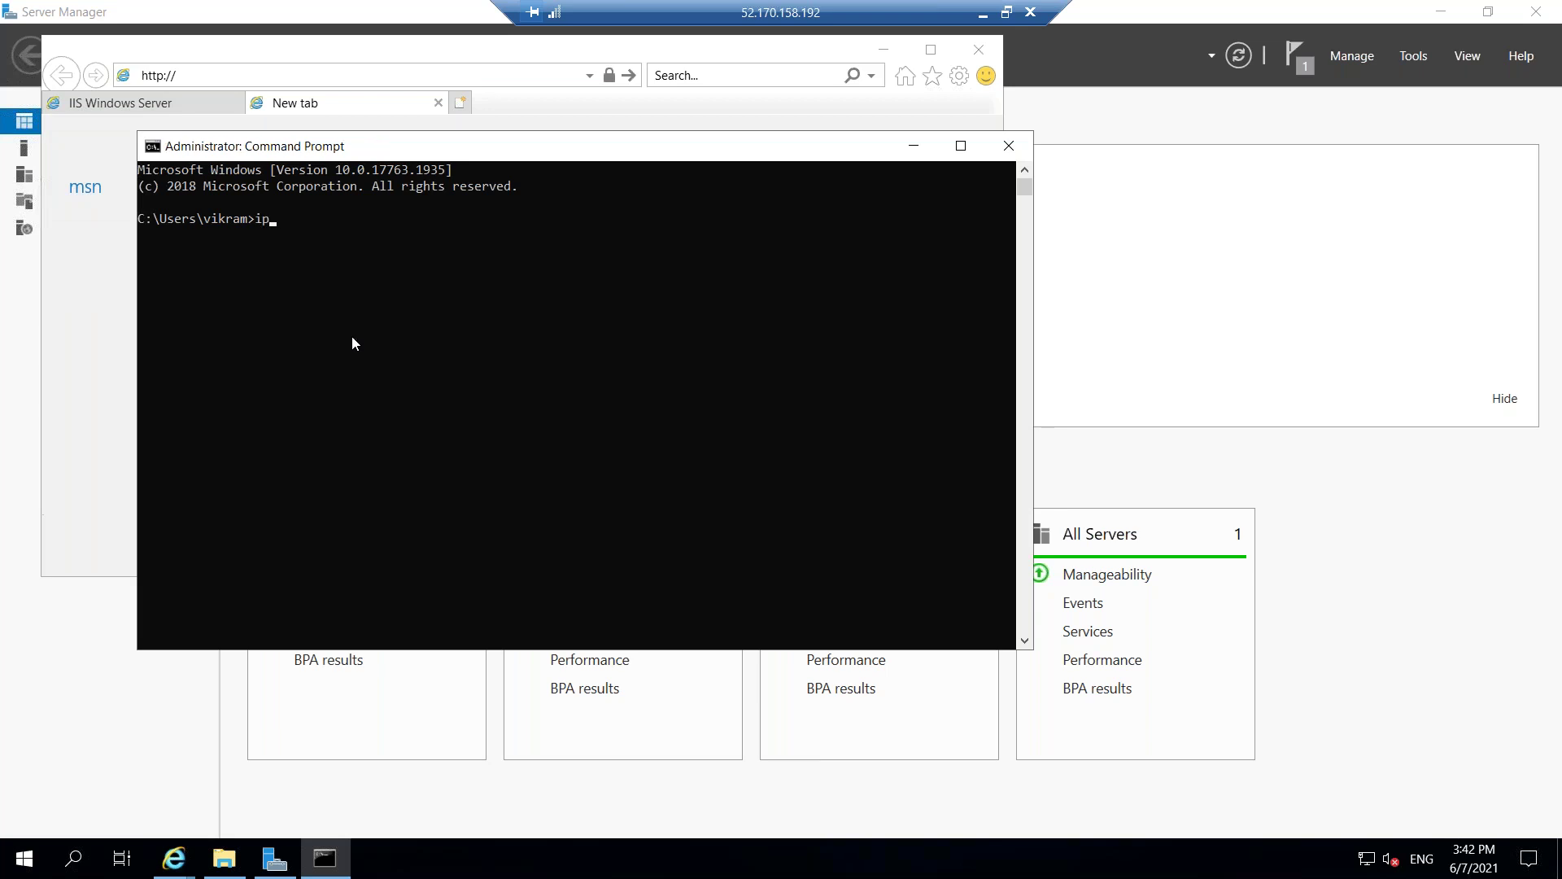
{"action": "type", "text": "config"}
{"action": "key", "text": "Return"}
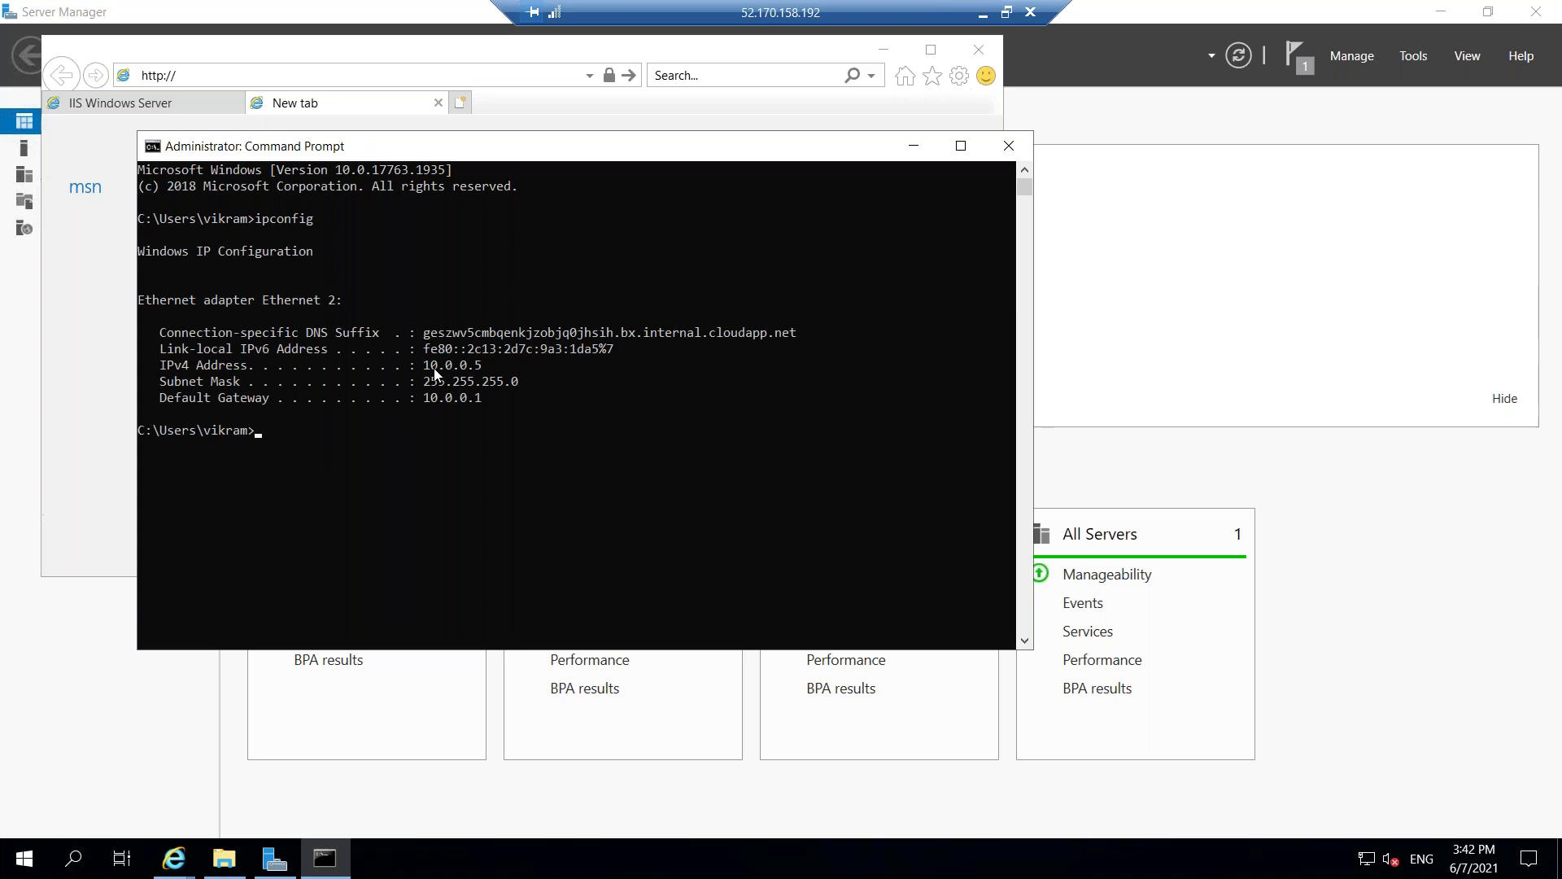
{"action": "left_click", "coordinate": [1008, 145]}
{"action": "left_click", "coordinate": [306, 77]}
{"action": "left_click", "coordinate": [306, 76]}
{"action": "type", "text": "10.0.0.5"}
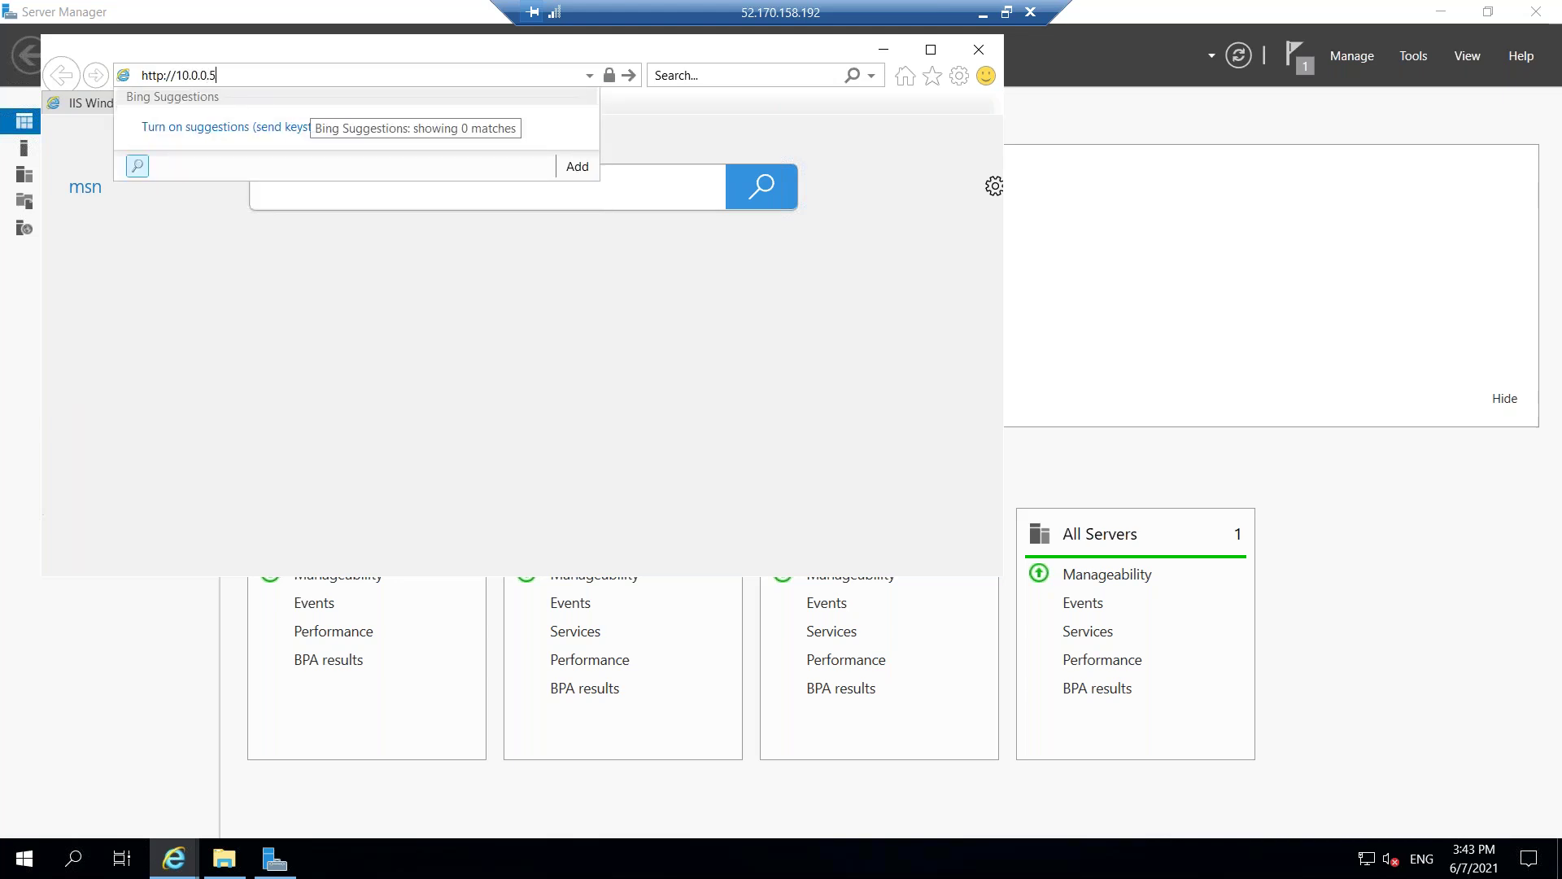
{"action": "key", "text": "Return"}
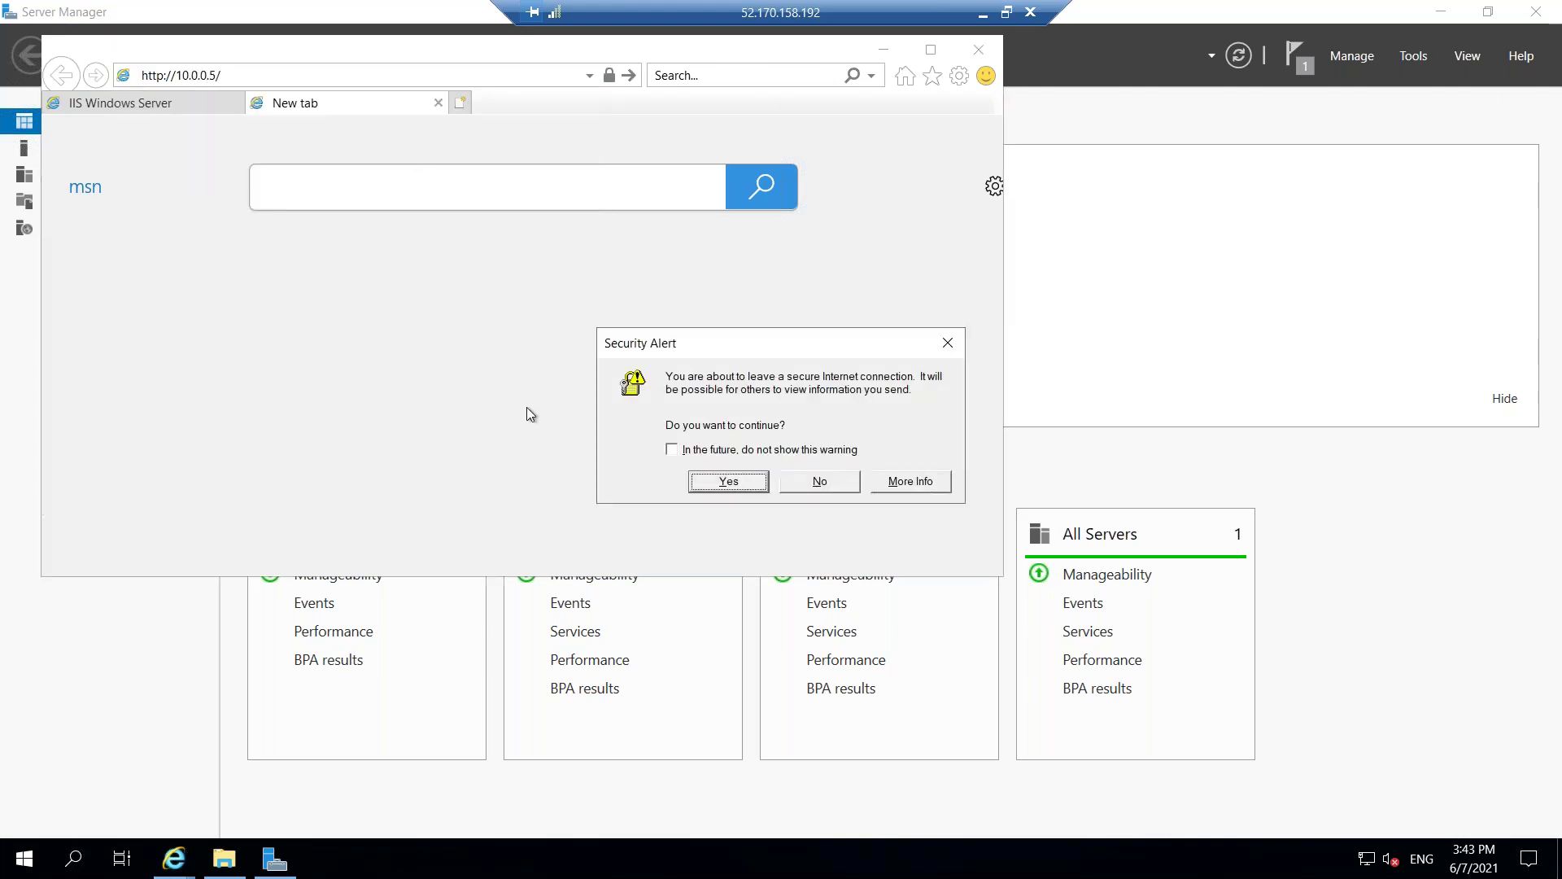
{"action": "left_click", "coordinate": [712, 481]}
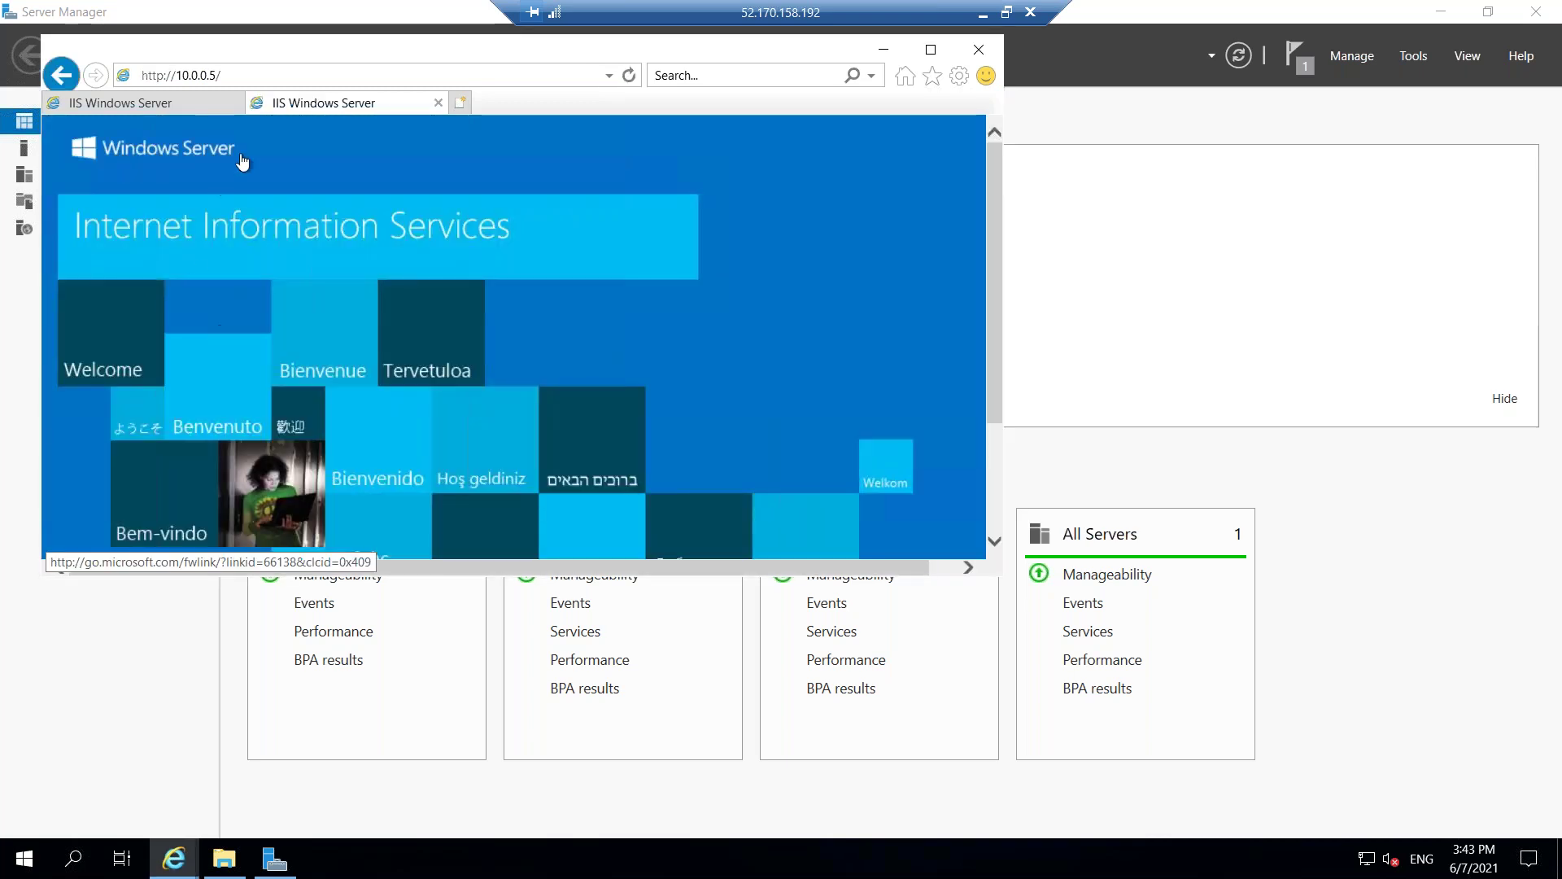
{"action": "left_click", "coordinate": [172, 106]}
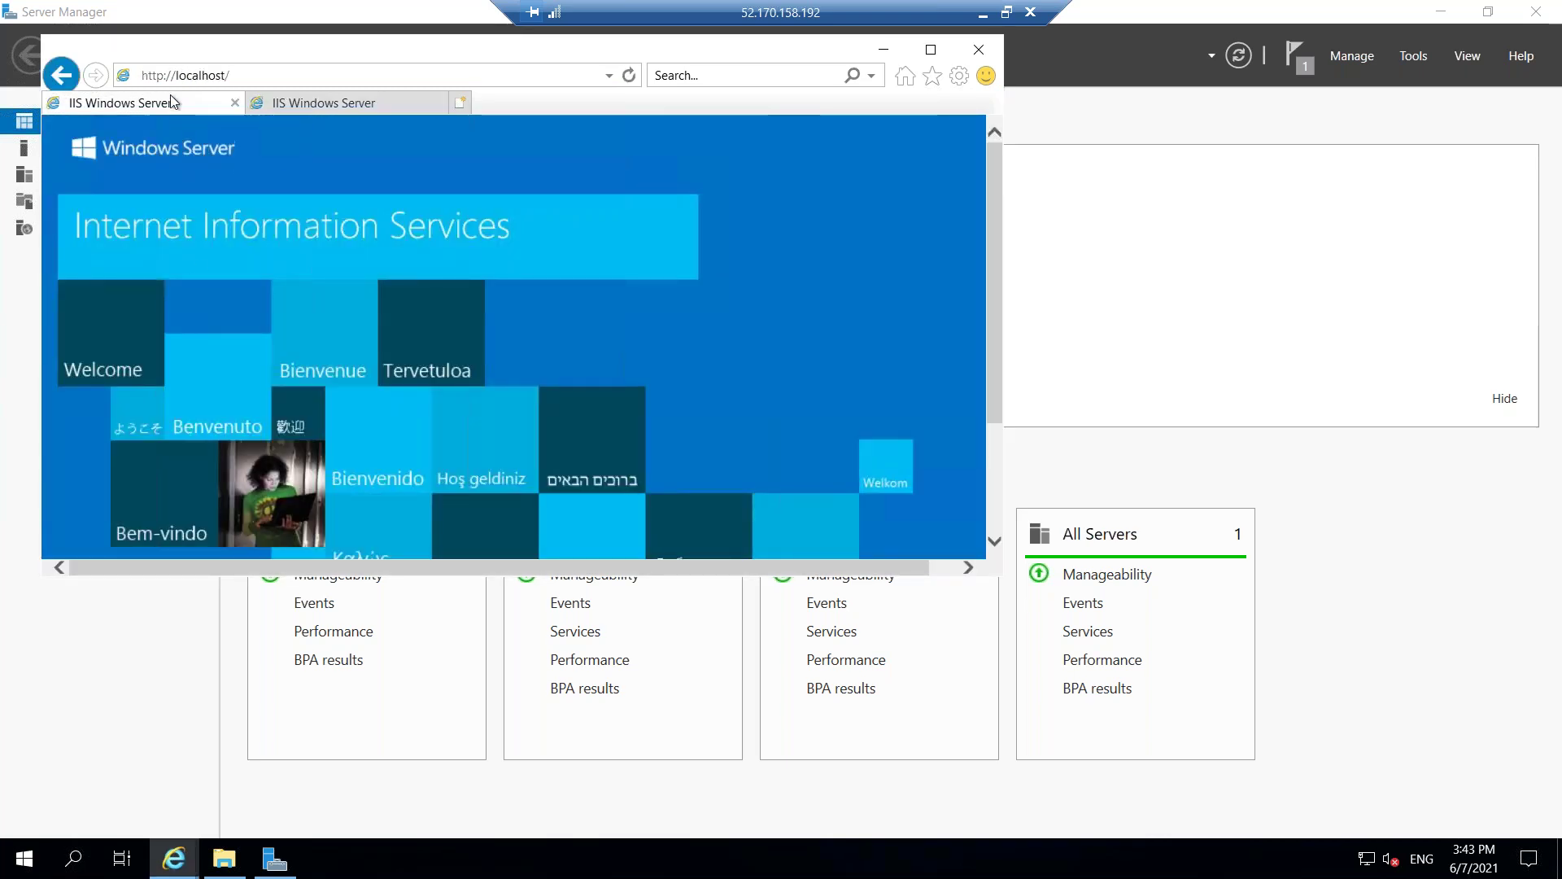
{"action": "left_click", "coordinate": [329, 104]}
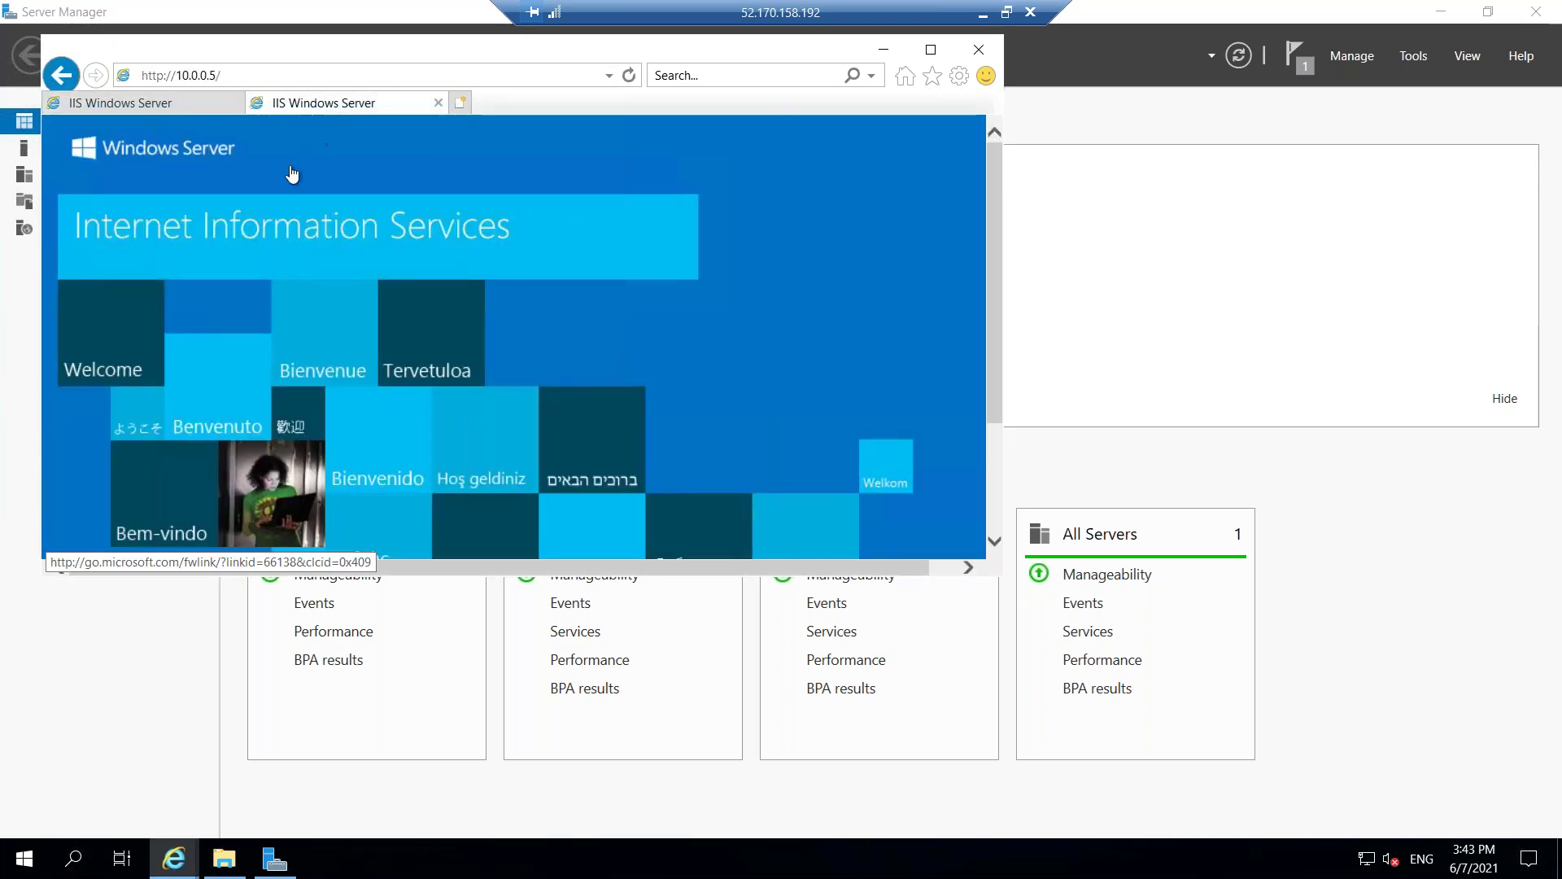
{"action": "left_click", "coordinate": [981, 13]}
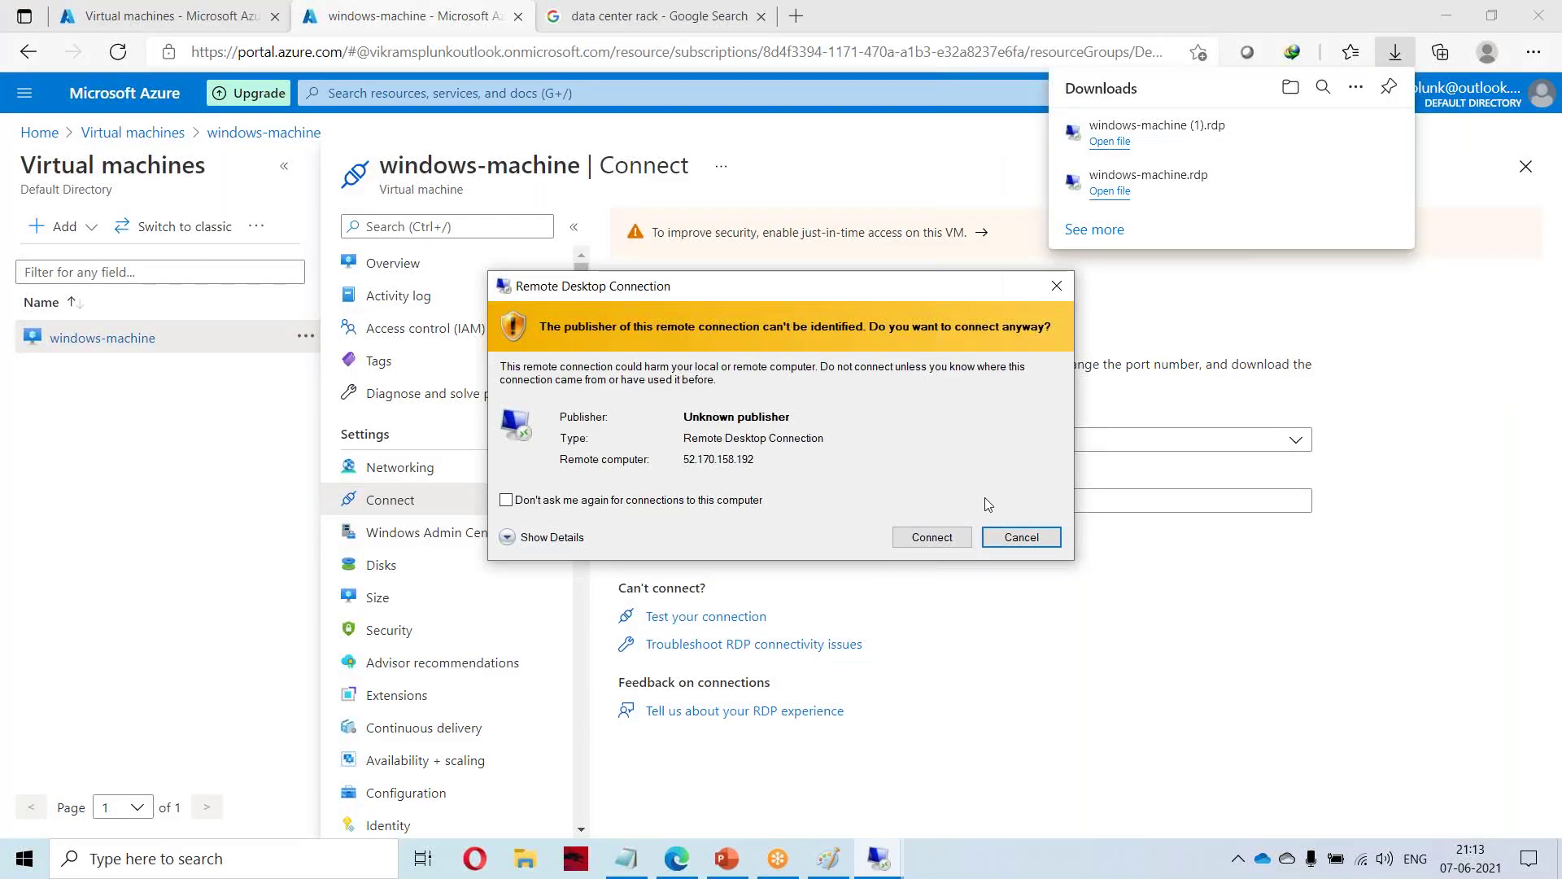
Cancel the RDP credentials prompt and copy the public IP from the windows-machine overview.
{"action": "left_click", "coordinate": [935, 538]}
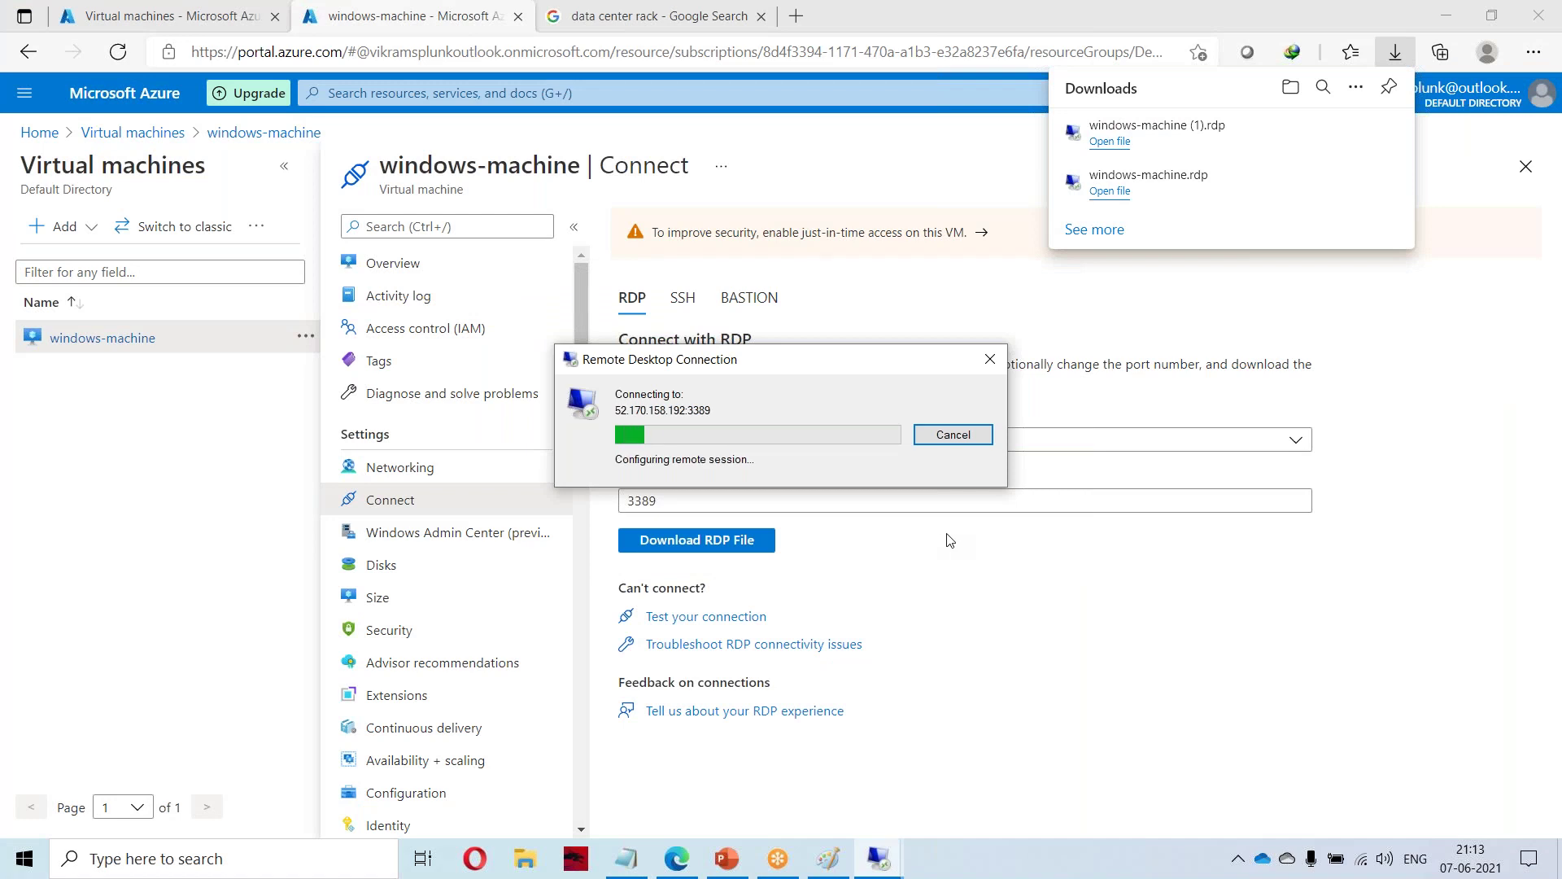
{"action": "left_click", "coordinate": [989, 249]}
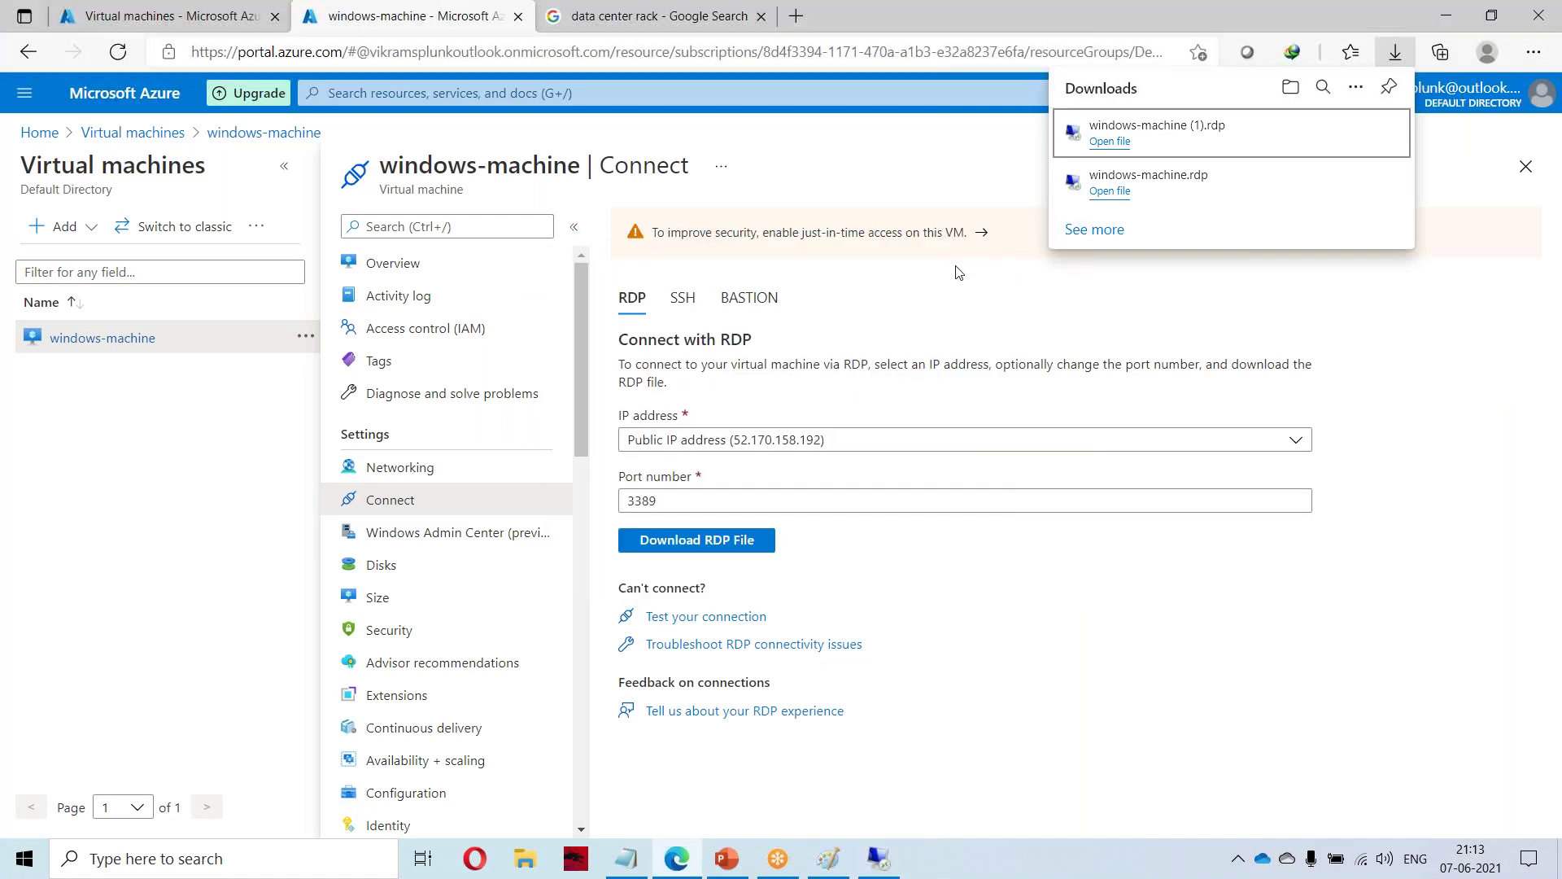
{"action": "left_click", "coordinate": [273, 134]}
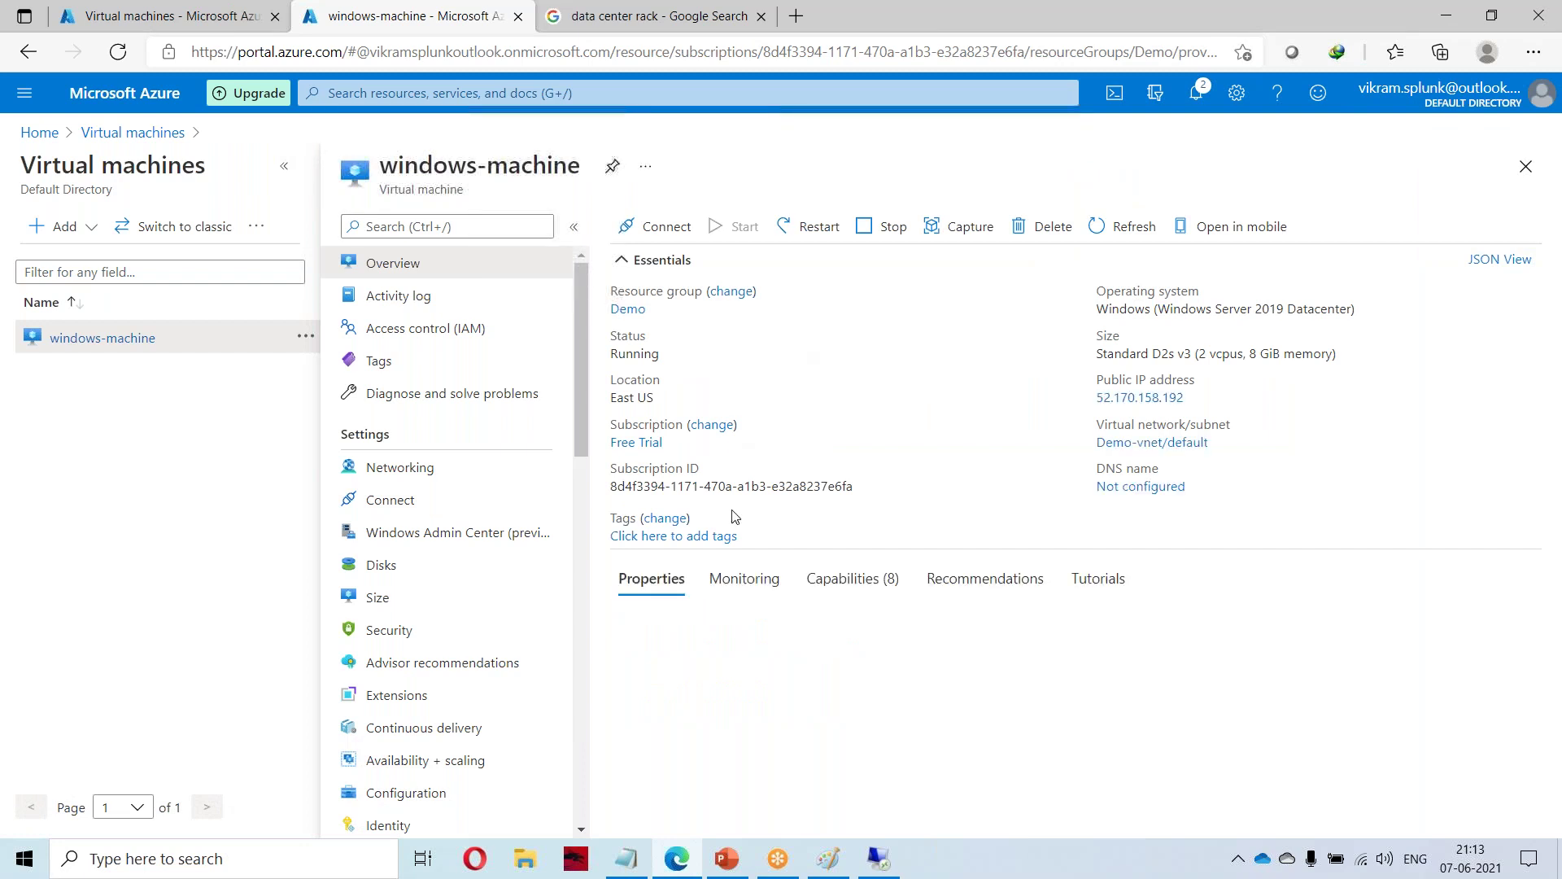
{"action": "left_click", "coordinate": [1185, 398]}
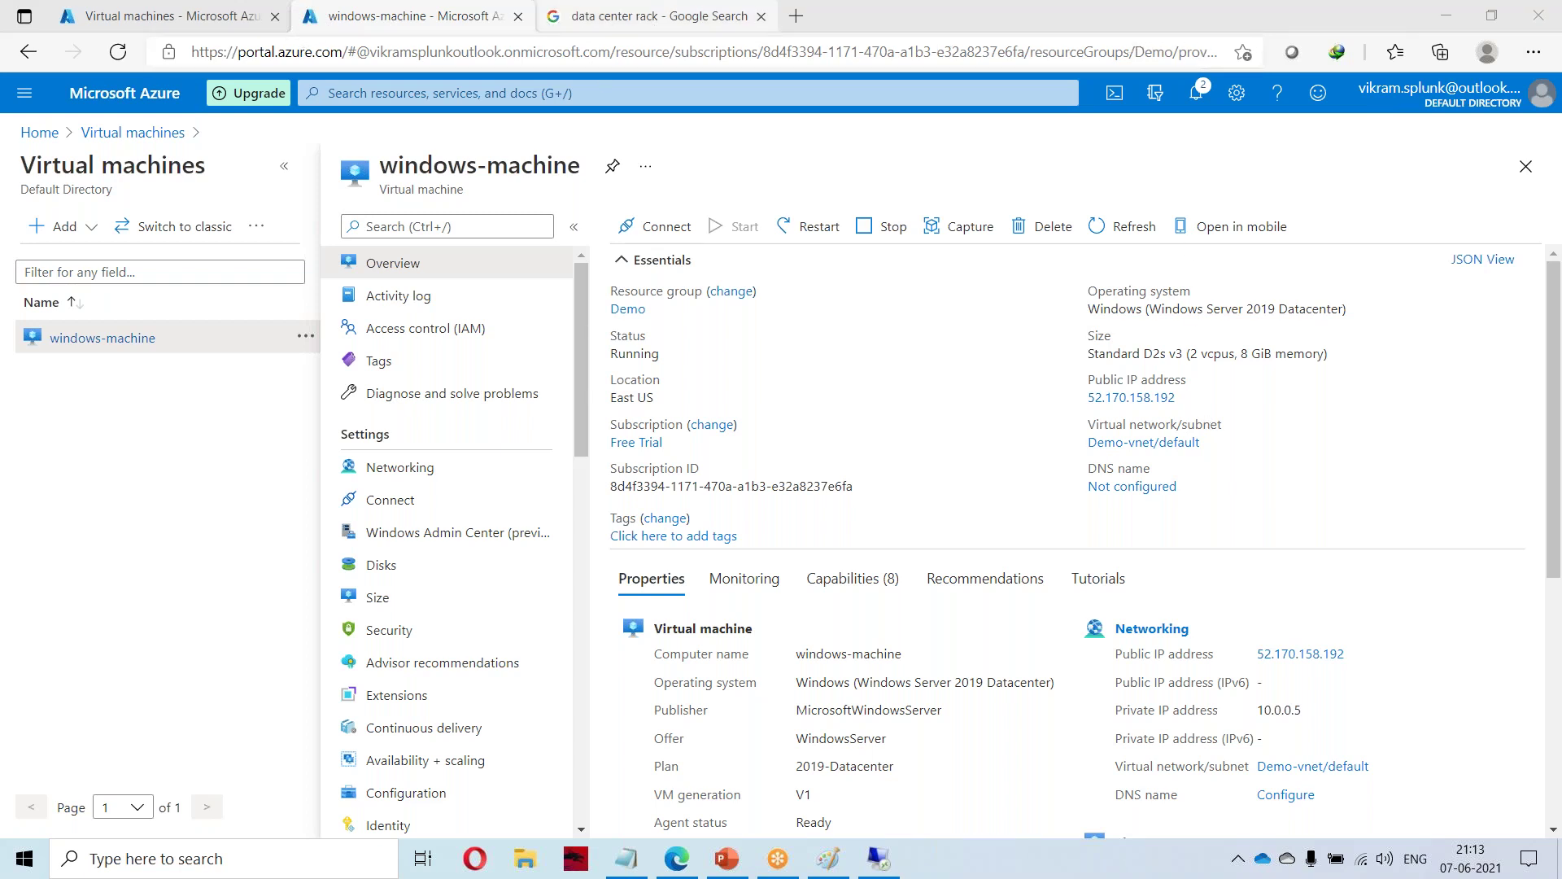
Open 52.170.158.192 in another browser tab, checking it against the Azure overview.
{"action": "left_click", "coordinate": [625, 31]}
{"action": "left_click", "coordinate": [676, 51]}
{"action": "key", "text": "ctrl+v"}
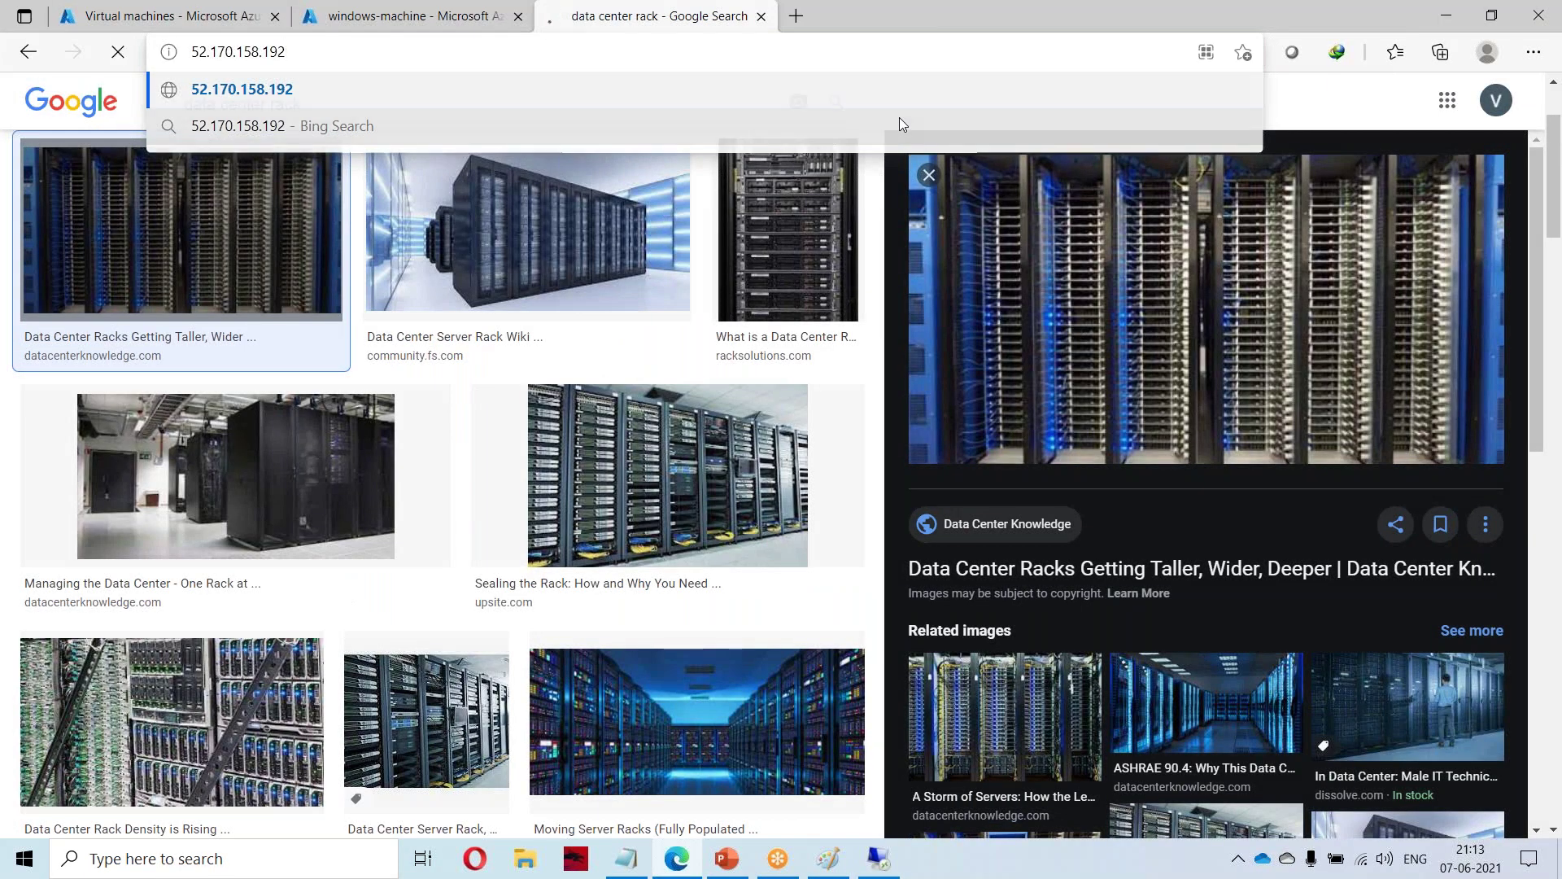
{"action": "key", "text": "Return"}
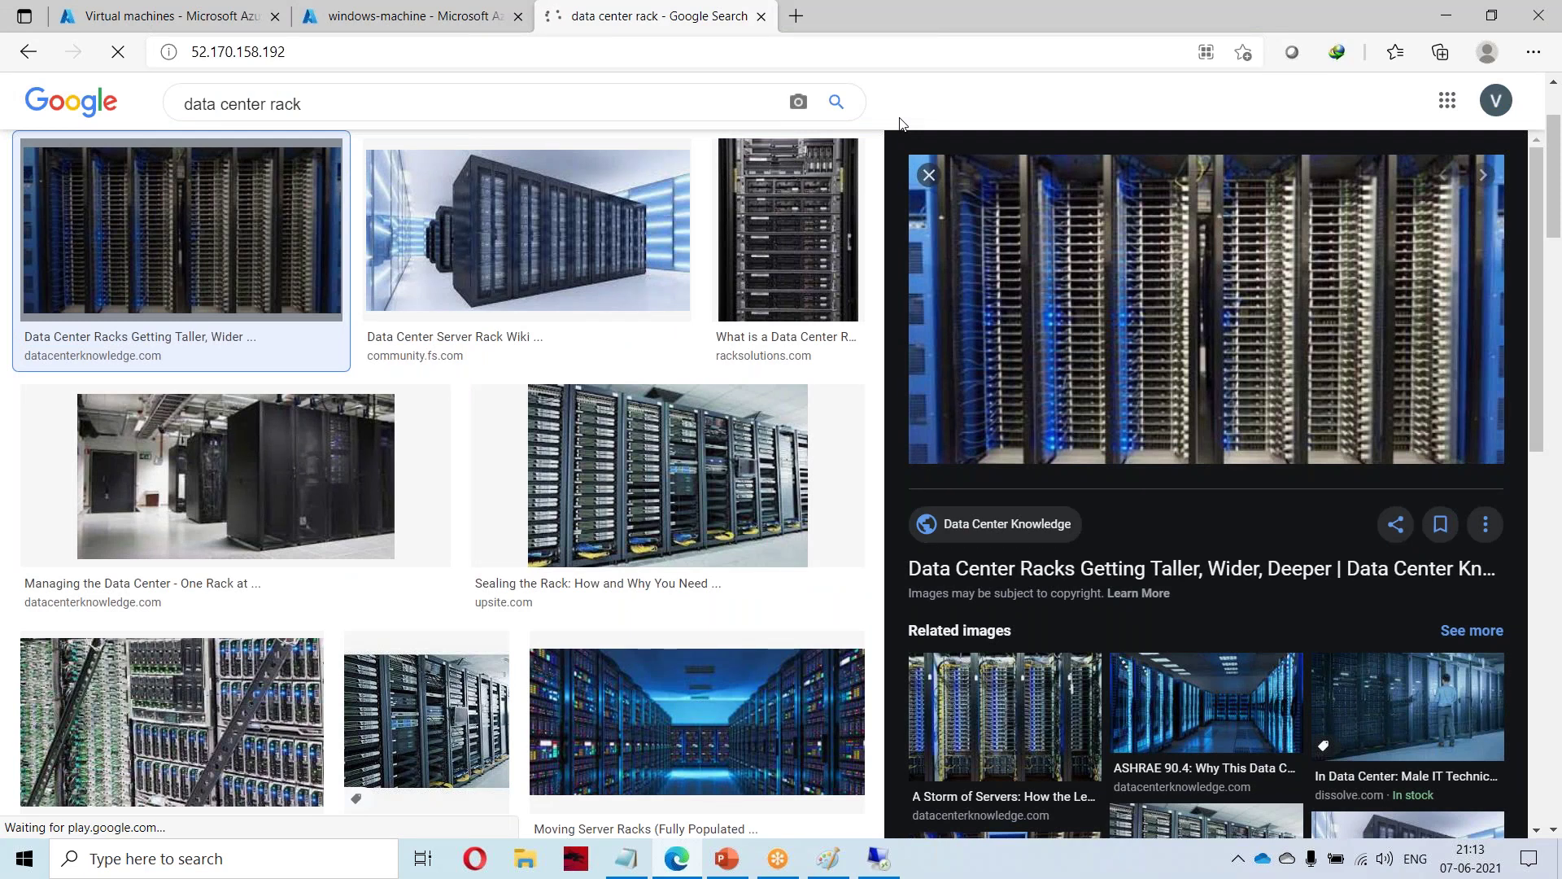
{"action": "left_click", "coordinate": [391, 13]}
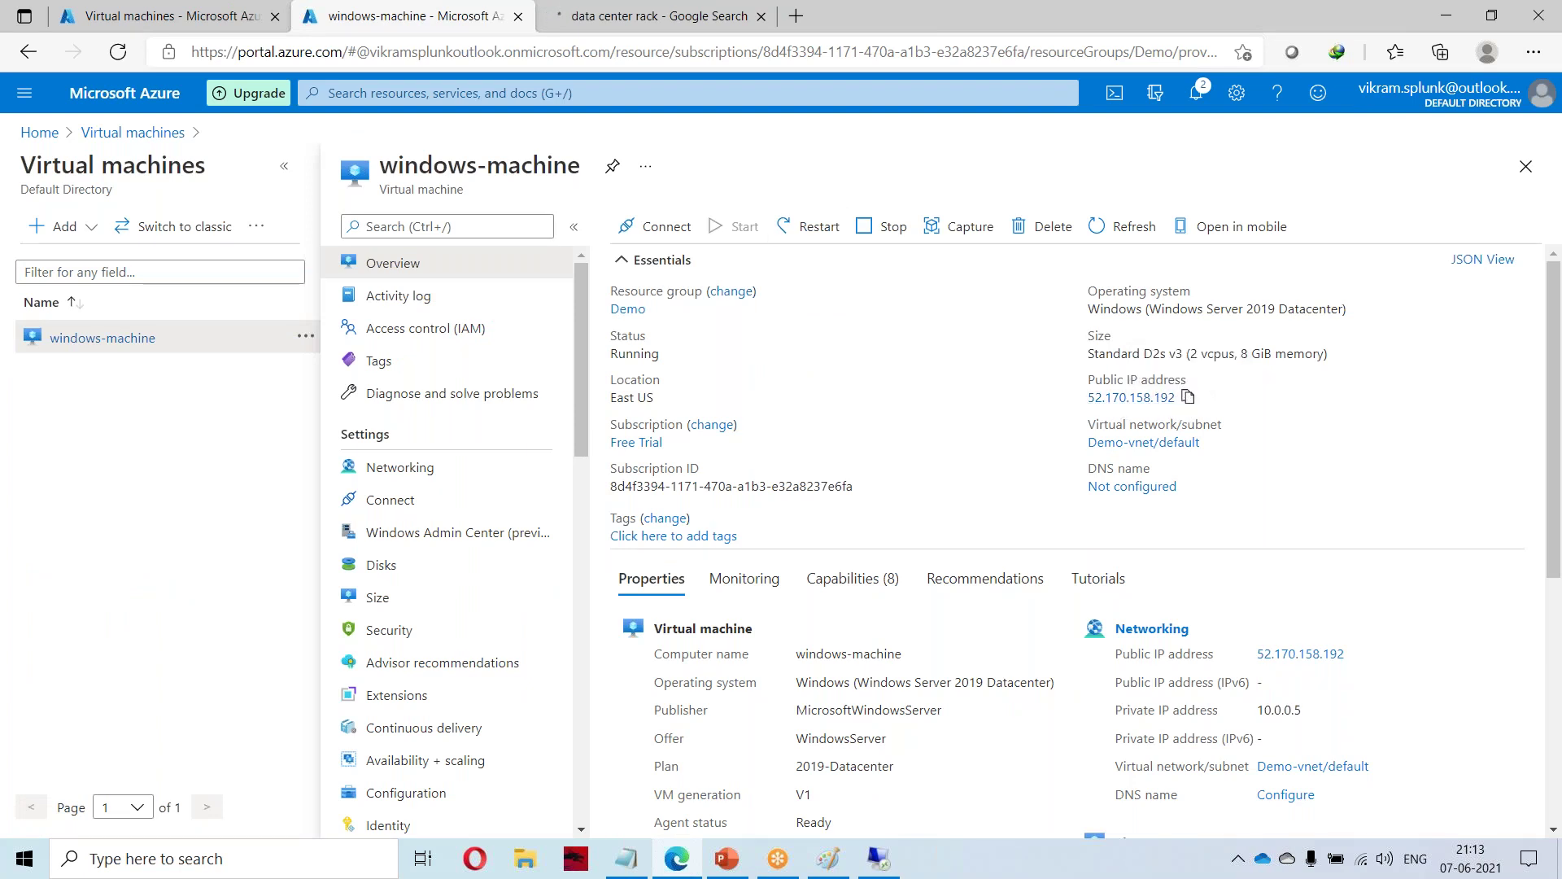
{"action": "left_click", "coordinate": [651, 16]}
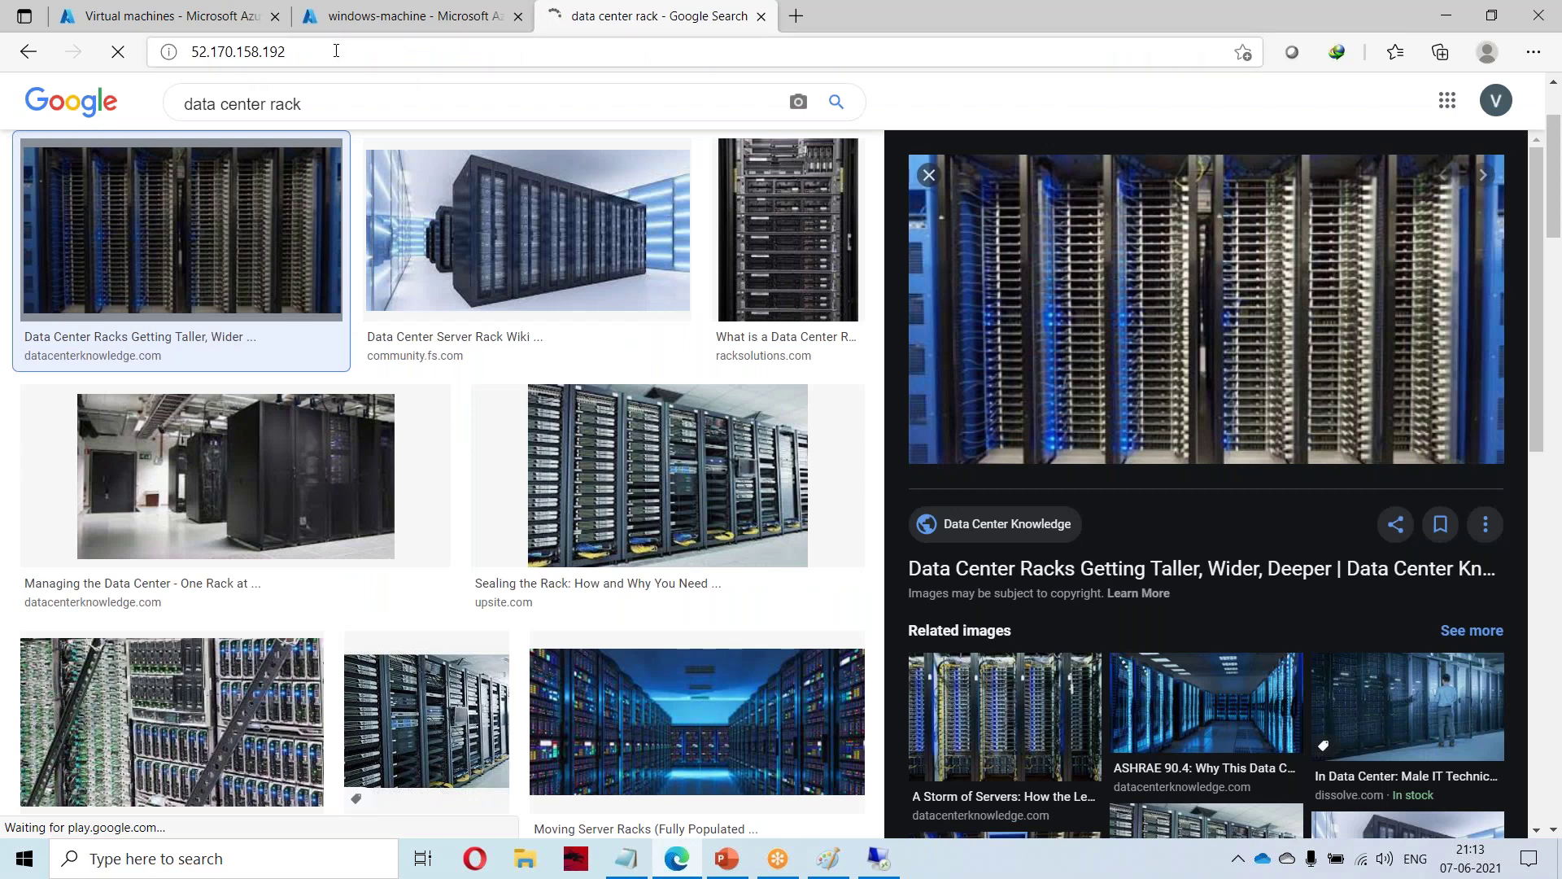
{"action": "left_click", "coordinate": [396, 11]}
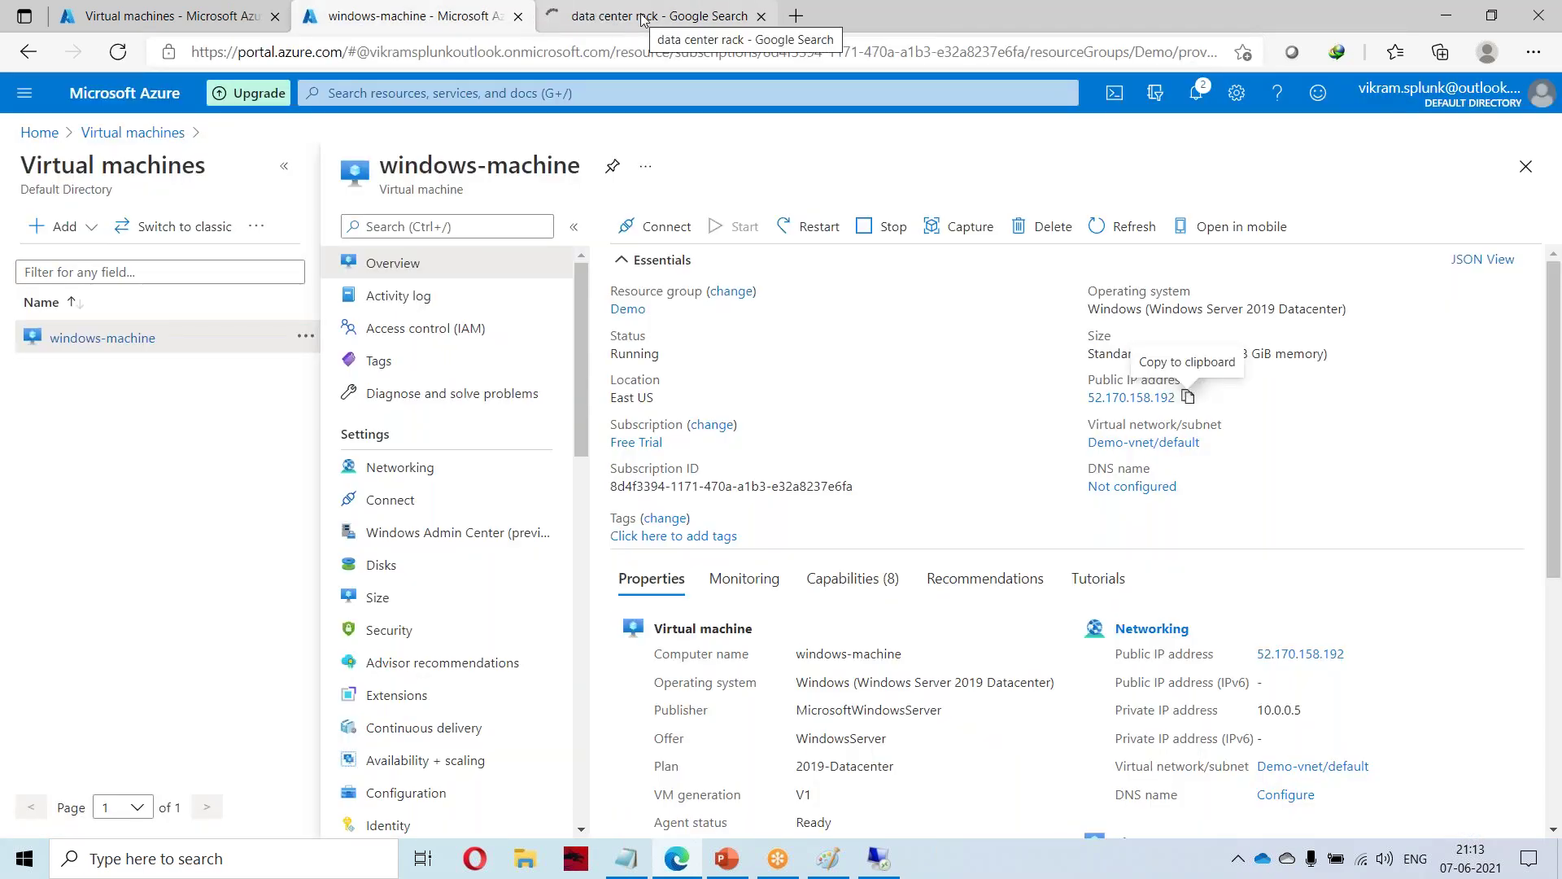
{"action": "left_click", "coordinate": [637, 14]}
{"action": "left_click", "coordinate": [427, 11]}
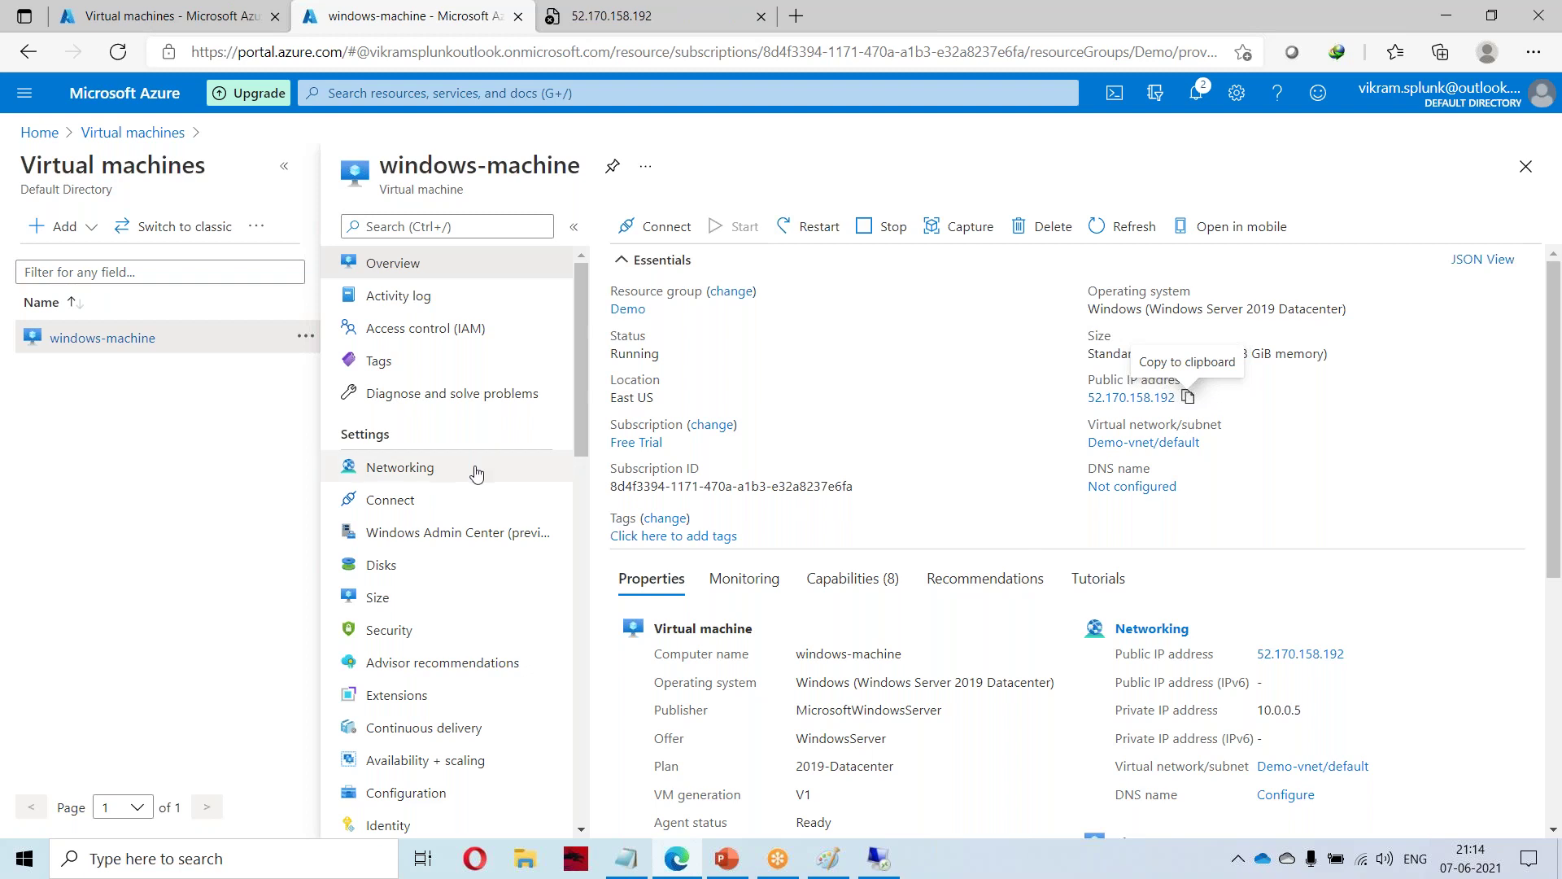
Open windows-machine's Networking page and highlight port 3389 in the RDP inbound rule.
{"action": "left_click", "coordinate": [411, 466]}
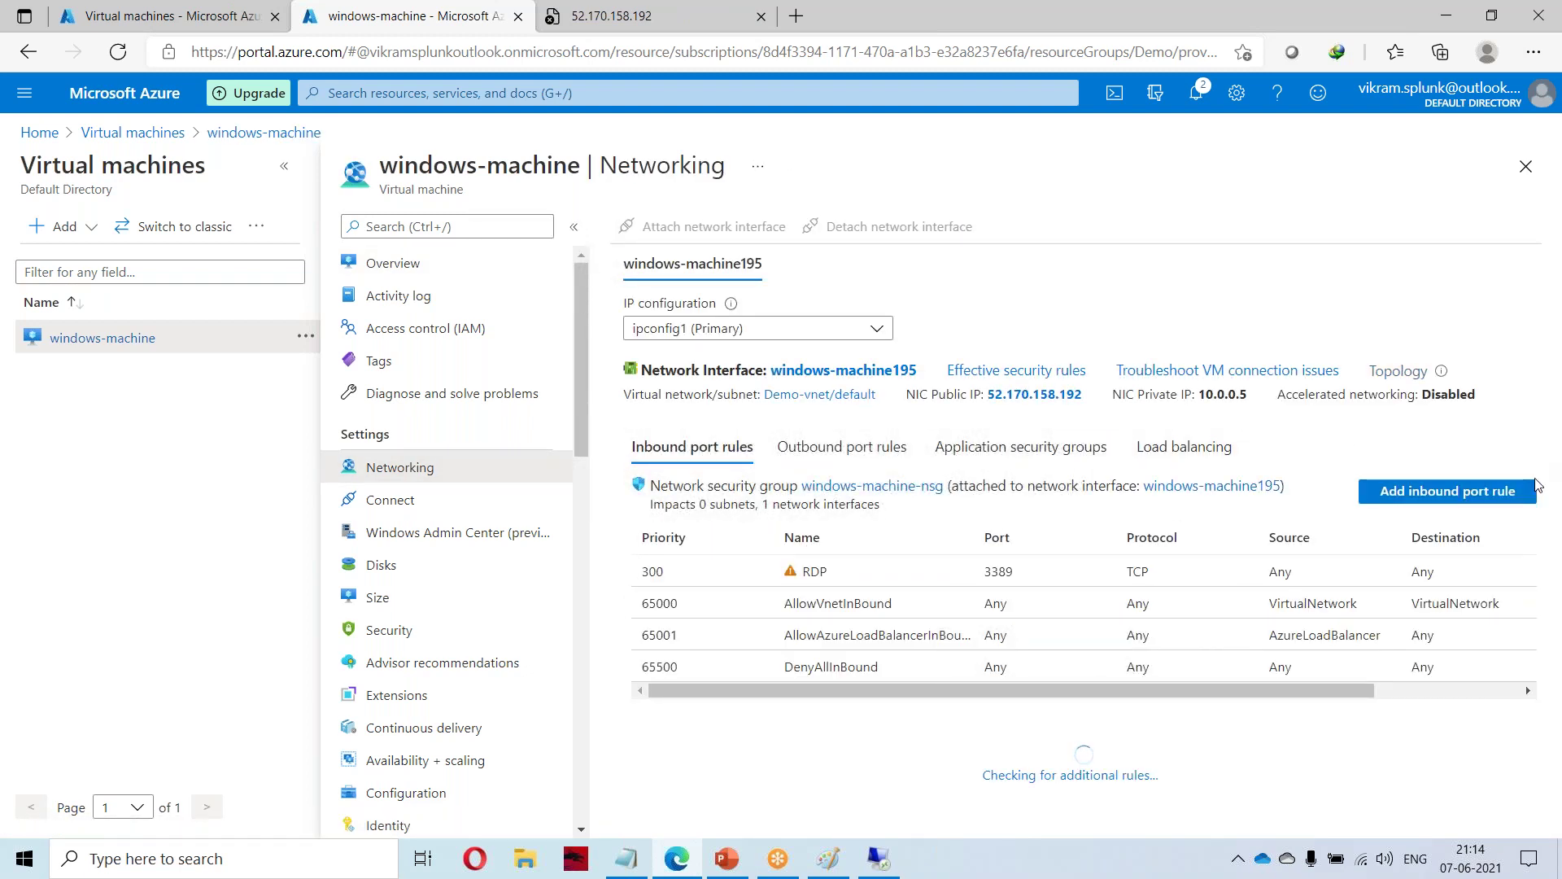
{"action": "left_click", "coordinate": [1539, 453]}
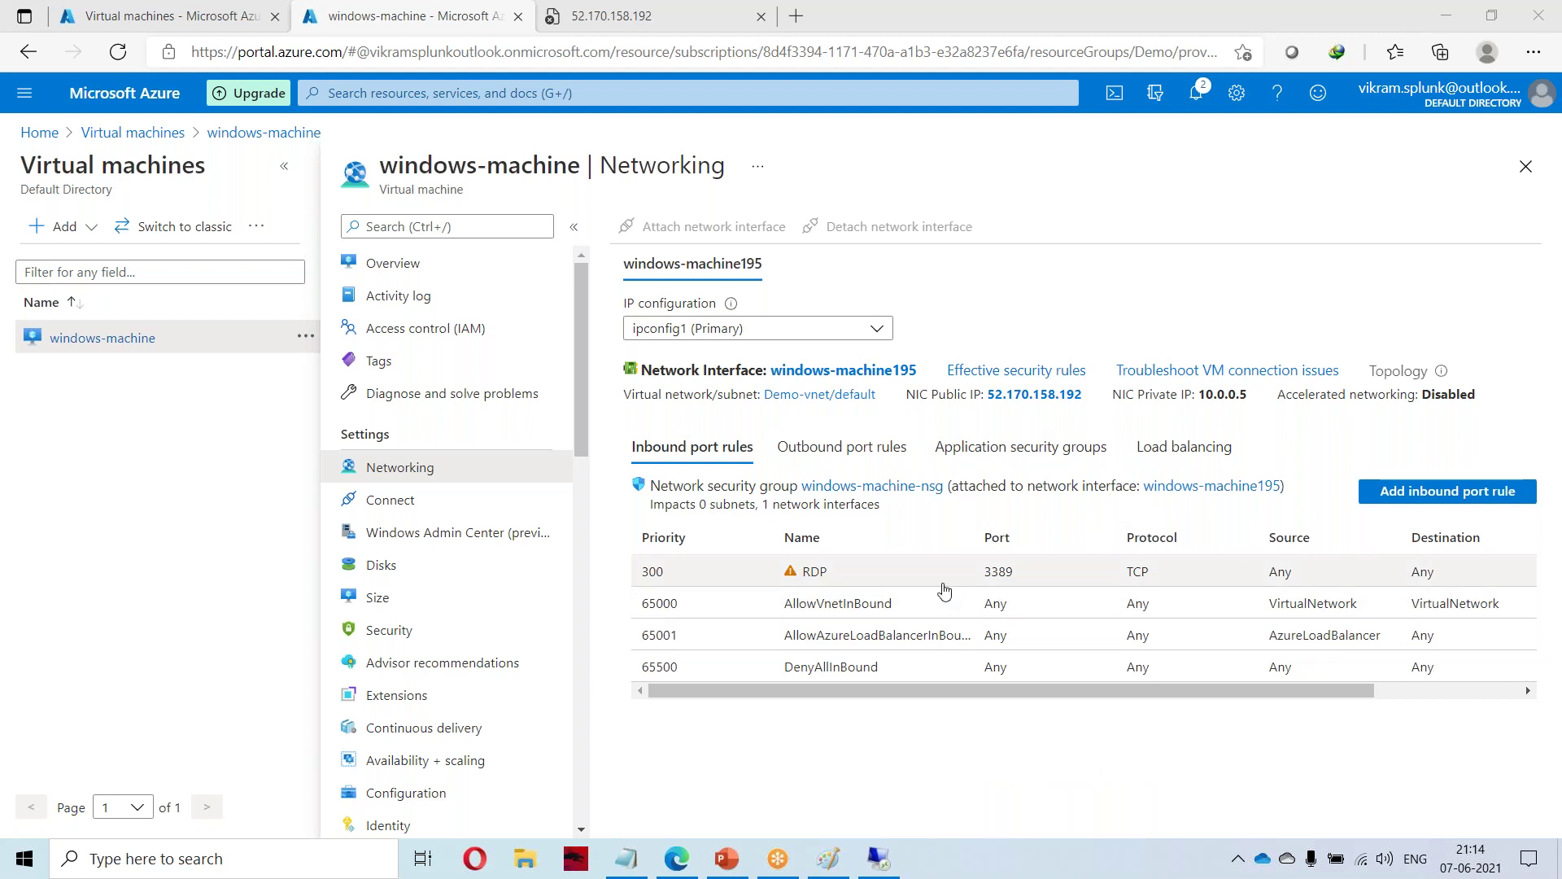
{"action": "left_click_drag", "start_coordinate": [985, 577], "coordinate": [1032, 576]}
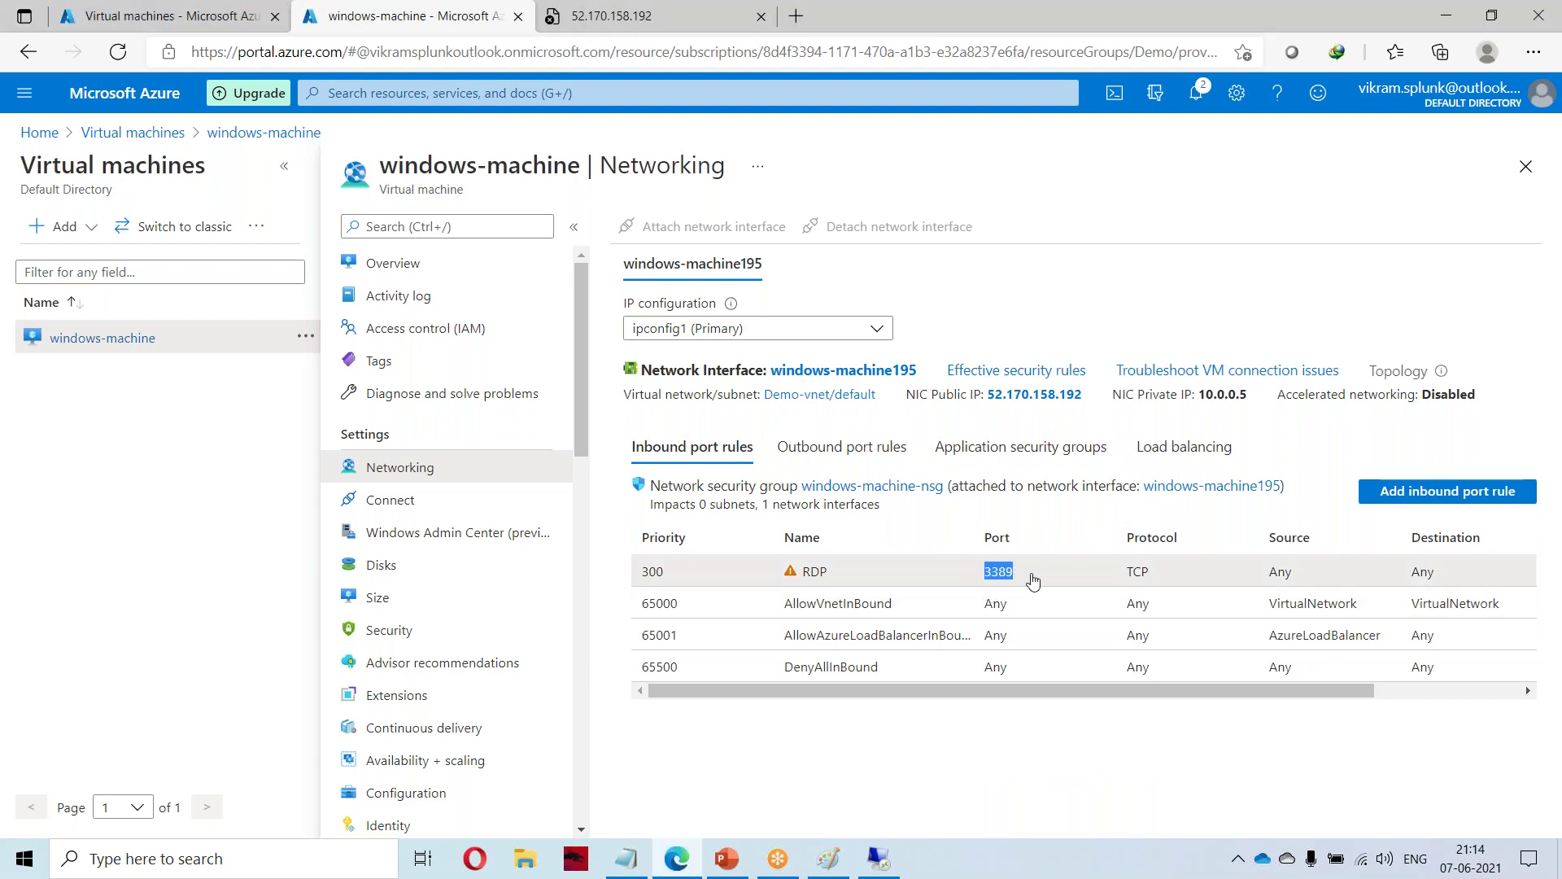
Bring up the Paint diagram of regions, availability zones, fault and update domains.
{"action": "left_click", "coordinate": [828, 858]}
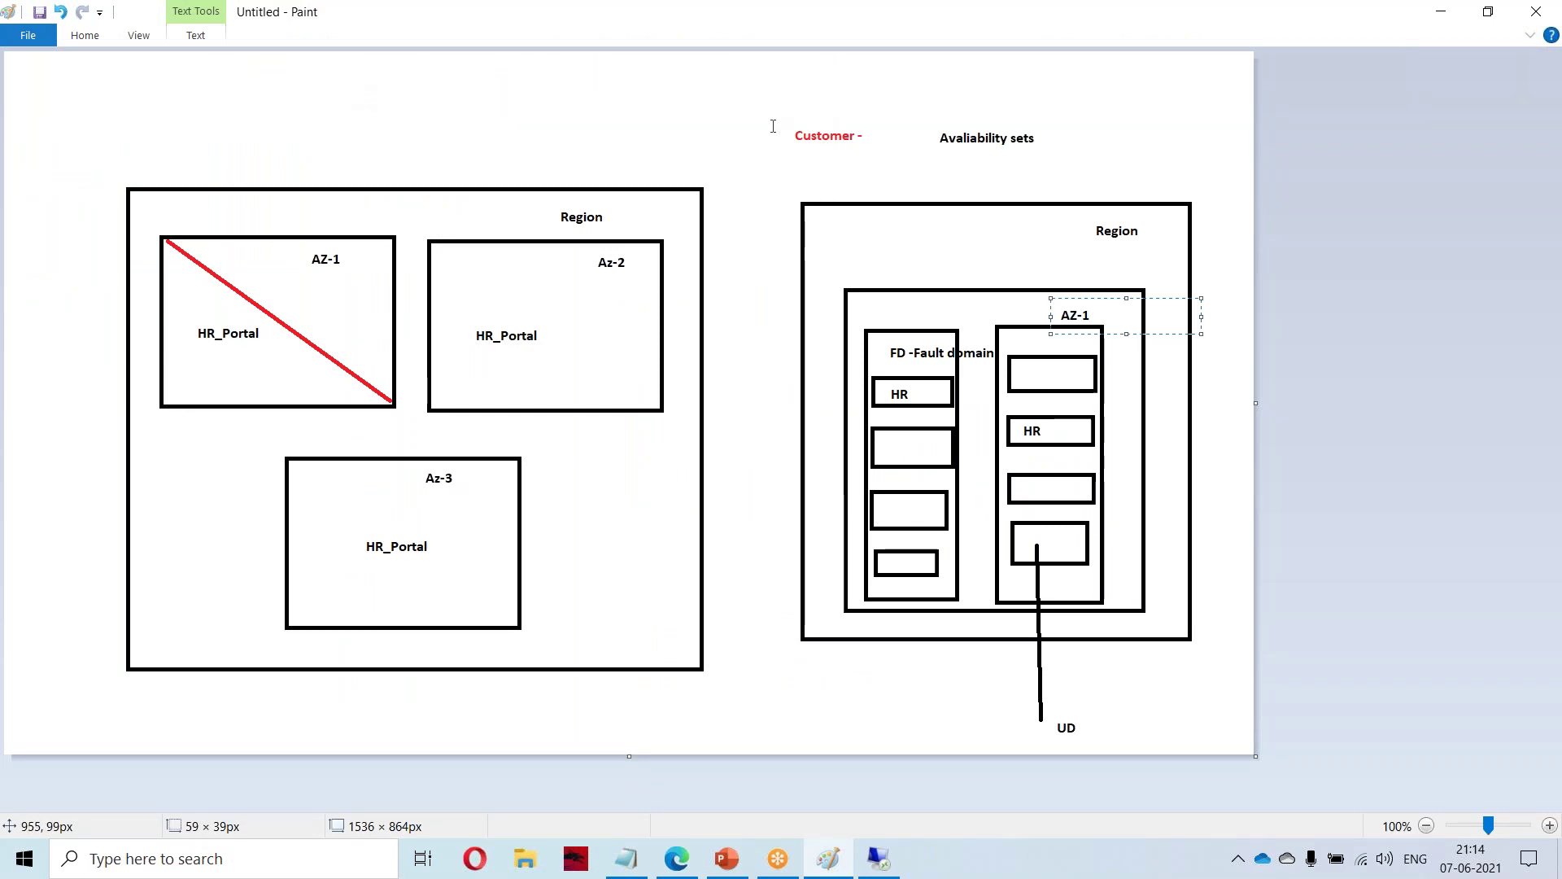
{"action": "right_click", "coordinate": [507, 14]}
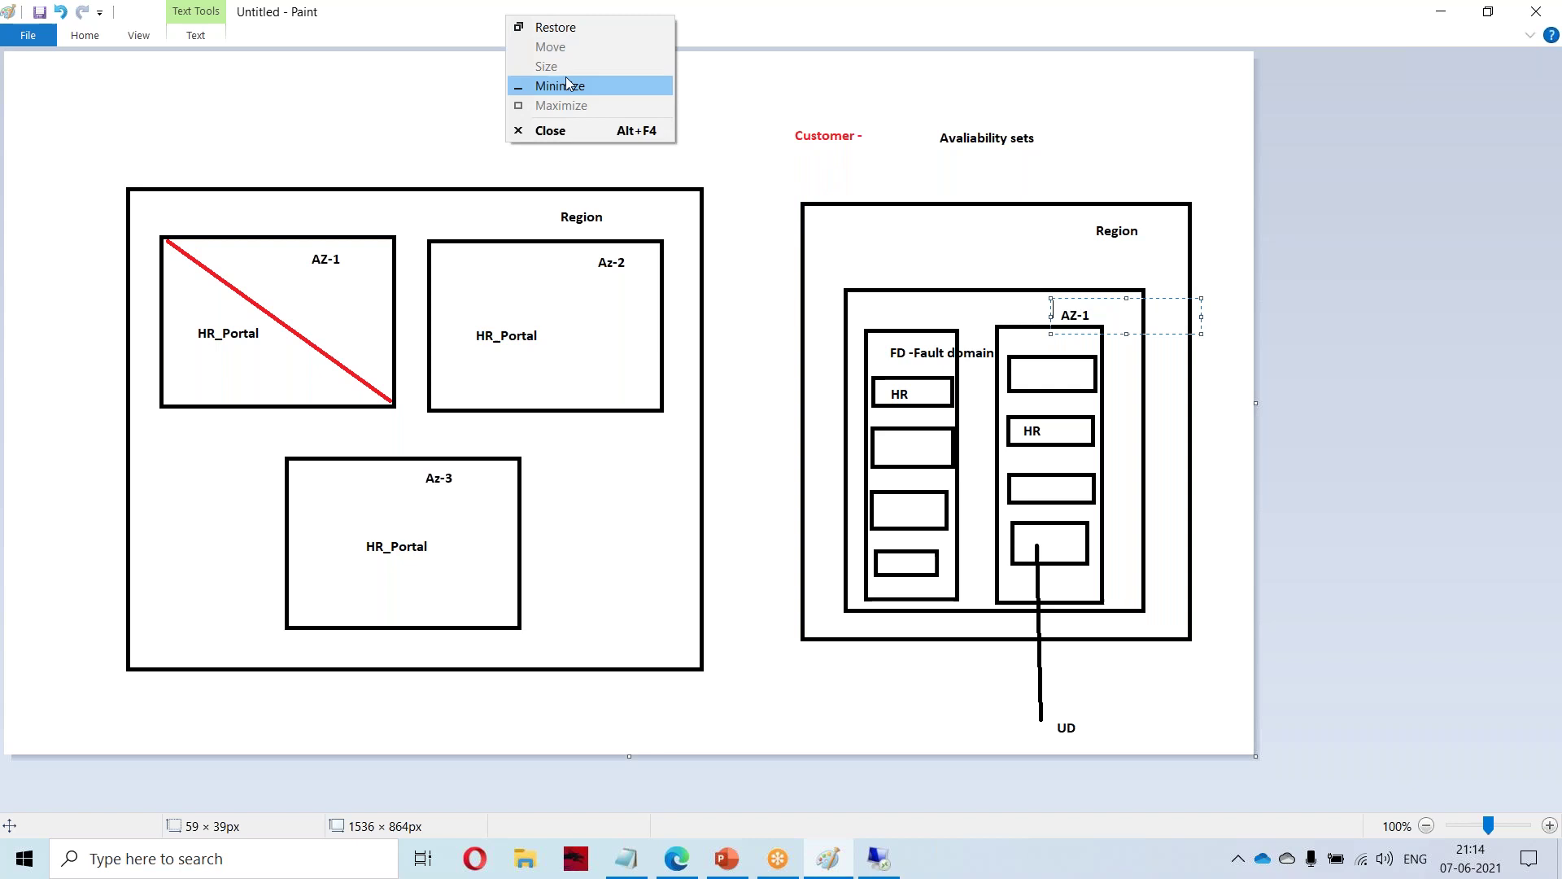
{"action": "left_click", "coordinate": [562, 85]}
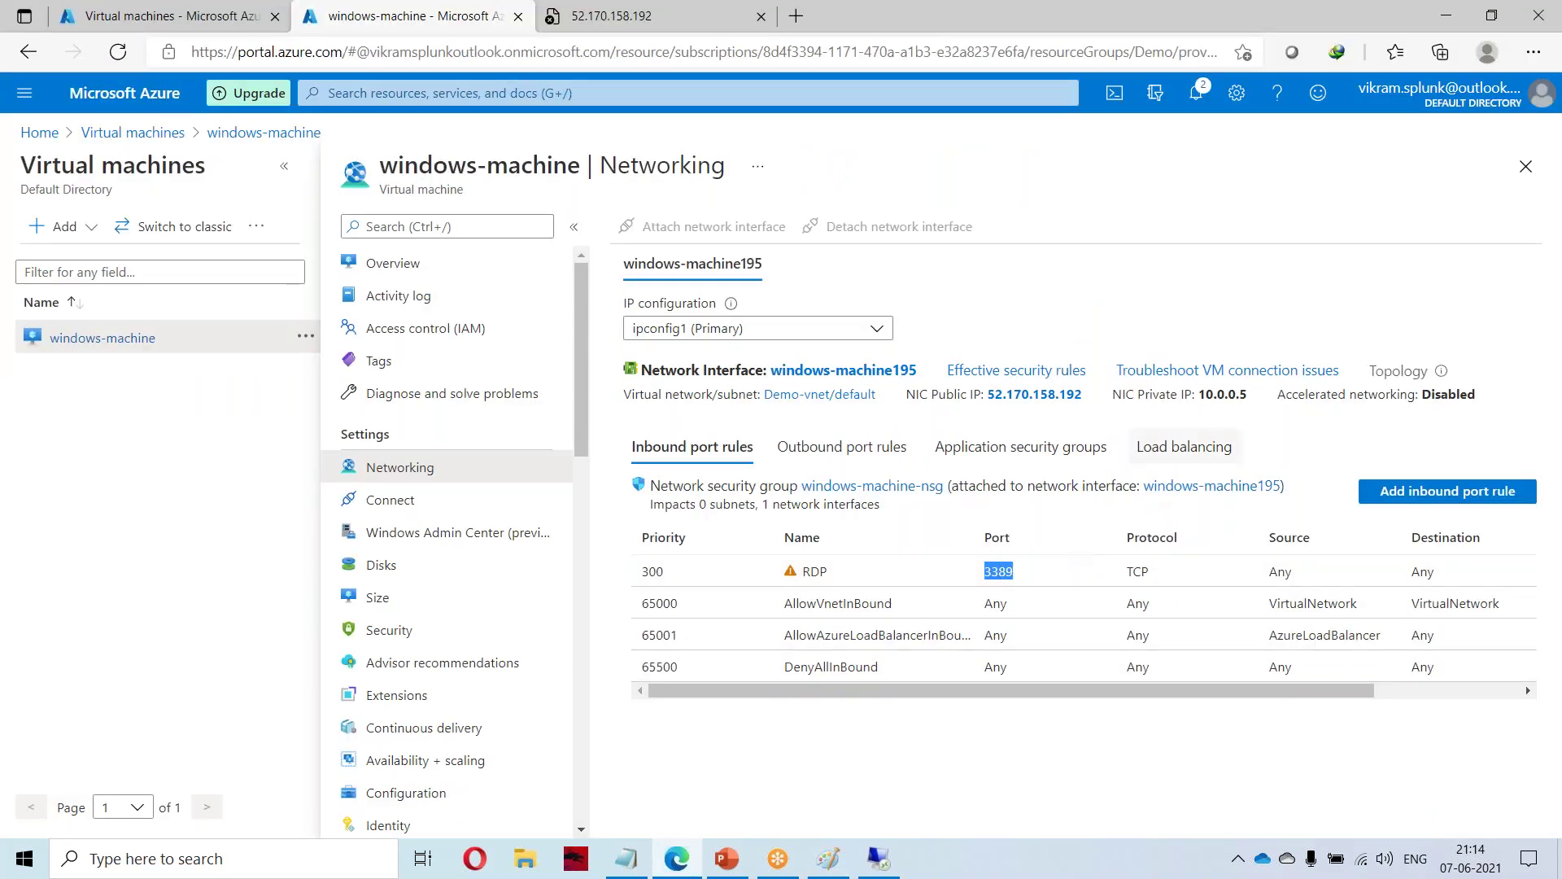
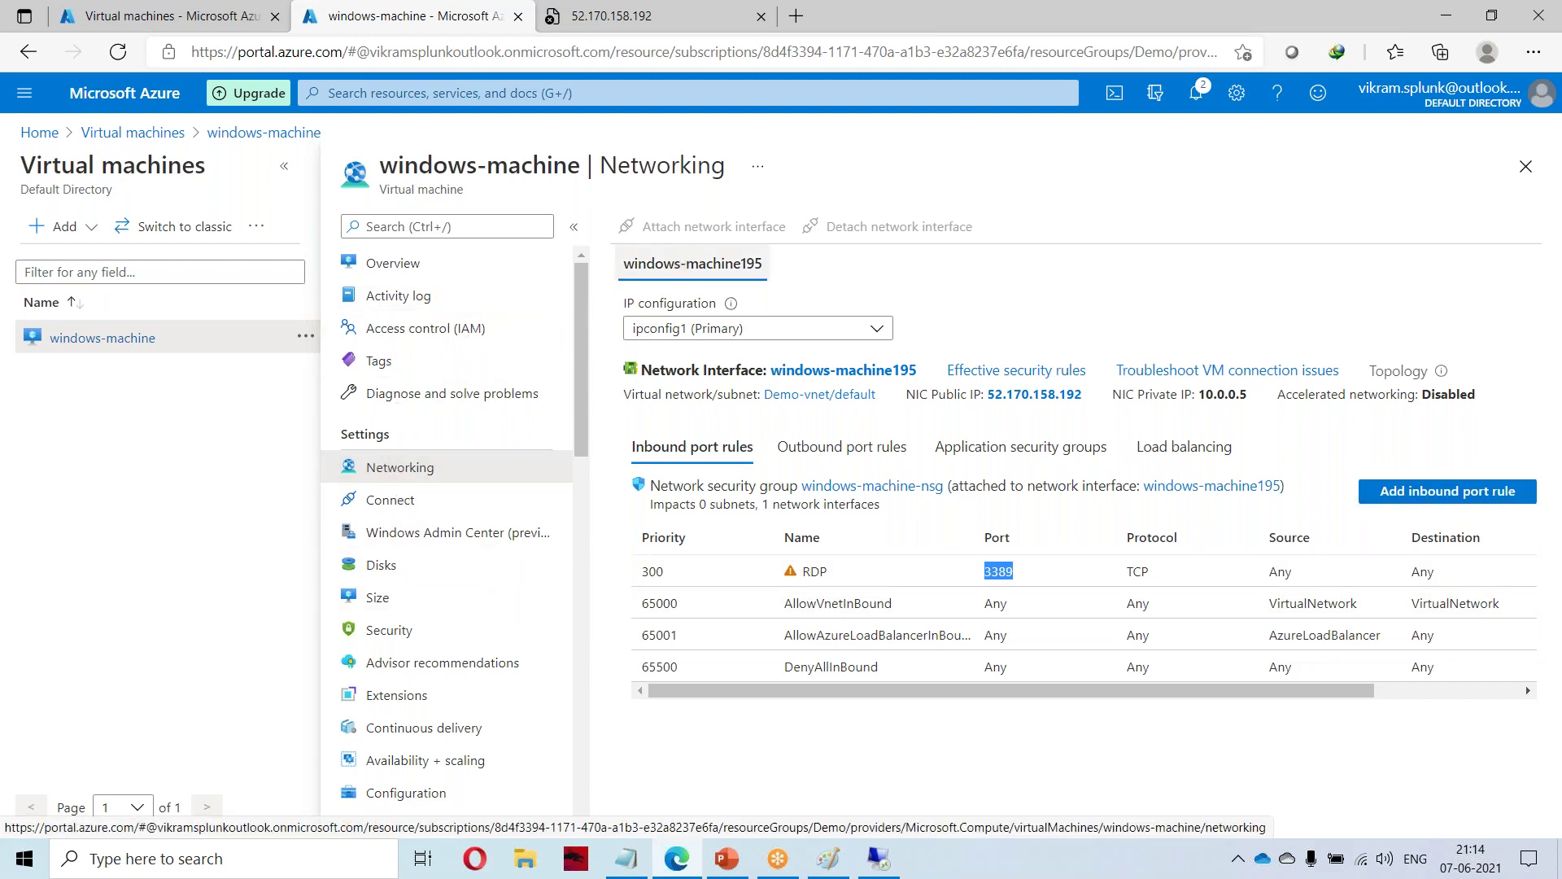
Start a new TCP inbound port rule from windows-machine's Networking page.
{"action": "key", "text": "alt+Left"}
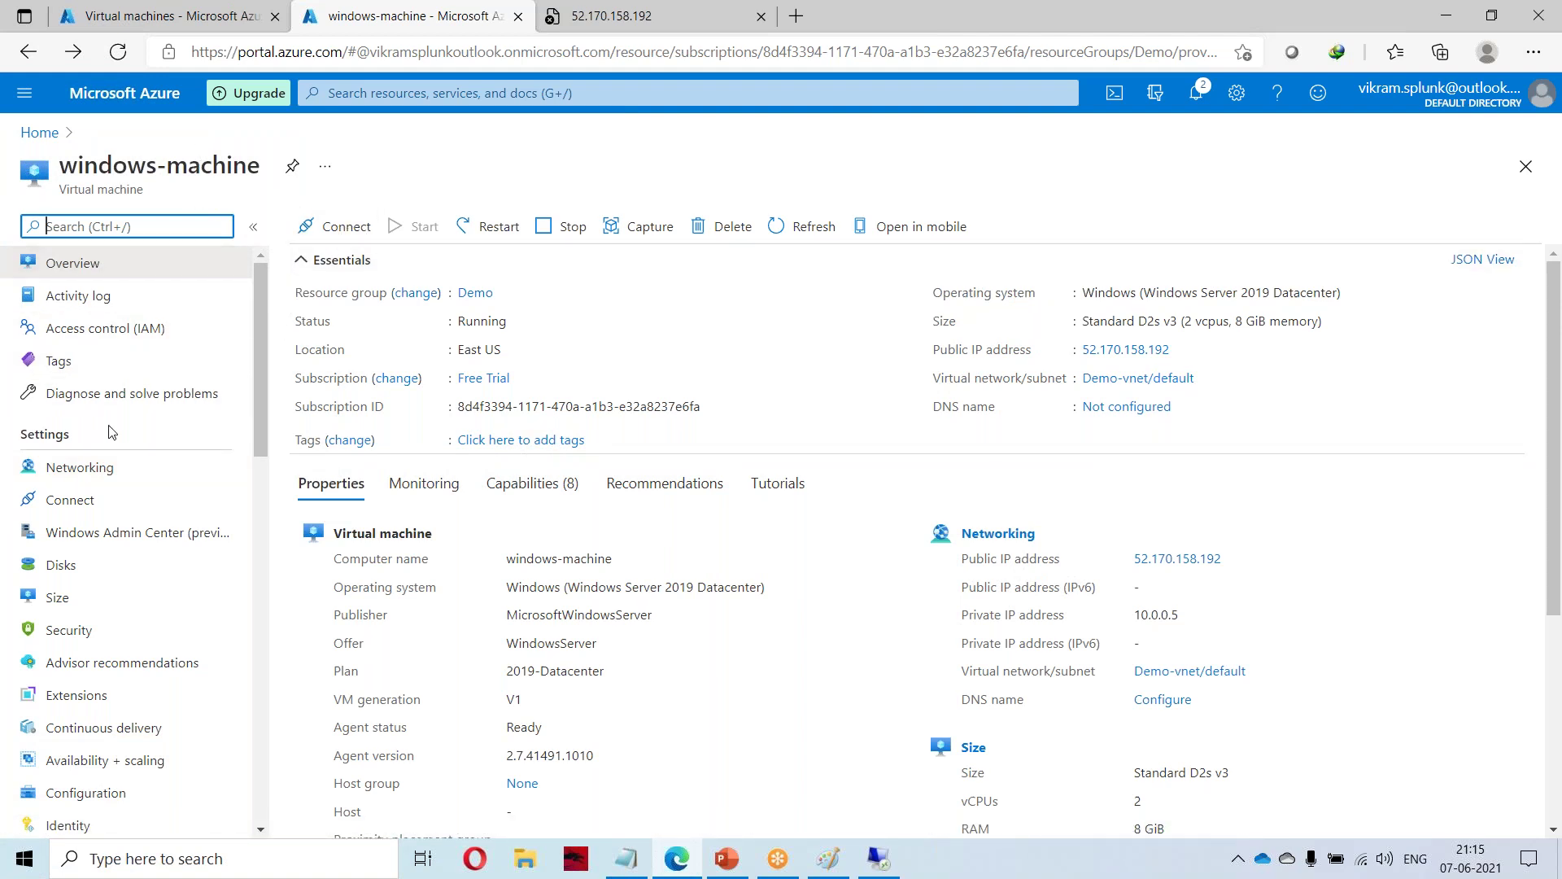
{"action": "left_click", "coordinate": [88, 470]}
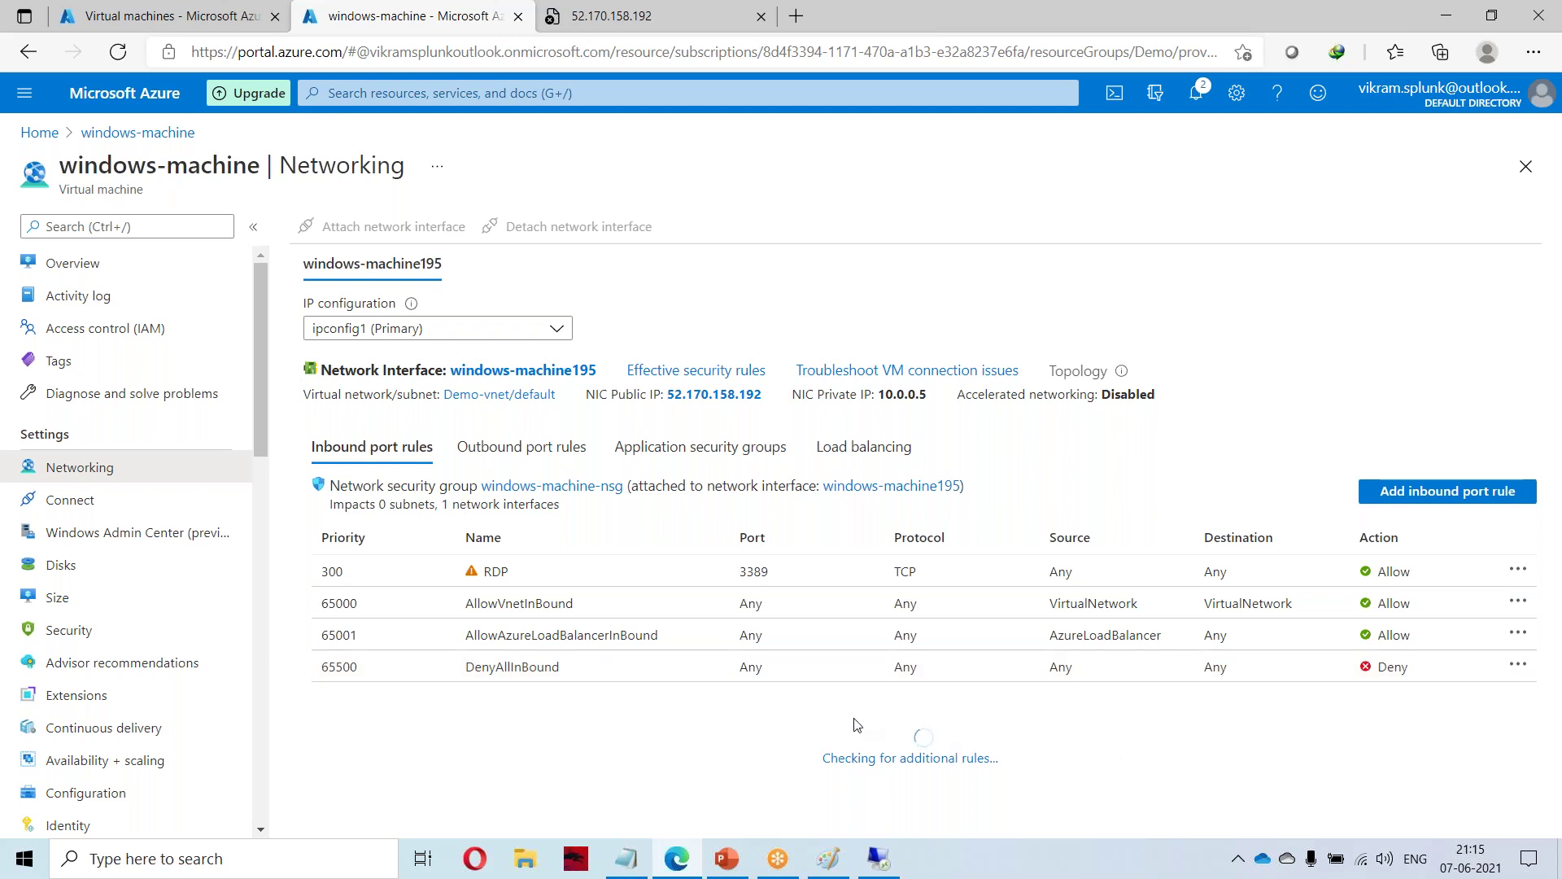
{"action": "left_click", "coordinate": [1414, 494]}
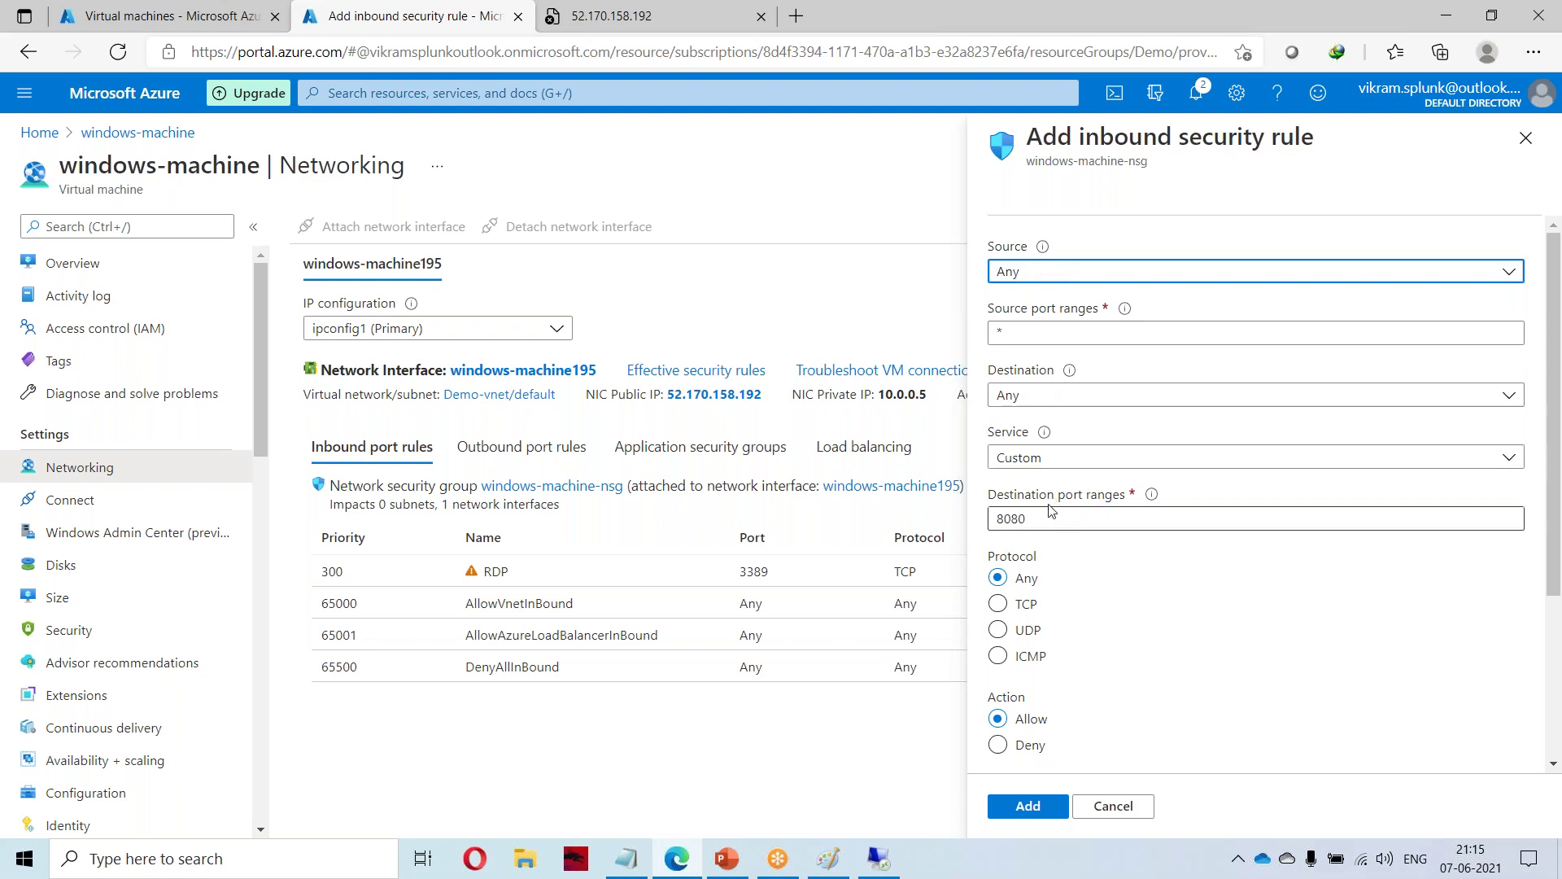
{"action": "left_click", "coordinate": [1021, 606]}
{"action": "scroll", "coordinate": [1076, 701], "scroll_direction": "down", "scroll_amount": 1}
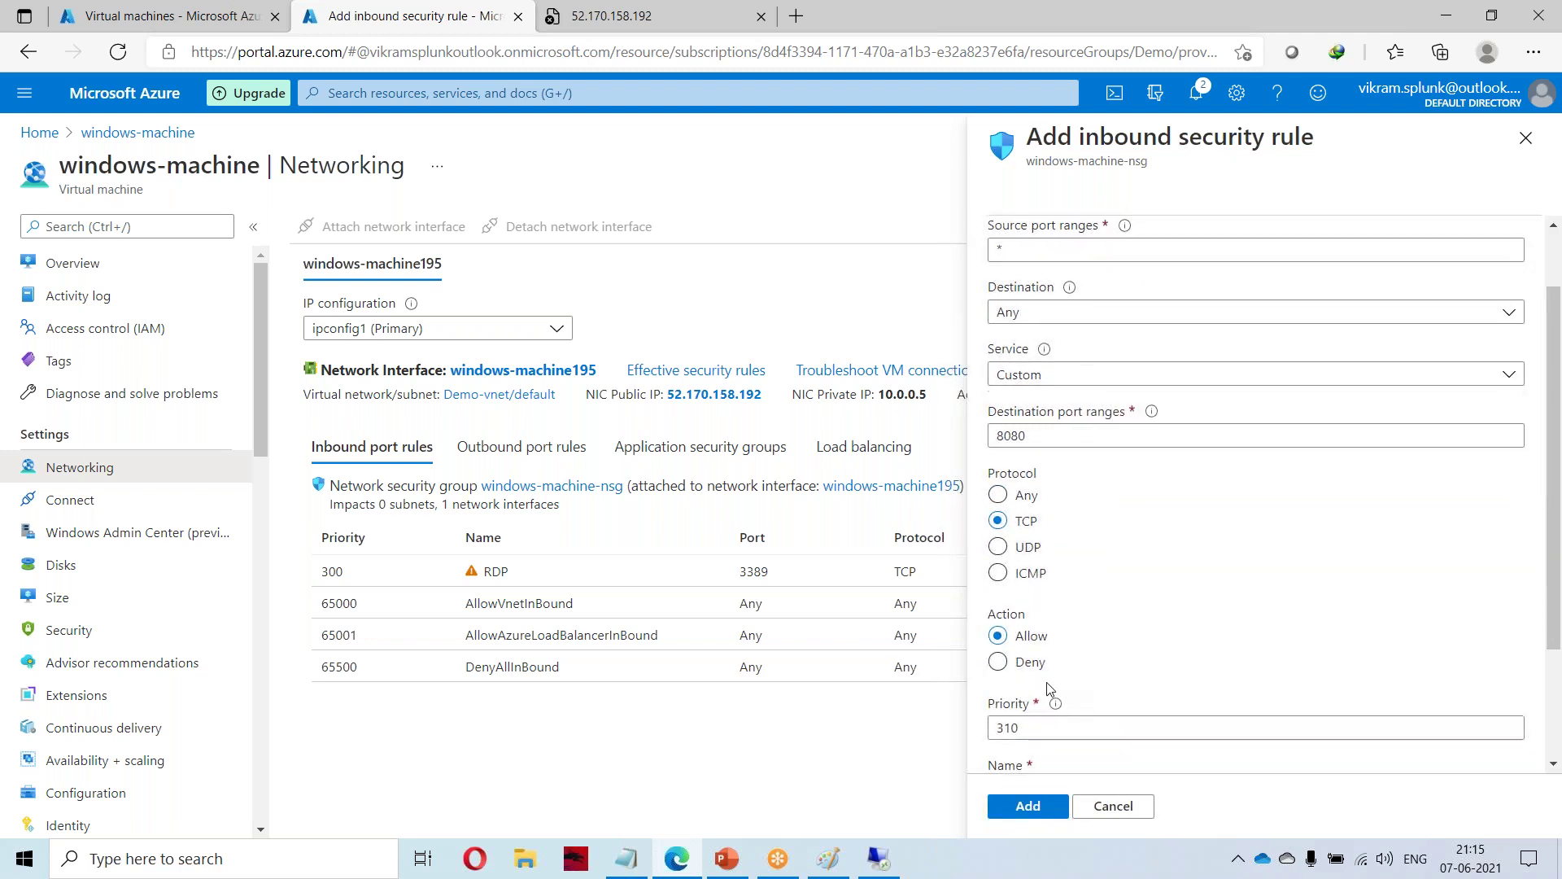
Set the destination port range to 80 and trim the rule name to Port_80.
{"action": "left_click_drag", "start_coordinate": [1058, 436], "coordinate": [966, 431]}
{"action": "type", "text": "80"}
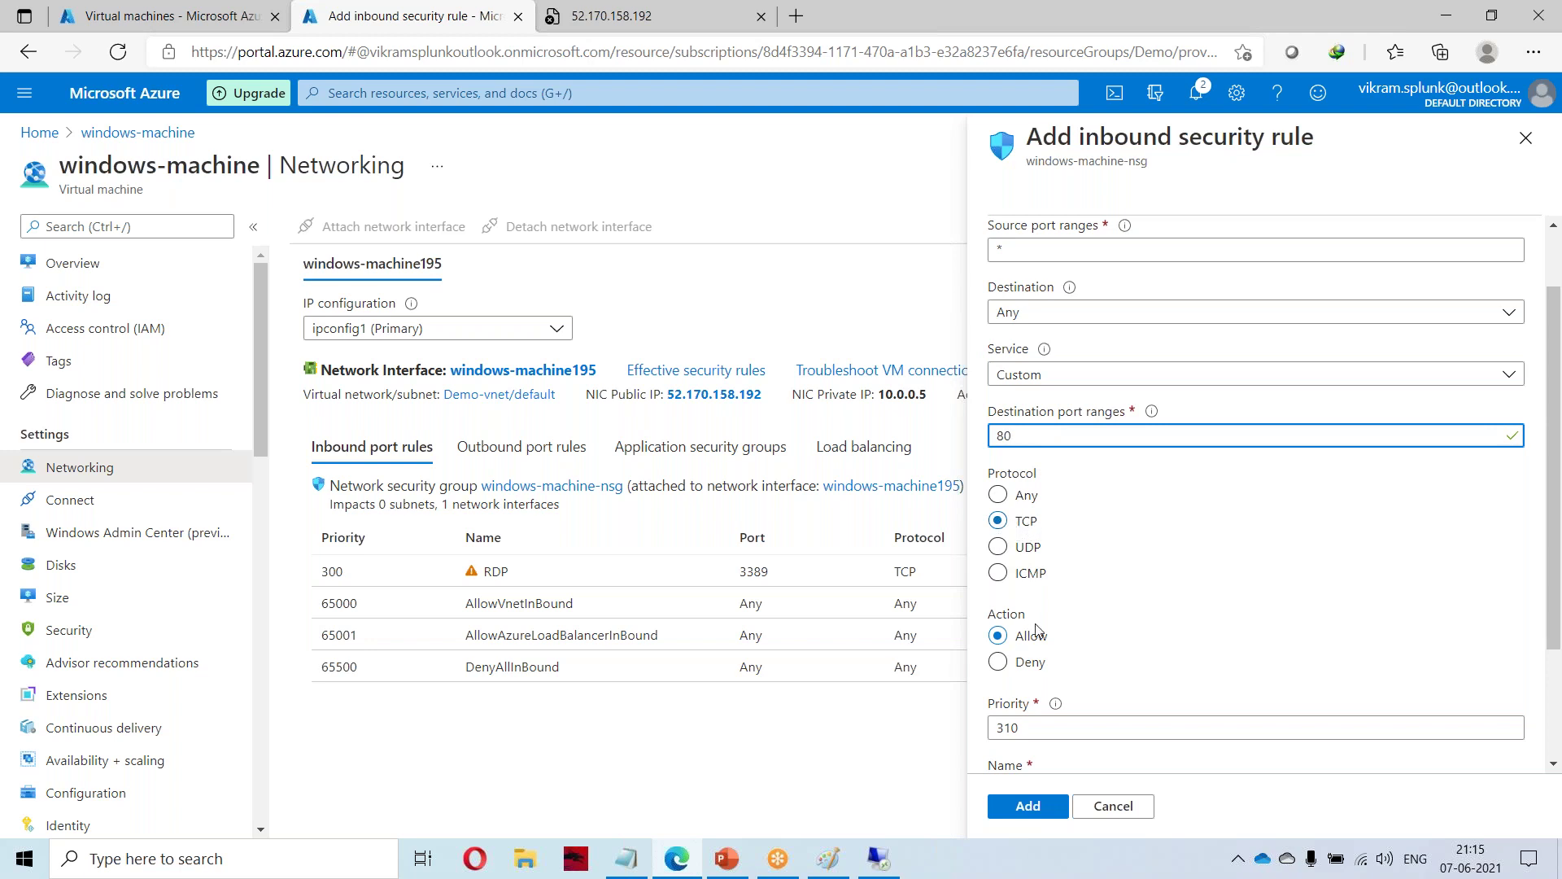
{"action": "scroll", "coordinate": [1016, 647], "scroll_direction": "down", "scroll_amount": 2}
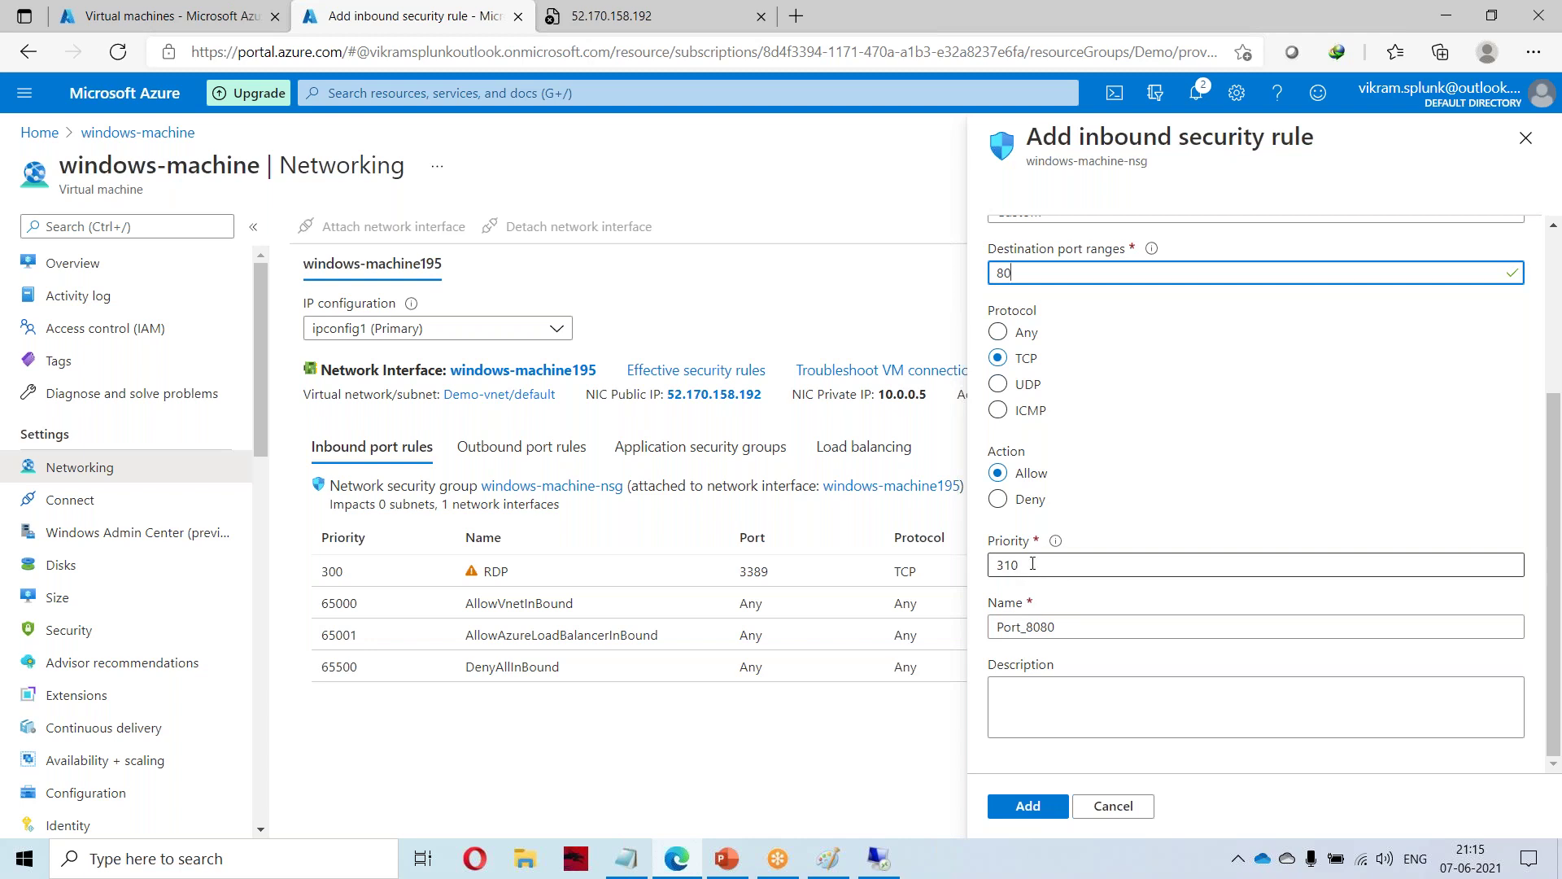
{"action": "left_click_drag", "start_coordinate": [1040, 626], "coordinate": [1048, 627]}
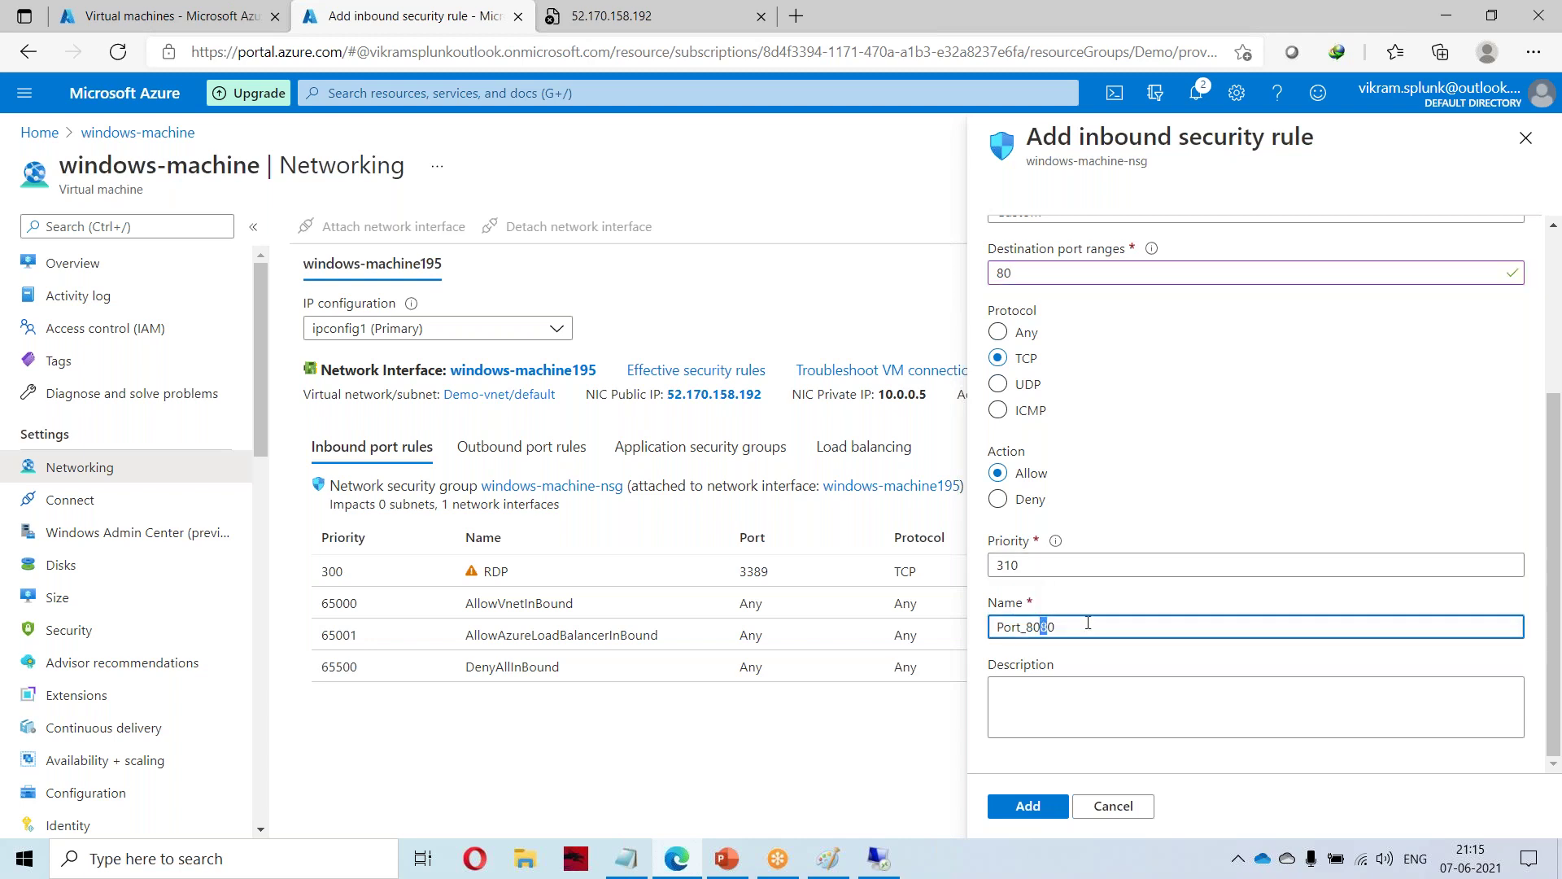
{"action": "key", "text": "BackSpace"}
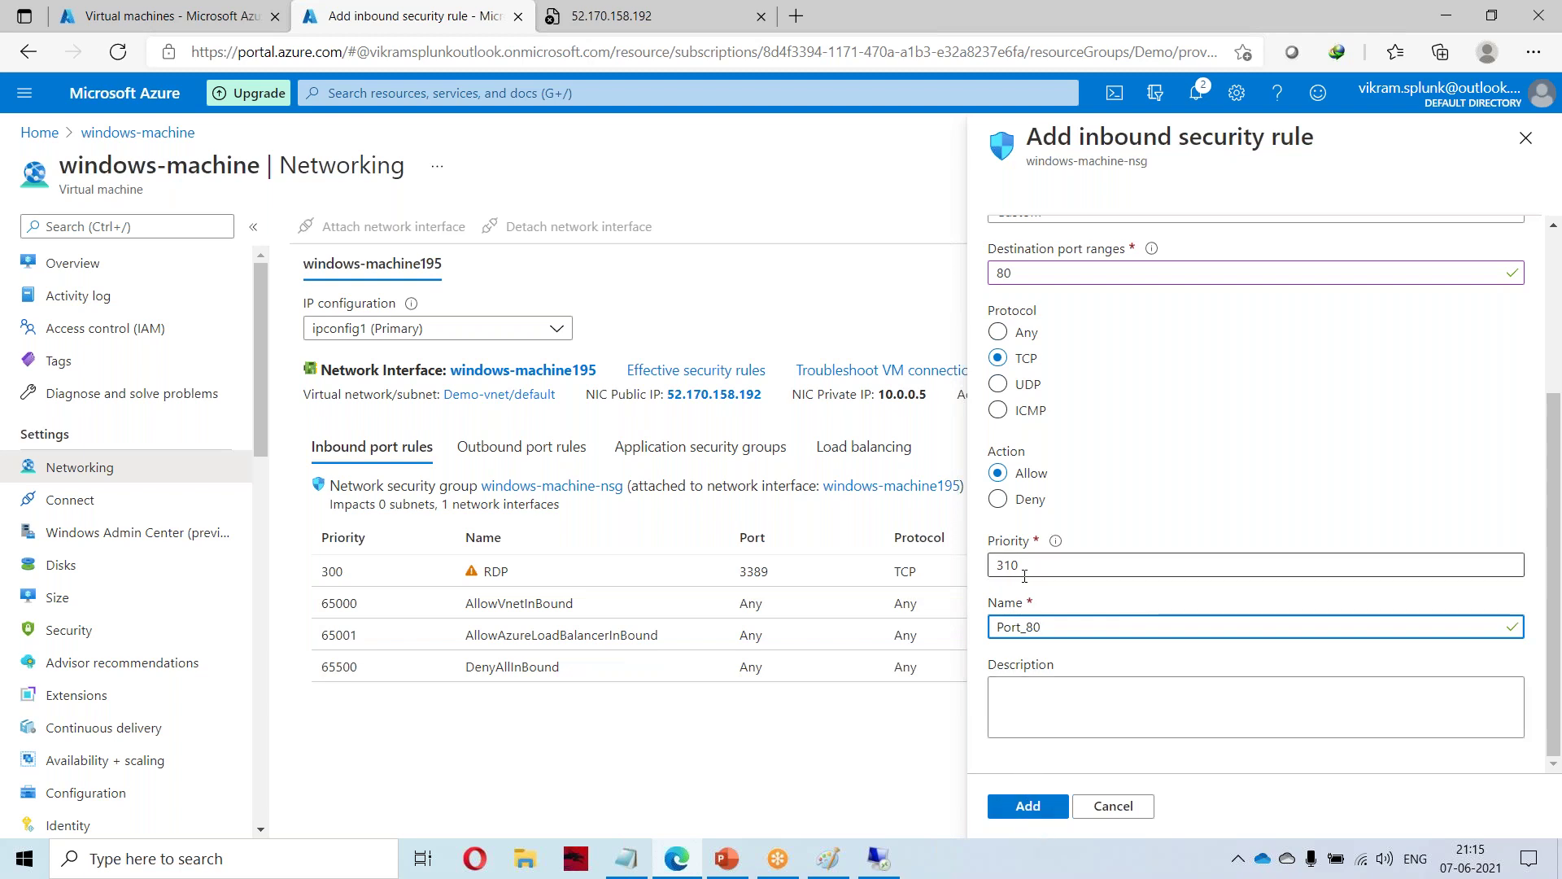
Keep priority 310 and add the Port_80 inbound rule.
{"action": "left_click_drag", "start_coordinate": [1063, 564], "coordinate": [990, 567]}
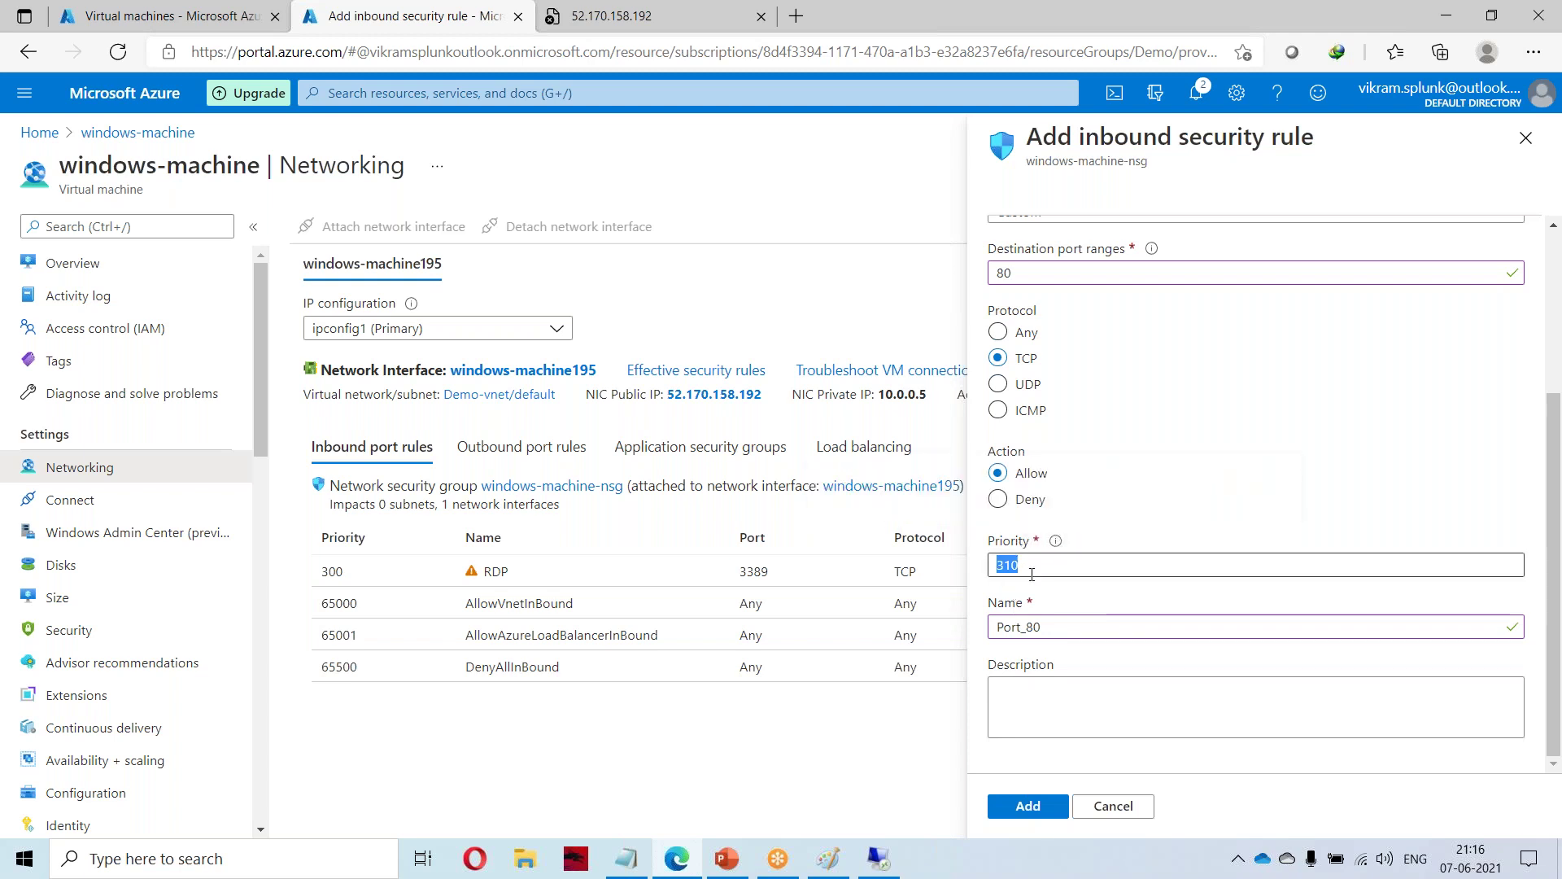
{"action": "left_click_drag", "start_coordinate": [1072, 565], "coordinate": [1002, 563]}
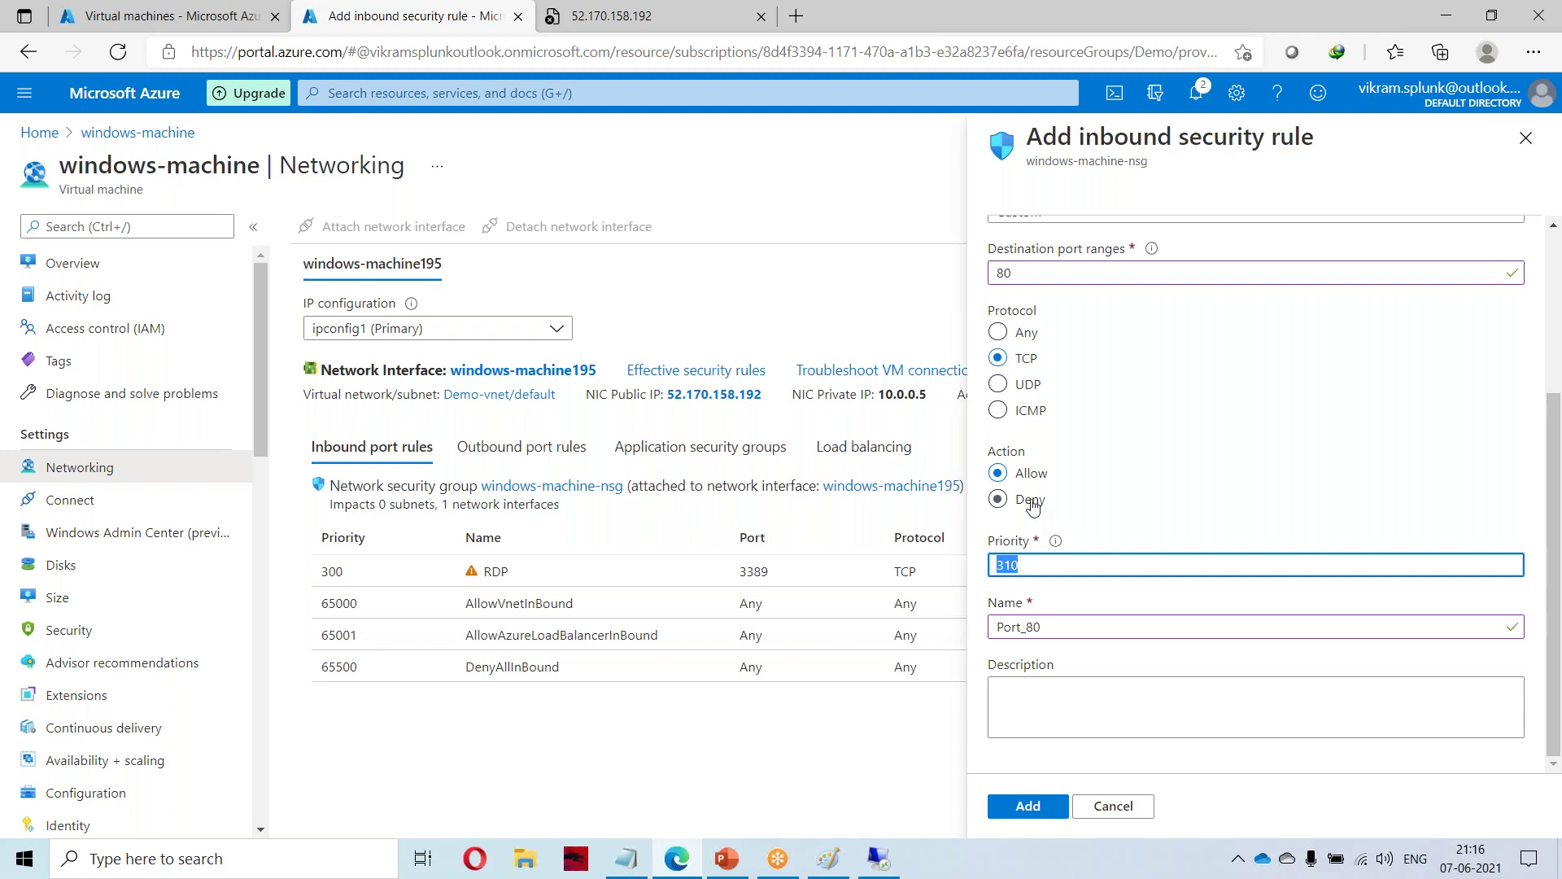
{"action": "scroll", "coordinate": [1029, 496], "scroll_direction": "up", "scroll_amount": 2}
{"action": "scroll", "coordinate": [1035, 497], "scroll_direction": "down", "scroll_amount": 1}
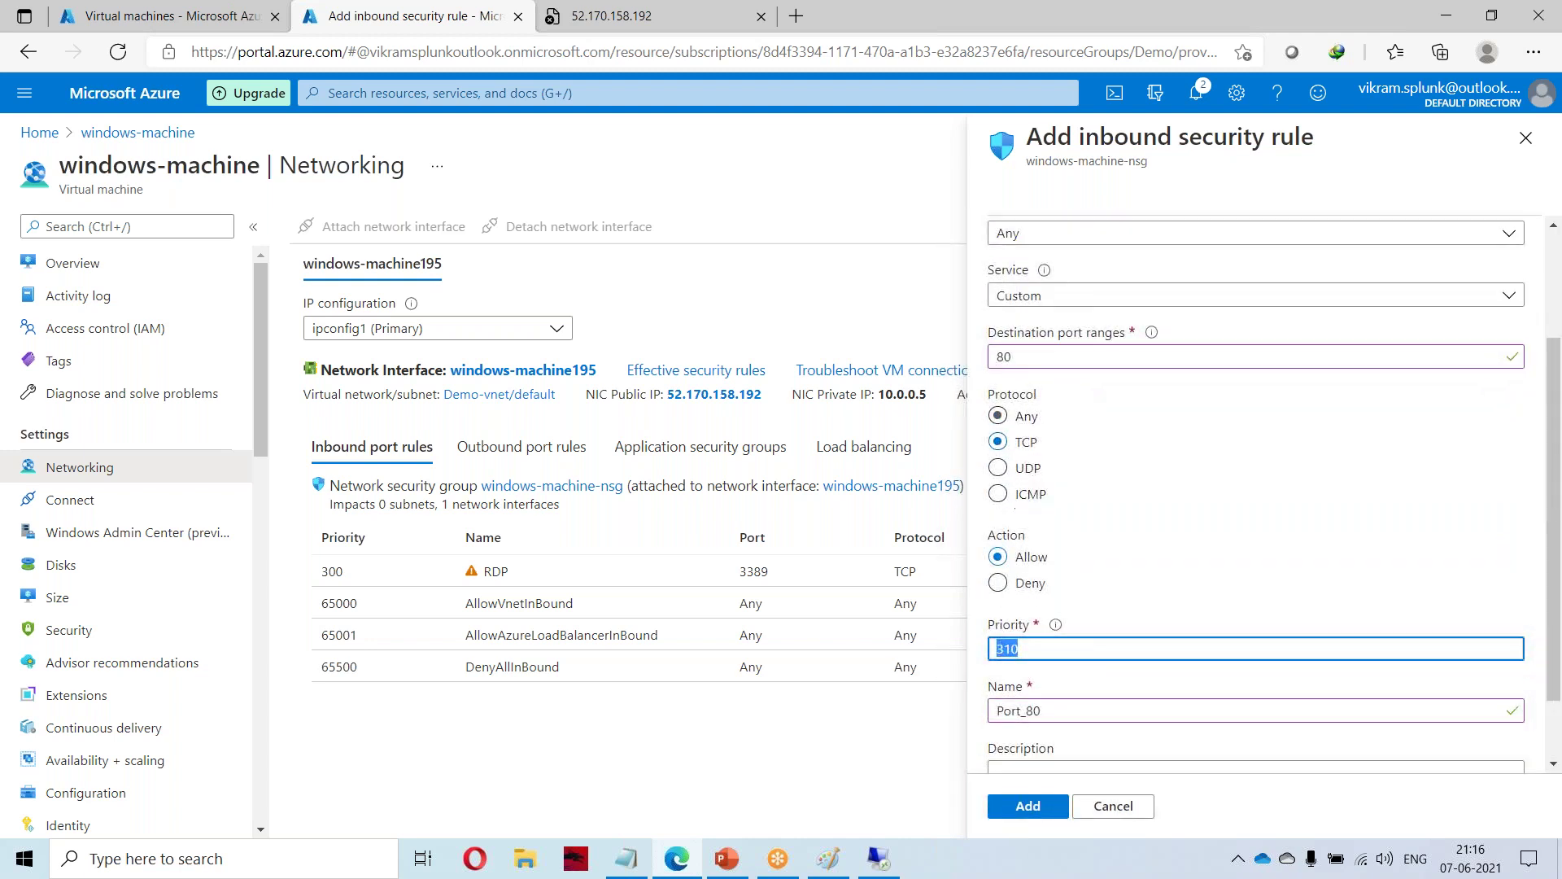
{"action": "left_click", "coordinate": [1009, 648]}
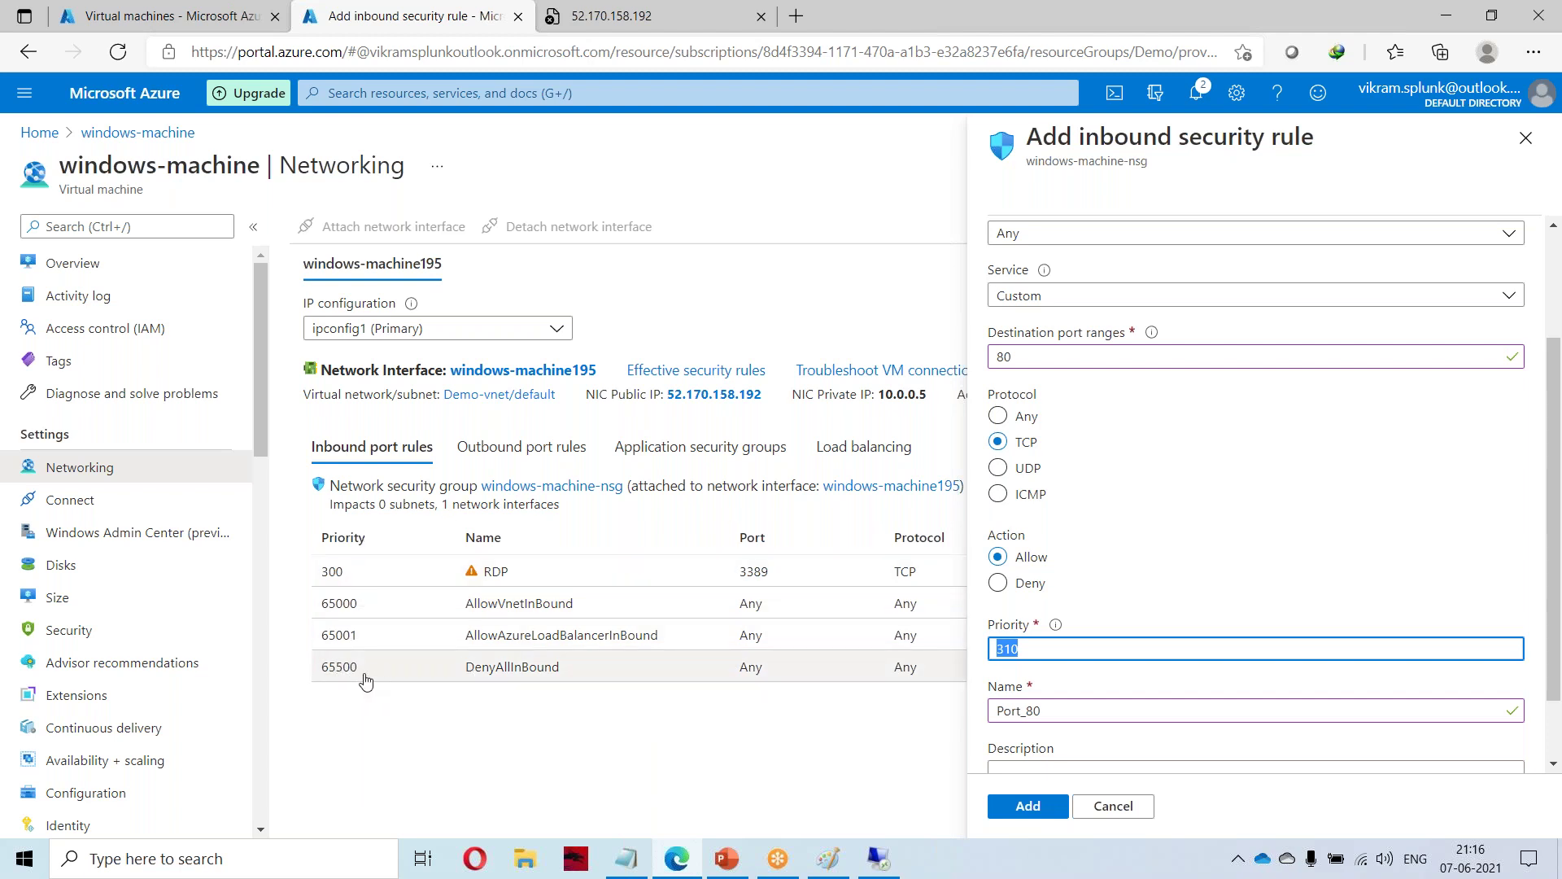
{"action": "left_click", "coordinate": [1056, 653]}
{"action": "left_click_drag", "start_coordinate": [1058, 650], "coordinate": [988, 651]}
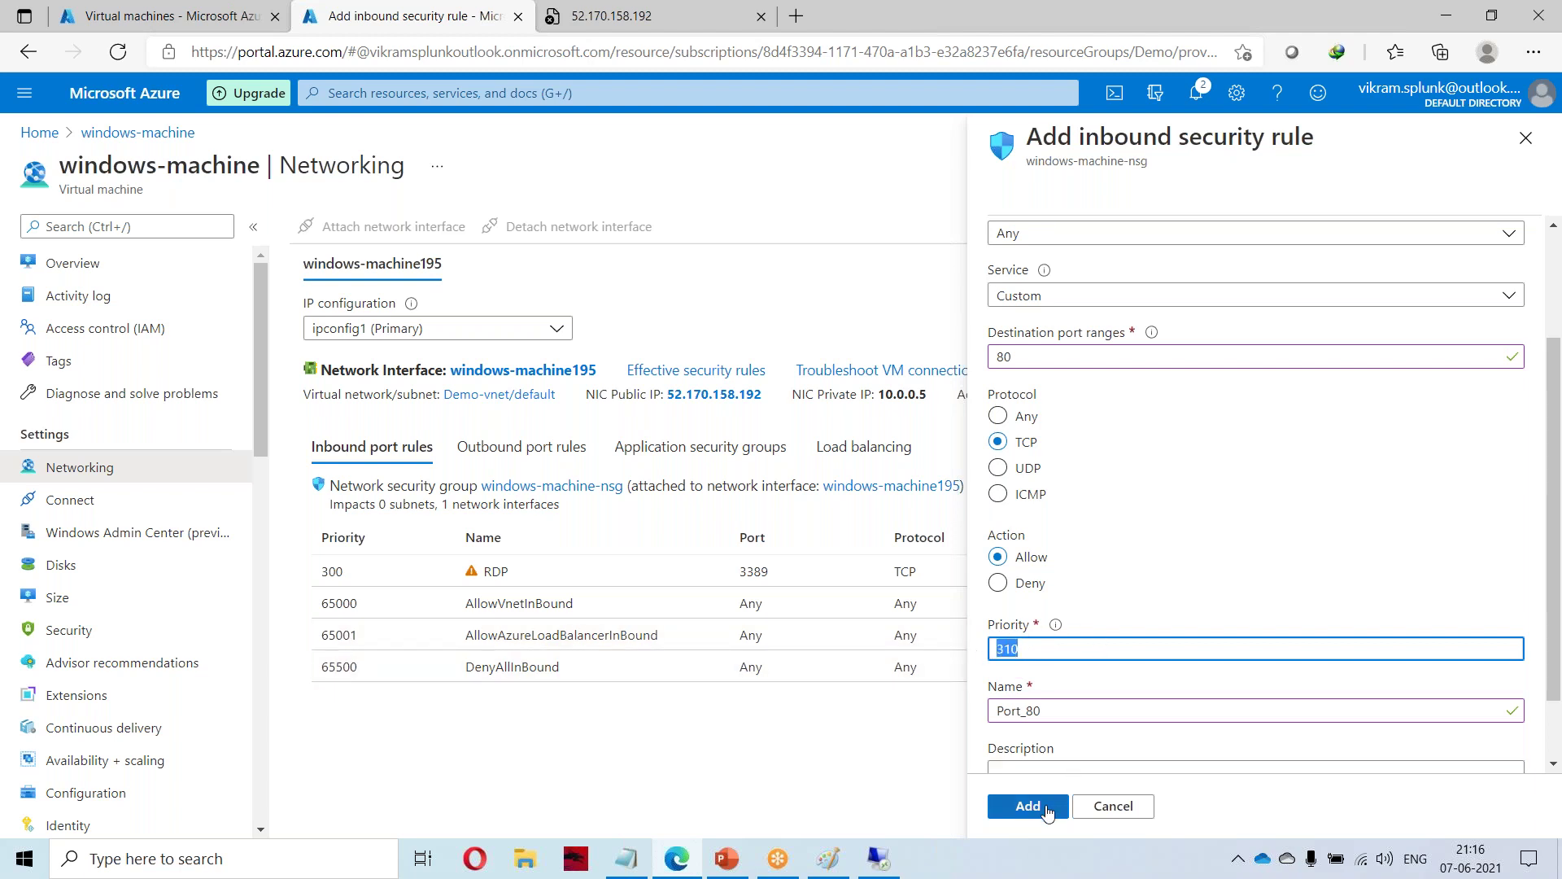
{"action": "scroll", "coordinate": [1064, 733], "scroll_direction": "down", "scroll_amount": 1}
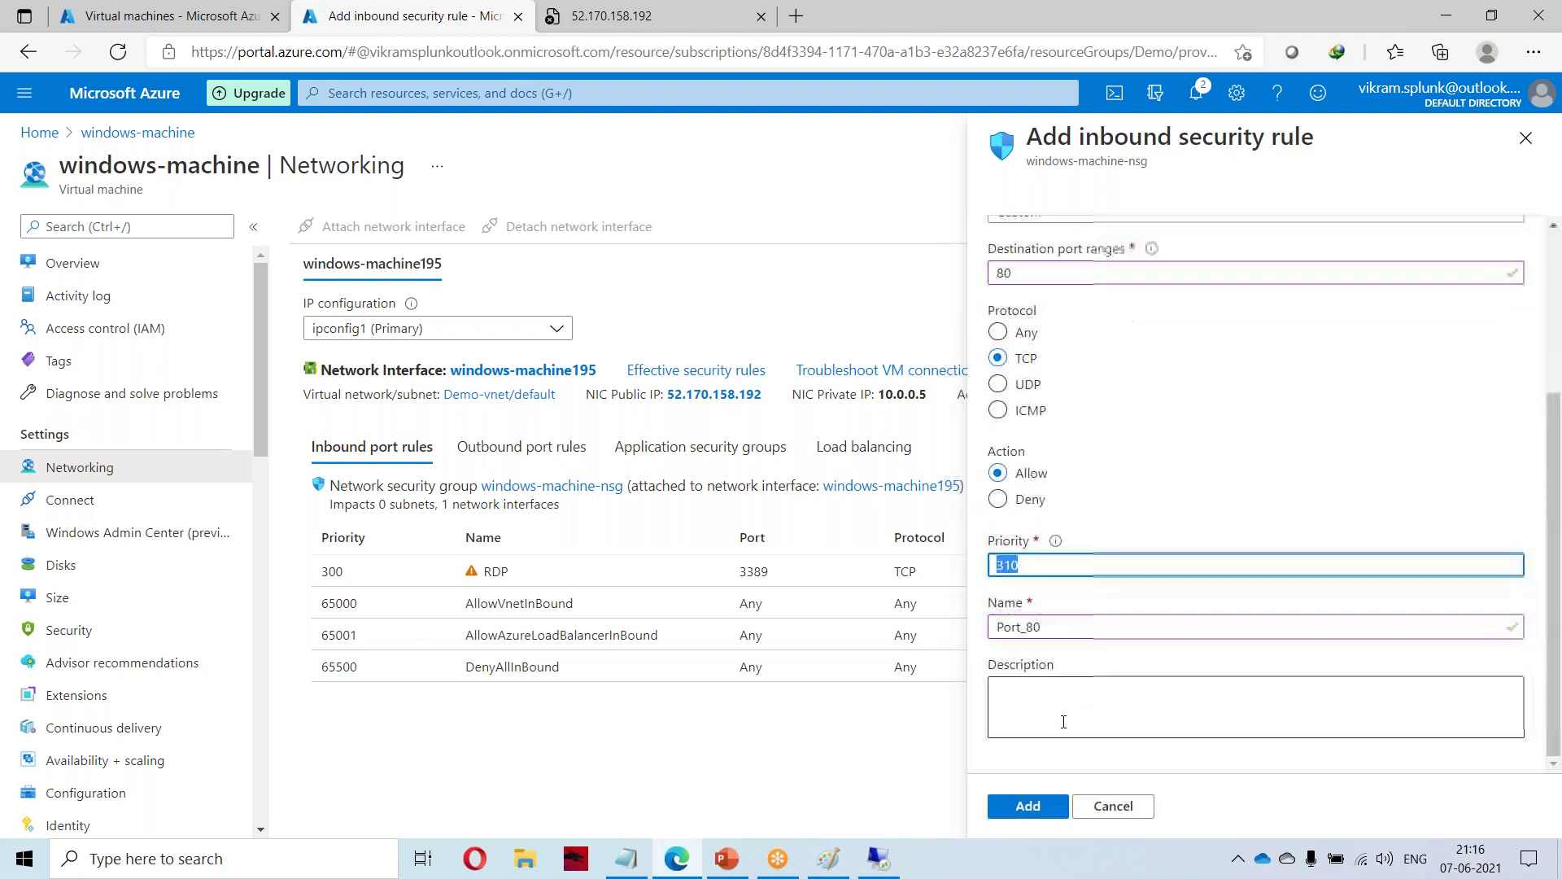
{"action": "left_click", "coordinate": [1028, 805]}
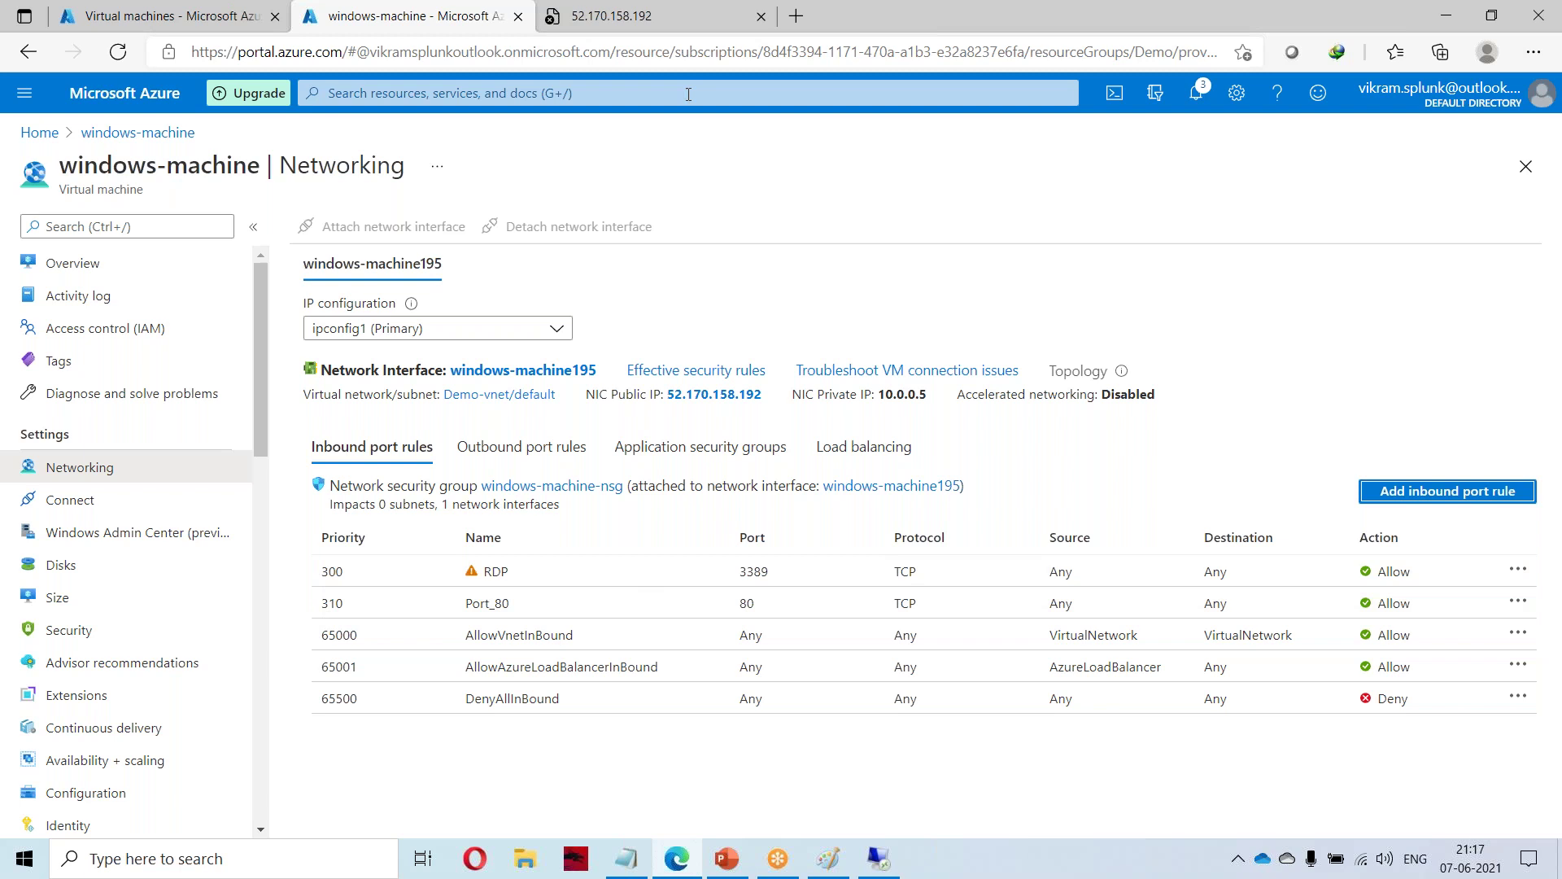
Reload the 52.170.158.192 tab, which still fails to load.
{"action": "left_click", "coordinate": [621, 11]}
{"action": "right_click", "coordinate": [585, 25]}
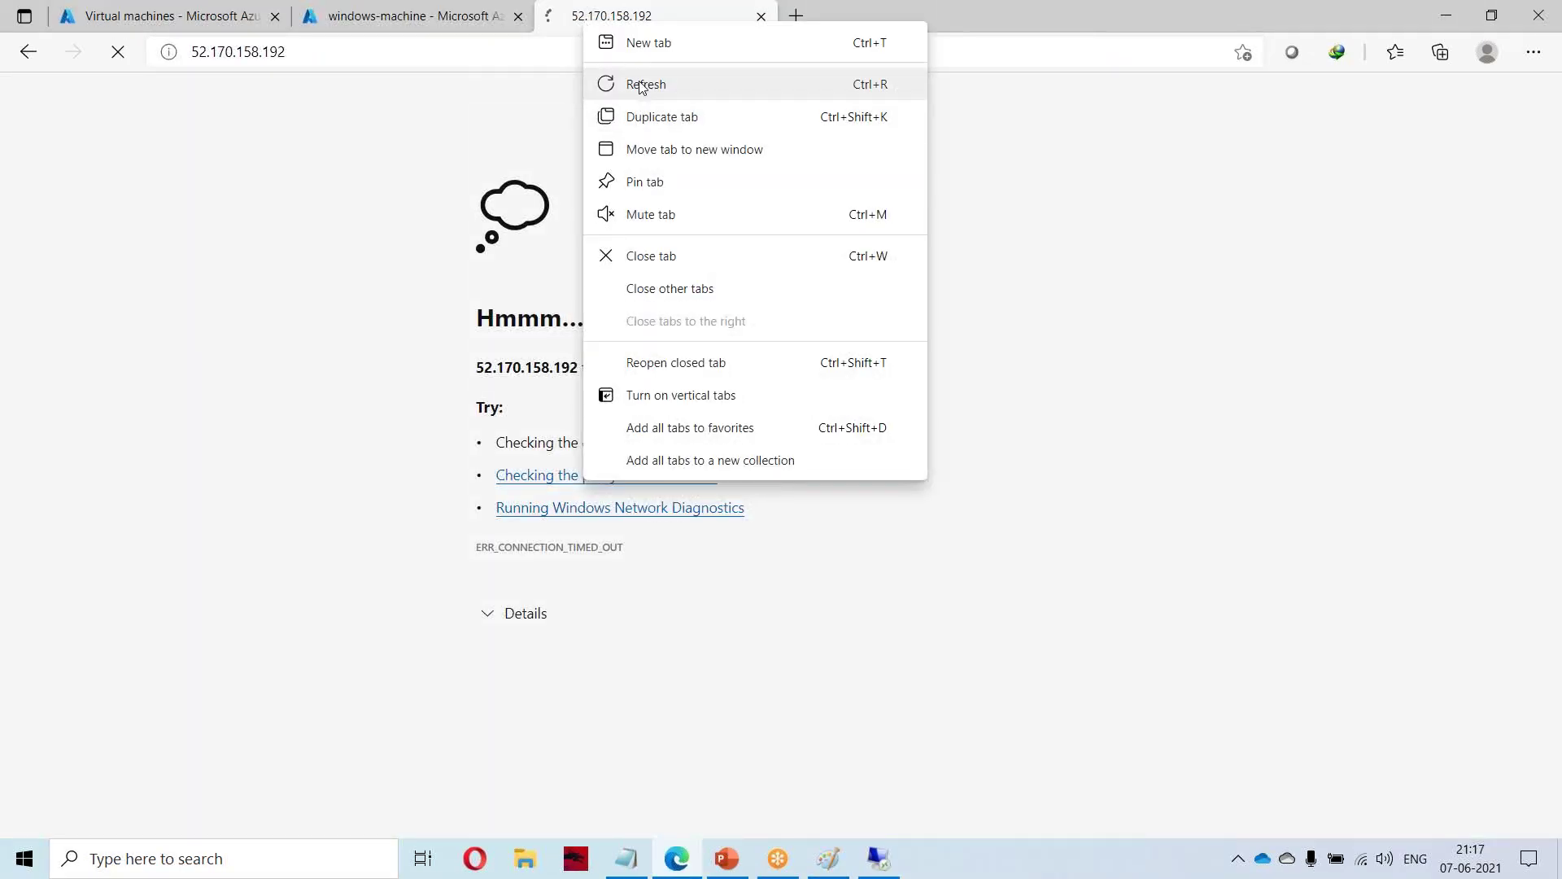
{"action": "left_click", "coordinate": [640, 84]}
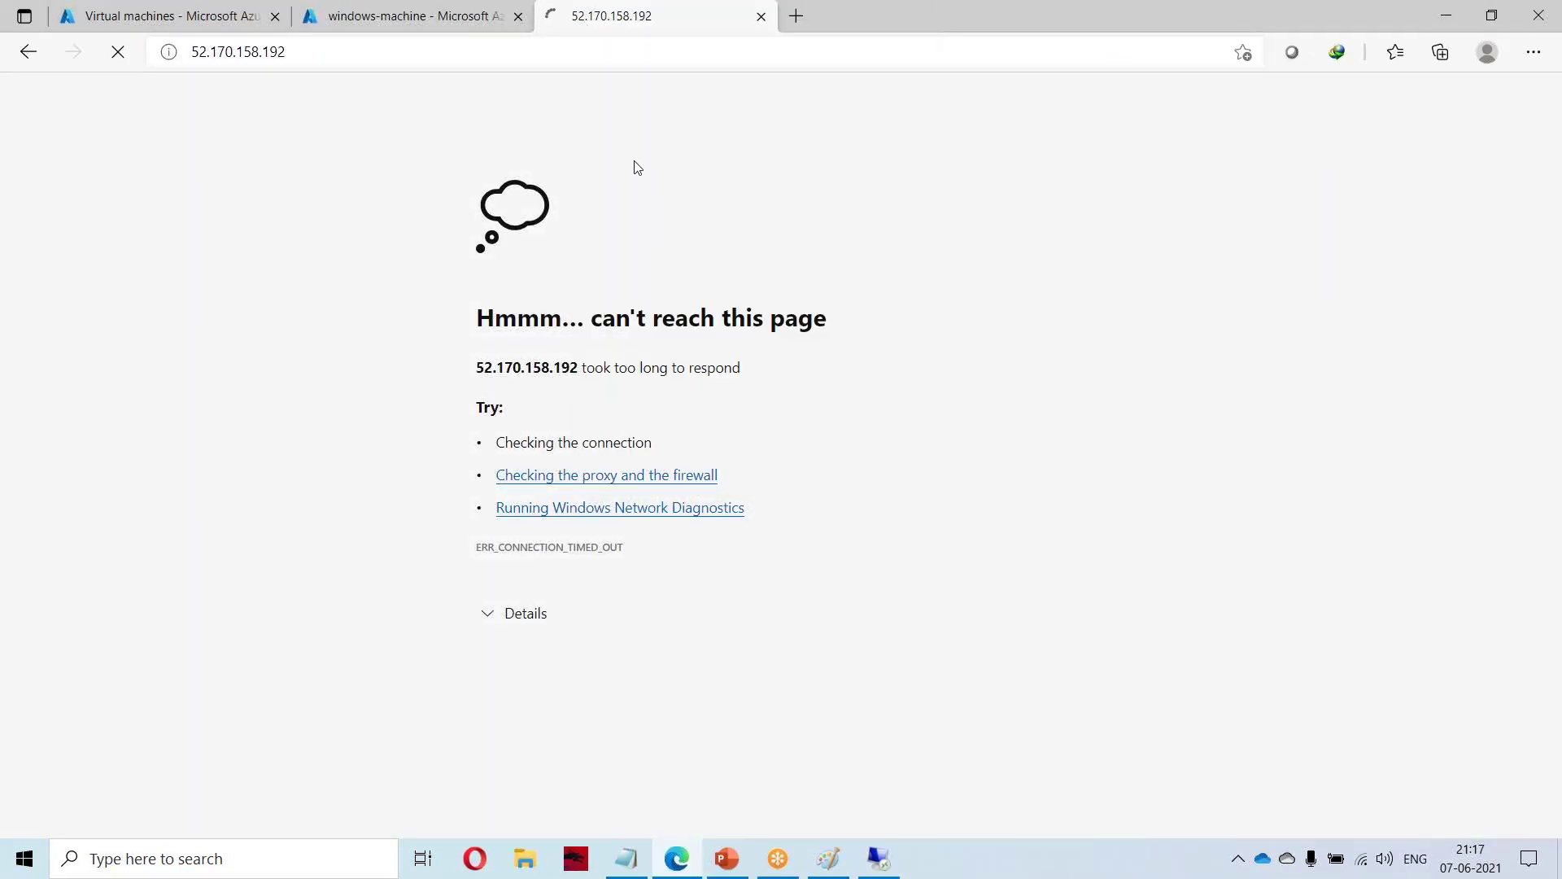
{"action": "left_click", "coordinate": [793, 18]}
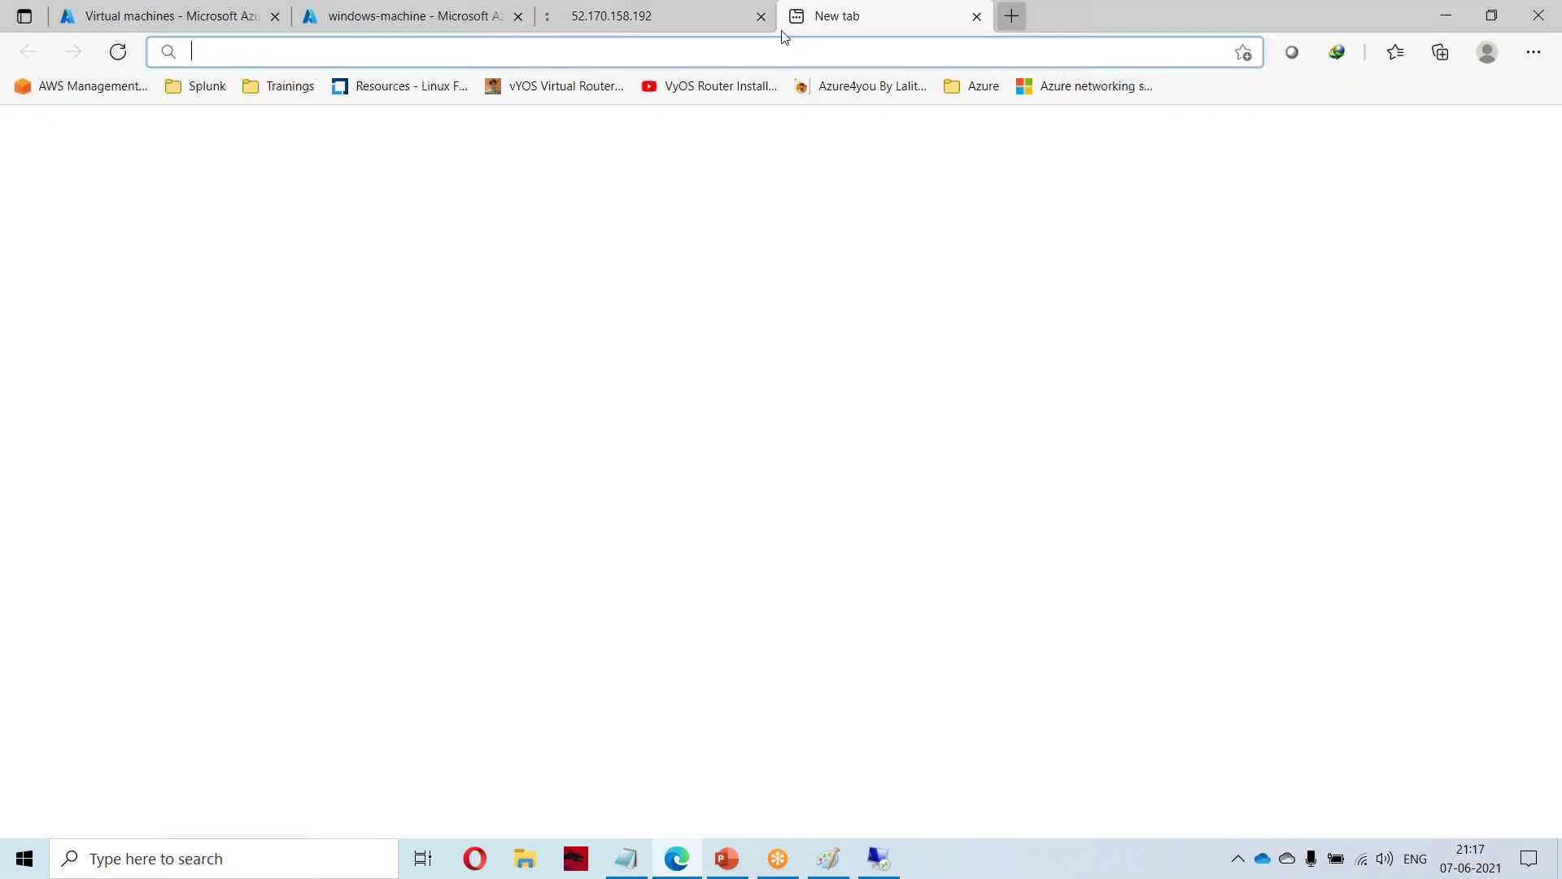
{"action": "left_click", "coordinate": [618, 18]}
{"action": "left_click", "coordinate": [600, 55]}
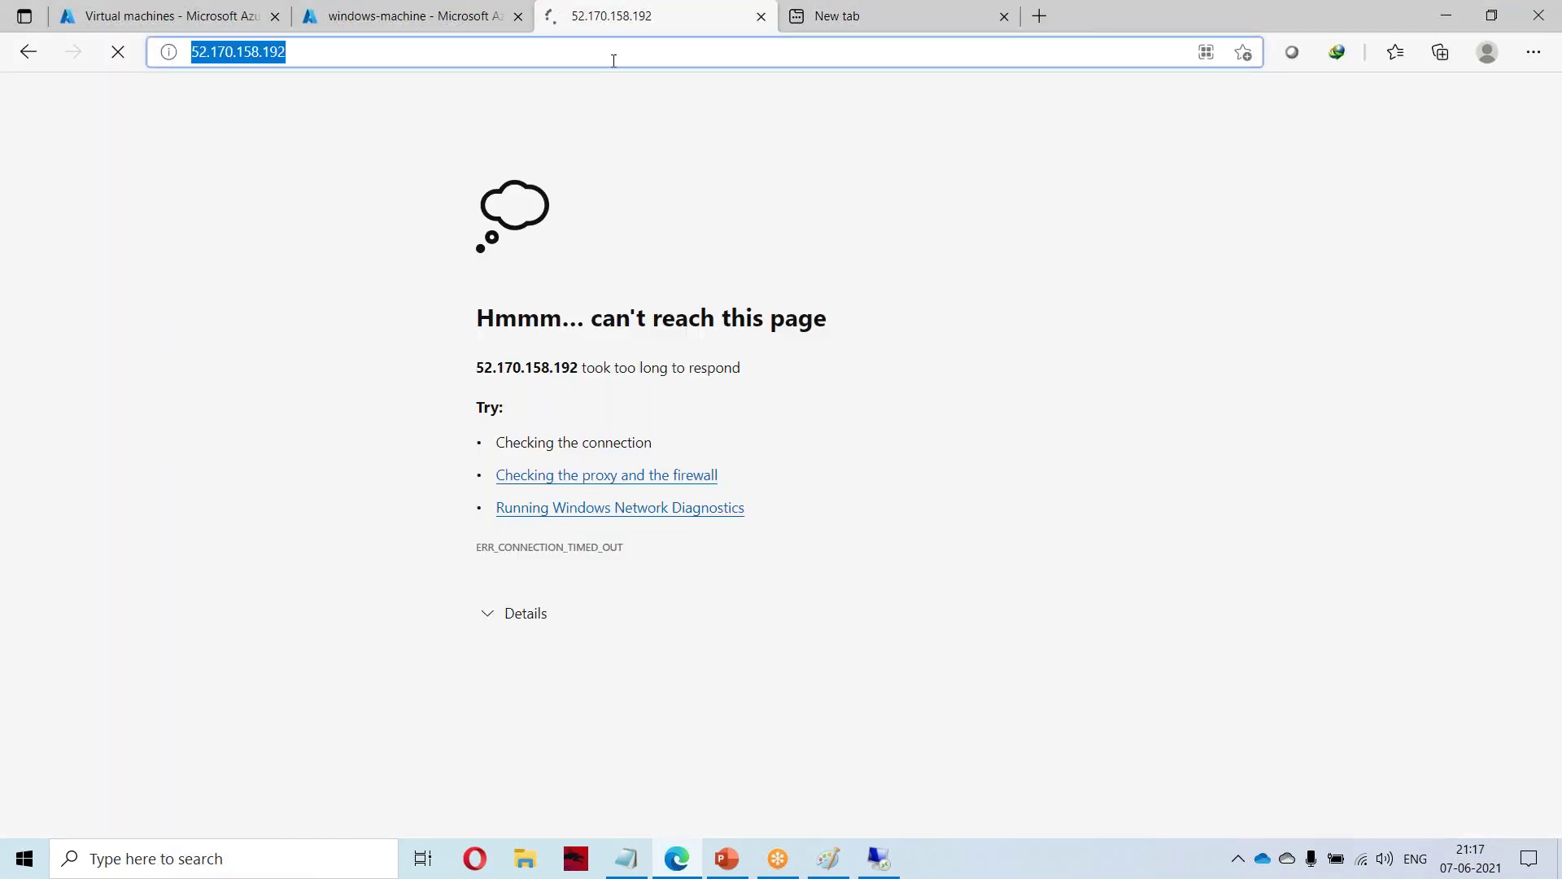
{"action": "key", "text": "Return"}
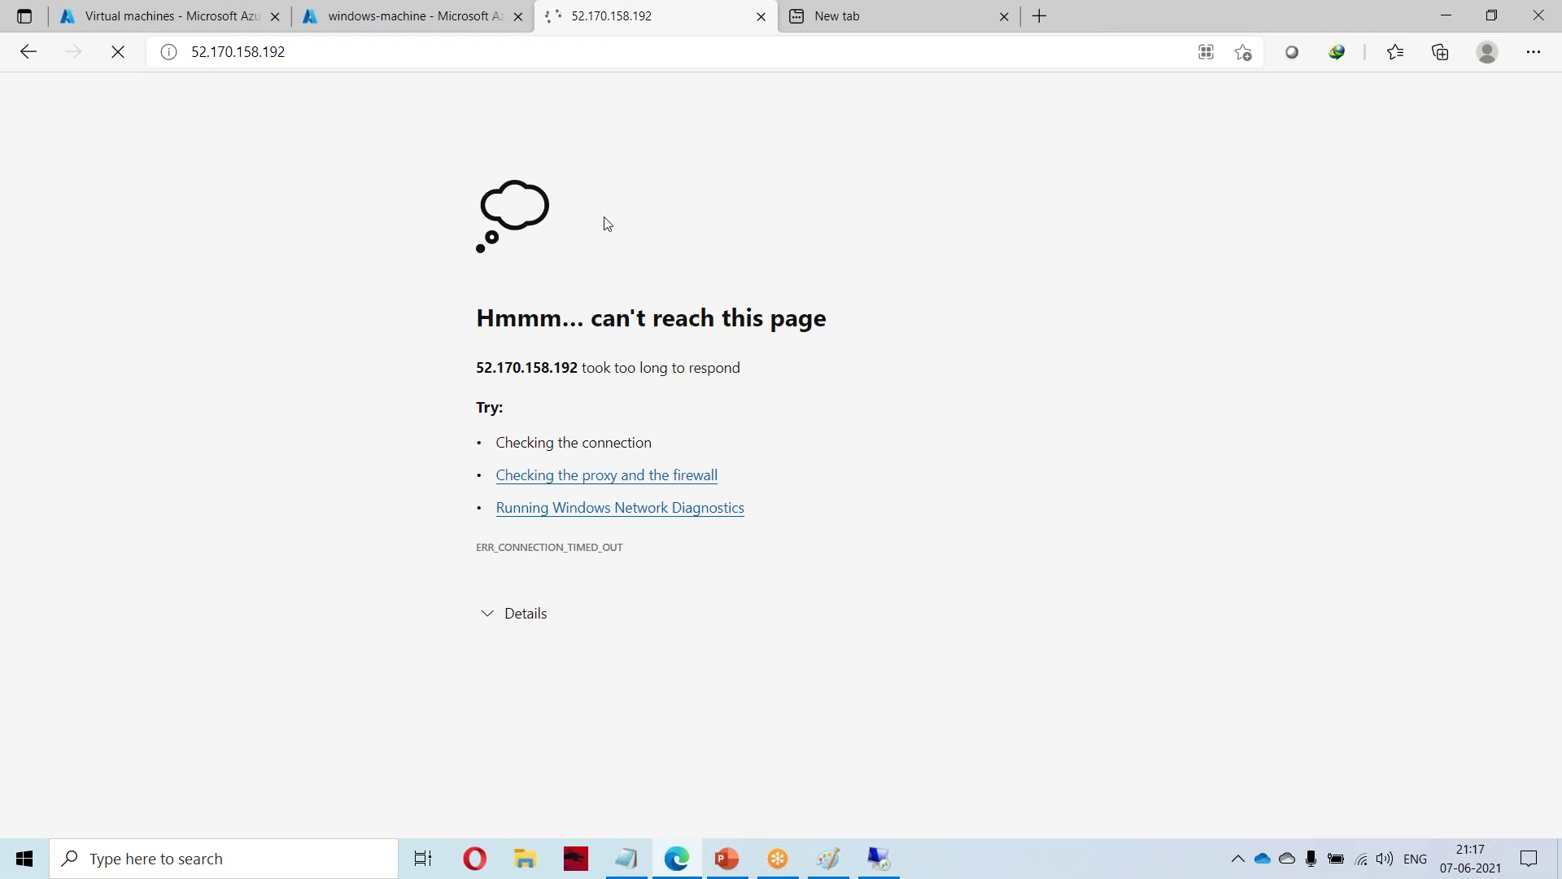
{"action": "left_click", "coordinate": [313, 50]}
{"action": "key", "text": "Home"}
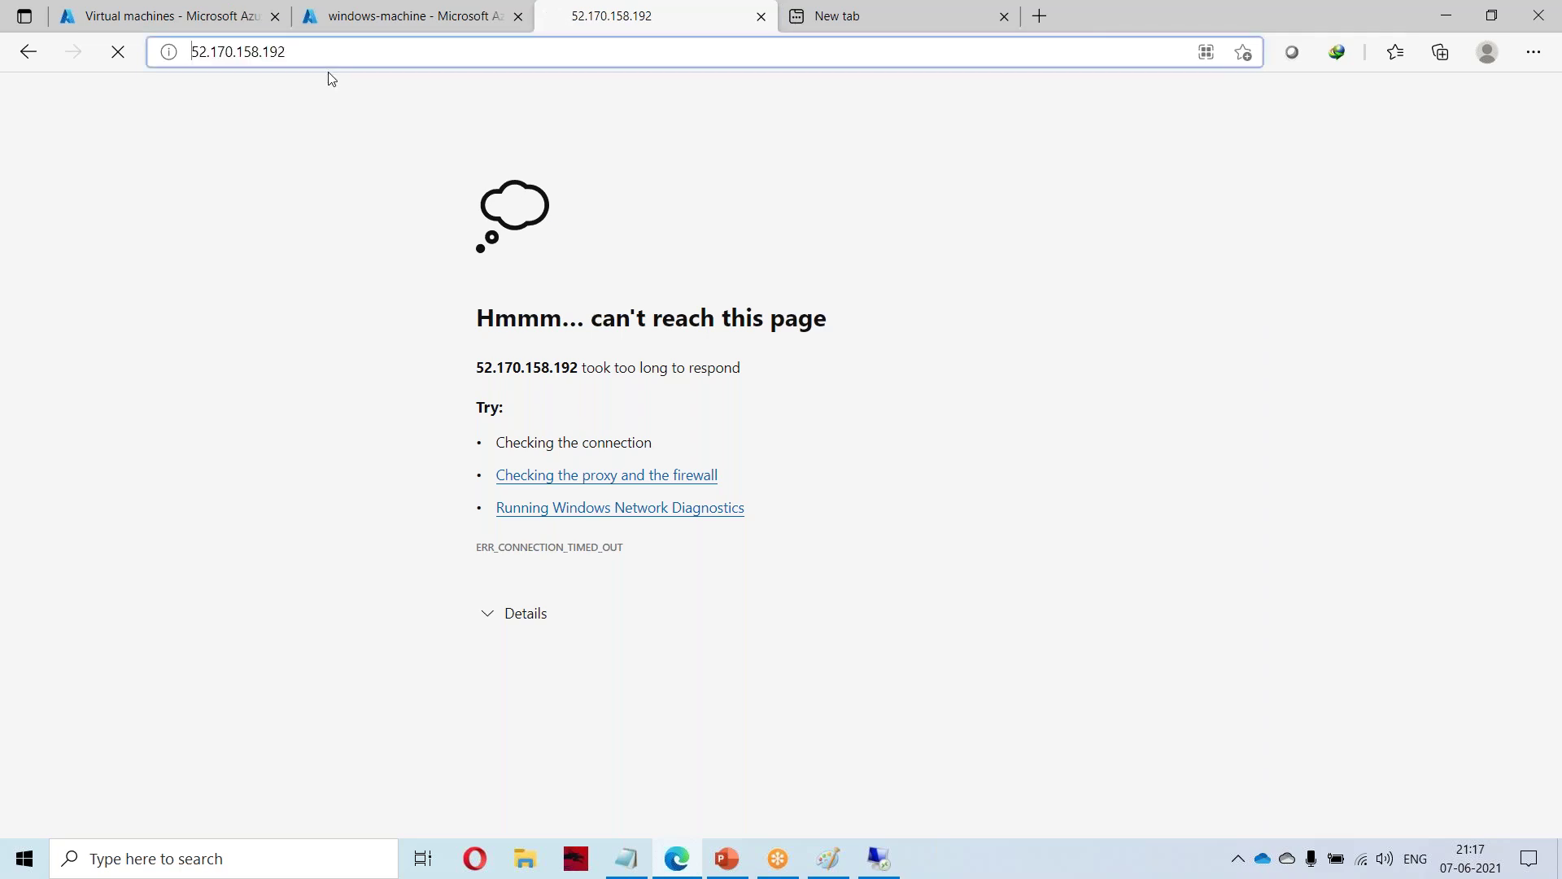
{"action": "type", "text": "http:/"}
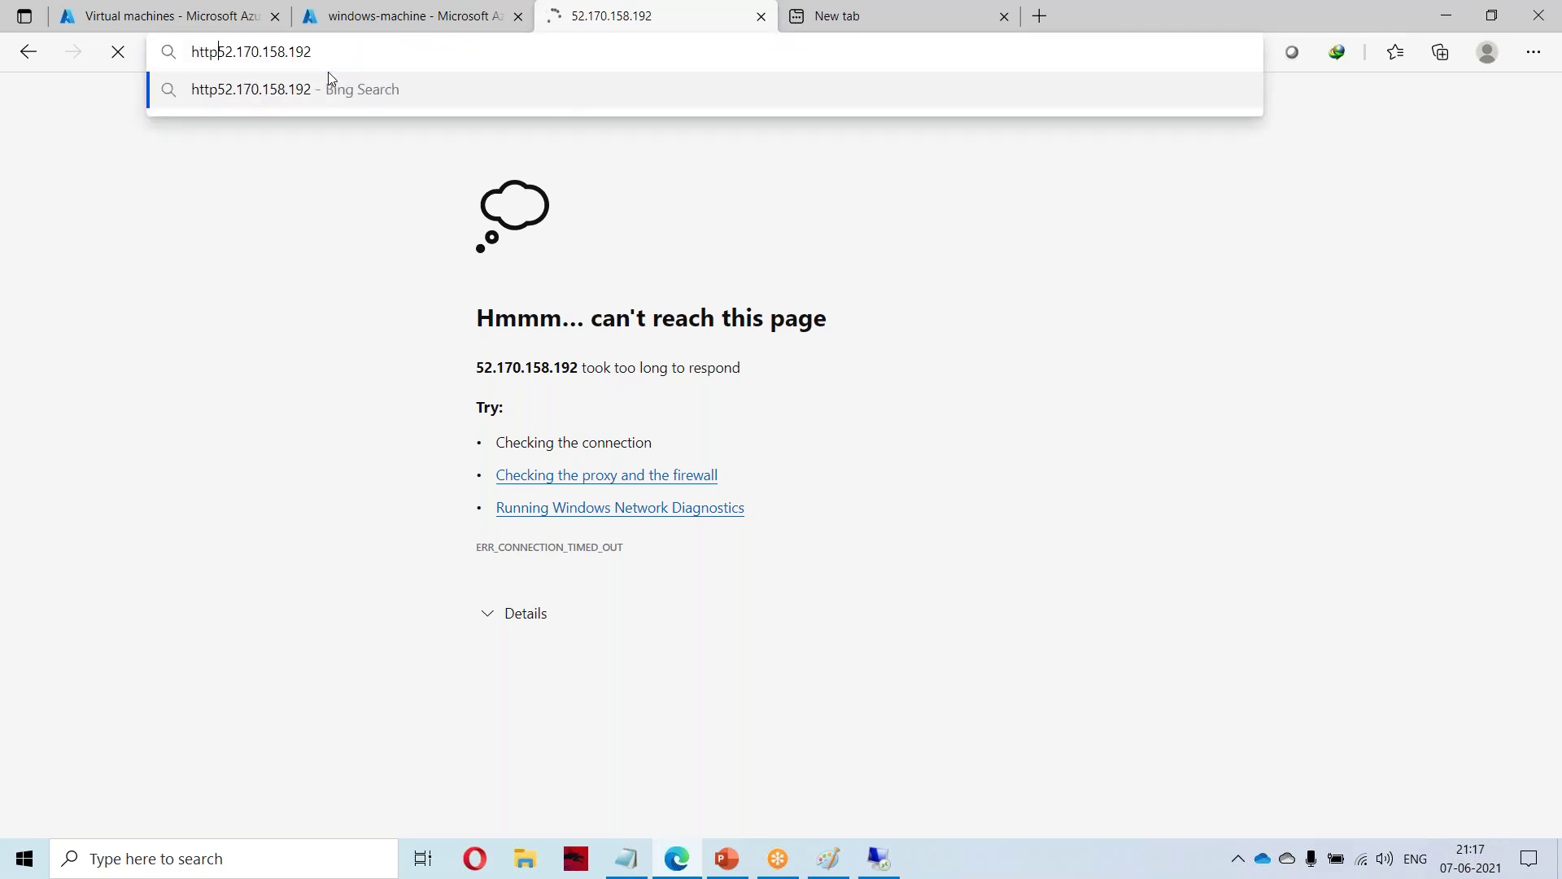
{"action": "type", "text": "/"}
{"action": "key", "text": "Return"}
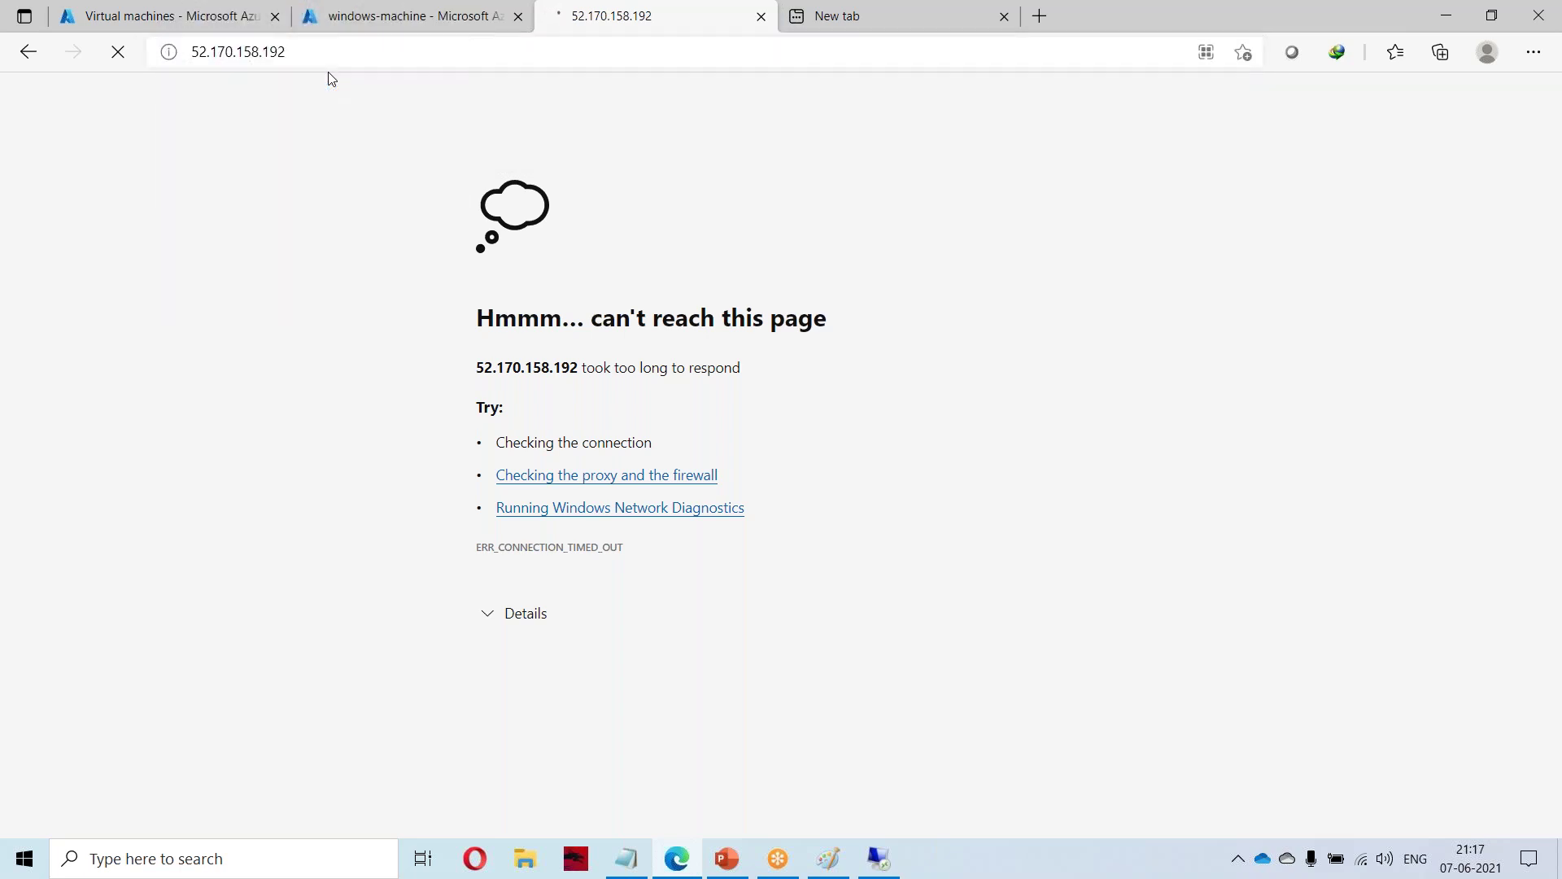
{"action": "left_click", "coordinate": [396, 15]}
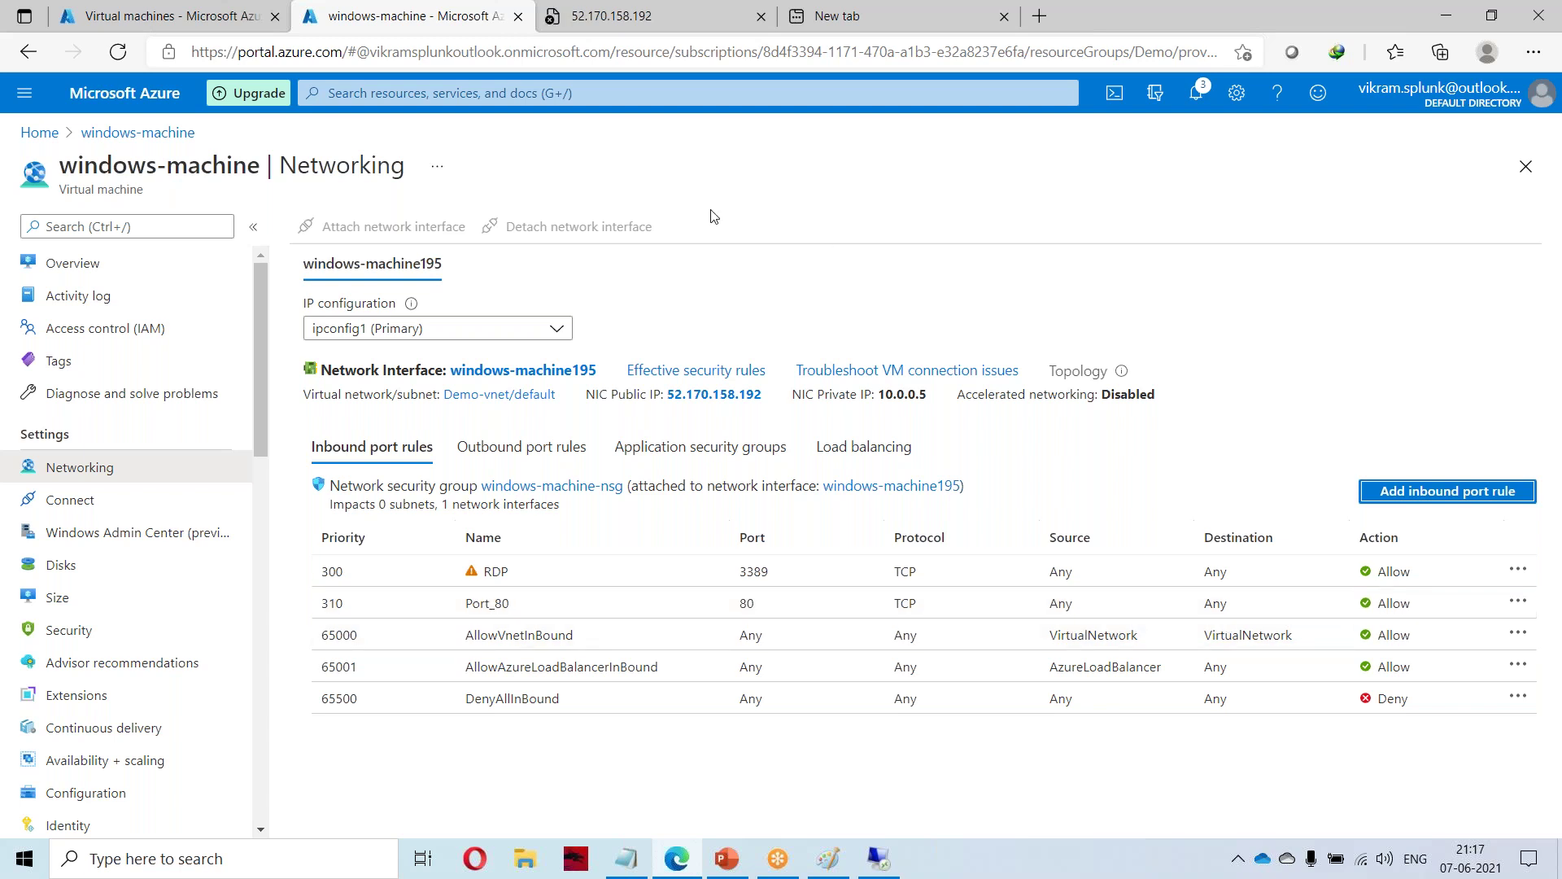
Reload the 52.170.158.192 tab once more and return to the Azure portal.
{"action": "left_click", "coordinate": [651, 21]}
{"action": "right_click", "coordinate": [641, 19]}
{"action": "left_click", "coordinate": [691, 70]}
{"action": "left_click", "coordinate": [464, 30]}
Download and open windows-machine's RDP file, enter the account password and accept the certificate.
{"action": "left_click", "coordinate": [146, 132]}
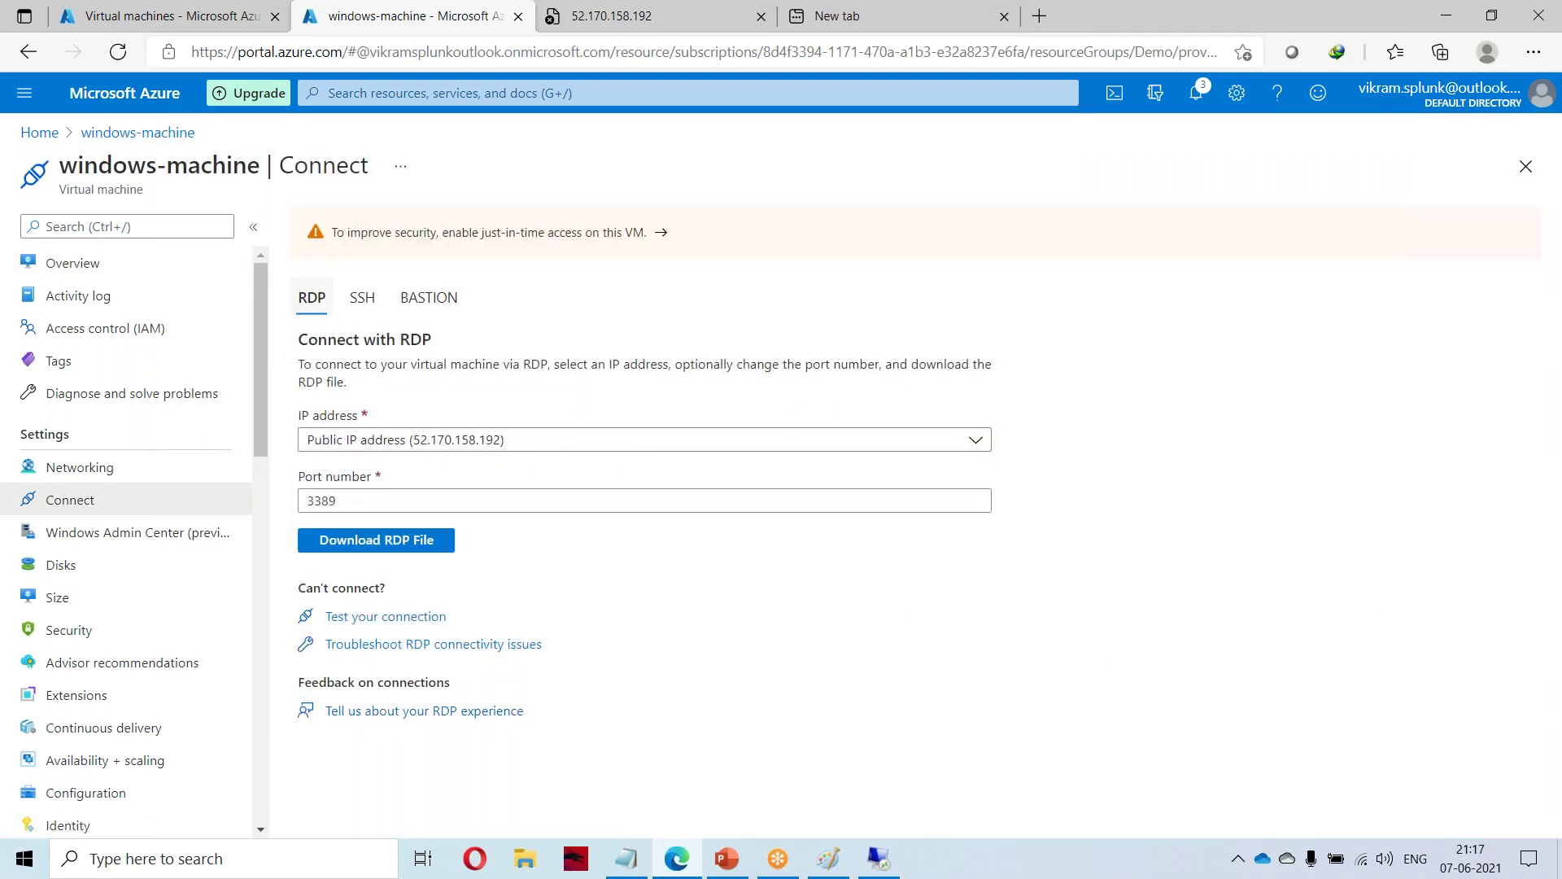
{"action": "left_click", "coordinate": [398, 550]}
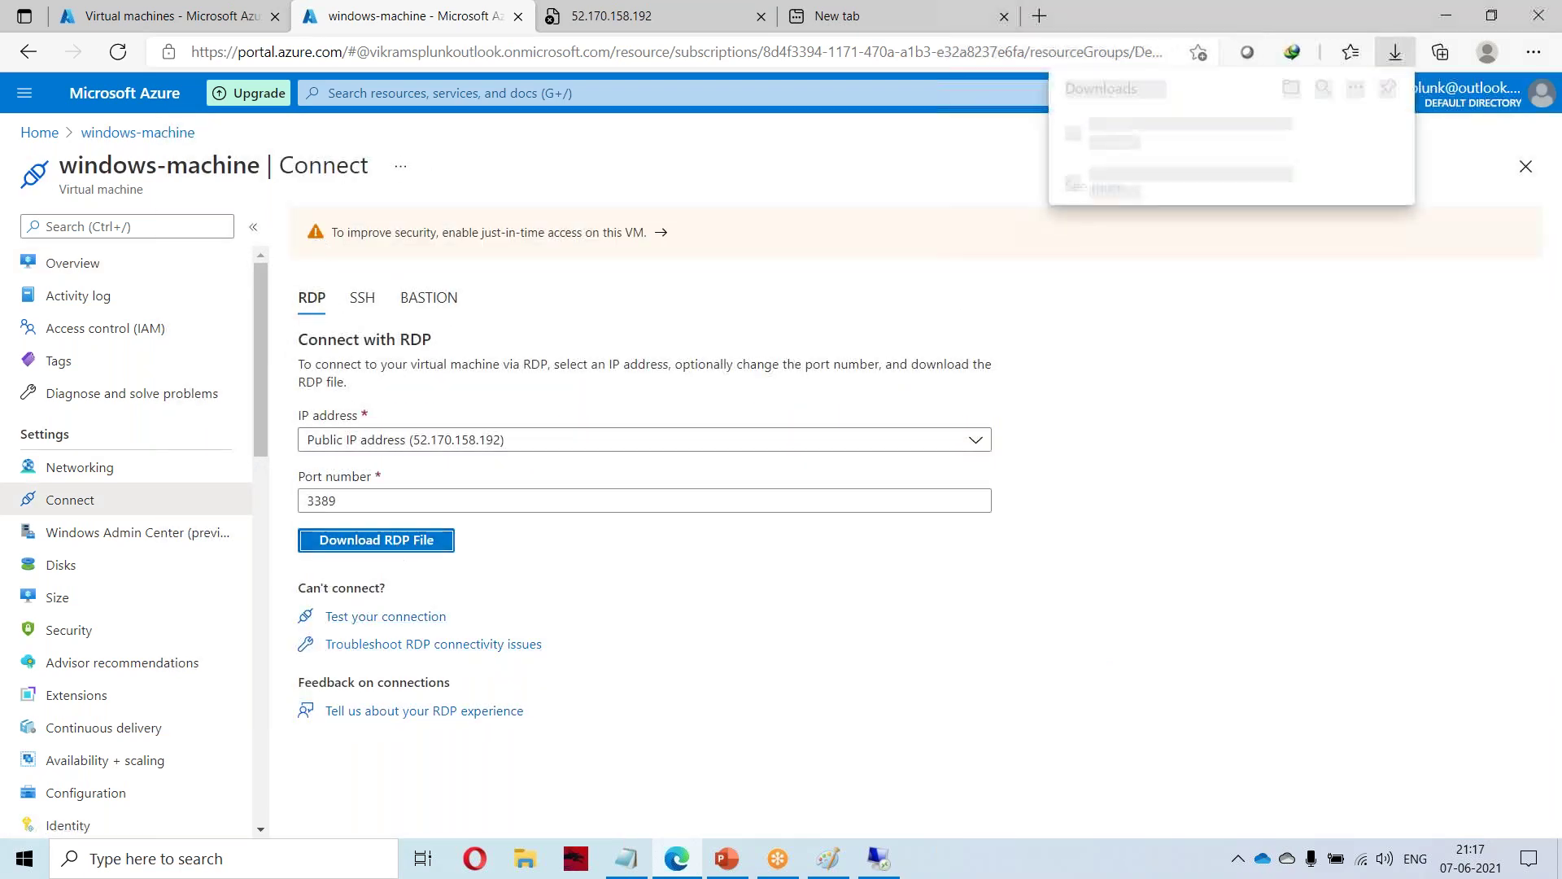
{"action": "left_click", "coordinate": [1121, 143]}
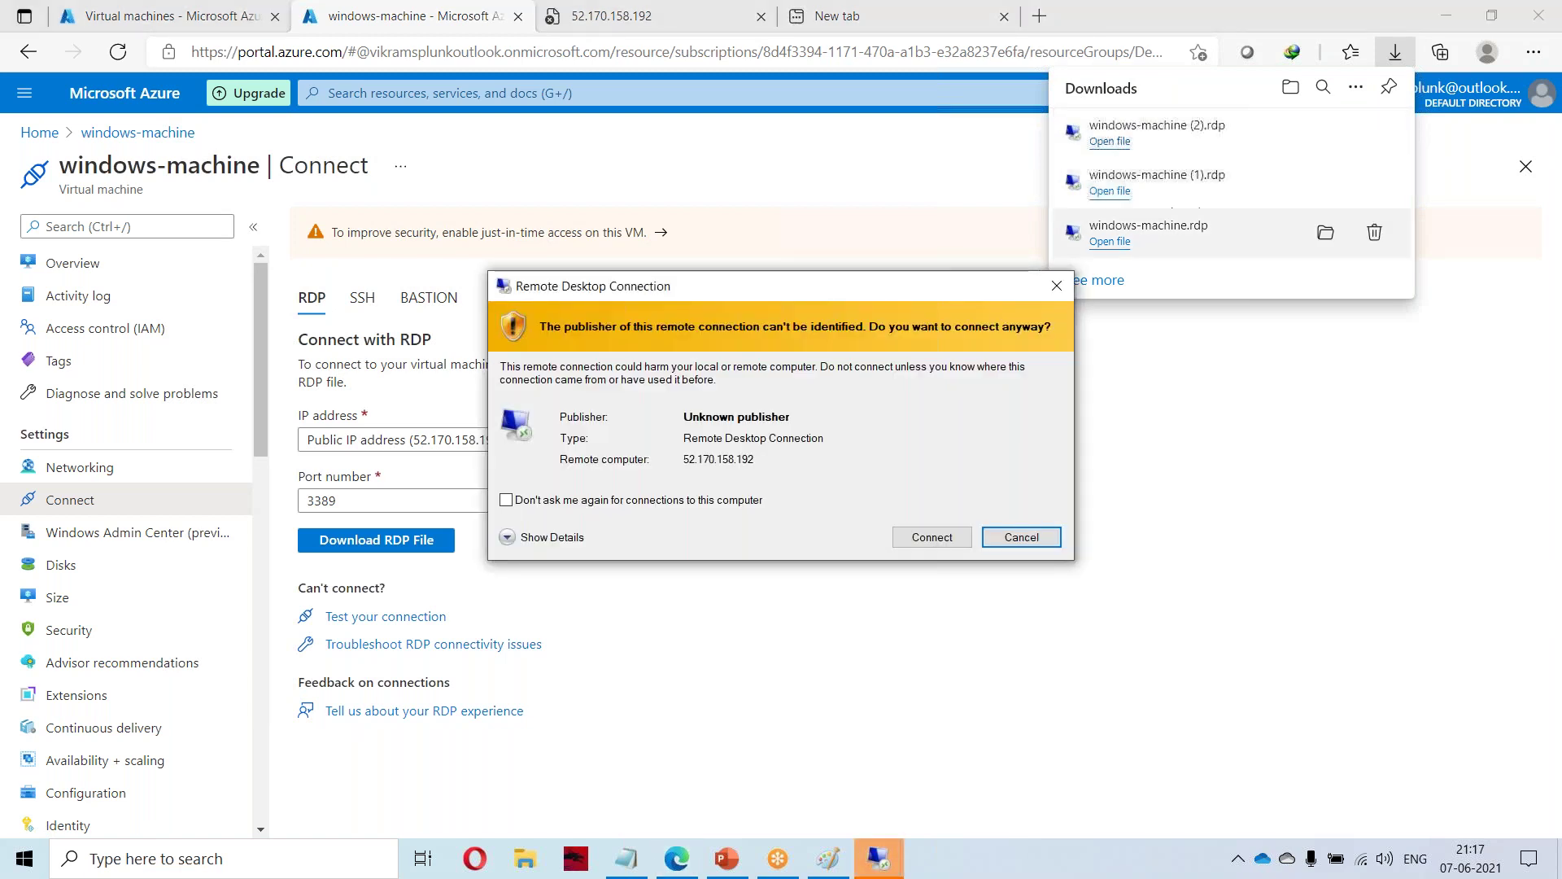
{"action": "left_click", "coordinate": [905, 541]}
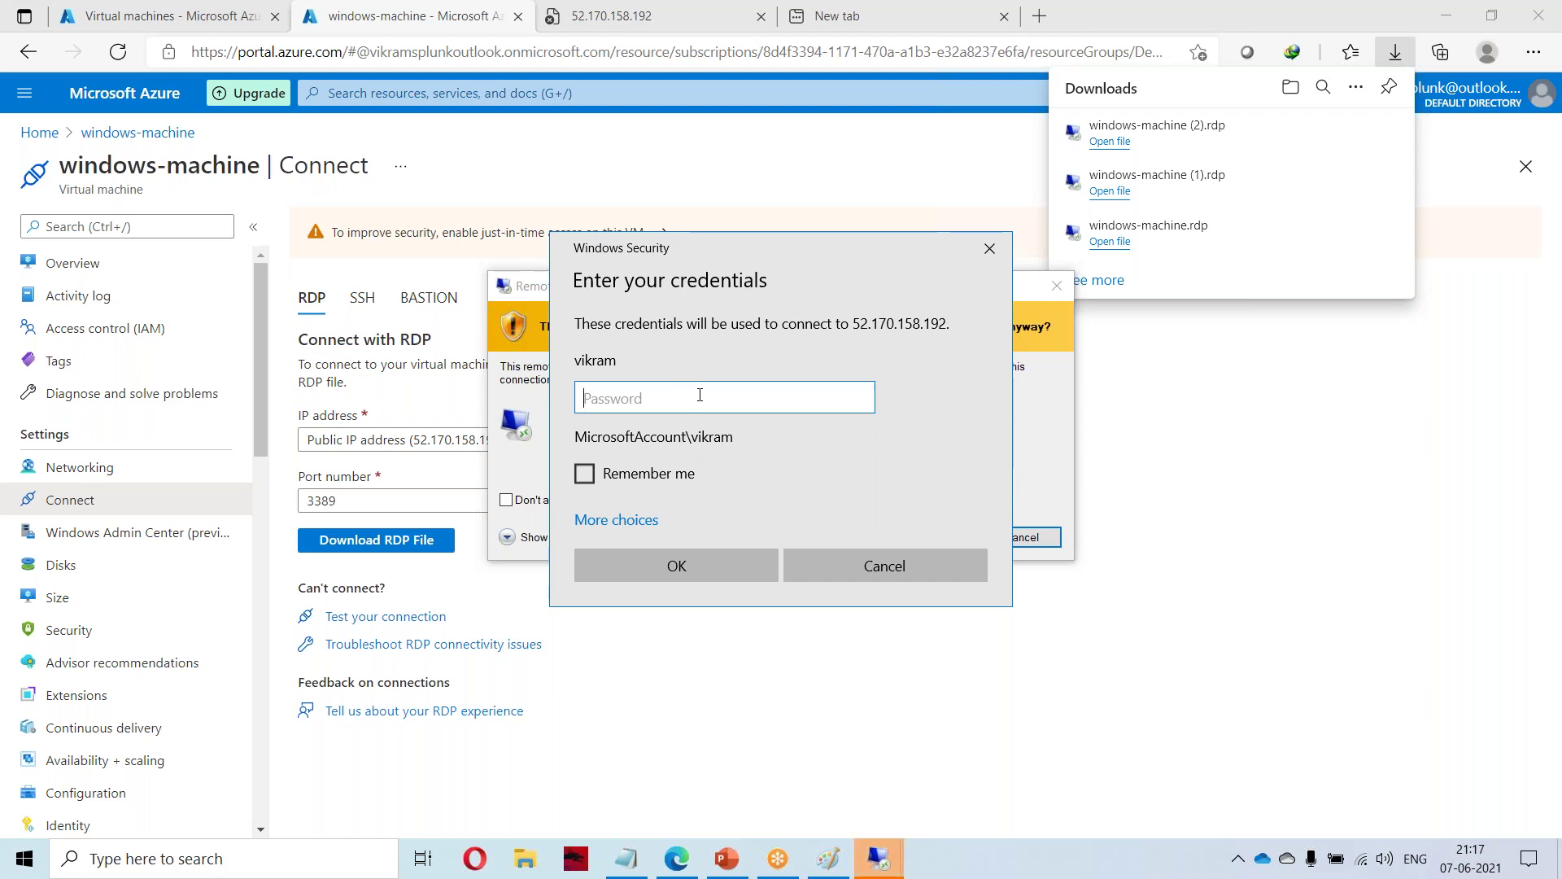
{"action": "type", "text": "••"}
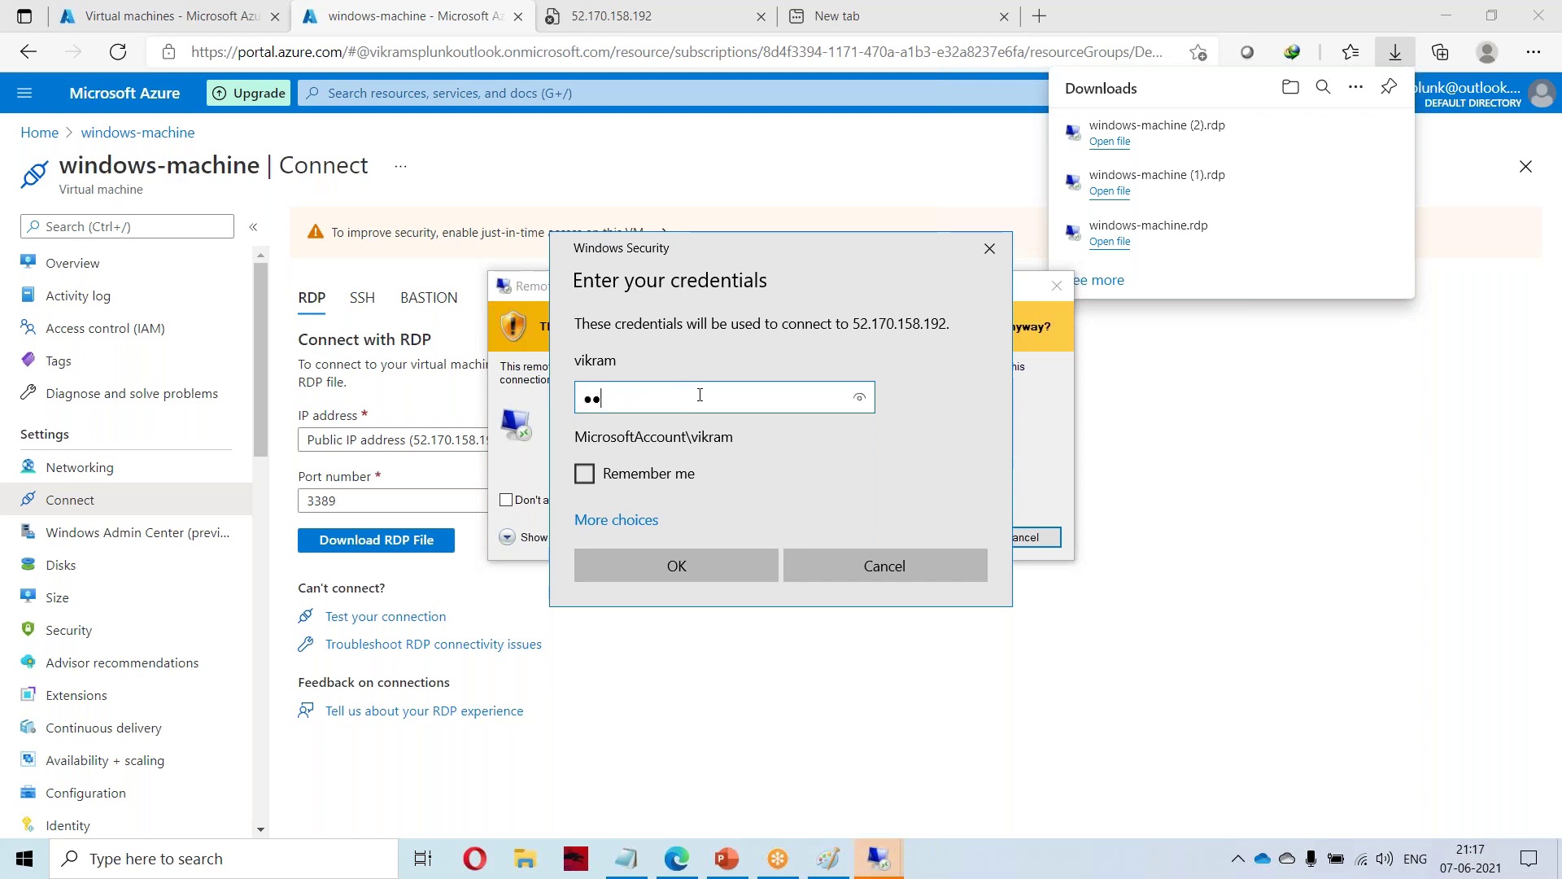
{"action": "type", "text": "•••••••••••••"}
{"action": "key", "text": "Return"}
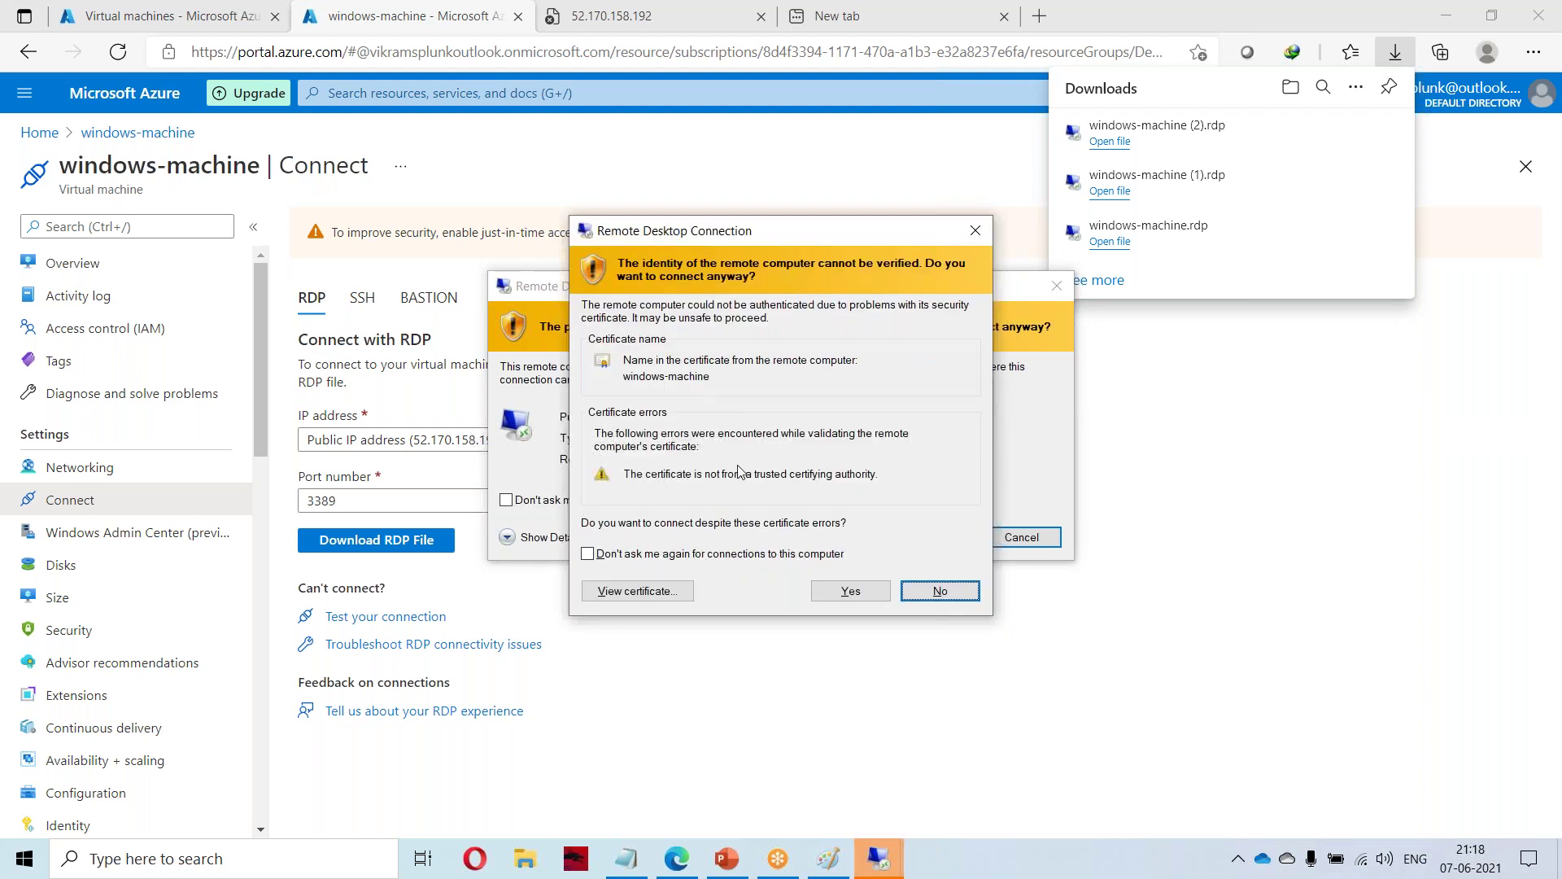
{"action": "left_click", "coordinate": [851, 591]}
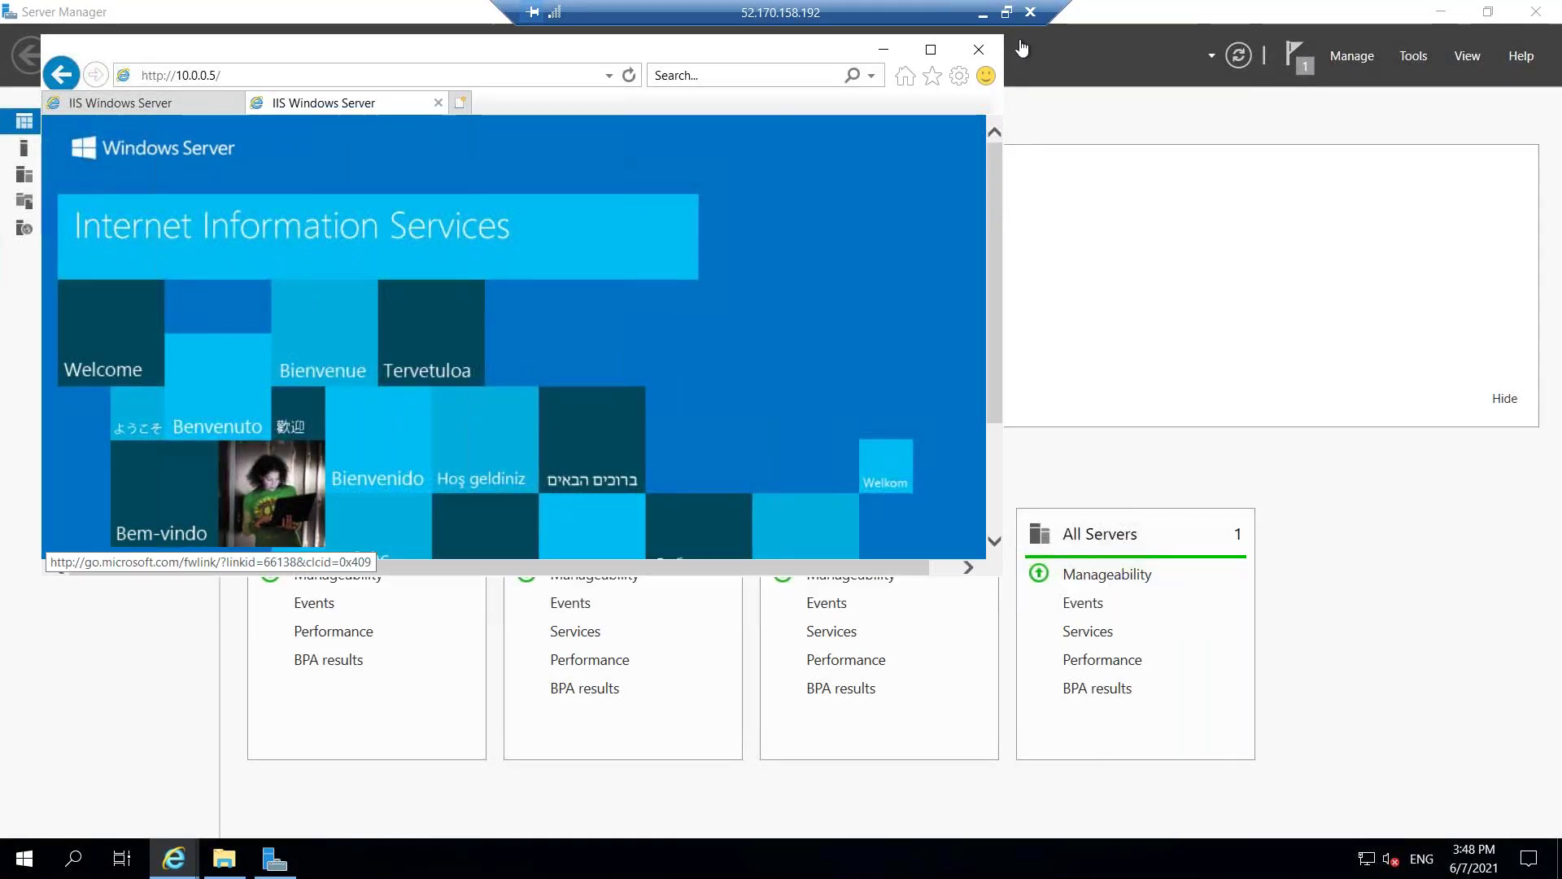
Search 'firewall' on the server and open Windows Defender Firewall.
{"action": "left_click", "coordinate": [884, 50]}
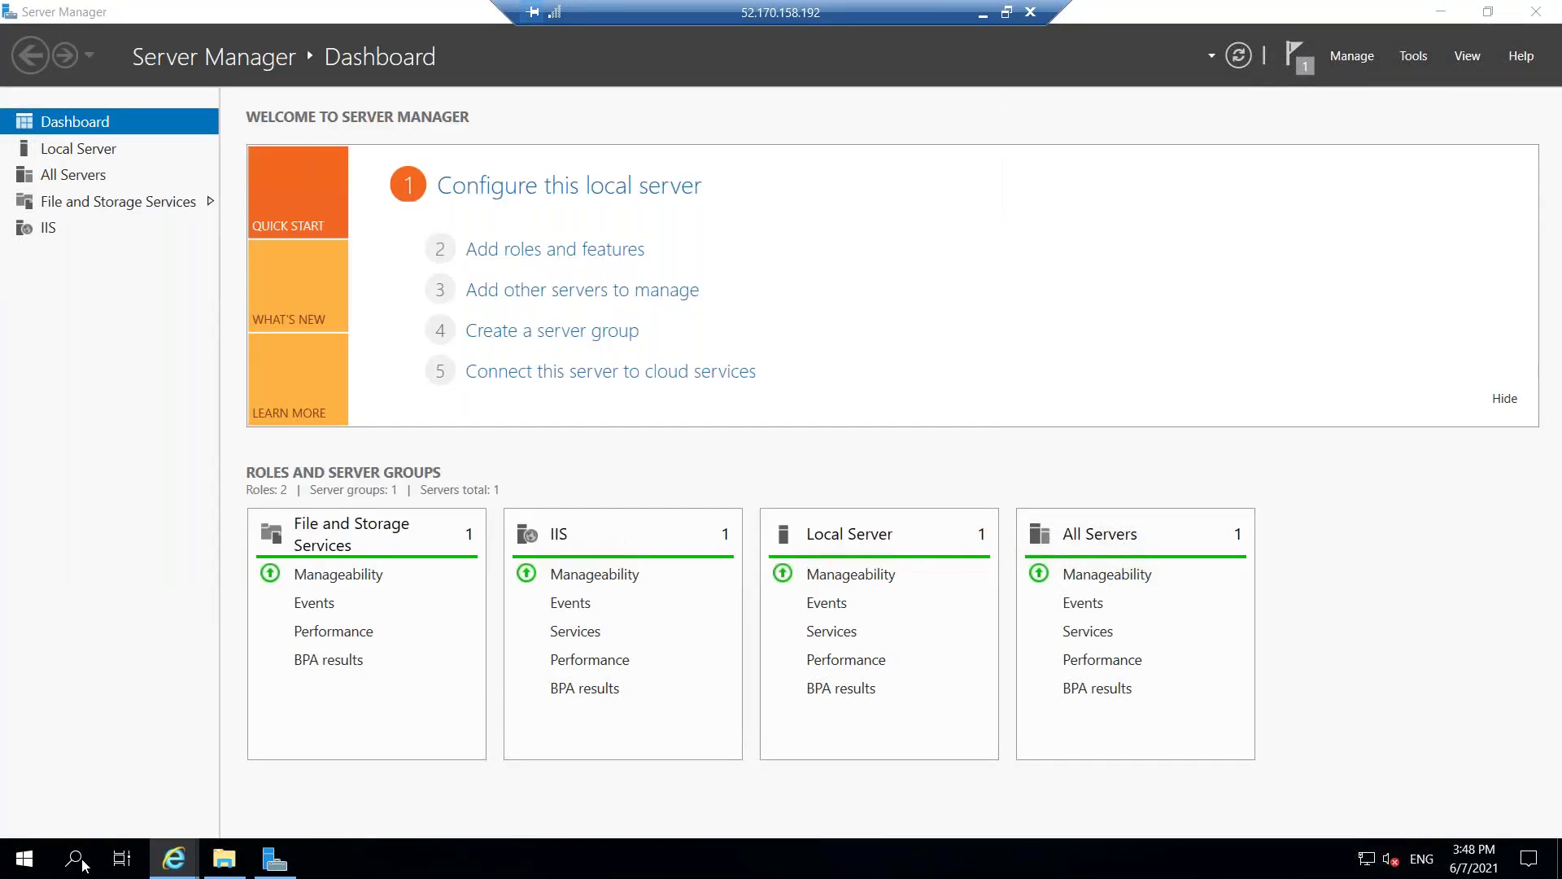
{"action": "left_click", "coordinate": [84, 865]}
{"action": "left_click", "coordinate": [85, 865]}
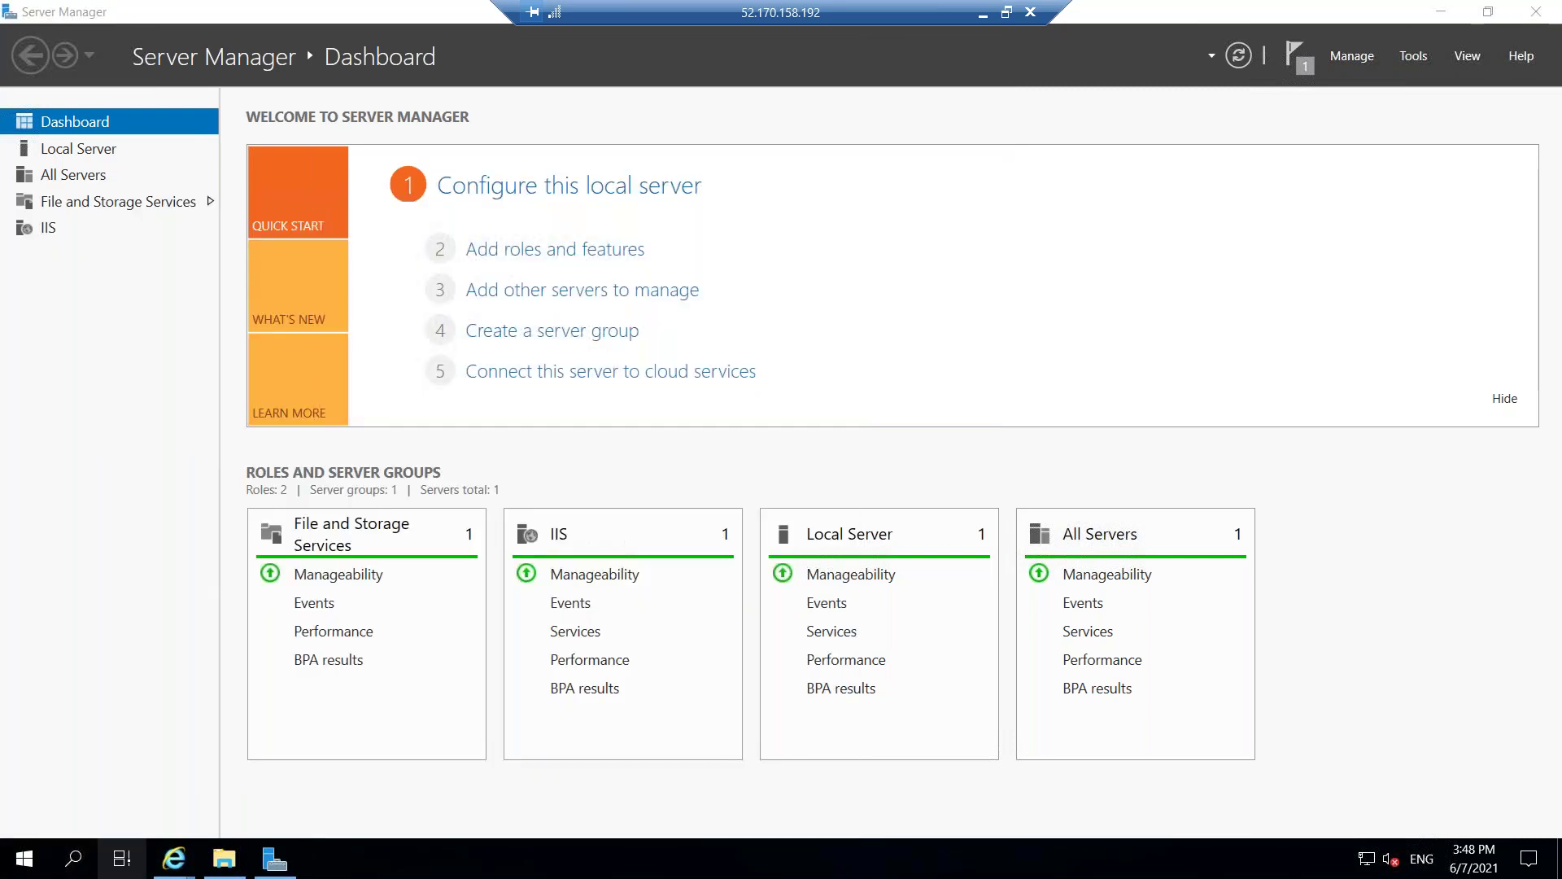
{"action": "left_click", "coordinate": [75, 859]}
{"action": "left_click", "coordinate": [74, 861]}
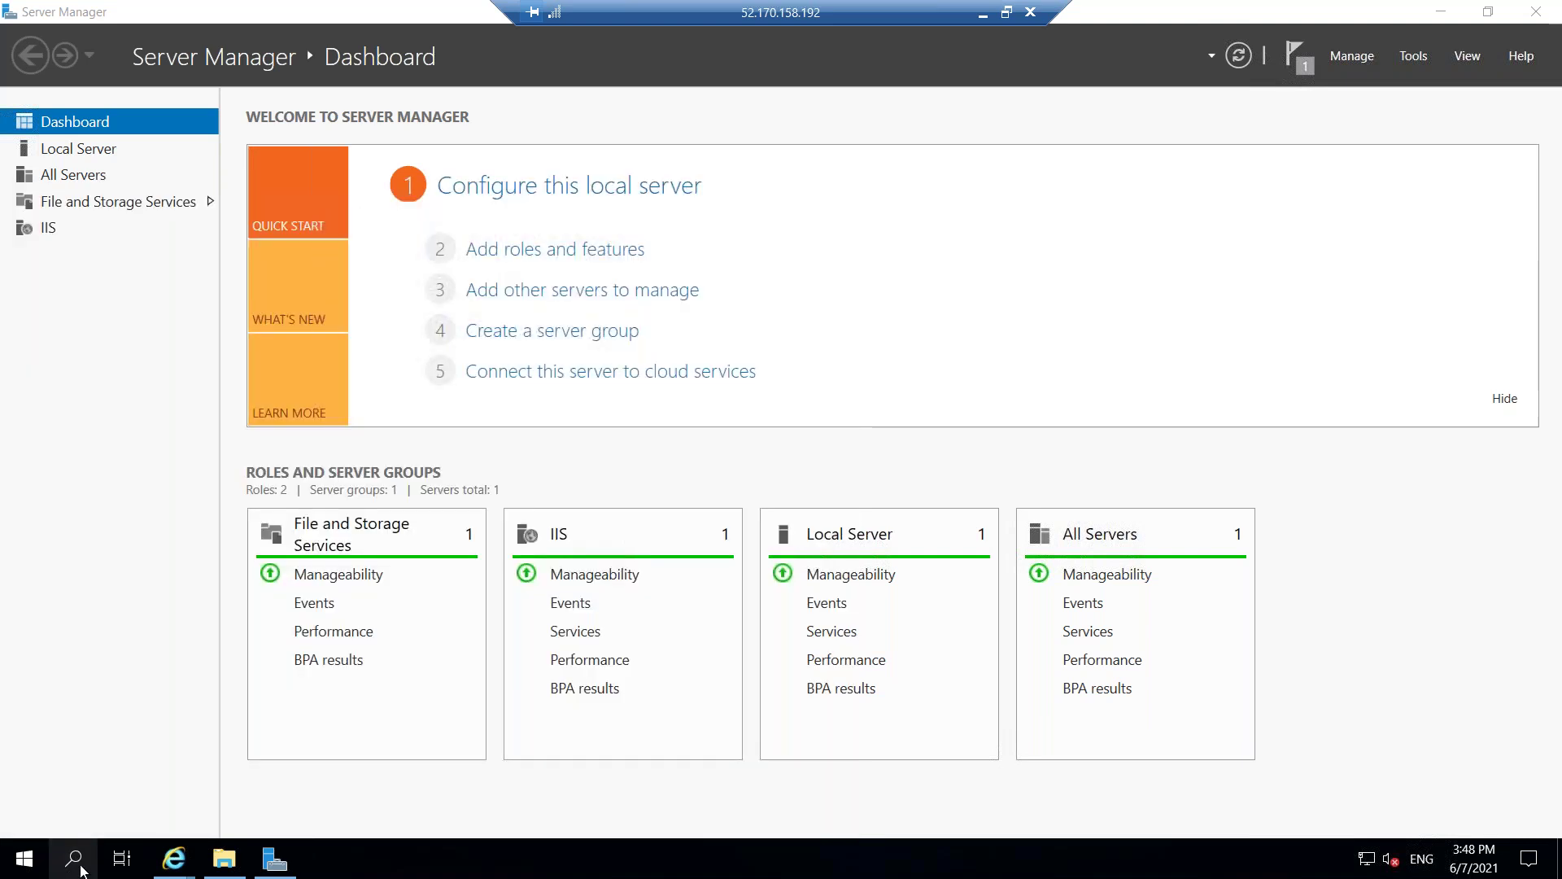
{"action": "left_click", "coordinate": [81, 862]}
{"action": "type", "text": "fir"}
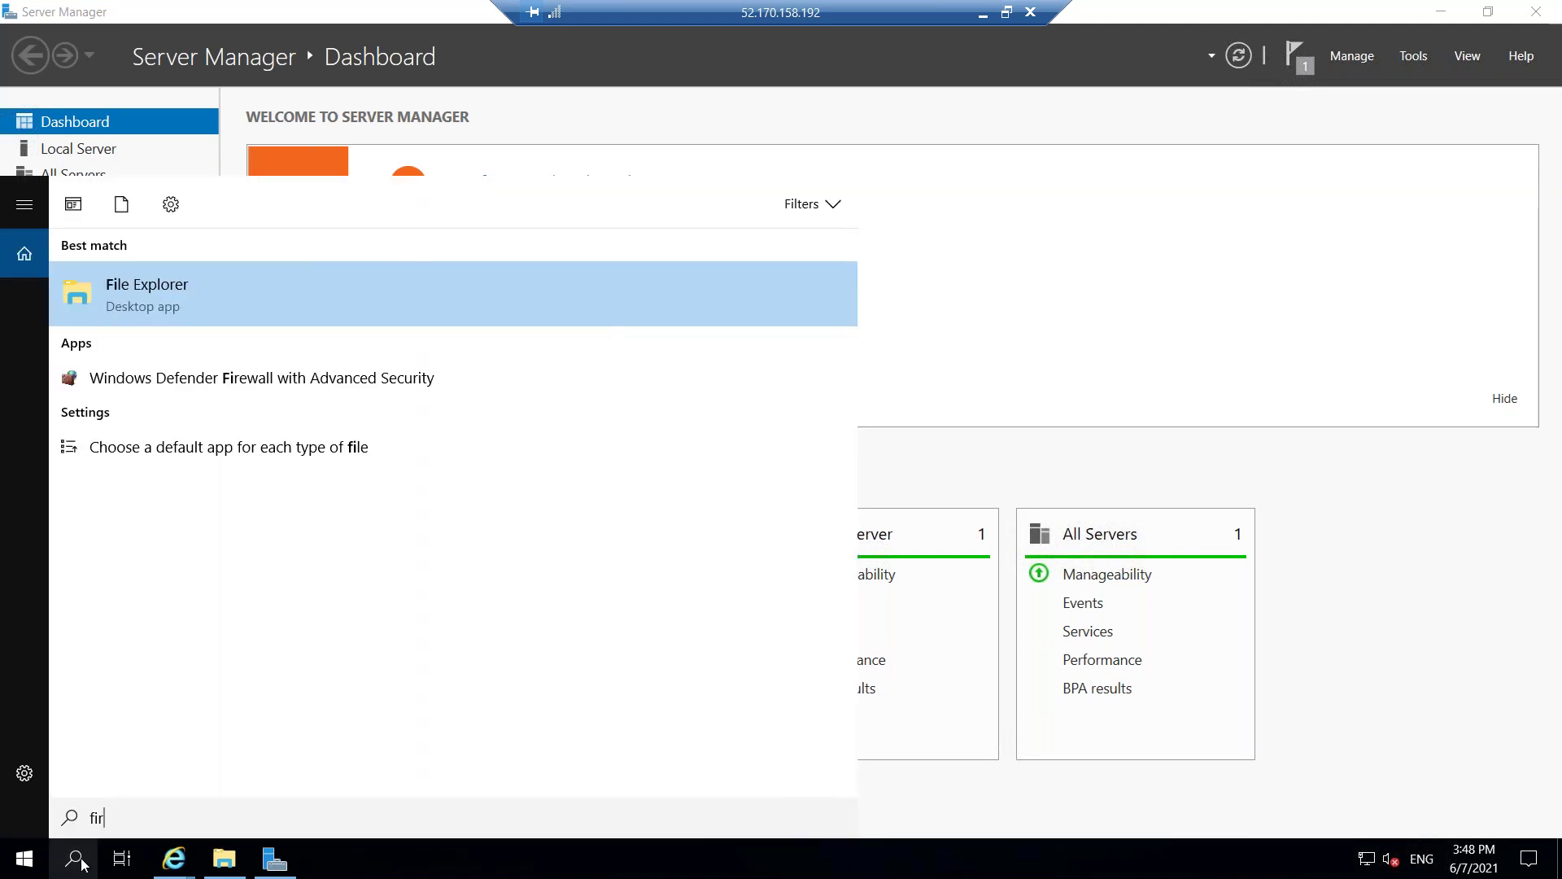
{"action": "type", "text": "ewall"}
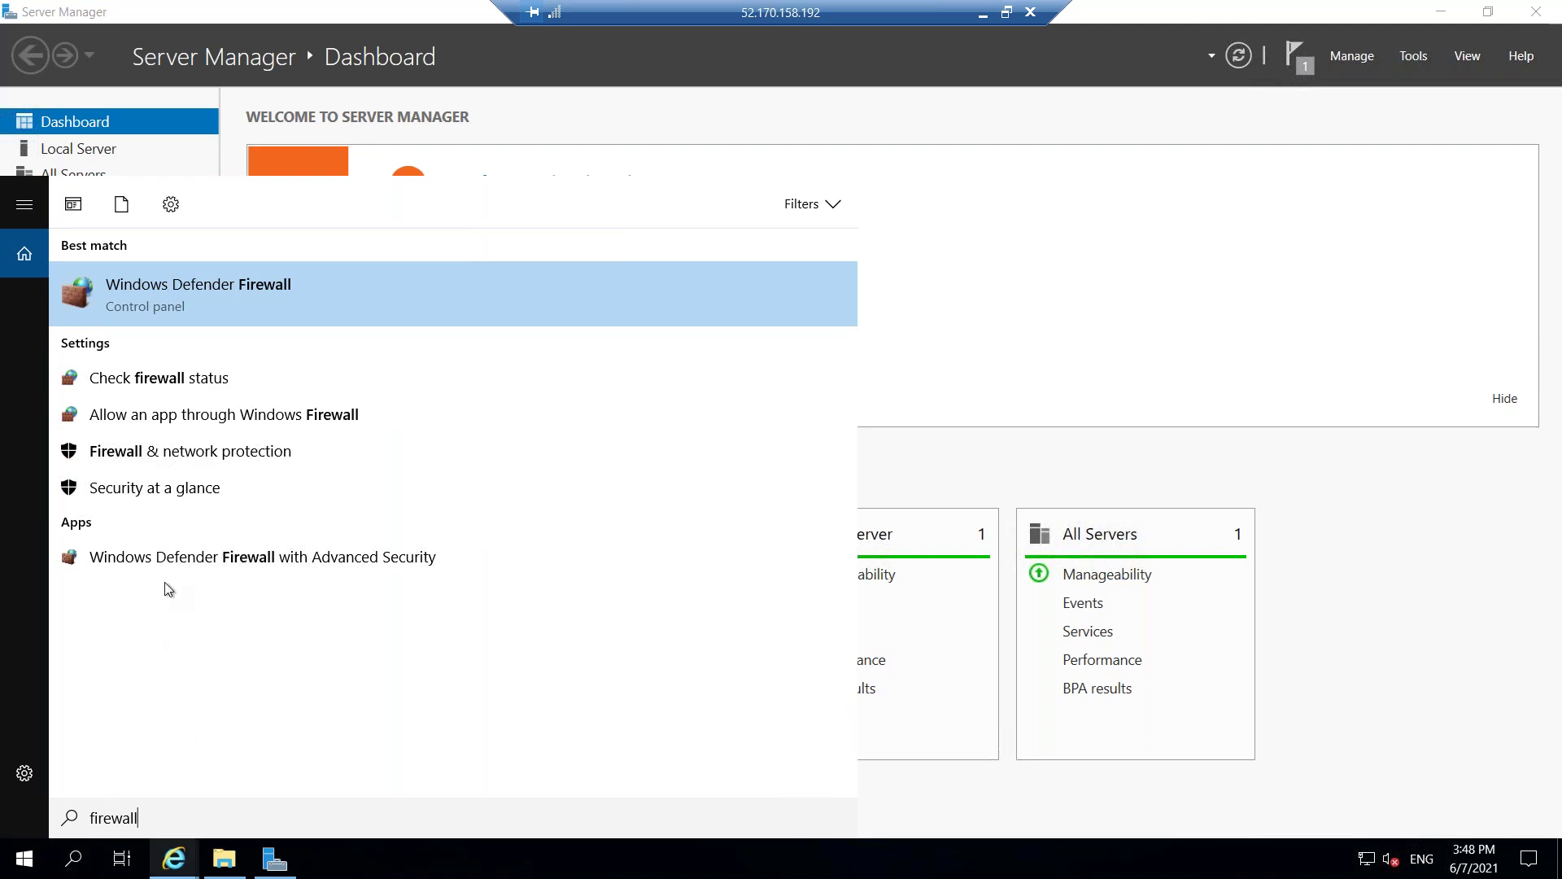
{"action": "left_click", "coordinate": [201, 294]}
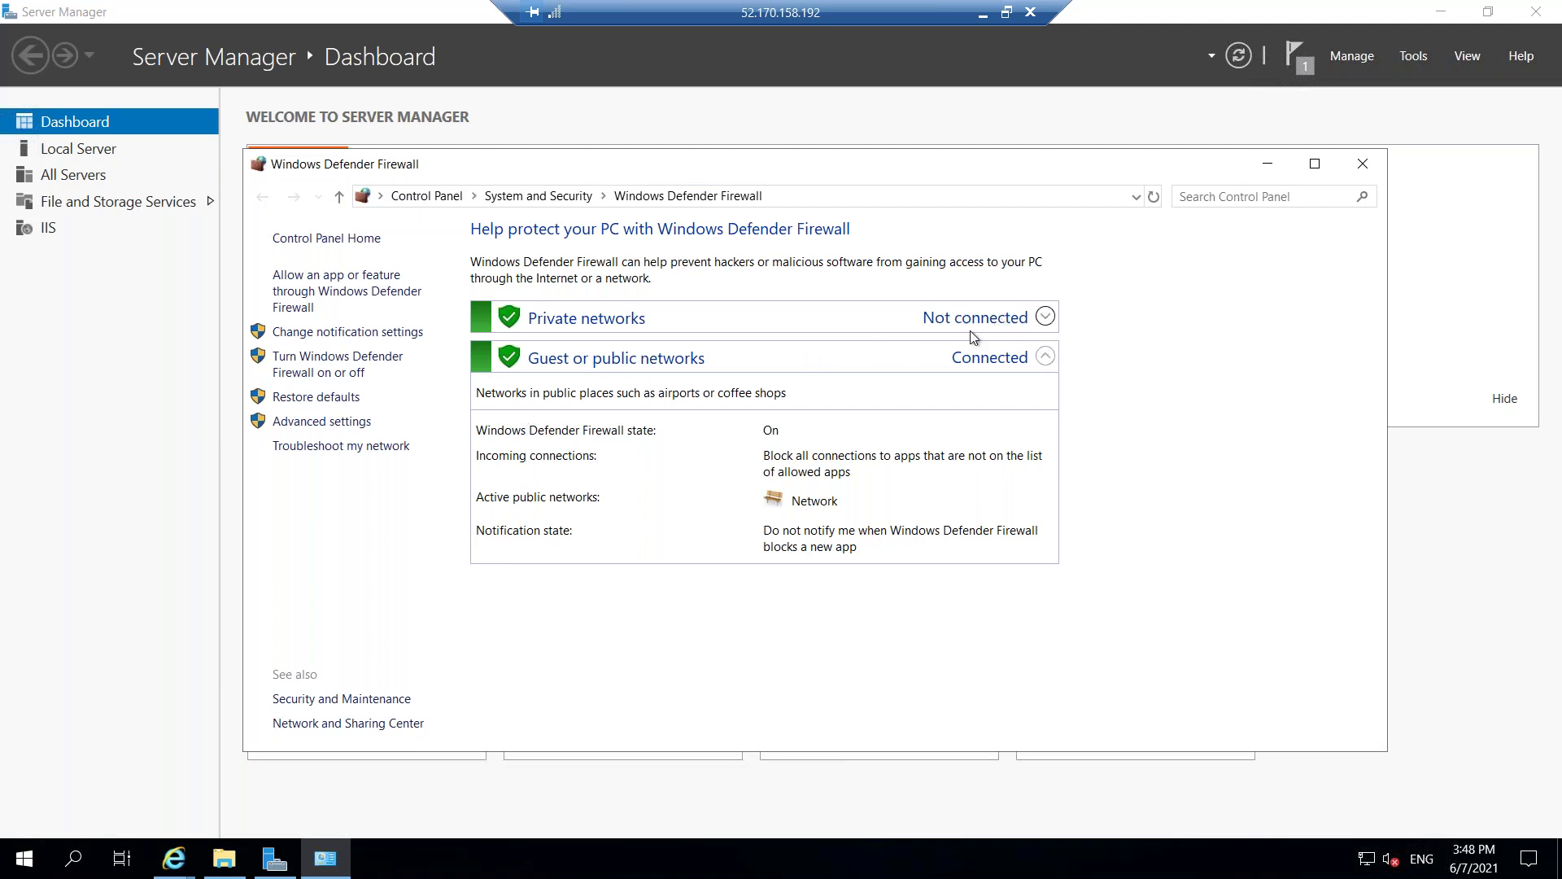
Turn off Windows Defender Firewall for private and public networks.
{"action": "left_click", "coordinate": [975, 327]}
{"action": "left_click", "coordinate": [335, 365]}
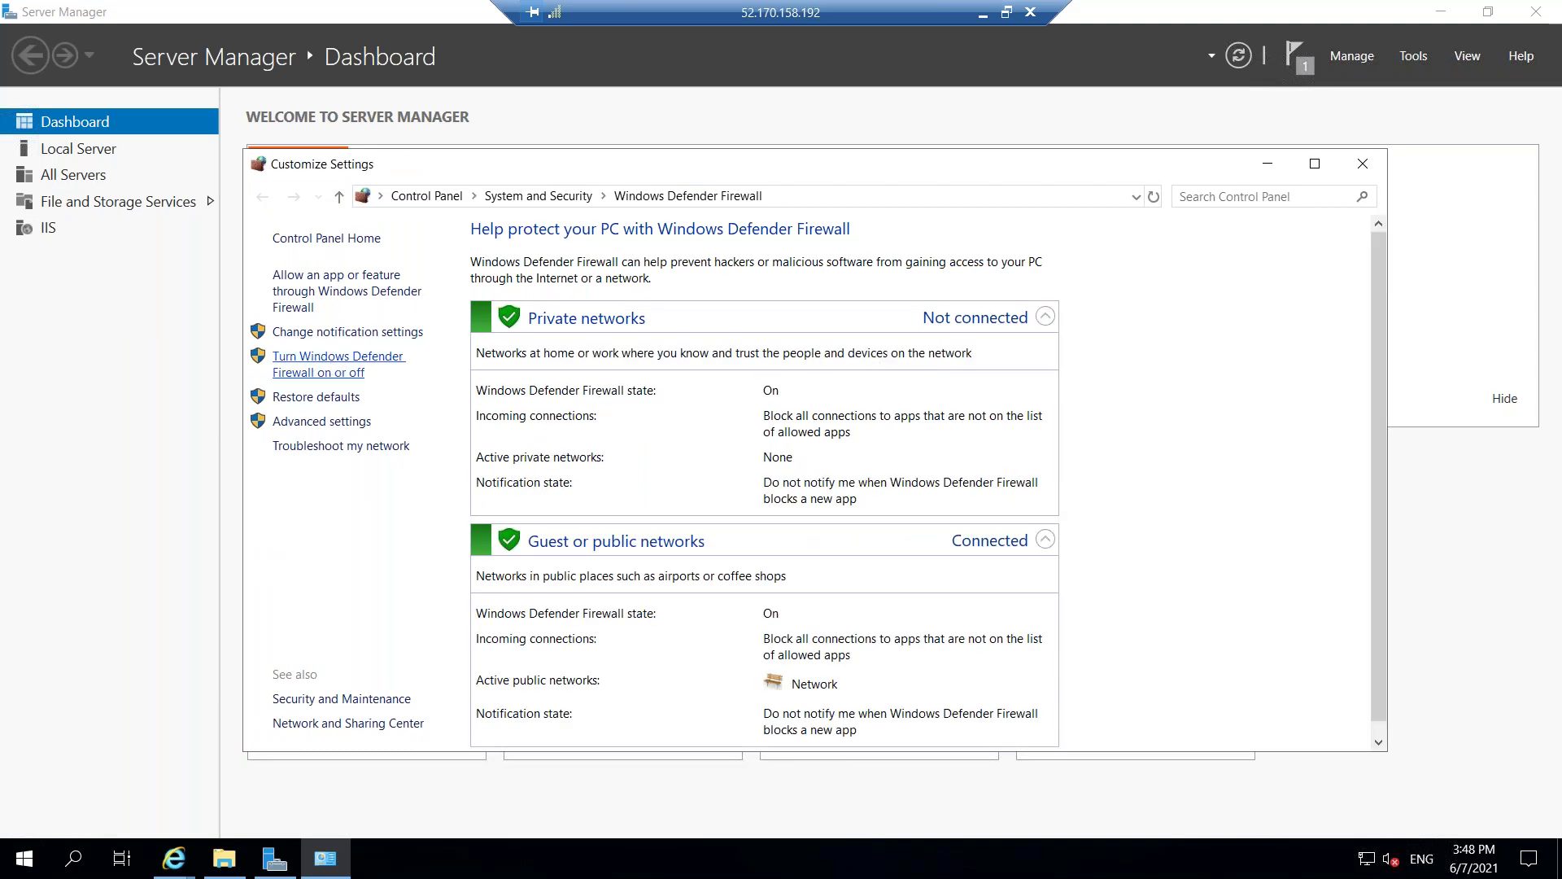
{"action": "left_click", "coordinate": [583, 391]}
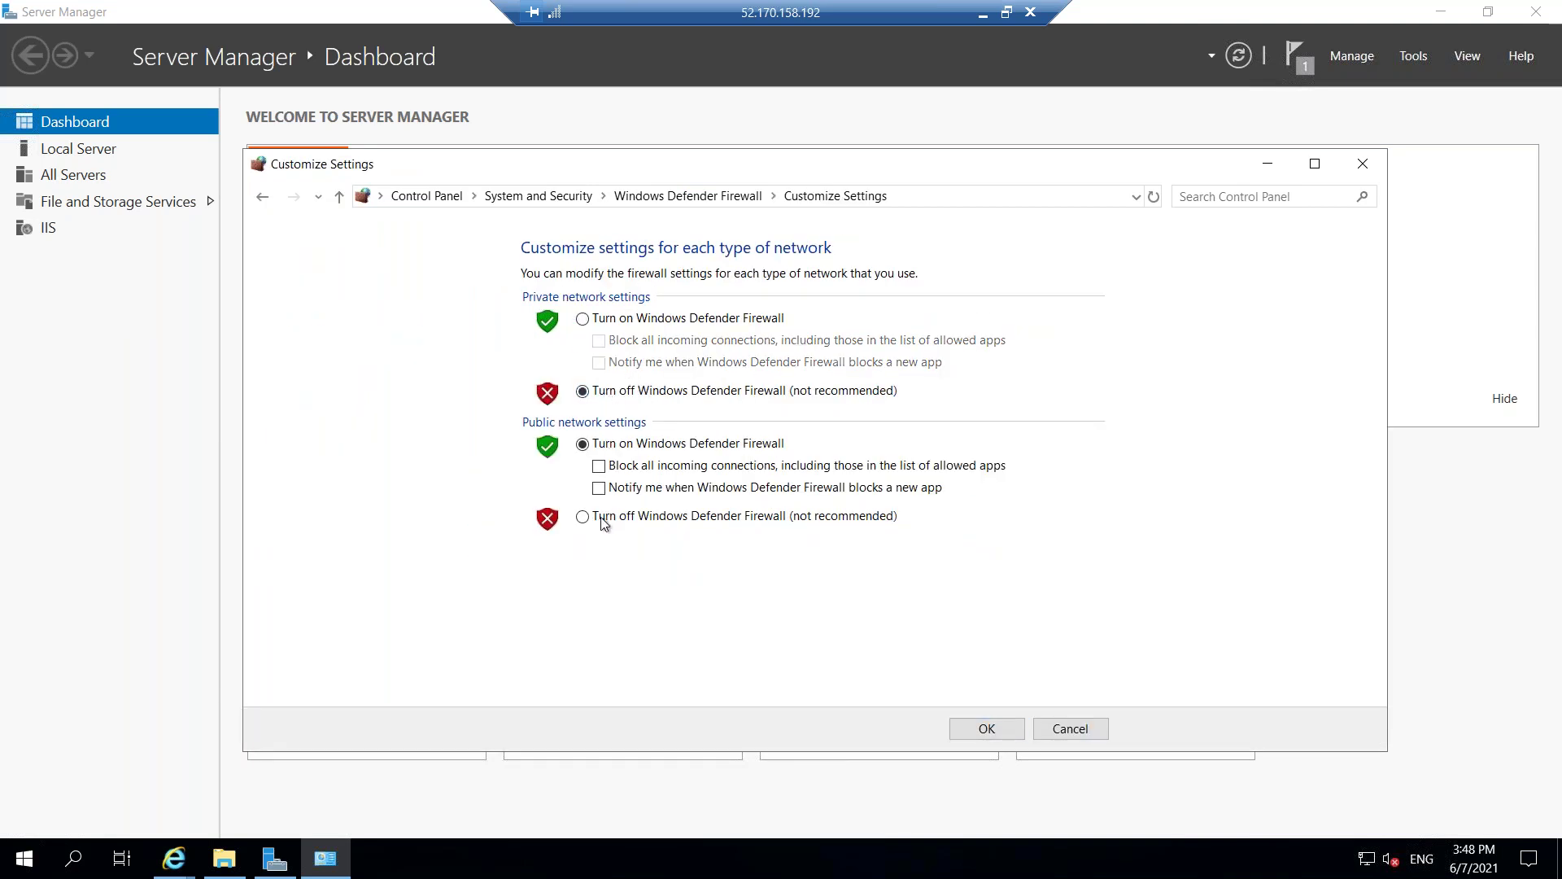
{"action": "left_click", "coordinate": [602, 521]}
{"action": "left_click", "coordinate": [980, 728]}
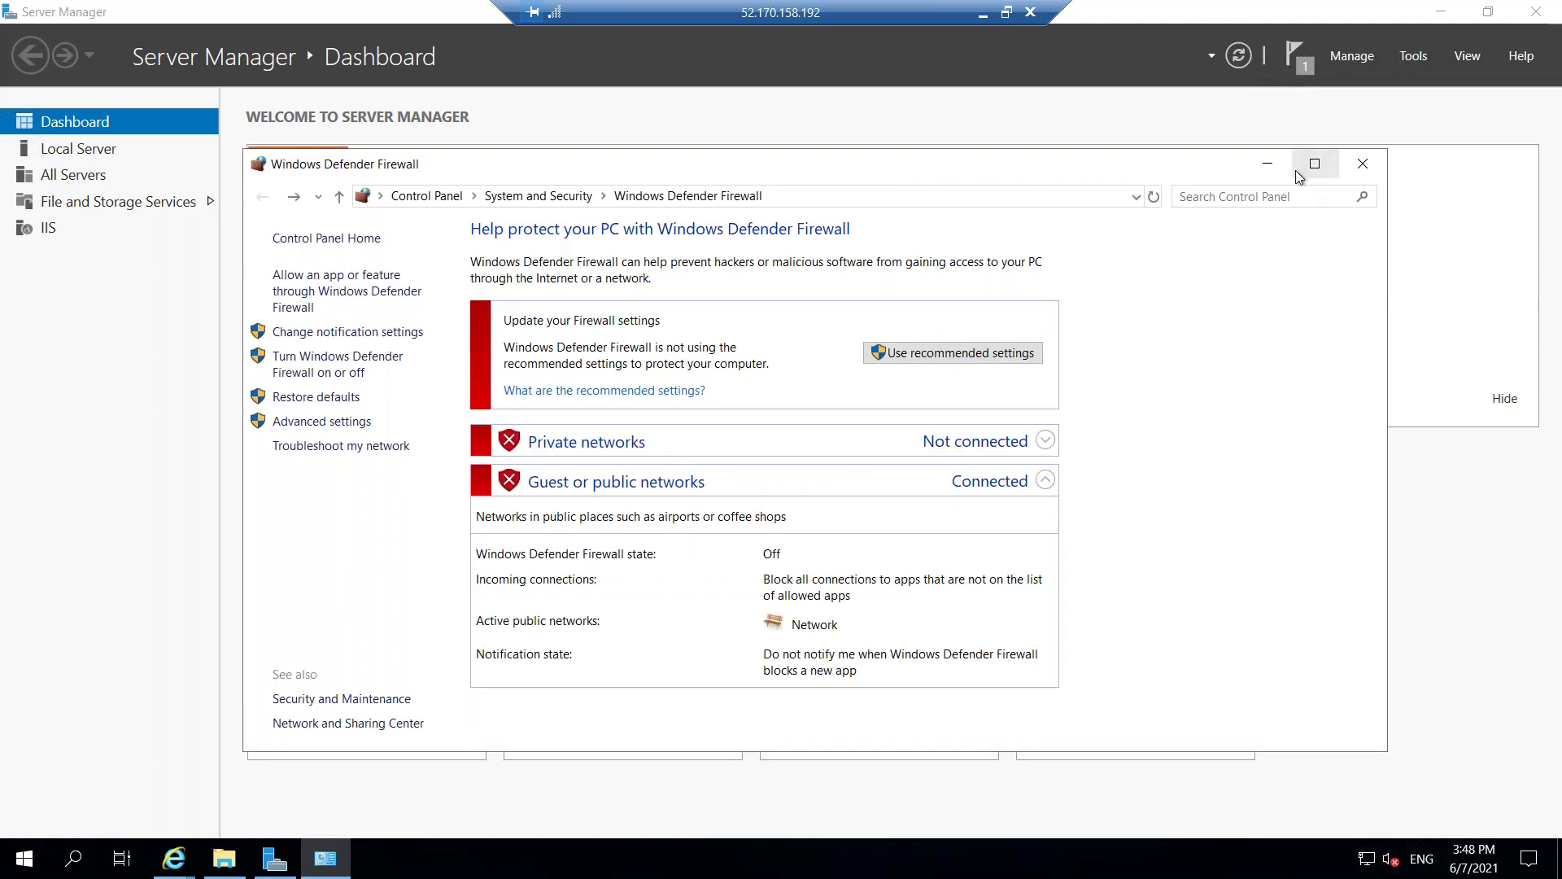
Minimize the firewall and remote session, returning to the 52.170.158.192 browser tab.
{"action": "left_click", "coordinate": [1267, 163]}
{"action": "left_click", "coordinate": [982, 16]}
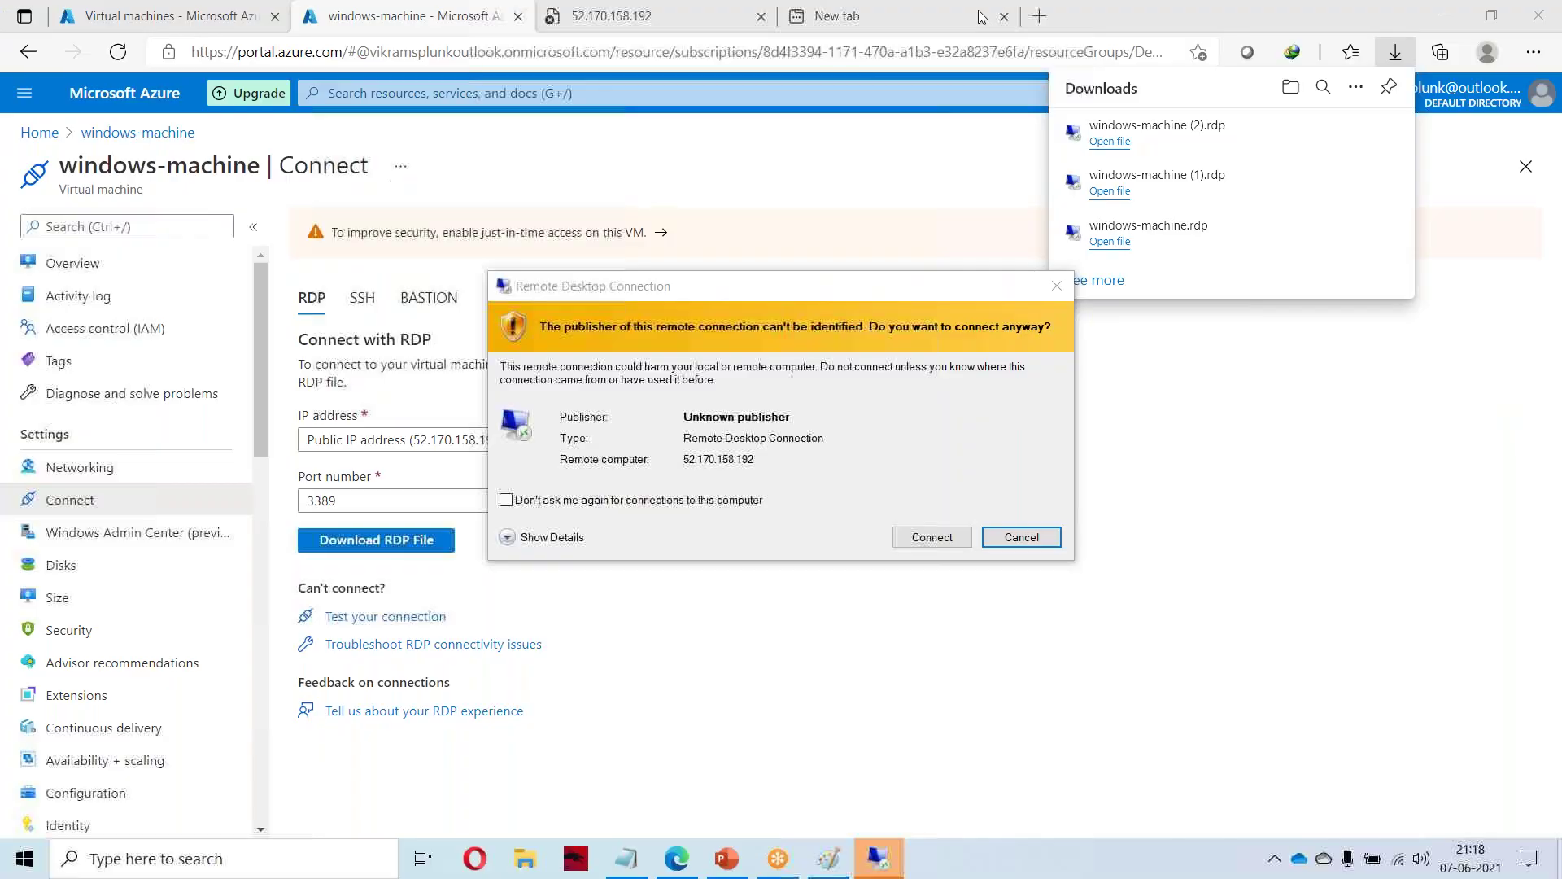
{"action": "left_click", "coordinate": [1015, 539]}
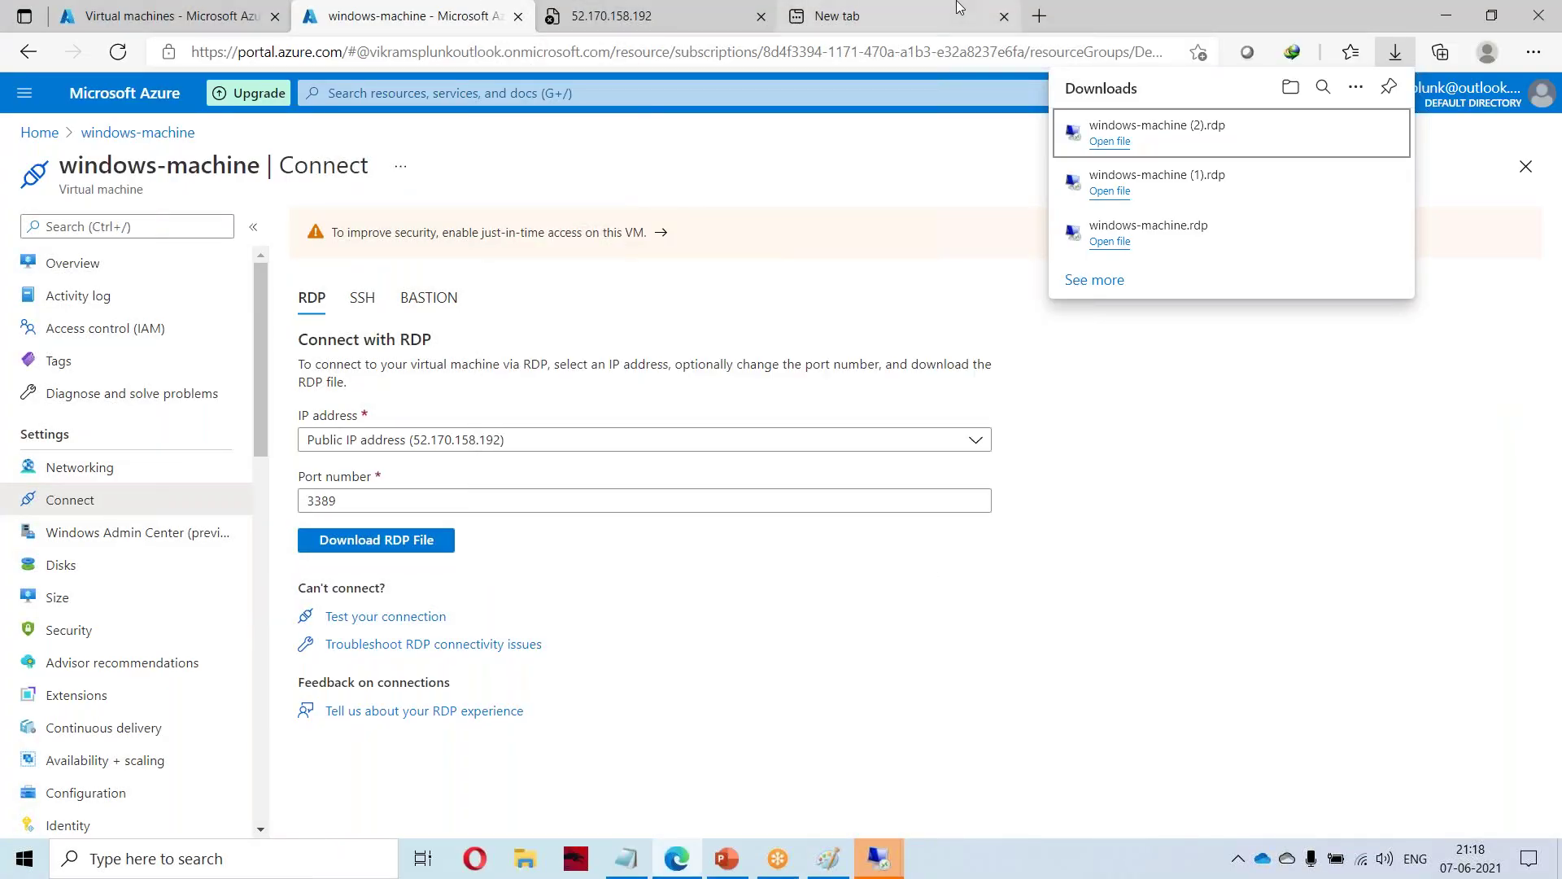
{"action": "left_click", "coordinate": [652, 16]}
Refresh the 52.170.158.192 tab to show the IIS welcome page, then resume the Remote Desktop session.
{"action": "right_click", "coordinate": [652, 16]}
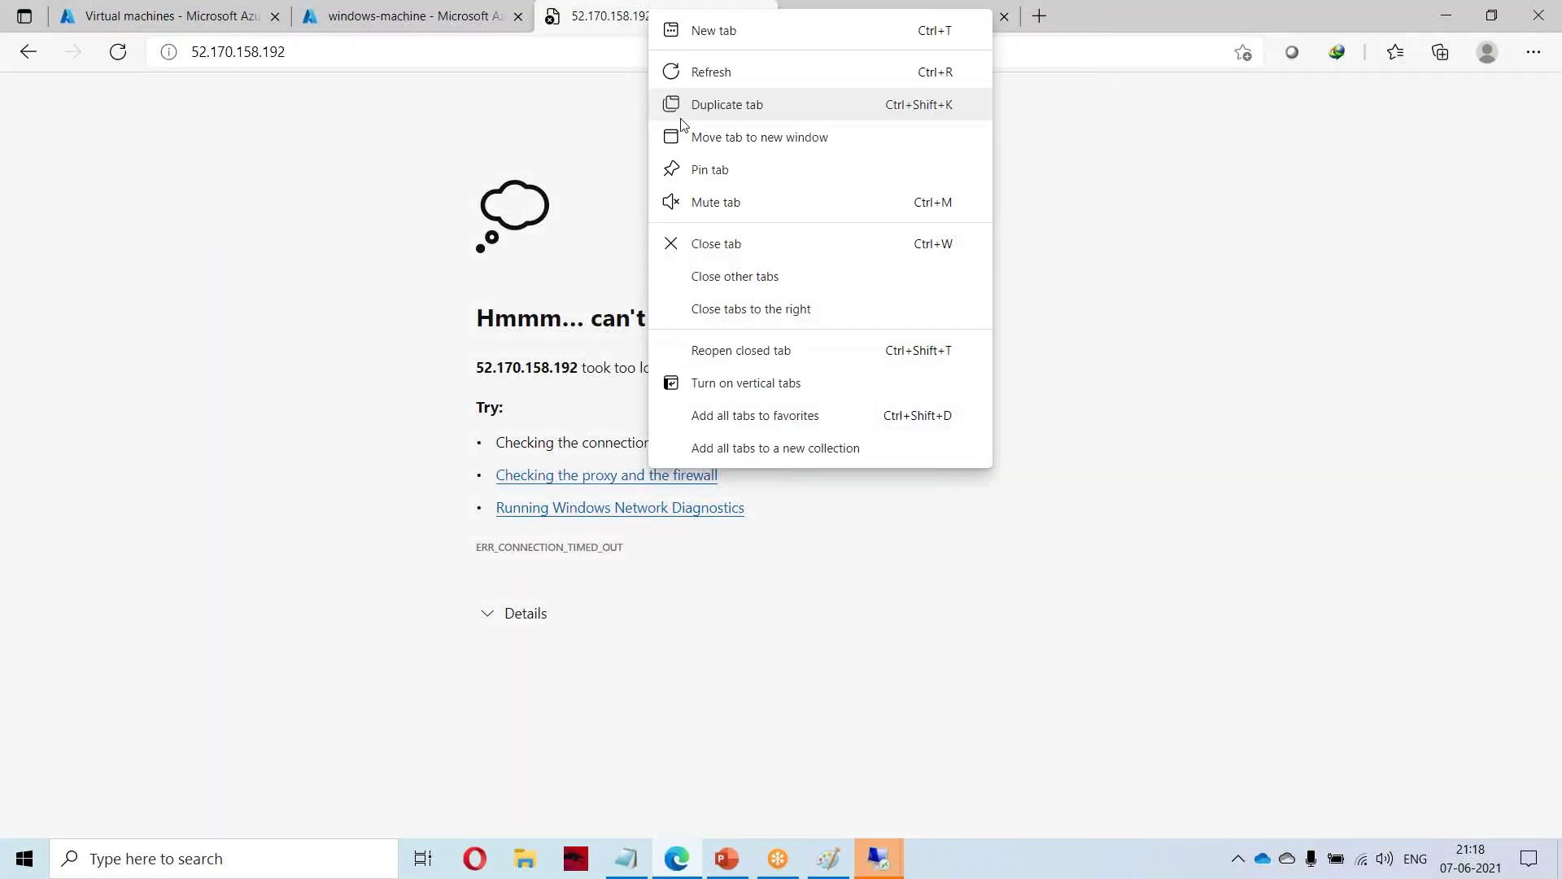
{"action": "left_click", "coordinate": [719, 70]}
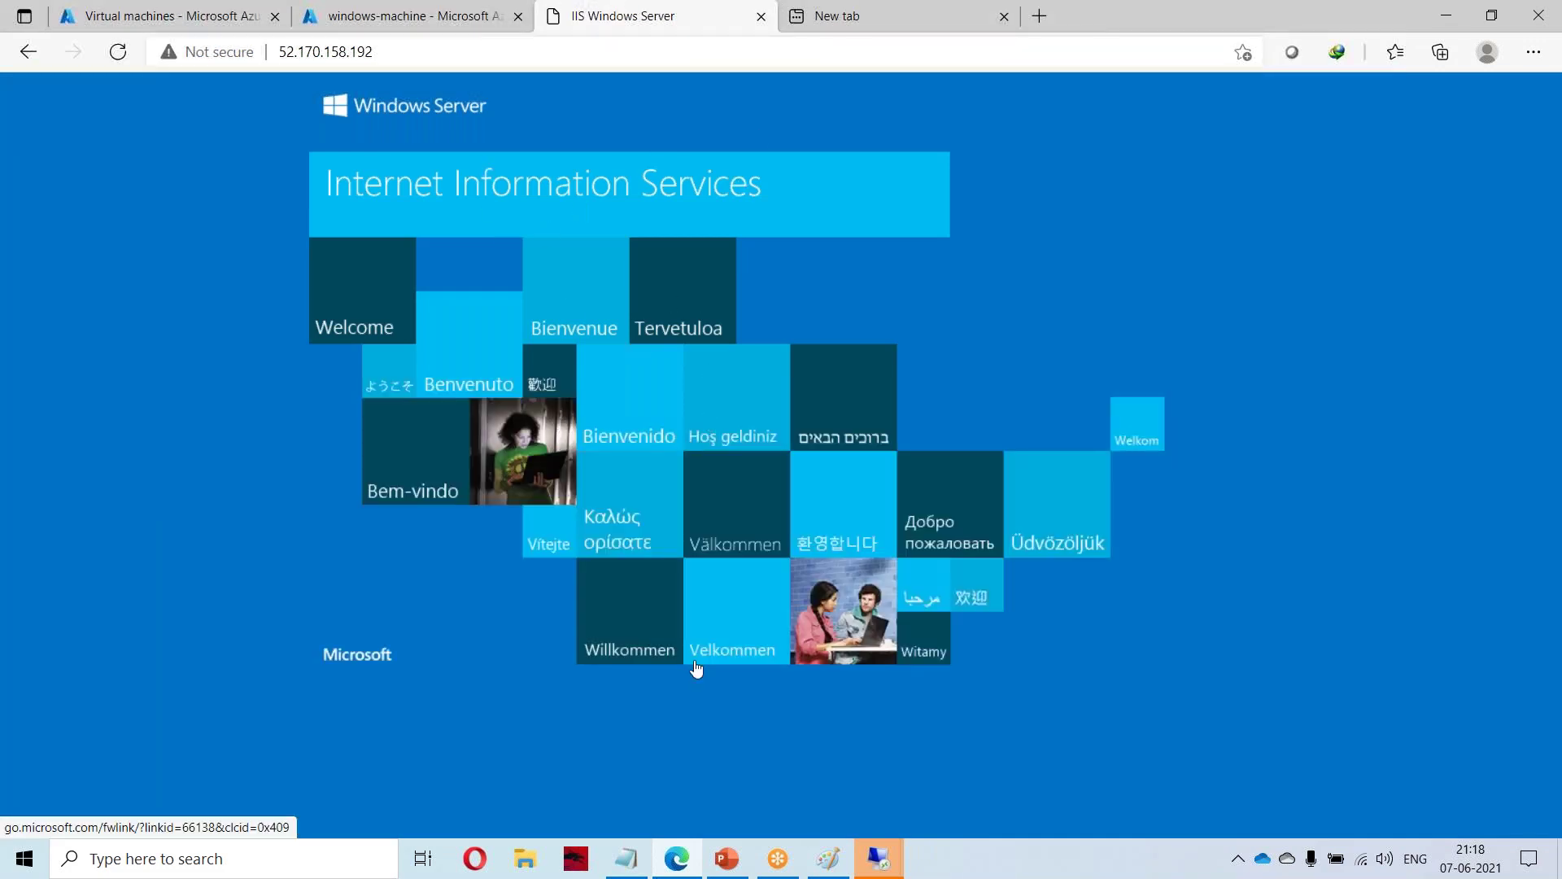
{"action": "left_click", "coordinate": [903, 870]}
{"action": "left_click", "coordinate": [950, 774]}
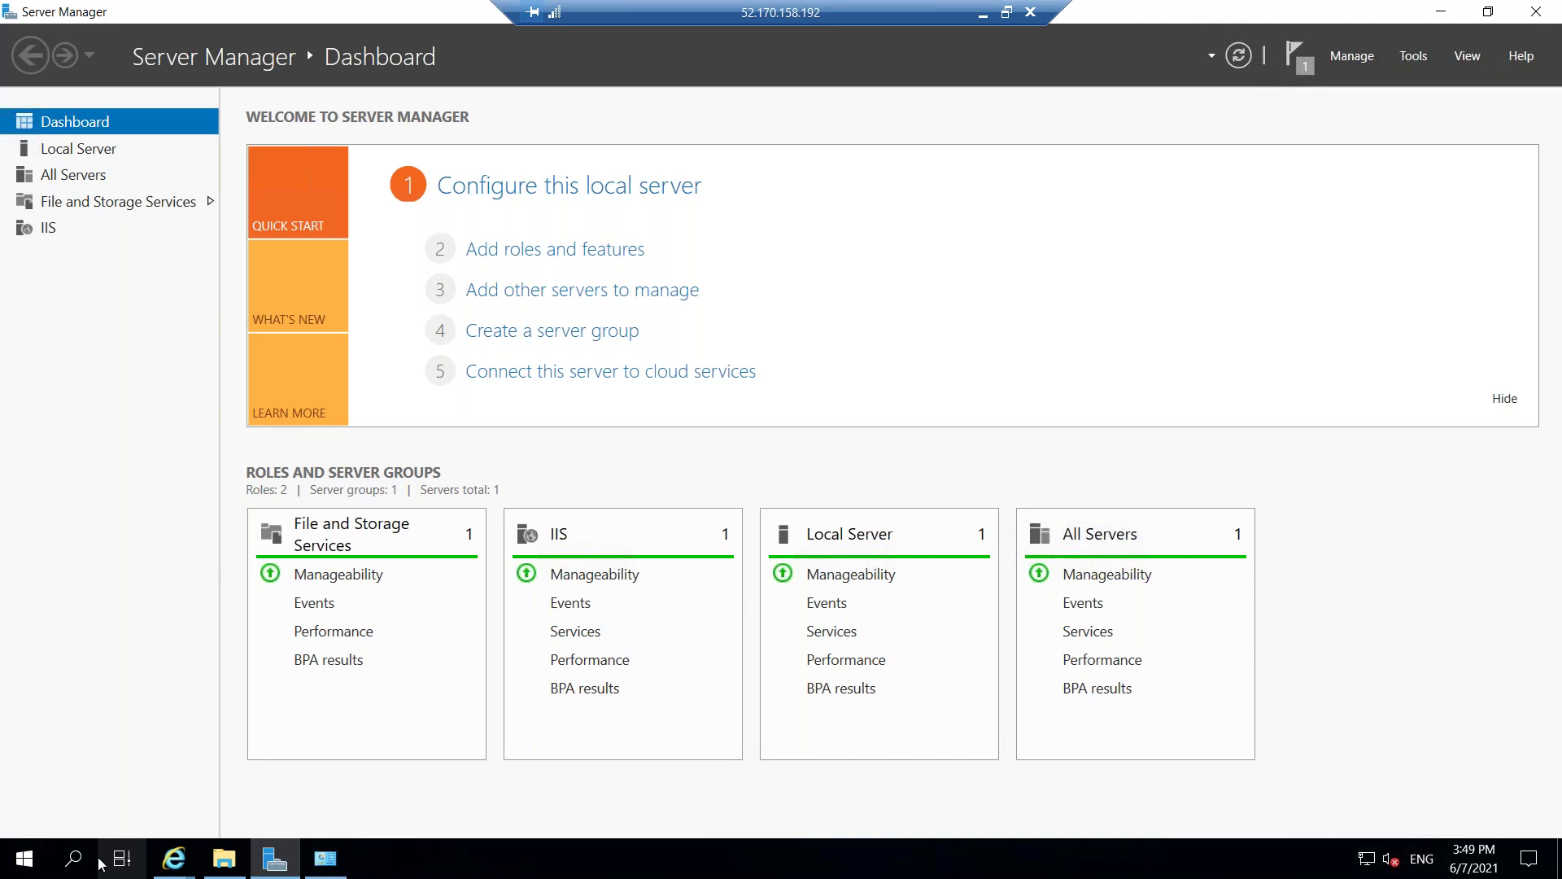
Search 'fire' to open Windows Defender Firewall and restore its recommended settings.
{"action": "left_click", "coordinate": [73, 858]}
{"action": "type", "text": "fire"}
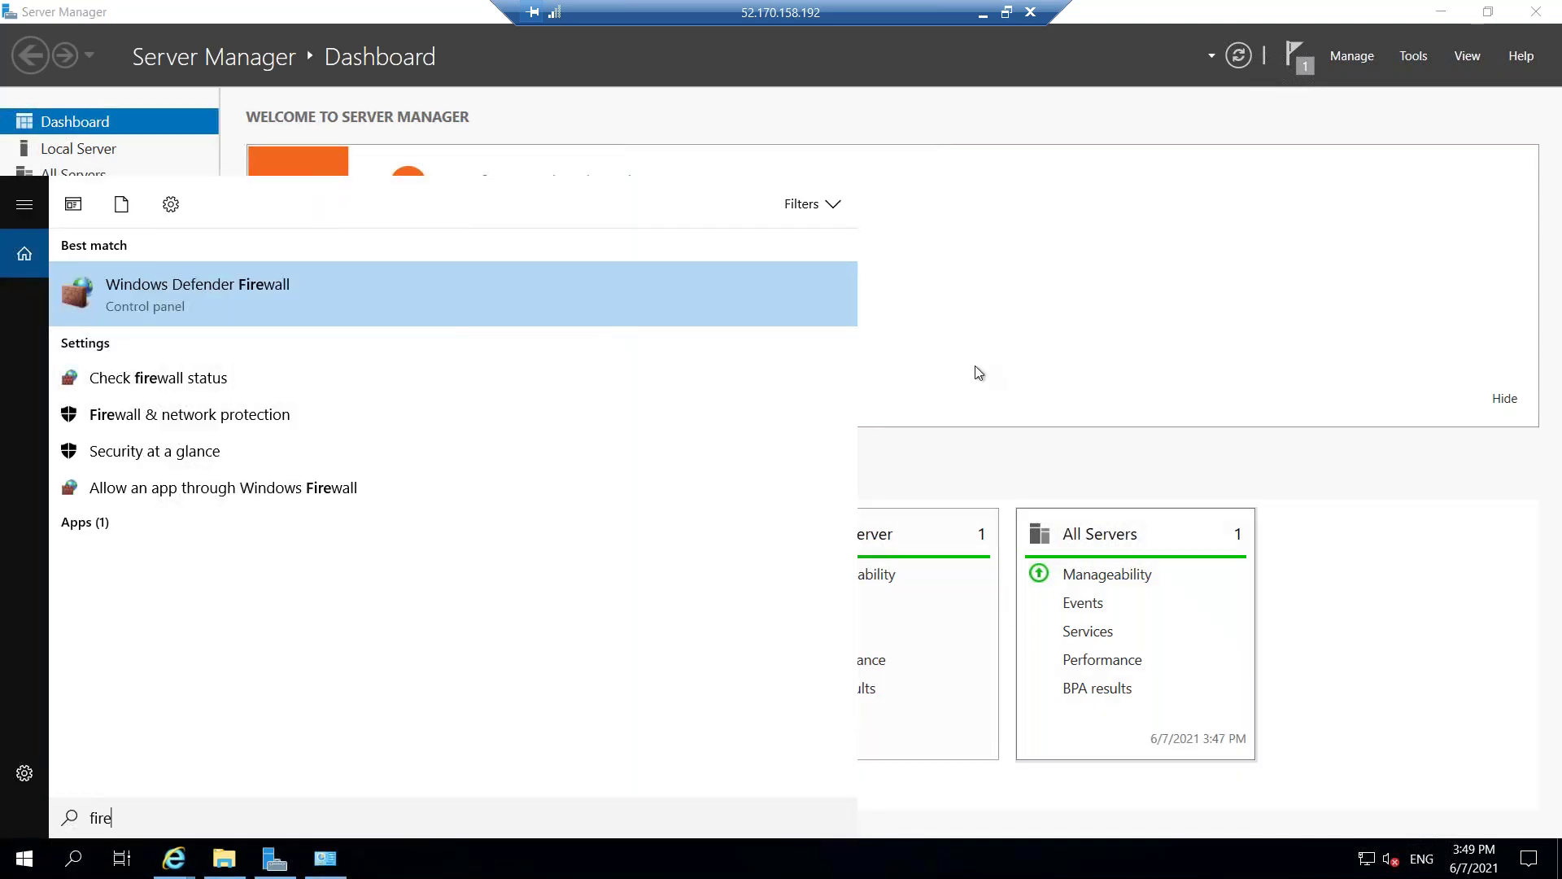
{"action": "left_click", "coordinate": [157, 379]}
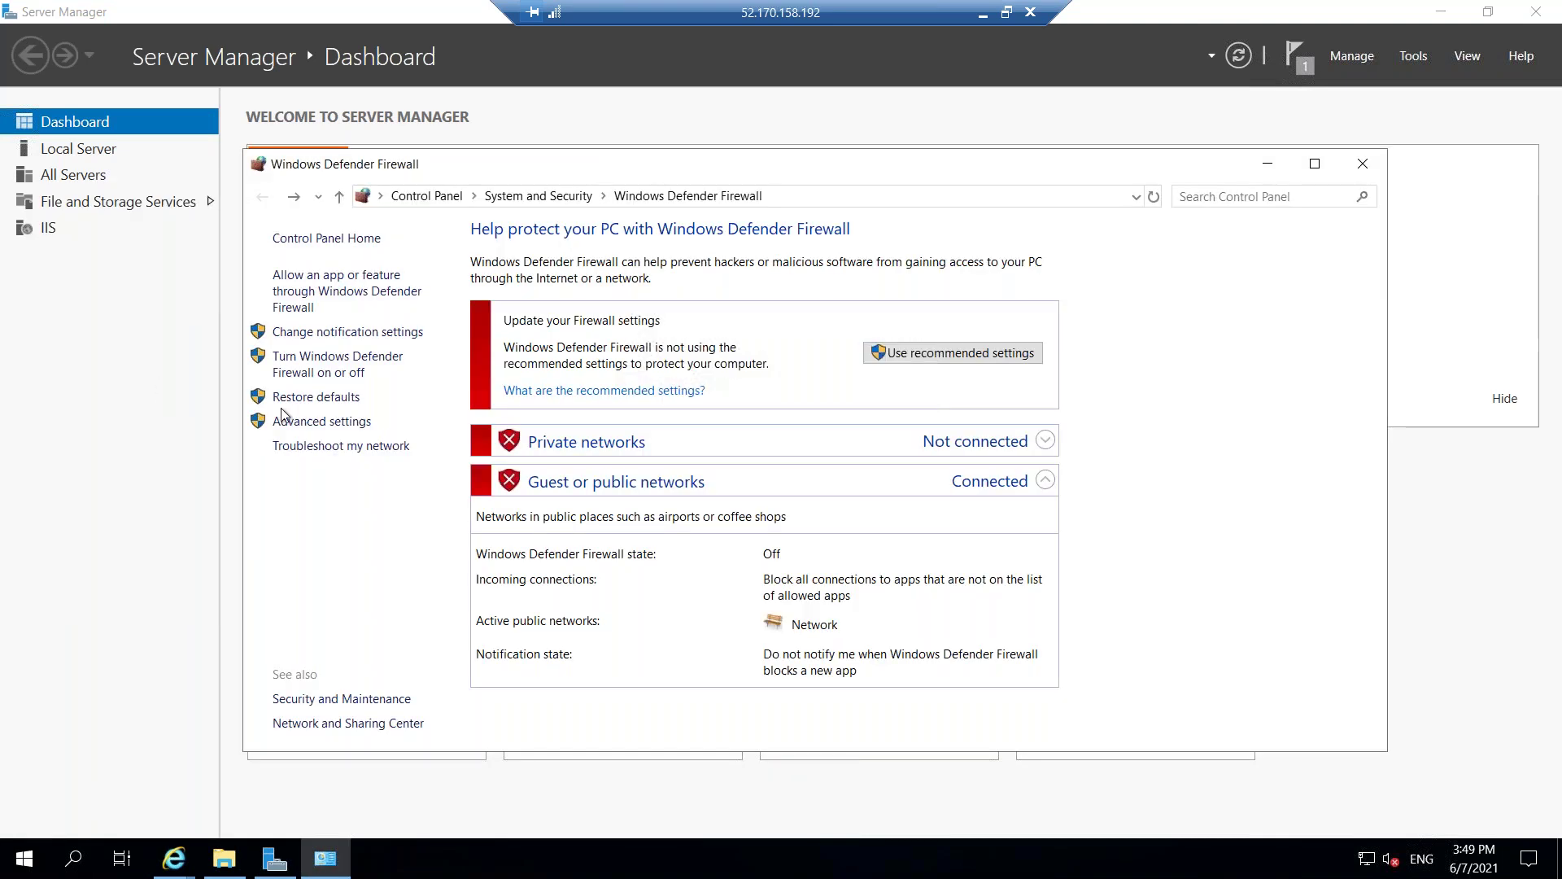
{"action": "left_click", "coordinate": [960, 354]}
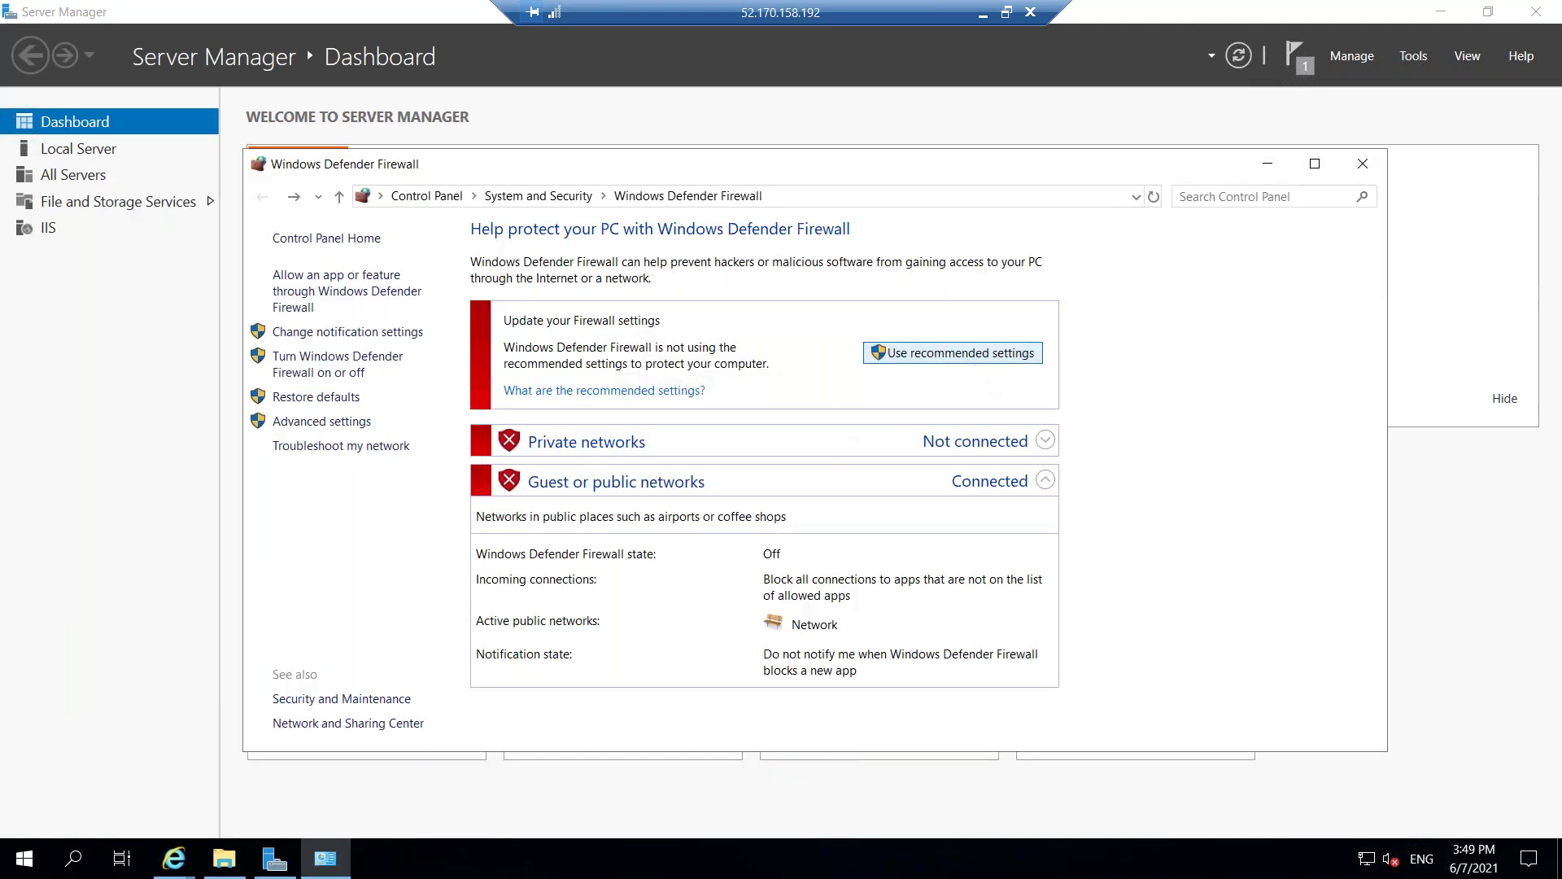
Reload the IIS tab and load 52.170.158.192 in a new Edge tab, then return to the server.
{"action": "left_click", "coordinate": [985, 14]}
{"action": "right_click", "coordinate": [633, 15]}
{"action": "left_click", "coordinate": [683, 74]}
{"action": "left_click", "coordinate": [501, 53]}
{"action": "key", "text": "ctrl+c"}
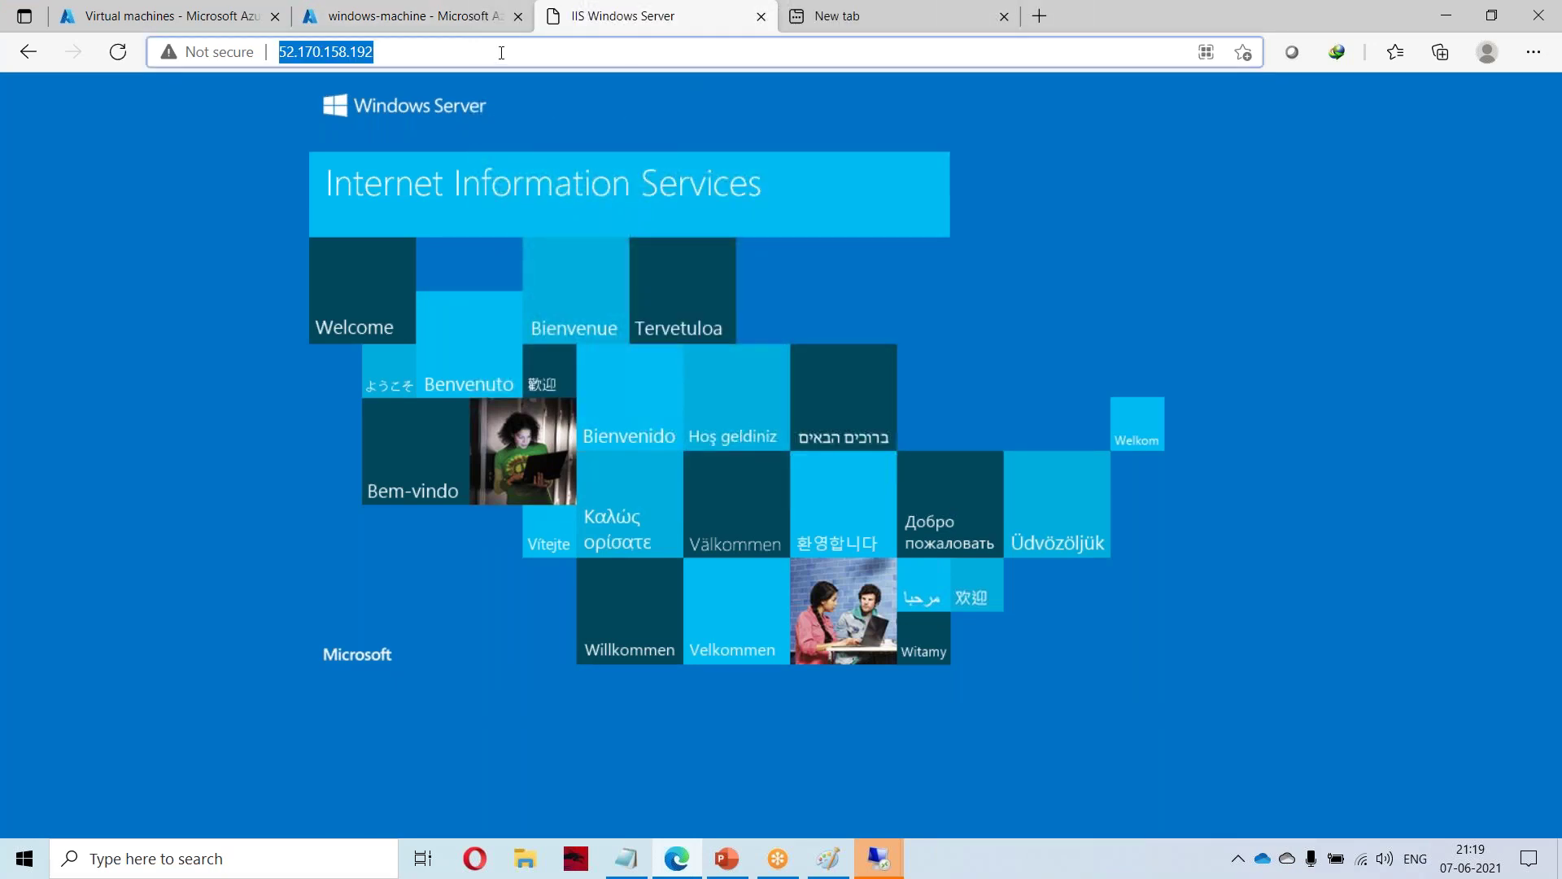
{"action": "left_click", "coordinate": [852, 19]}
{"action": "key", "text": "ctrl+v"}
{"action": "key", "text": "Return"}
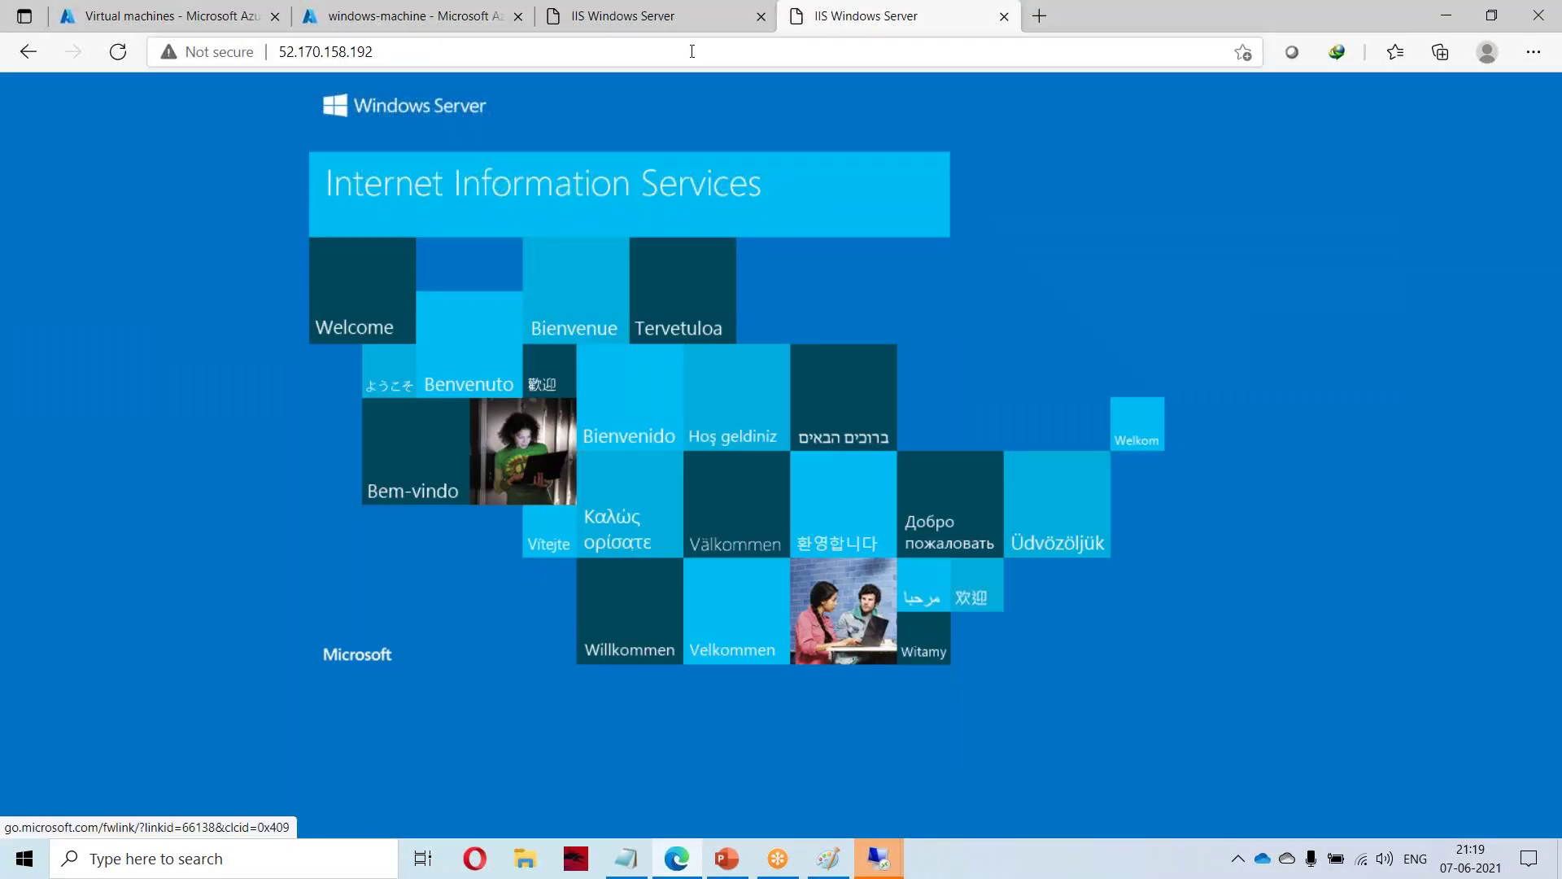
{"action": "mouse_move", "coordinate": [879, 858]}
{"action": "left_click", "coordinate": [989, 762]}
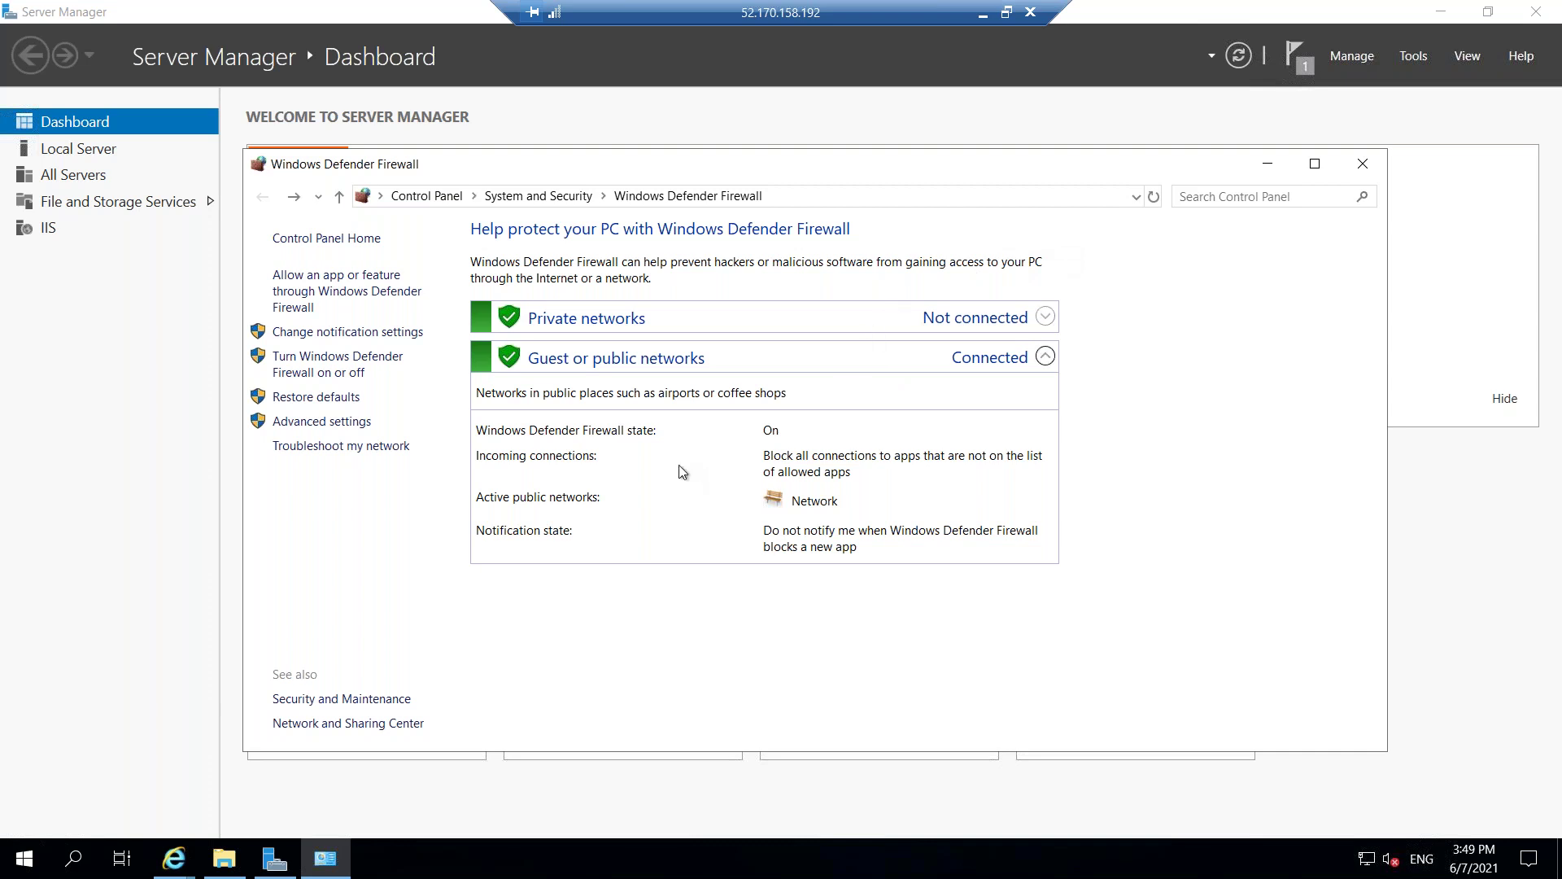
Turn off the firewall for private and public networks and close its window.
{"action": "left_click", "coordinate": [307, 366]}
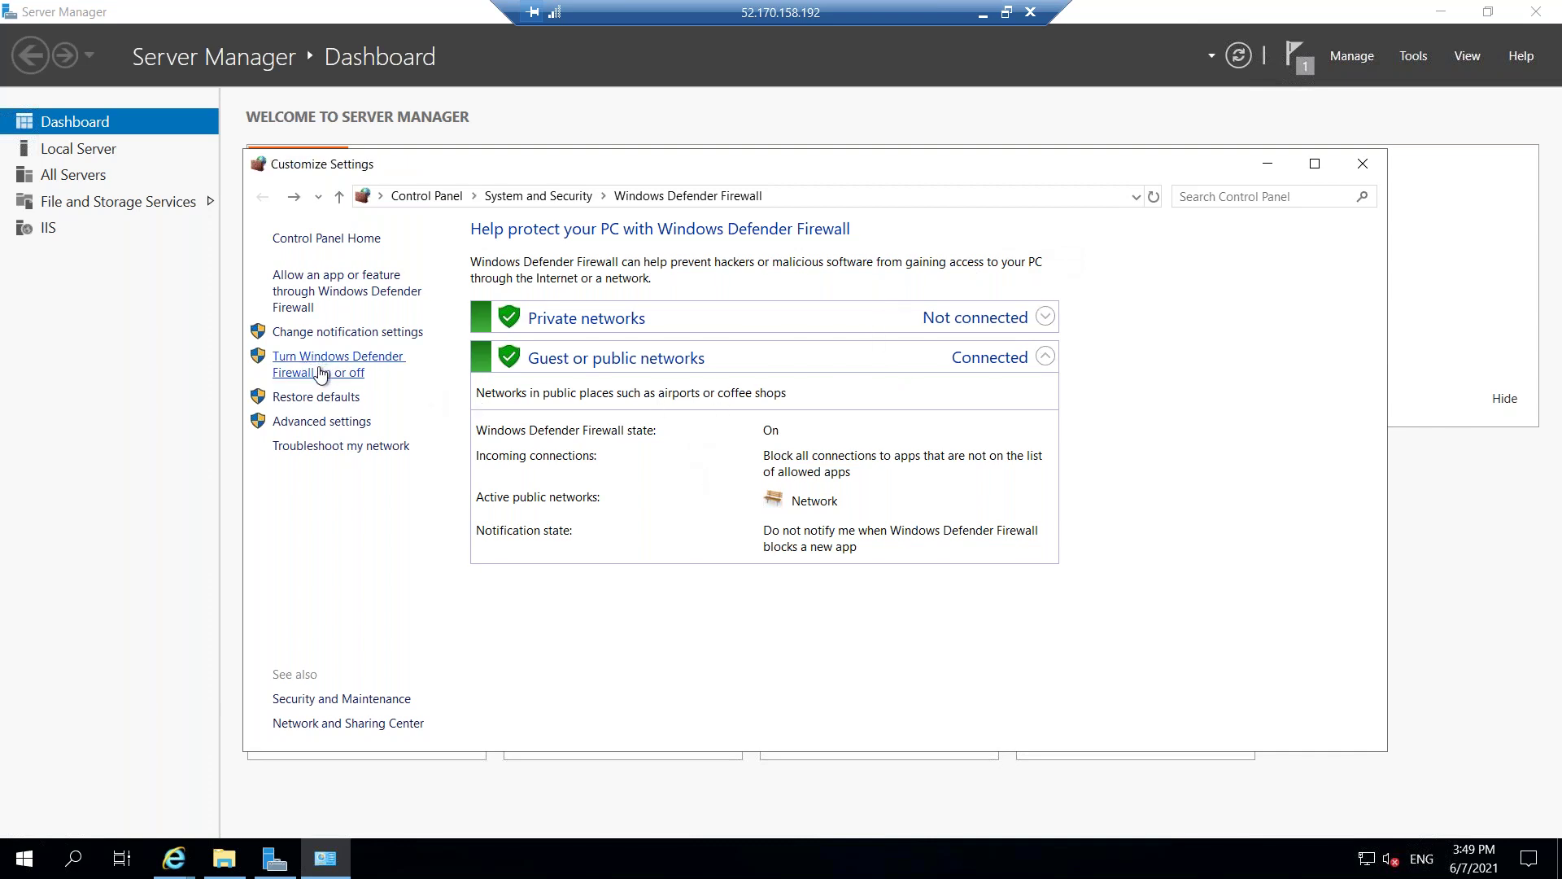
{"action": "left_click", "coordinate": [609, 393]}
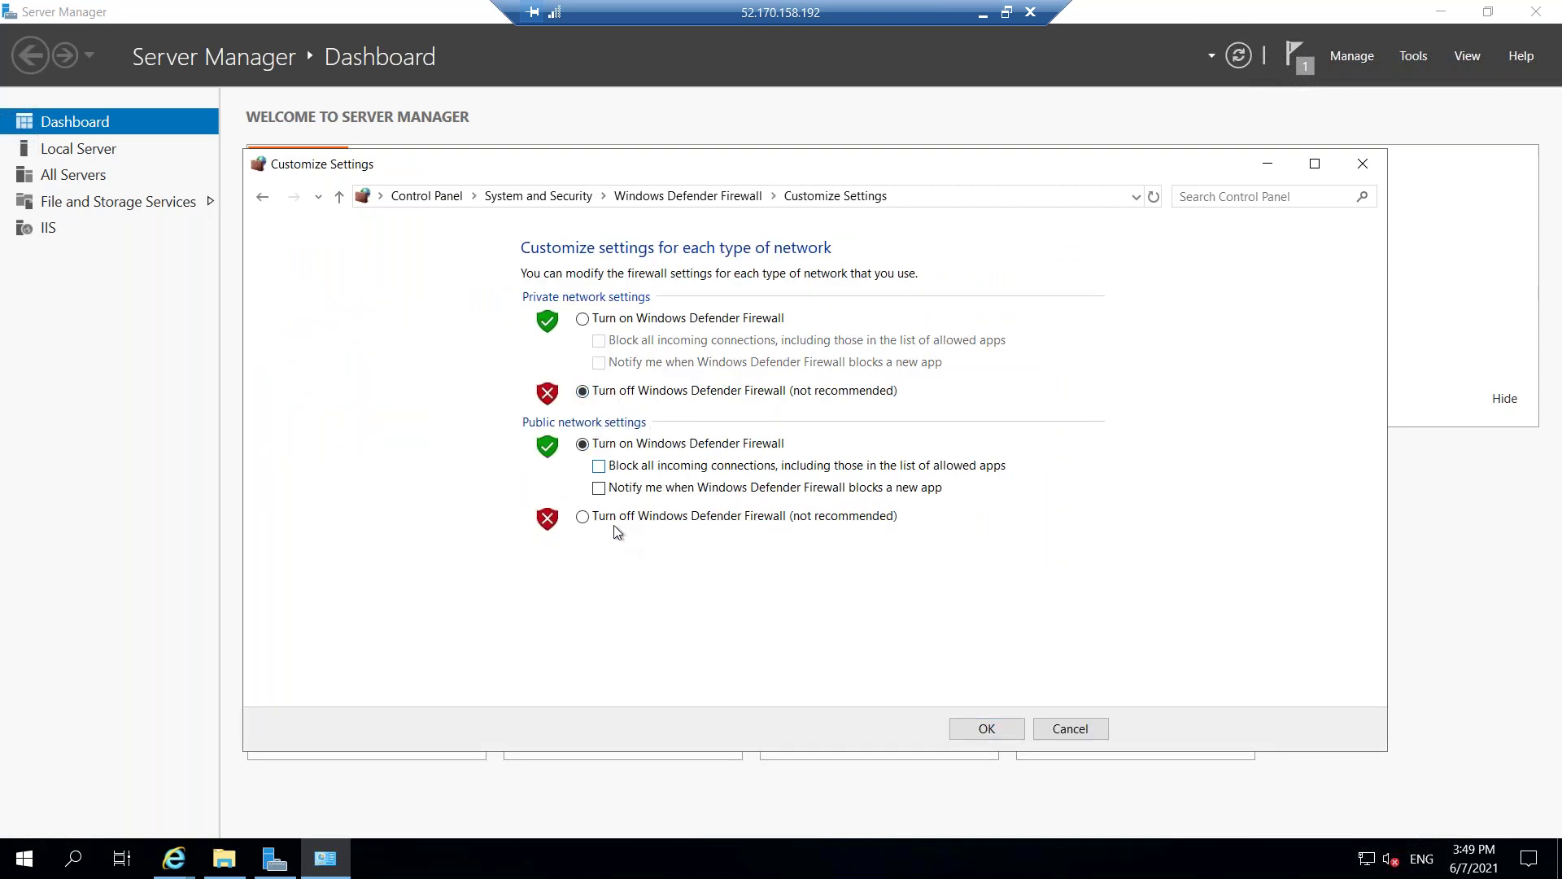
{"action": "left_click", "coordinate": [603, 519]}
{"action": "left_click", "coordinate": [973, 730]}
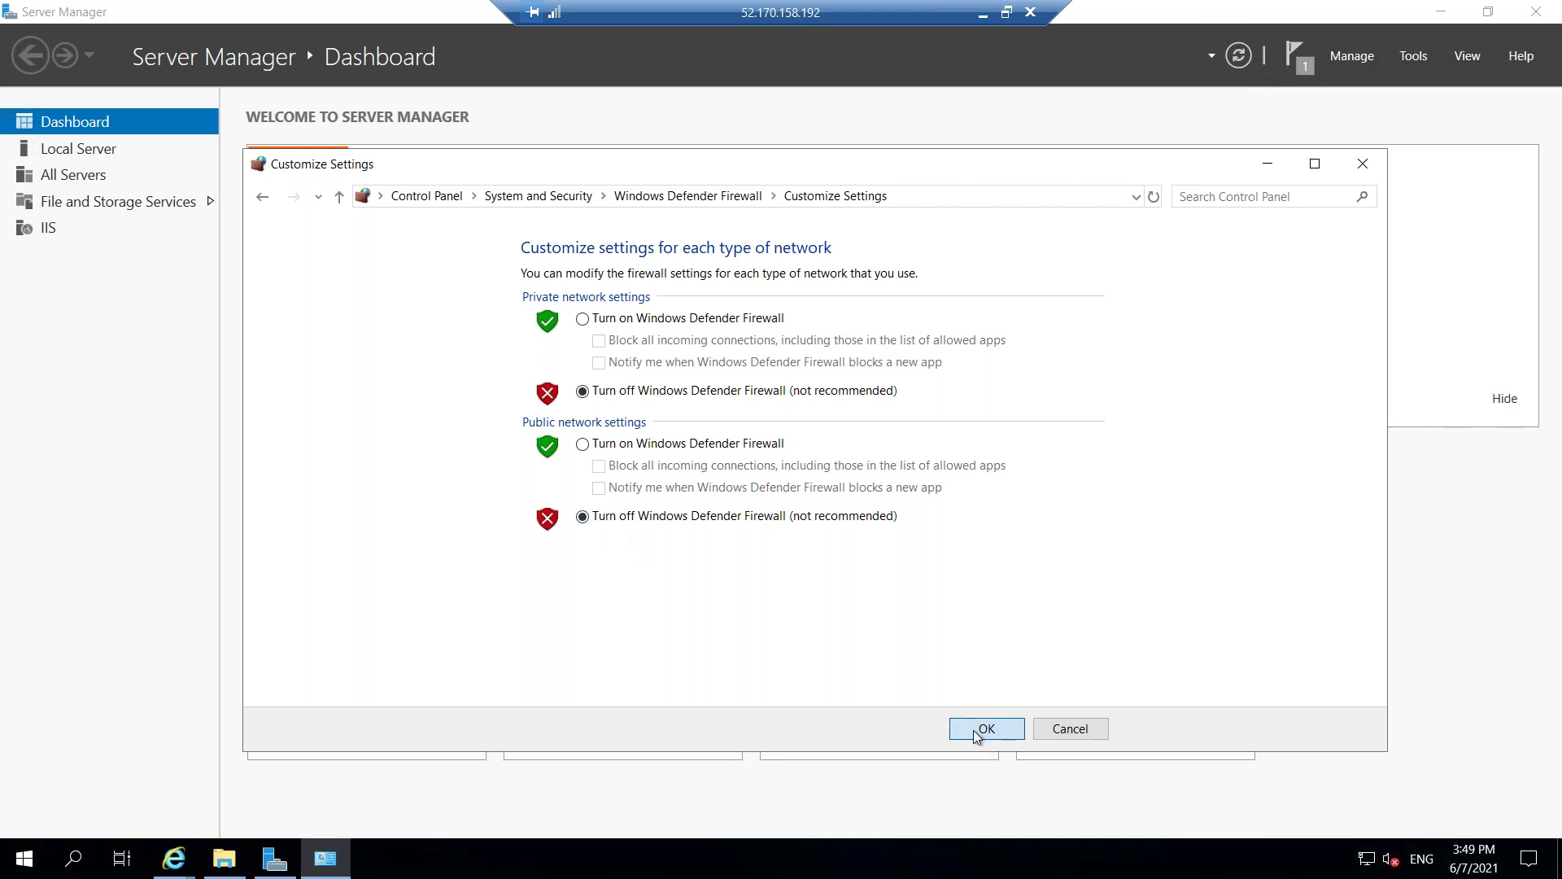
{"action": "left_click", "coordinate": [1357, 165]}
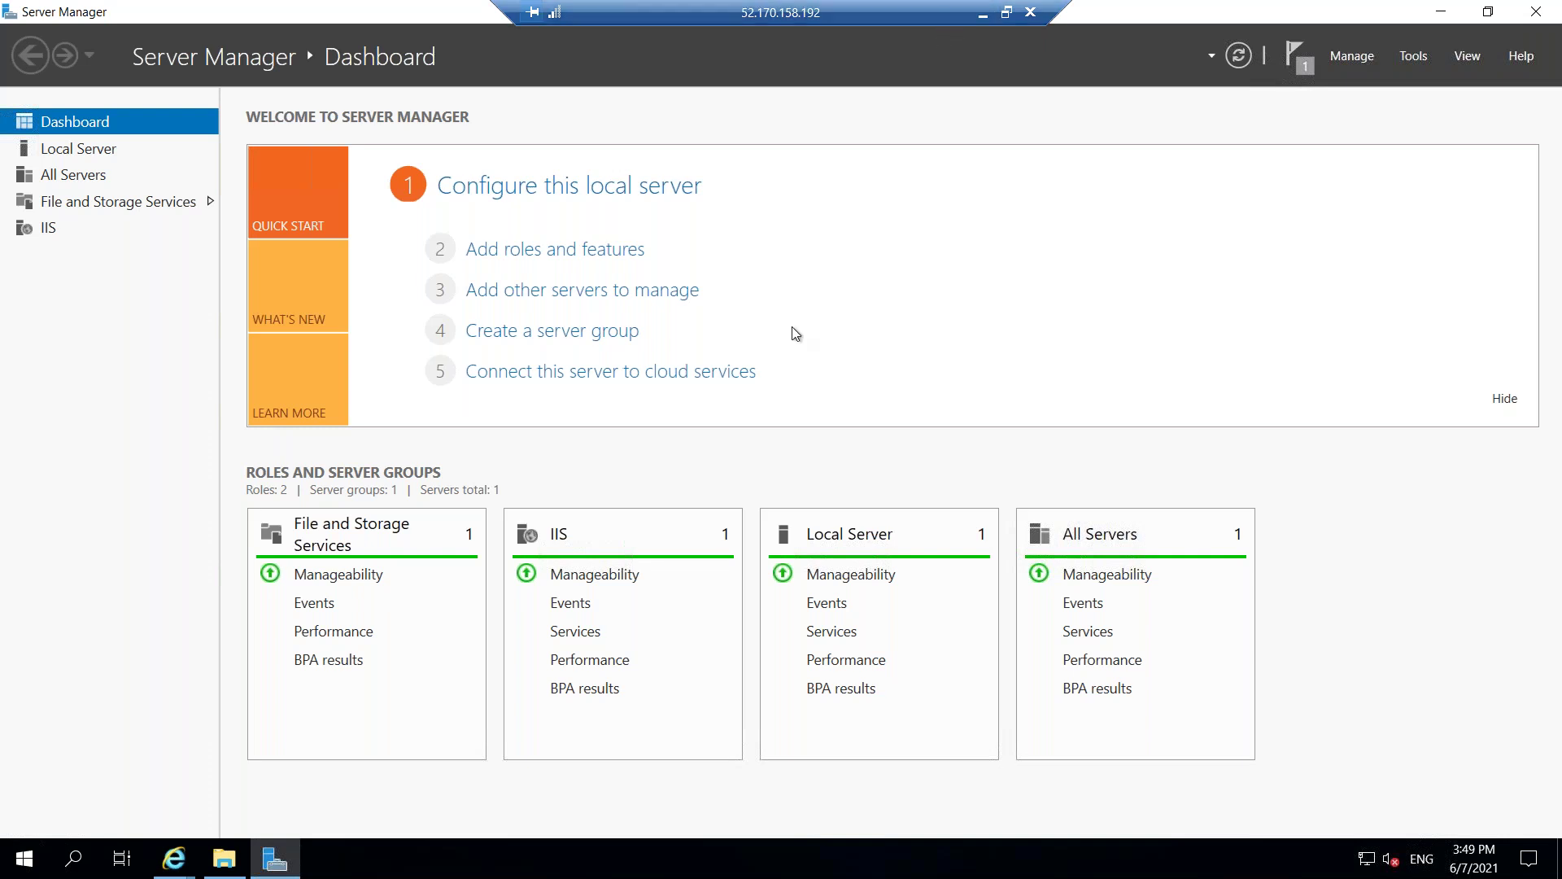
{"action": "left_click", "coordinate": [982, 15]}
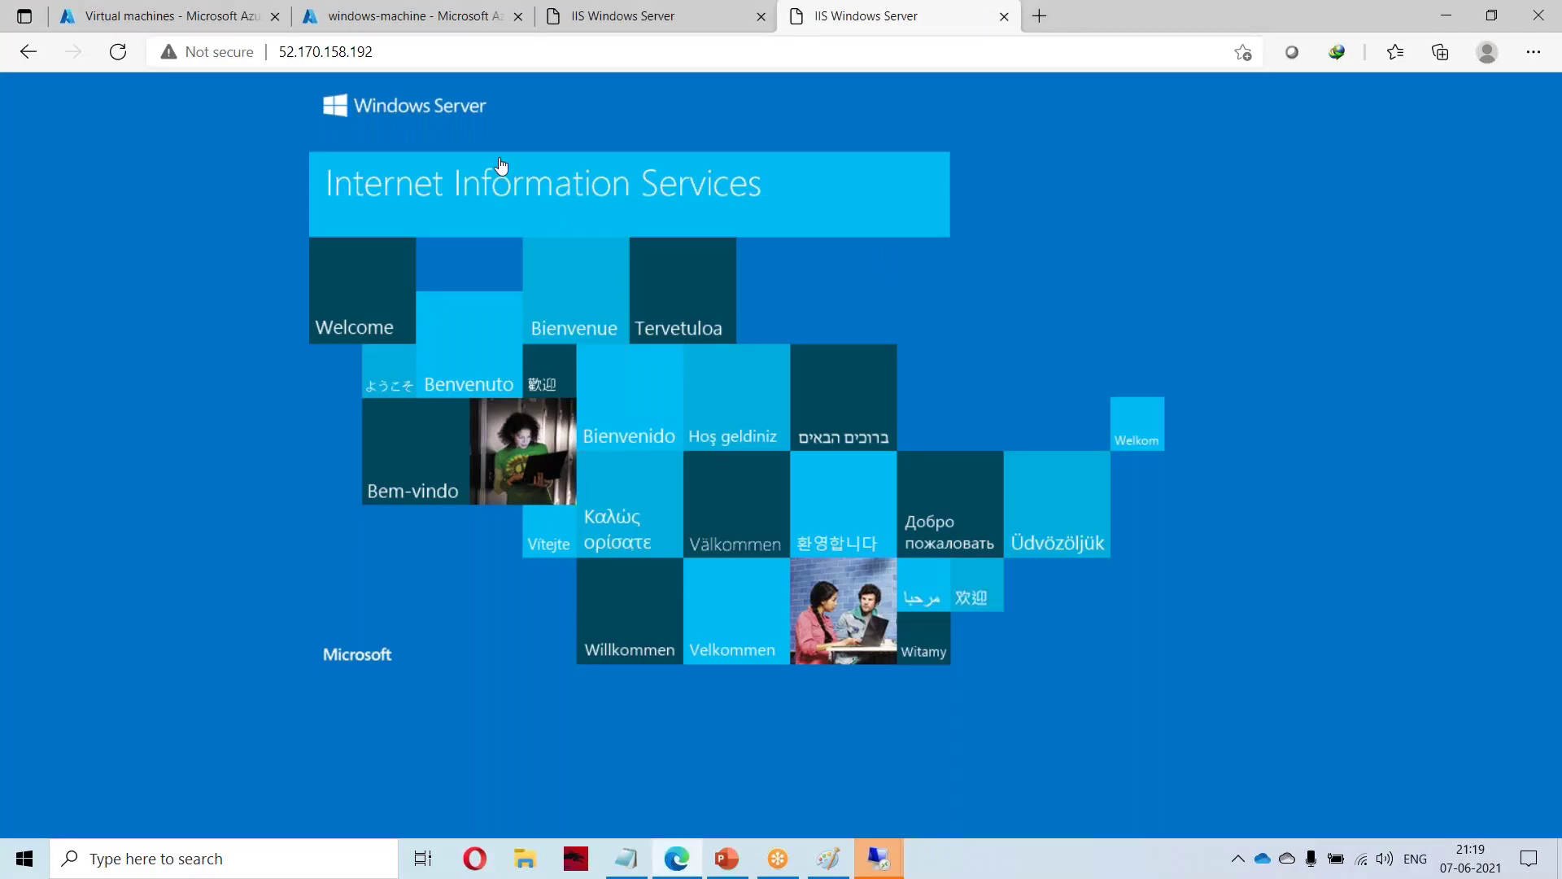
Reload and view the third 52.170.158.192 IIS tab.
{"action": "right_click", "coordinate": [571, 16]}
{"action": "left_click", "coordinate": [608, 71]}
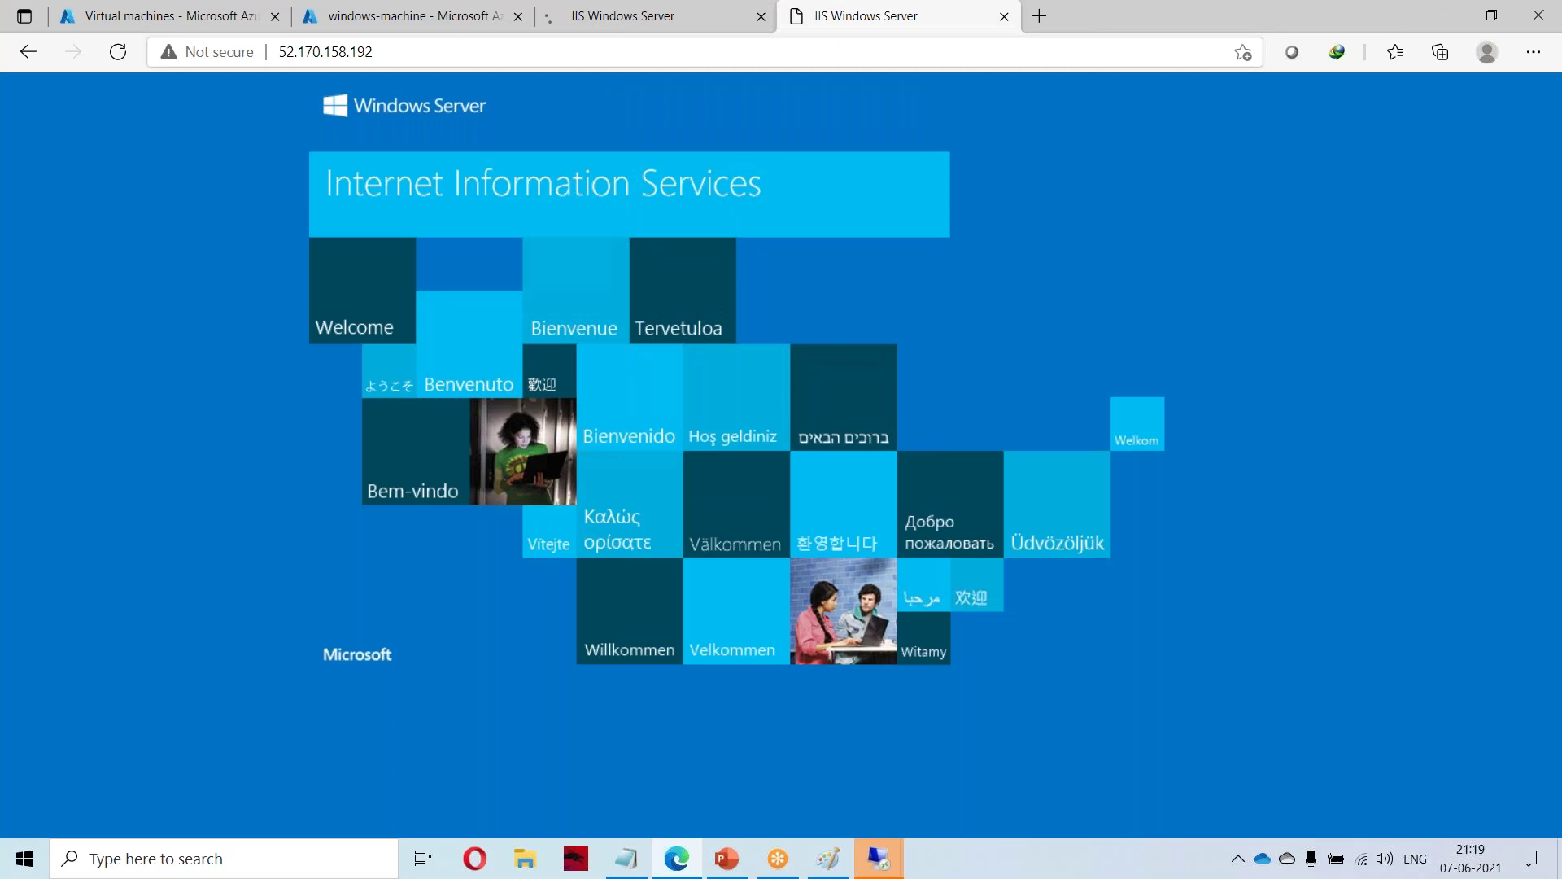
{"action": "left_click", "coordinate": [635, 18]}
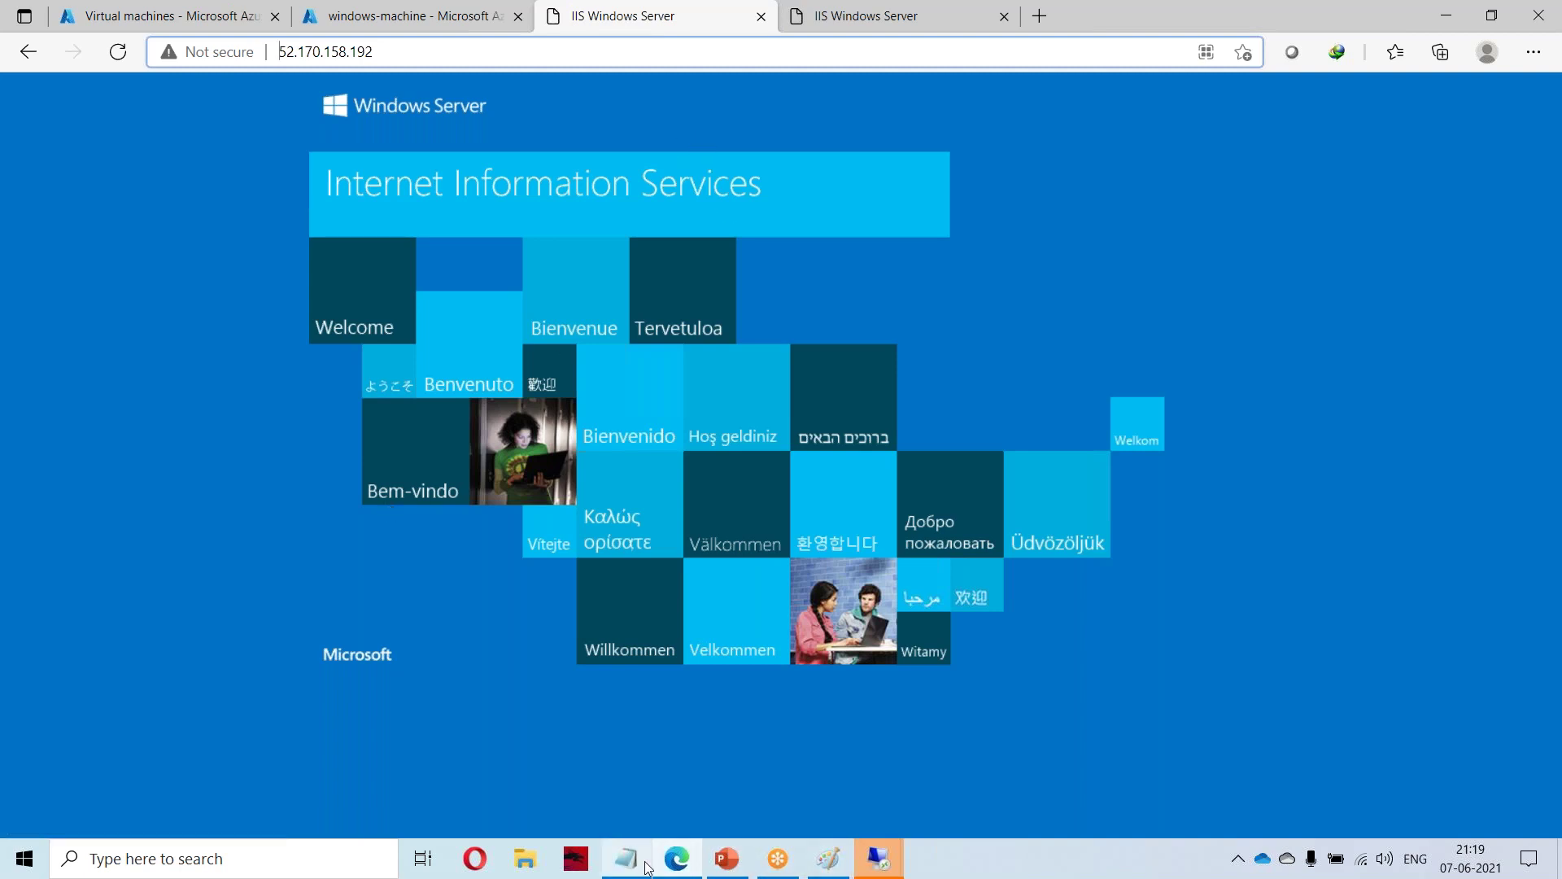
Minimize the PowerPoint presentation and return to the windows-machine | Connect tab in Azure.
{"action": "mouse_move", "coordinate": [647, 868]}
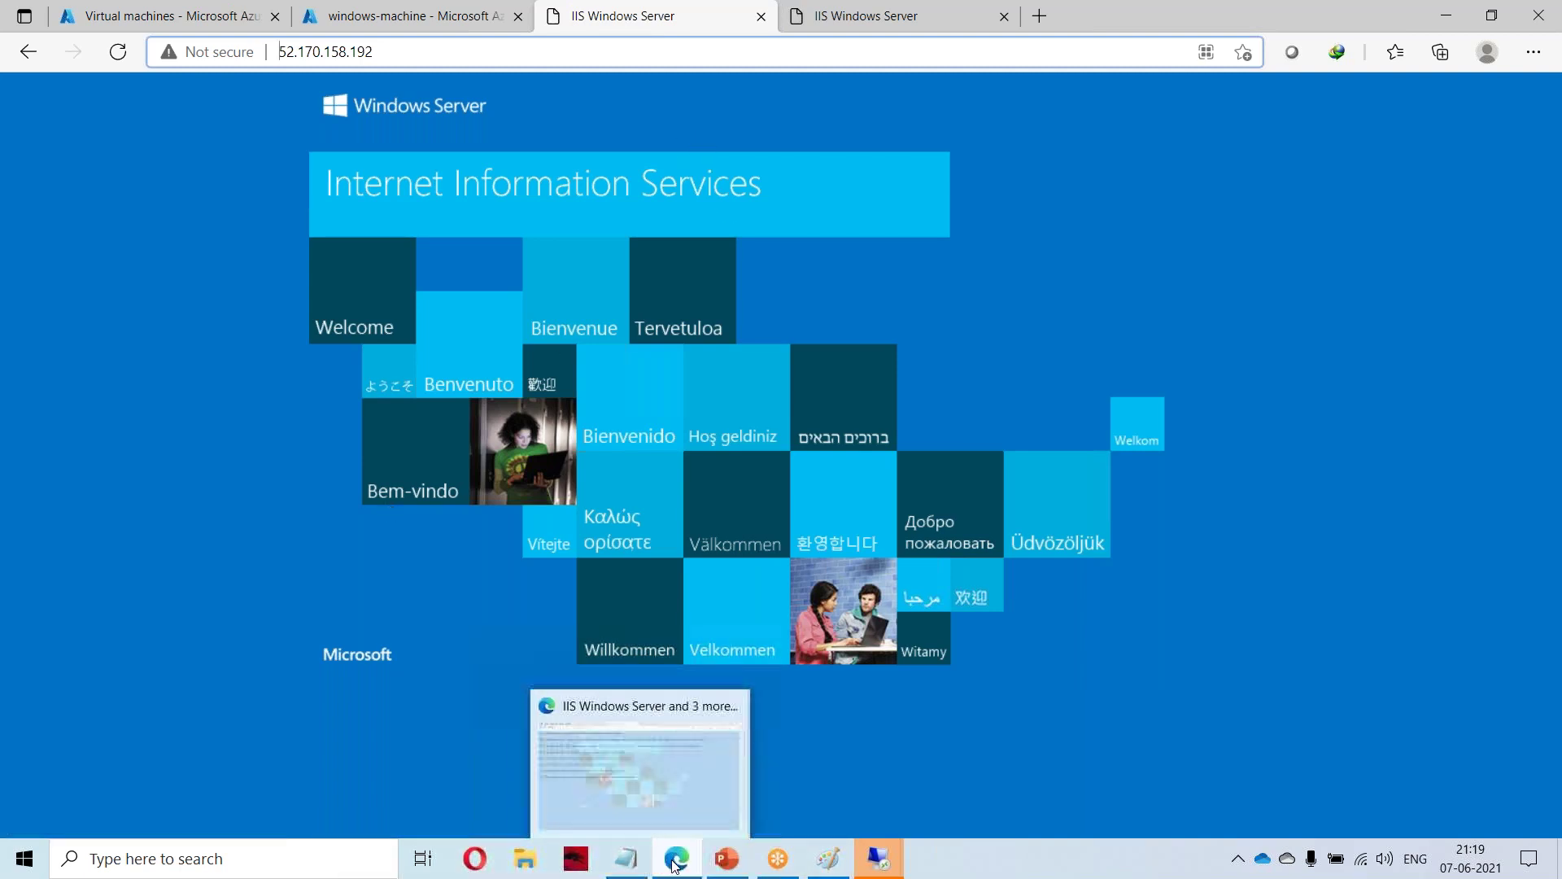
{"action": "left_click", "coordinate": [726, 860]}
{"action": "scroll", "coordinate": [339, 402], "scroll_direction": "up", "scroll_amount": 6}
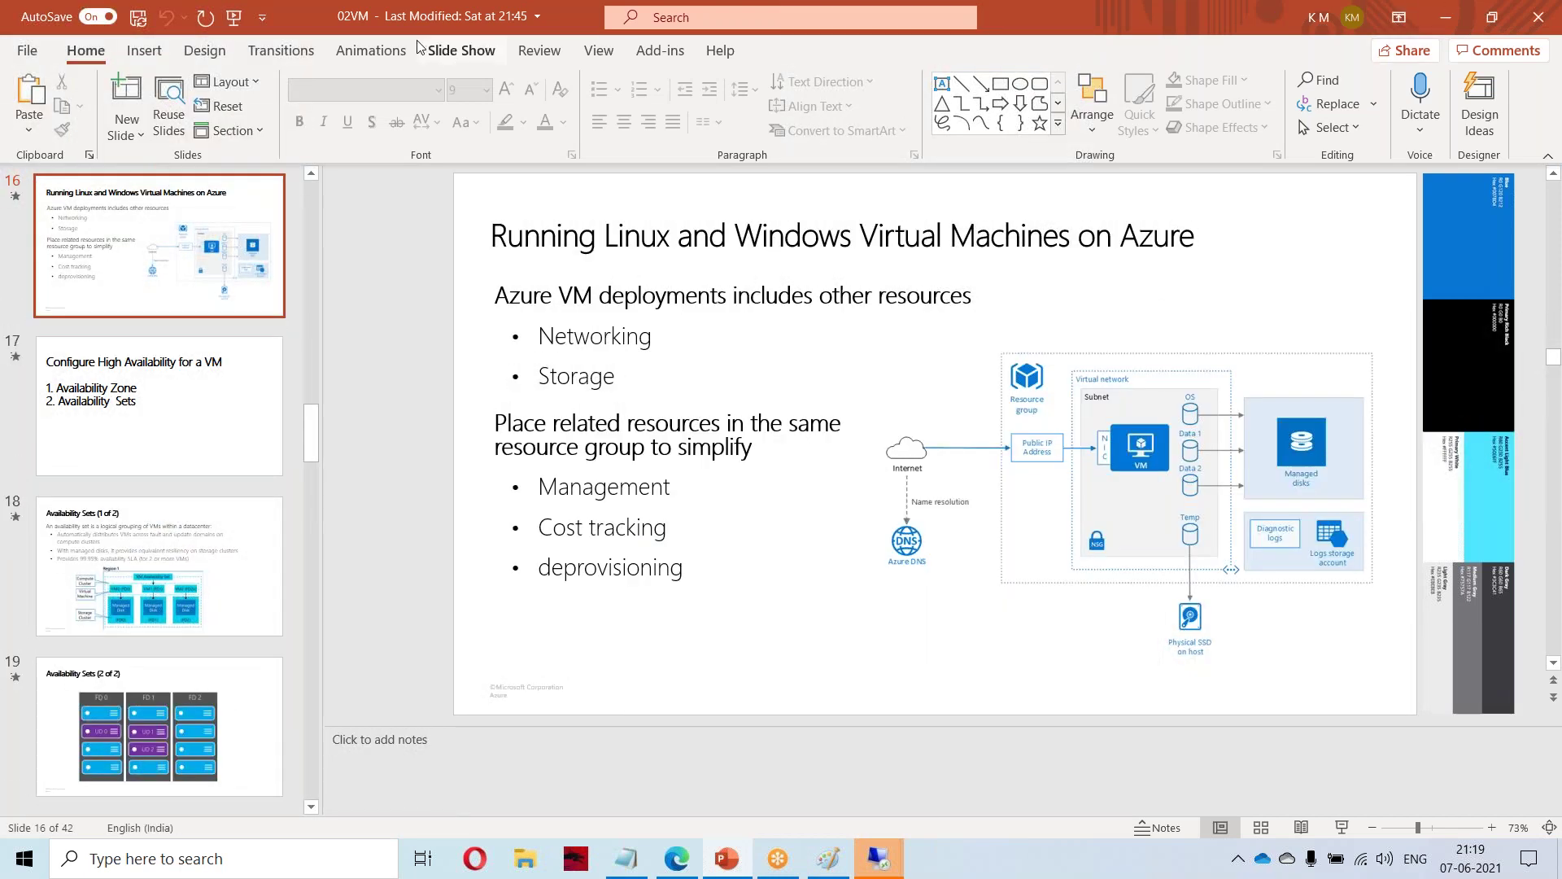
{"action": "right_click", "coordinate": [310, 14]}
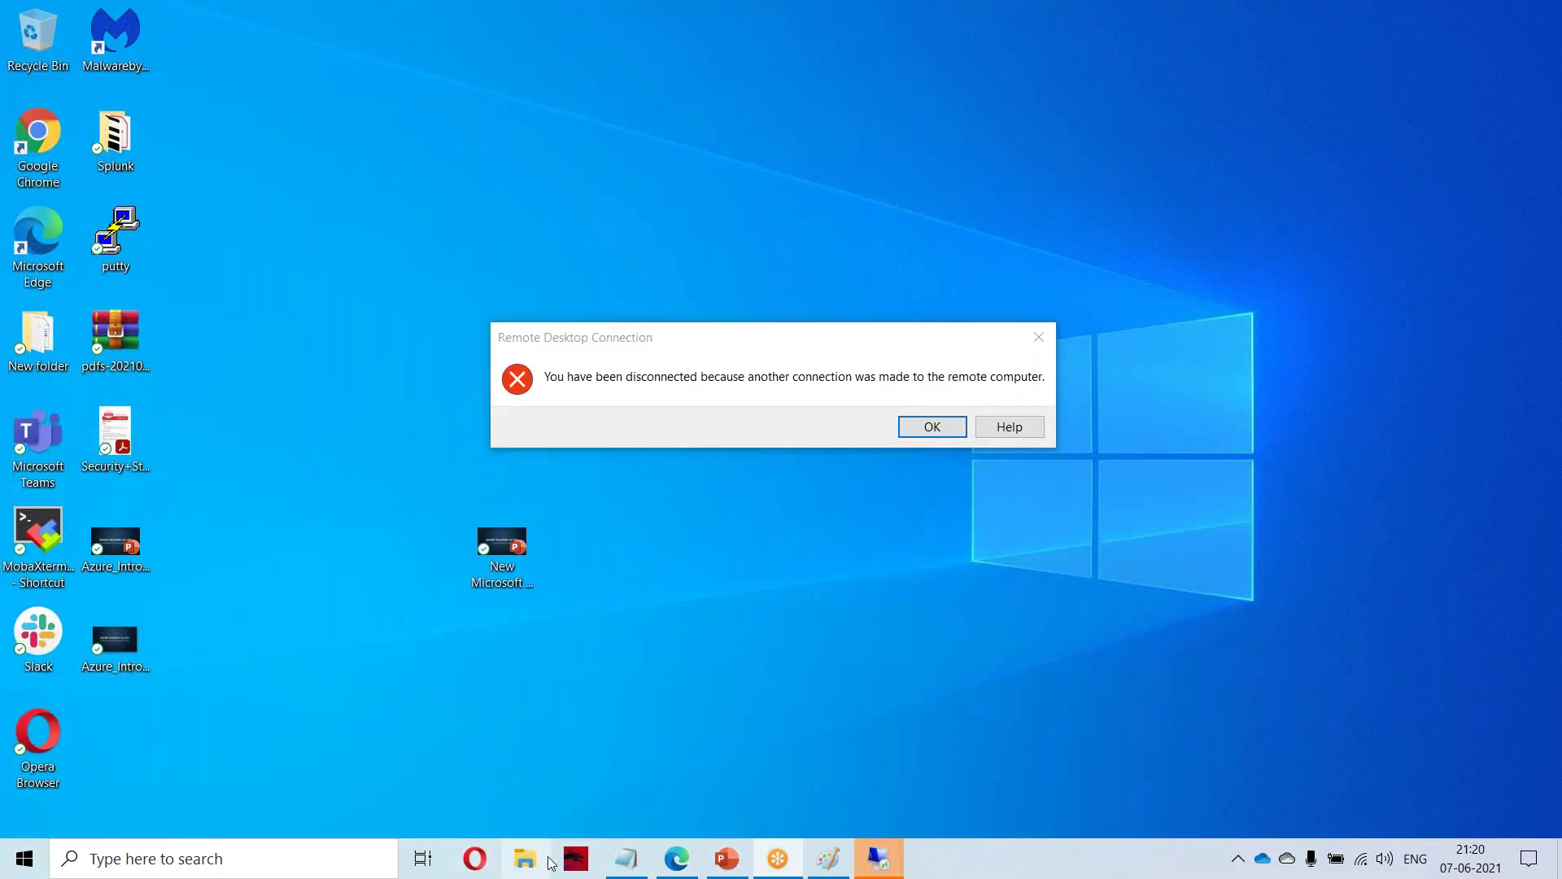
{"action": "left_click", "coordinate": [676, 860]}
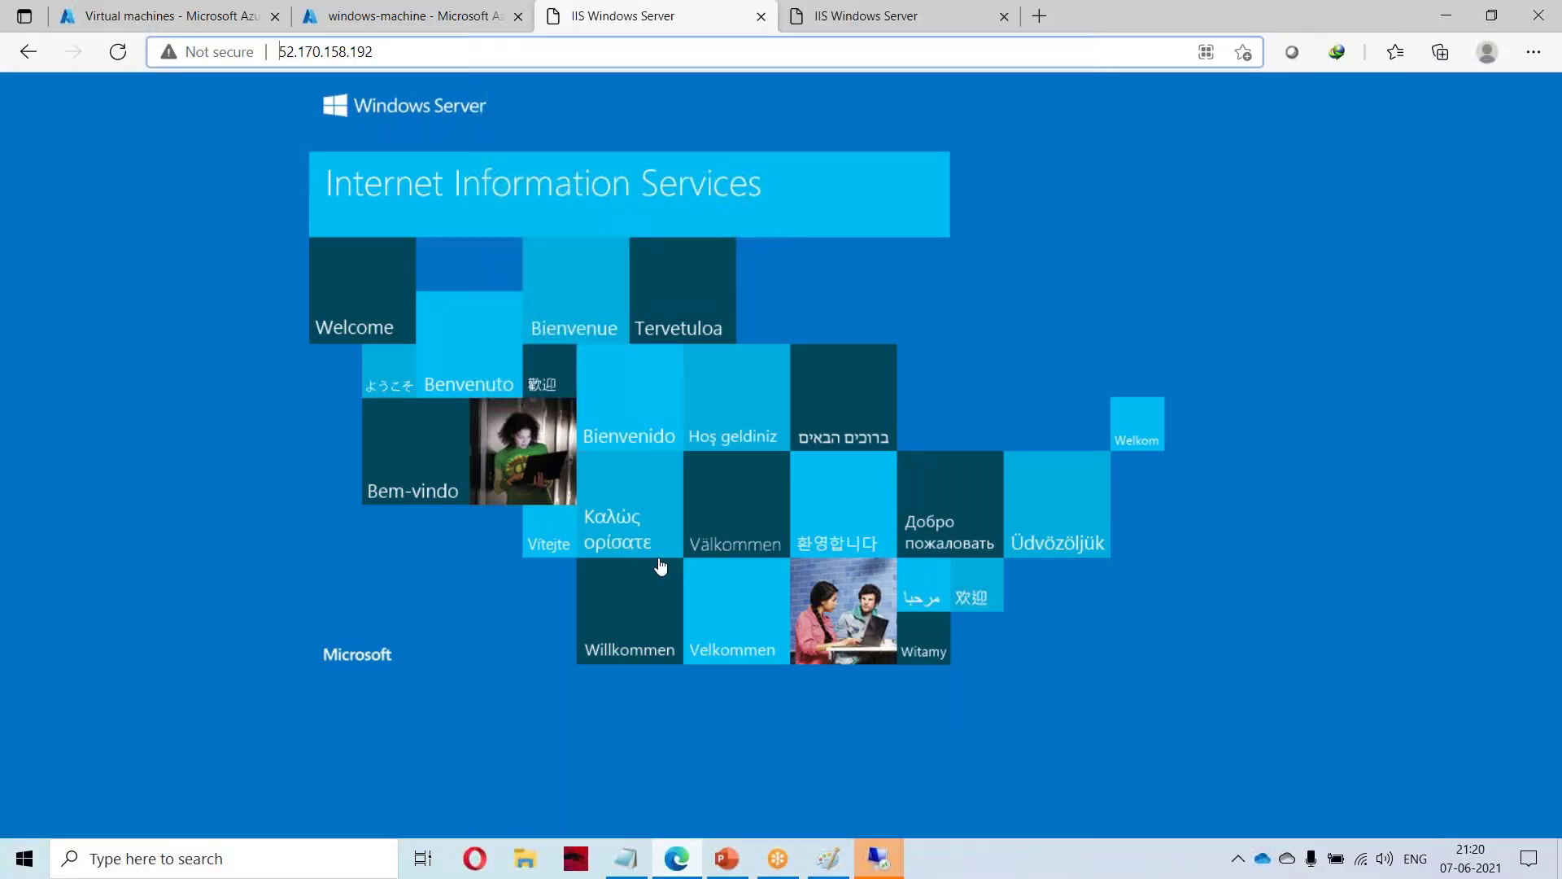
{"action": "left_click", "coordinate": [358, 19]}
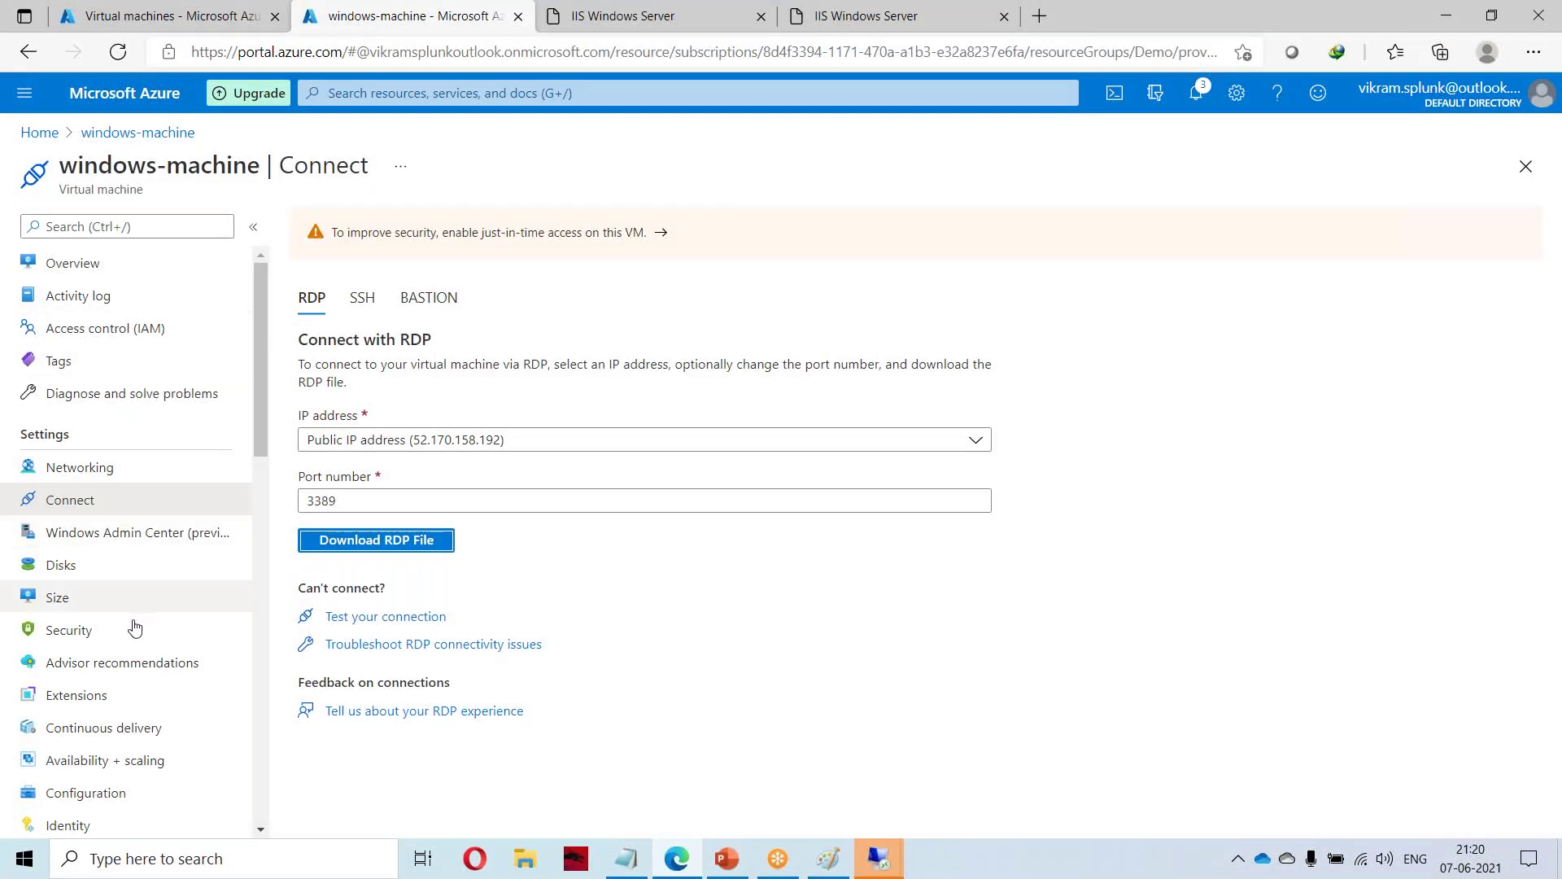
Open AVALIABILITYSET-1, then view windows-machine's fault domain 0 and update domain 0.
{"action": "scroll", "coordinate": [80, 590], "scroll_direction": "down", "scroll_amount": 1}
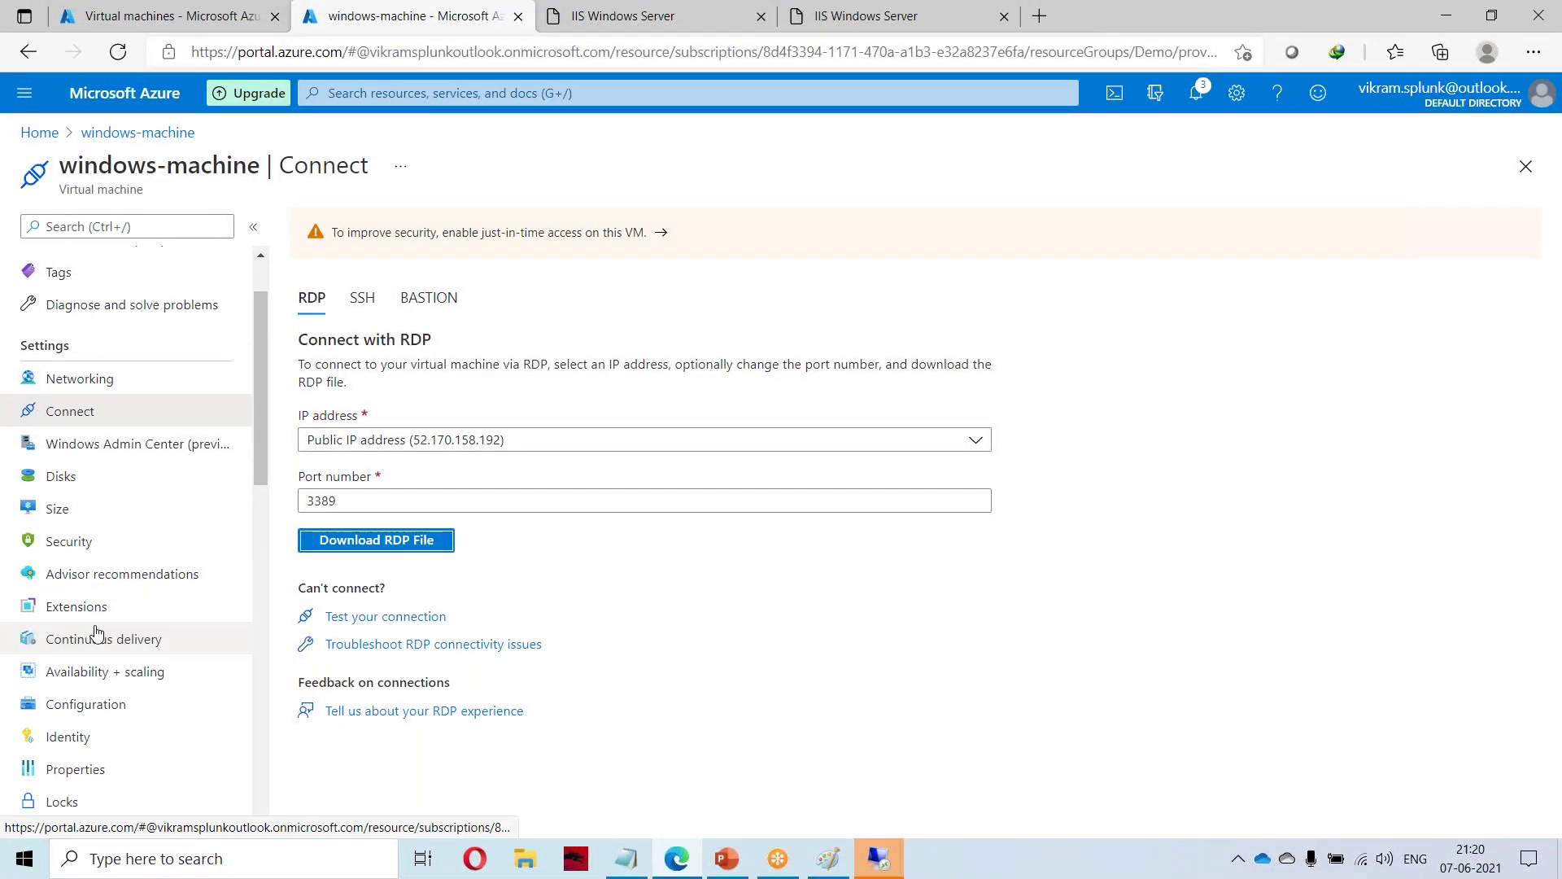
{"action": "left_click", "coordinate": [122, 674]}
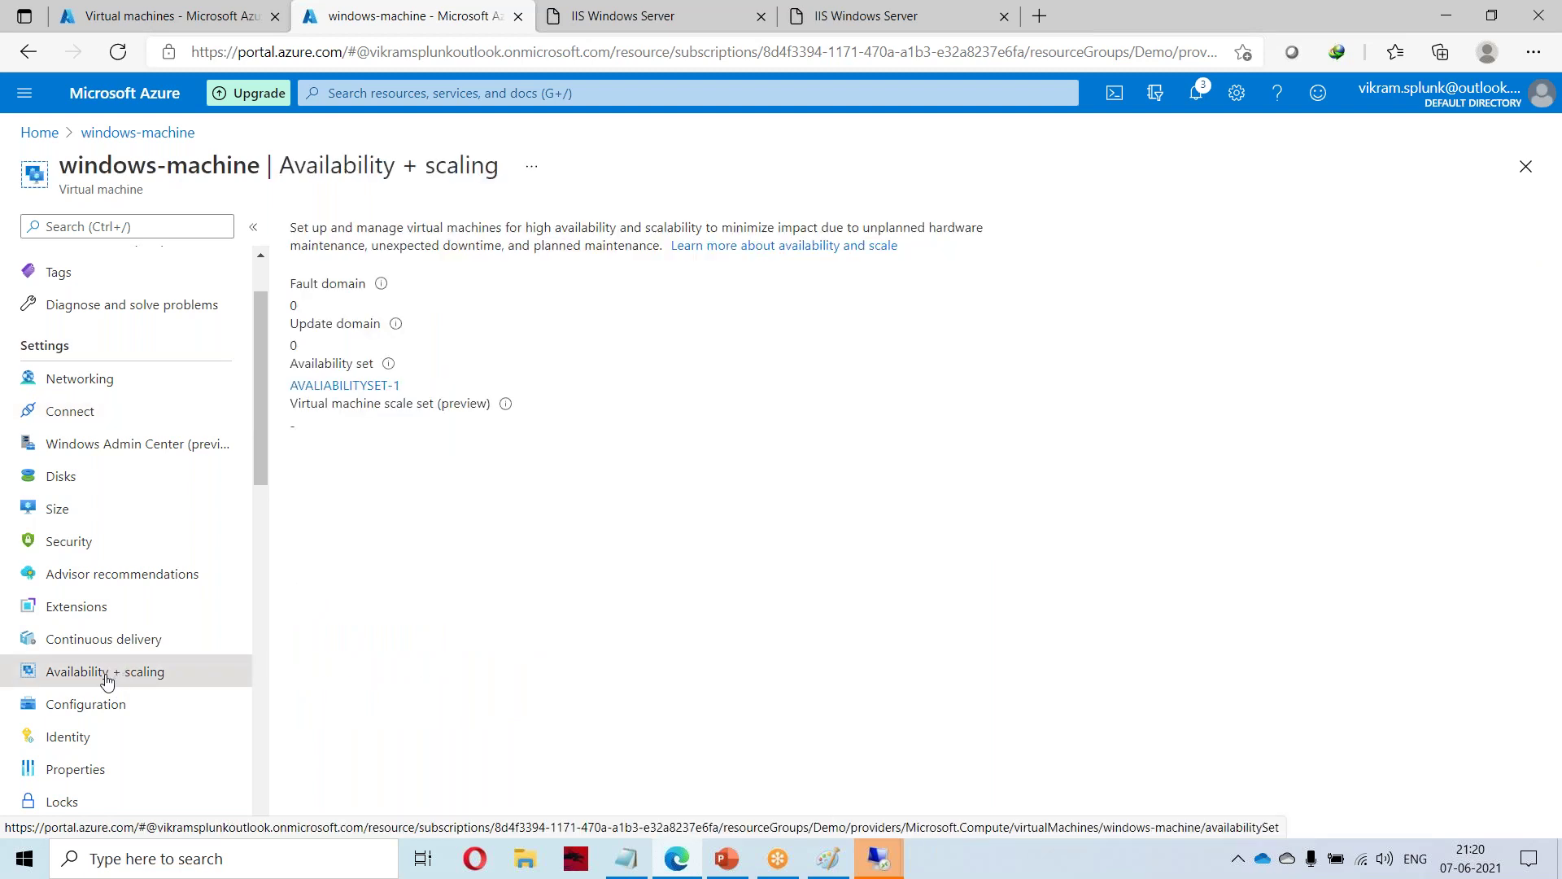
{"action": "left_click", "coordinate": [326, 387]}
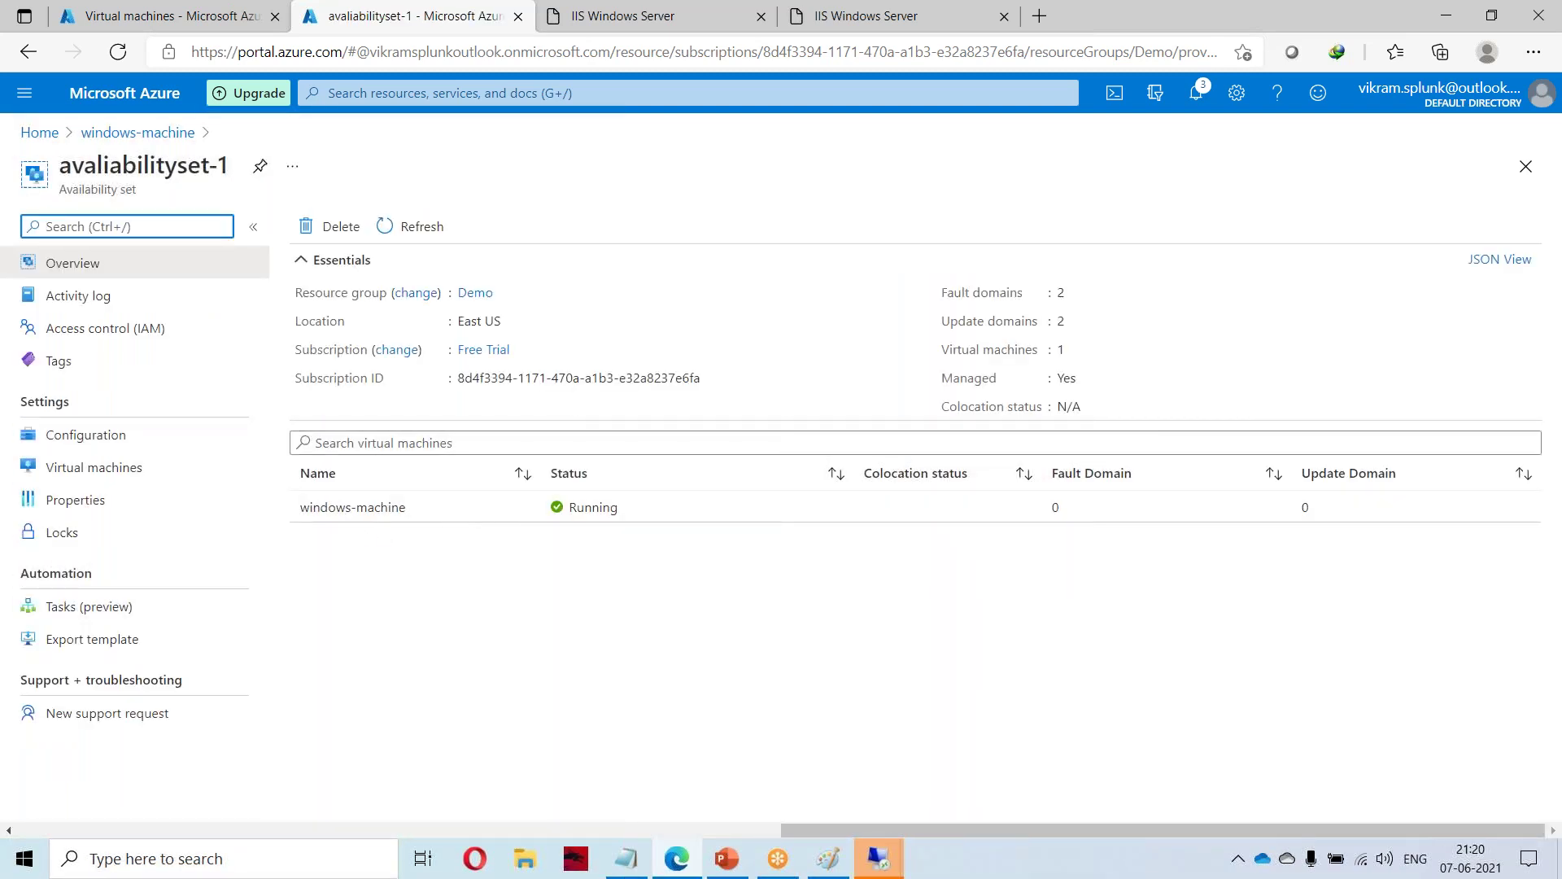
{"action": "left_click", "coordinate": [371, 516]}
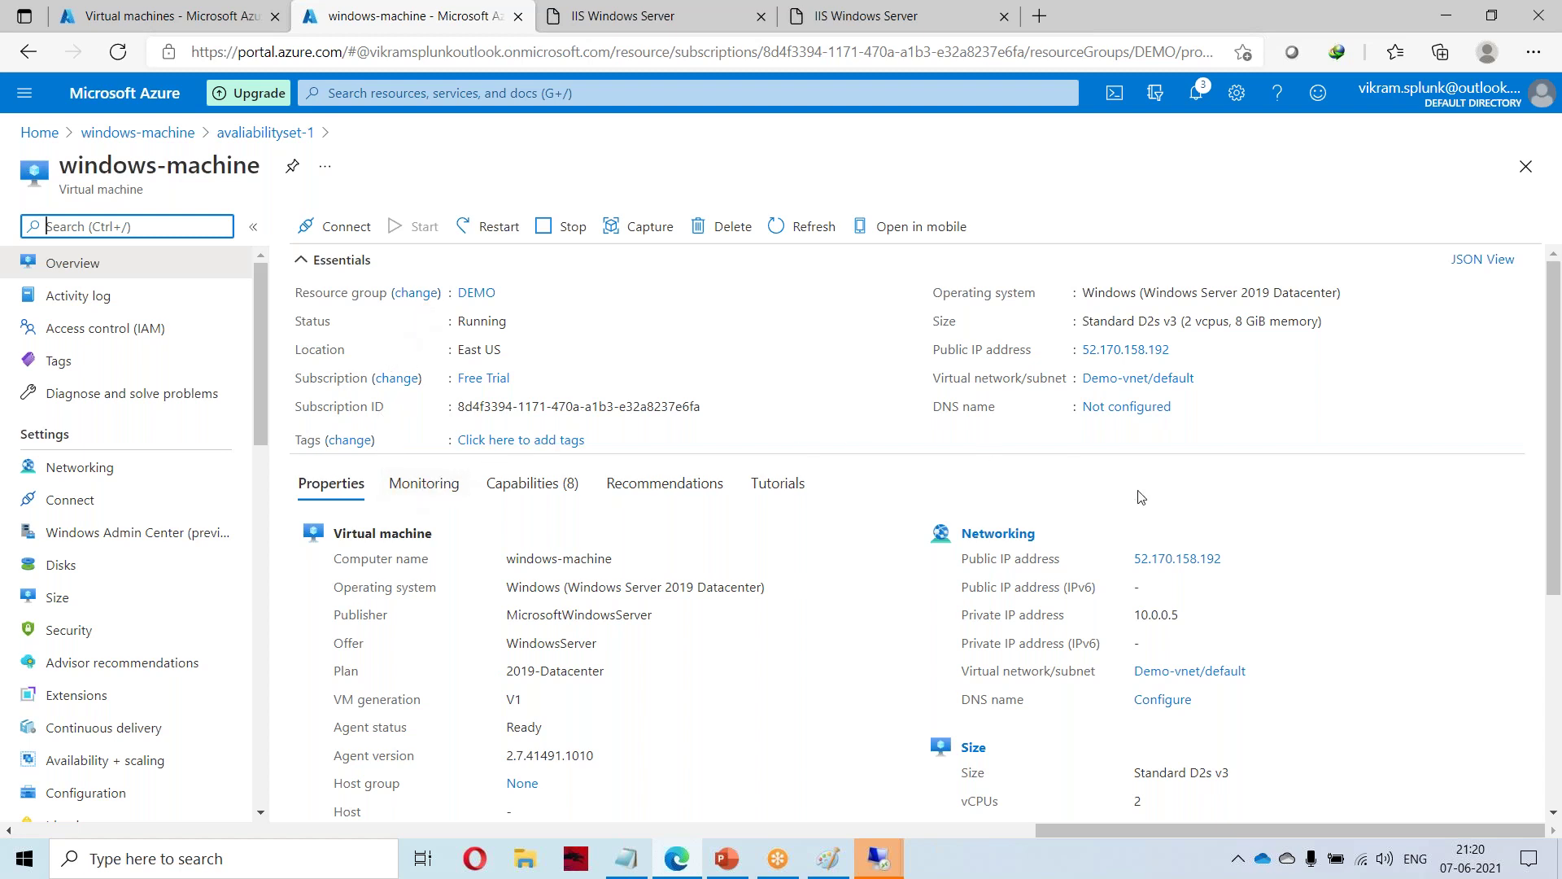
{"action": "scroll", "coordinate": [1187, 637], "scroll_direction": "down", "scroll_amount": 4}
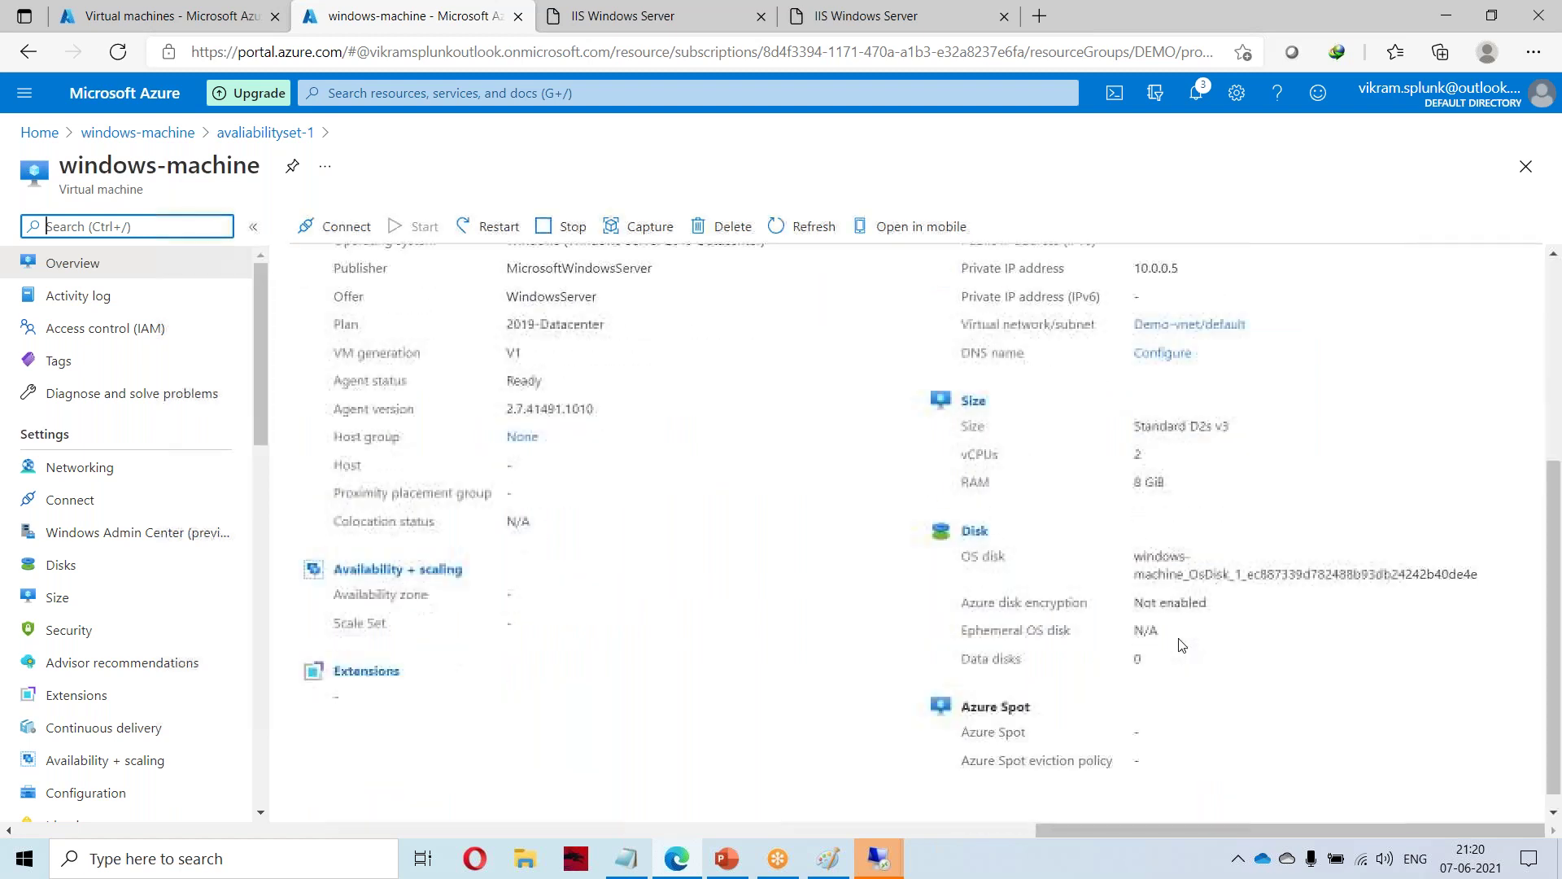
{"action": "scroll", "coordinate": [1174, 643], "scroll_direction": "up", "scroll_amount": 5}
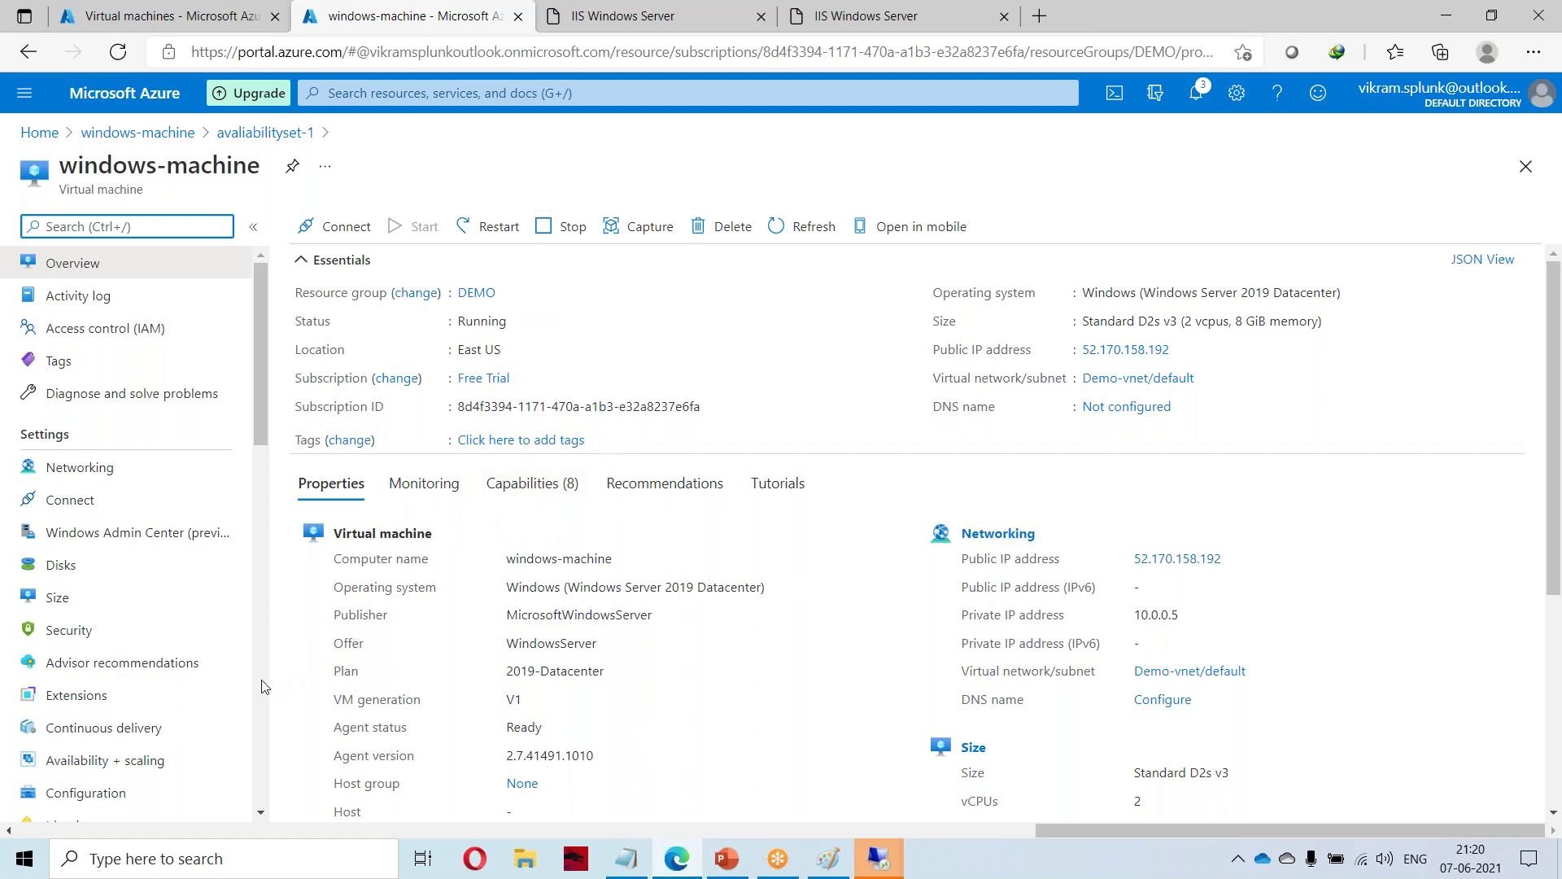
{"action": "left_click", "coordinate": [101, 765]}
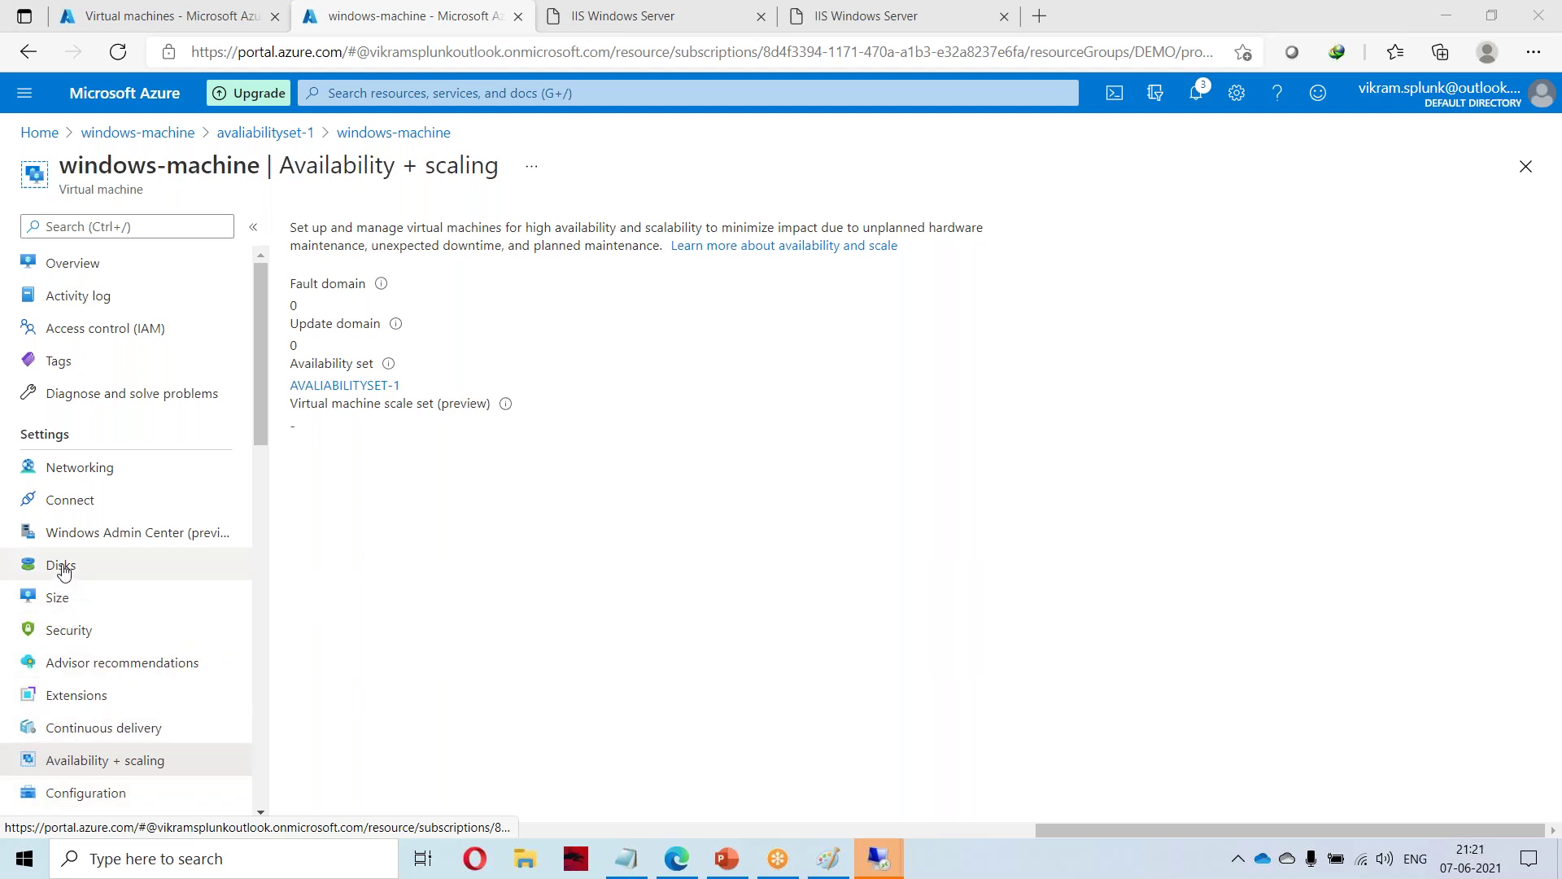
{"action": "left_click", "coordinate": [59, 564]}
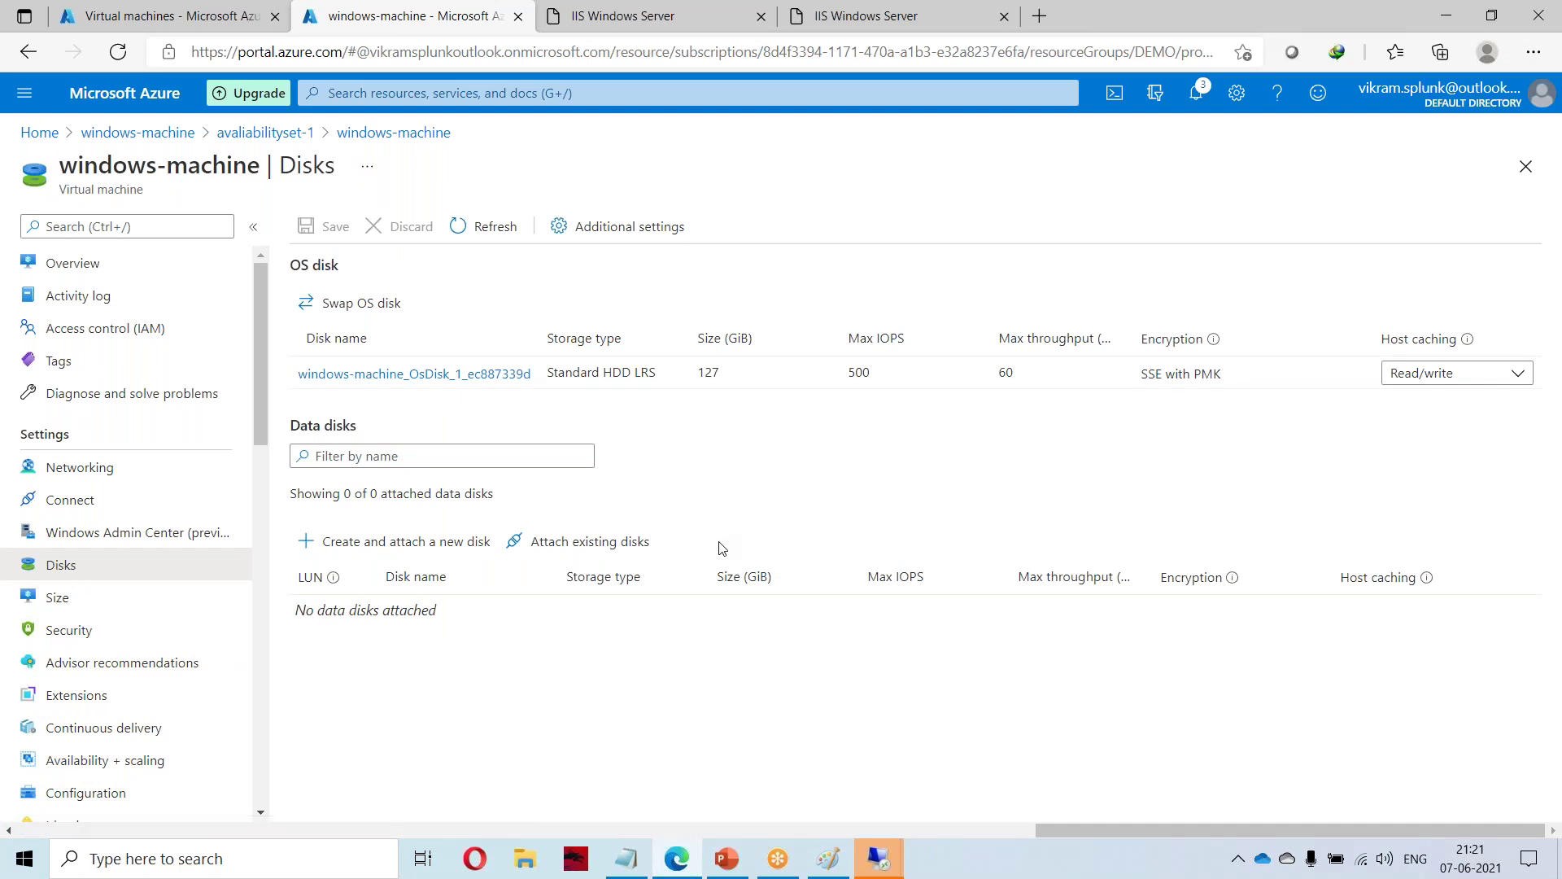
Review the 127 GiB OS disk and other VM pages, then add a new data disk row.
{"action": "double_click", "coordinate": [701, 372]}
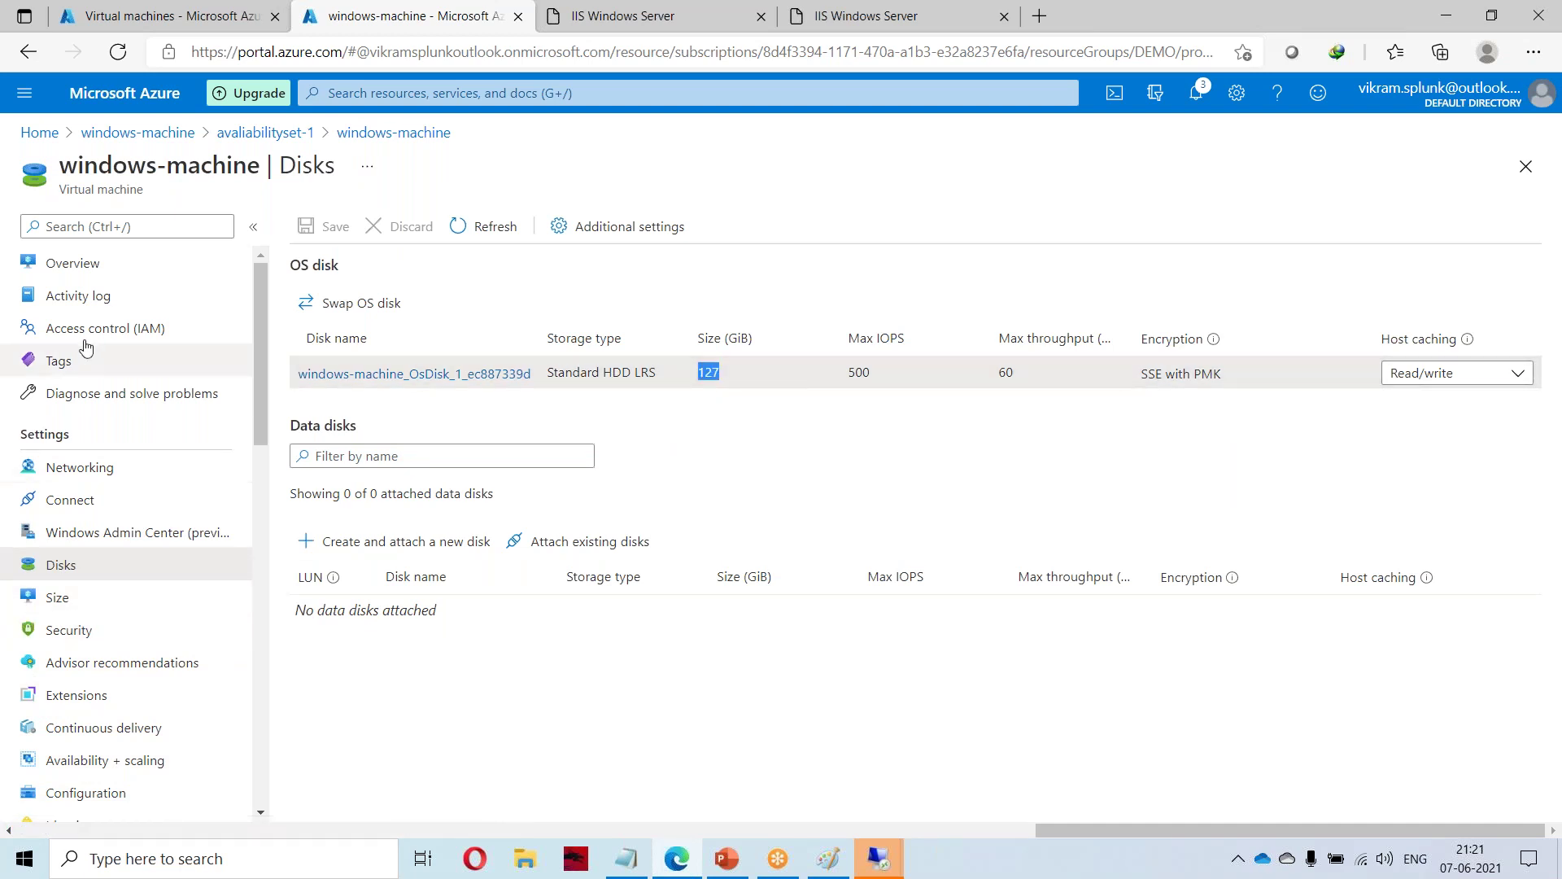
{"action": "left_click", "coordinate": [77, 470]}
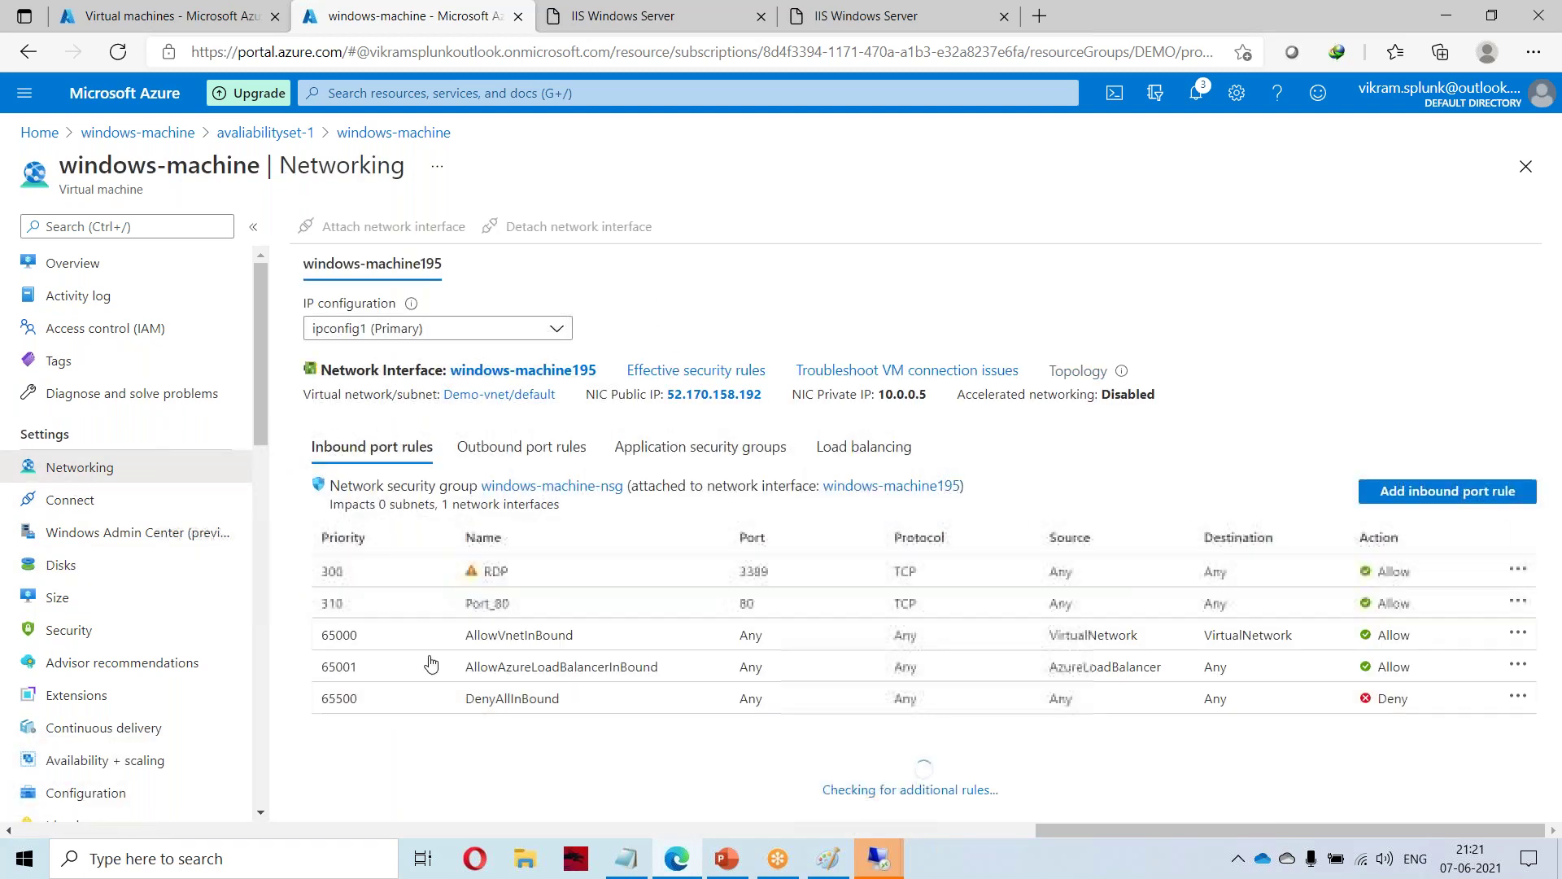
{"action": "left_click", "coordinate": [78, 514]}
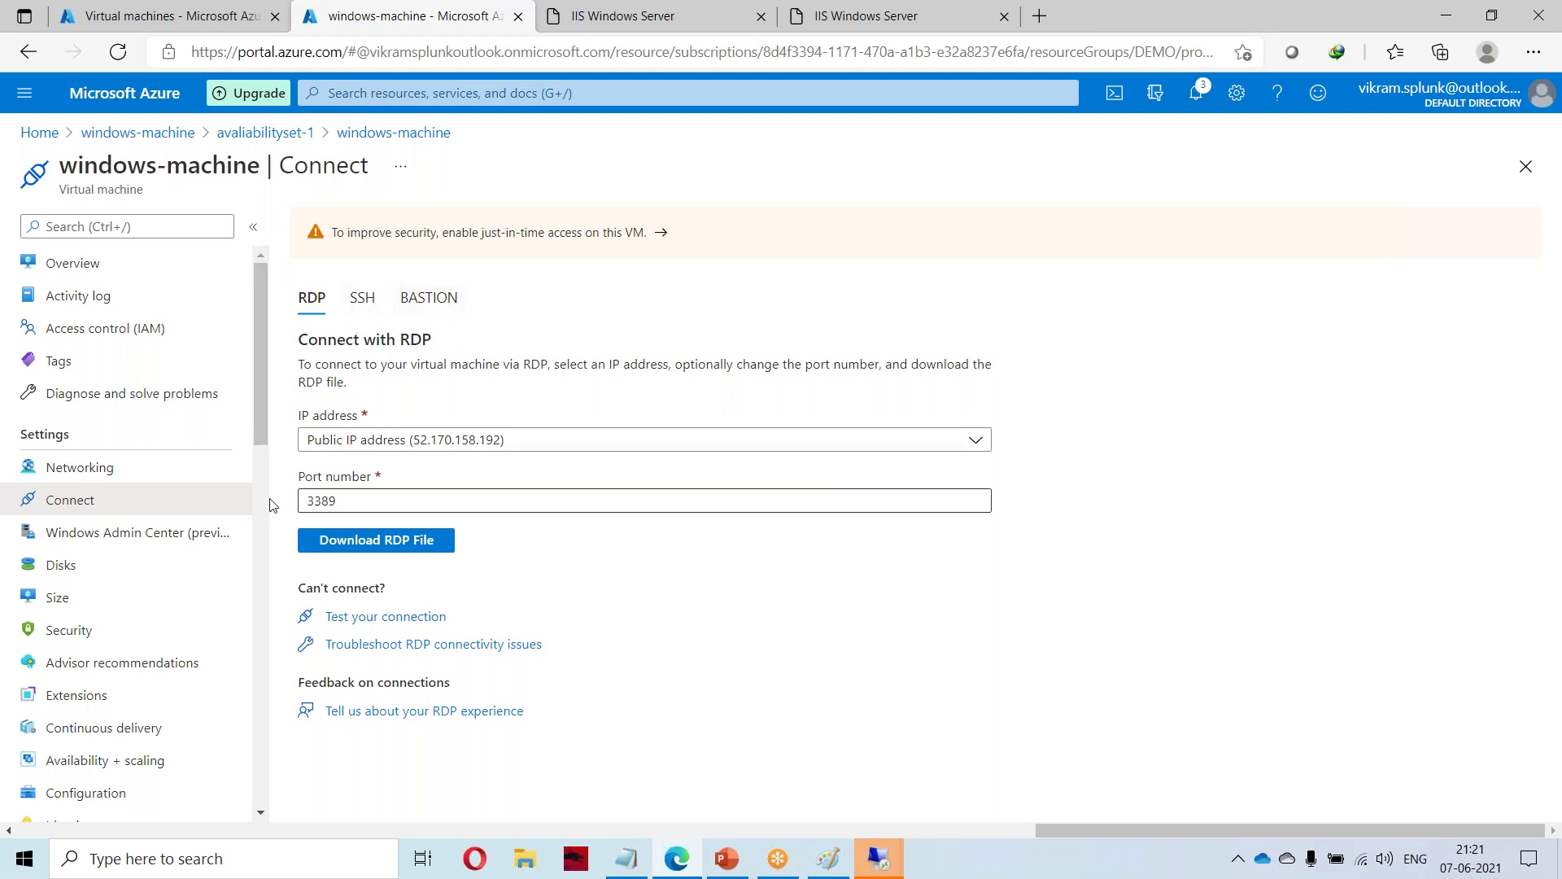
{"action": "left_click", "coordinate": [123, 532]}
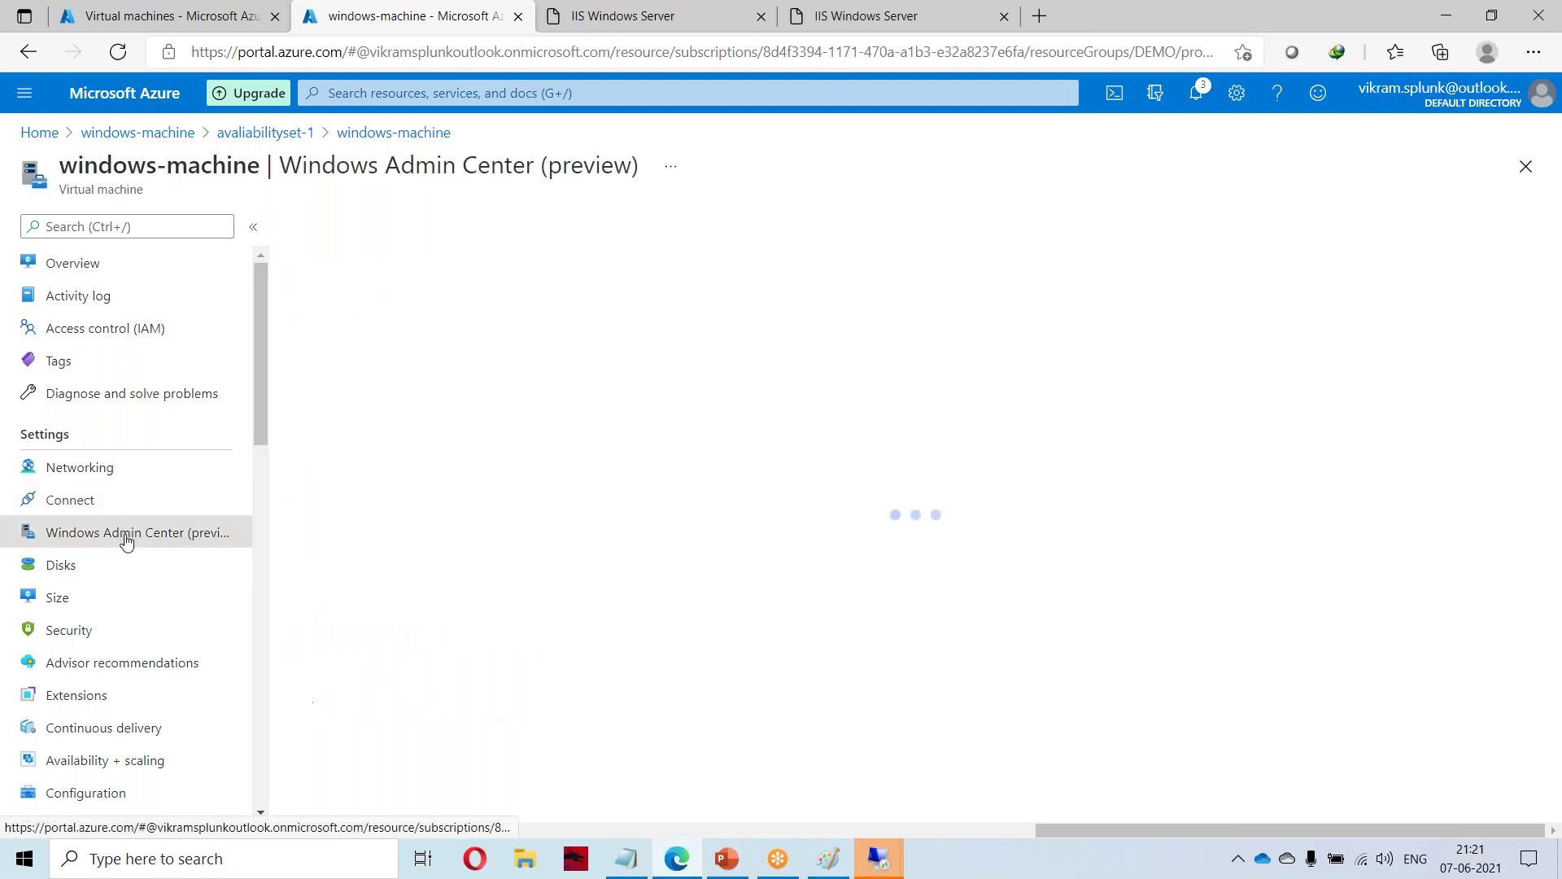
{"action": "left_click", "coordinate": [57, 567]}
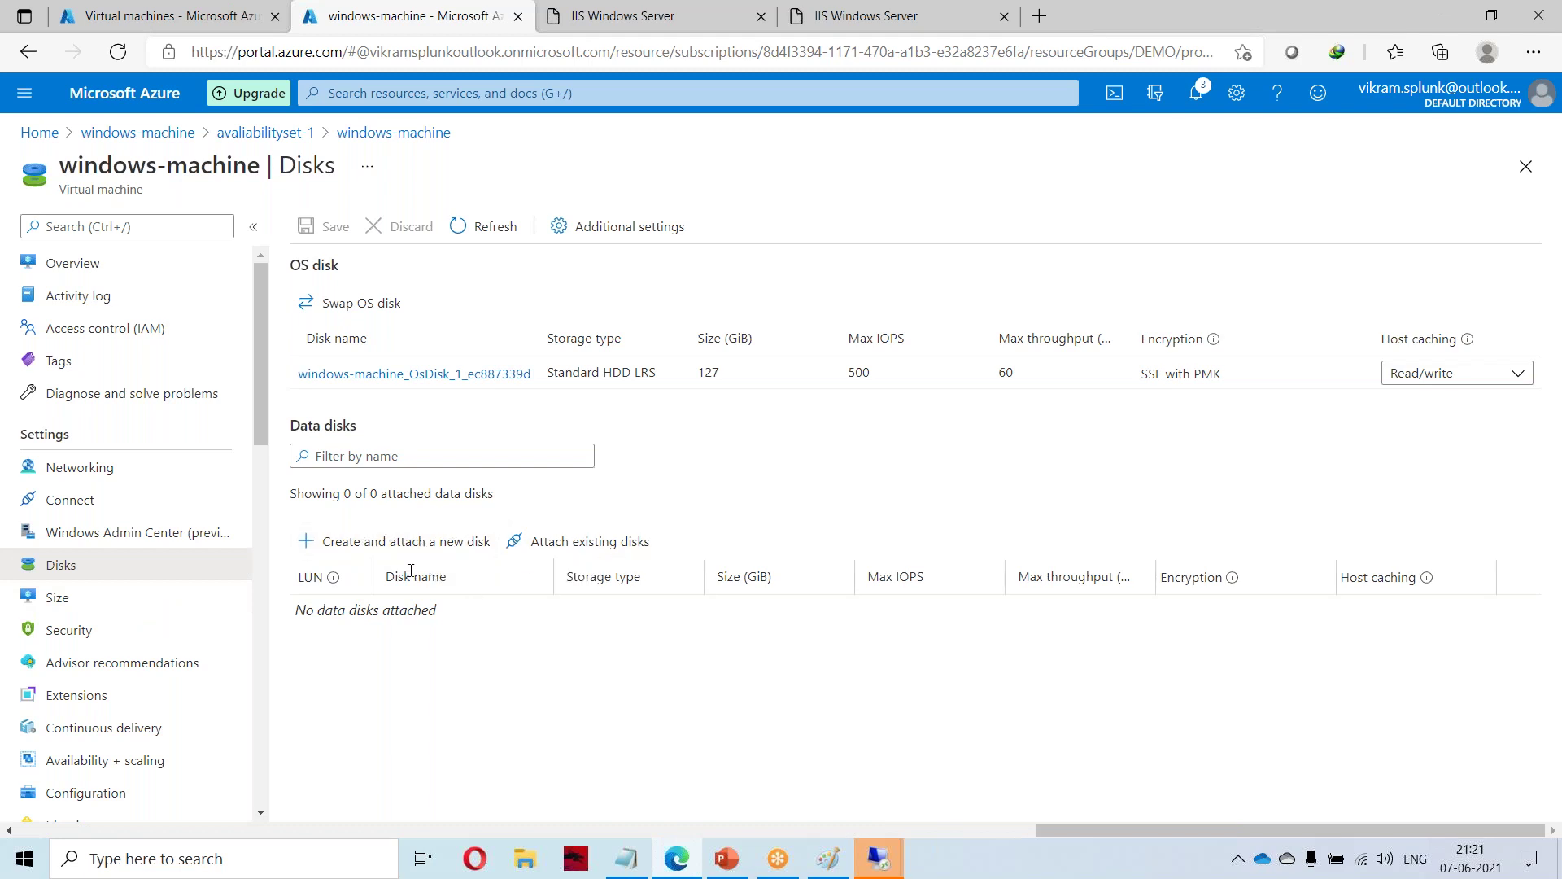
{"action": "left_click", "coordinate": [401, 542]}
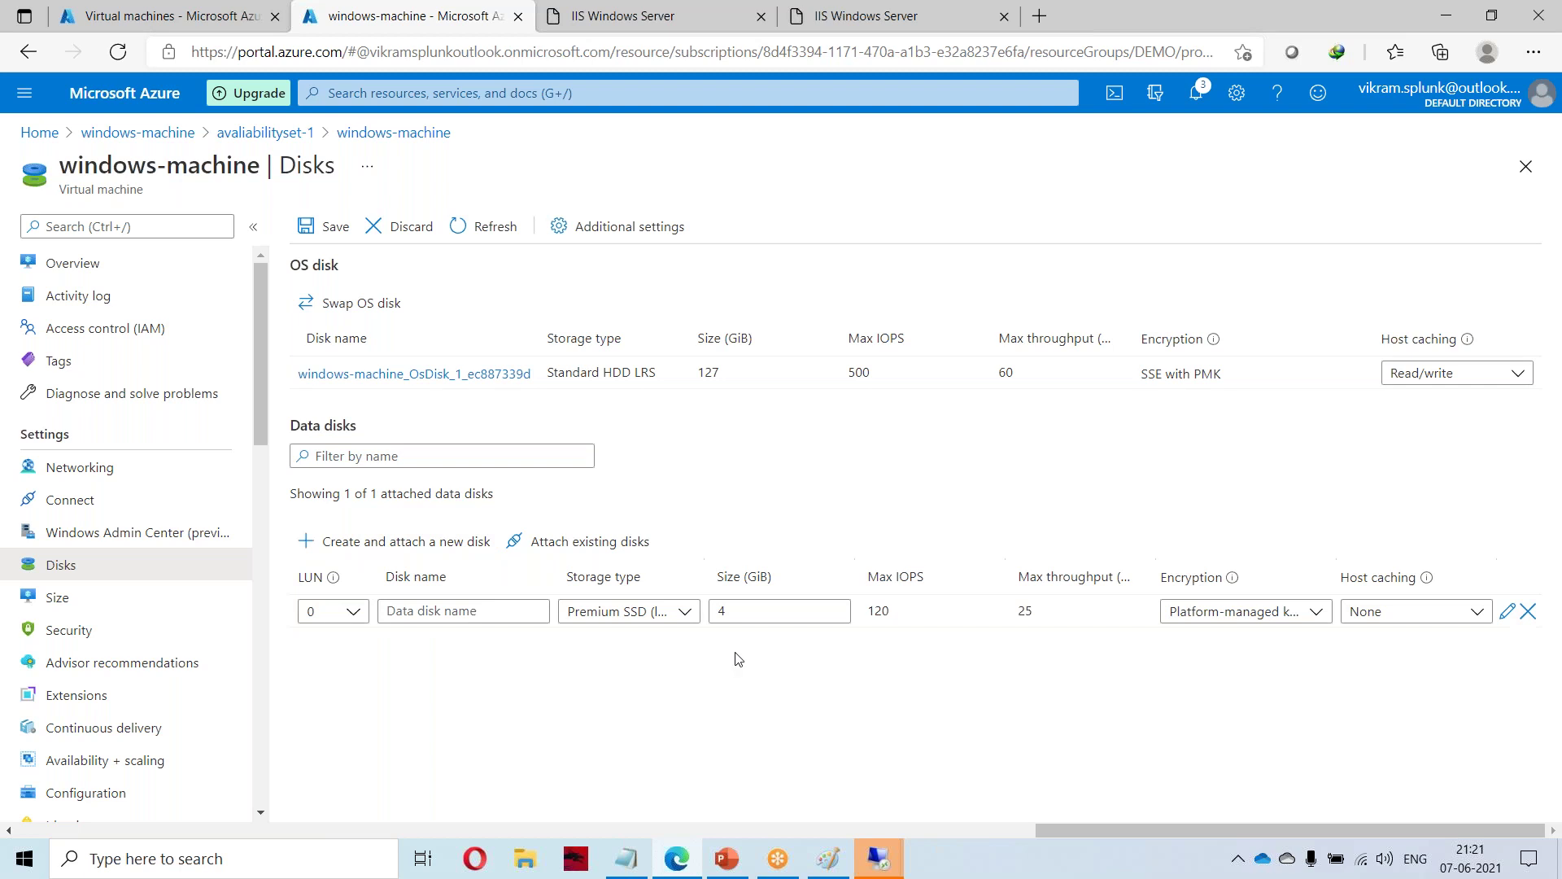
Set the pending data disk to Standard SSD and LUN 1, editing its size.
{"action": "left_click", "coordinate": [682, 611]}
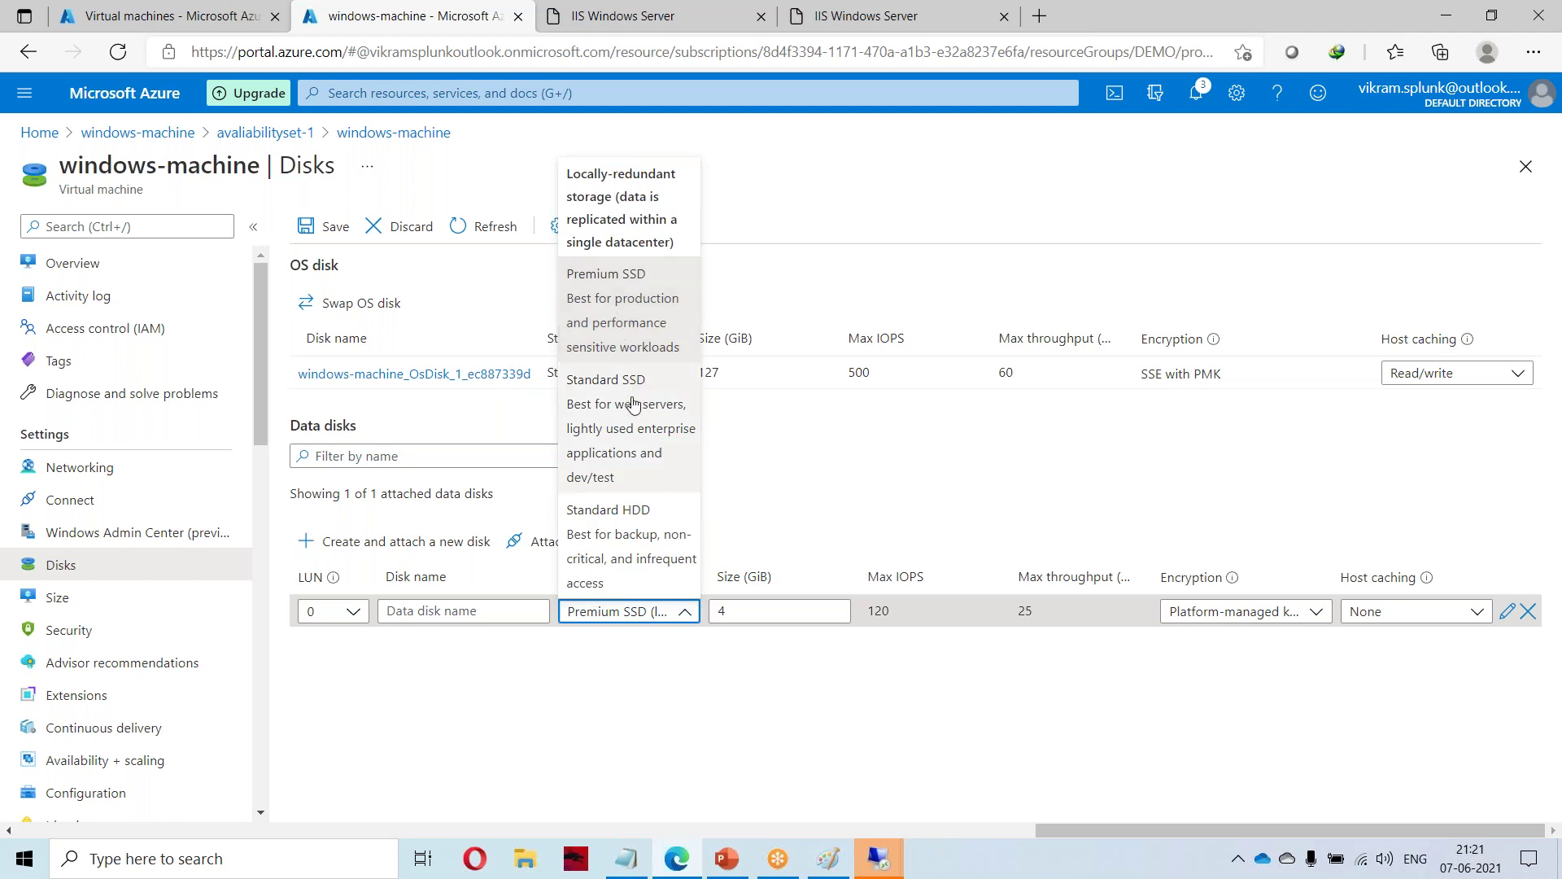
{"action": "left_click", "coordinate": [636, 422]}
{"action": "double_click", "coordinate": [722, 611]}
{"action": "type", "text": "1"}
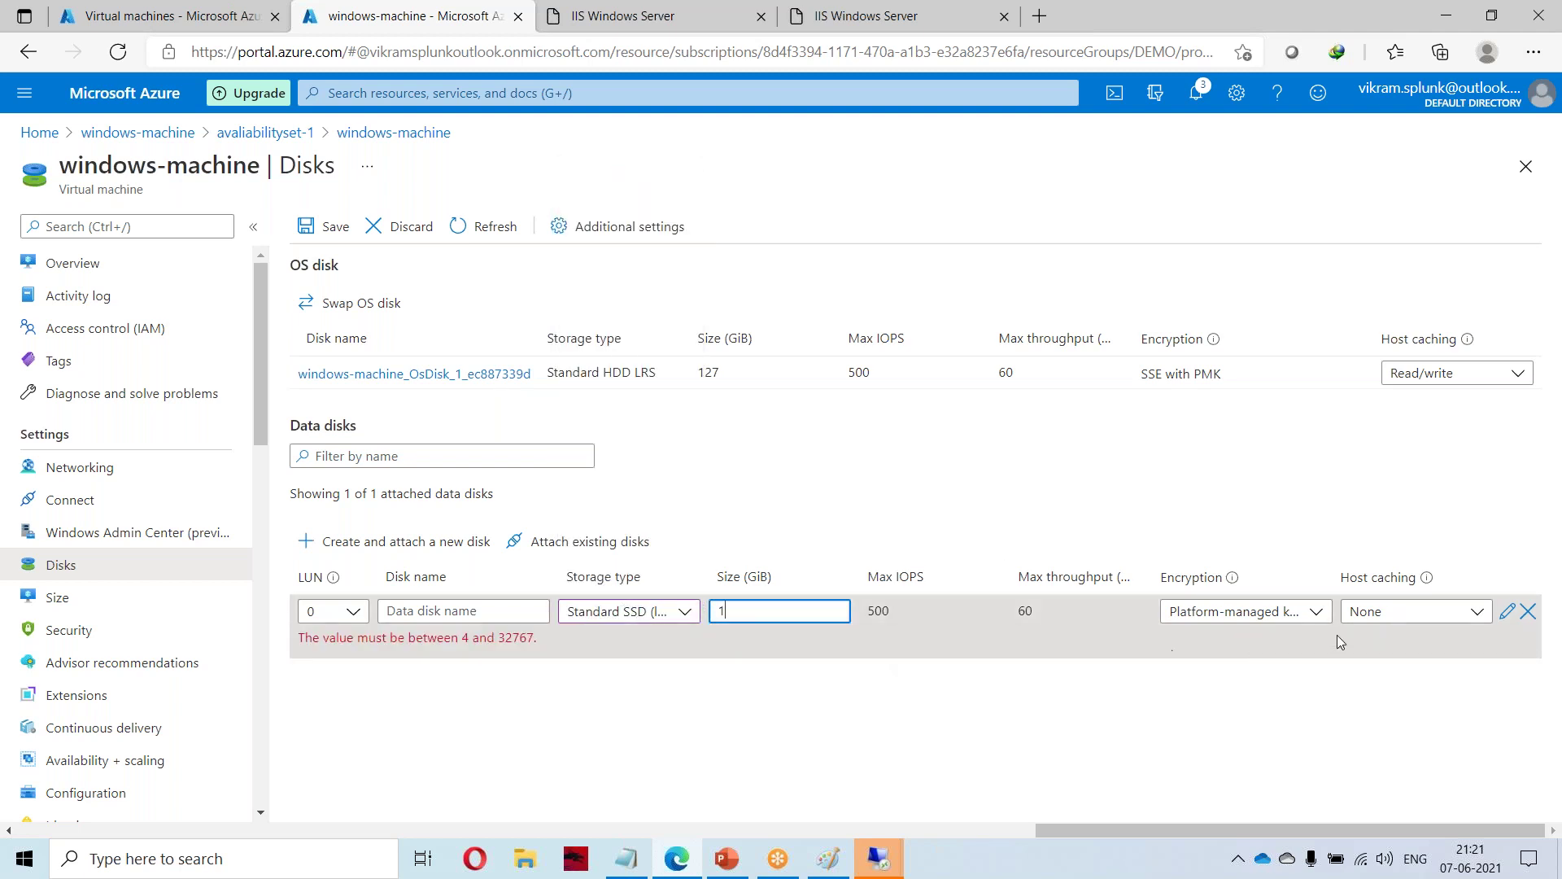
{"action": "left_click", "coordinate": [1541, 291]}
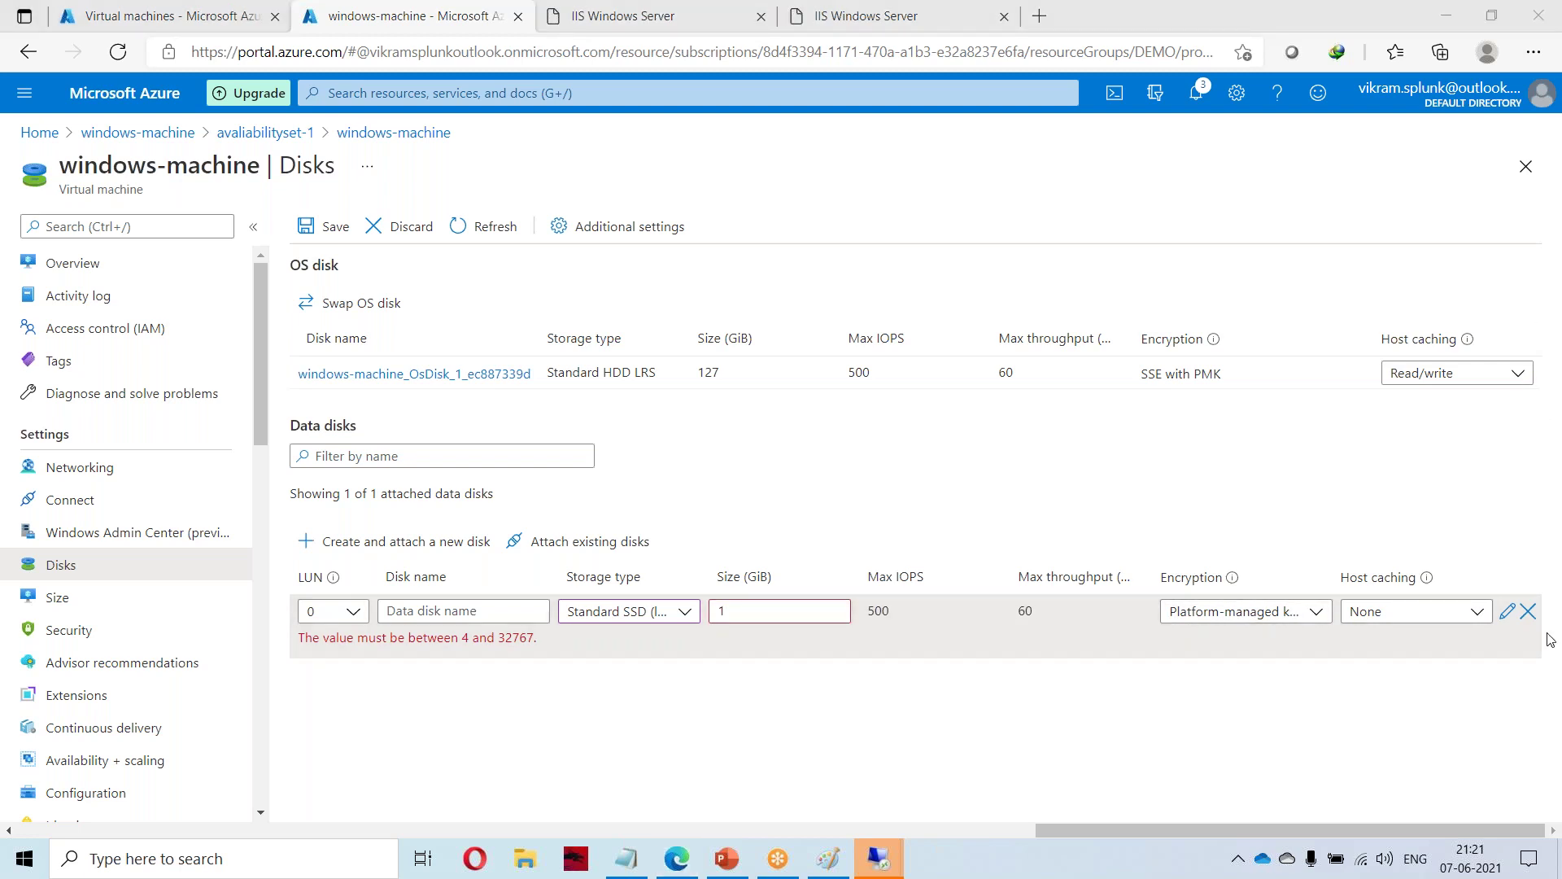
{"action": "left_click", "coordinate": [1082, 716]}
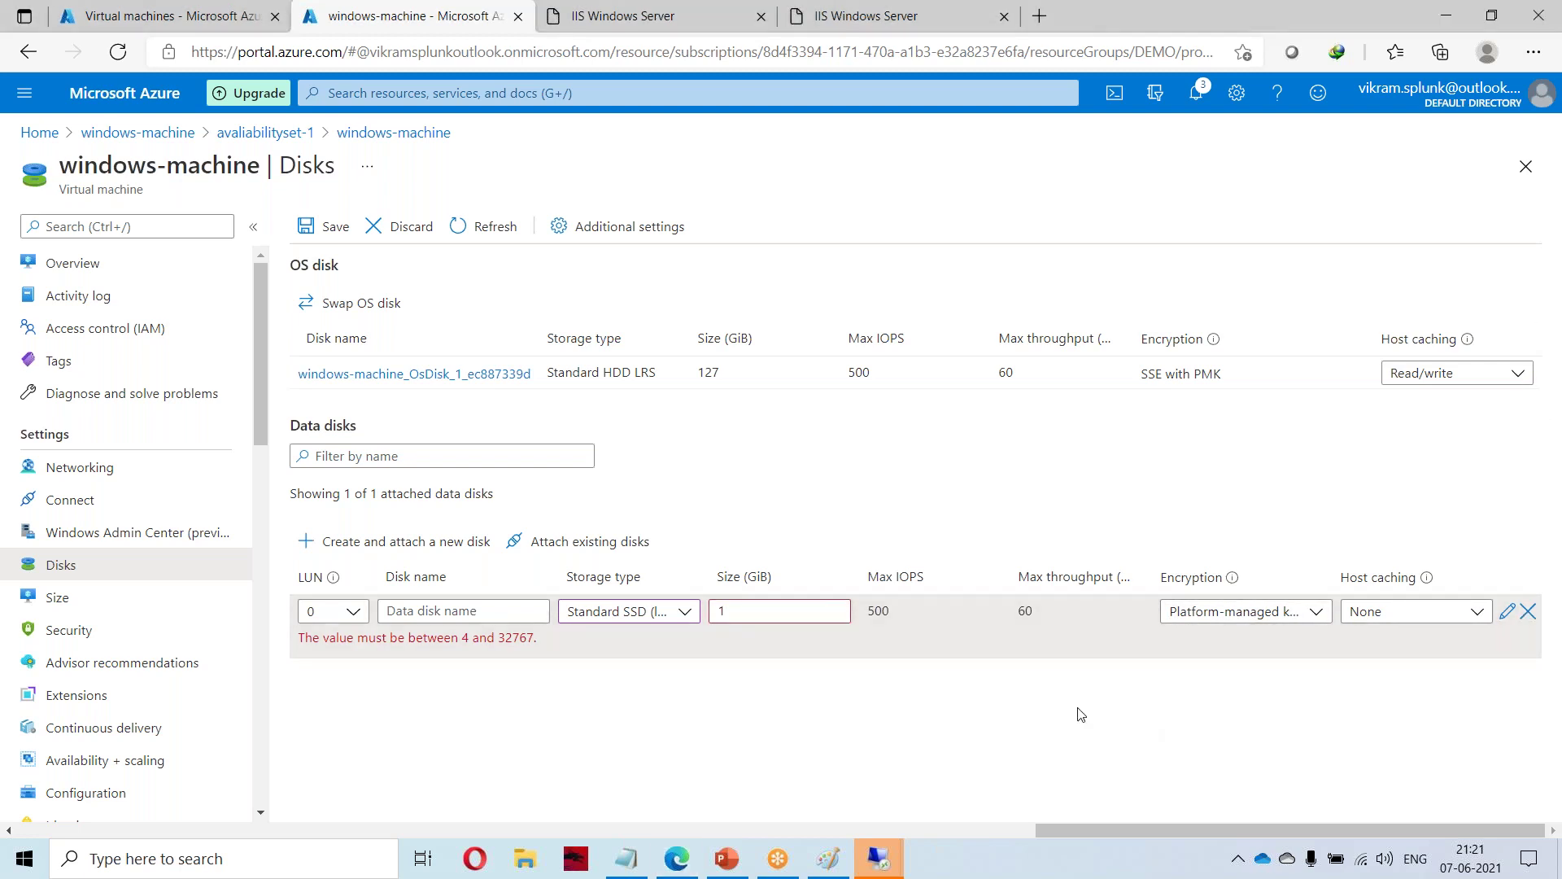
{"action": "left_click", "coordinate": [354, 617]}
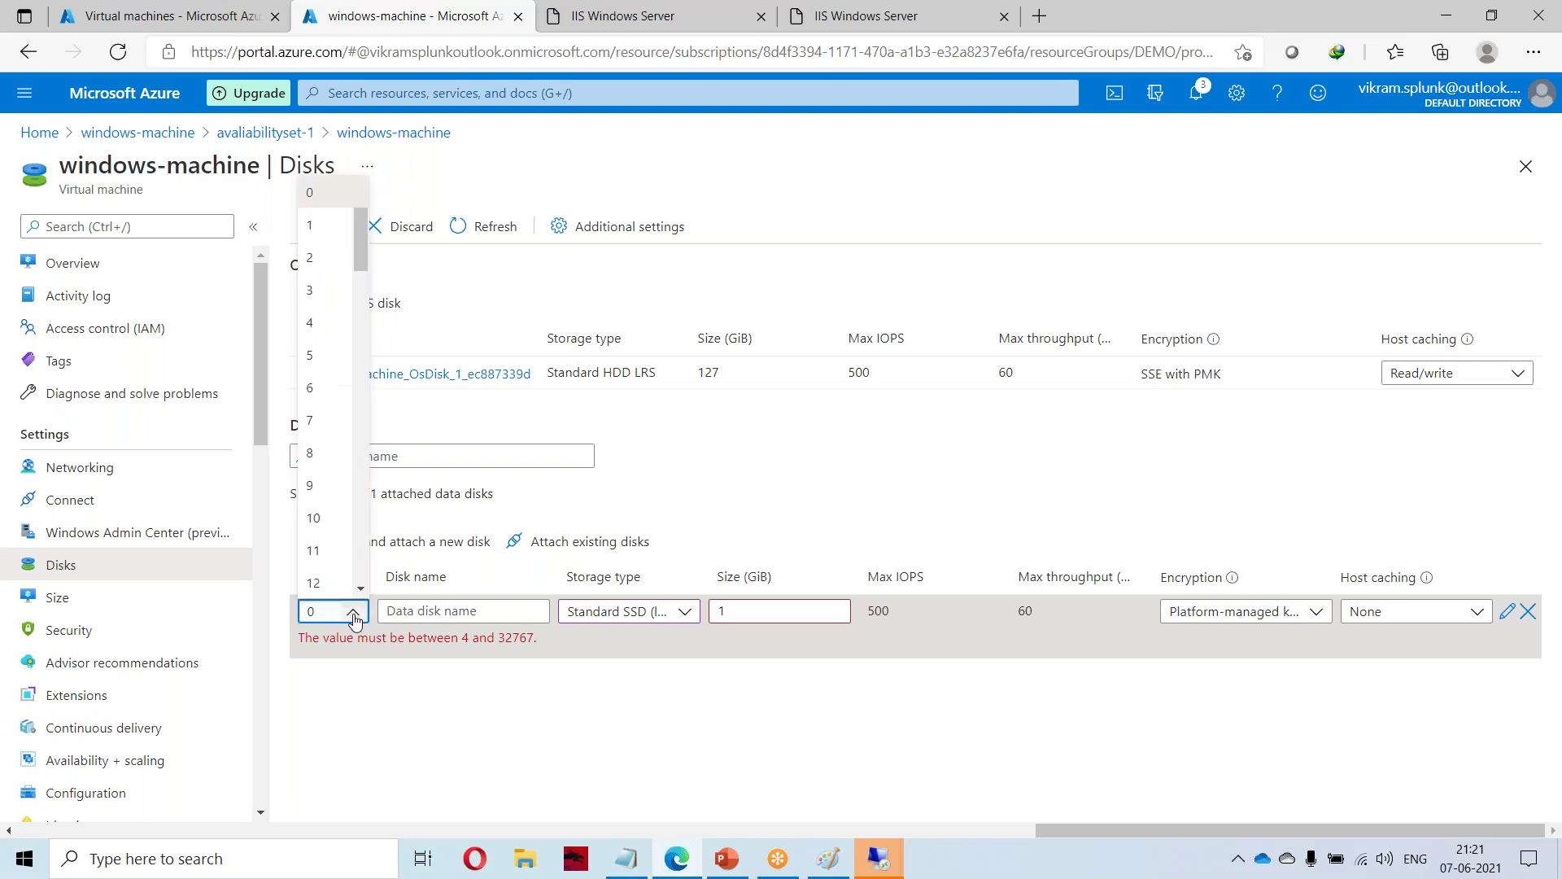
{"action": "left_click", "coordinate": [316, 238]}
Re-edit the storage type and confirm a 4 GiB size for the new disk.
{"action": "left_click", "coordinate": [602, 611]}
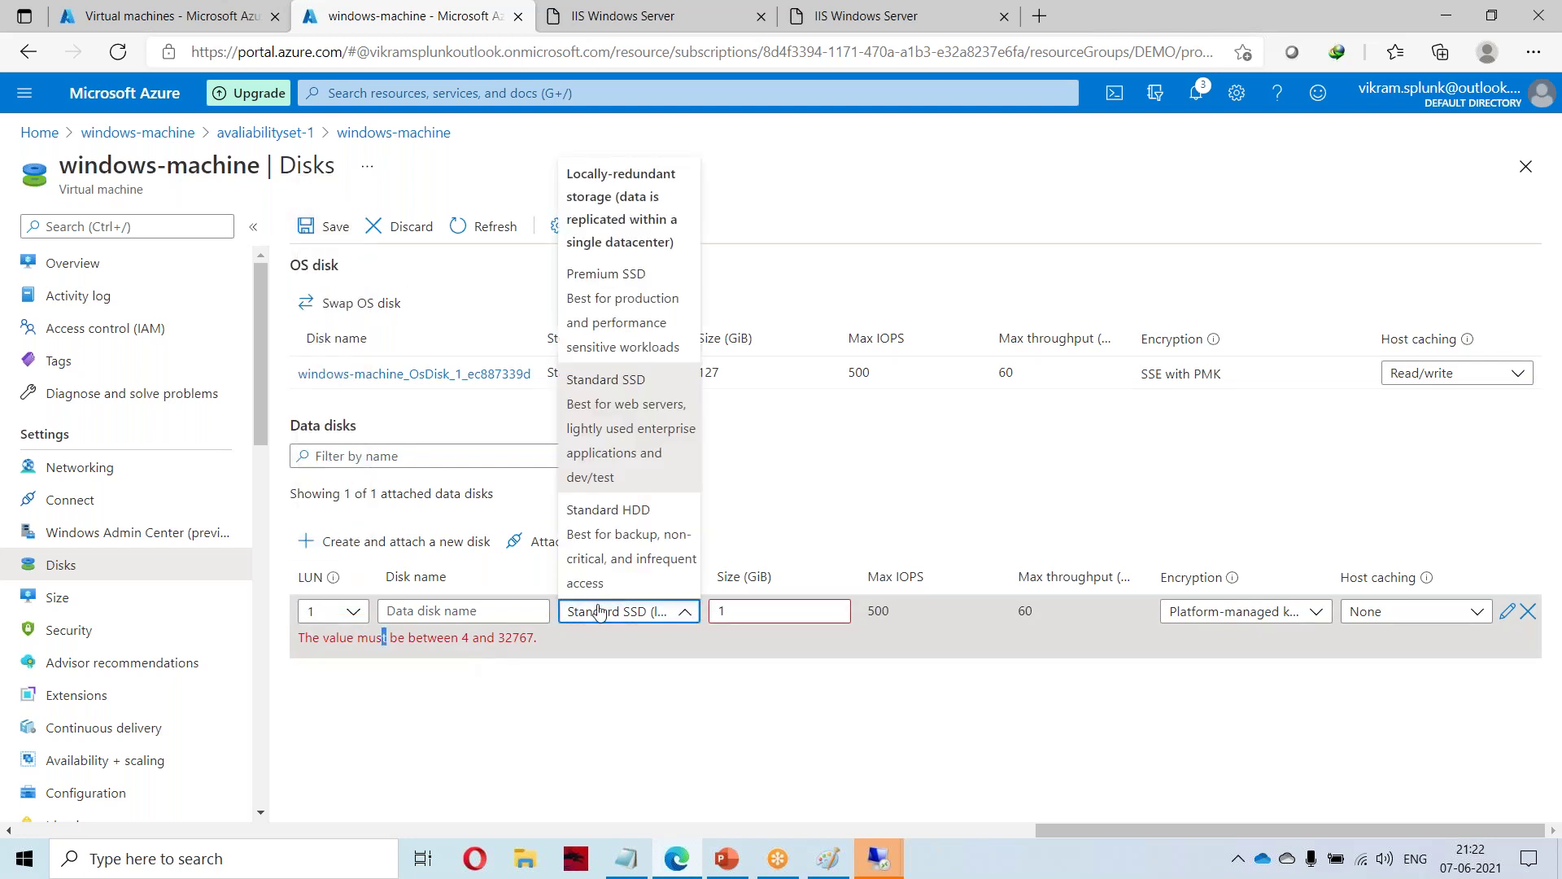
{"action": "left_click", "coordinate": [747, 608]}
{"action": "left_click", "coordinate": [666, 612]}
{"action": "left_click", "coordinate": [765, 616]}
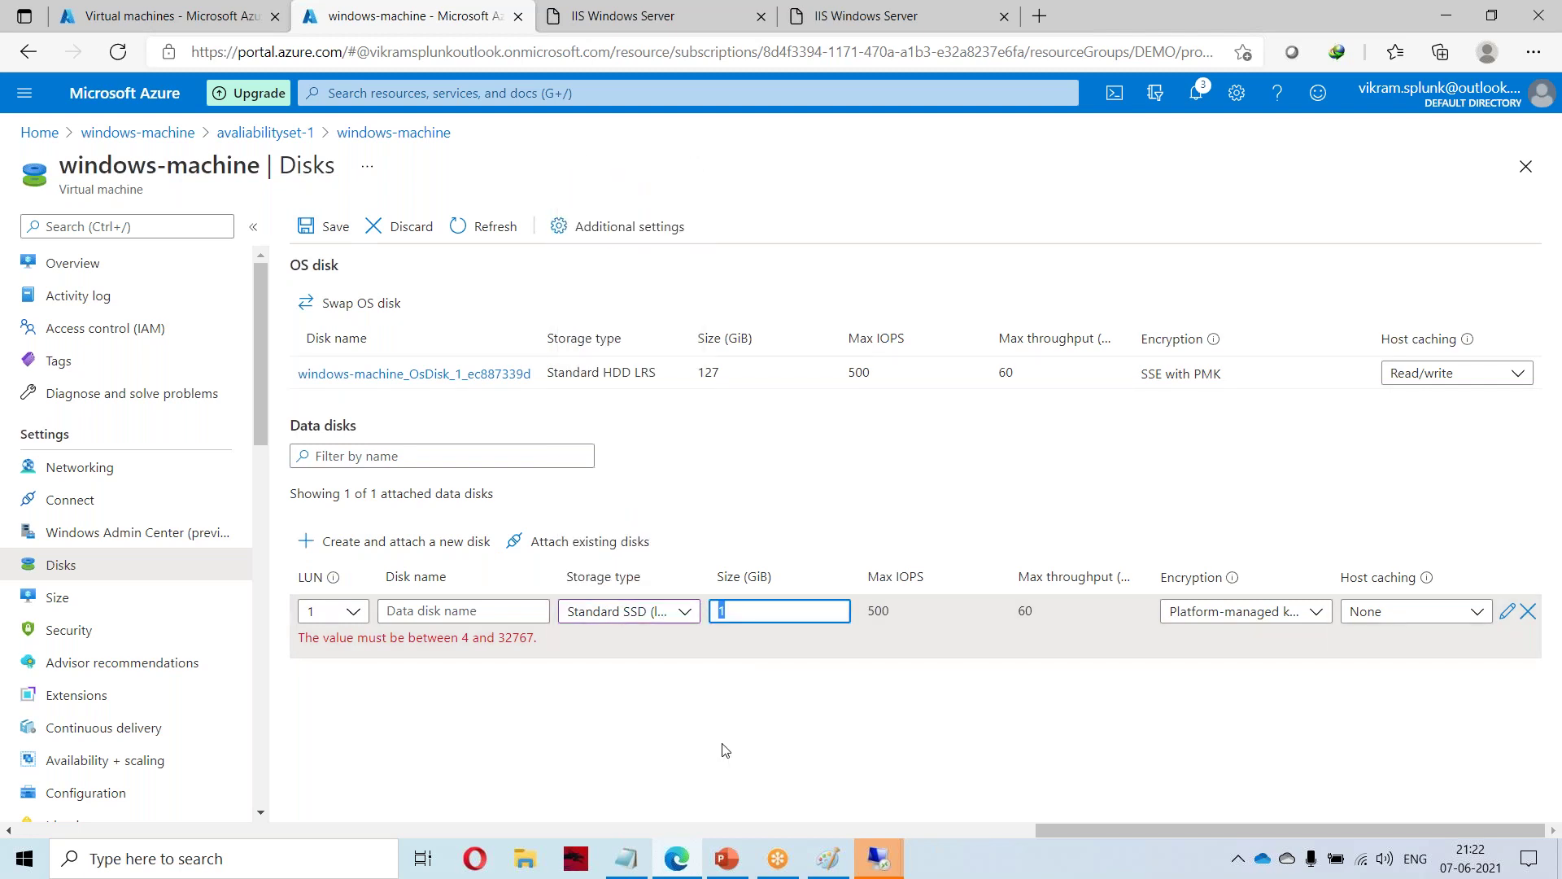
{"action": "left_click", "coordinate": [824, 753]}
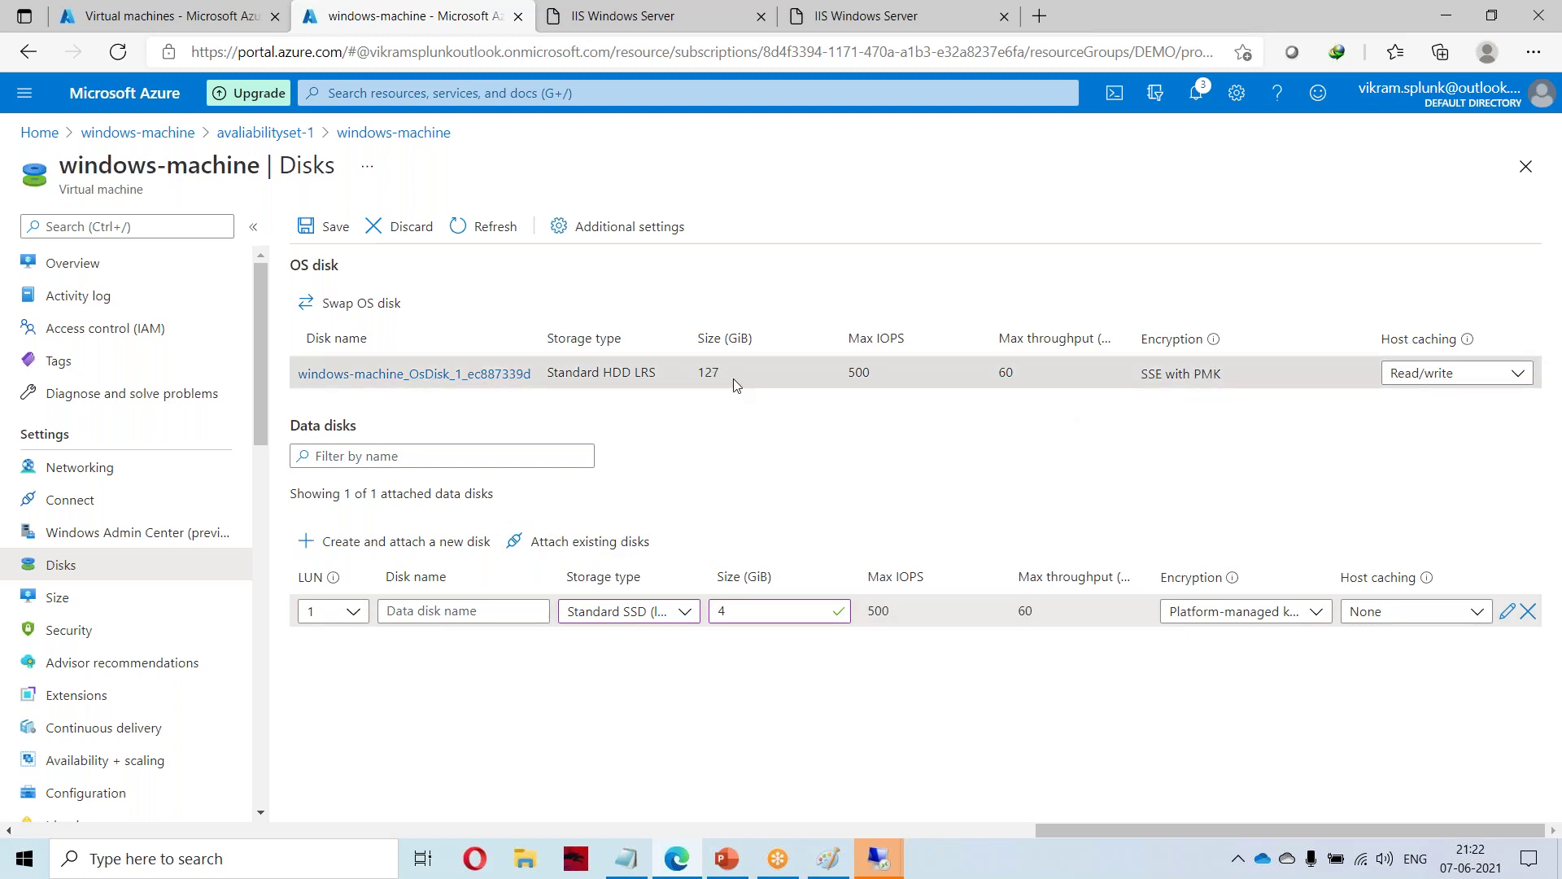
Add then remove an extra row, open Create a new disk and back out to the disk list.
{"action": "double_click", "coordinate": [709, 371]}
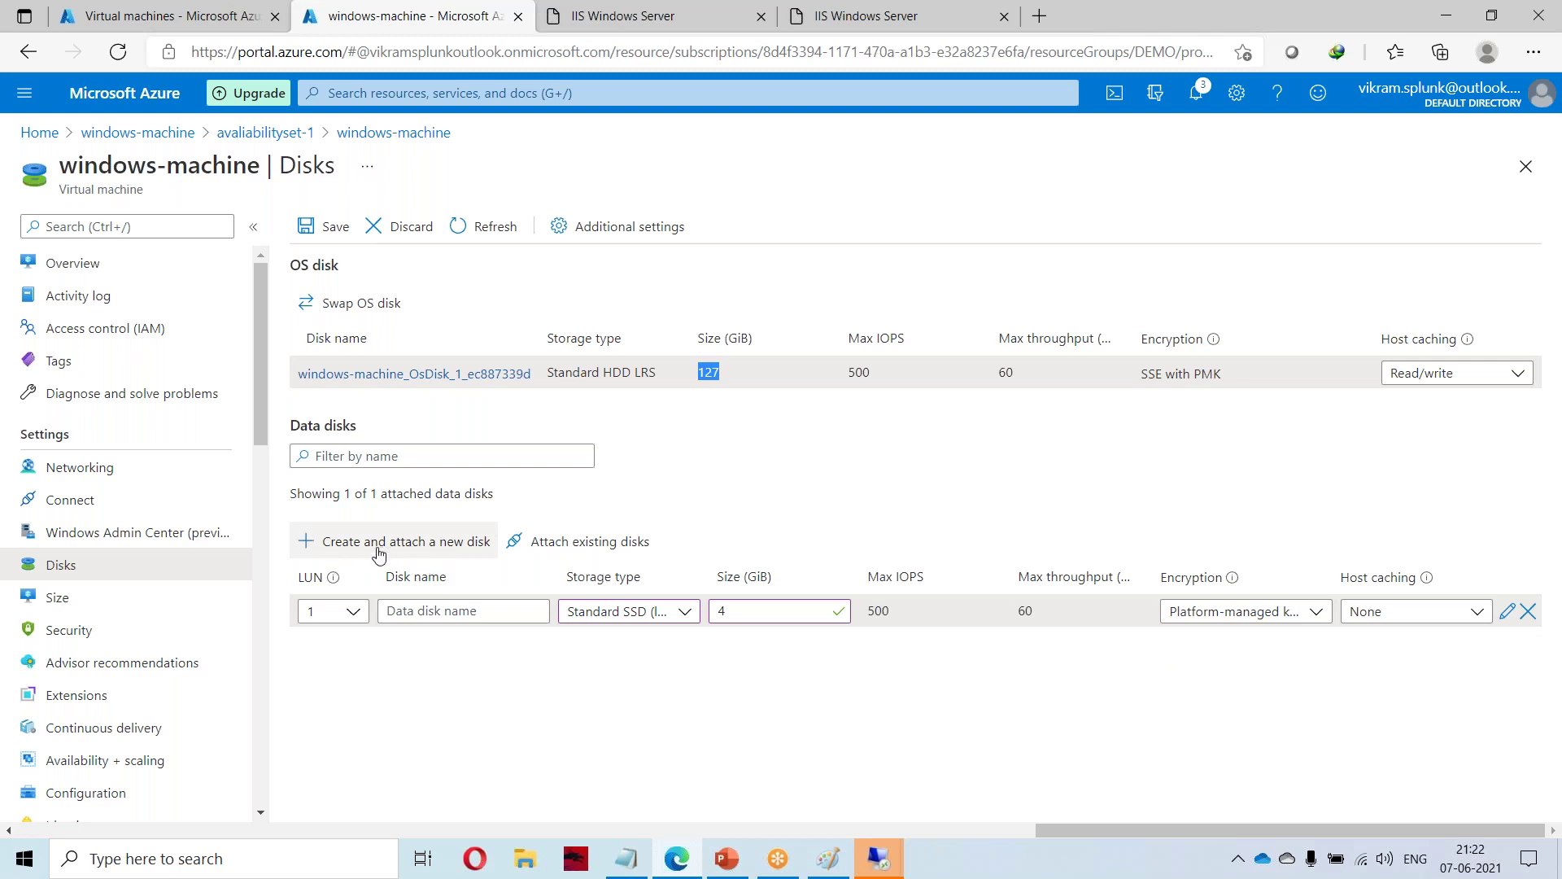
{"action": "left_click", "coordinate": [1389, 732]}
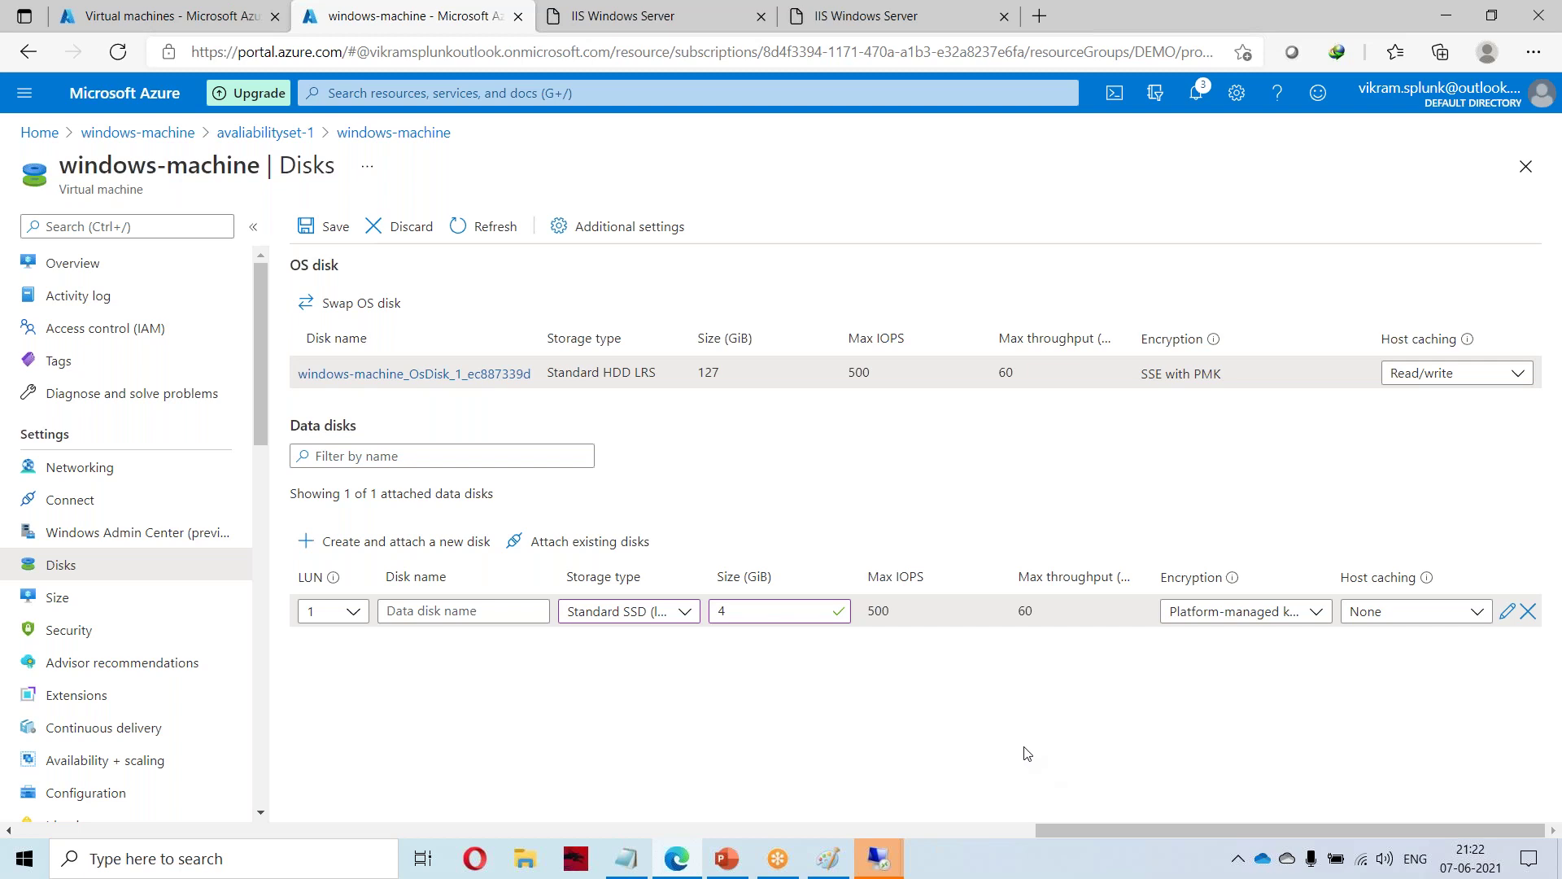
{"action": "left_click", "coordinate": [423, 537]}
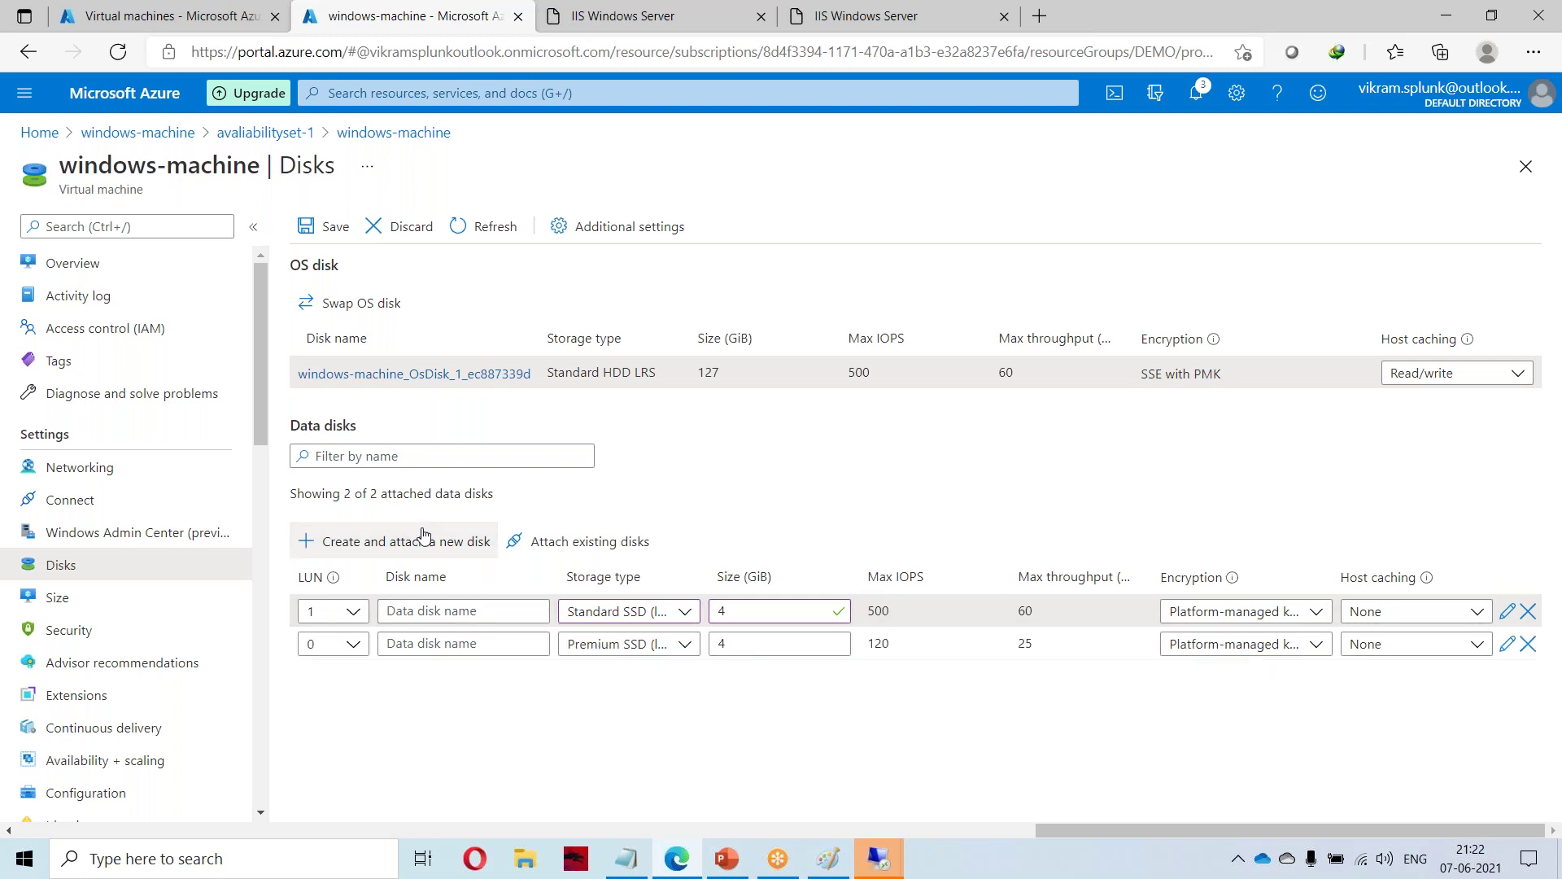
{"action": "left_click", "coordinate": [1527, 644]}
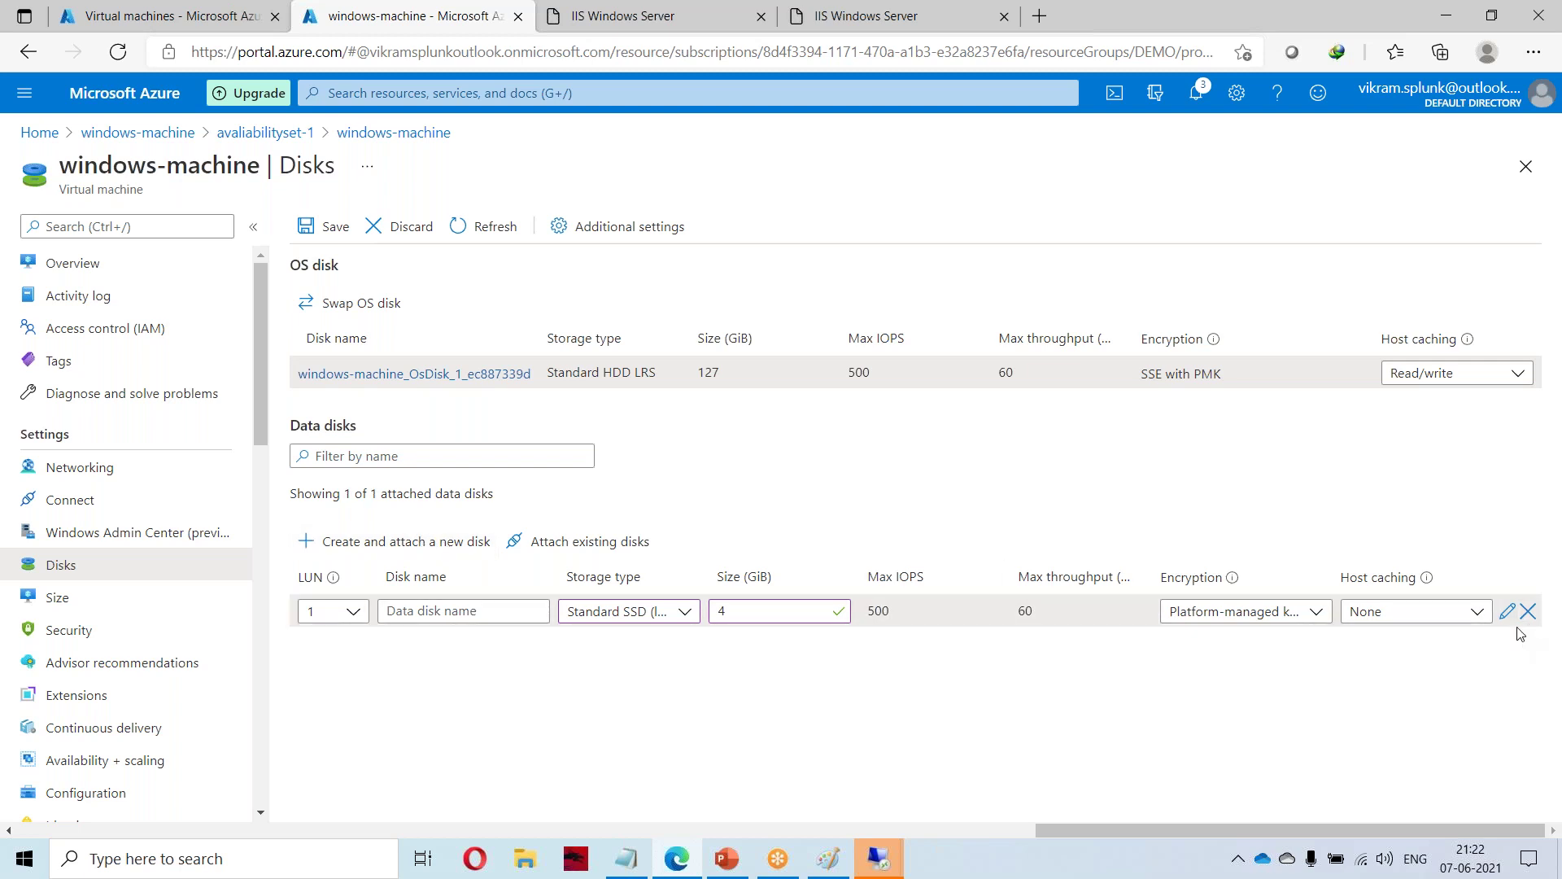
{"action": "left_click", "coordinate": [1505, 614]}
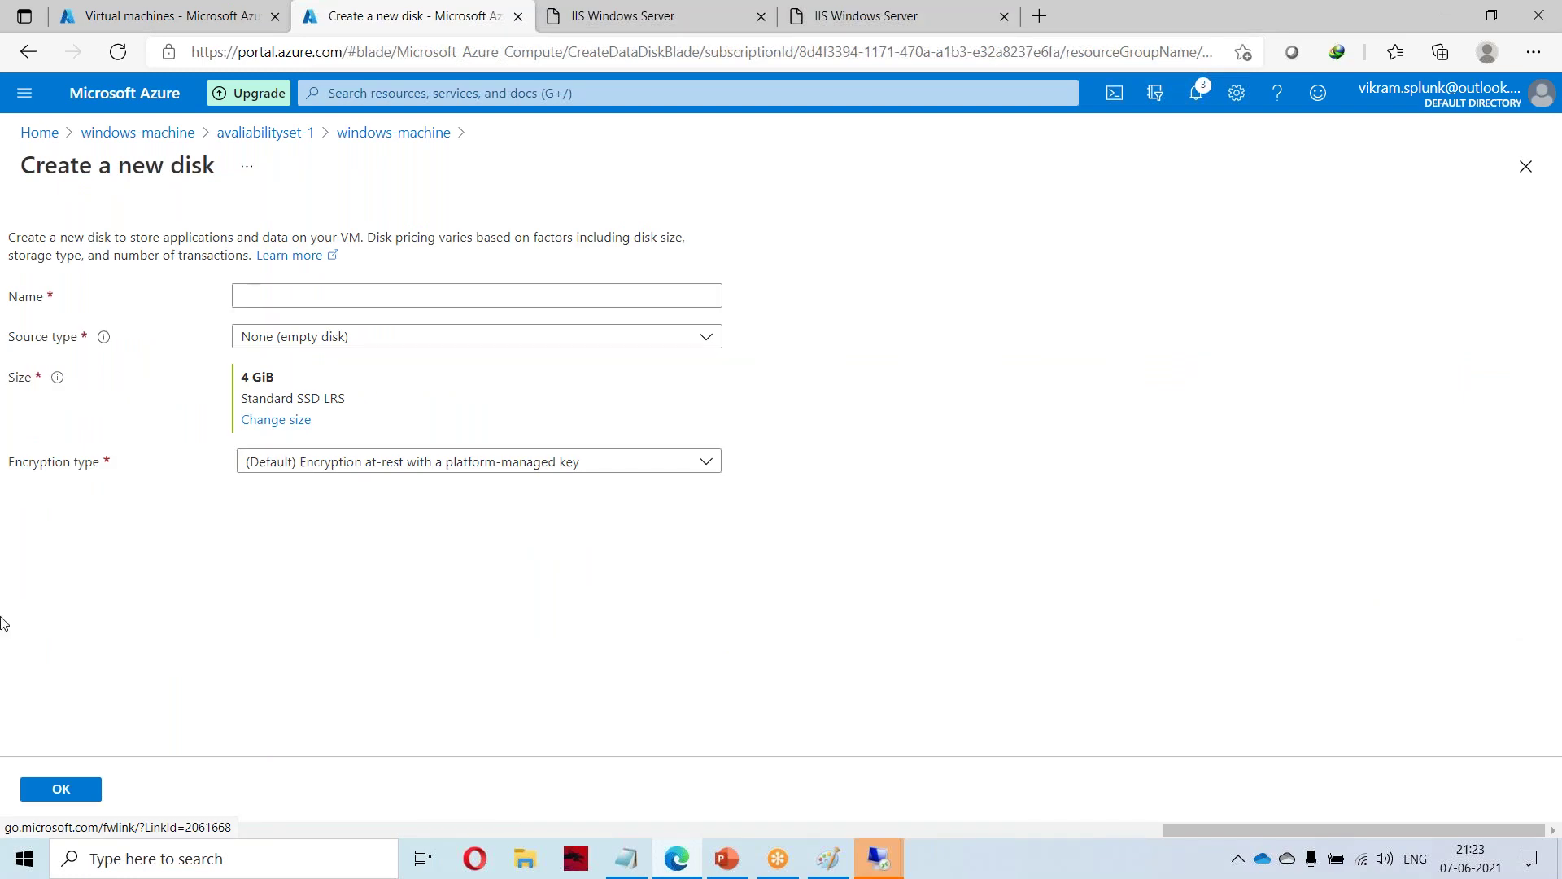
{"action": "left_click", "coordinate": [88, 789]}
{"action": "left_click", "coordinate": [29, 52]}
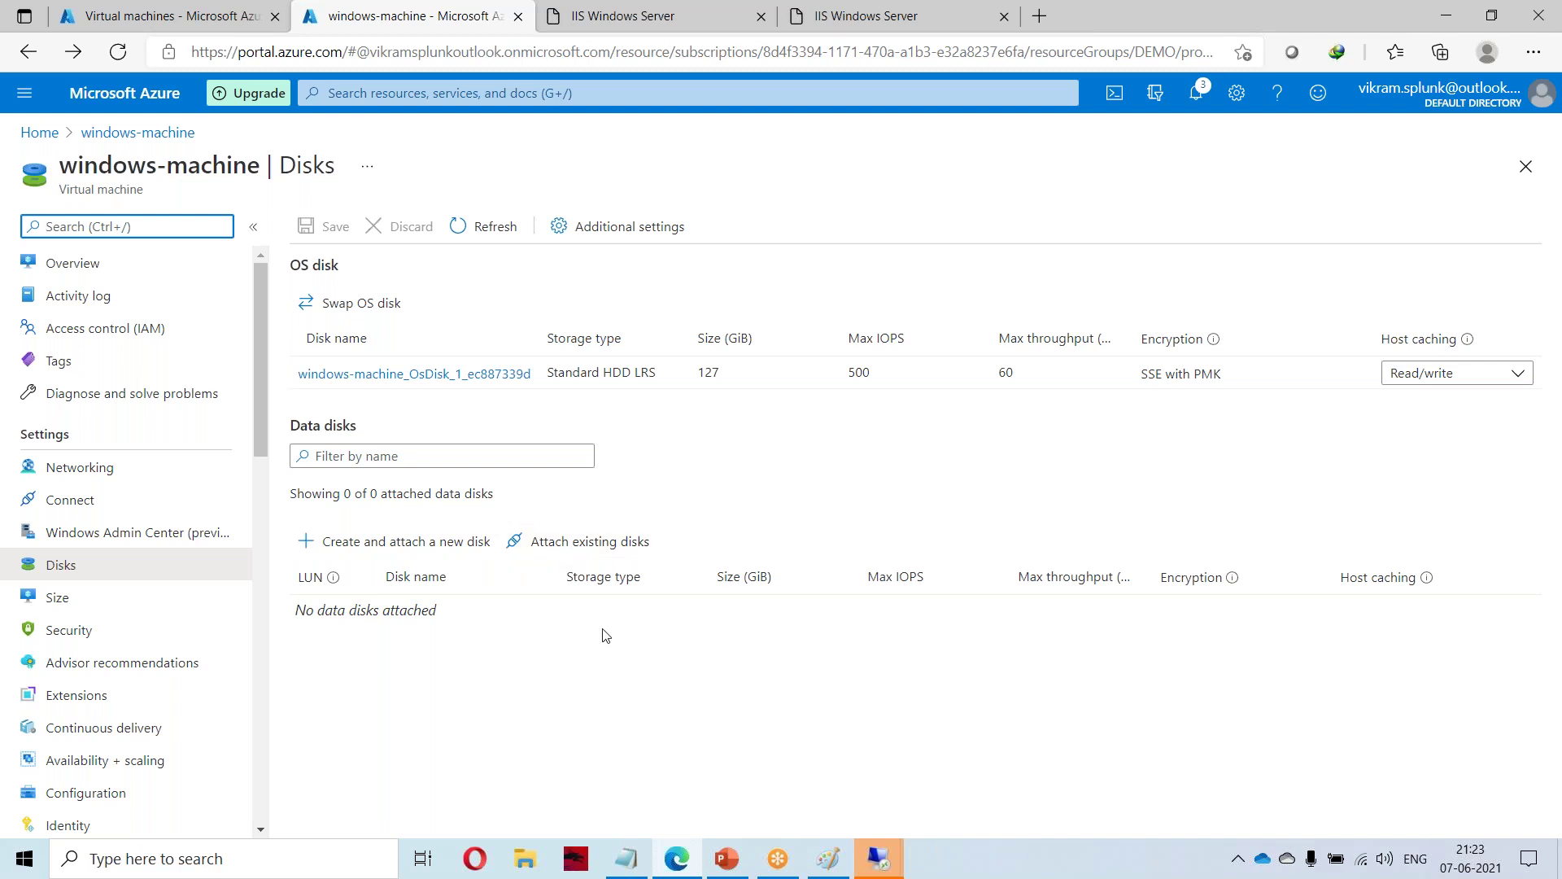
Create a new 4 GiB Premium SSD data disk named test at LUN 0.
{"action": "left_click", "coordinate": [327, 543]}
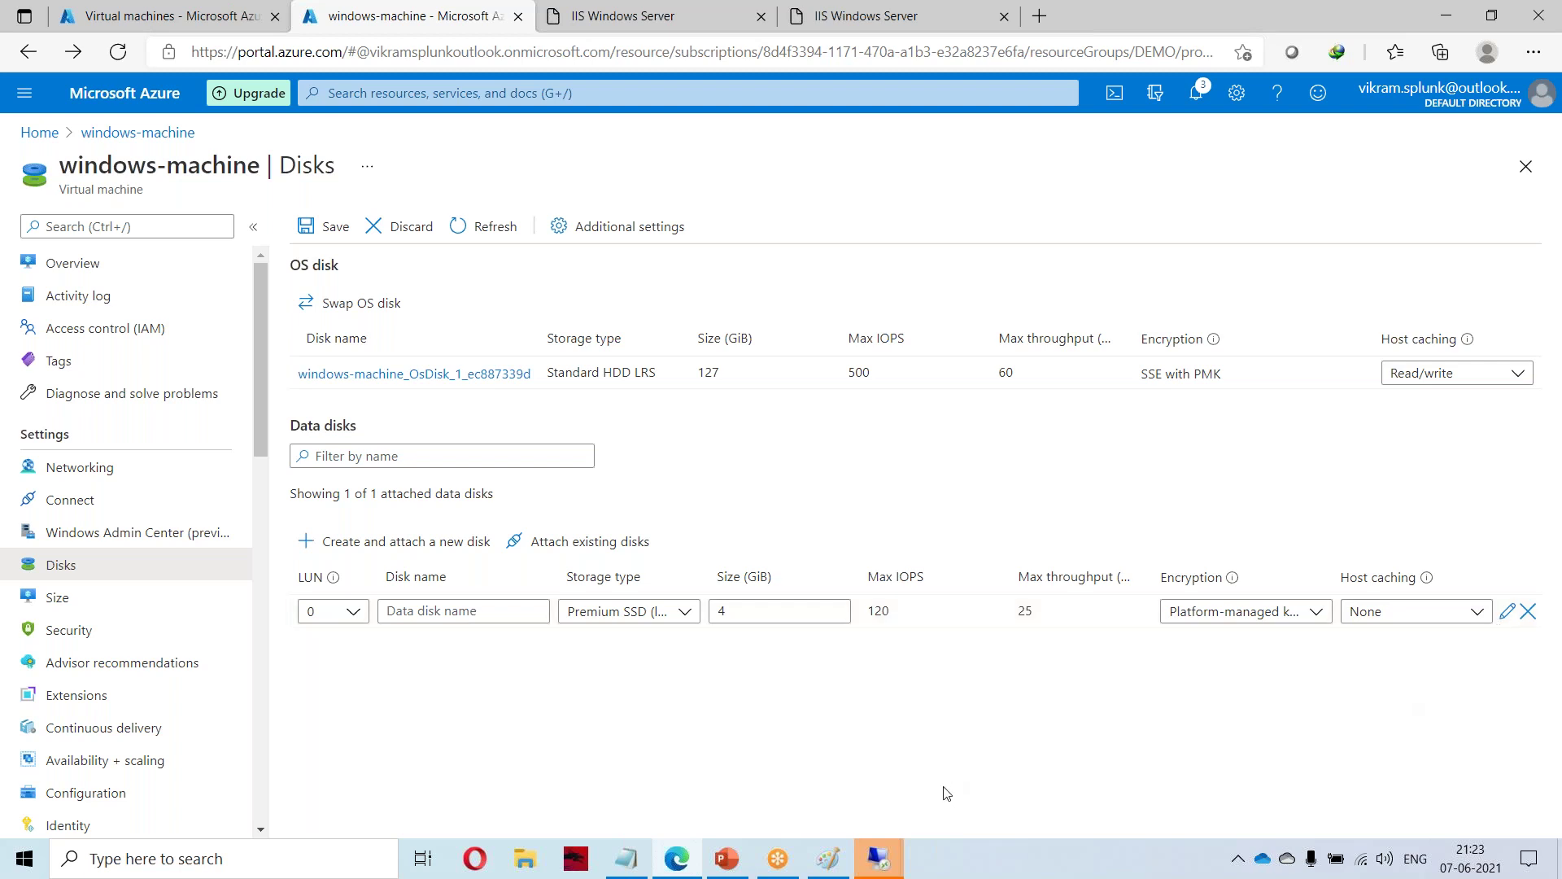
{"action": "left_click", "coordinate": [1521, 195]}
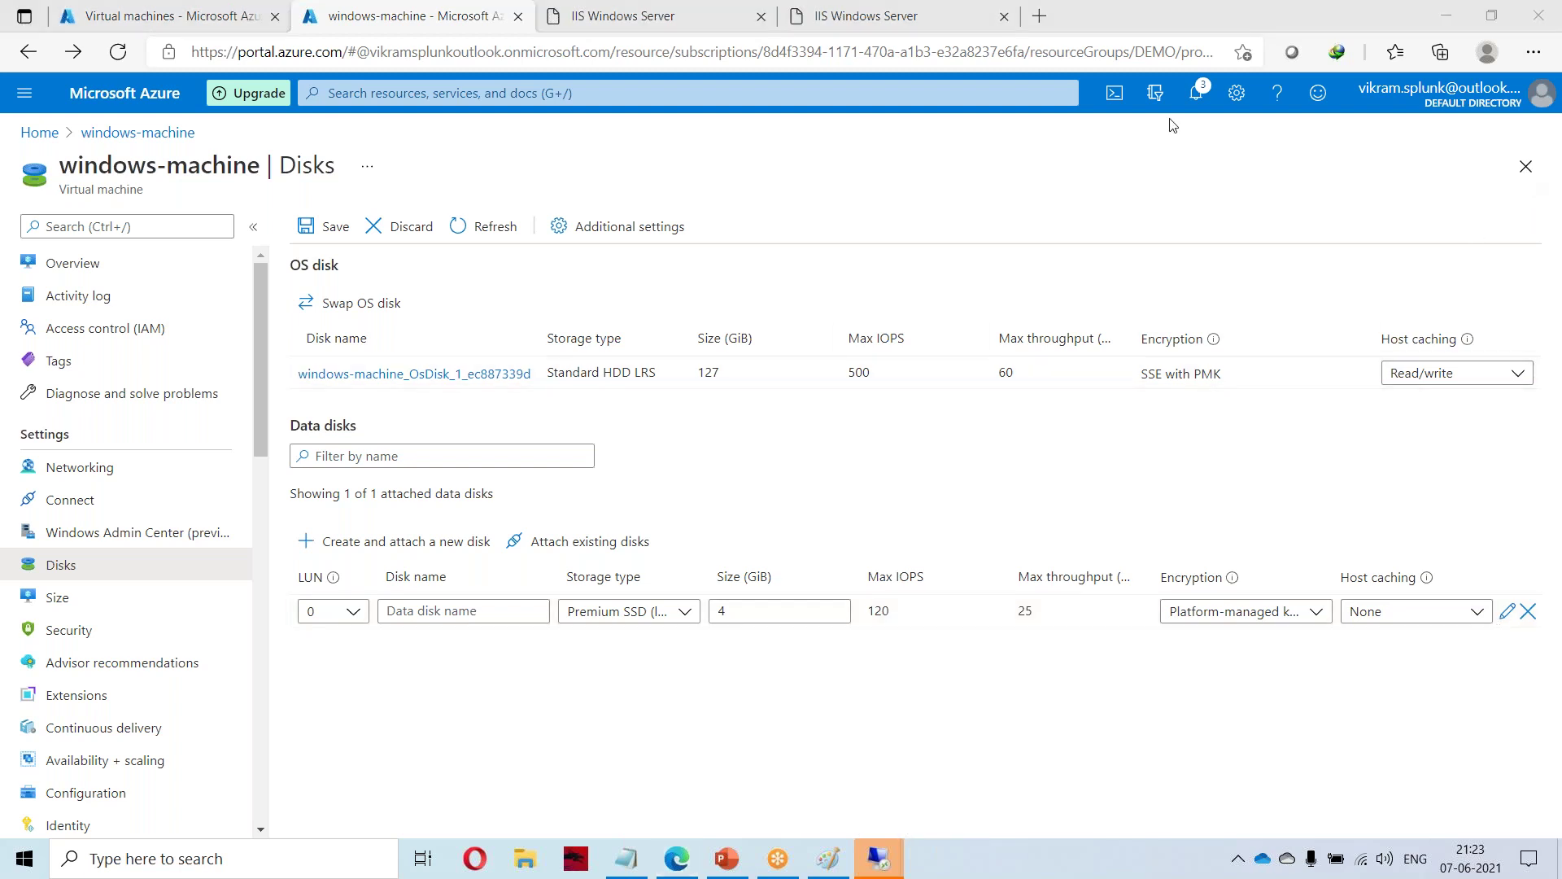
{"action": "left_click", "coordinate": [1509, 612]}
{"action": "left_click", "coordinate": [79, 789]}
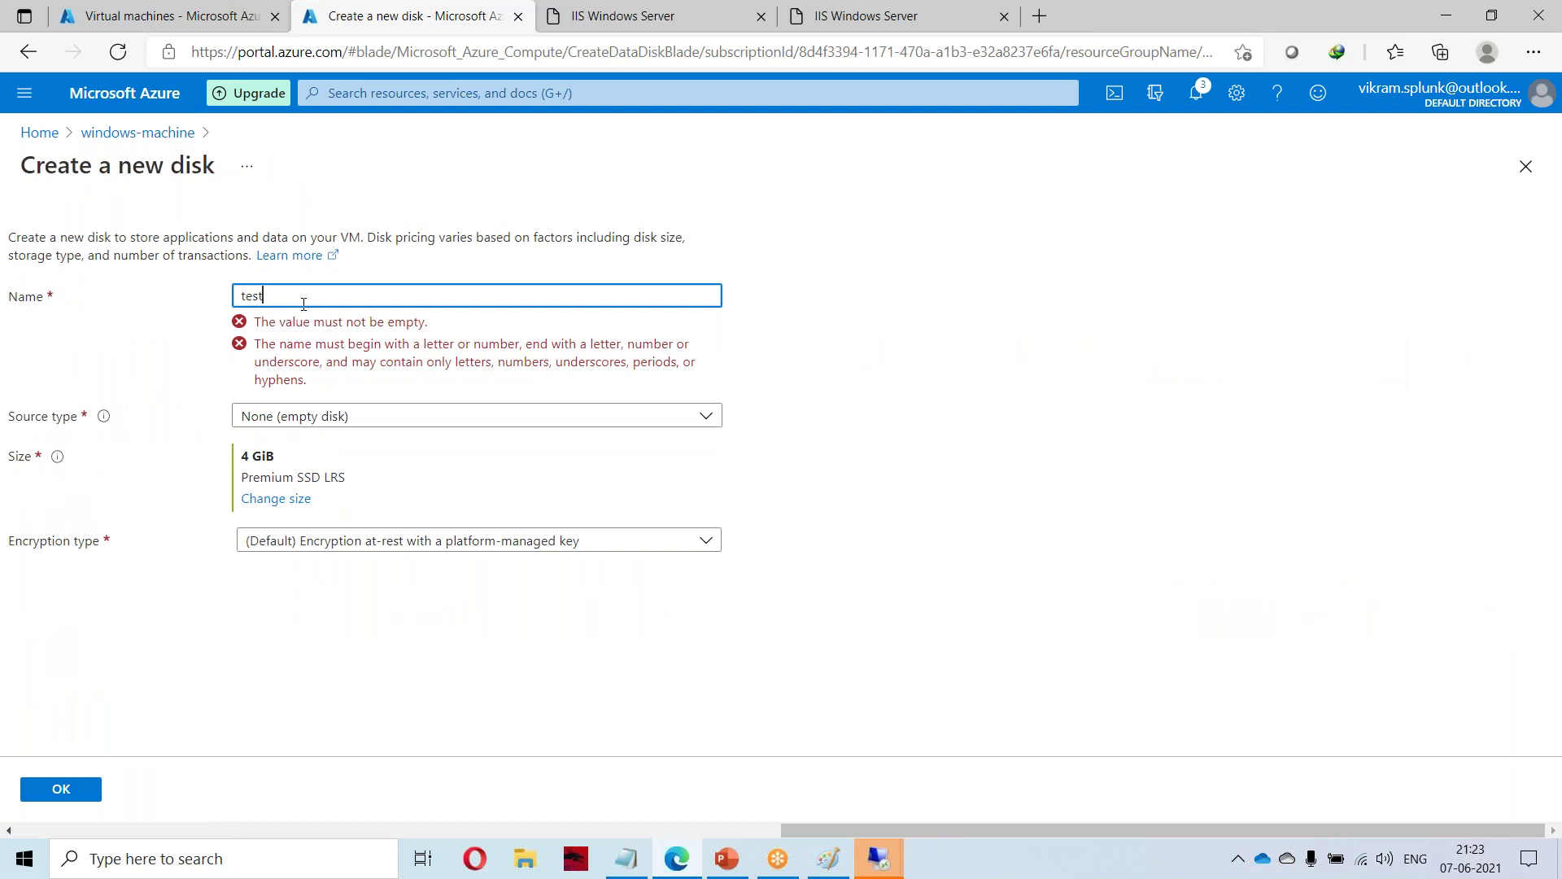
{"action": "left_click", "coordinate": [79, 791]}
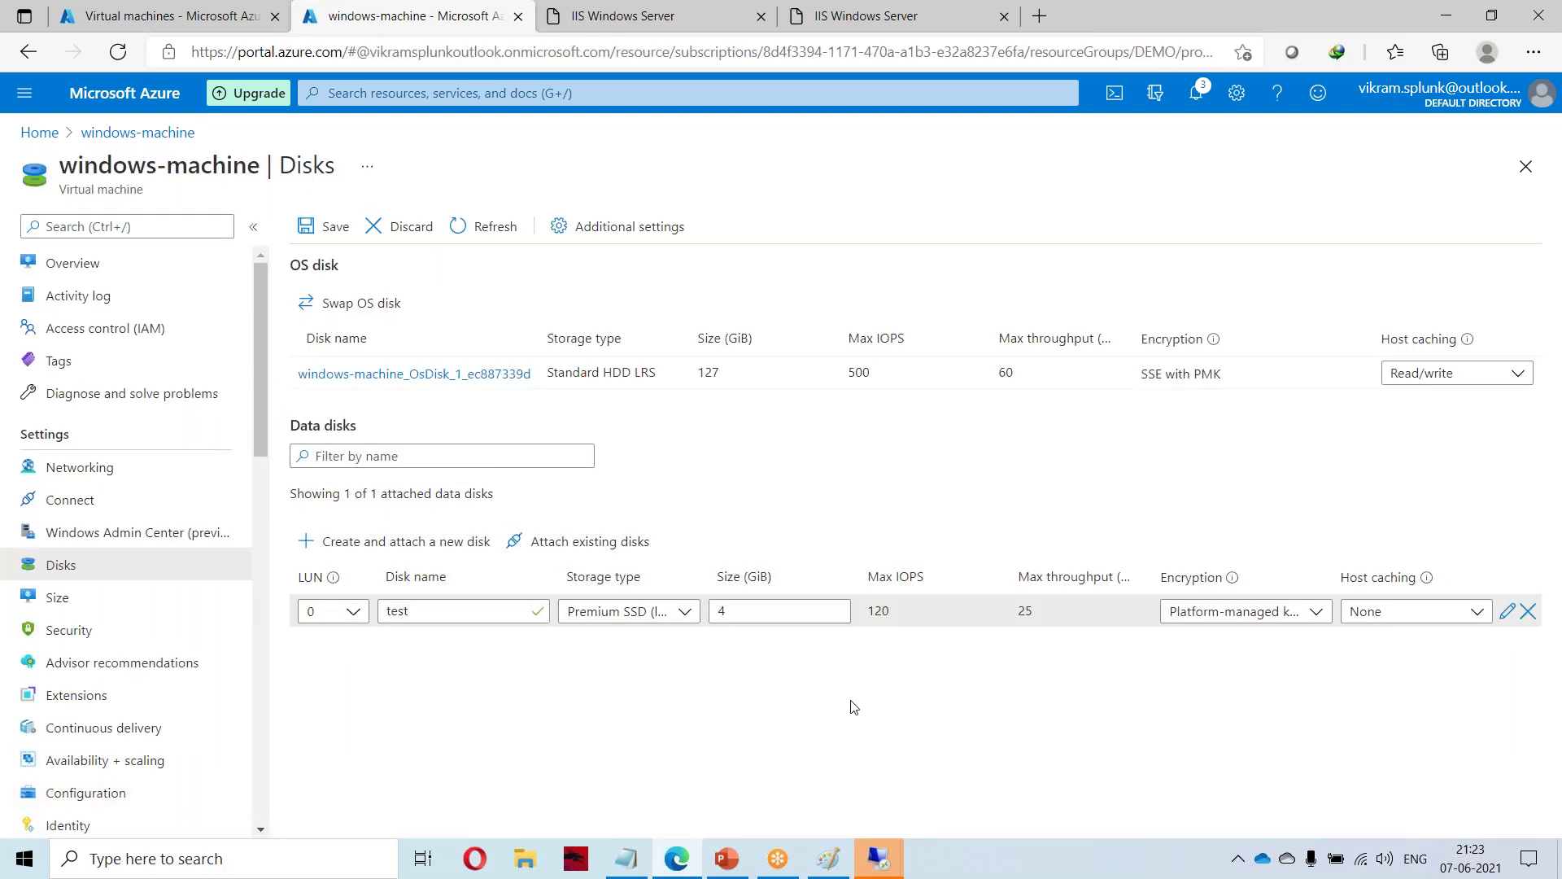
Save the Disks page so the test disk attaches, then go to windows-machine's Overview.
{"action": "left_click", "coordinate": [307, 228]}
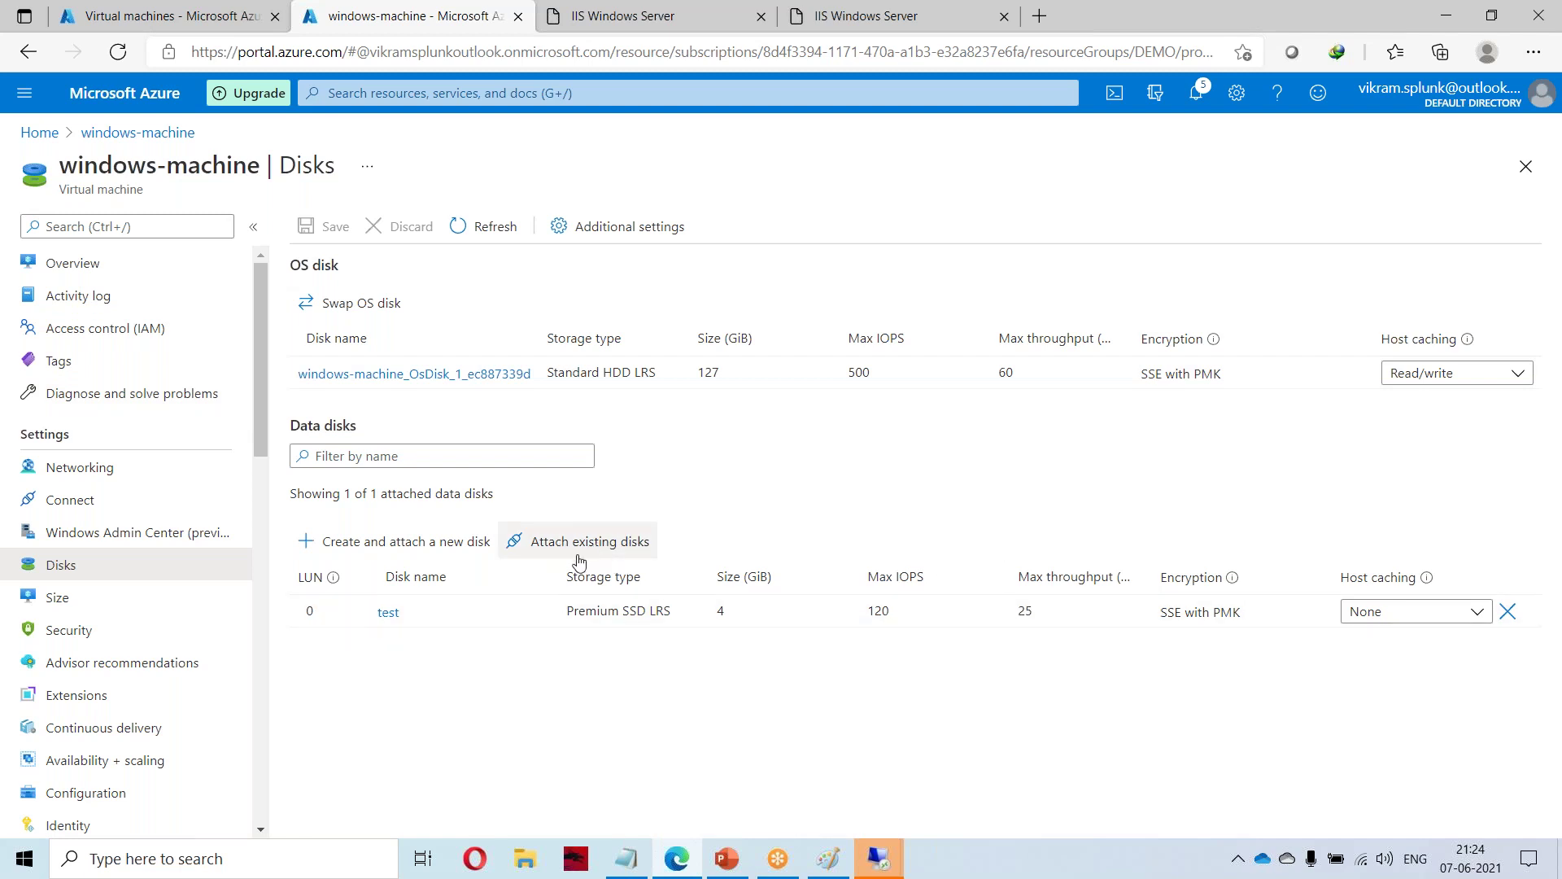
{"action": "left_click", "coordinate": [627, 542]}
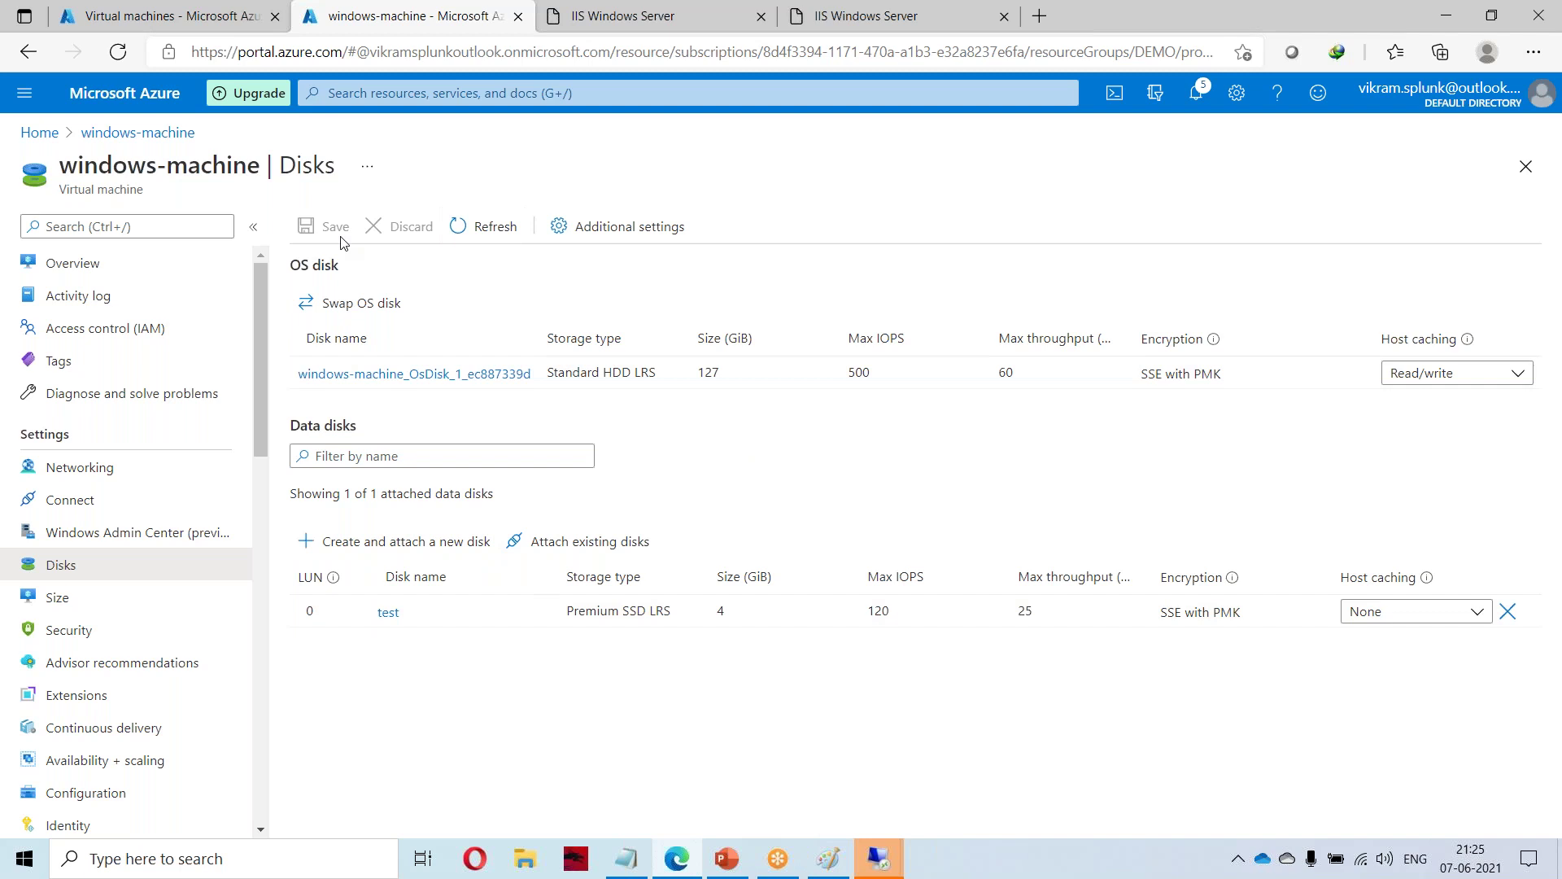
{"action": "left_click", "coordinate": [94, 267]}
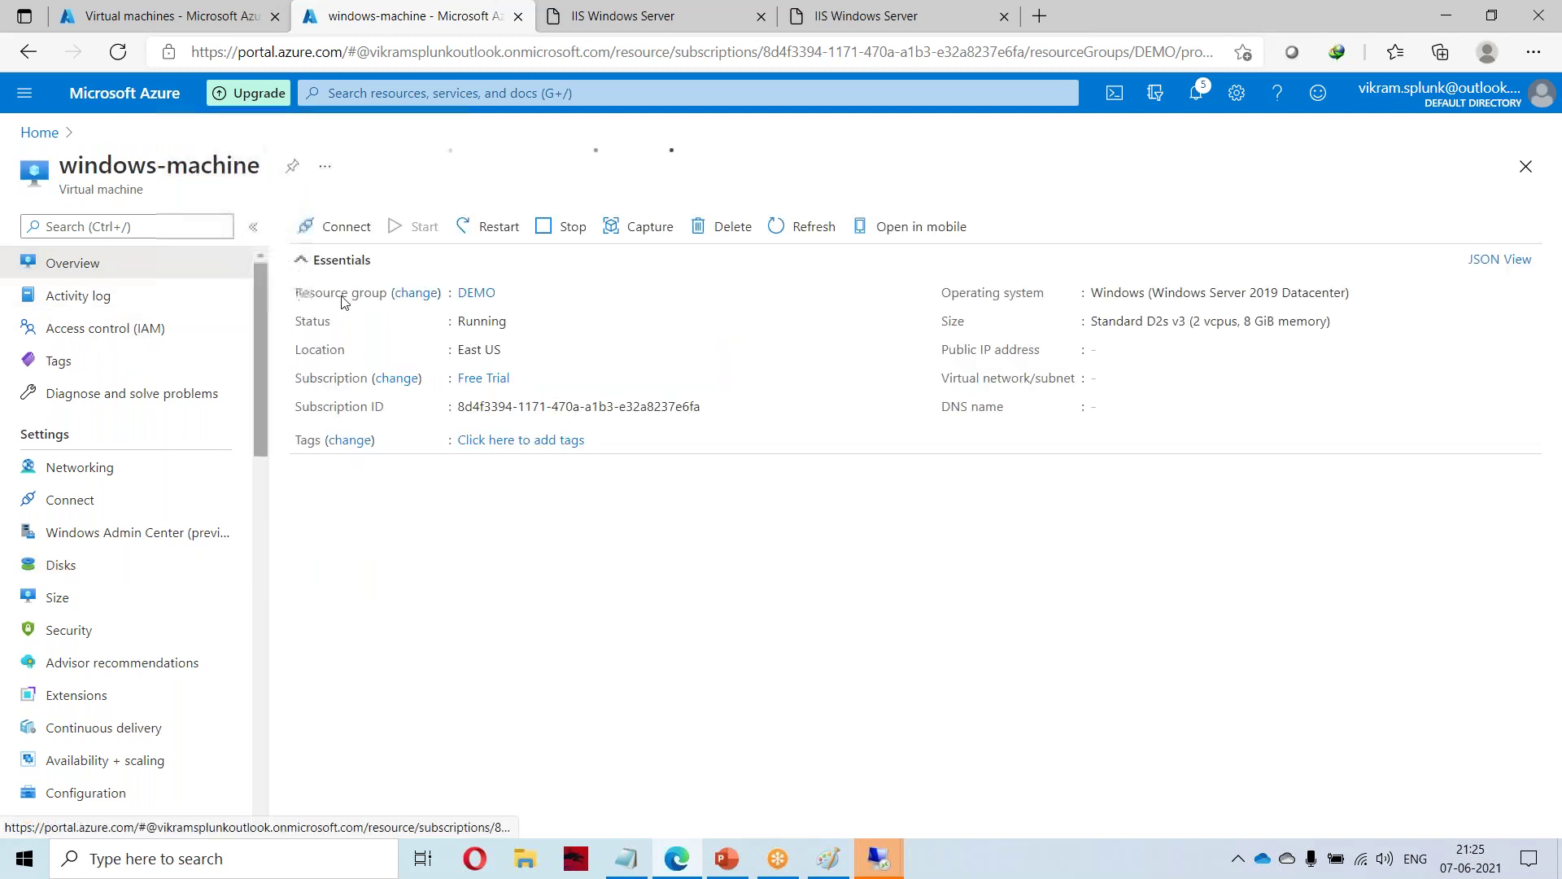
In the RDP session, minimize Server Manager and show This PC with only C: and D:.
{"action": "left_click", "coordinate": [881, 864]}
{"action": "left_click", "coordinate": [920, 798]}
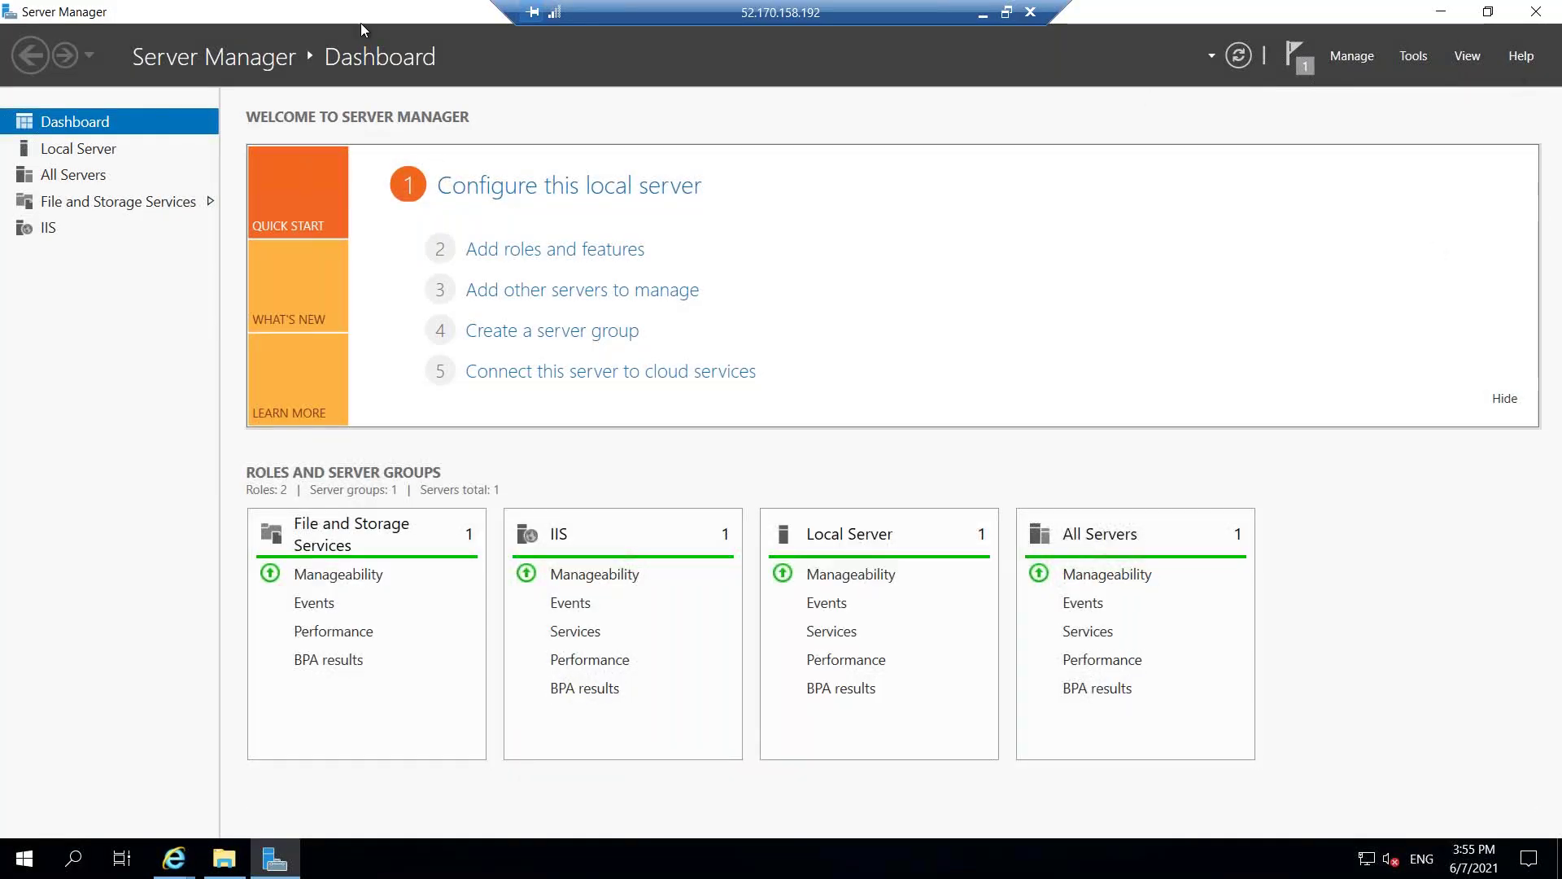
{"action": "right_click", "coordinate": [363, 12]}
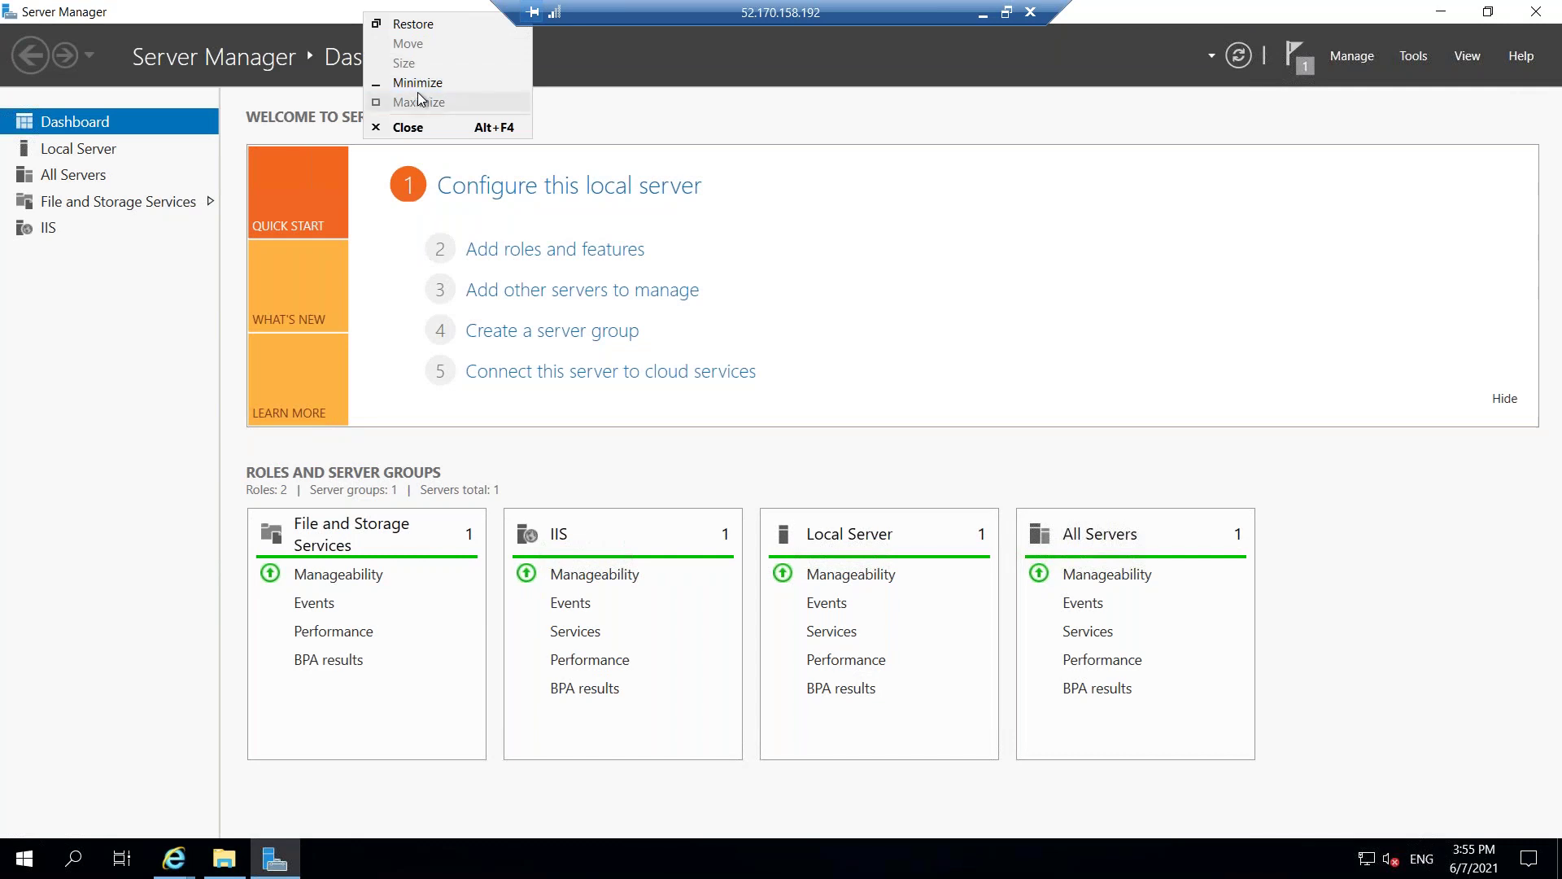
{"action": "left_click", "coordinate": [420, 82]}
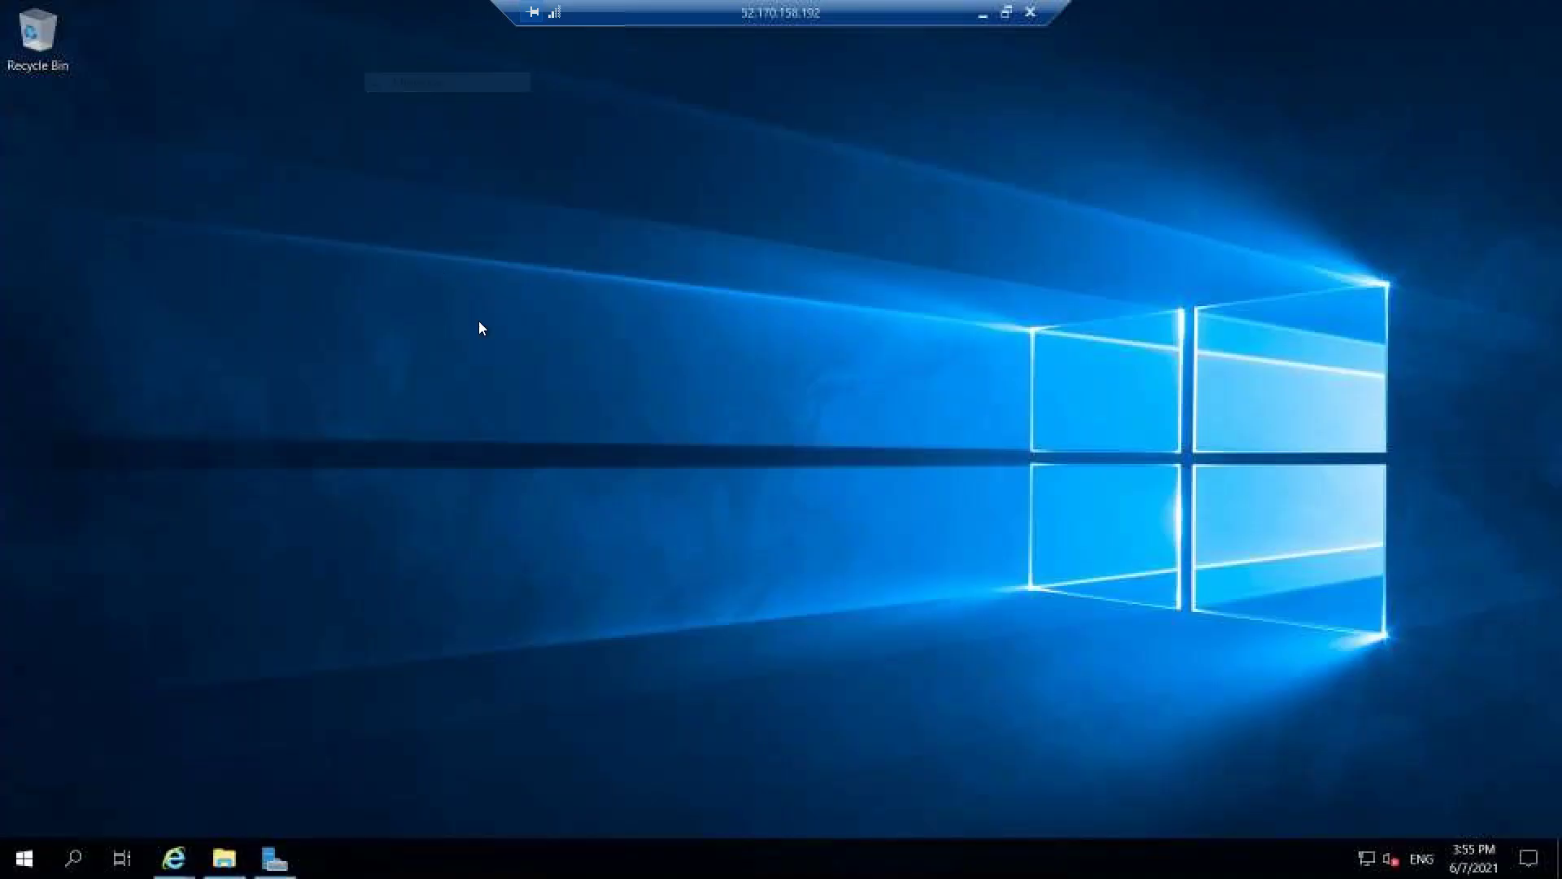
{"action": "left_click", "coordinate": [224, 858]}
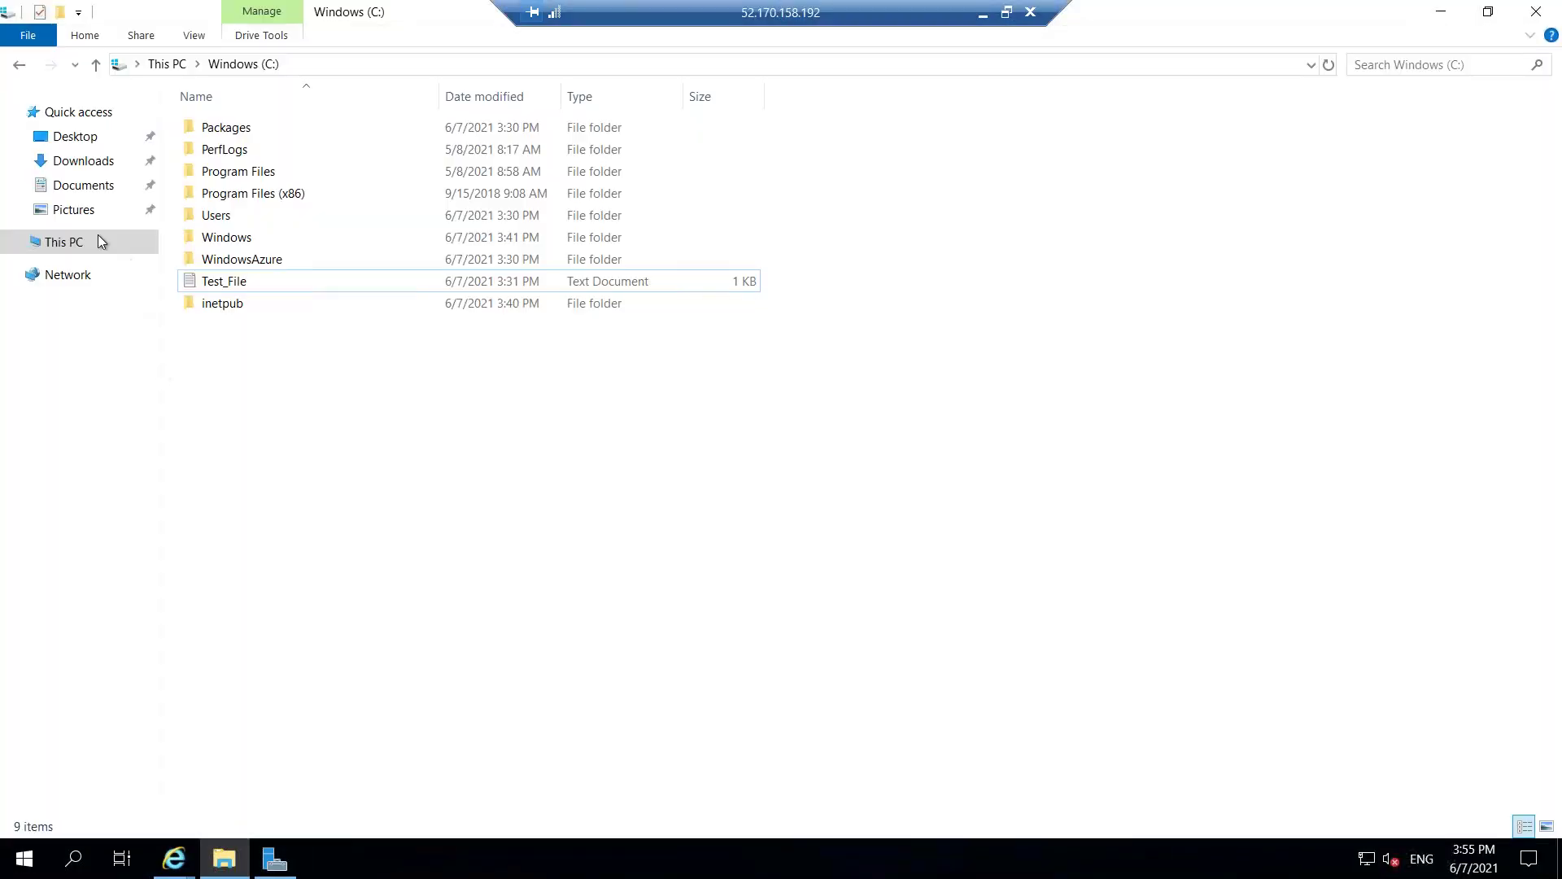
{"action": "left_click", "coordinate": [58, 242]}
{"action": "right_click", "coordinate": [58, 236]}
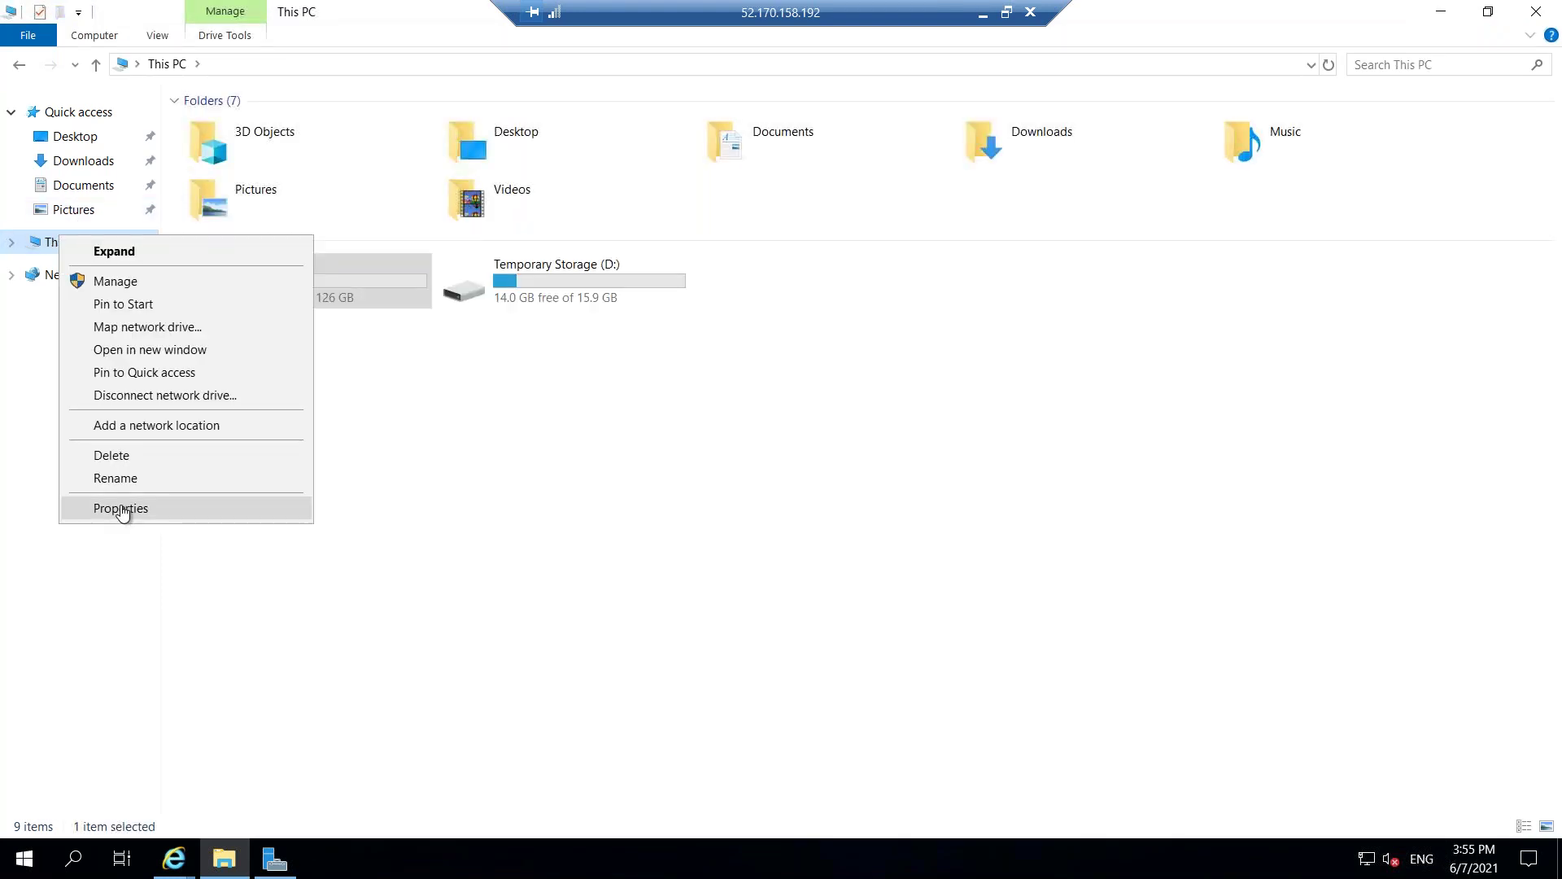
{"action": "left_click", "coordinate": [81, 858]}
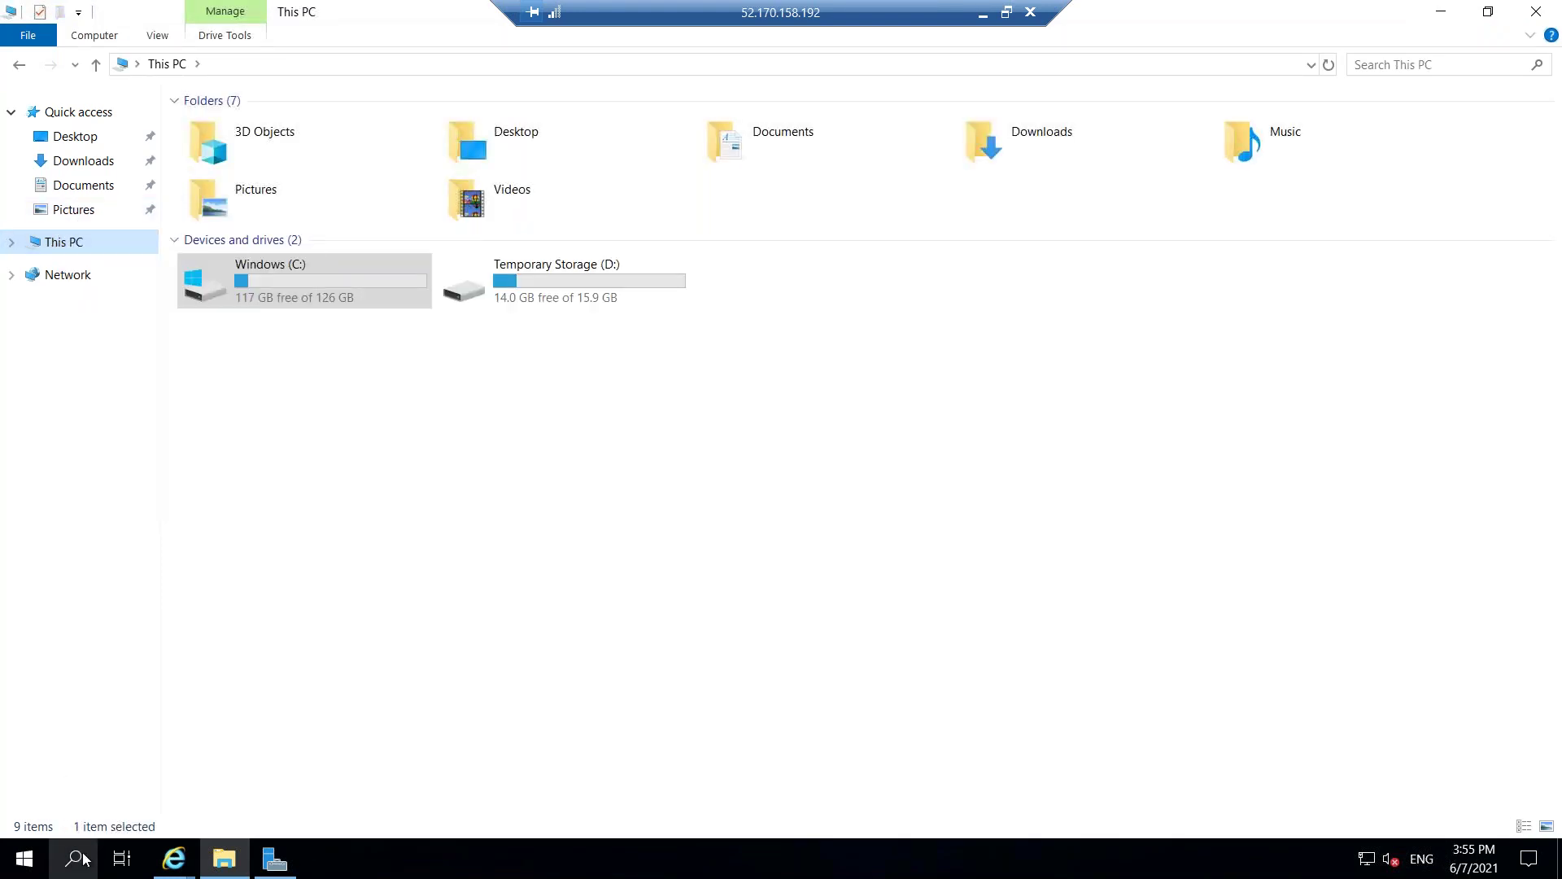
Scan for hardware changes in Device Manager, close it, and minimize the remote session.
{"action": "type", "text": "device"}
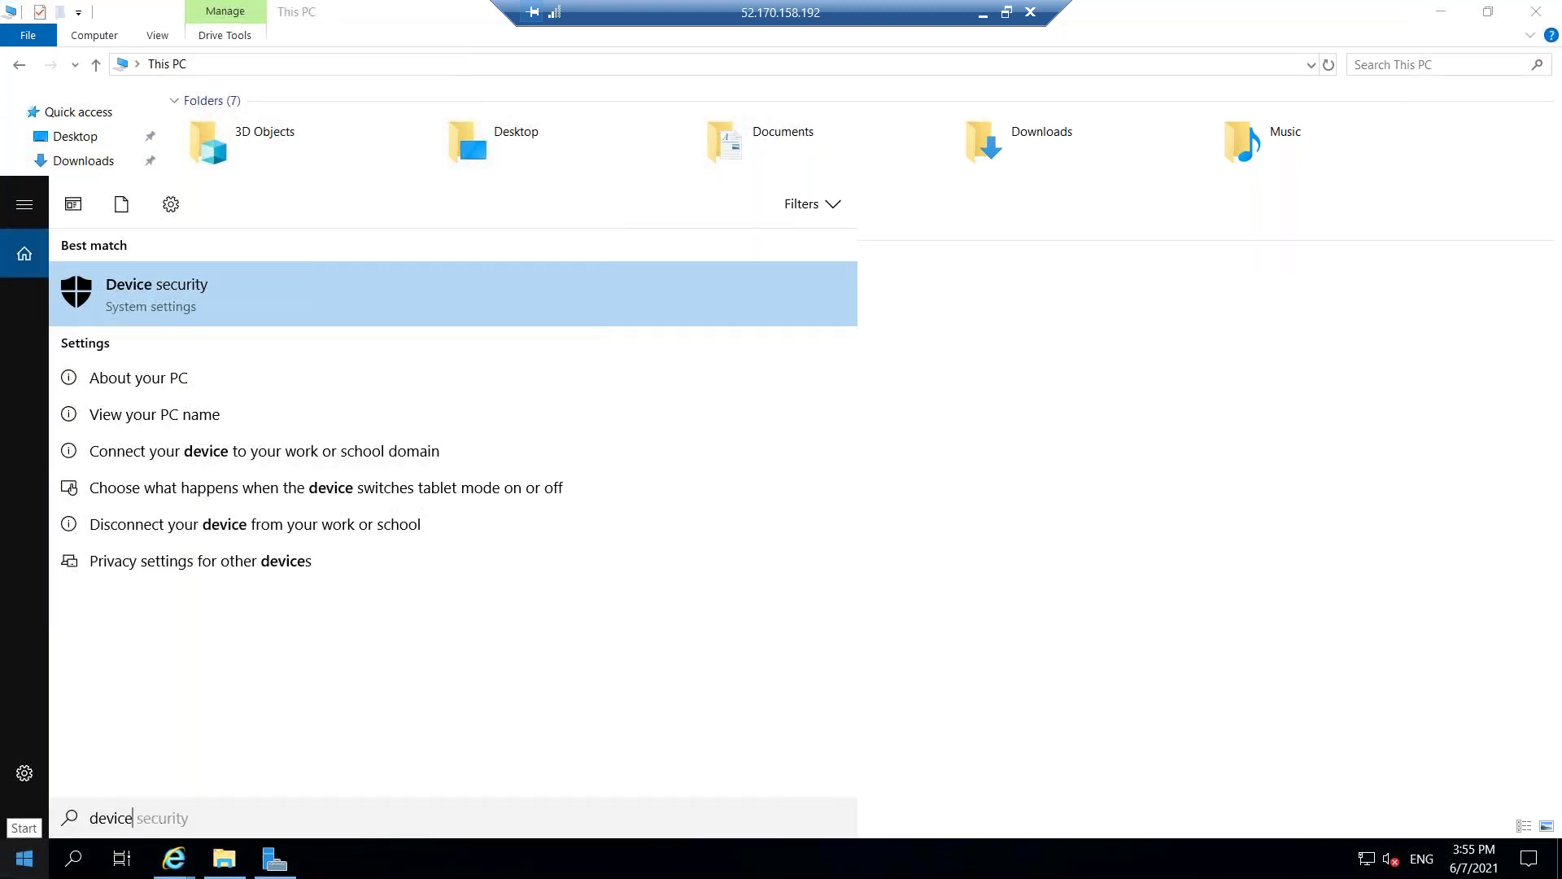
{"action": "type", "text": "manager"}
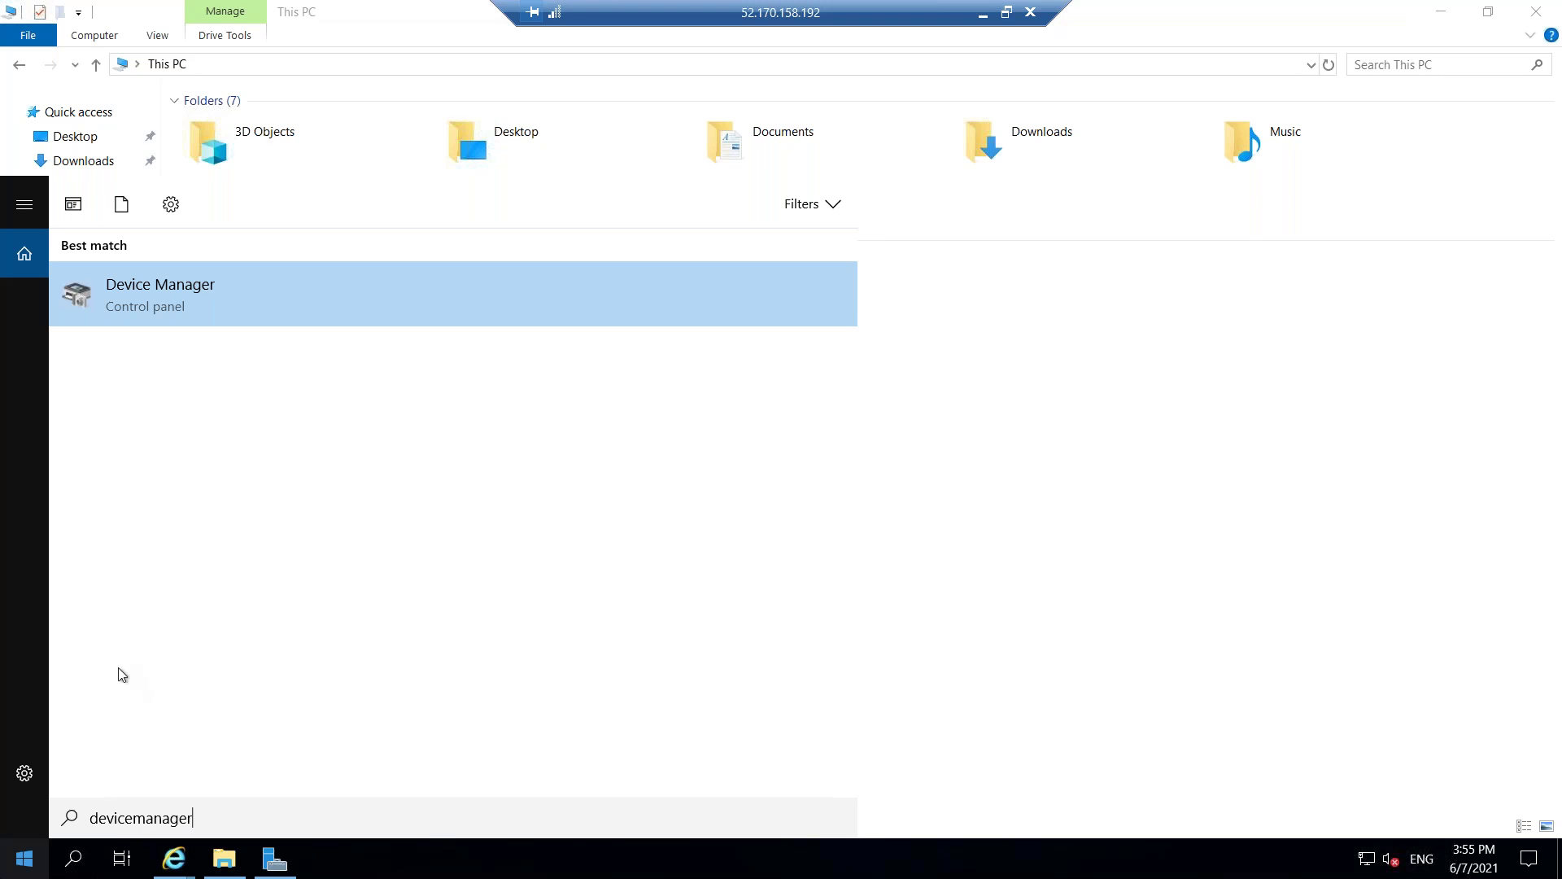
{"action": "left_click", "coordinate": [255, 315]}
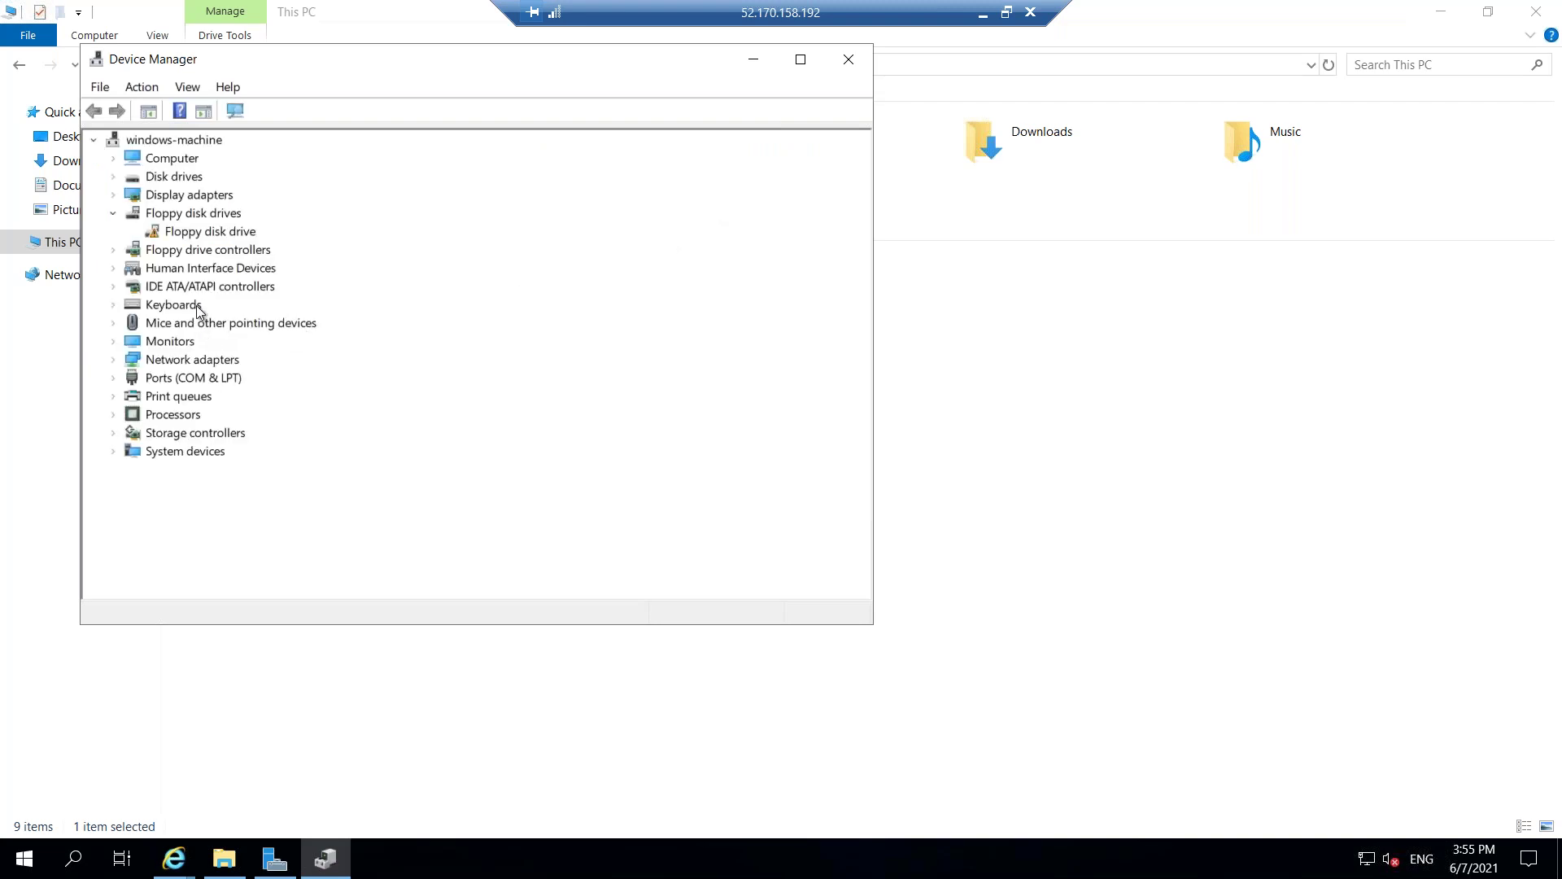
{"action": "right_click", "coordinate": [188, 163]}
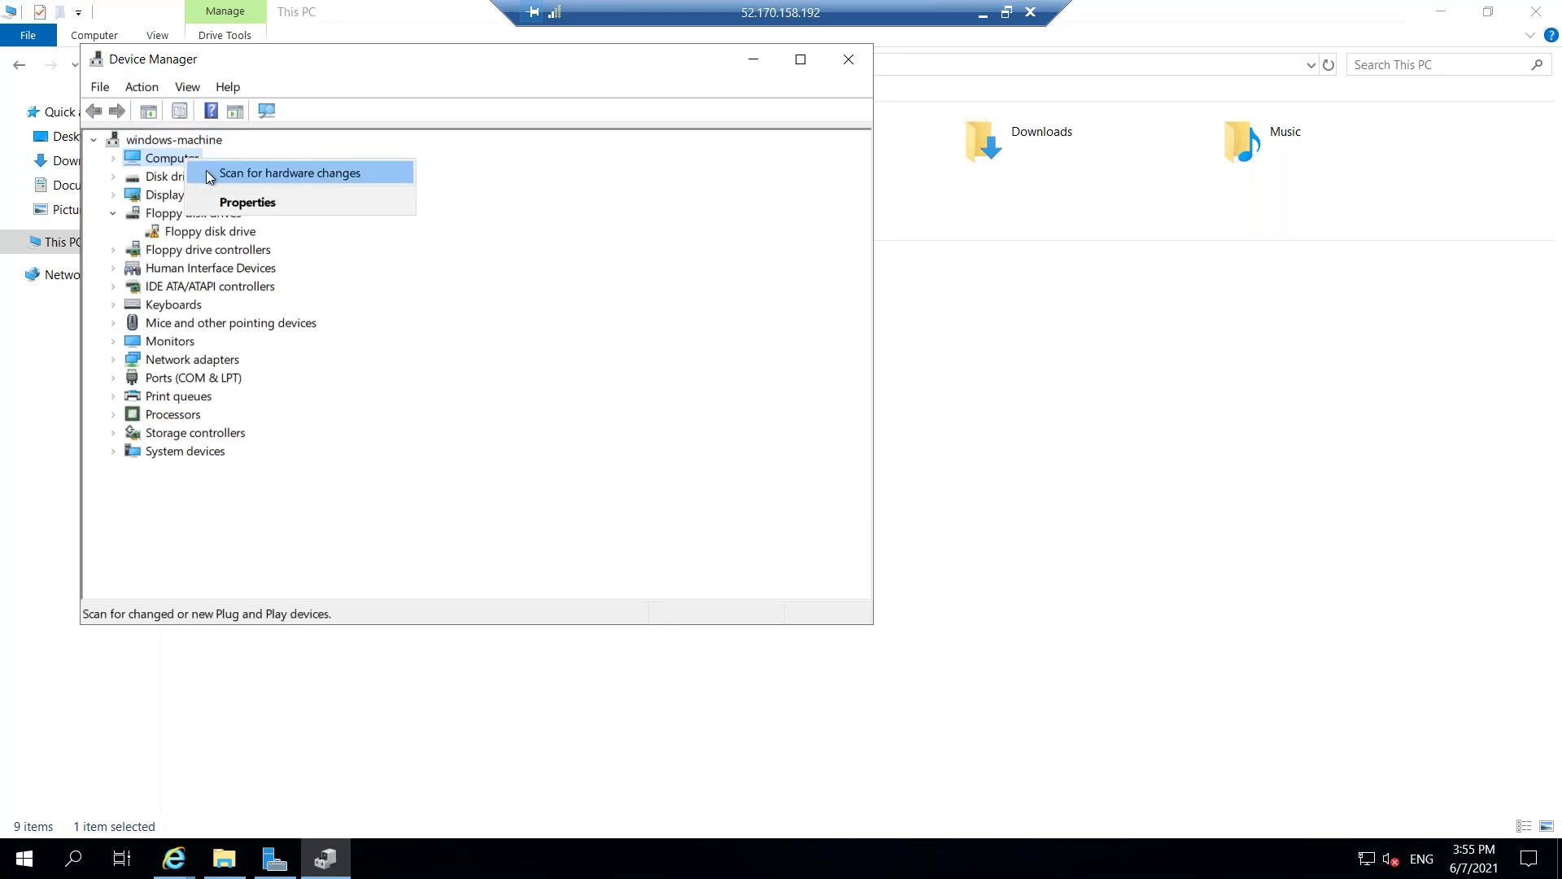
{"action": "left_click_drag", "start_coordinate": [413, 59], "coordinate": [388, 153]}
{"action": "left_click", "coordinate": [835, 153]}
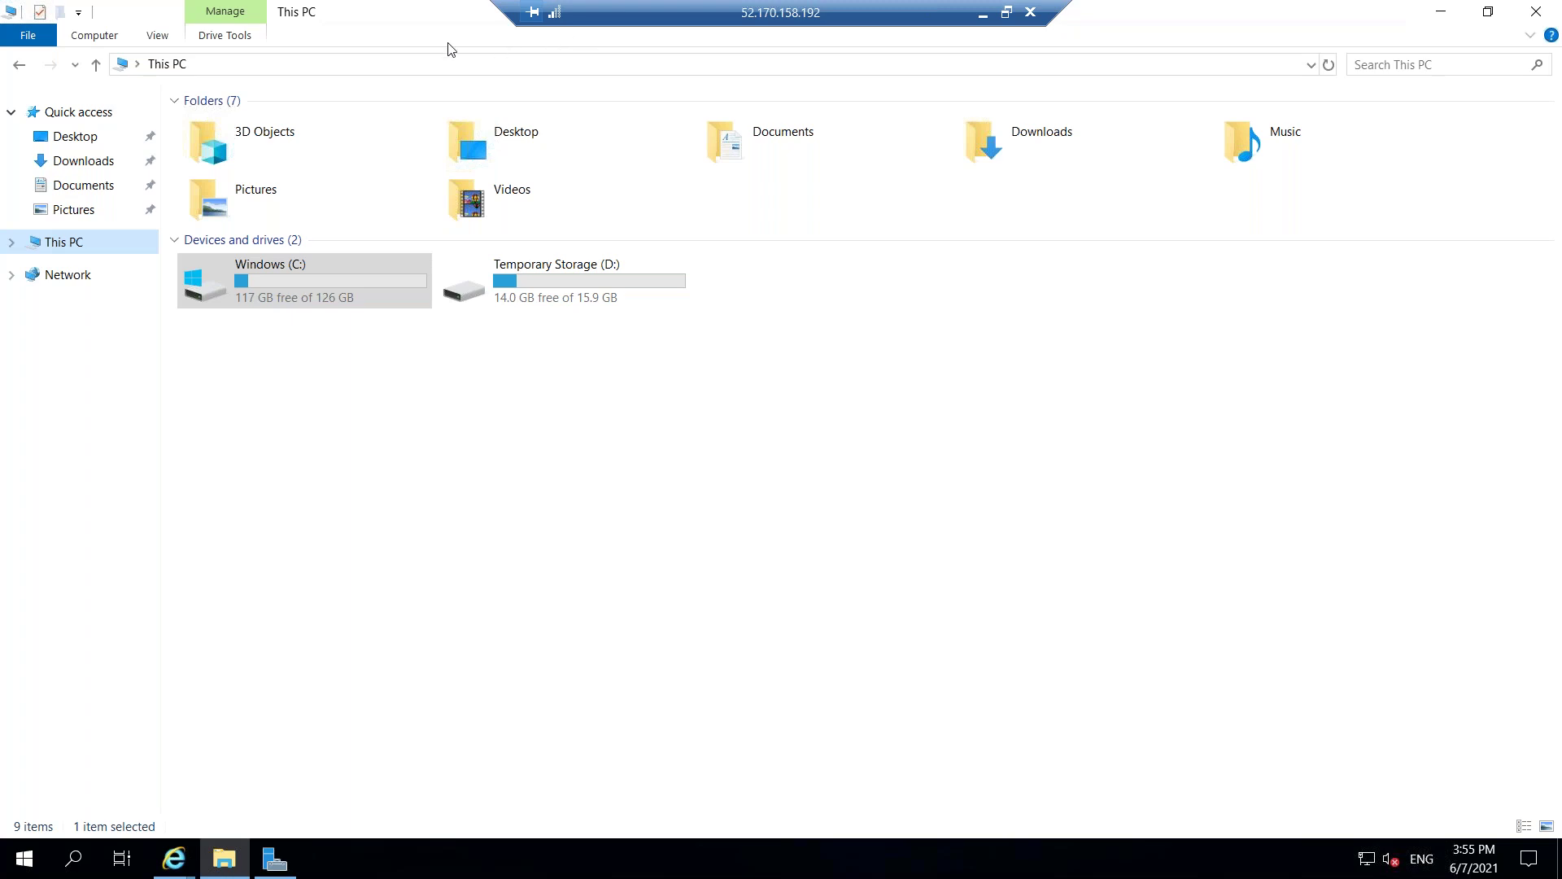
{"action": "left_click", "coordinate": [984, 17]}
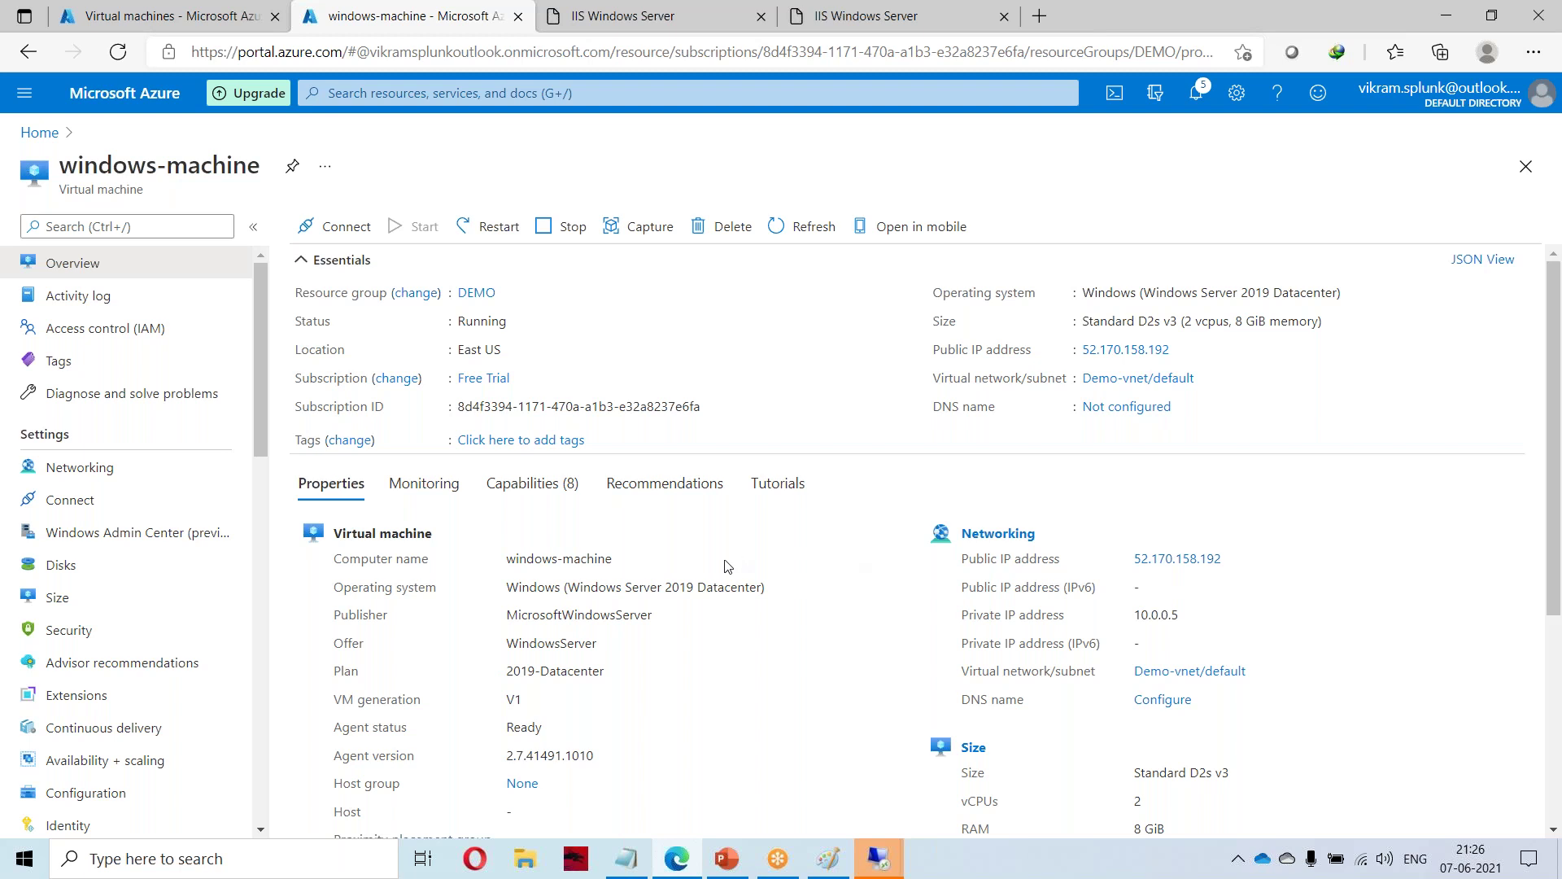
Stop windows-machine and confirm, then confirm a restart of the VM.
{"action": "left_click", "coordinate": [565, 230]}
{"action": "left_click", "coordinate": [328, 484]}
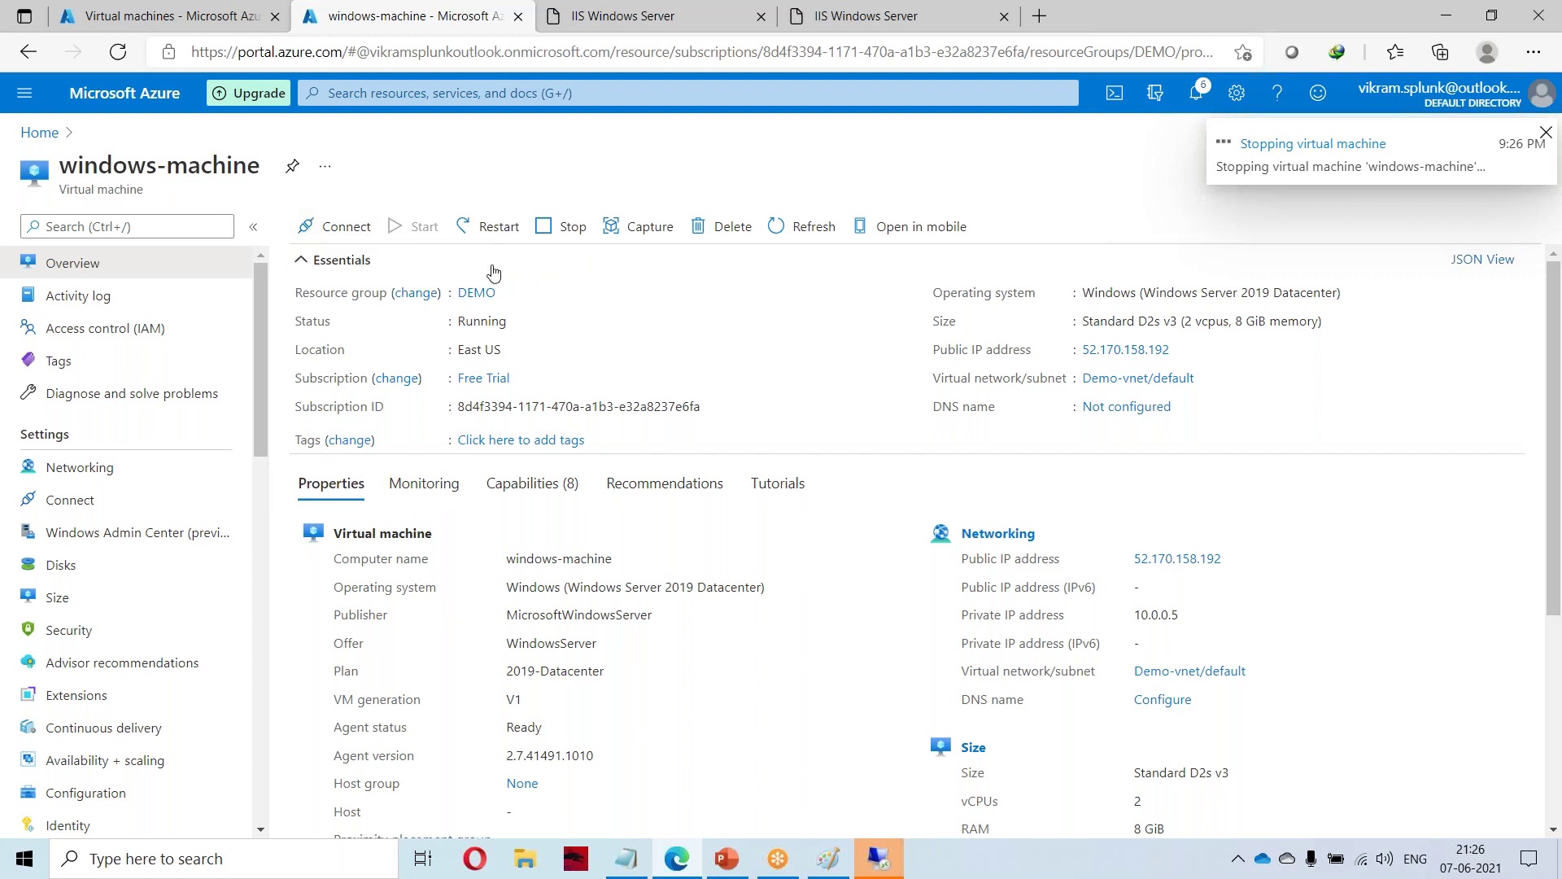
{"action": "left_click", "coordinate": [497, 229]}
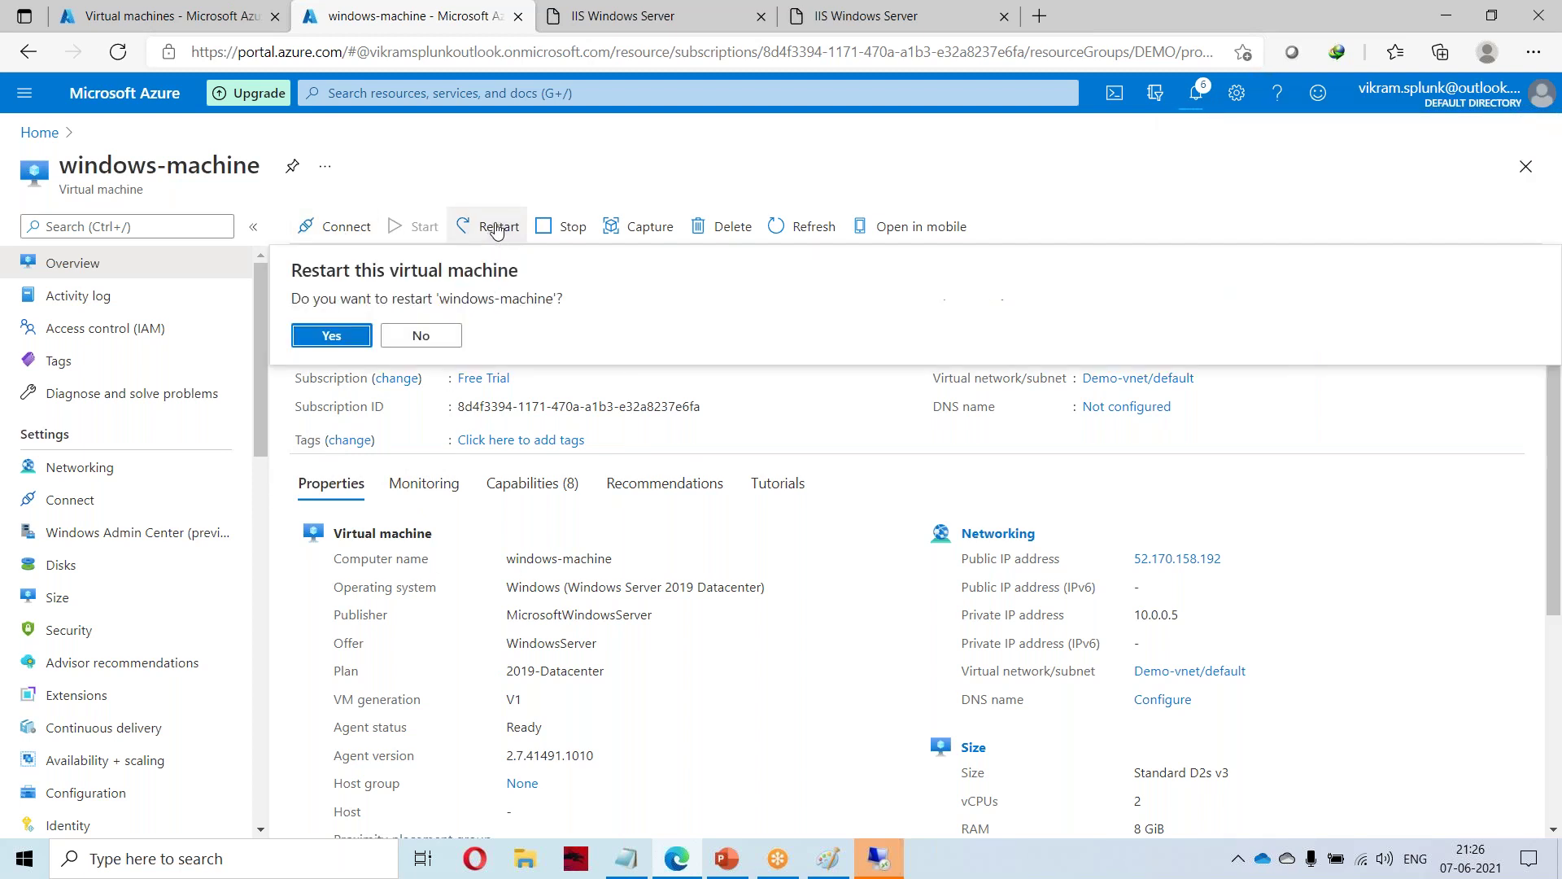
{"action": "left_click", "coordinate": [333, 336]}
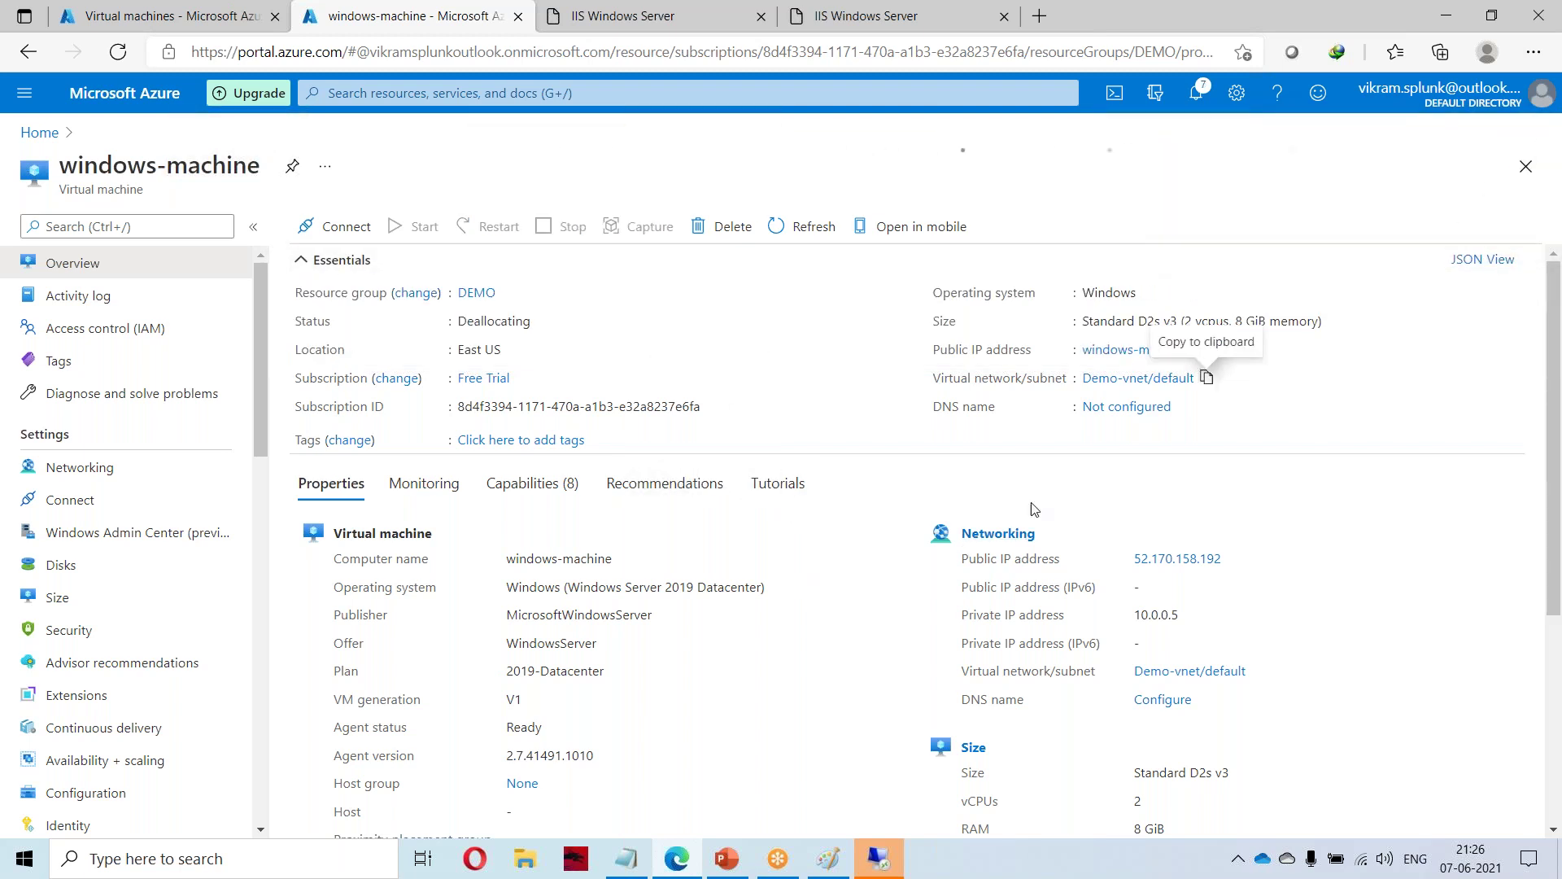
Review the VM's Plan row, monitoring metrics and properties while it deallocates.
{"action": "triple_click", "coordinate": [763, 670]}
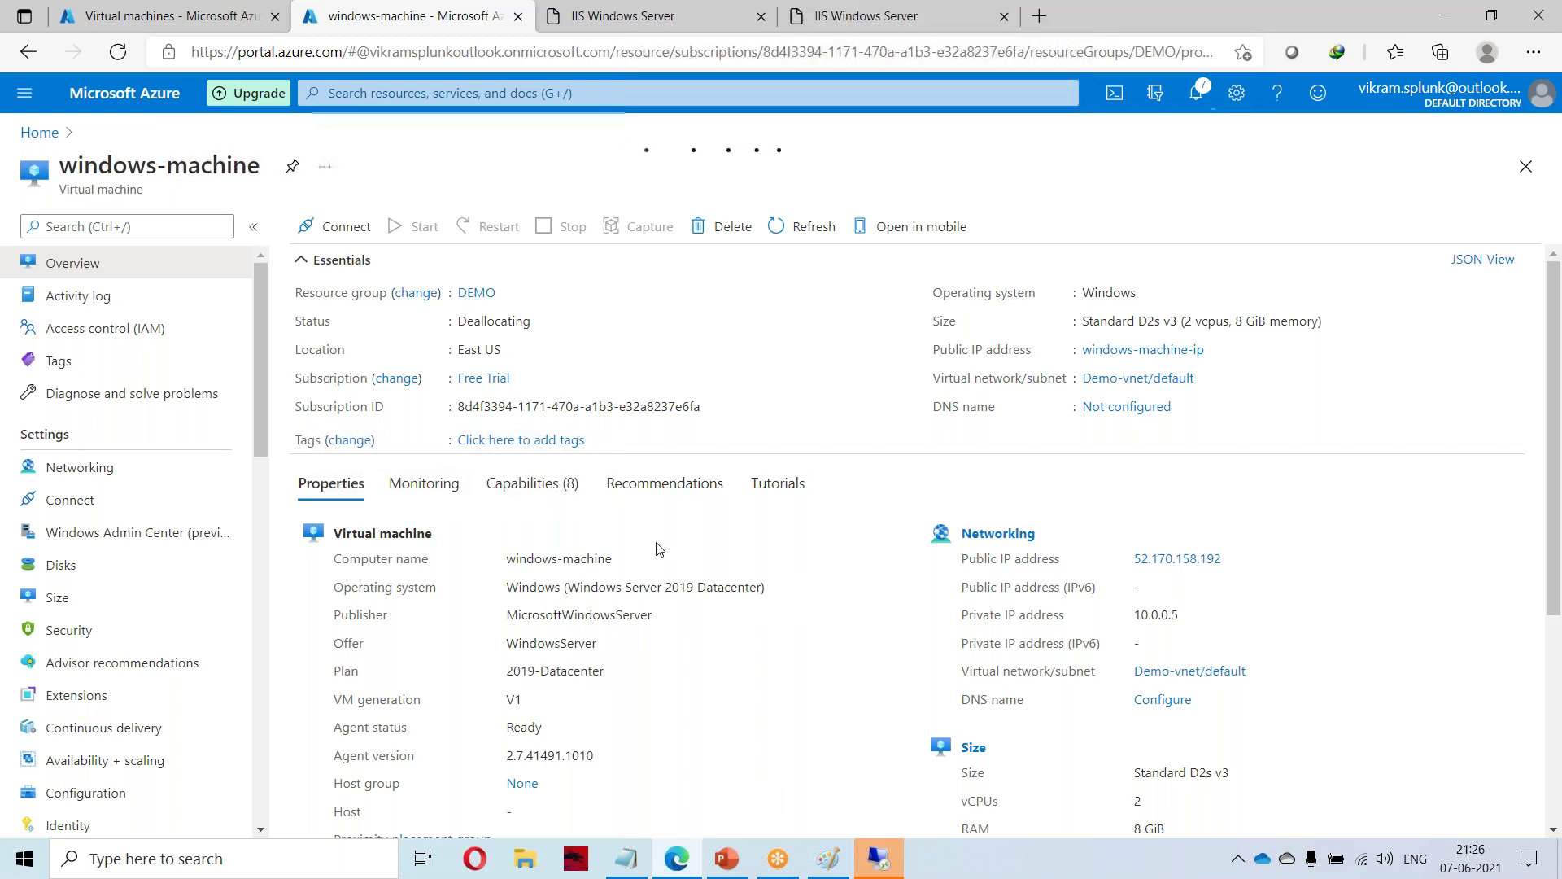
{"action": "left_click", "coordinate": [424, 488]}
{"action": "left_click", "coordinate": [316, 498]}
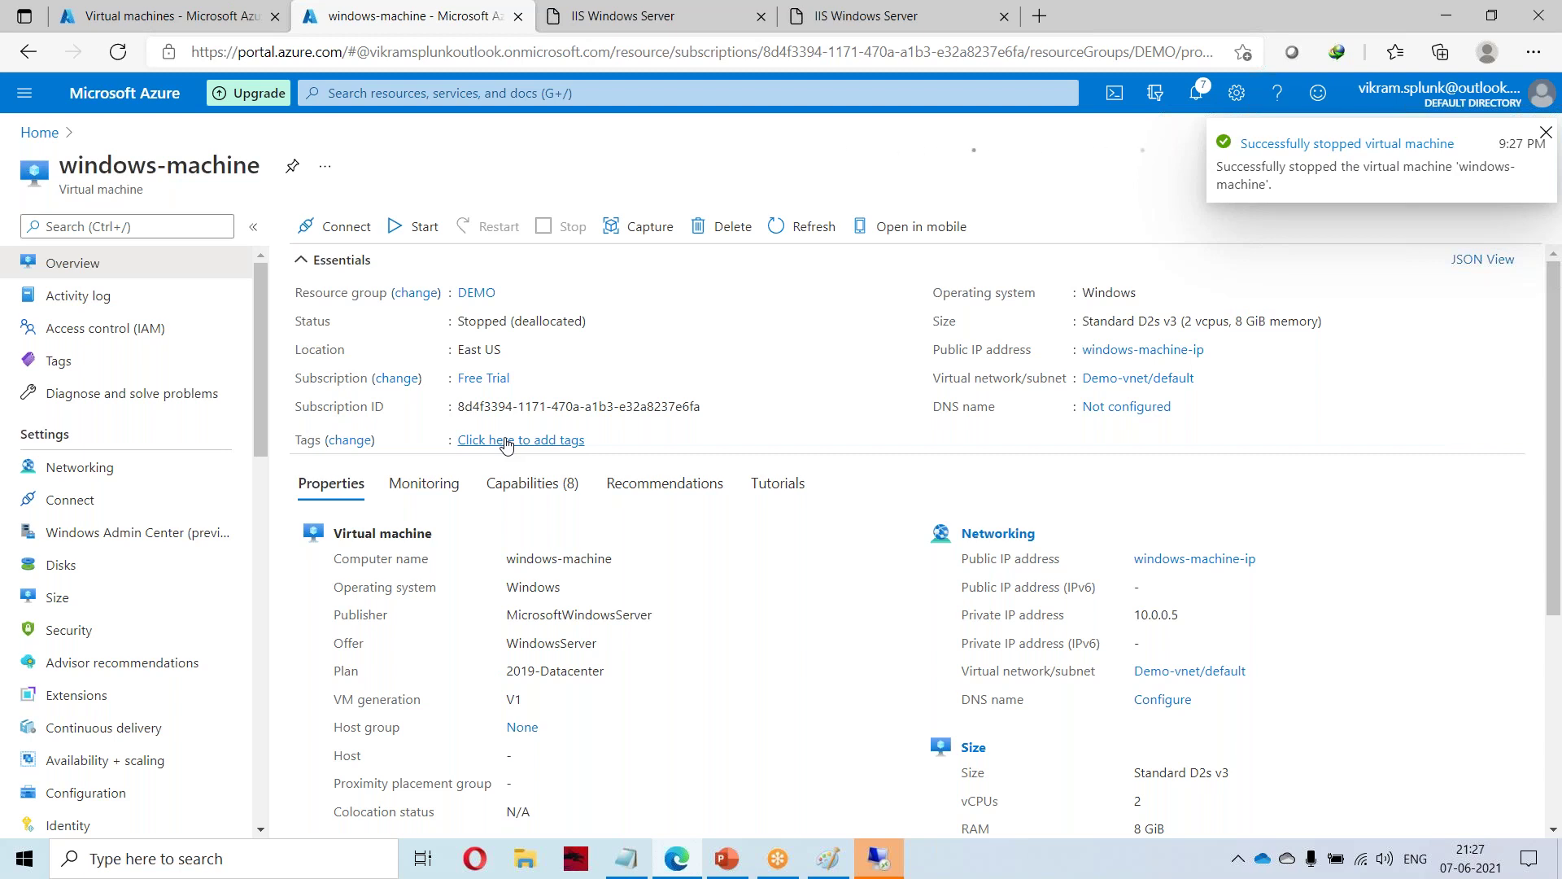
Check the RDP connect page, return to the Overview and start windows-machine.
{"action": "left_click", "coordinate": [349, 235]}
{"action": "left_click", "coordinate": [318, 262]}
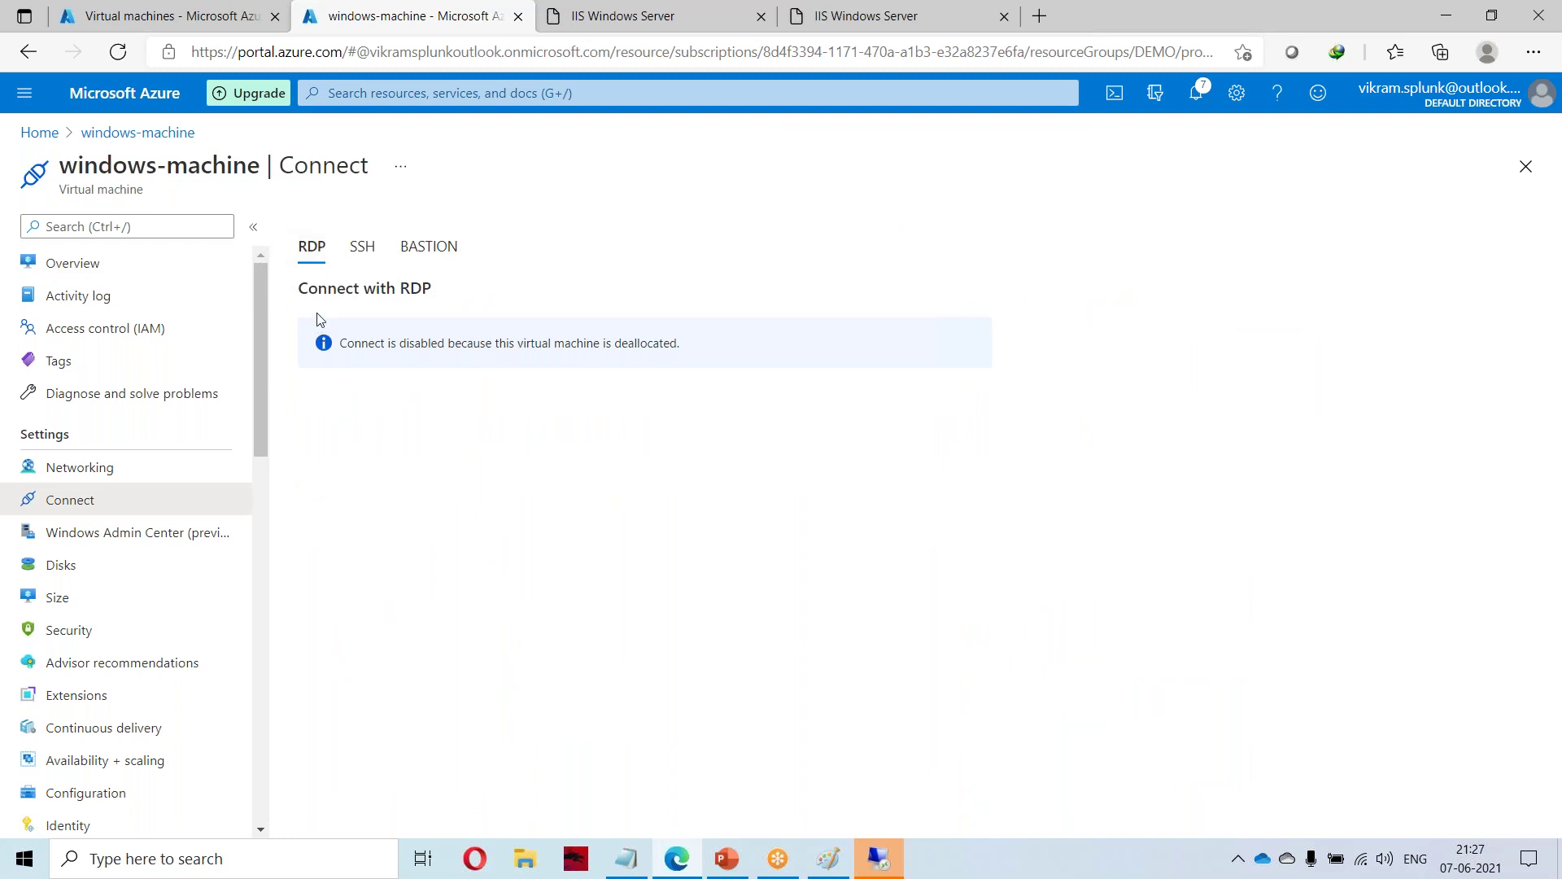
{"action": "left_click", "coordinate": [28, 51]}
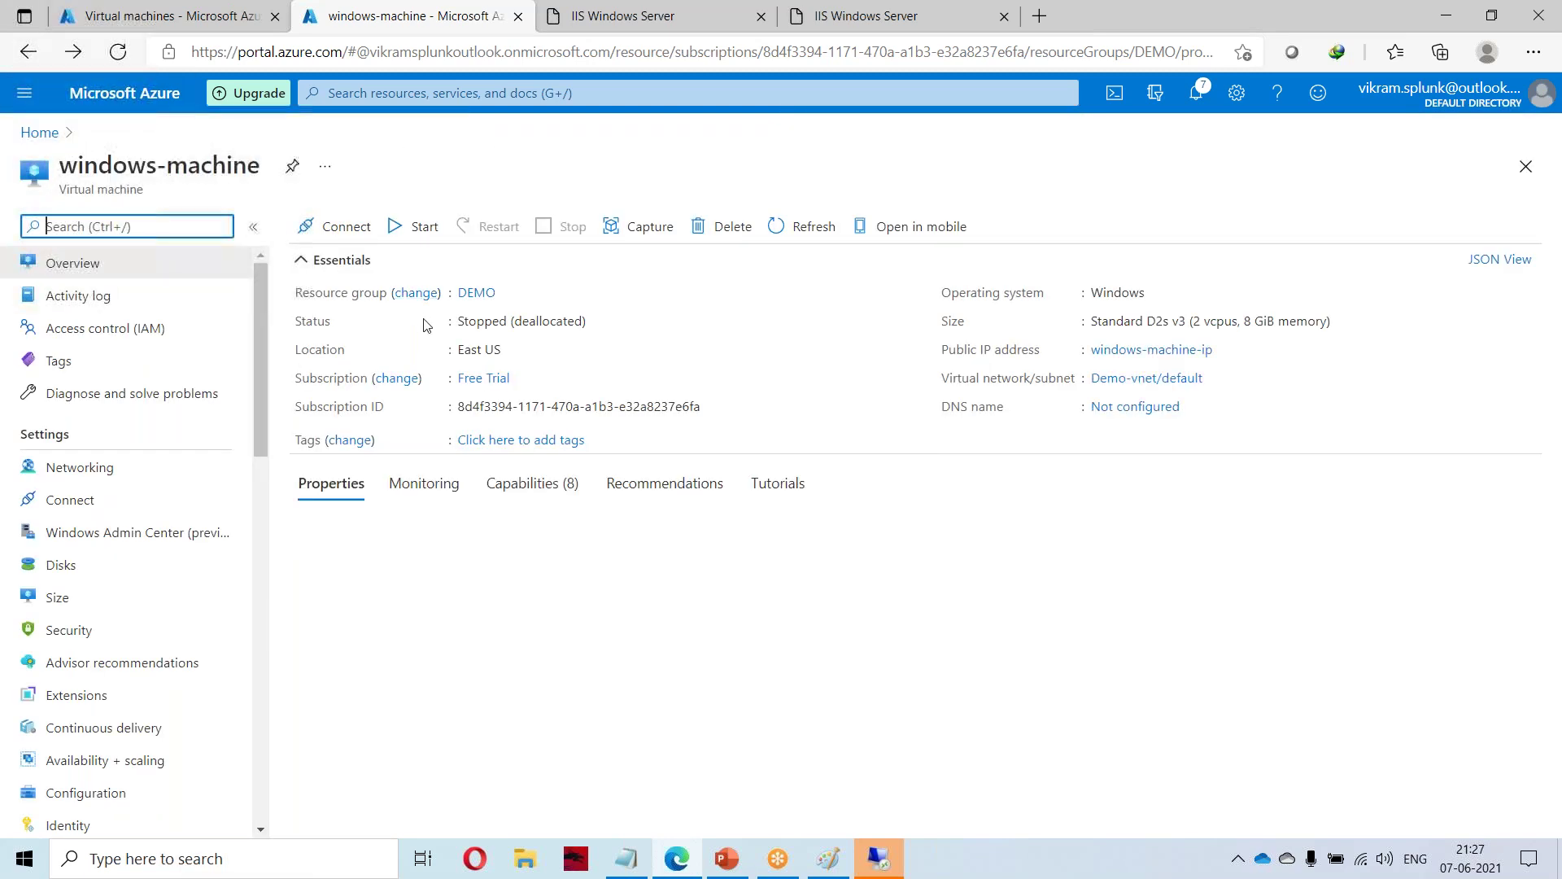
{"action": "left_click", "coordinate": [407, 227]}
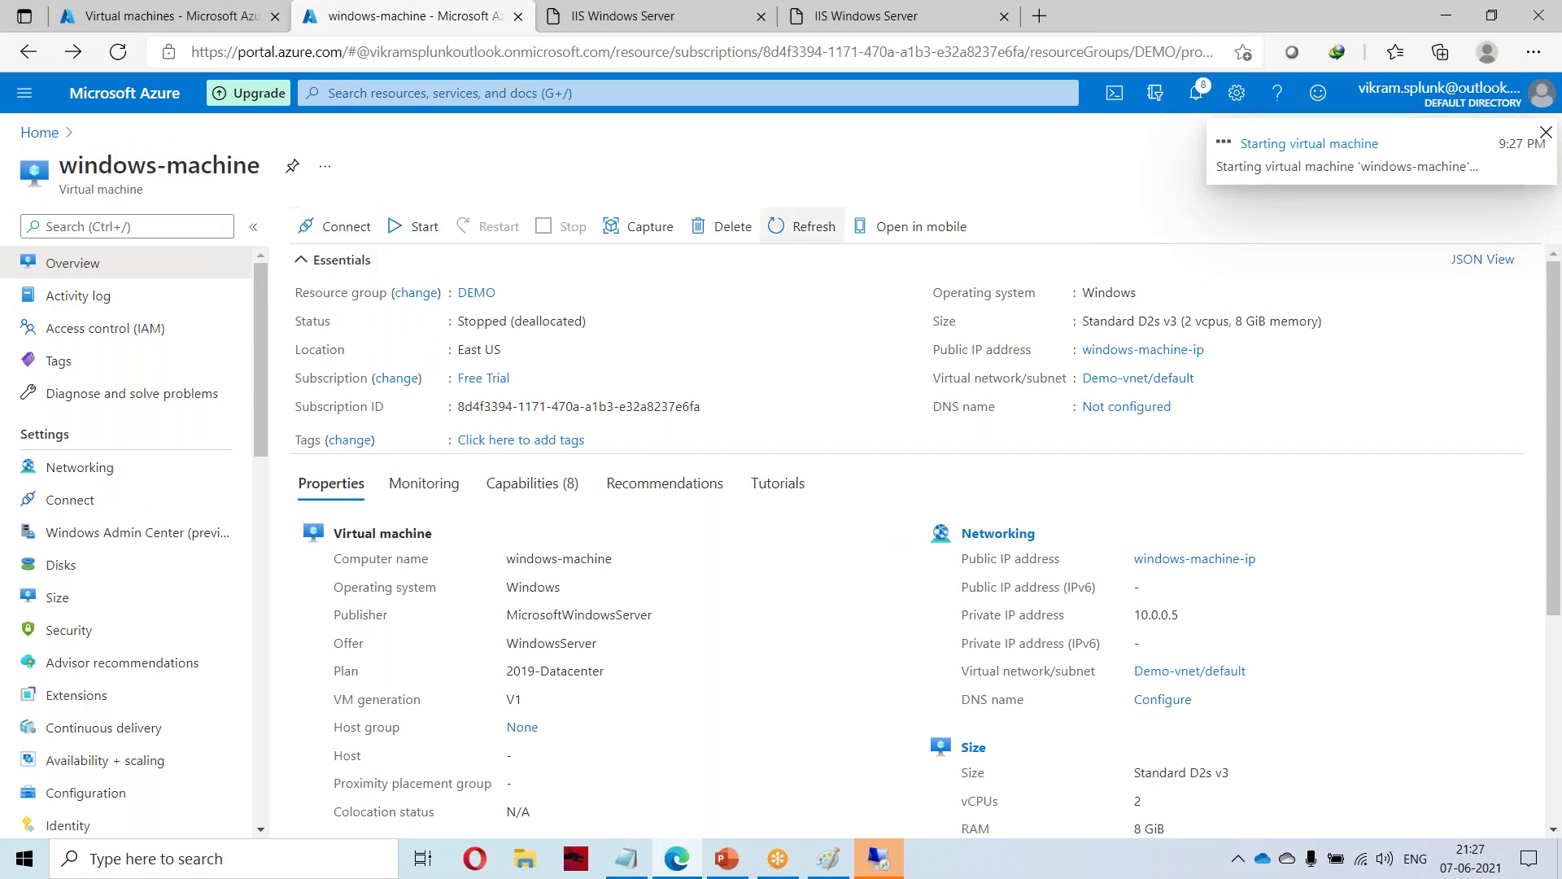
Dismiss the remote desktop disconnected notice, recheck the RDP page and return to Overview.
{"action": "left_click", "coordinate": [894, 870]}
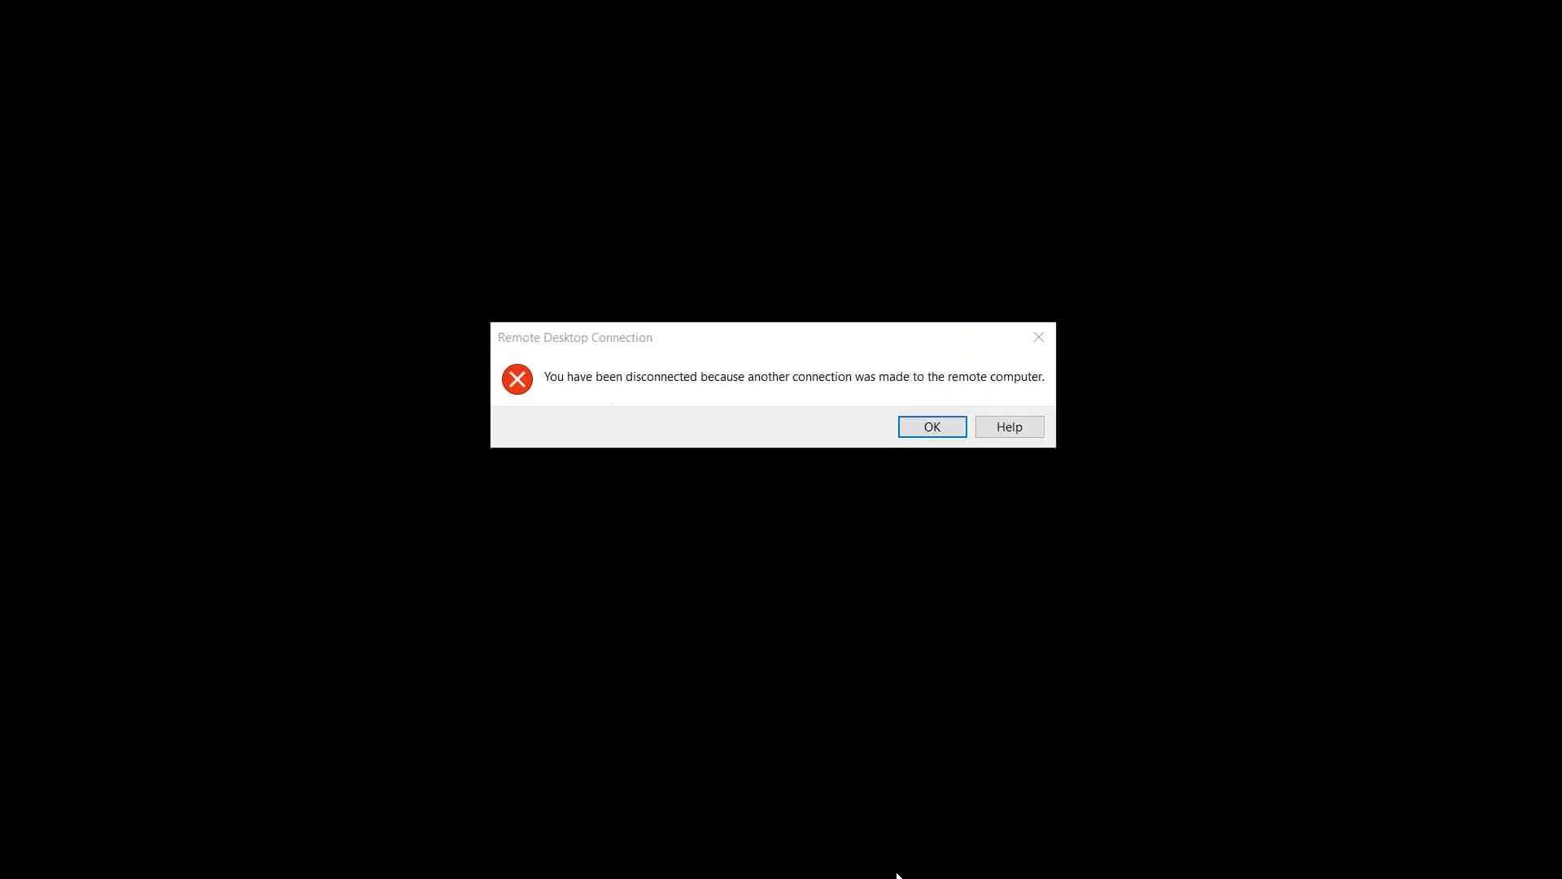
{"action": "left_click", "coordinate": [942, 441]}
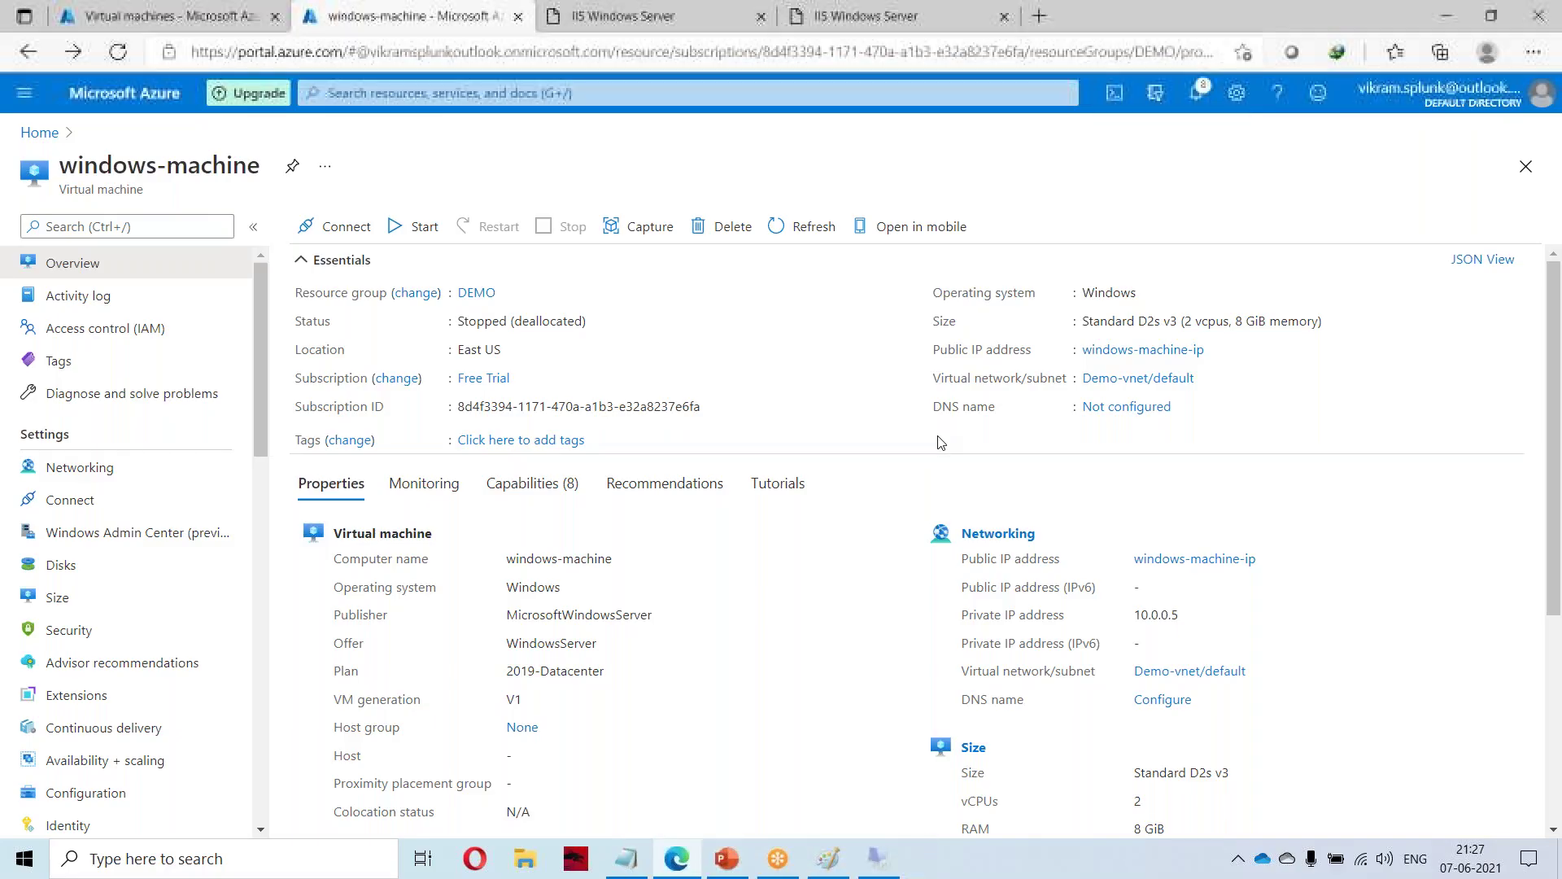
{"action": "left_click", "coordinate": [346, 235]}
{"action": "left_click", "coordinate": [342, 262]}
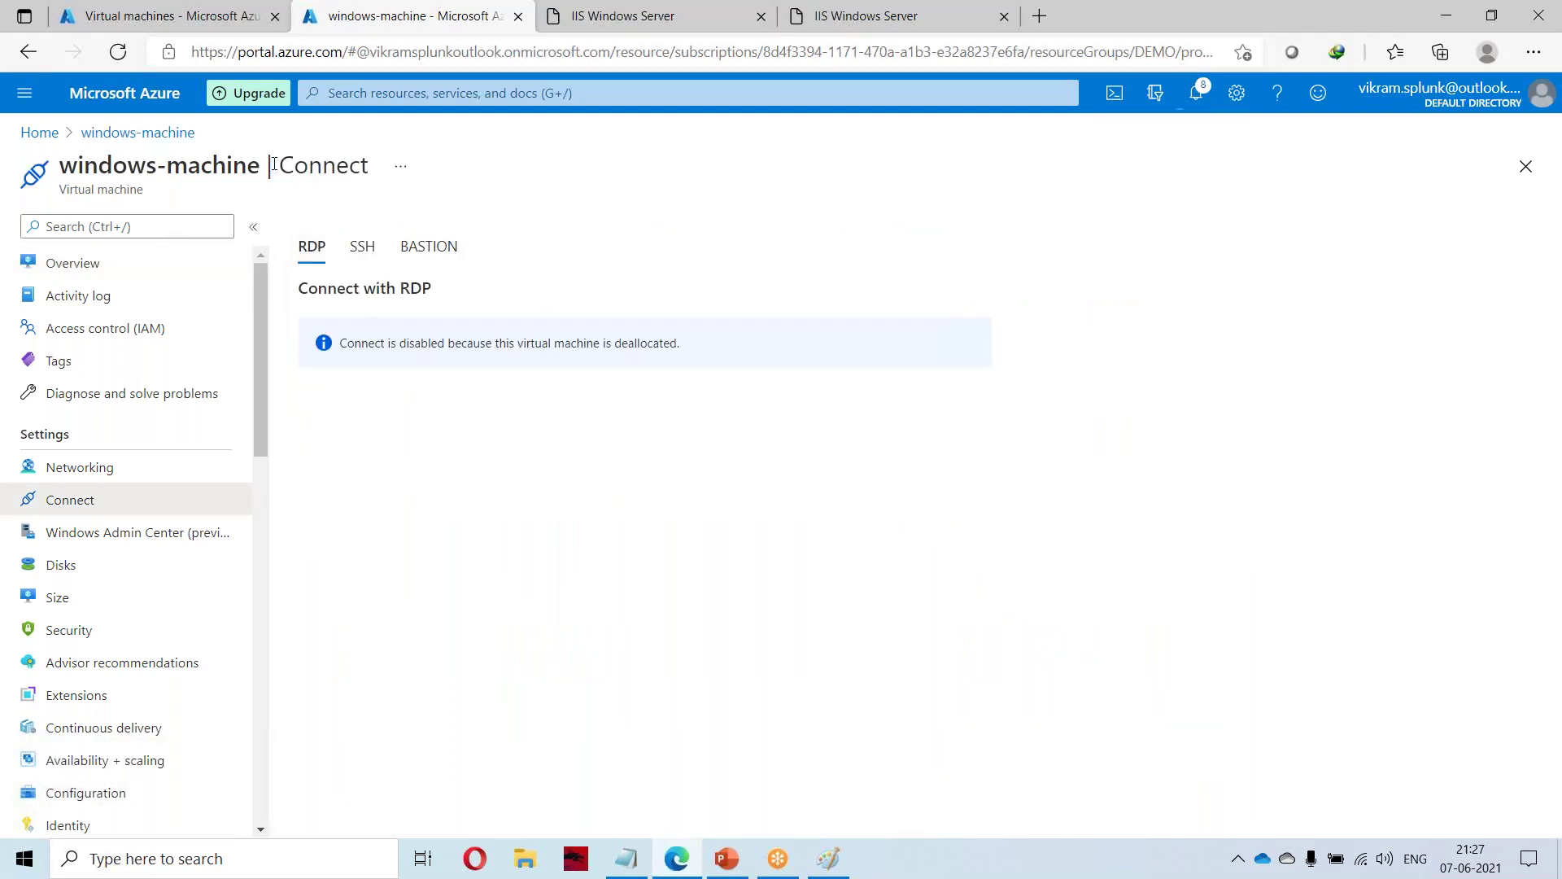
{"action": "left_click", "coordinate": [138, 132]}
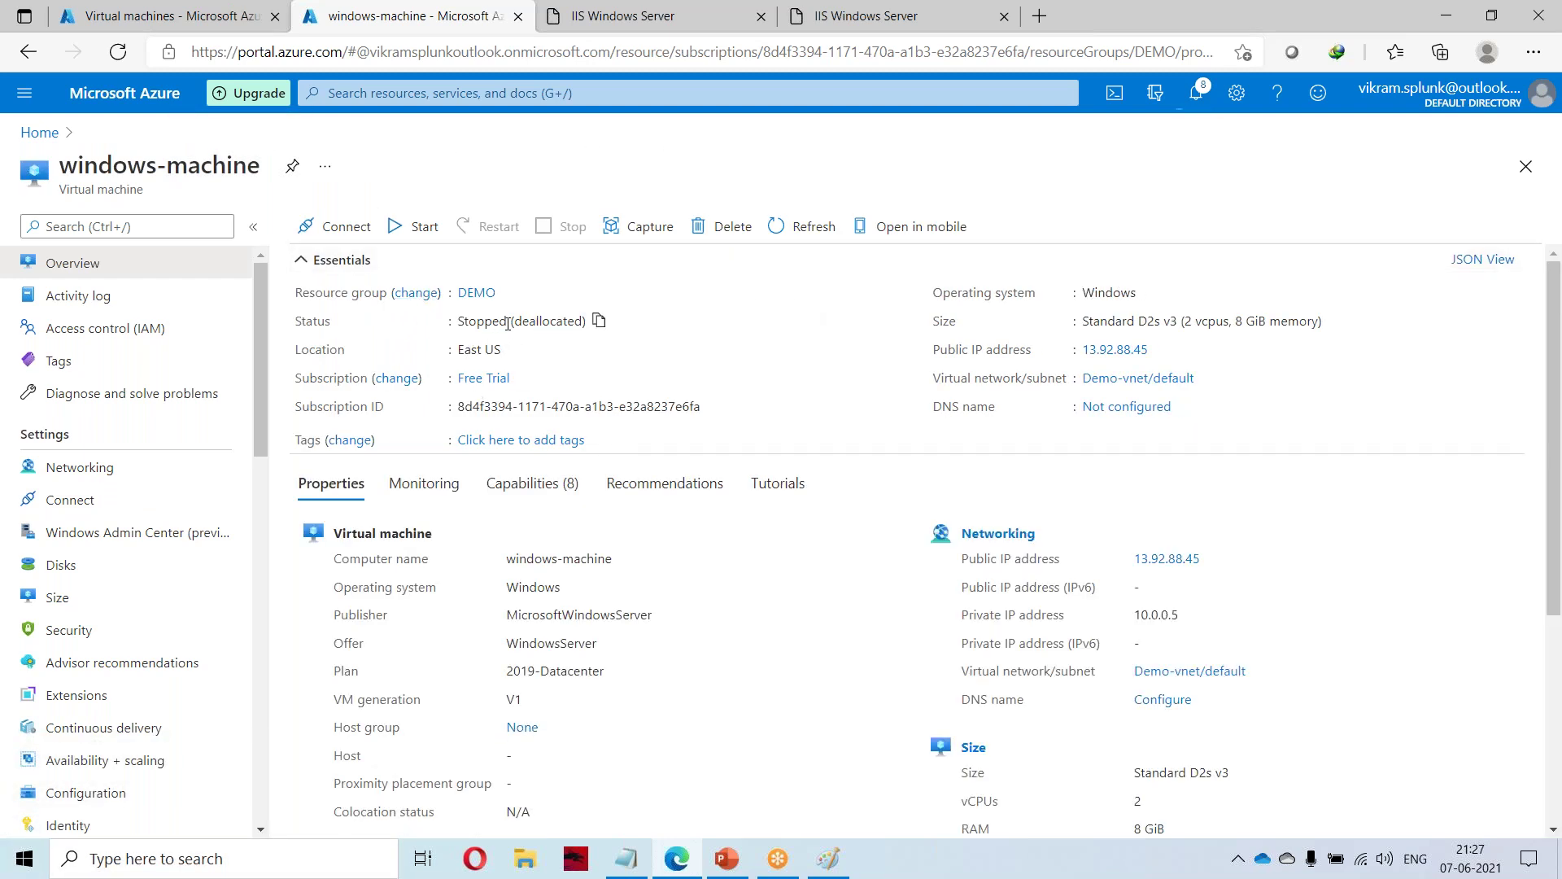
Highlight the Stopped (deallocated) status and recheck the RDP connect page.
{"action": "double_click", "coordinate": [552, 323]}
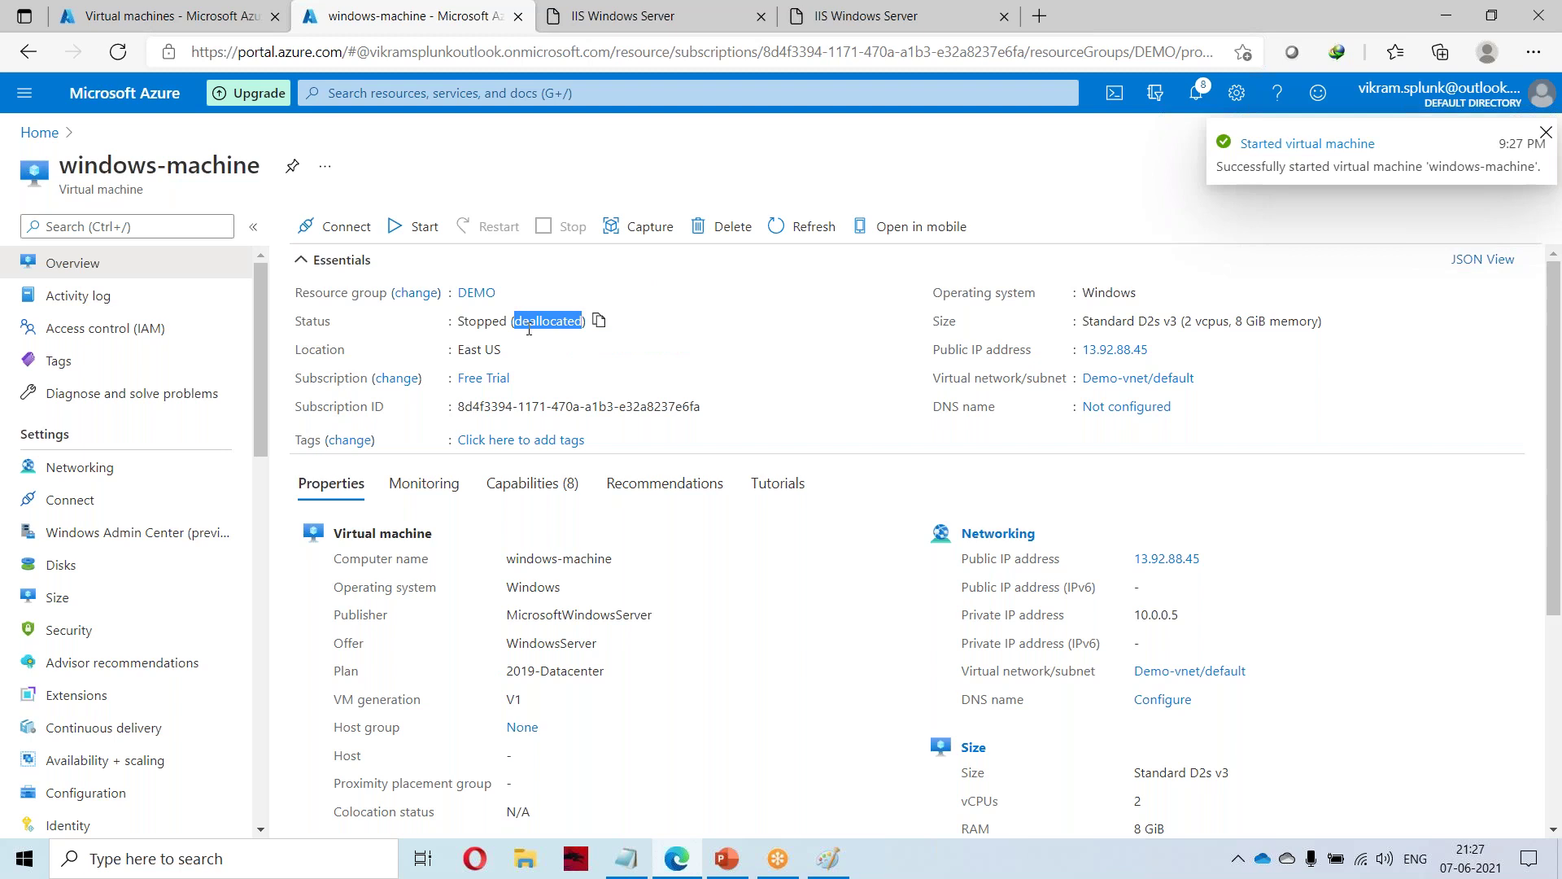
{"action": "double_click", "coordinate": [485, 322]}
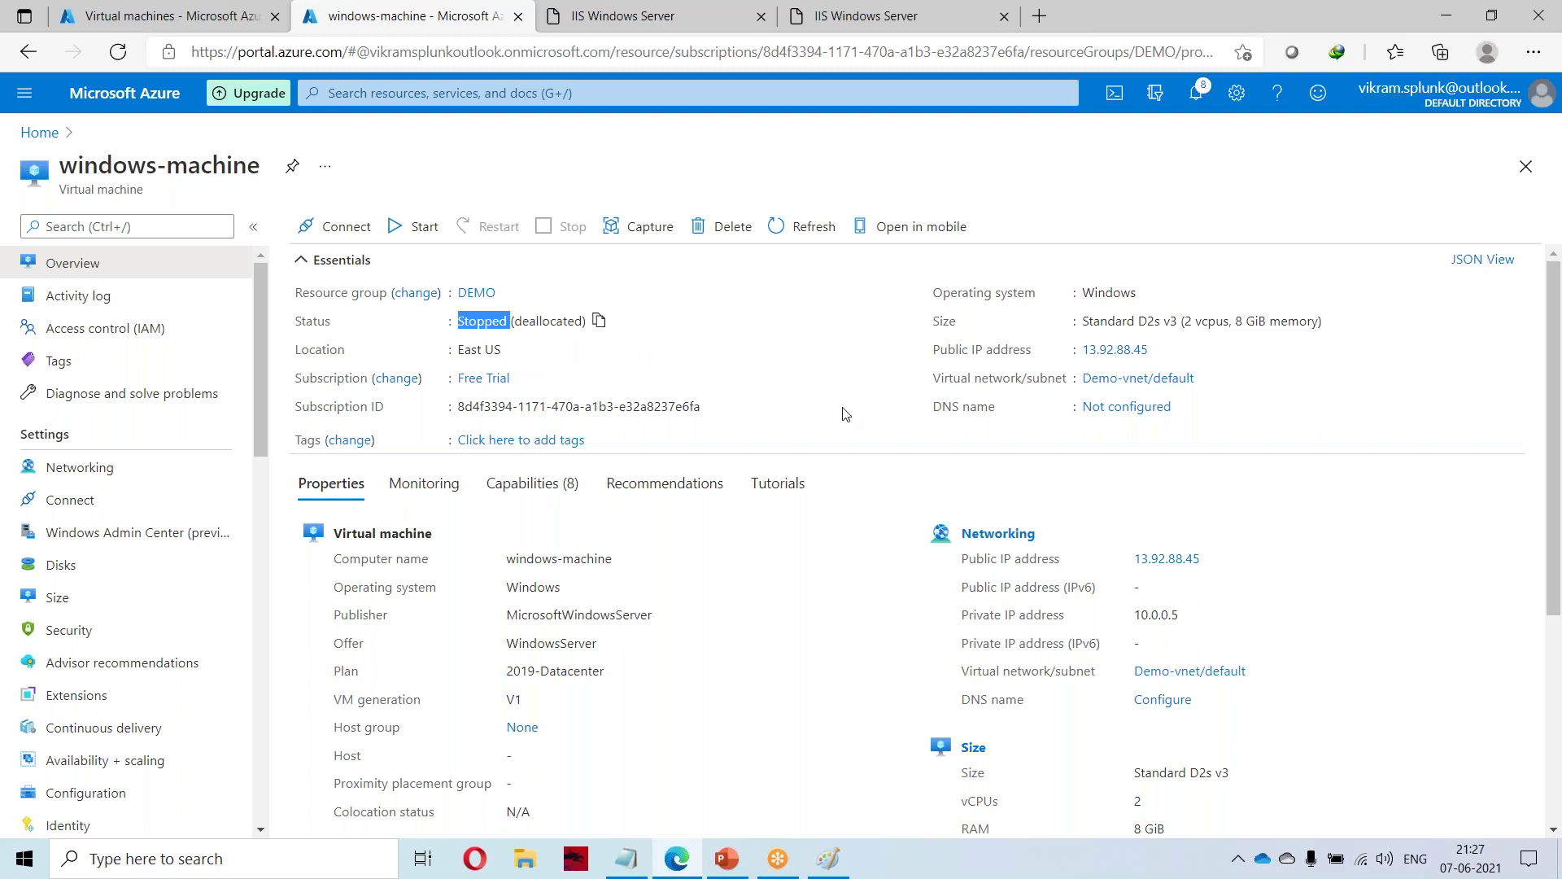
{"action": "left_click", "coordinate": [336, 226]}
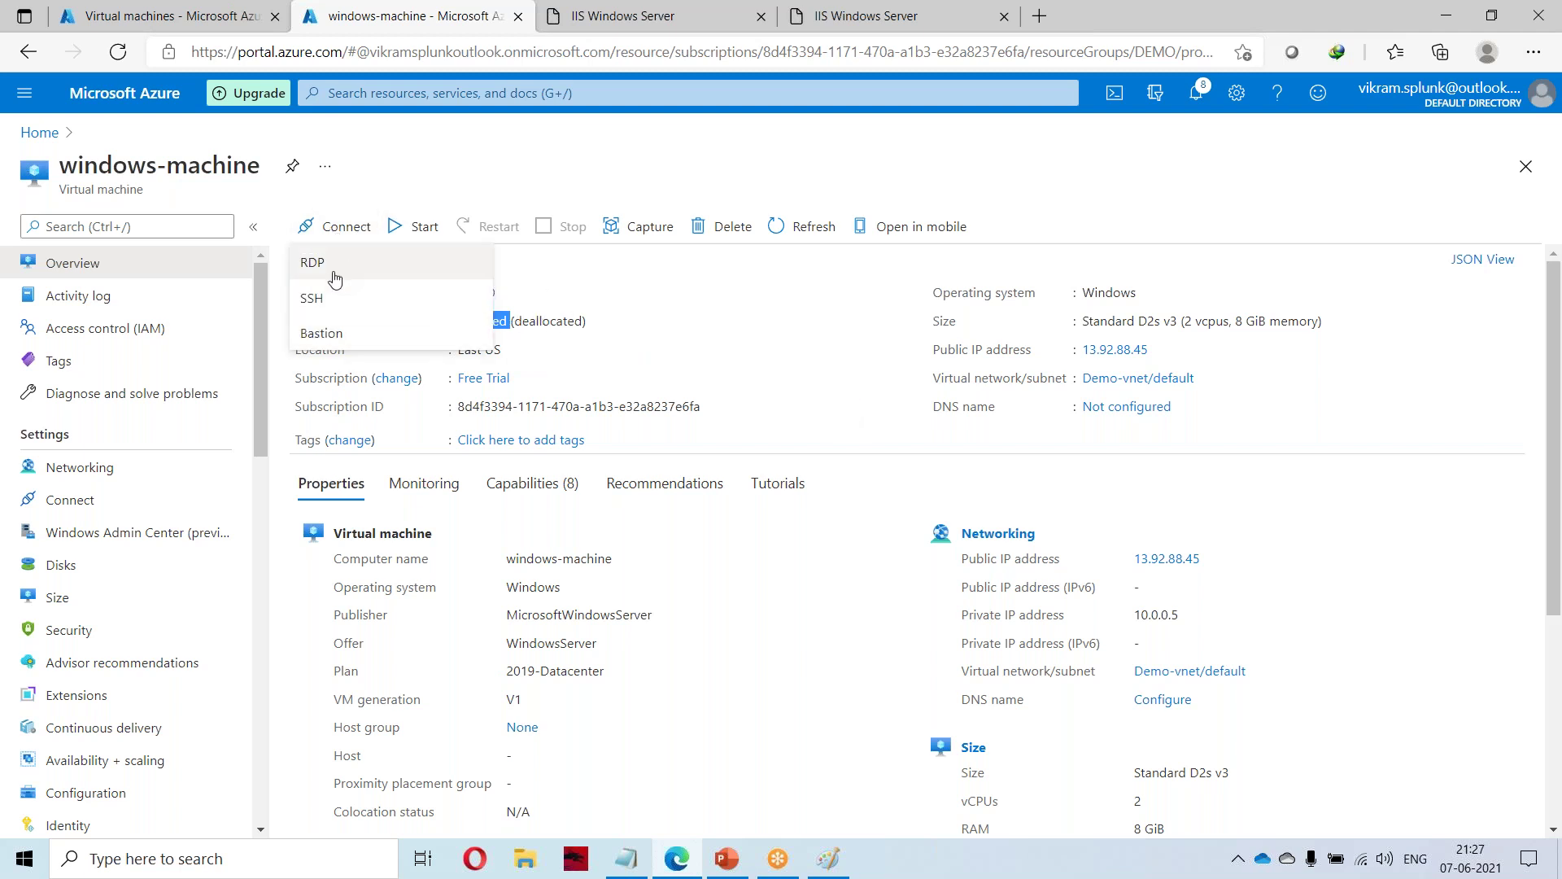
{"action": "left_click", "coordinate": [332, 272]}
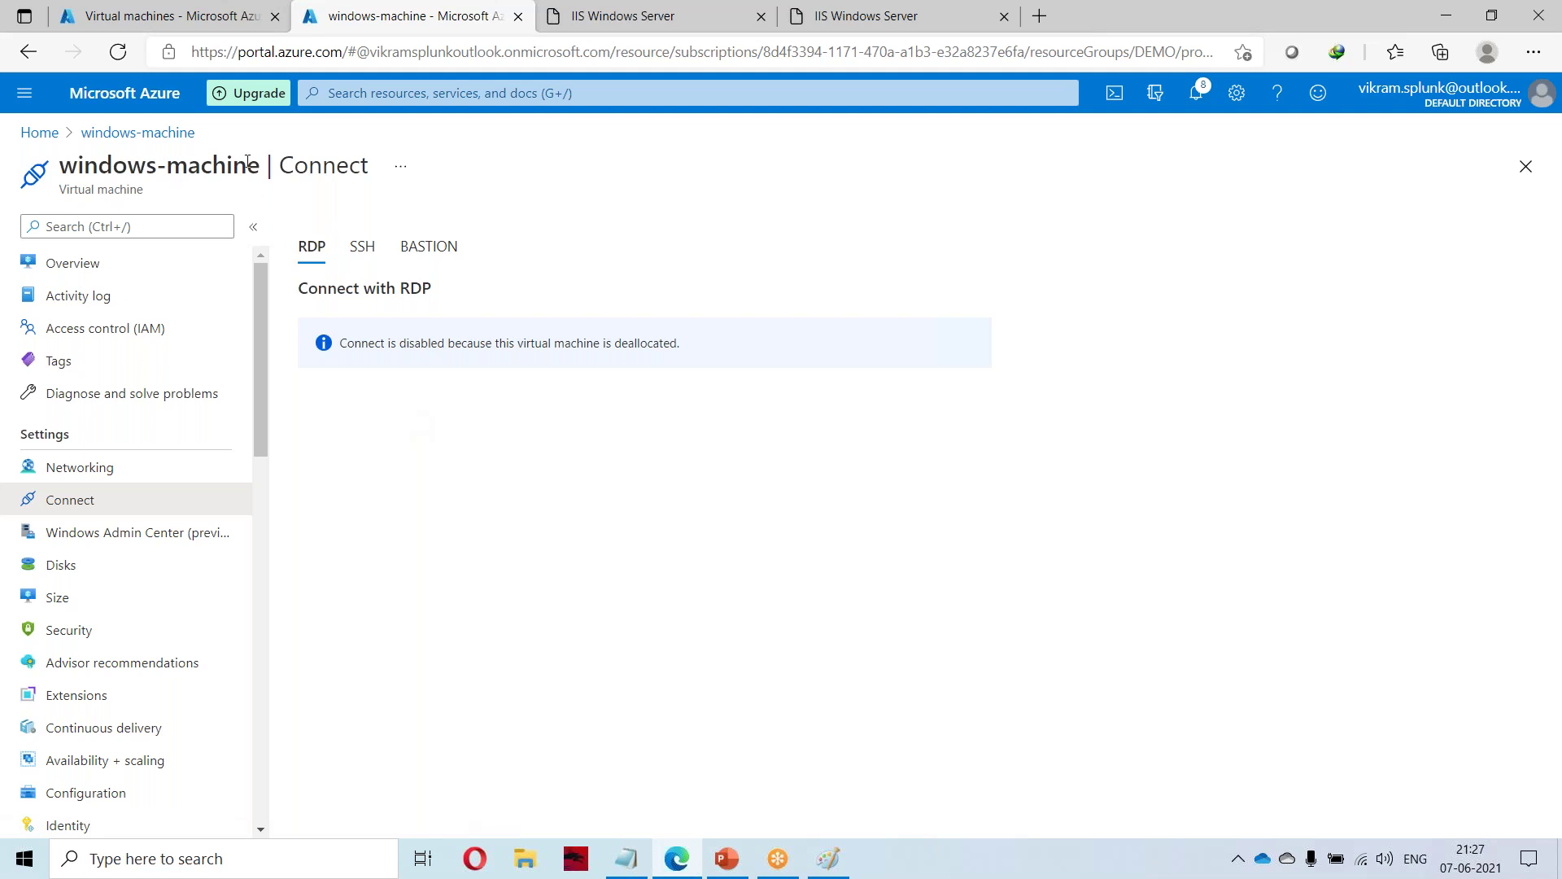
Back on Overview, check notifications and refresh until the status reads Running.
{"action": "left_click", "coordinate": [159, 135]}
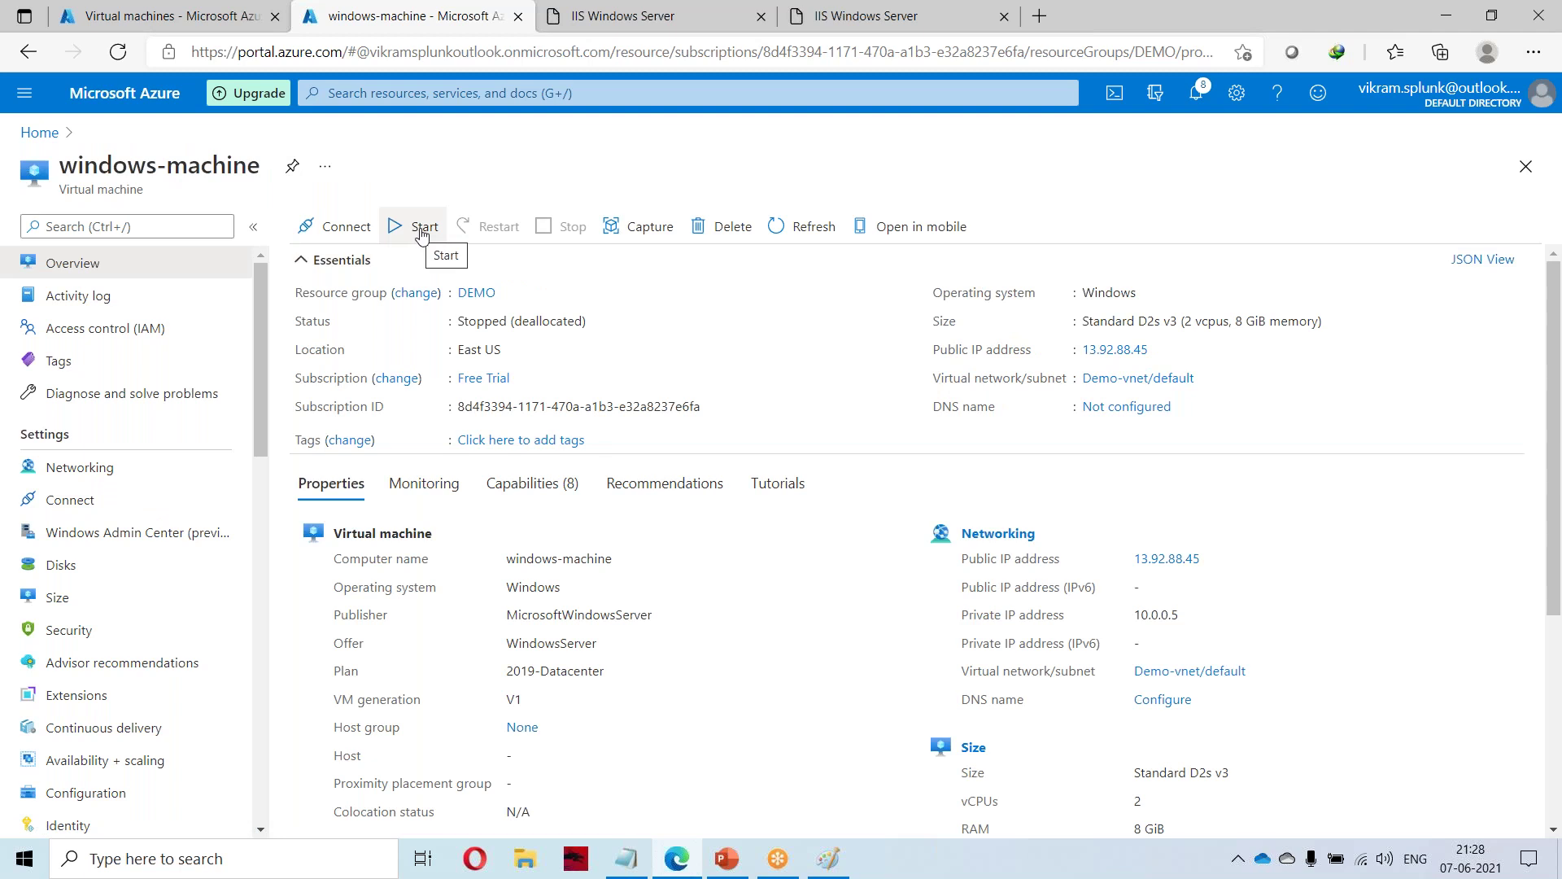
{"action": "left_click", "coordinate": [1195, 96]}
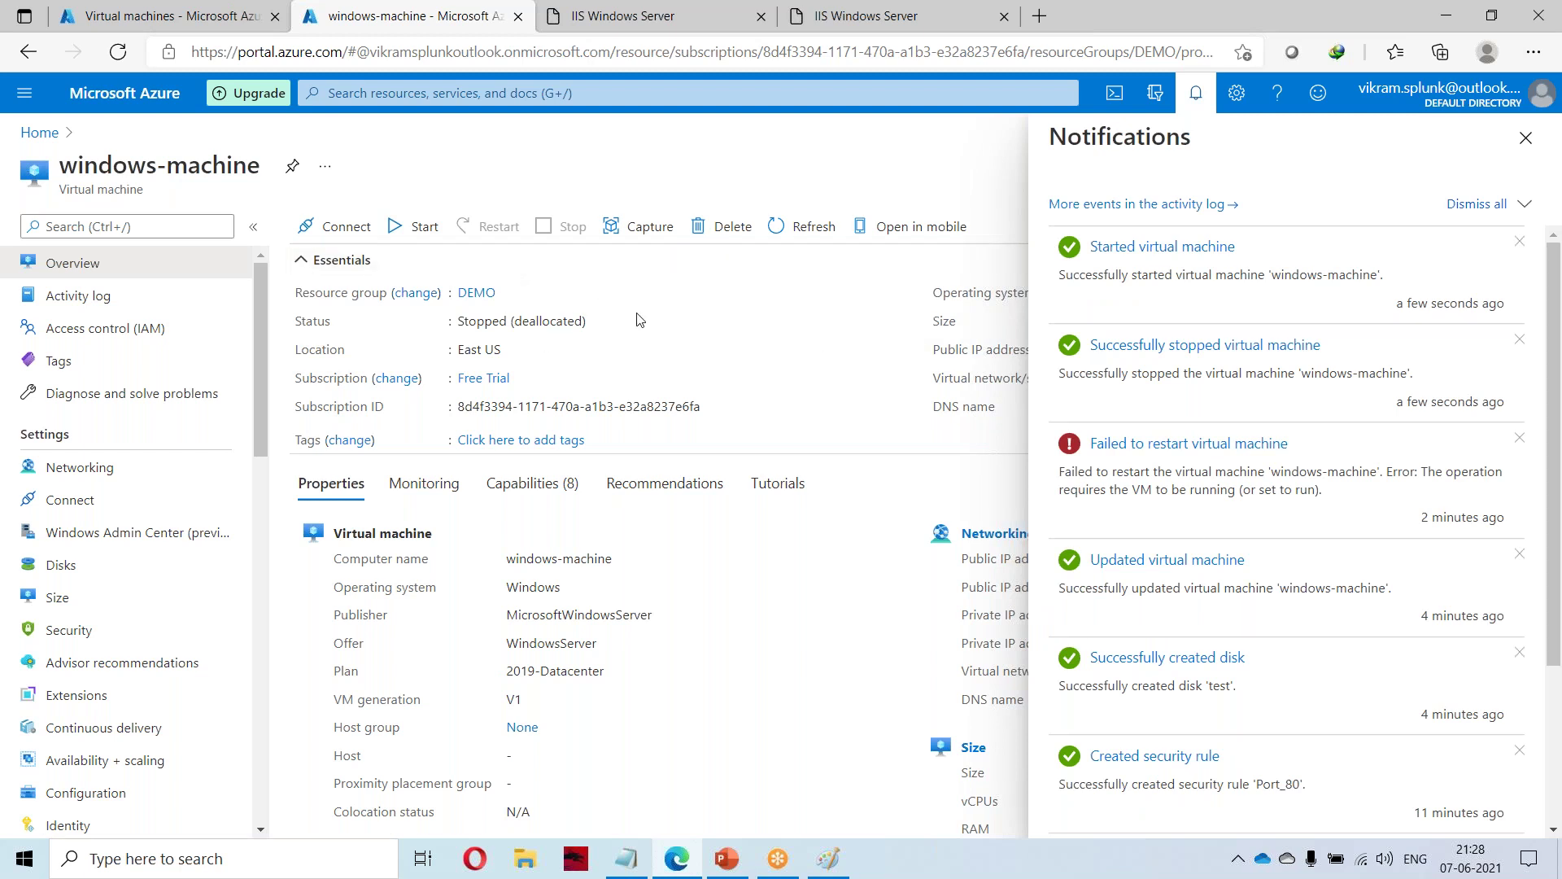
{"action": "left_click", "coordinate": [805, 230]}
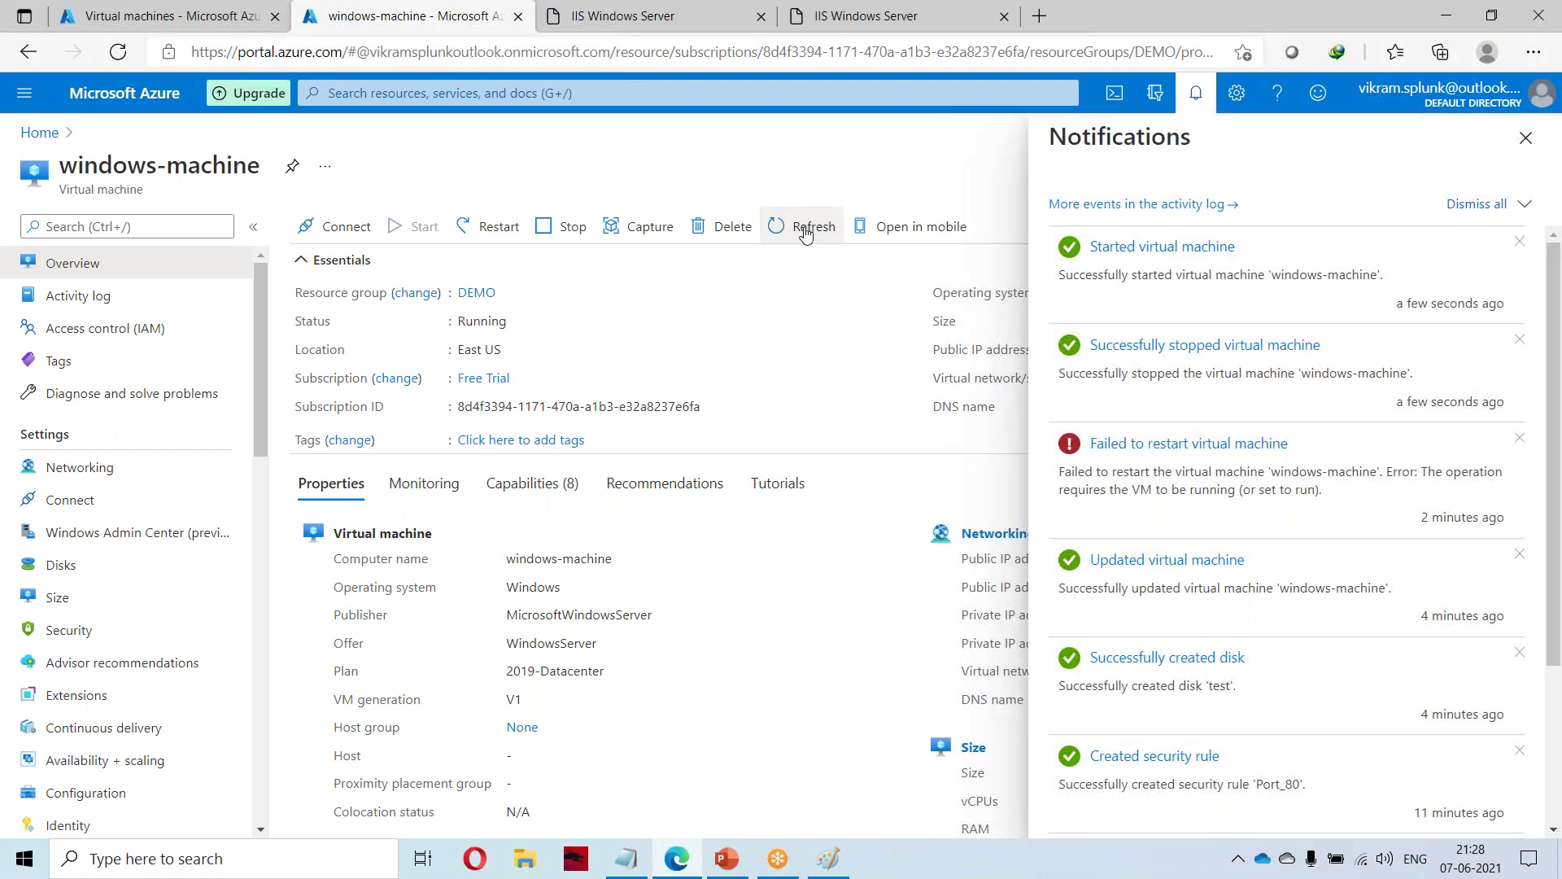
Download windows-machine (3).rdp and connect despite the unknown publisher warning.
{"action": "left_click", "coordinate": [342, 228]}
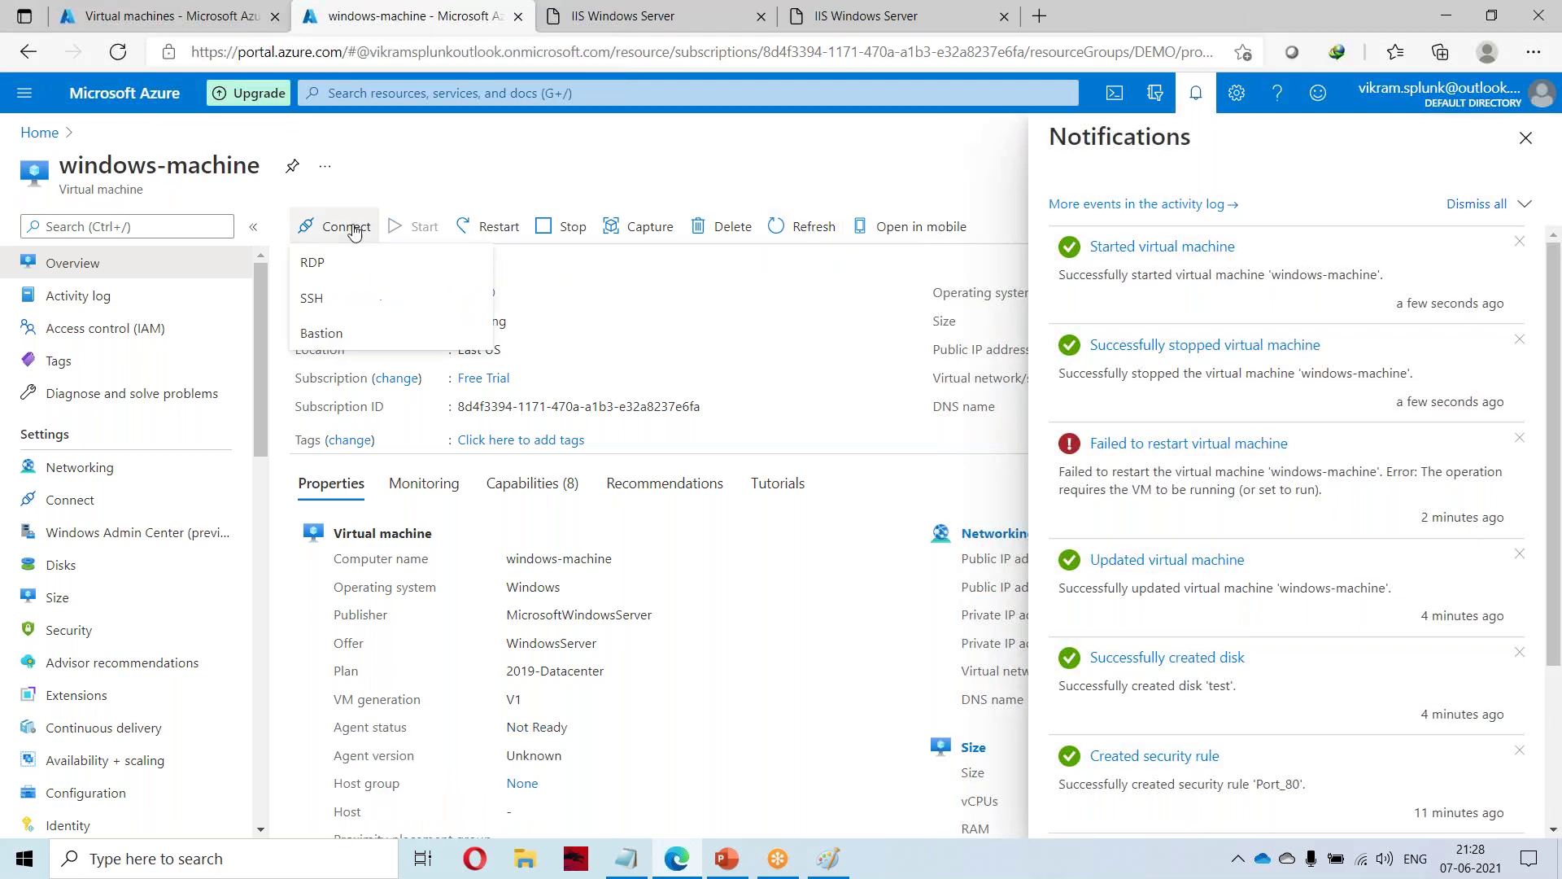
{"action": "left_click", "coordinate": [312, 263]}
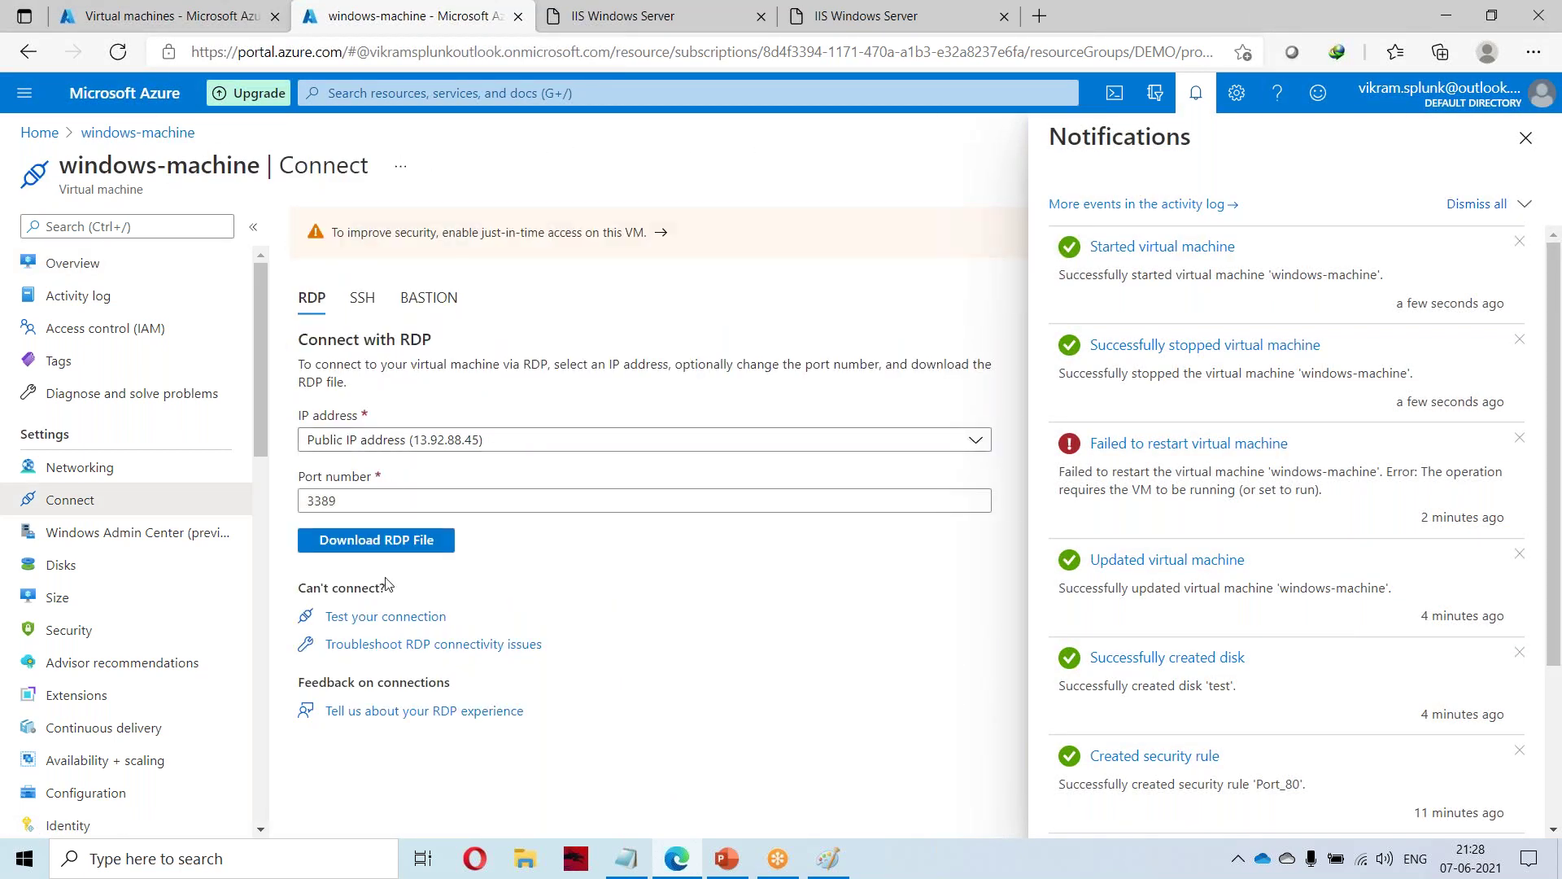
{"action": "left_click", "coordinate": [378, 540]}
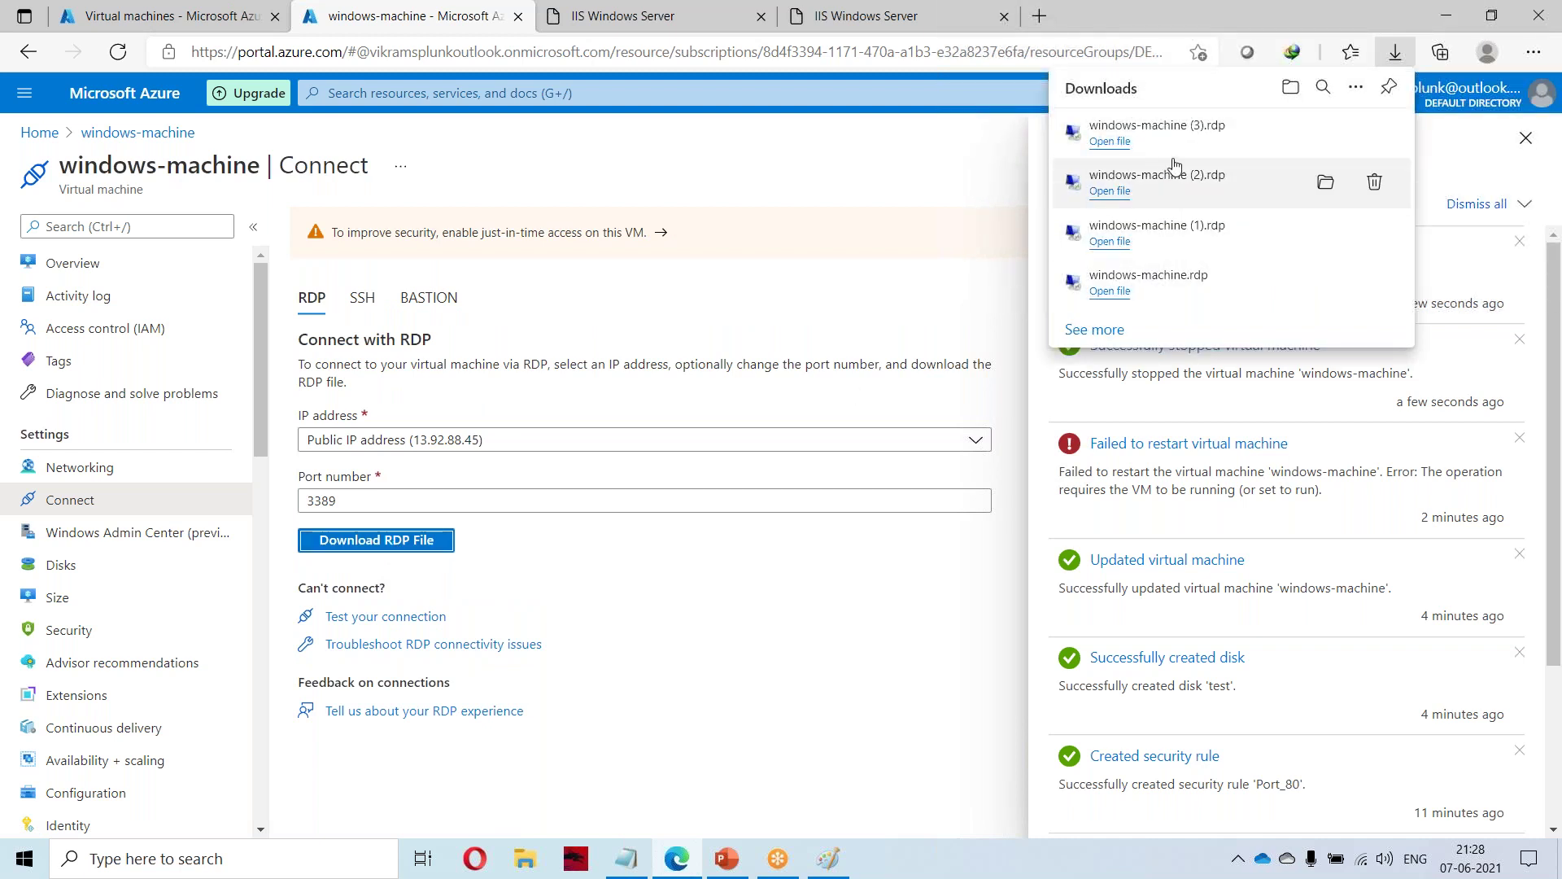
{"action": "left_click", "coordinate": [1258, 130]}
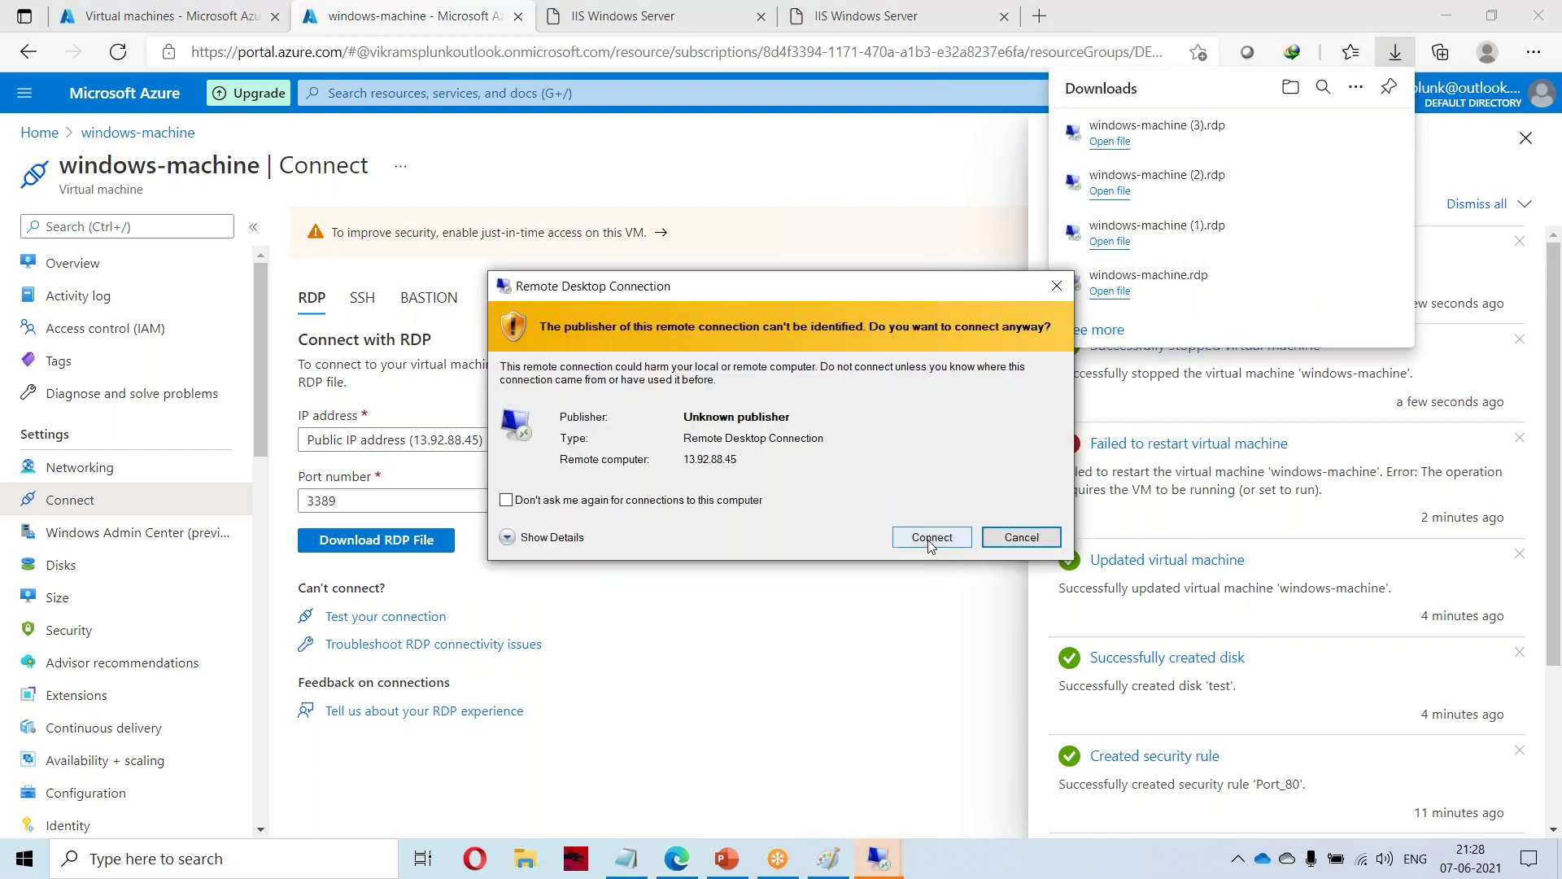
{"action": "left_click", "coordinate": [931, 537]}
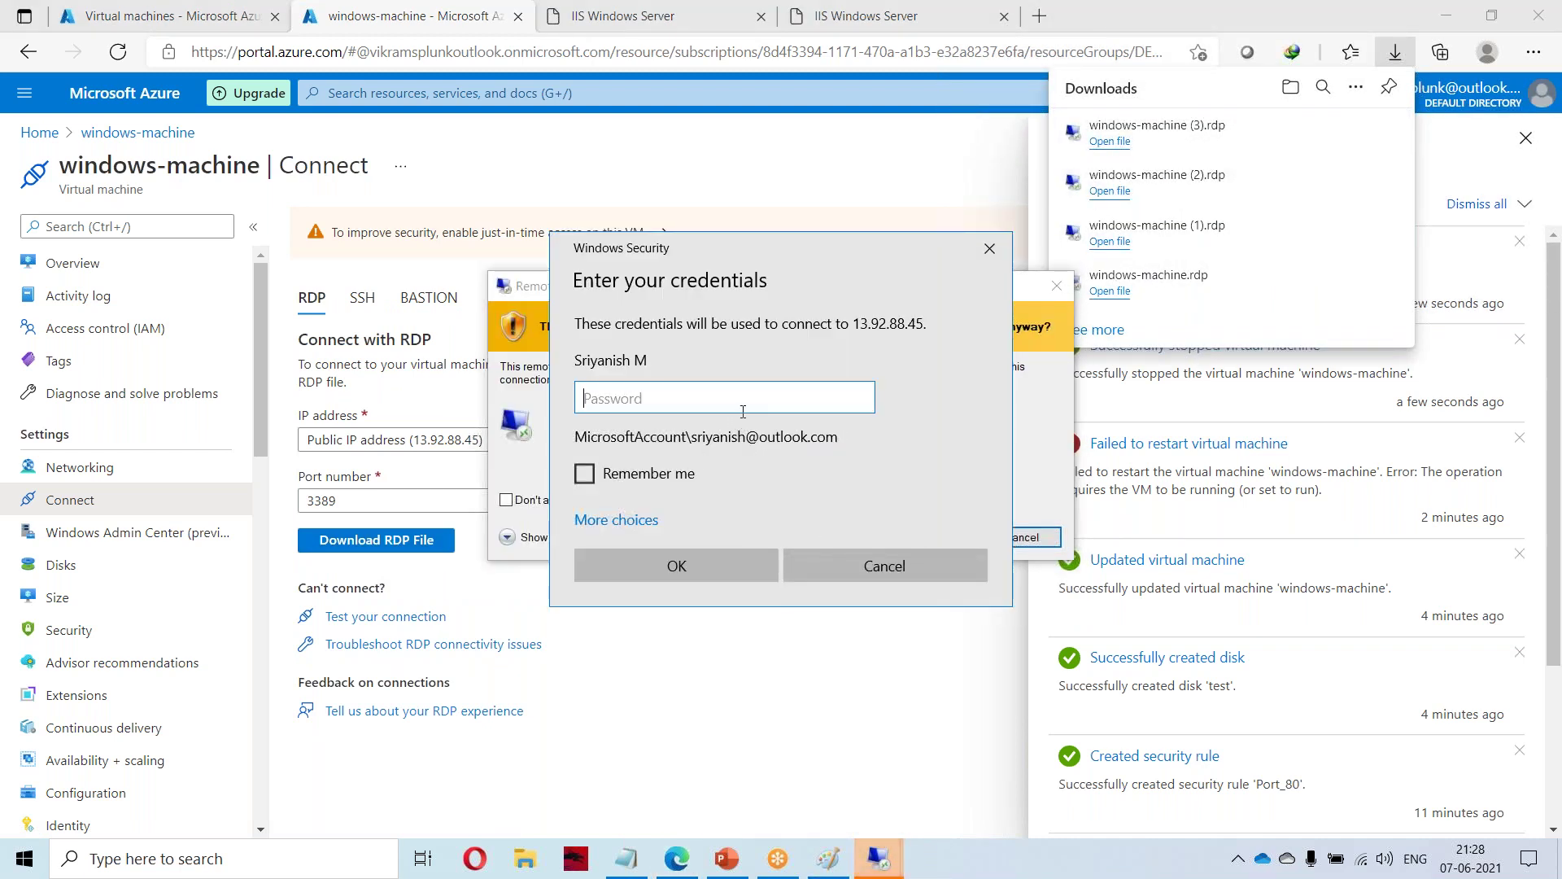
Sign in with a different account, entering the administrator user name and password, remembered.
{"action": "left_click", "coordinate": [669, 478]}
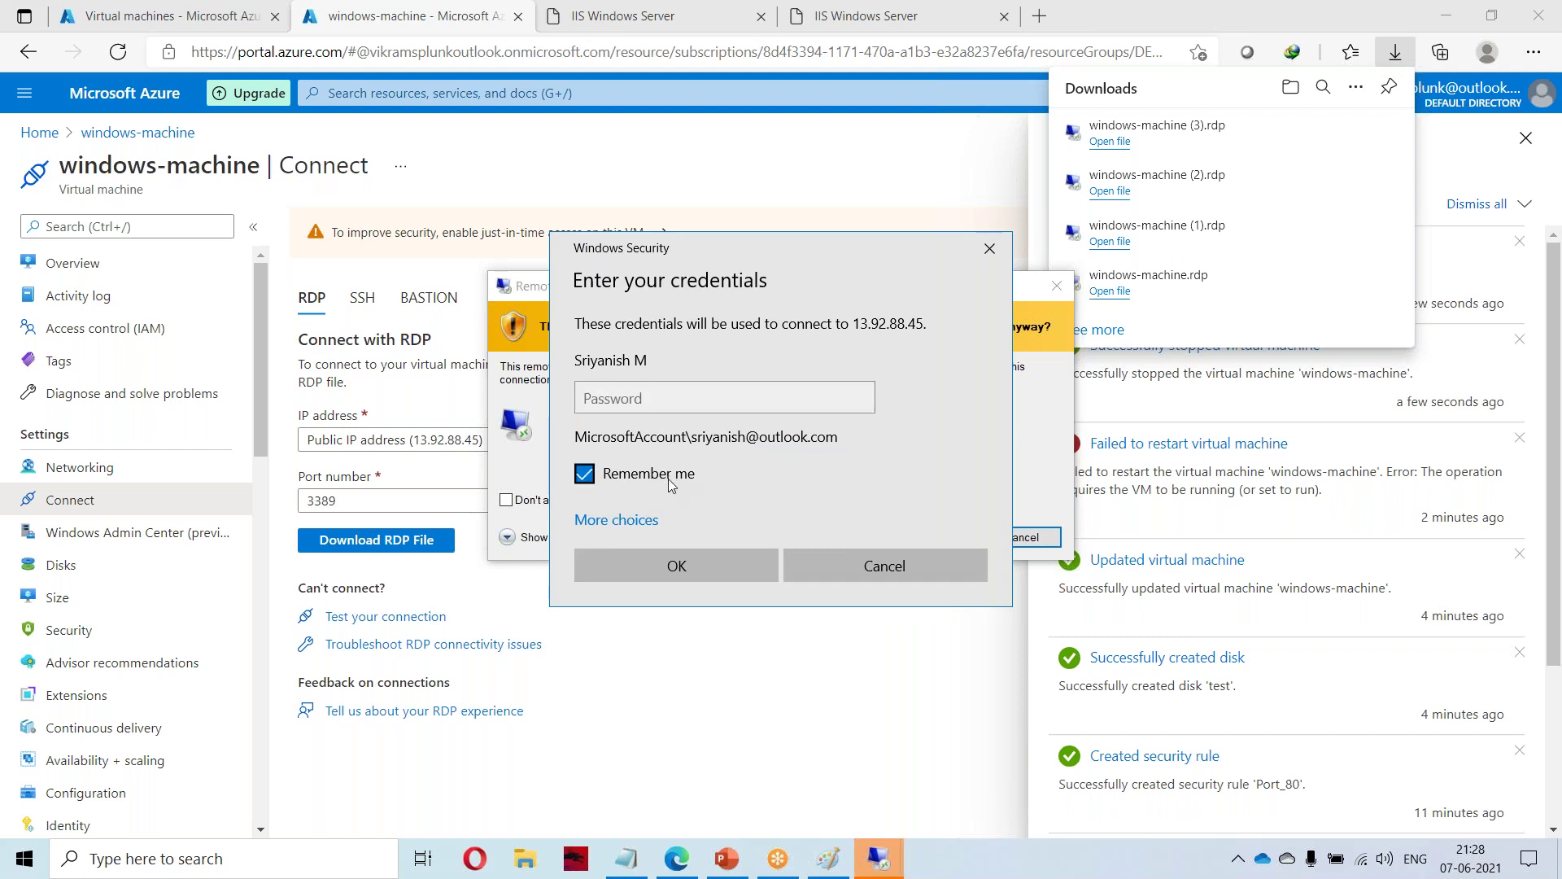
{"action": "left_click", "coordinate": [634, 520]}
{"action": "left_click", "coordinate": [666, 623]}
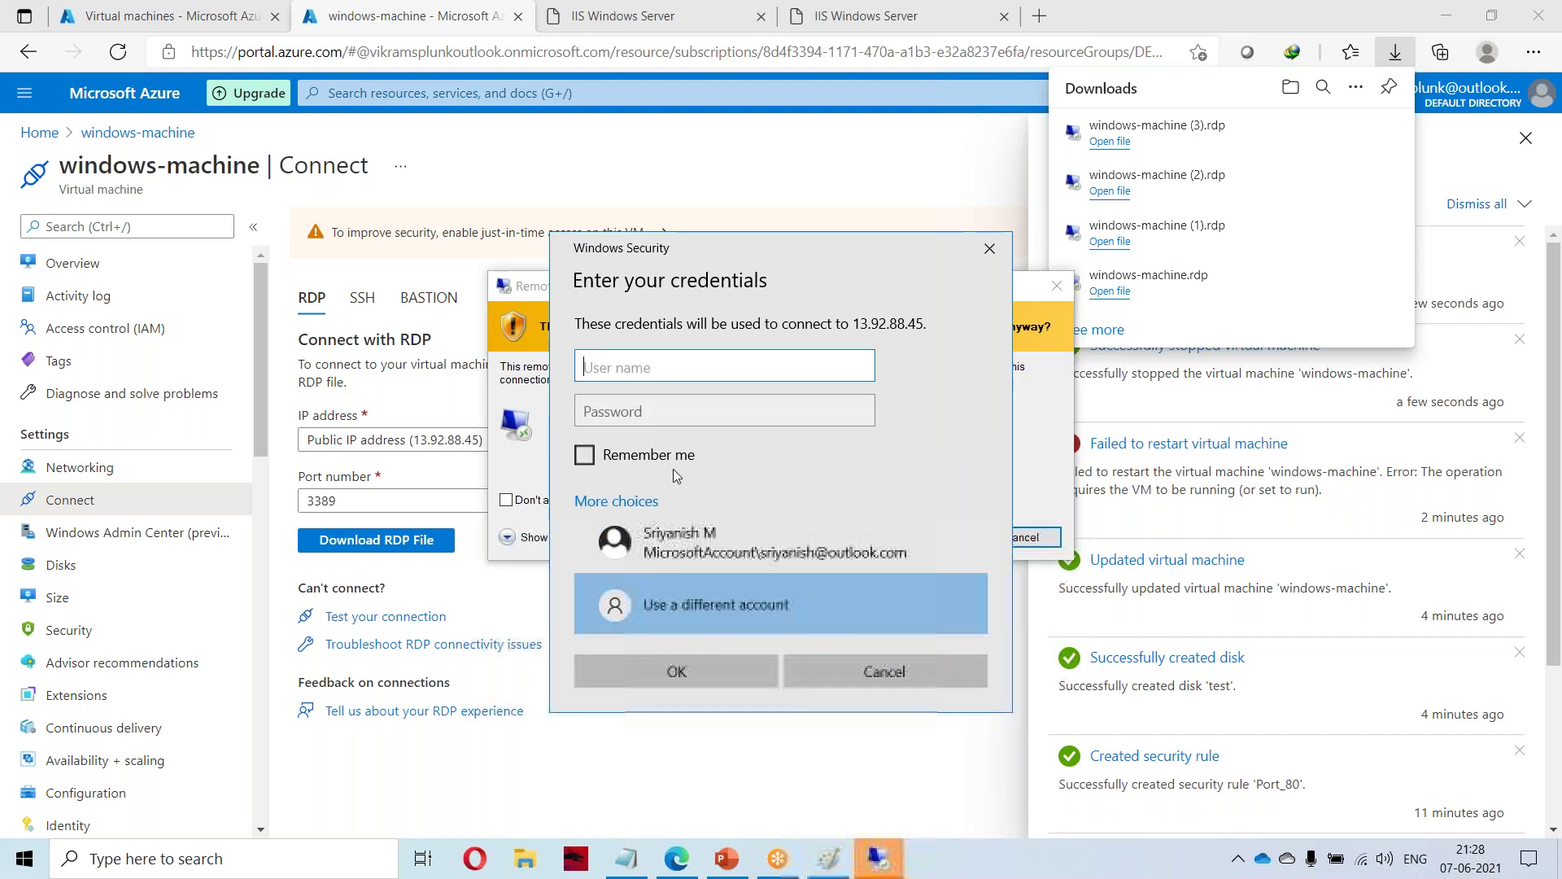
{"action": "type", "text": "vik"}
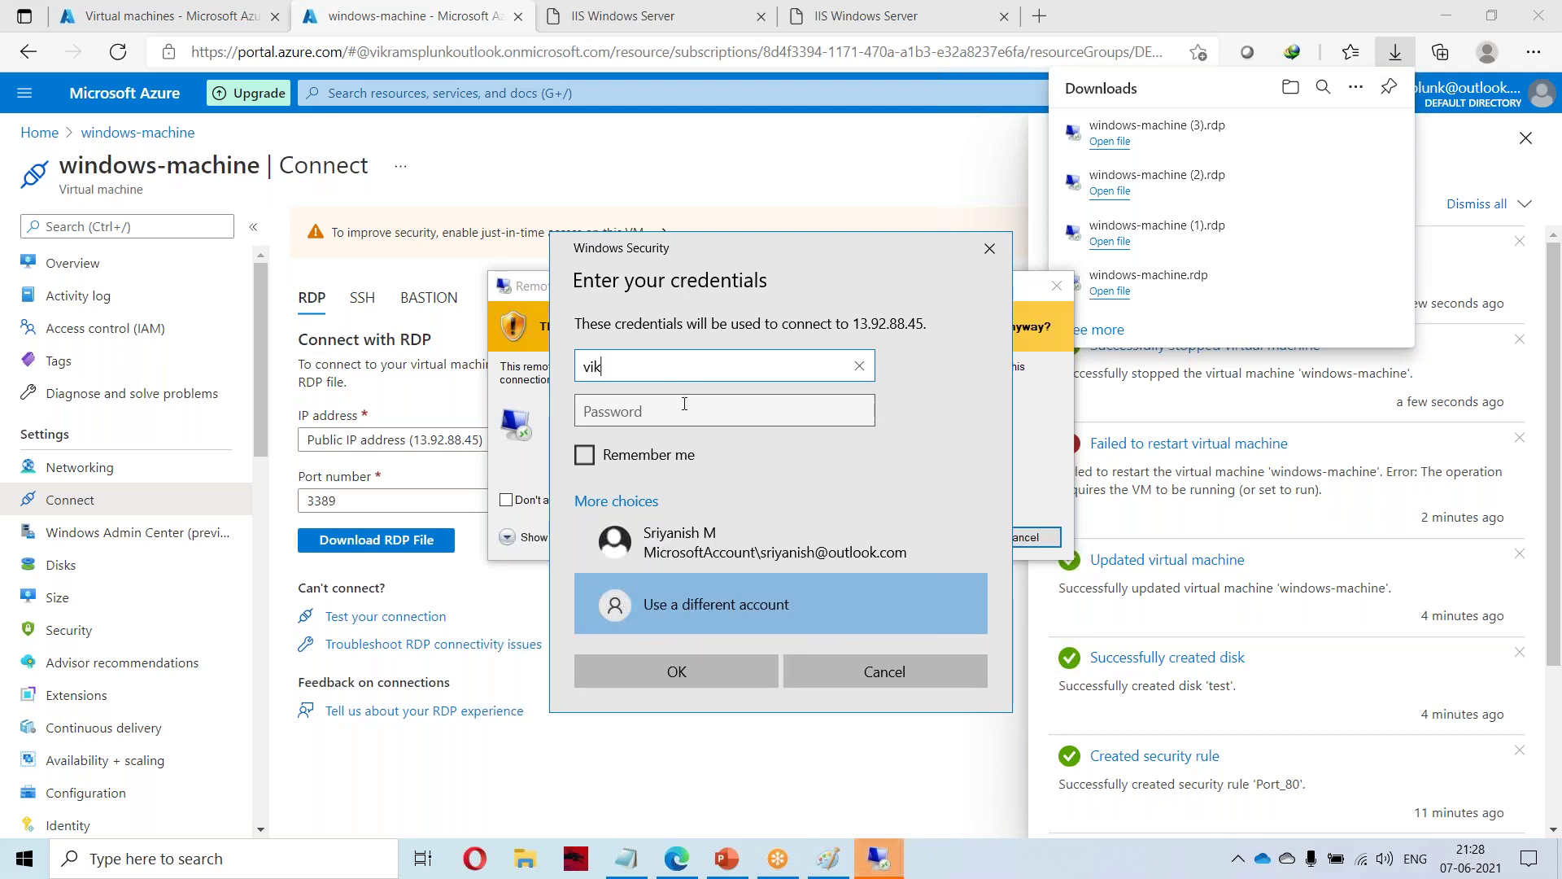
{"action": "type", "text": "ram"}
{"action": "left_click", "coordinate": [661, 416]}
{"action": "type", "text": "****************"}
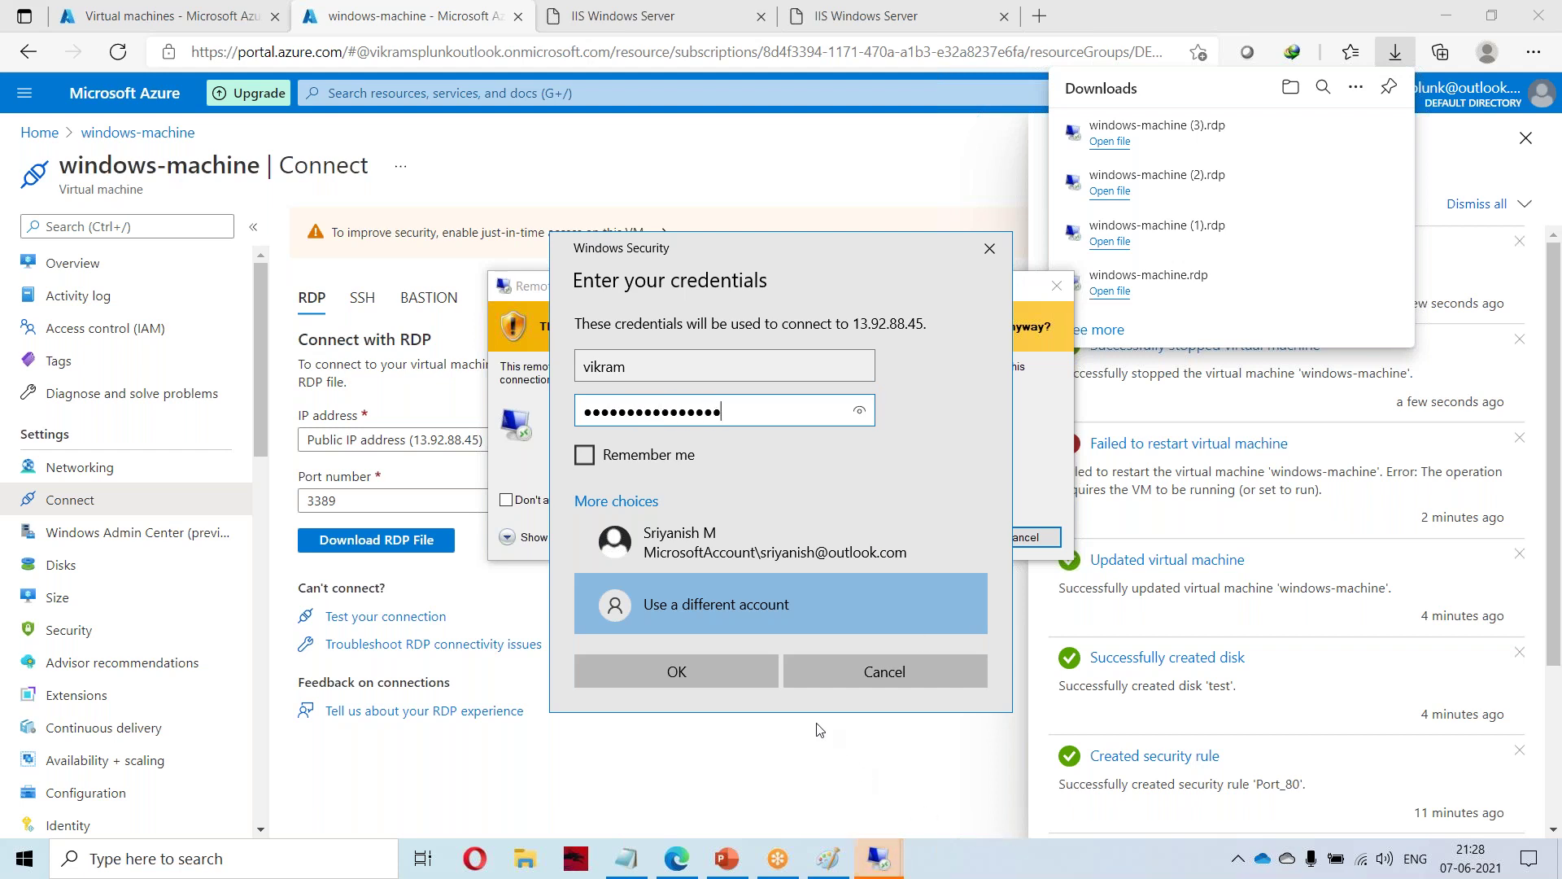
{"action": "left_click", "coordinate": [733, 678]}
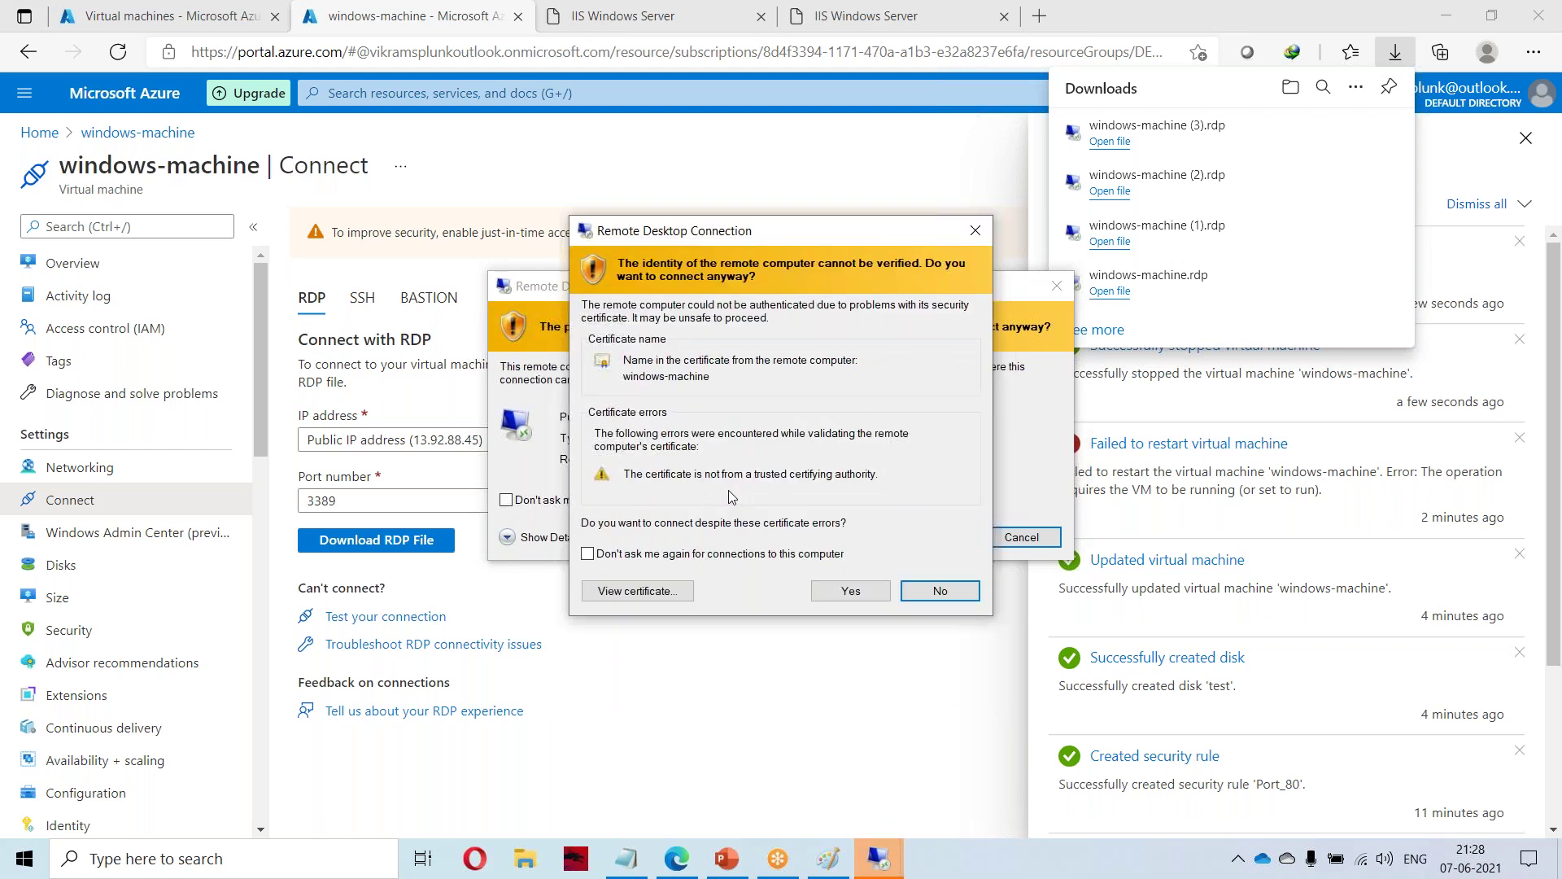
Close the portal's notifications panel and bring the certificate warning back up.
{"action": "left_click", "coordinate": [1527, 153]}
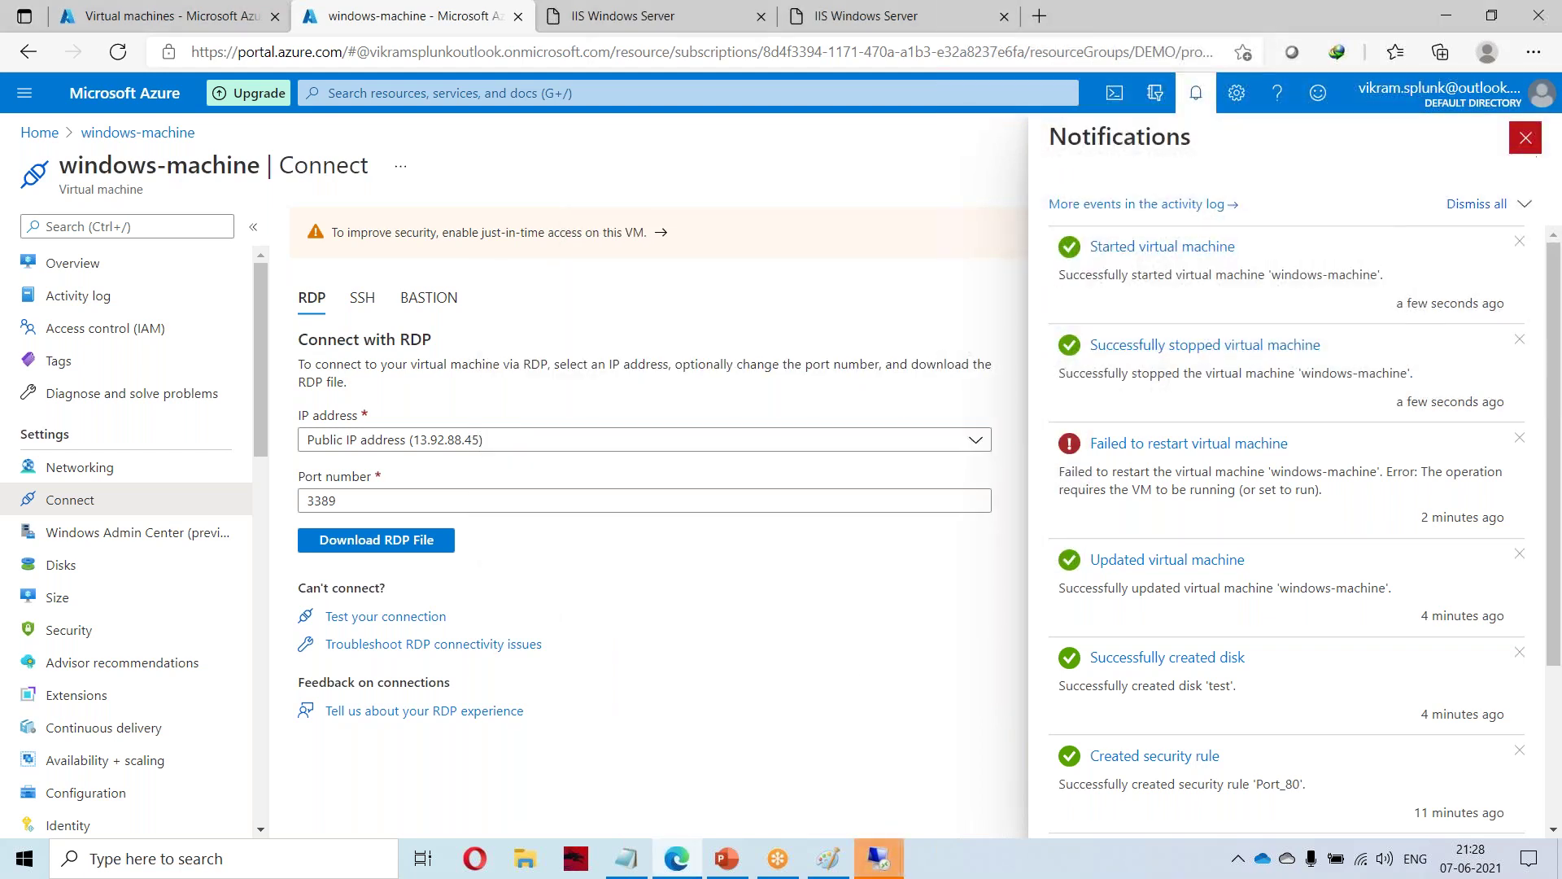
{"action": "left_click", "coordinate": [1526, 138]}
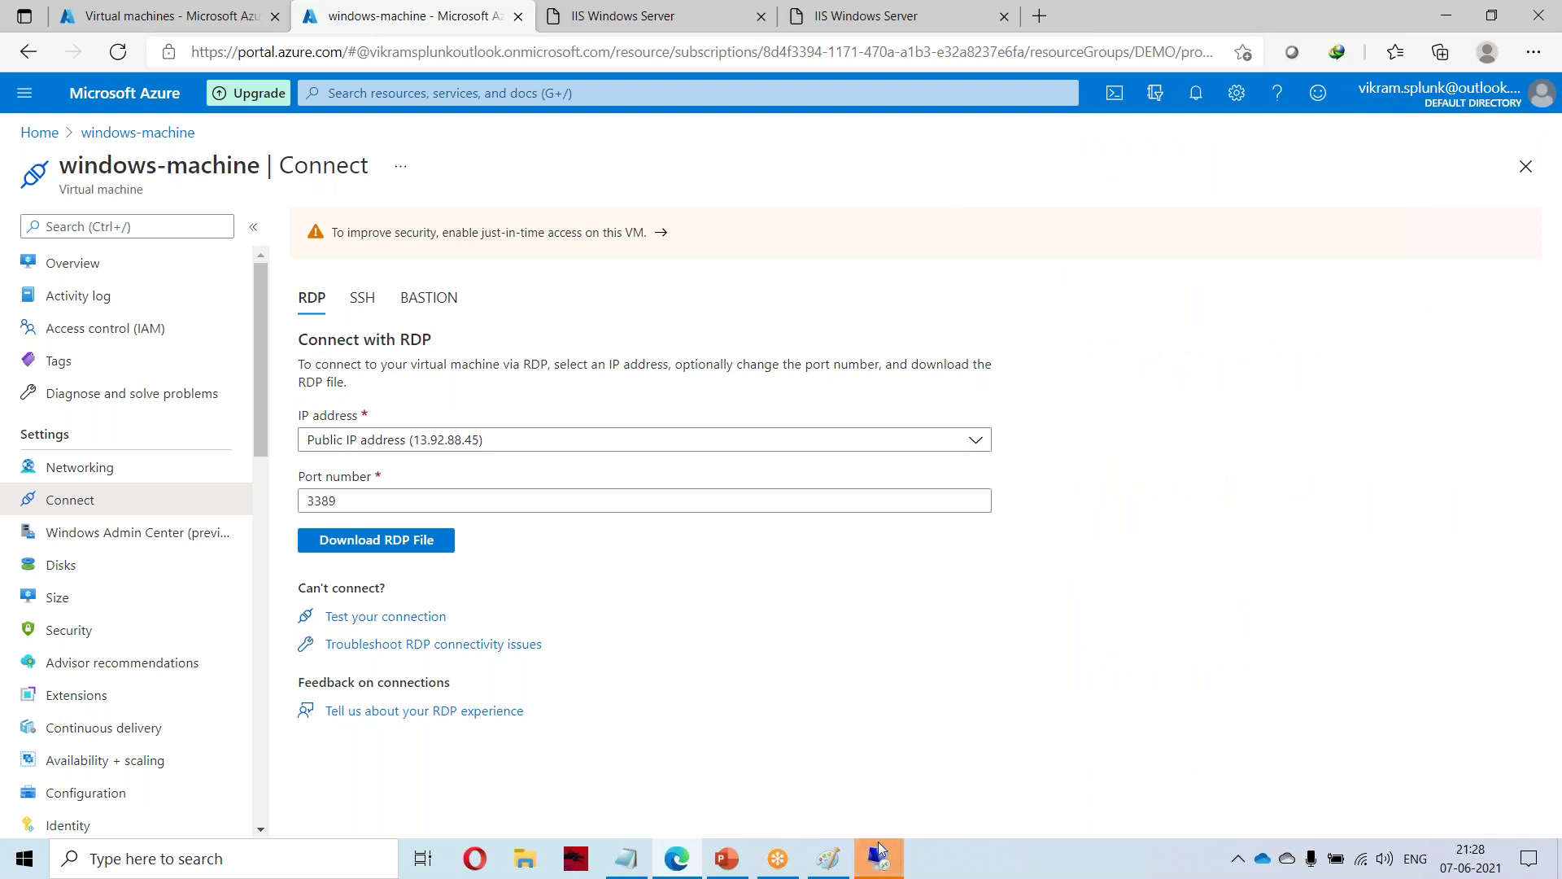
{"action": "left_click", "coordinate": [814, 764]}
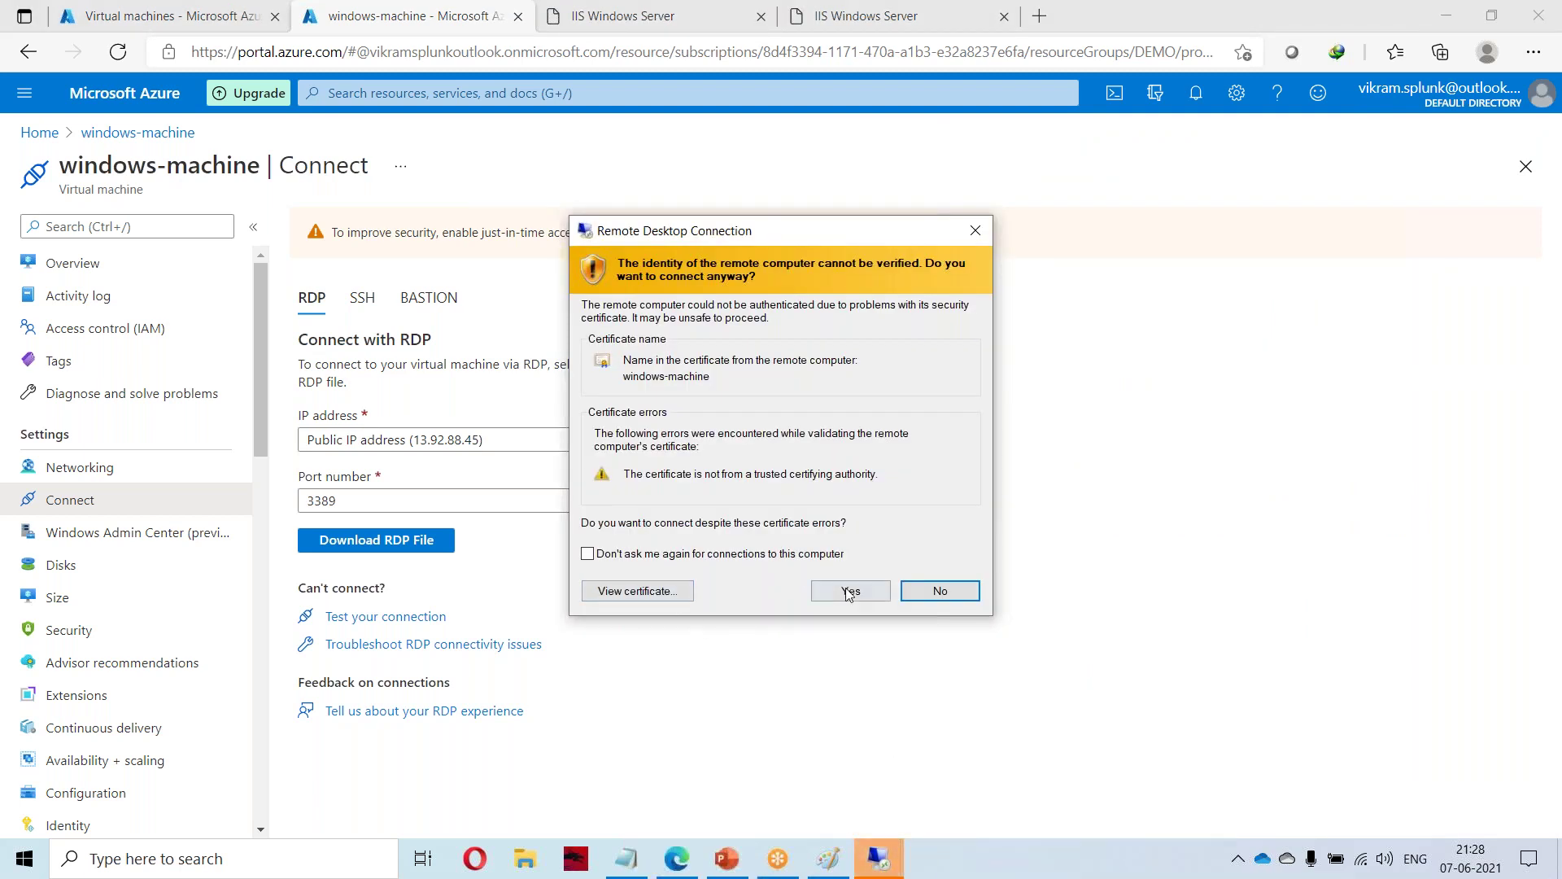
Accept the unverified certificate to connect to 13.92.88.45.
{"action": "left_click", "coordinate": [850, 592]}
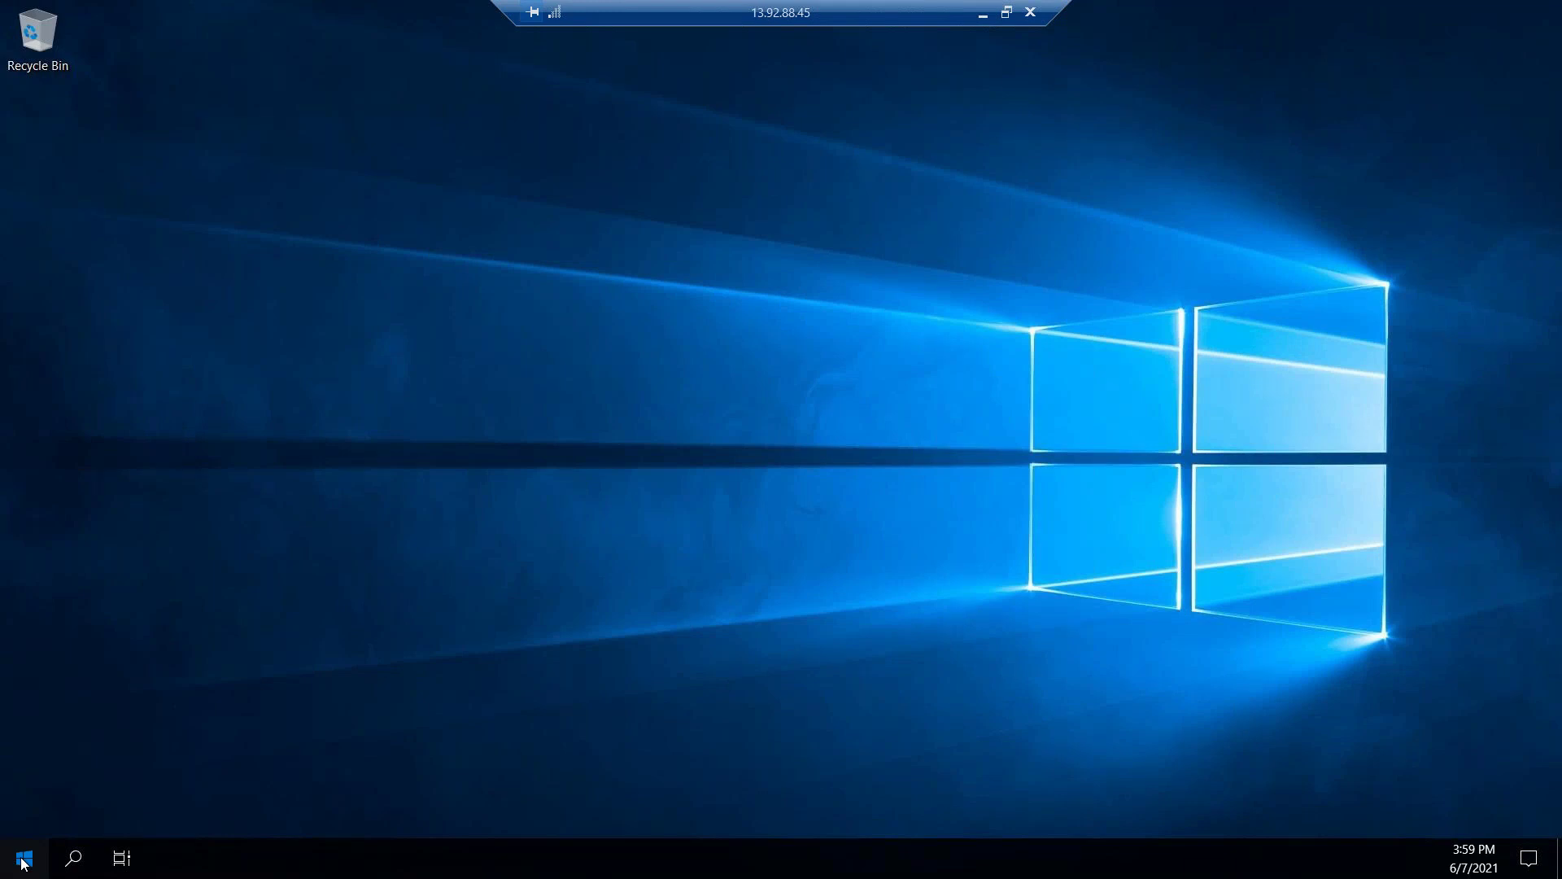
Open File Explorer on the server and confirm This PC lists only C: and D:.
{"action": "left_click", "coordinate": [24, 859]}
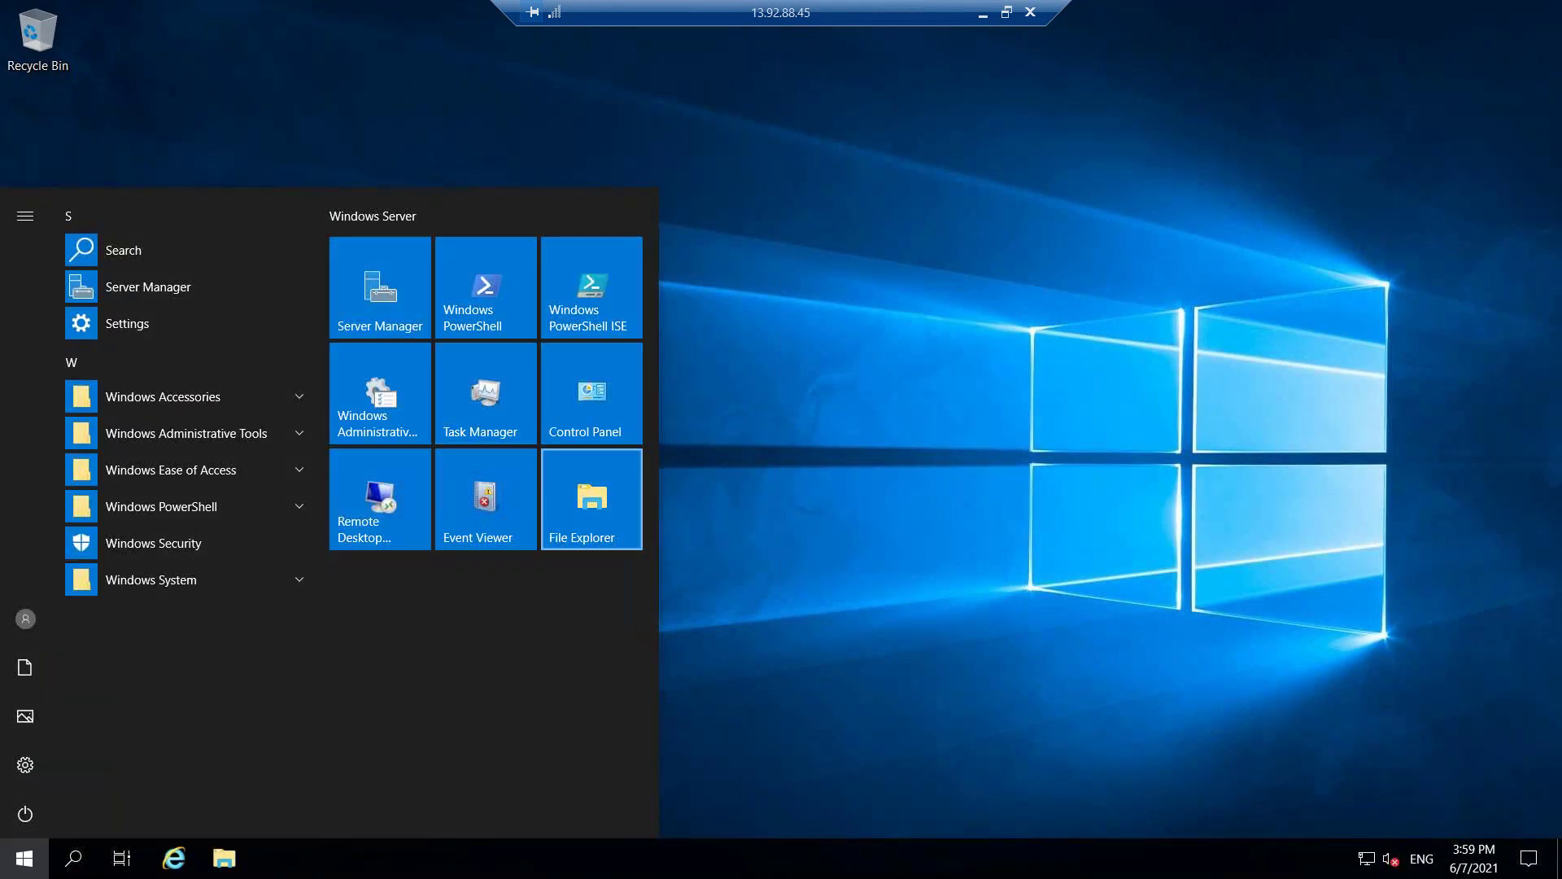
{"action": "left_click", "coordinate": [591, 499]}
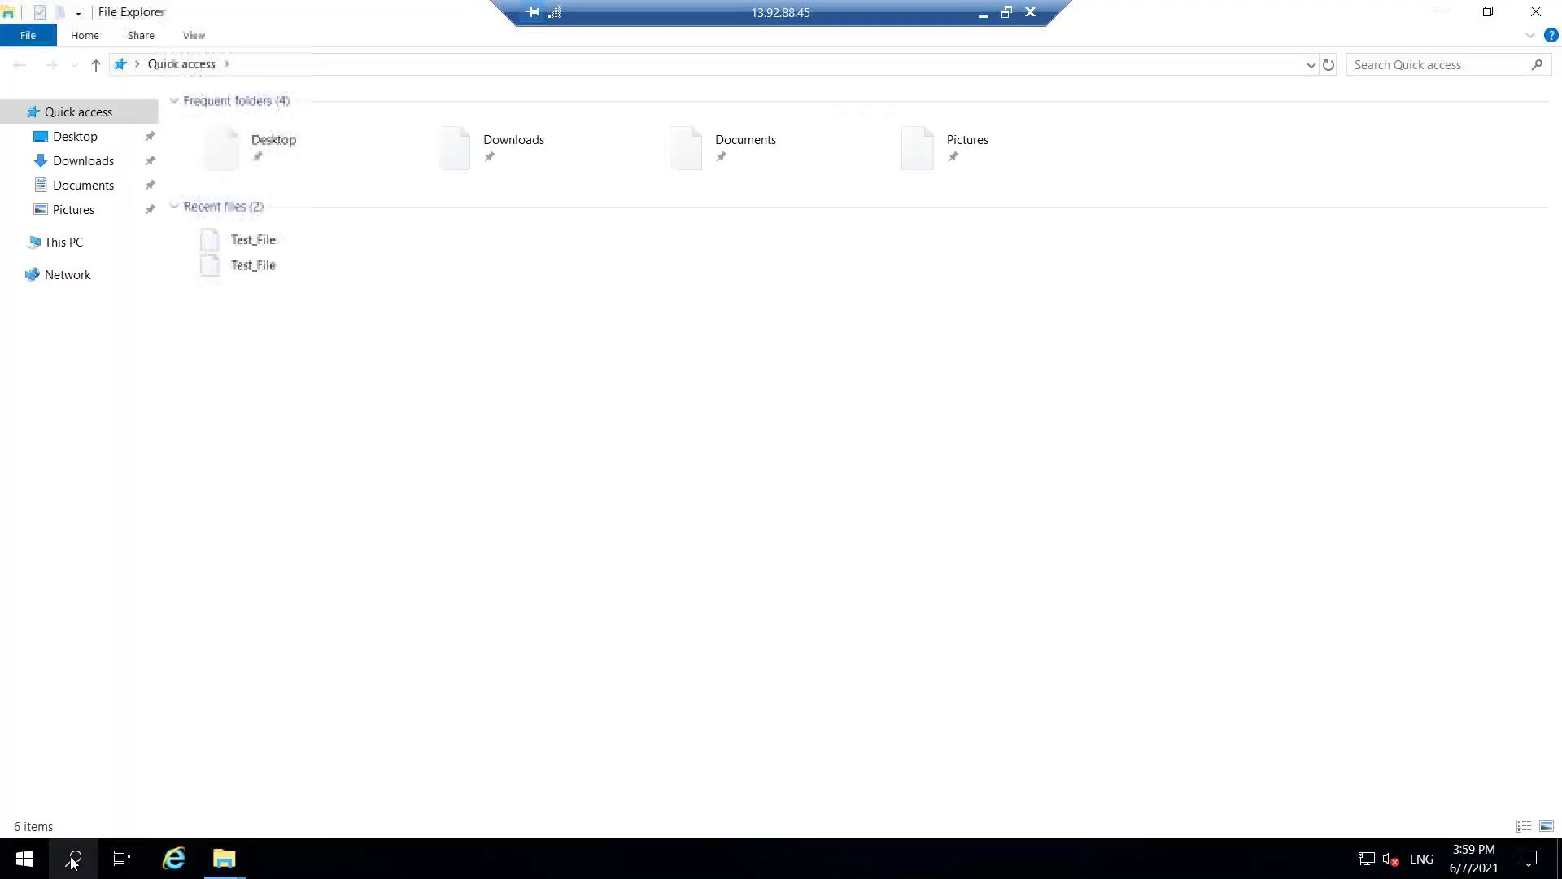
{"action": "left_click", "coordinate": [73, 858]}
{"action": "left_click", "coordinate": [1047, 394]}
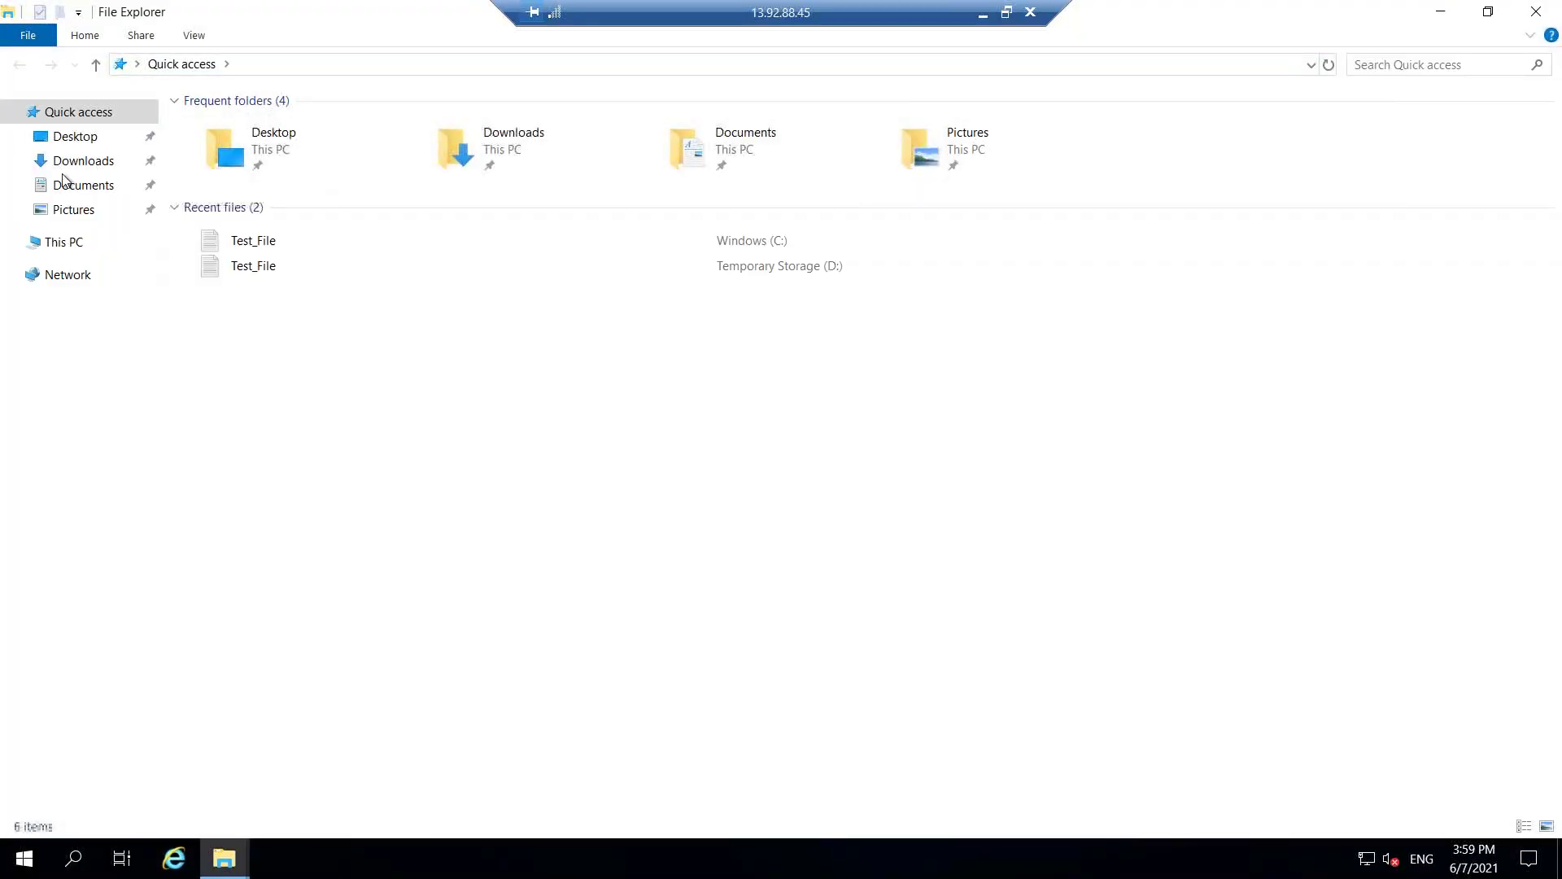
{"action": "left_click", "coordinate": [63, 242]}
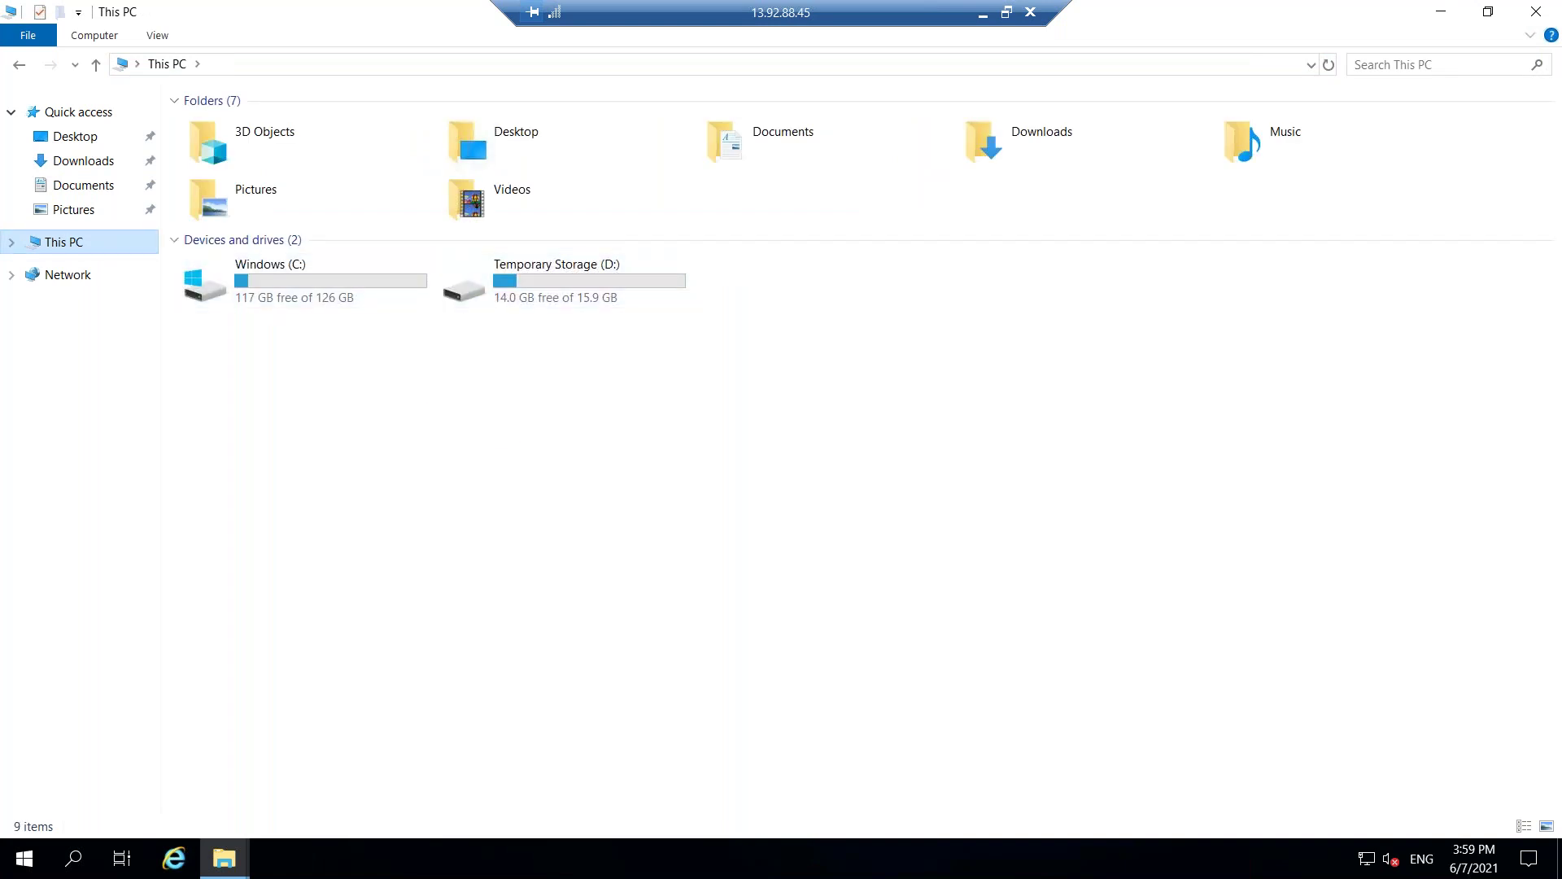
Search the taskbar for 'manage' and launch Computer Management.
{"action": "left_click", "coordinate": [74, 859]}
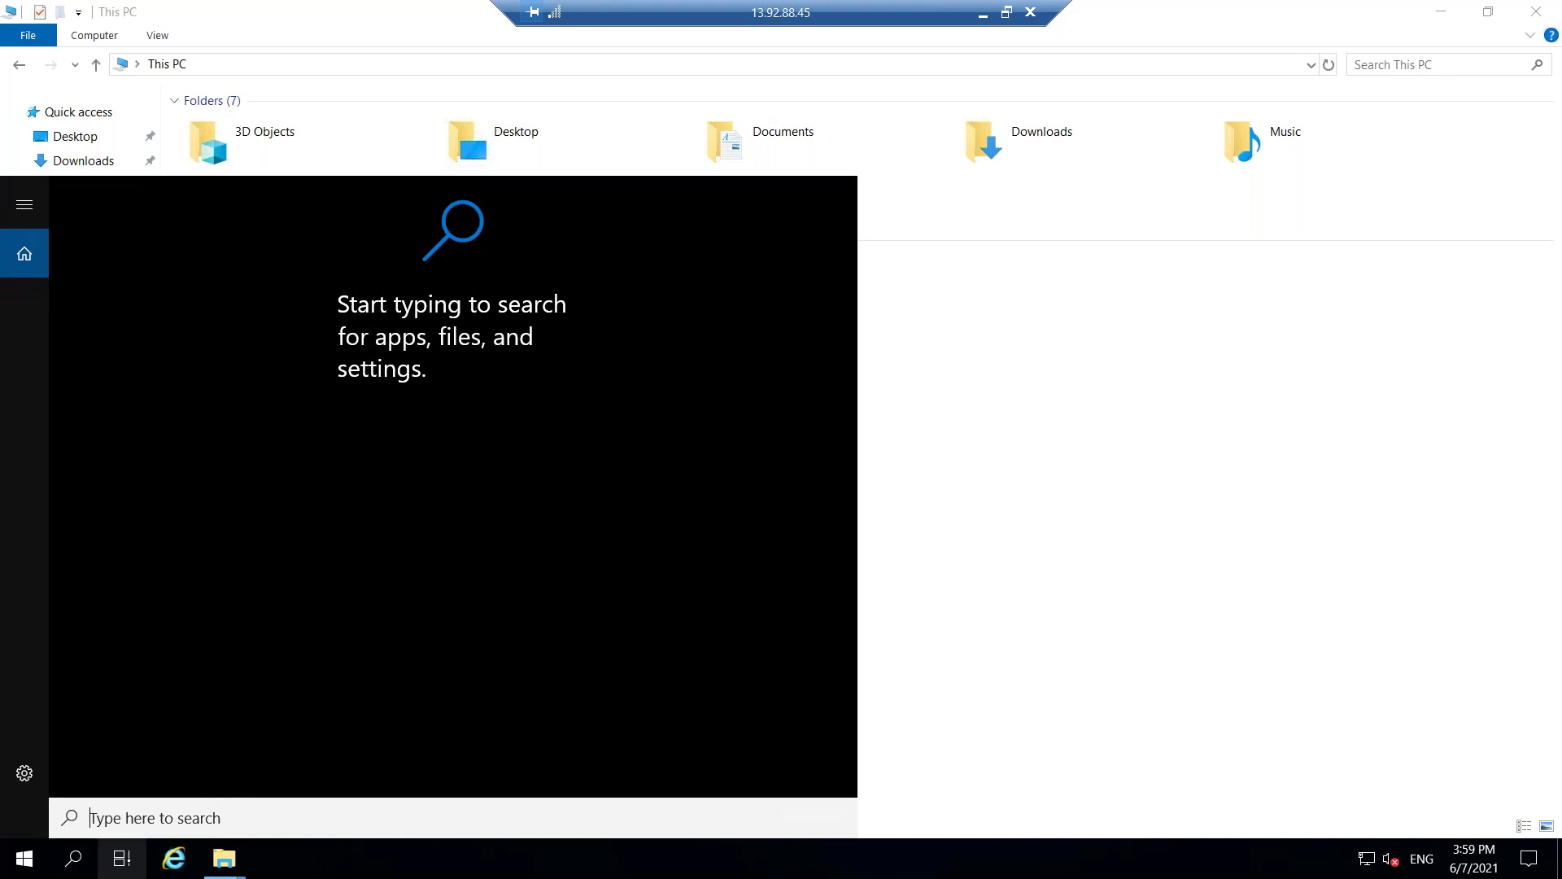
{"action": "type", "text": "d"}
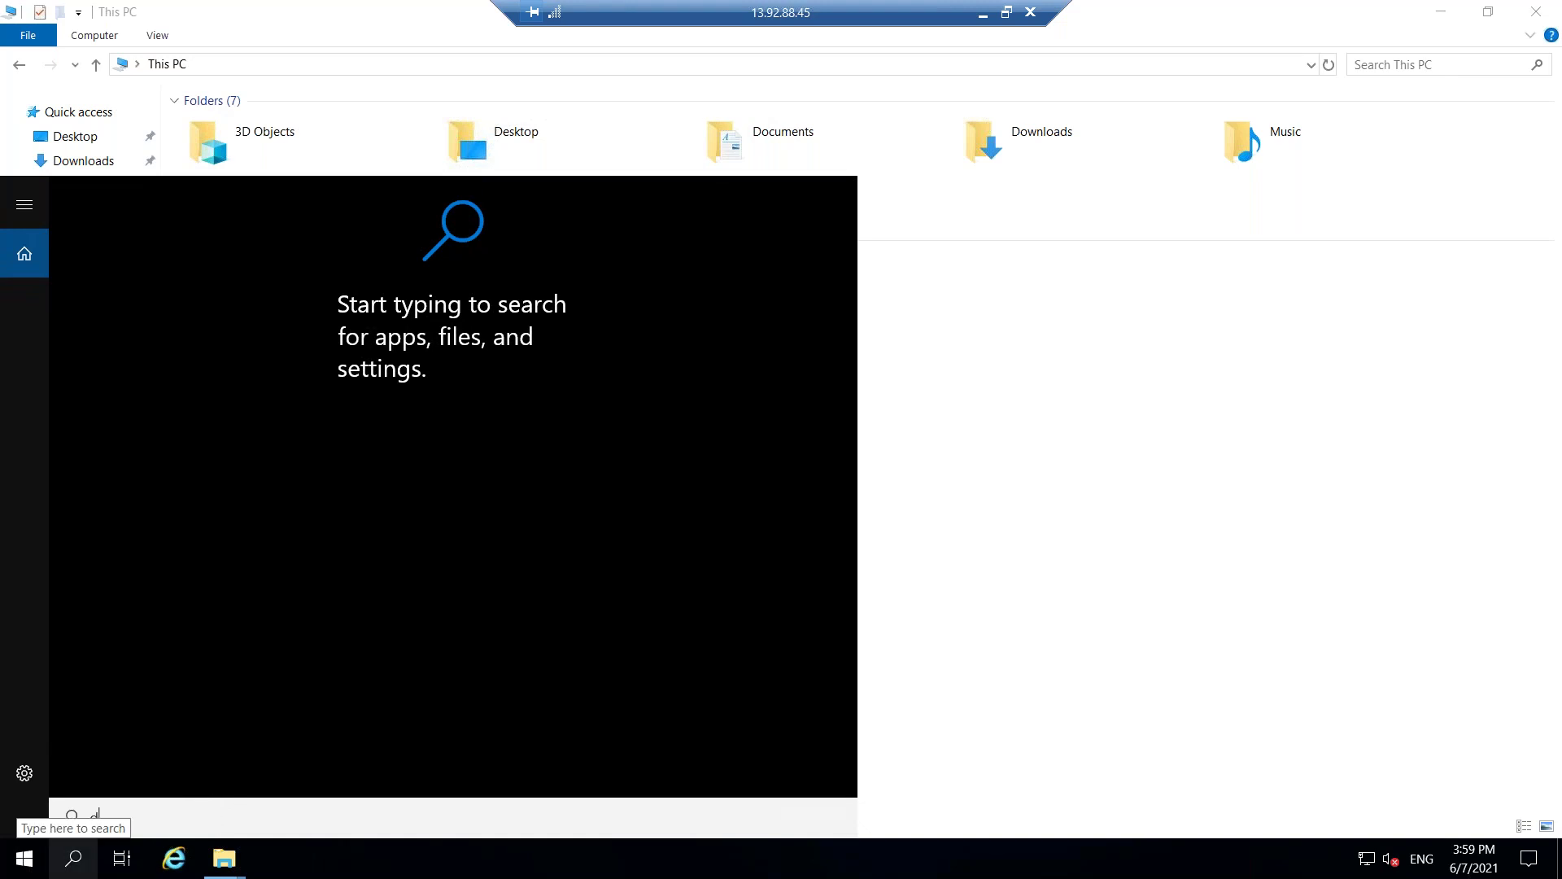
{"action": "type", "text": "evice"}
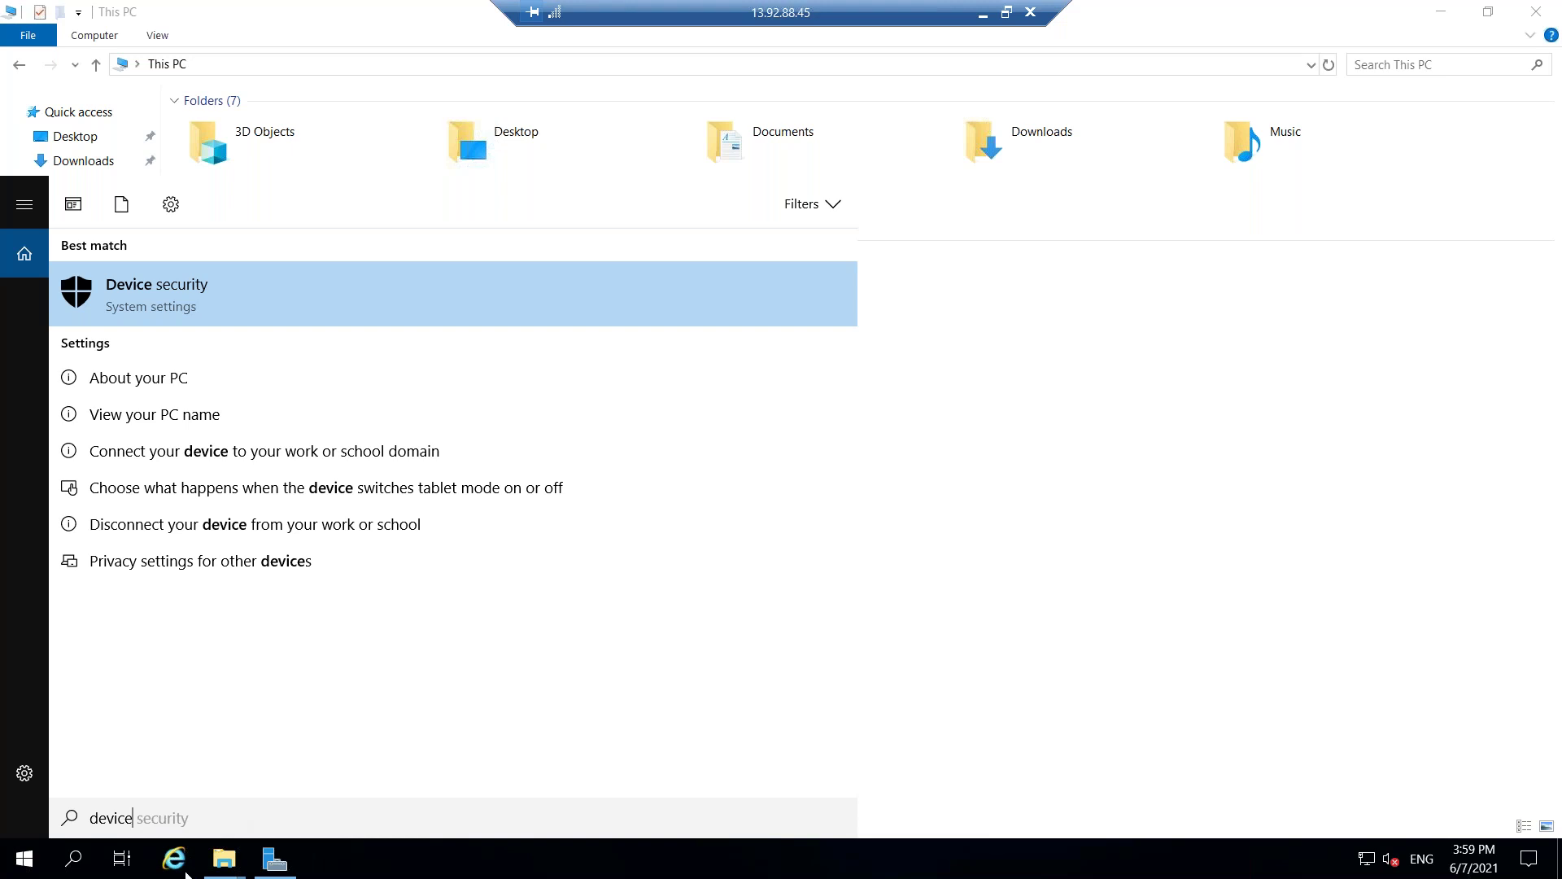
{"action": "triple_click", "coordinate": [136, 820]}
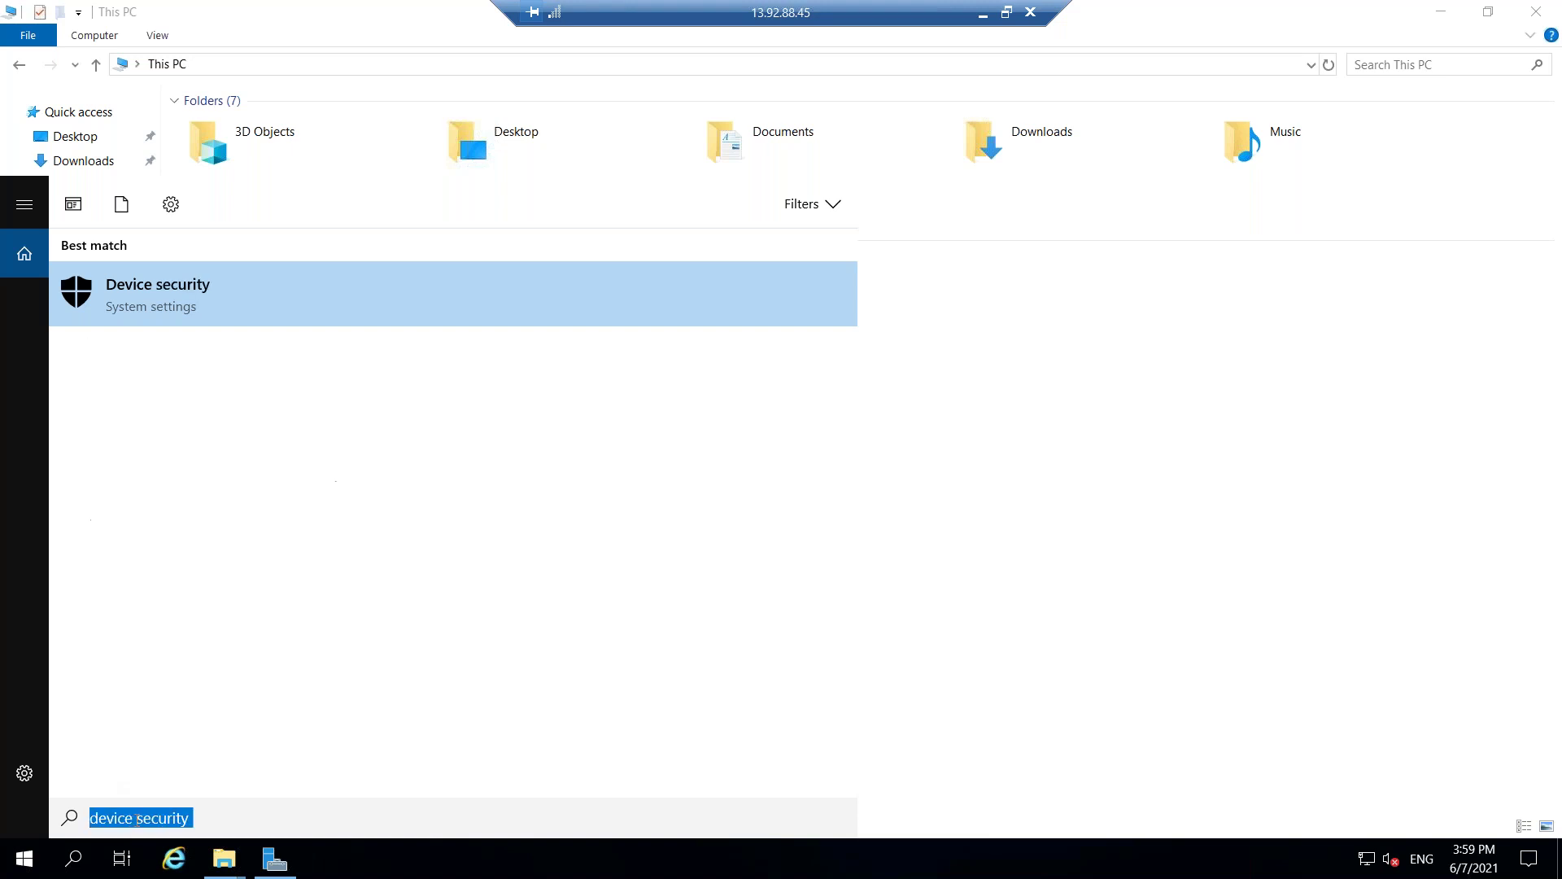
{"action": "type", "text": "manage"}
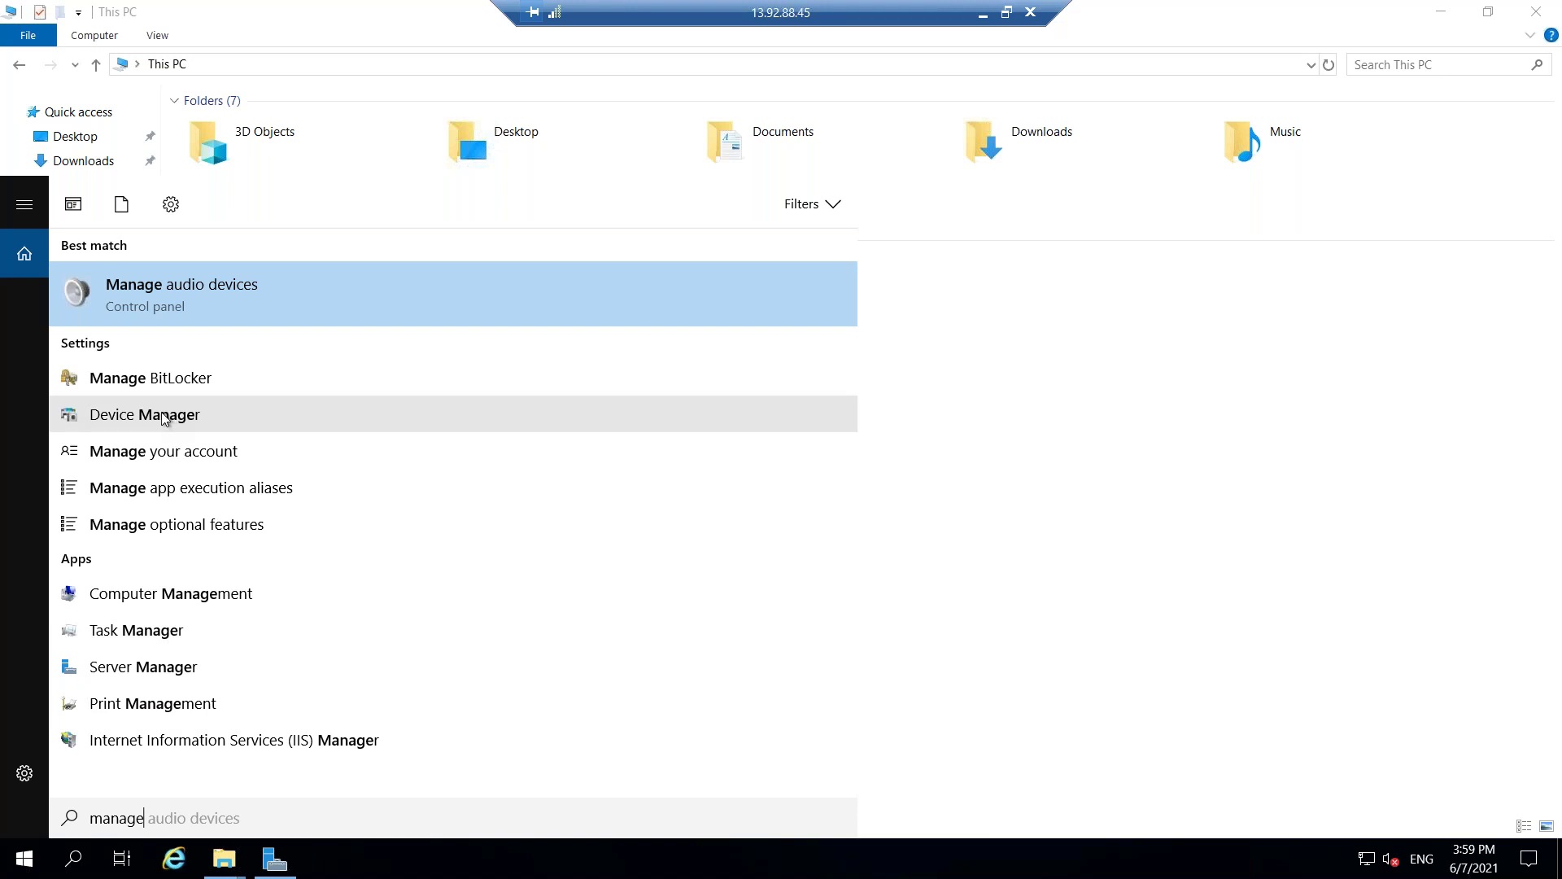
{"action": "left_click", "coordinate": [188, 601]}
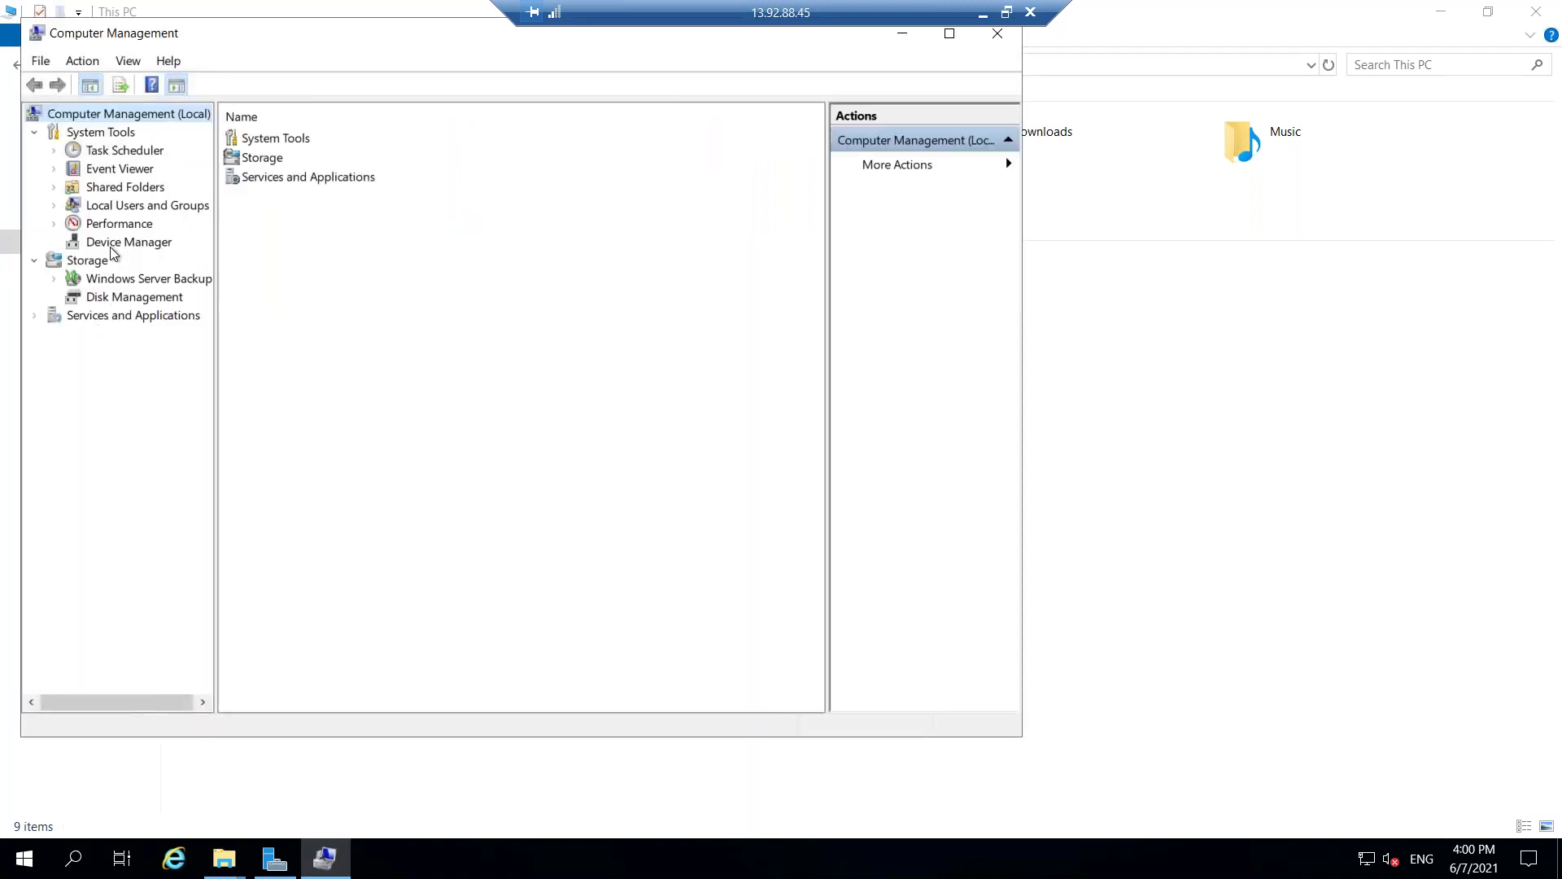
Initialize the new Disk 2 with the MBR partition style in Disk Management.
{"action": "left_click", "coordinate": [127, 298]}
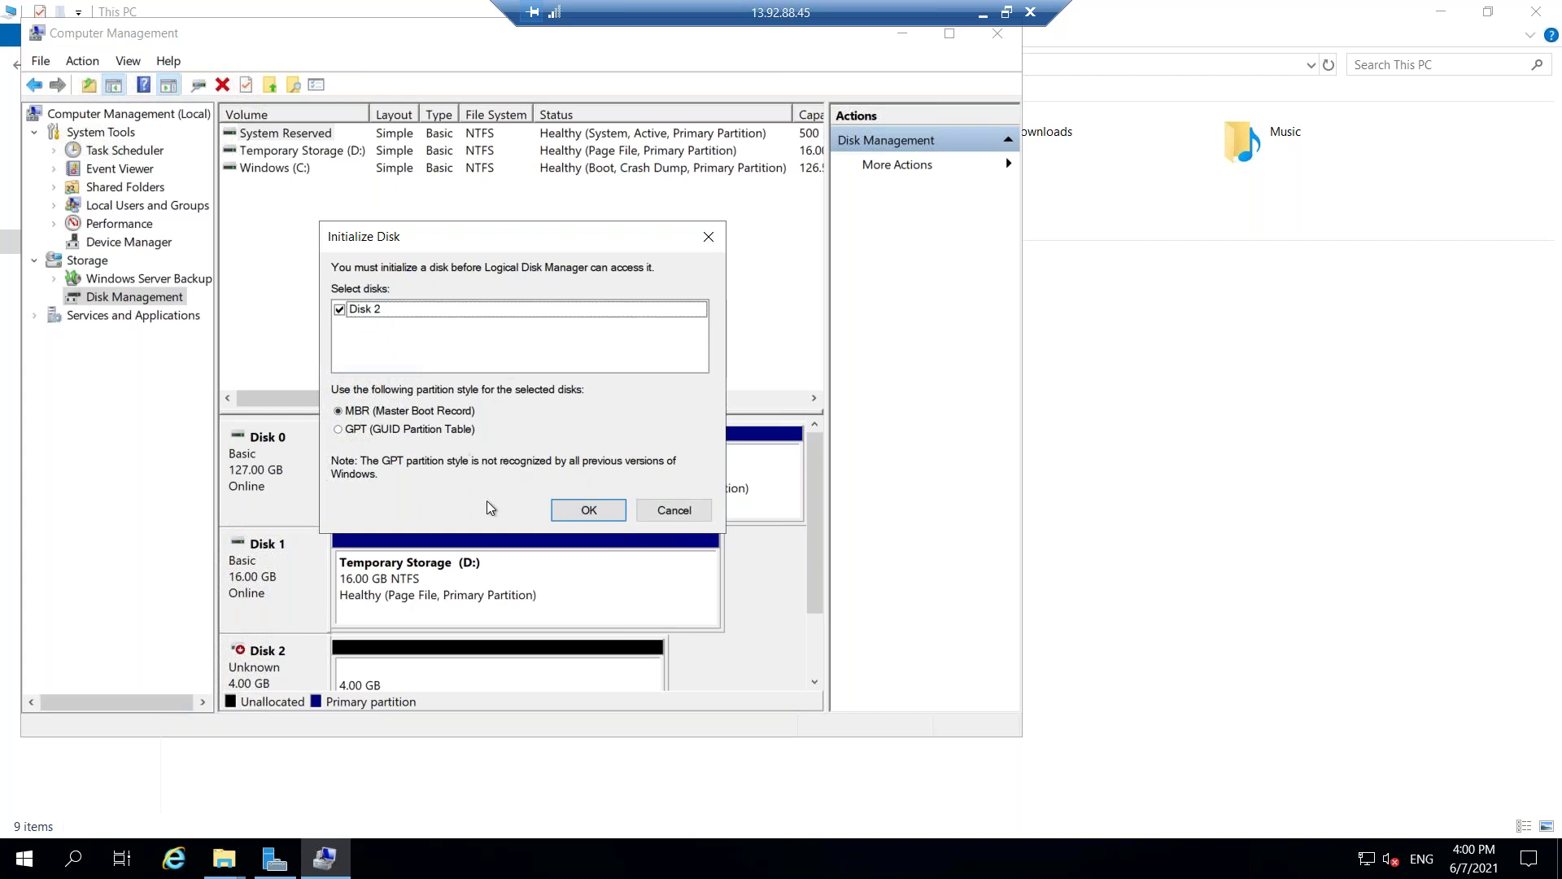
{"action": "left_click", "coordinate": [589, 512]}
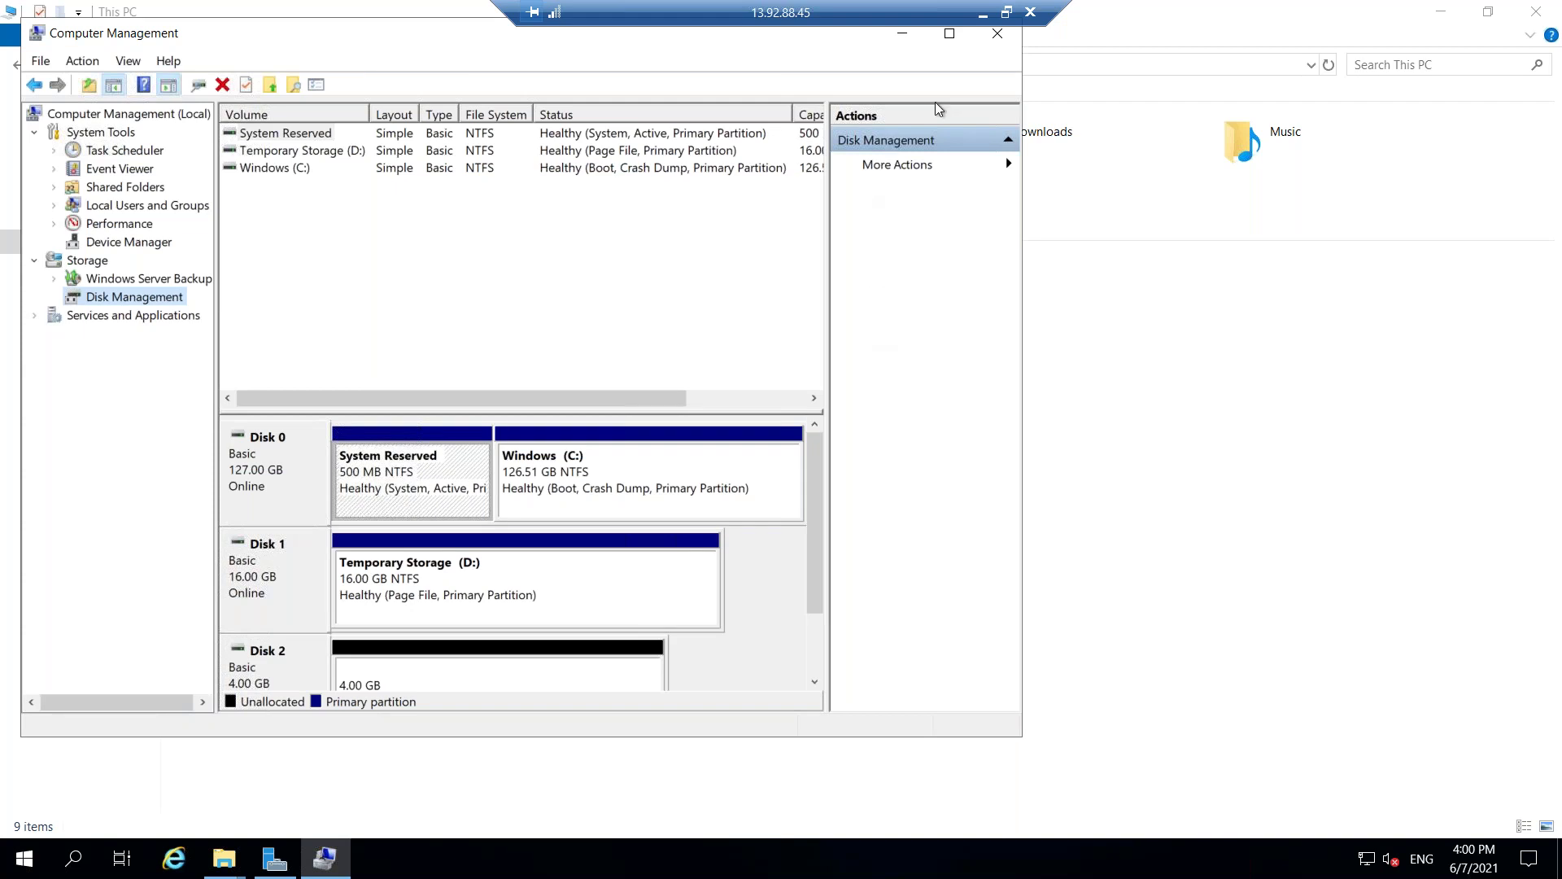
{"action": "left_click", "coordinate": [949, 32]}
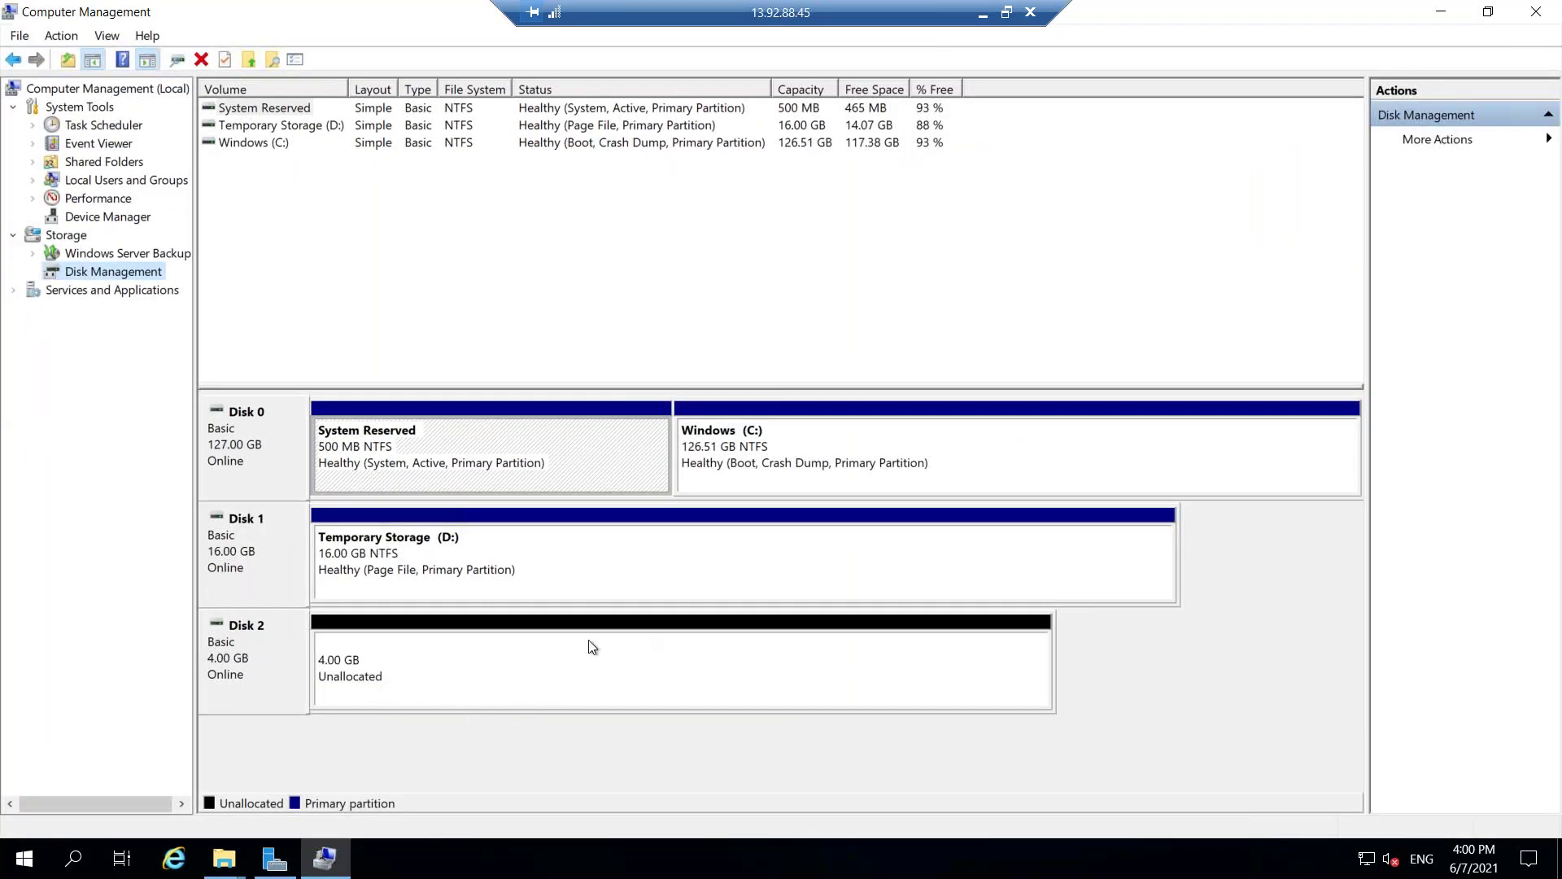
Create a full 4093 MB NTFS simple volume on Disk 2, letter E, labelled NEWDrive.
{"action": "right_click", "coordinate": [578, 676]}
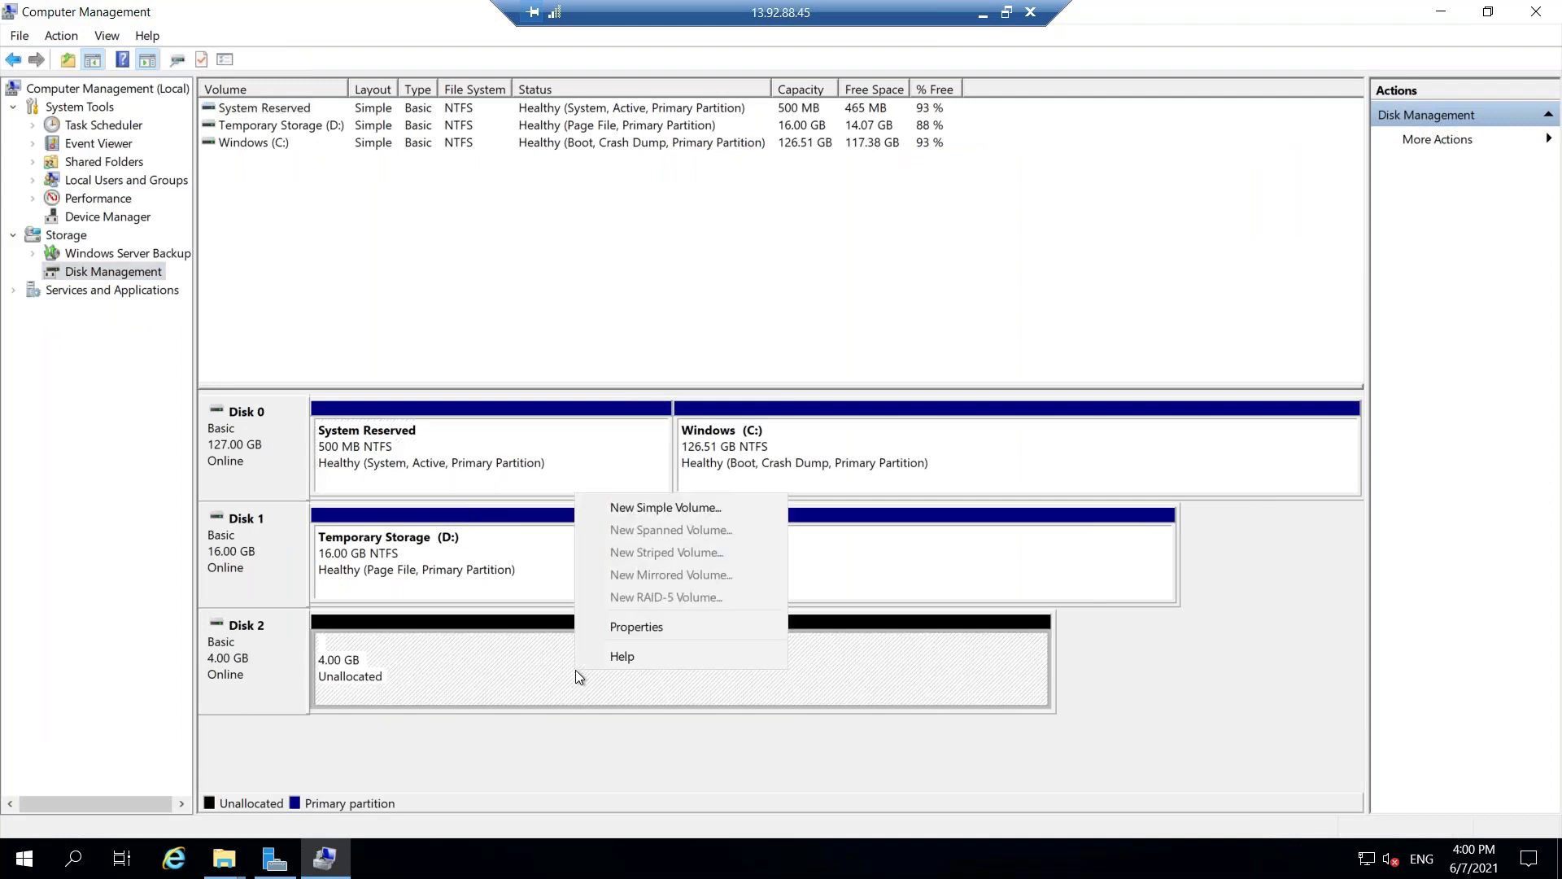
{"action": "left_click", "coordinate": [713, 506]}
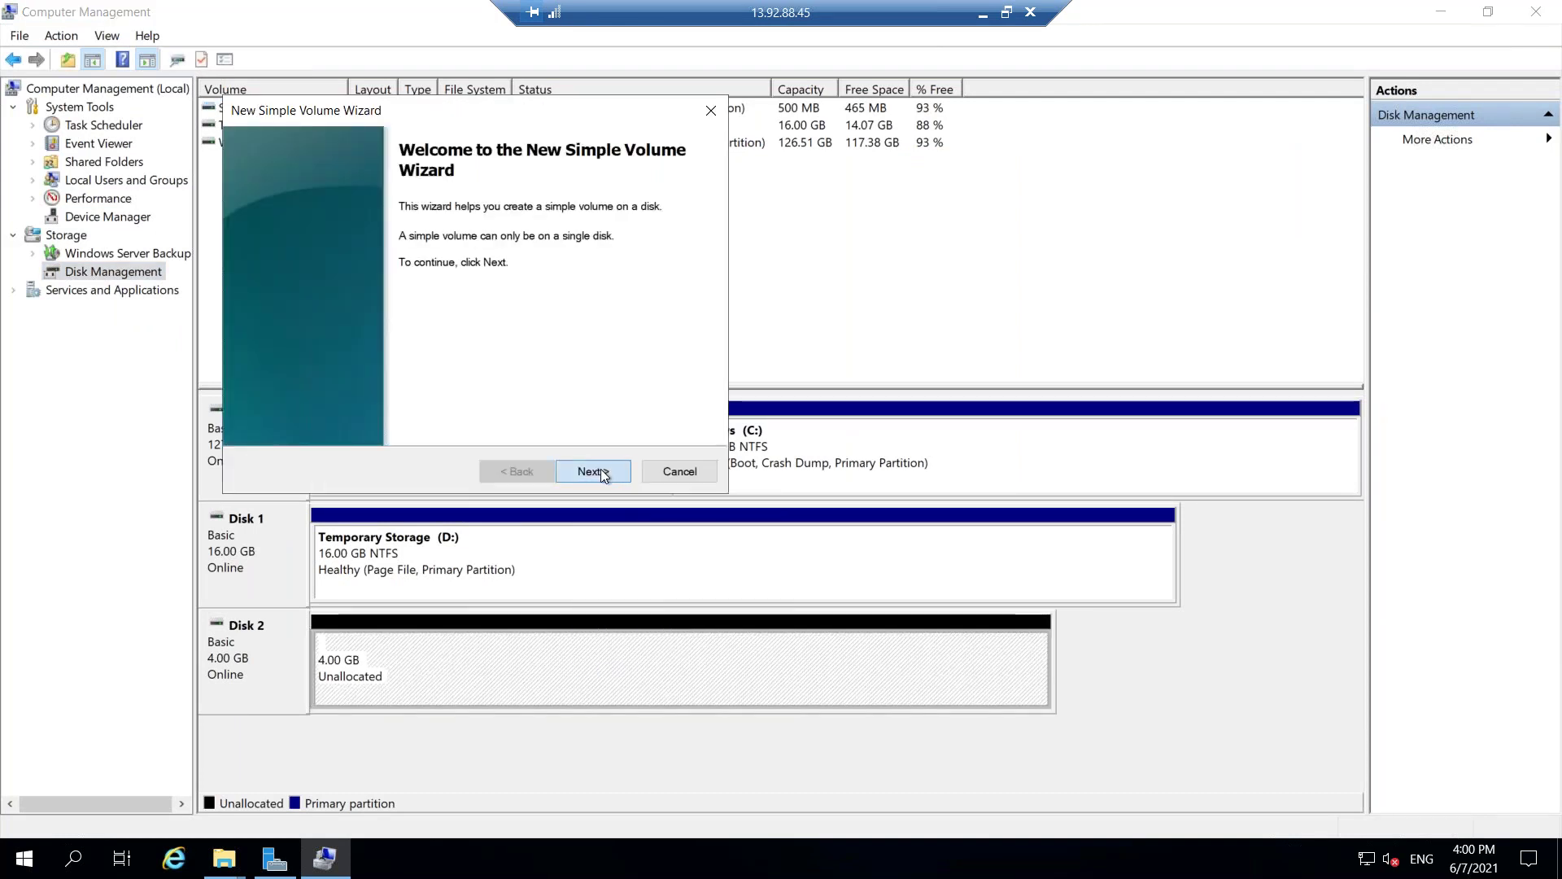
{"action": "left_click", "coordinate": [601, 468]}
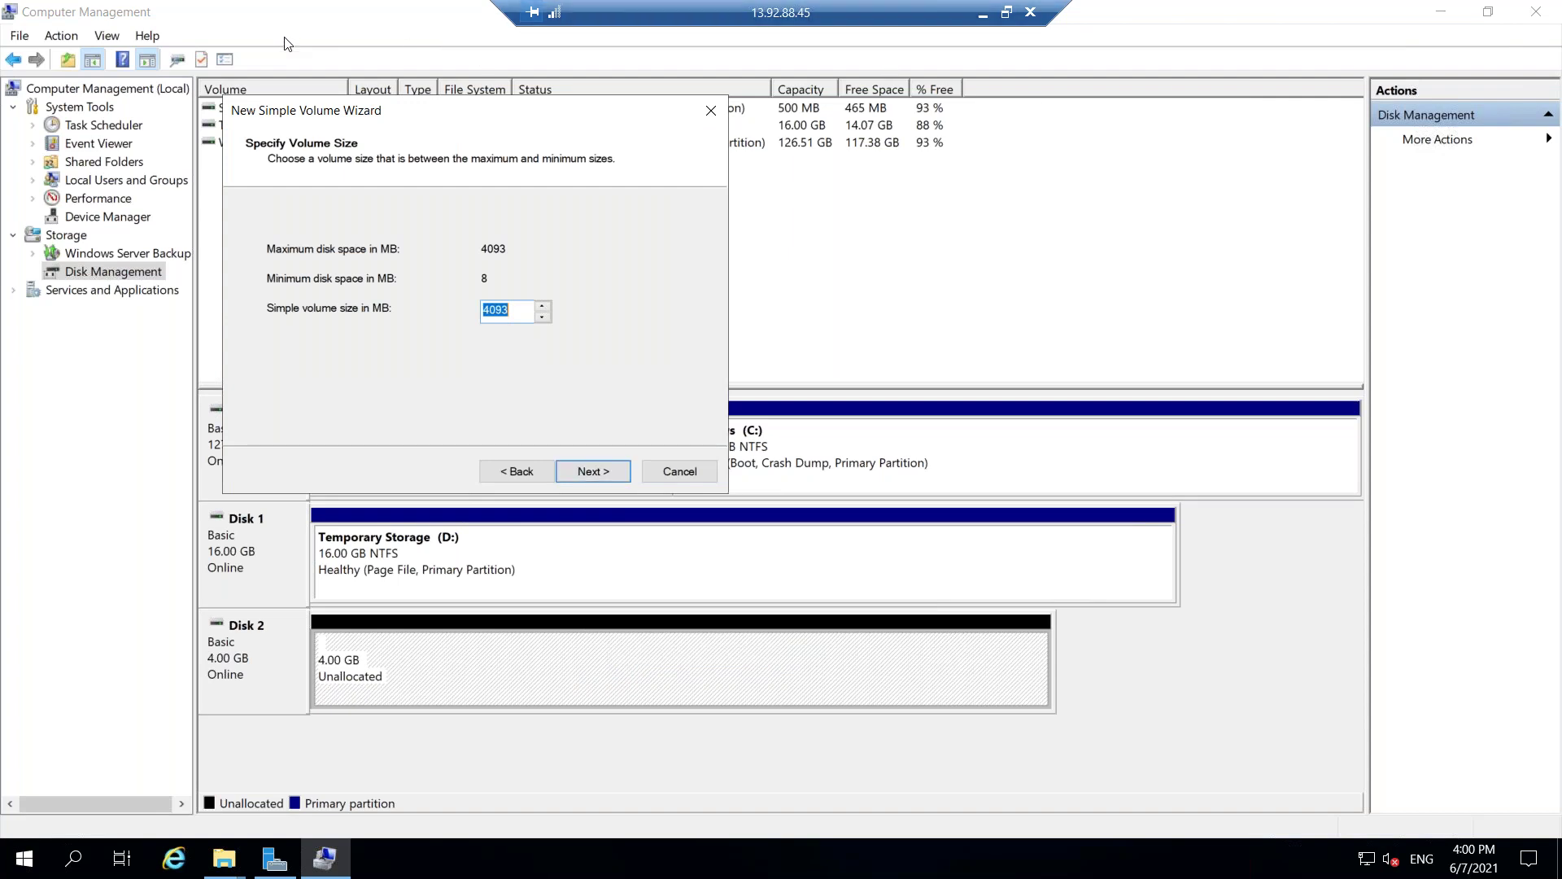
{"action": "left_click", "coordinate": [591, 470]}
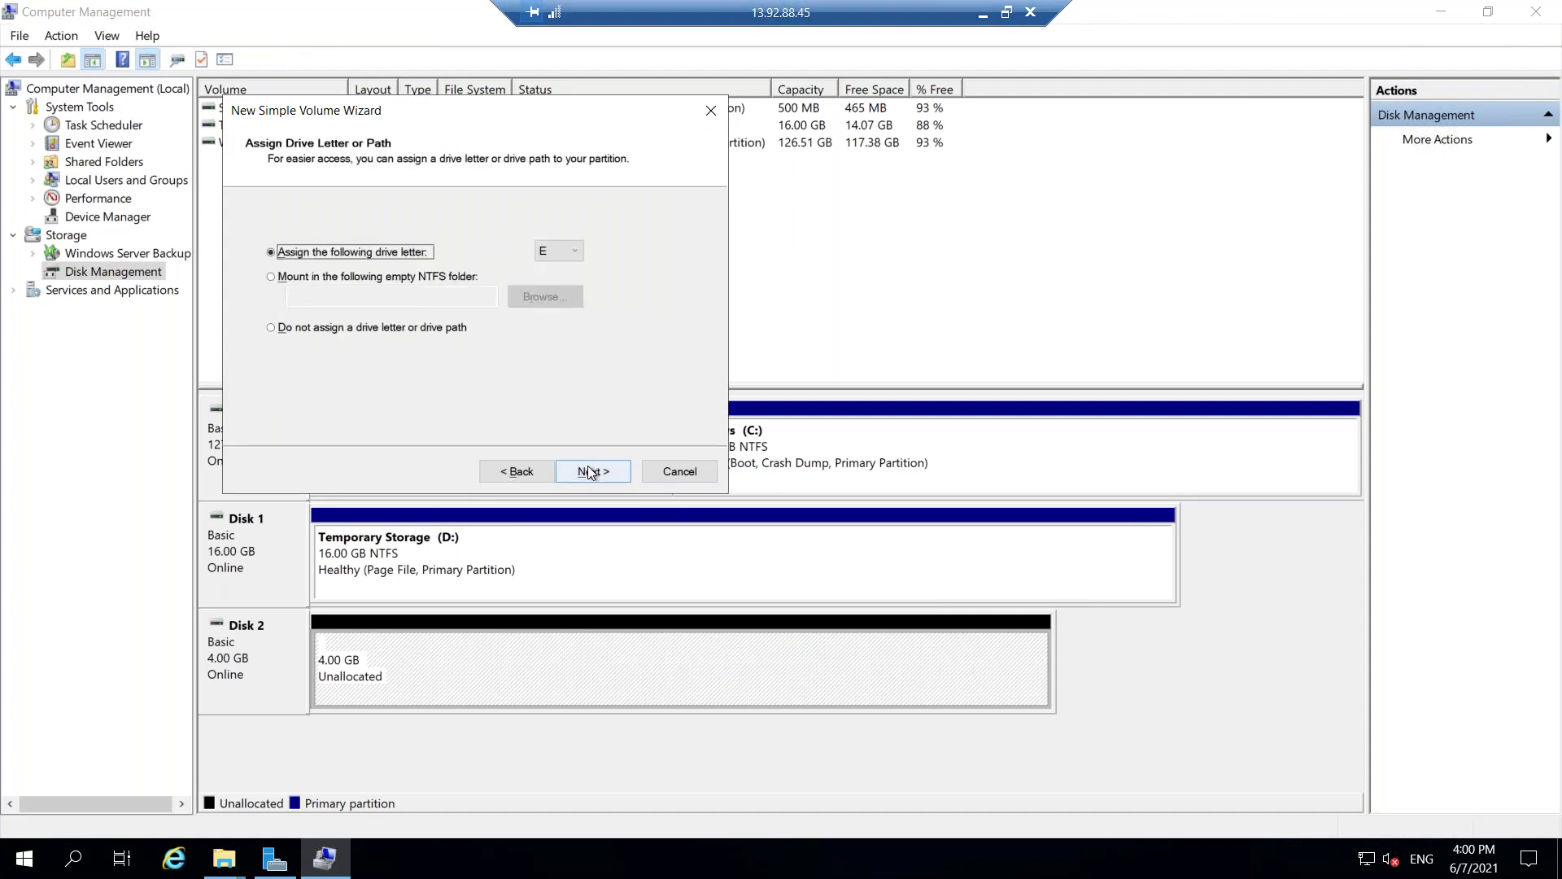
{"action": "left_click", "coordinate": [554, 252]}
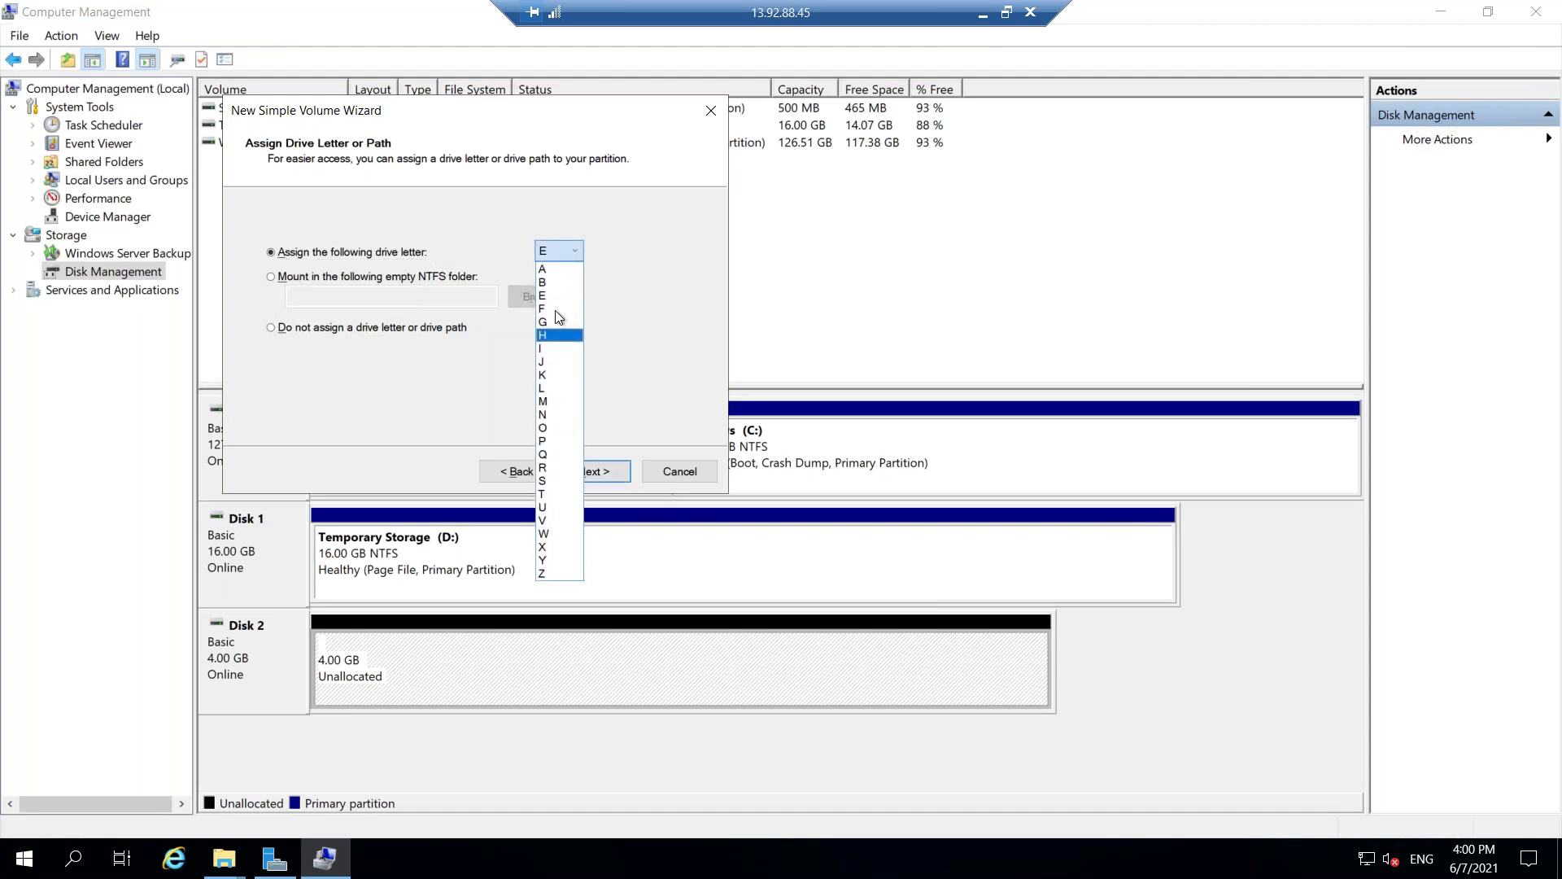
{"action": "left_click", "coordinate": [560, 298]}
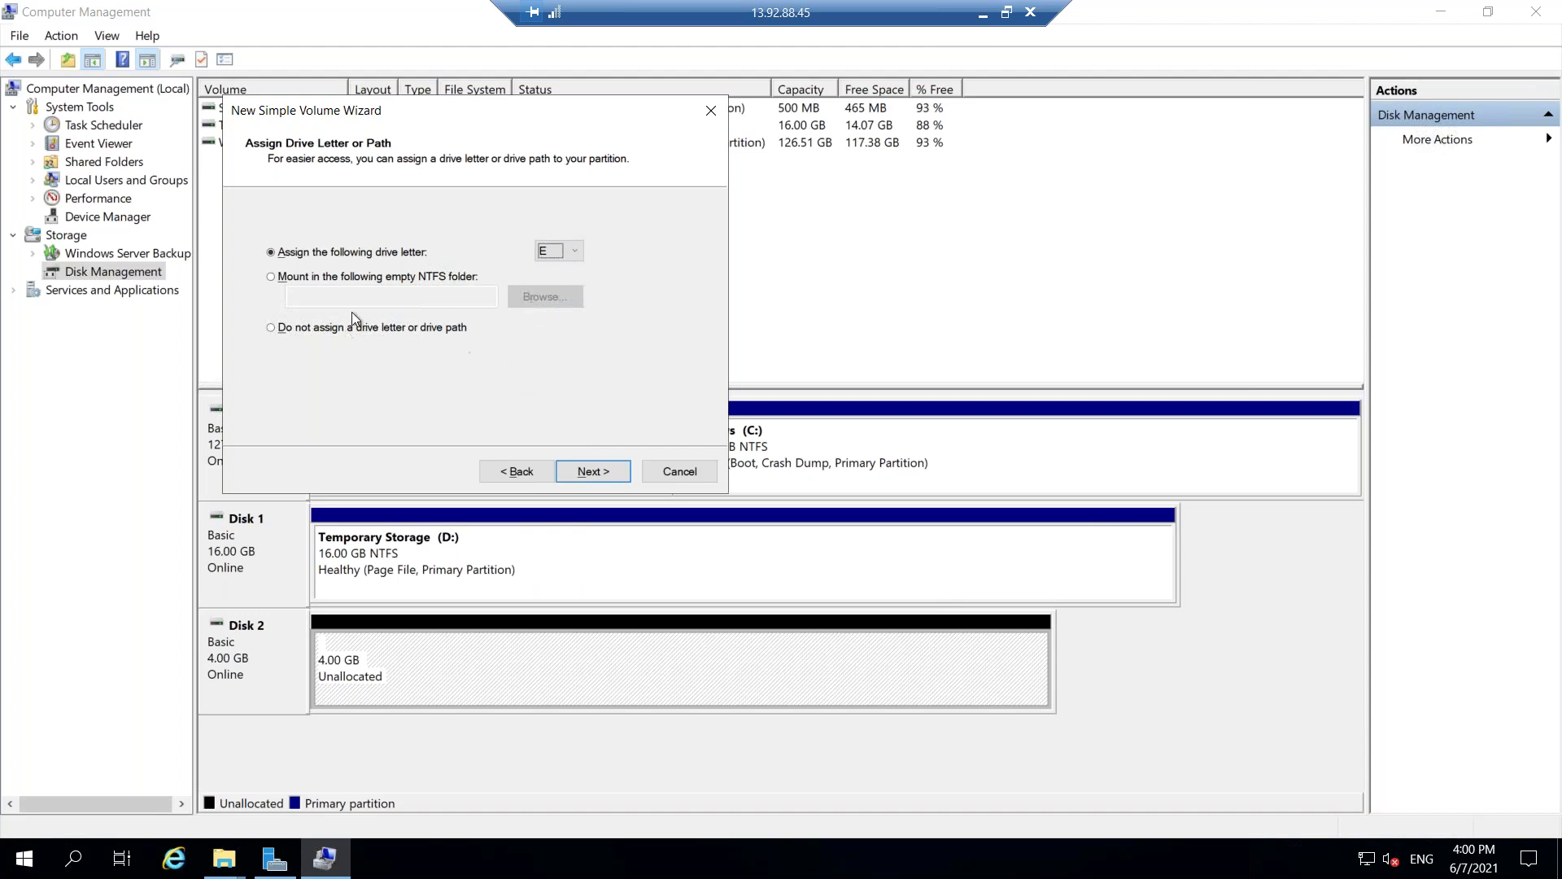
{"action": "left_click", "coordinate": [602, 472]}
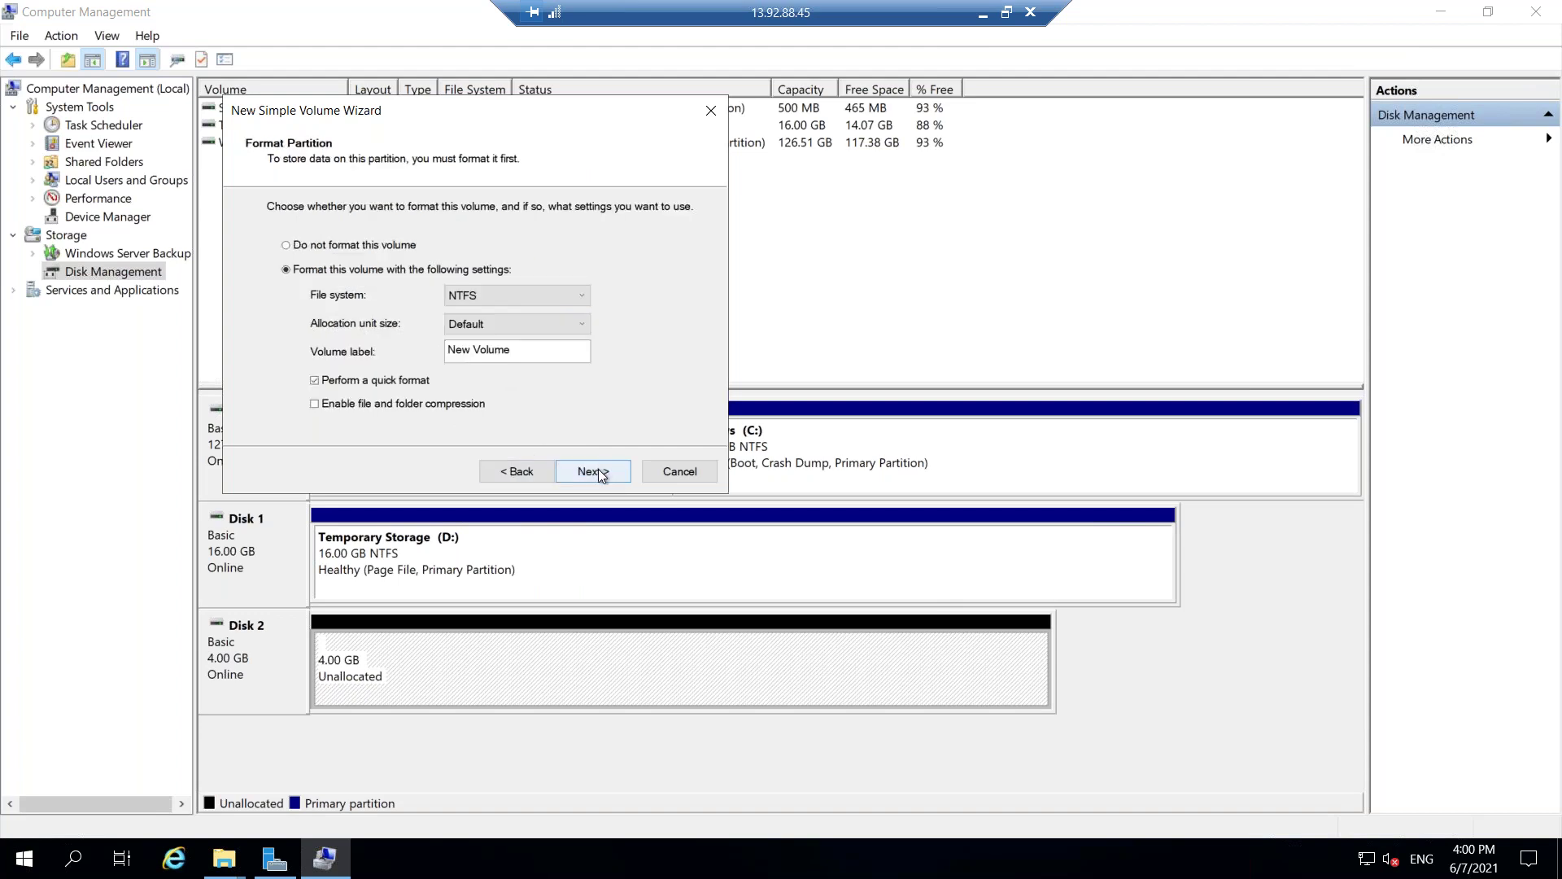
{"action": "left_click_drag", "start_coordinate": [546, 352], "coordinate": [219, 355]}
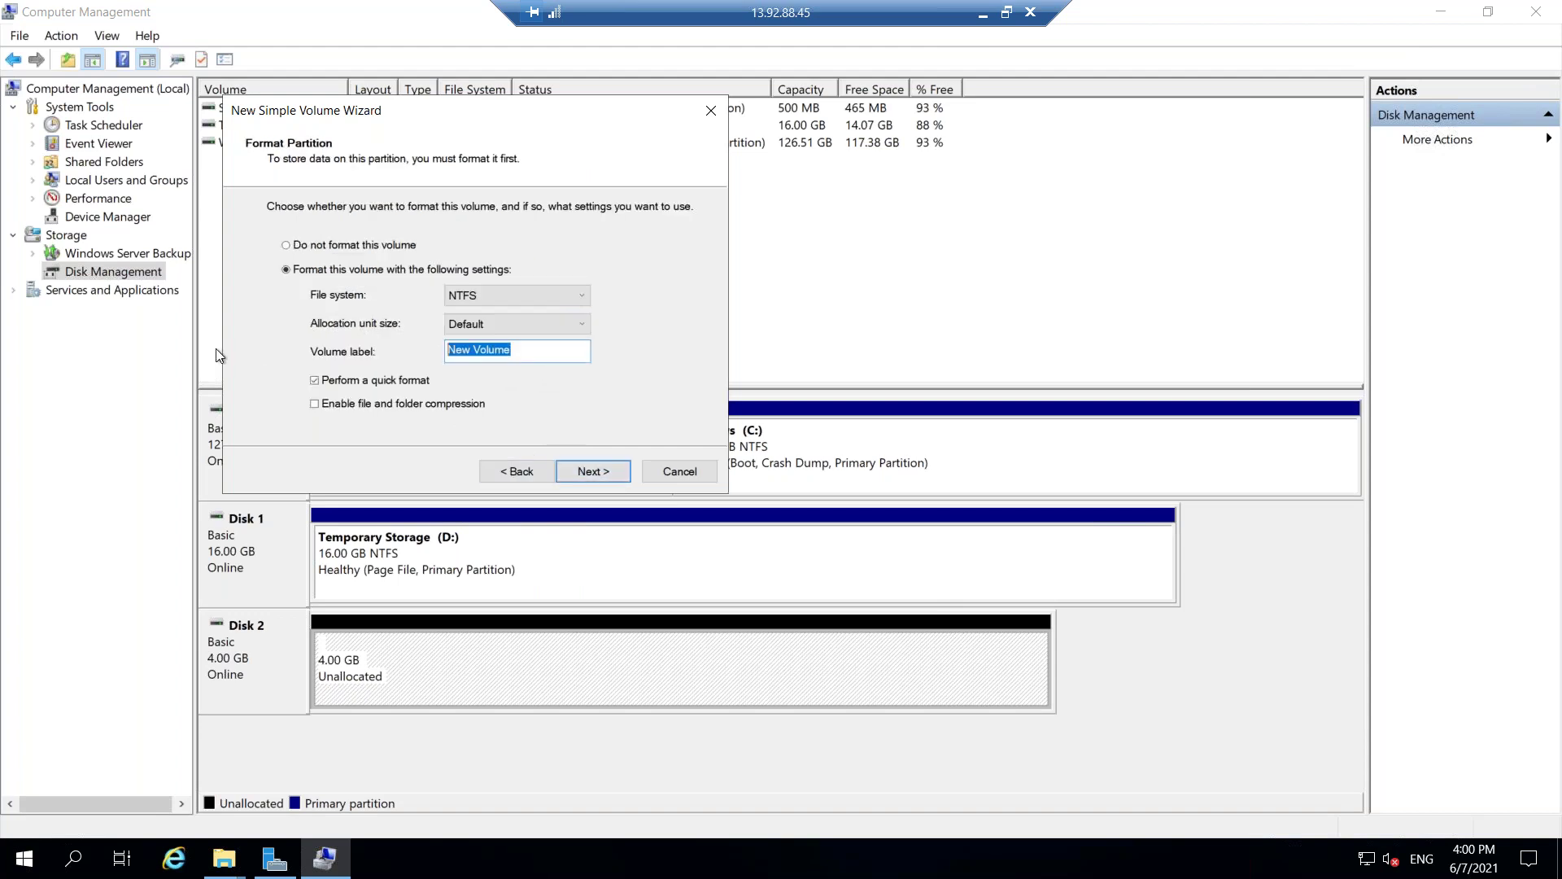
{"action": "type", "text": "NEWDrive"}
{"action": "left_click", "coordinate": [595, 470]}
{"action": "left_click", "coordinate": [593, 471]}
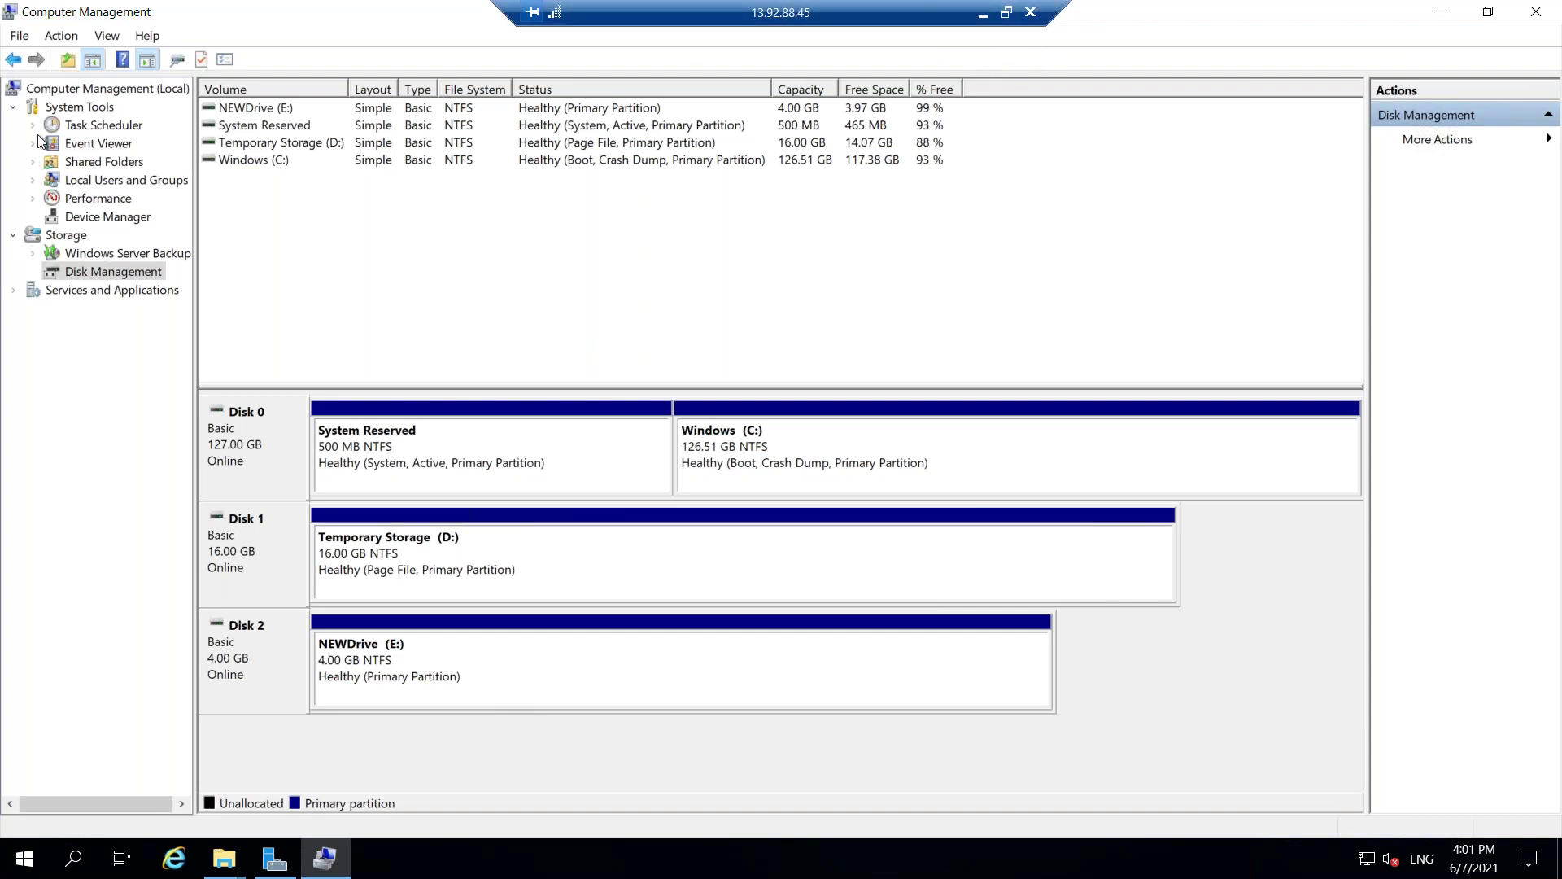
Minimize Computer Management to reveal NEWDrive (E:) with 3.97 GB free in This PC.
{"action": "right_click", "coordinate": [108, 18]}
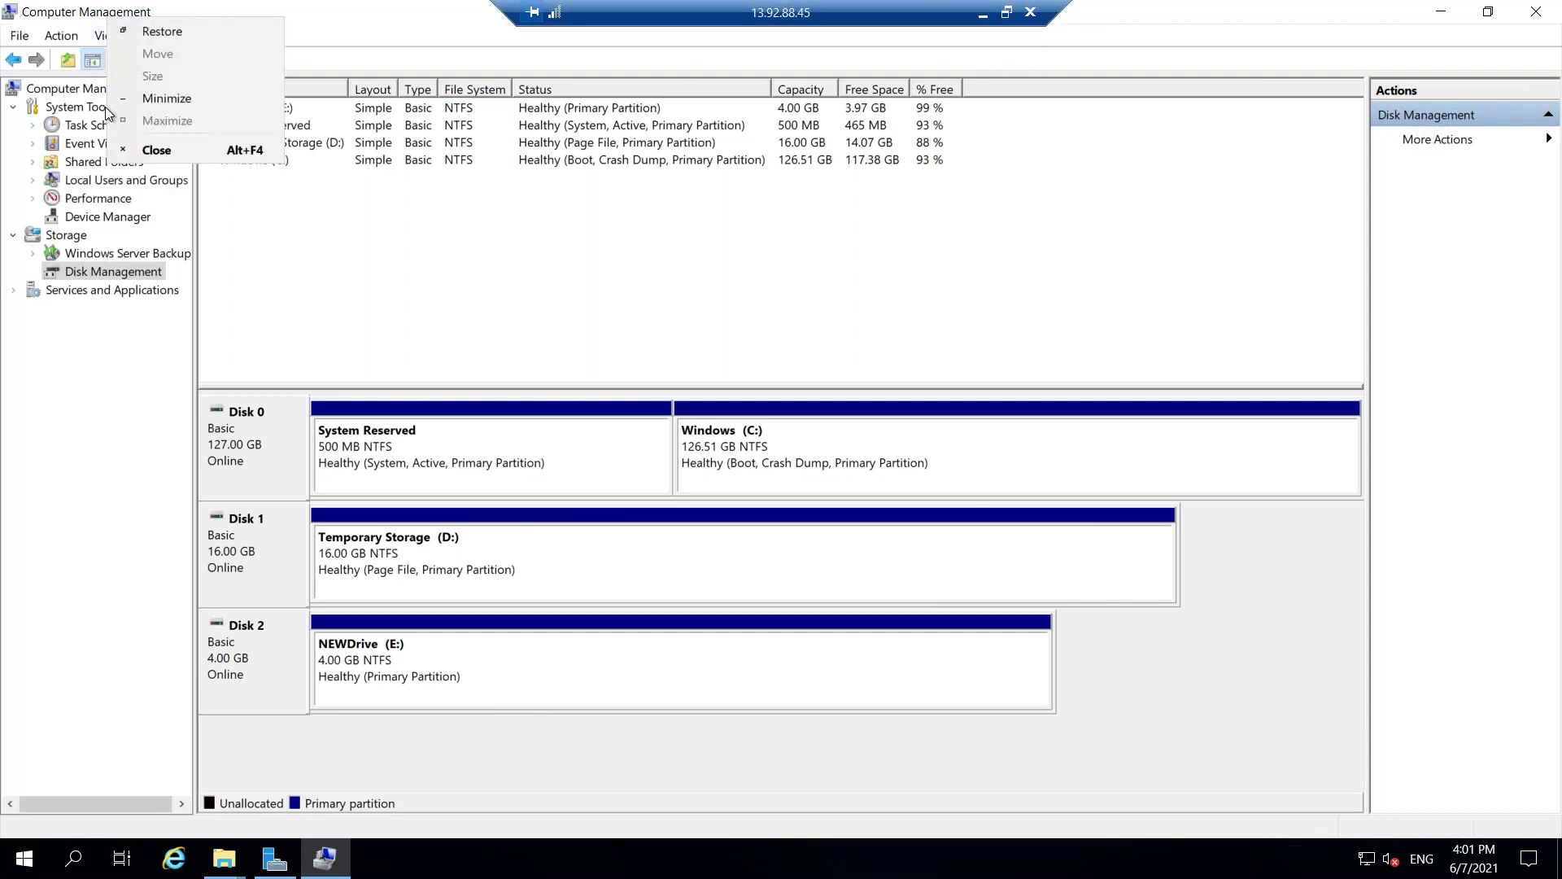
{"action": "left_click", "coordinate": [167, 99]}
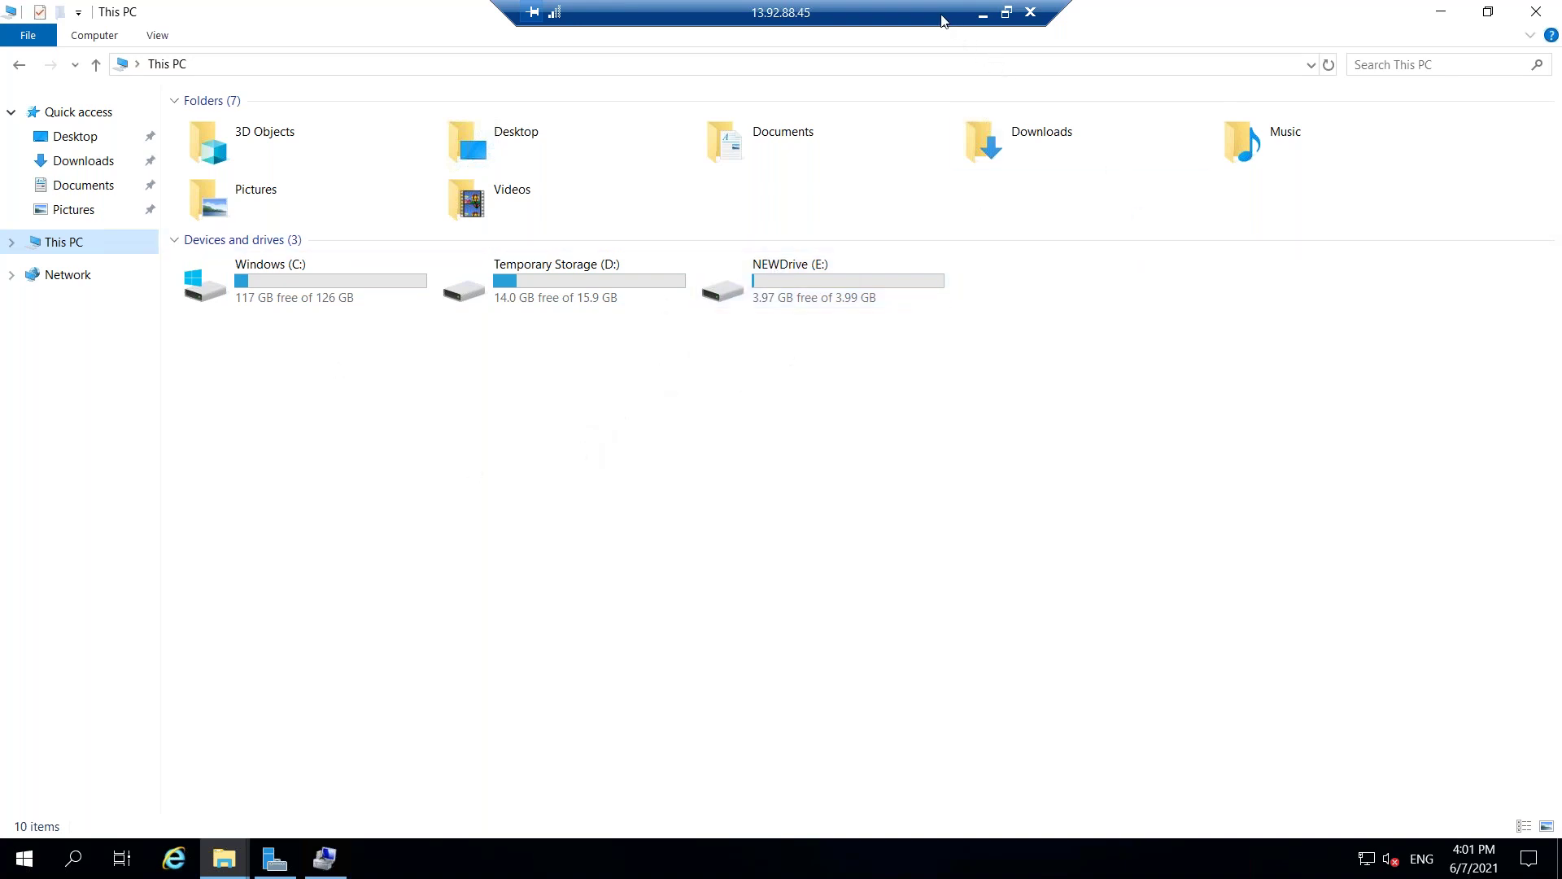
{"action": "left_click_drag", "start_coordinate": [941, 16], "coordinate": [870, 16]}
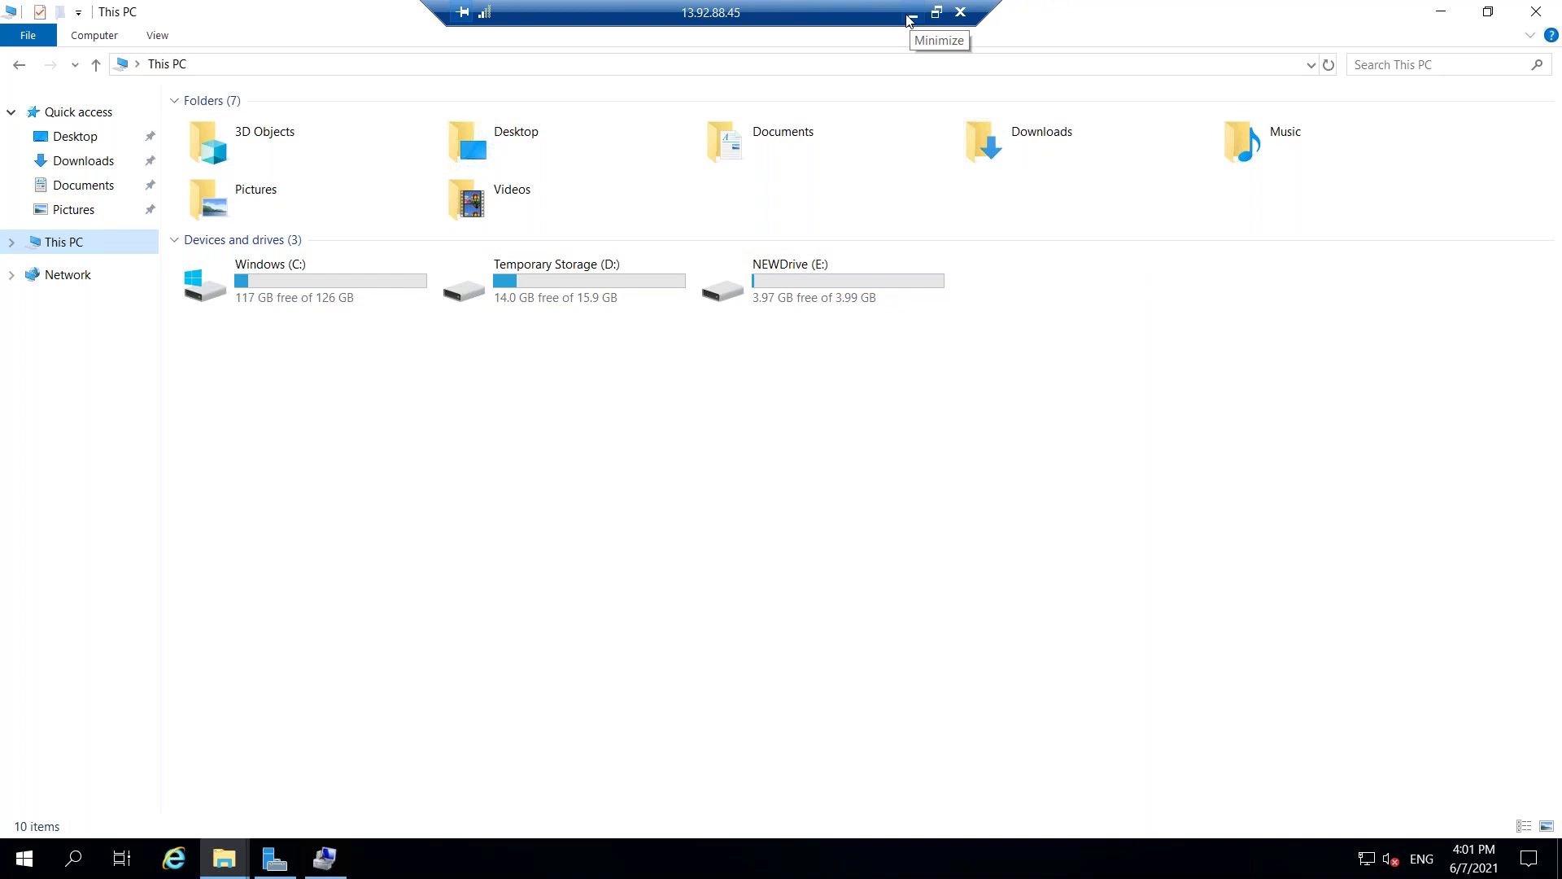